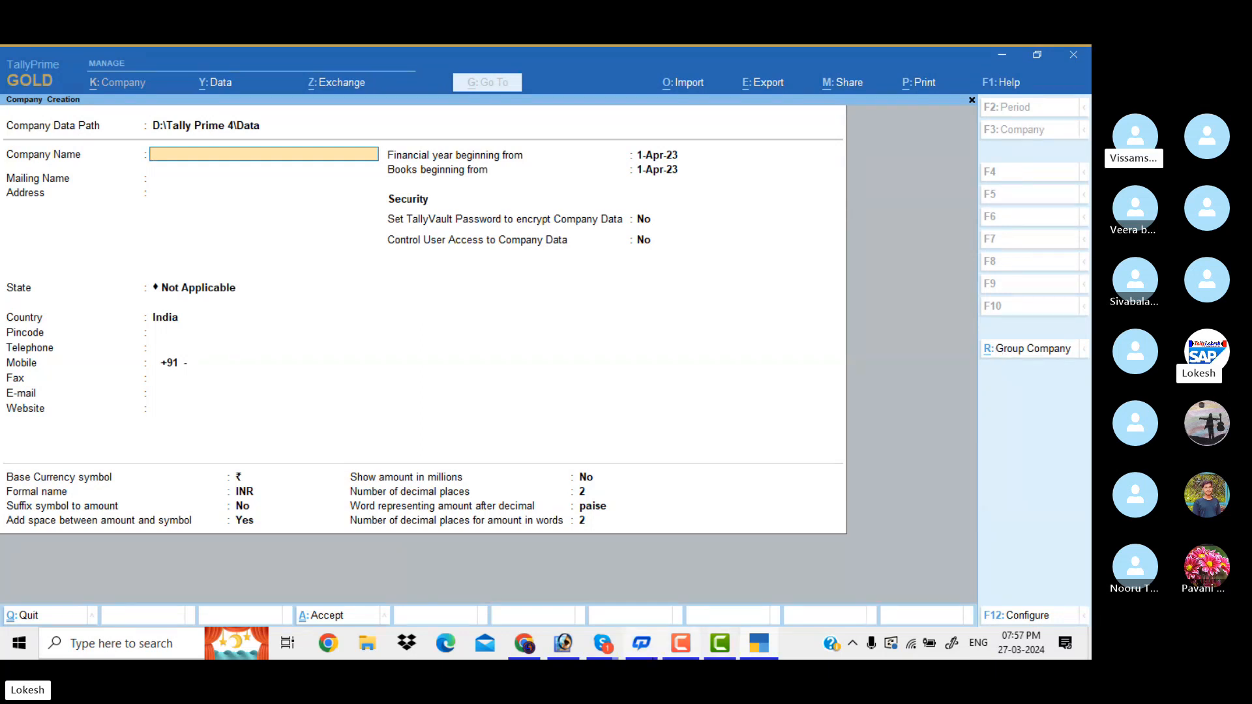
Dismiss the recording notice in the Skype call window and return to TallyPrime
mouse_move(604, 643)
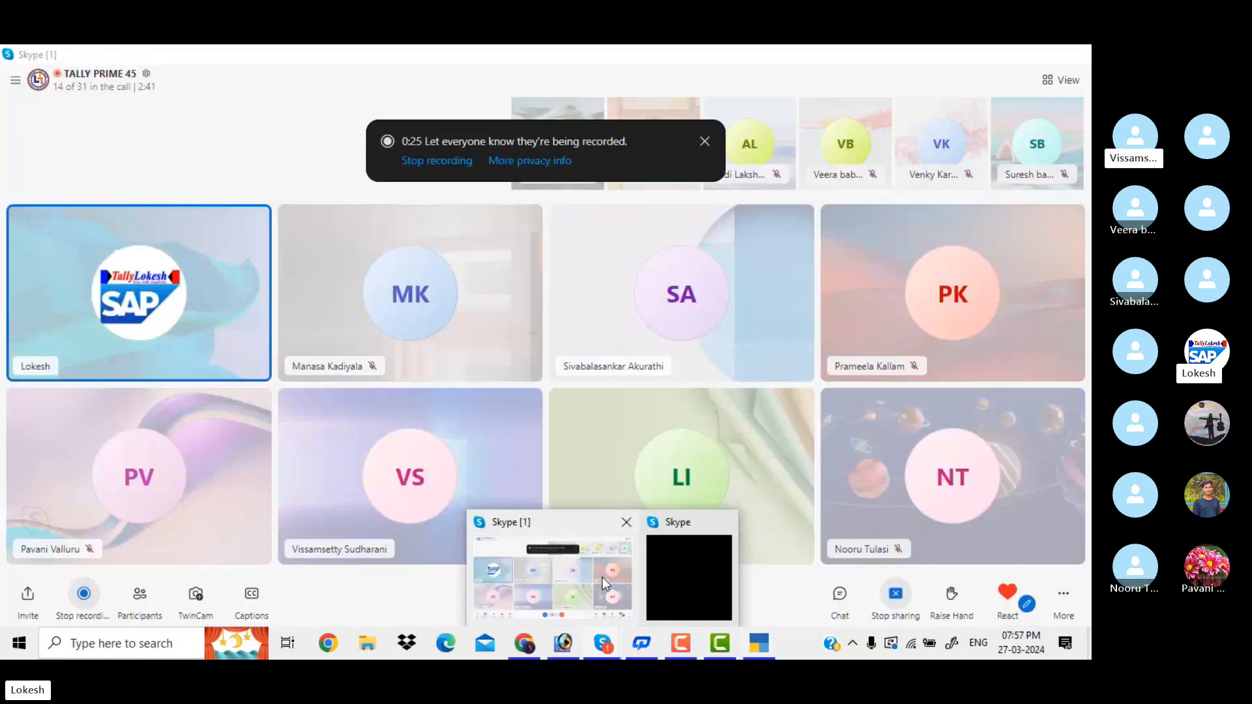
left_click(601, 577)
left_click(703, 141)
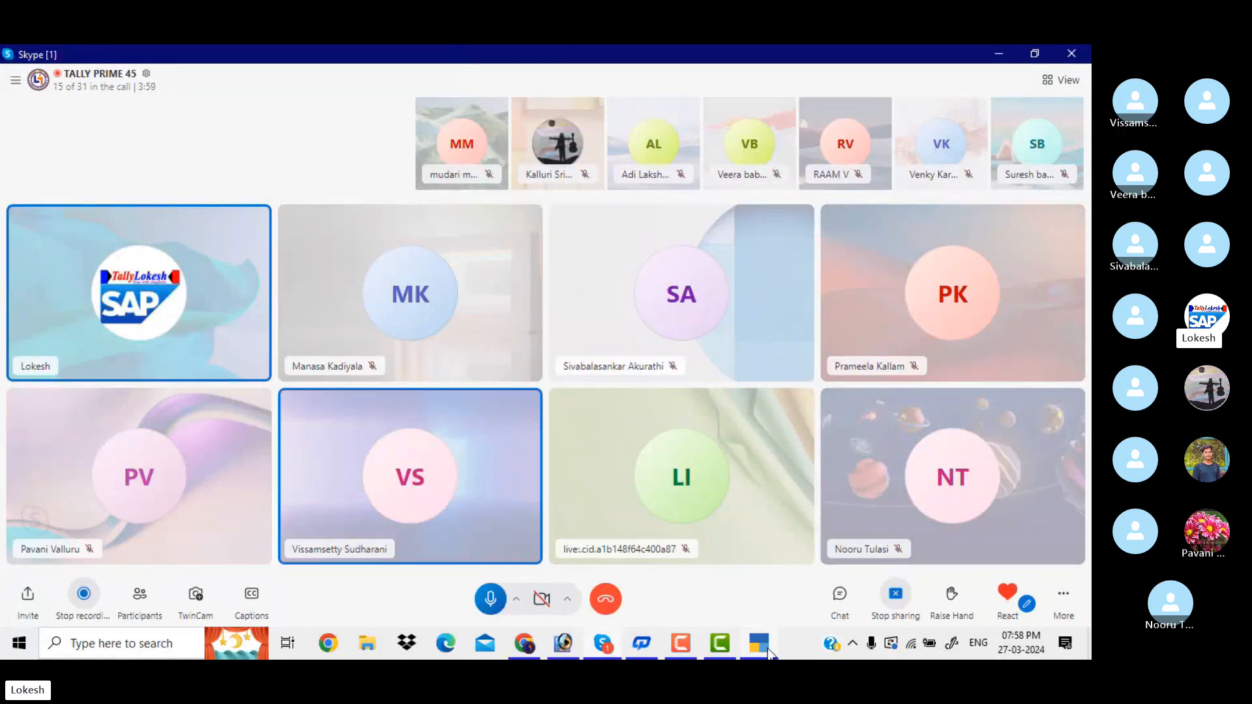
mouse_move(768, 651)
left_click(765, 580)
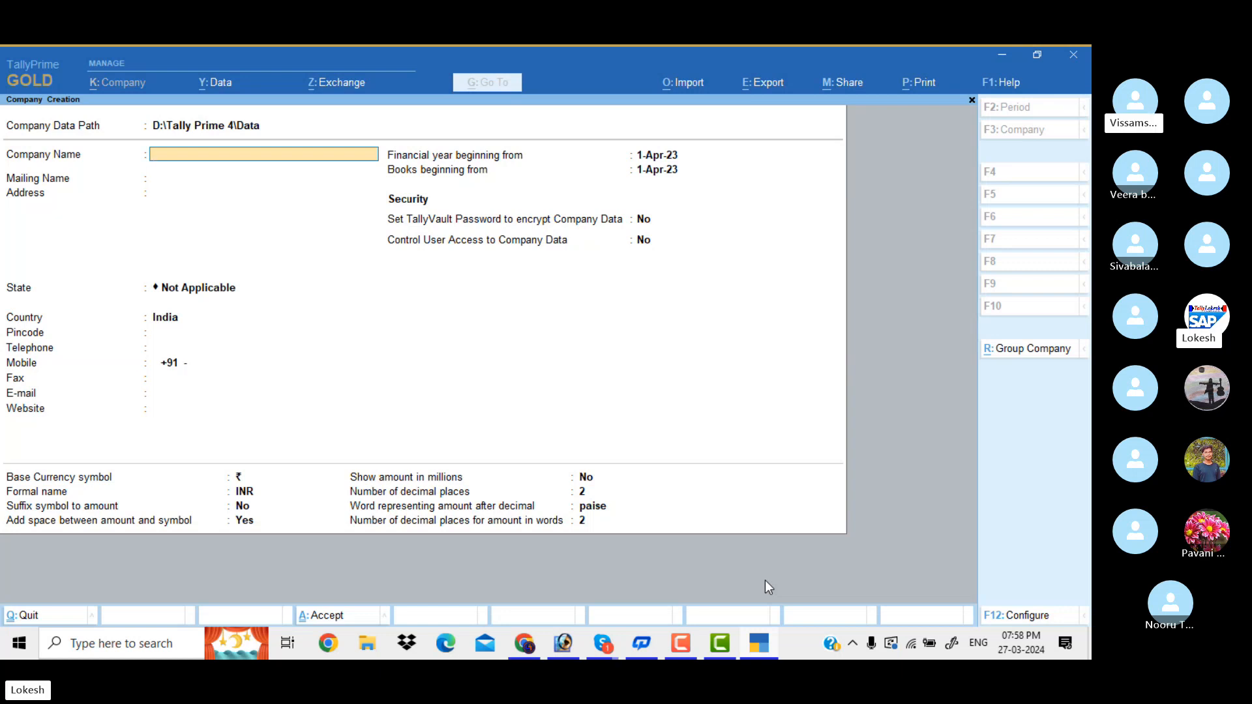
Create a company named "Trading Company Lit1" with Andhra Pradesh as its state
type("Trading Company")
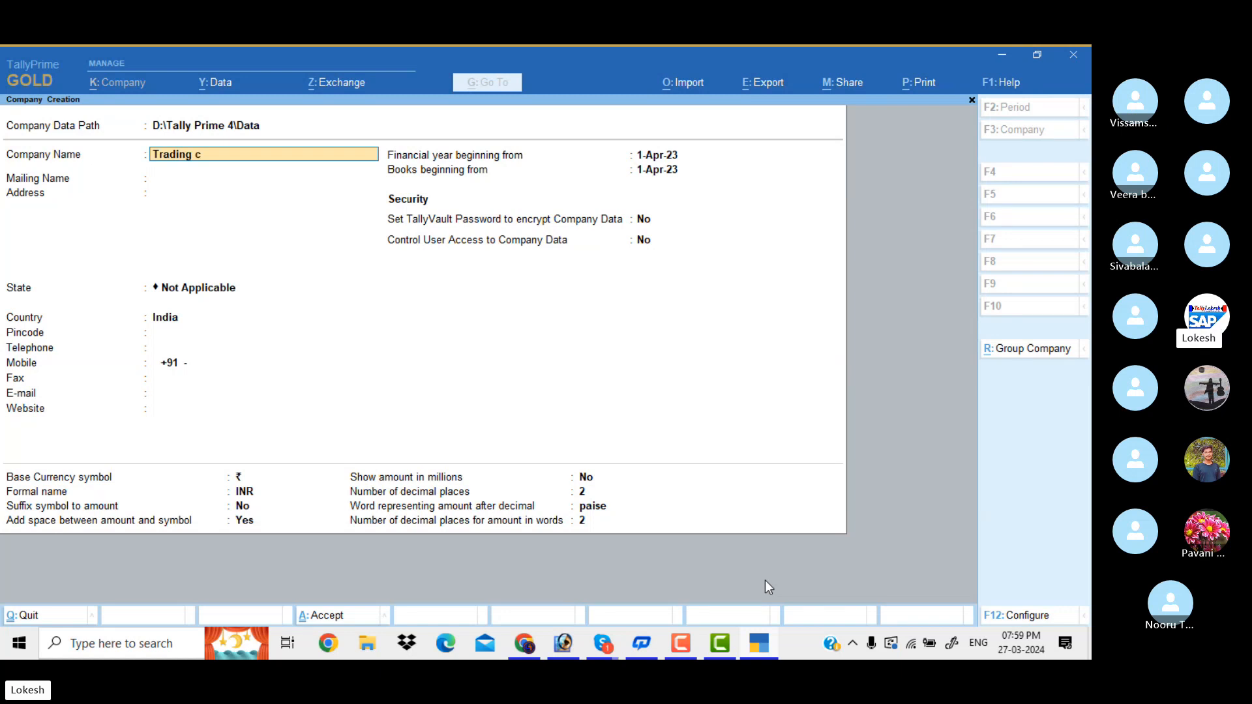
type(" Lit1")
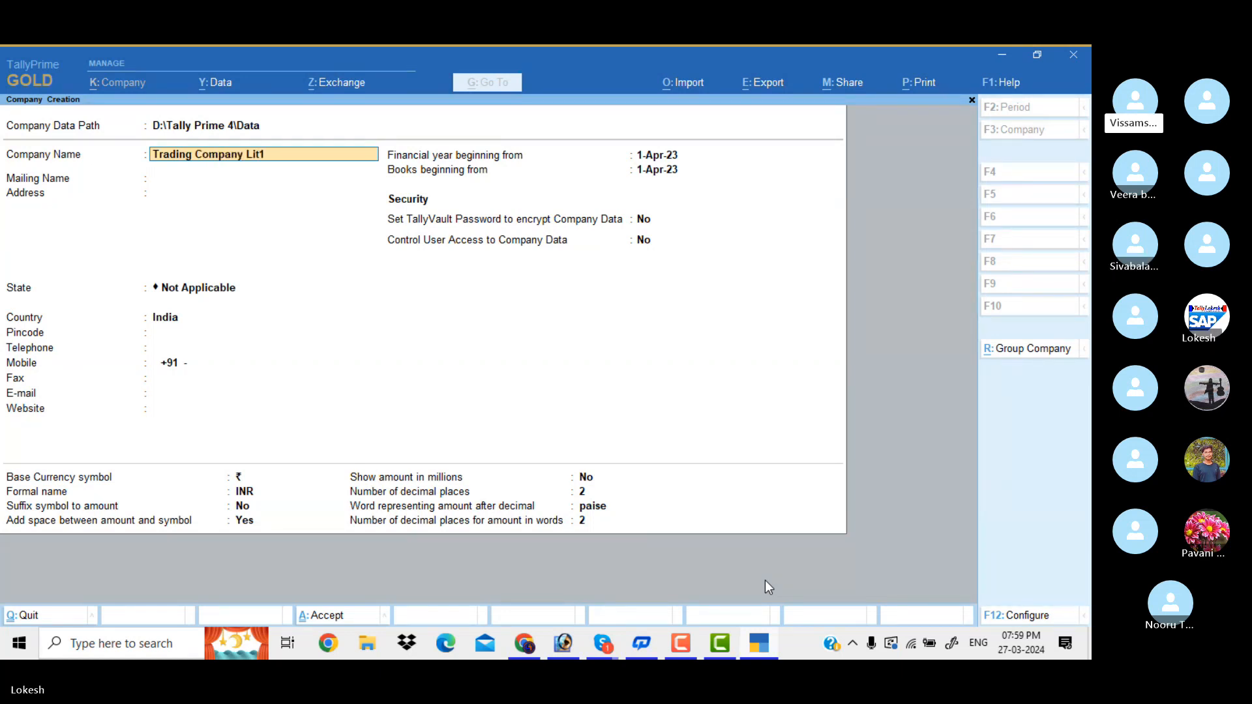
key("Return")
key("Return")
key("Return")
key("Down")
key("Down")
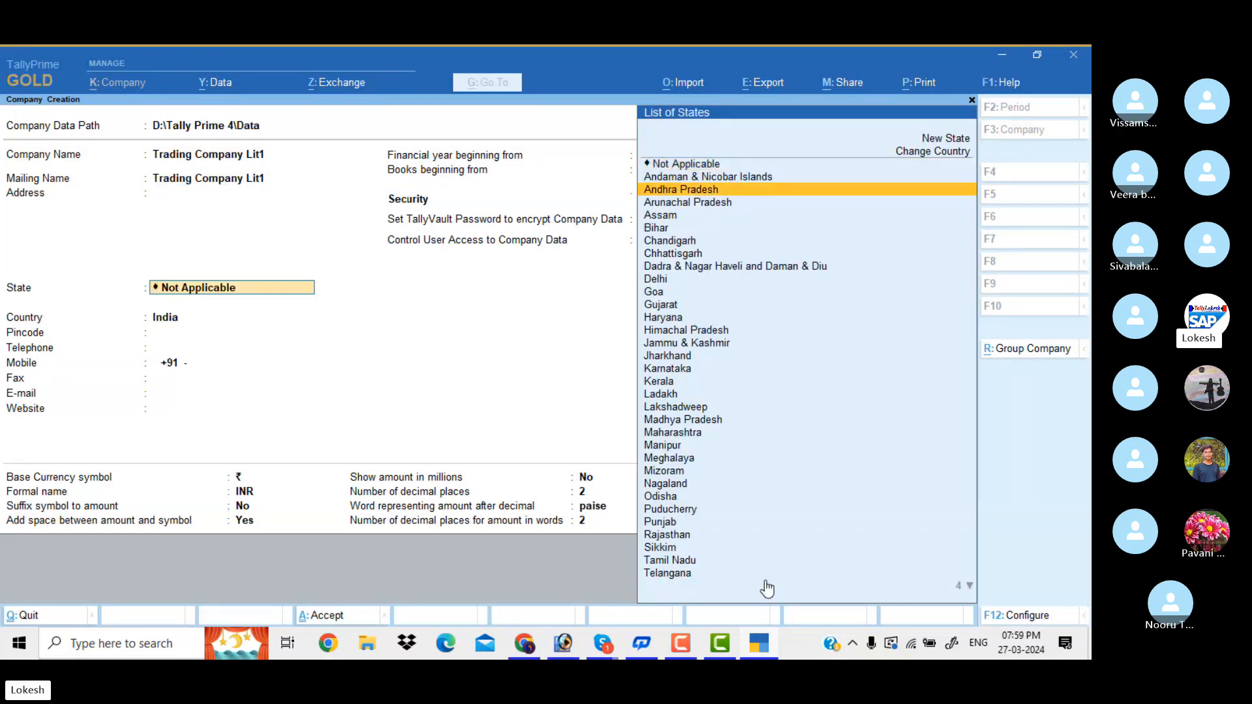
key("Return")
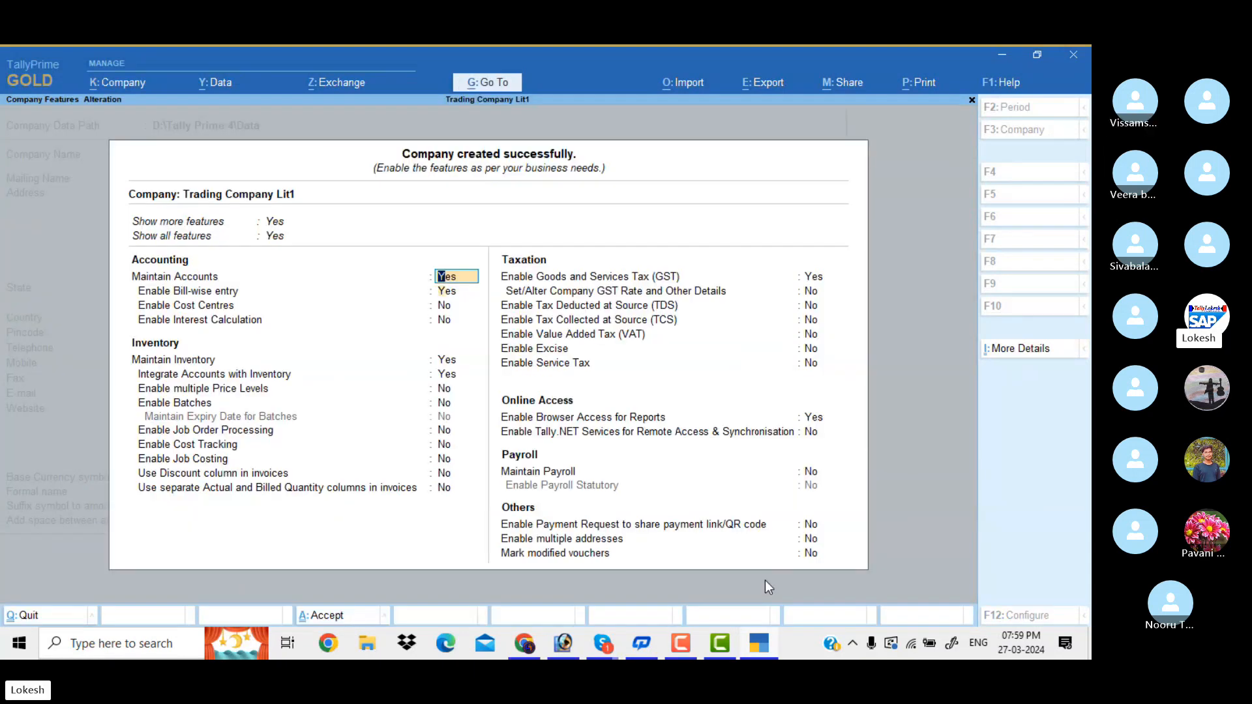
Disable bill-wise entry in the company features, keeping the other accounting and inventory options as set
key("Return")
key("n")
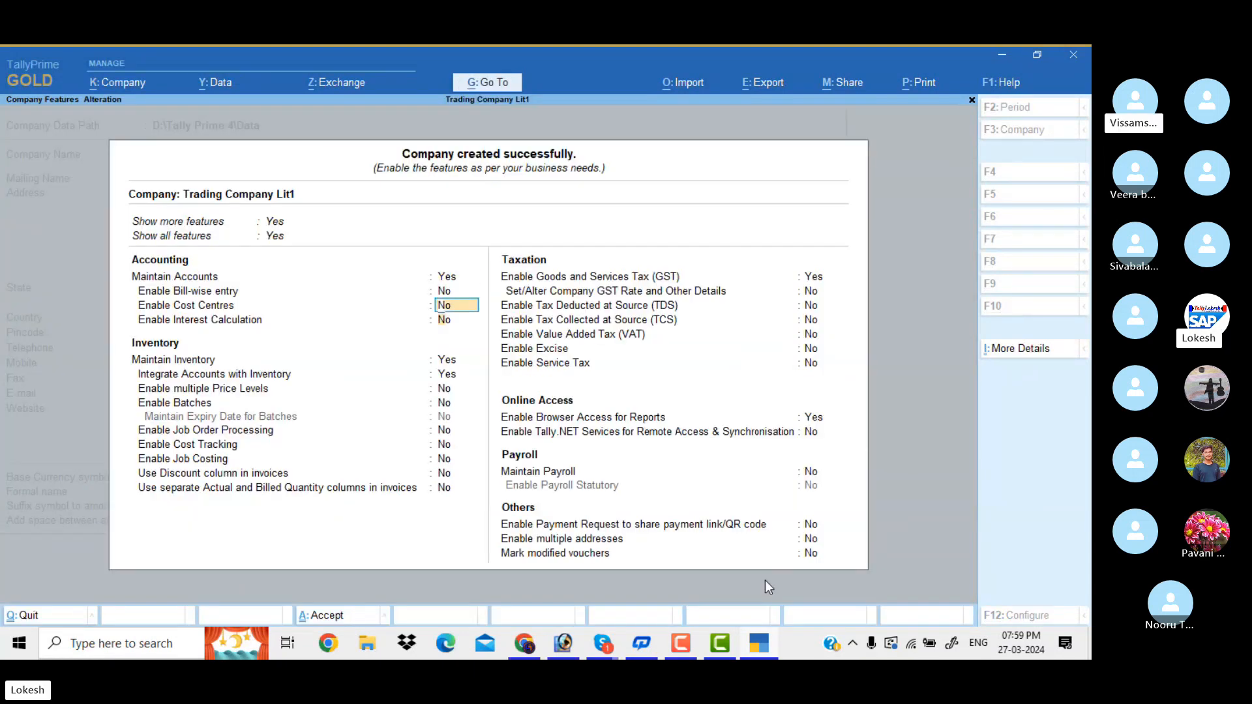
key("Return")
key("Return")
key("Return")
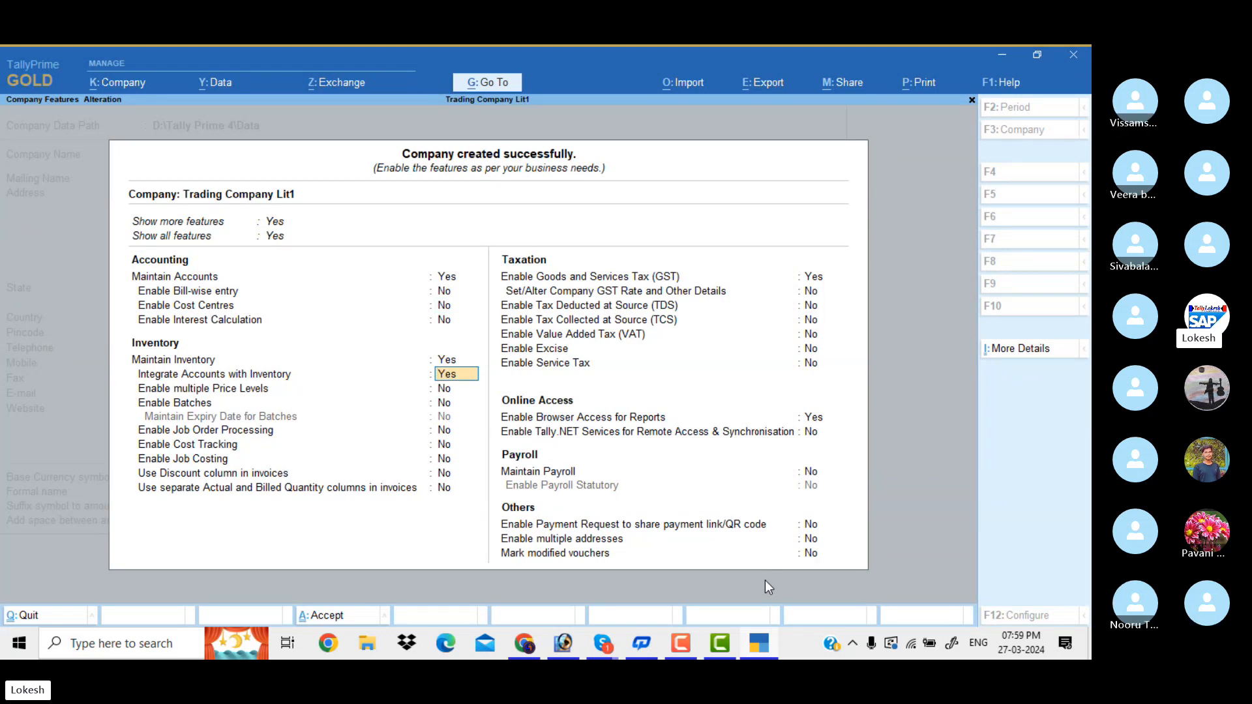
key("Return")
key("Return")
key("Return")
key("Return")
key("Return")
key("Return")
key("Return")
key("Return")
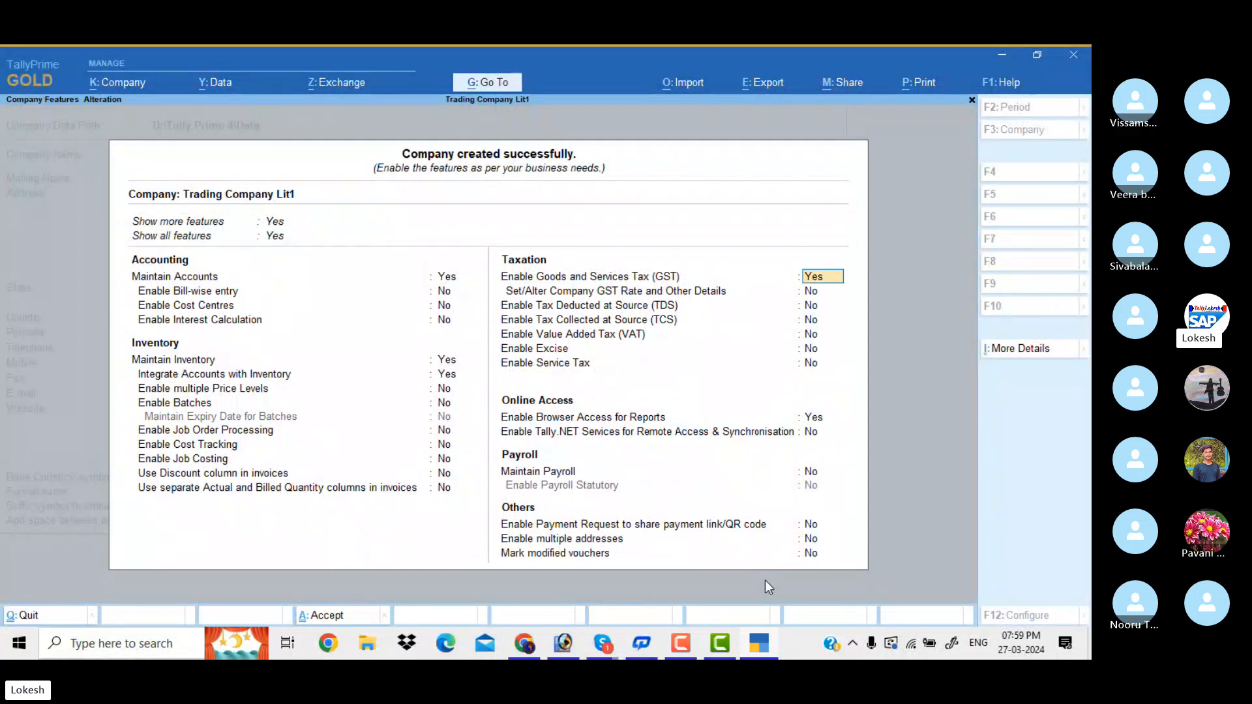
Set up the company's Regular GST registration with its GSTIN and Monthly GSTR-1 periodicity, and save the company features
key("Return")
key("Return")
key("Return")
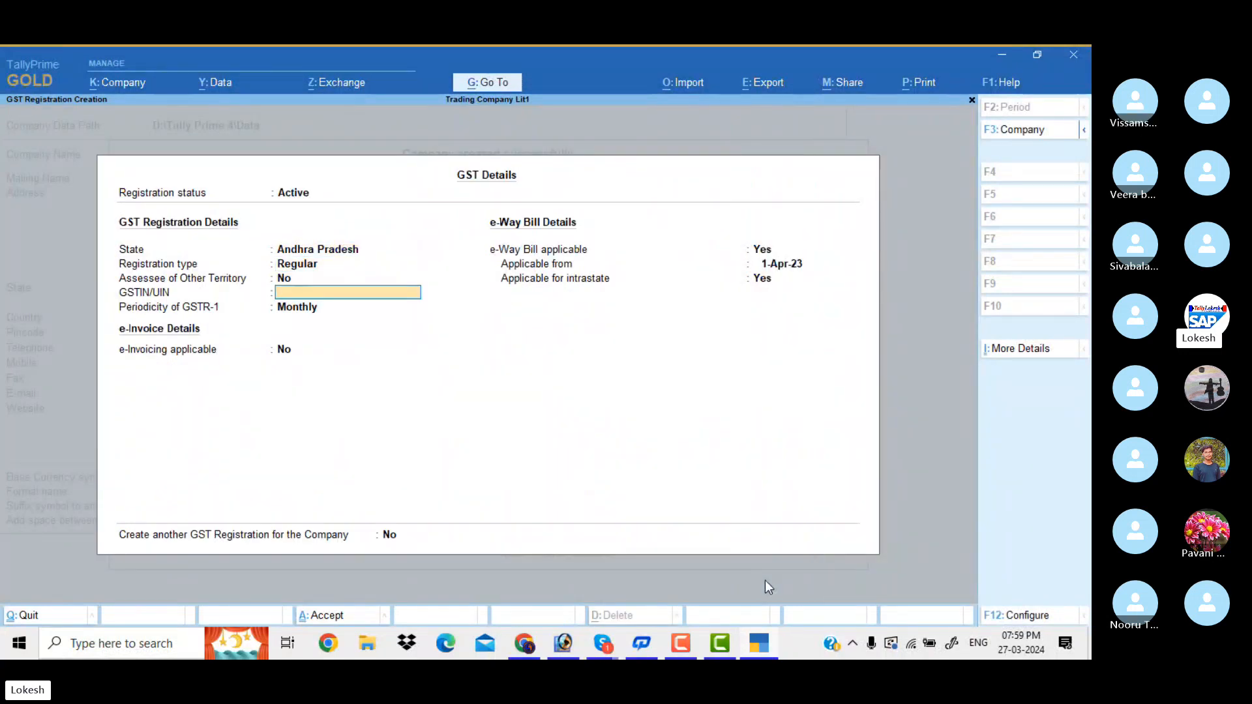
type("37ABCDE")
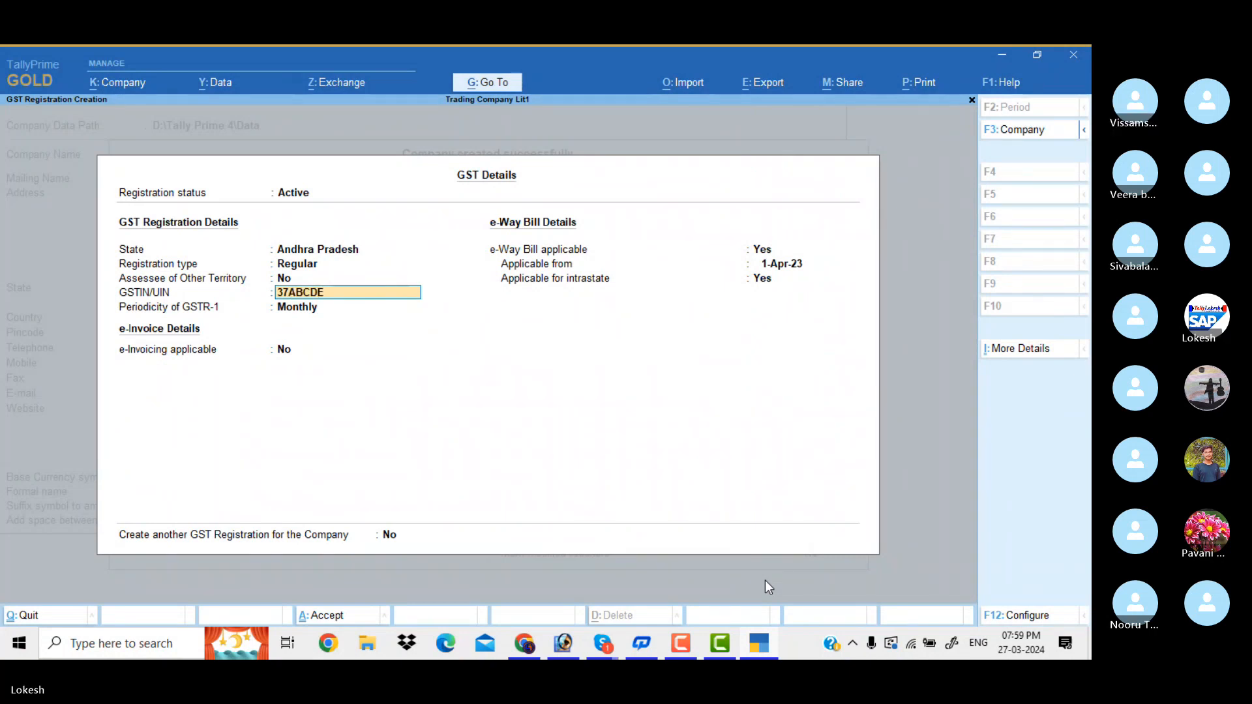
type("1478")
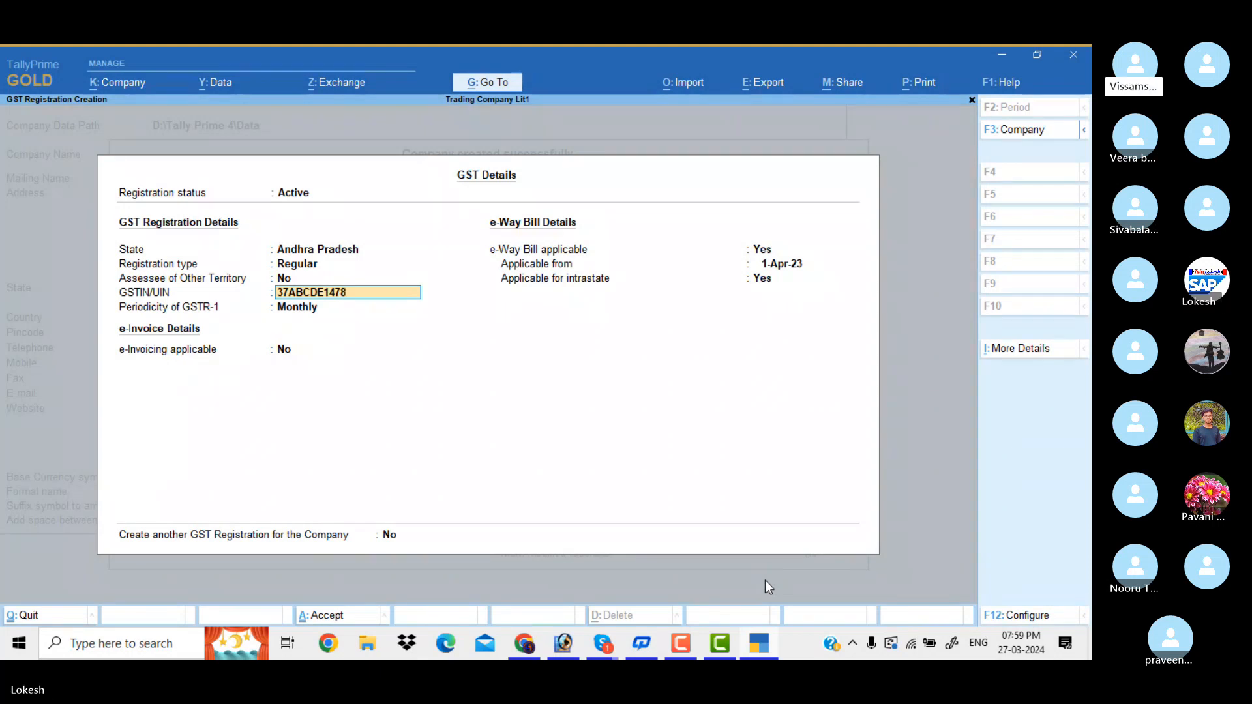
type("A")
type("1ZP")
type("9")
key("Return")
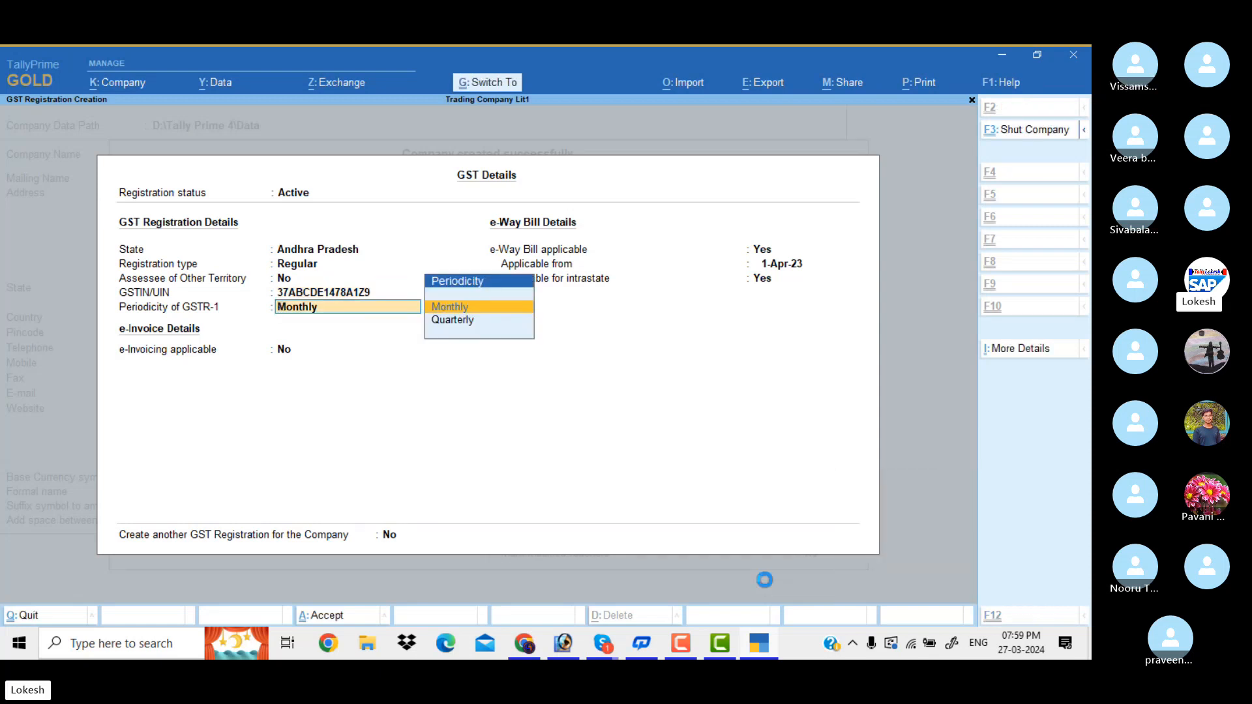
key("ctrl+a")
key("ctrl+a")
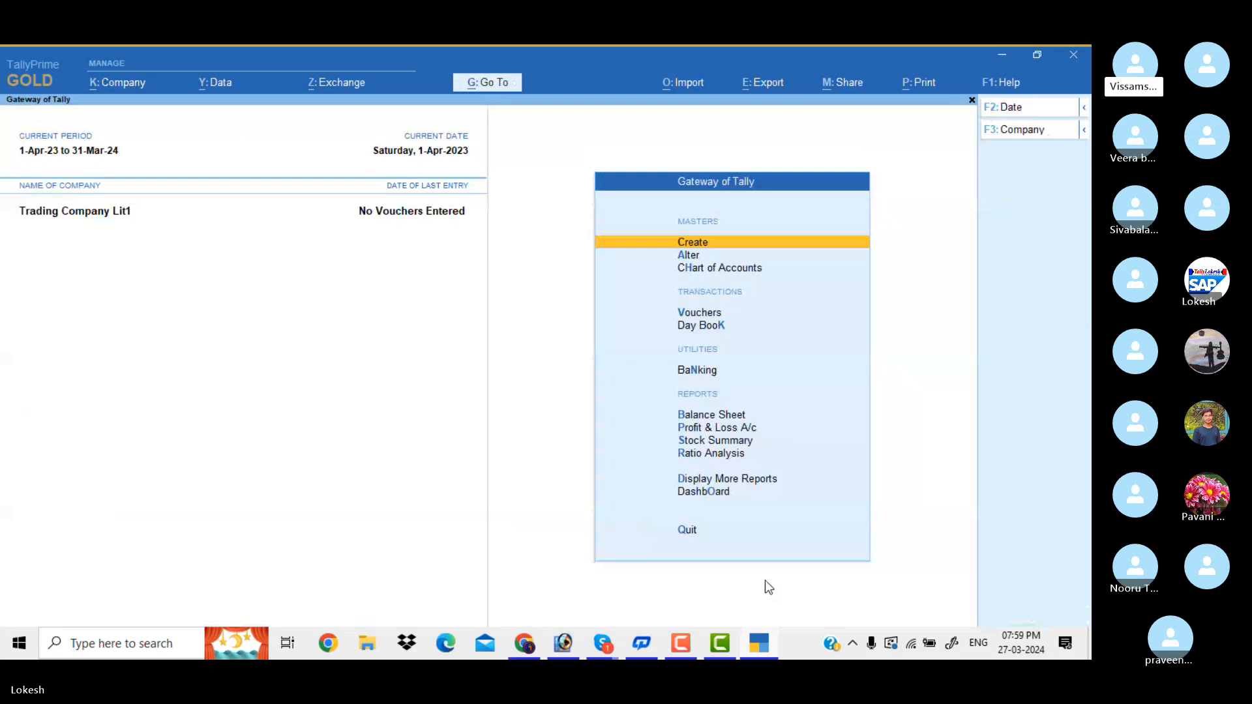
Start a receipt voucher and set its date to 1-7 (1-Jul-23)
key("Down")
key("Down")
key("Down")
key("Return")
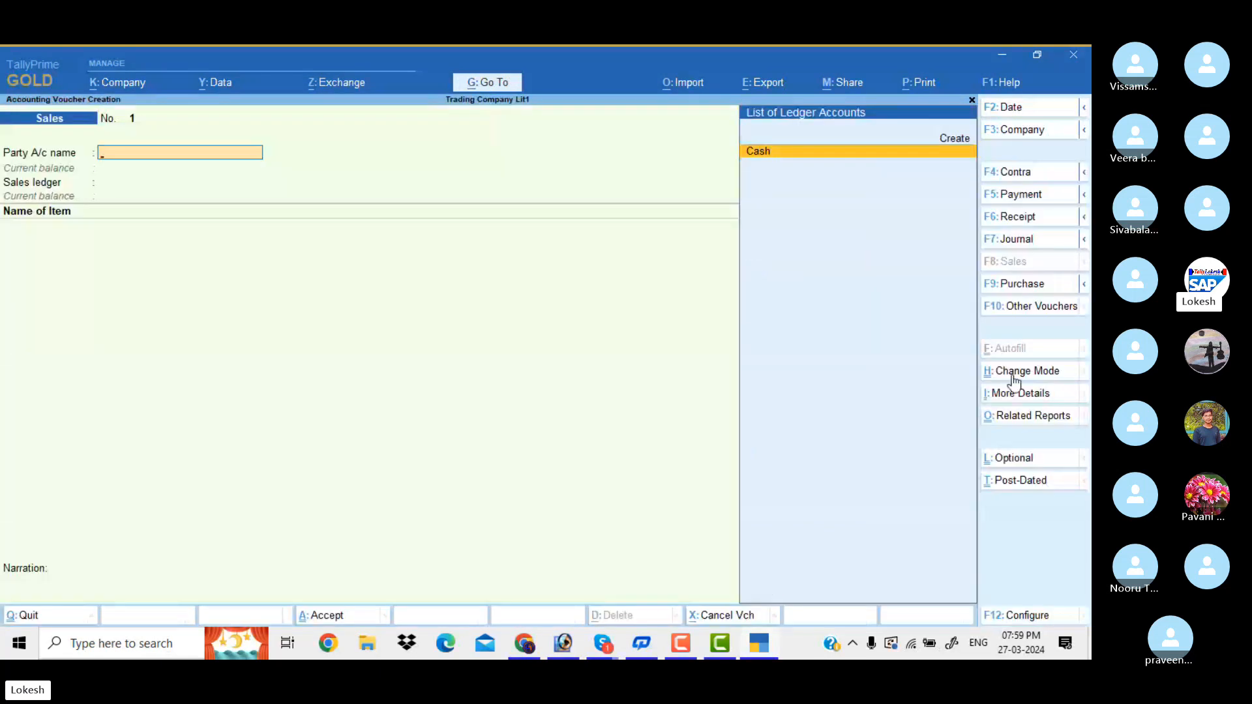
left_click(1047, 220)
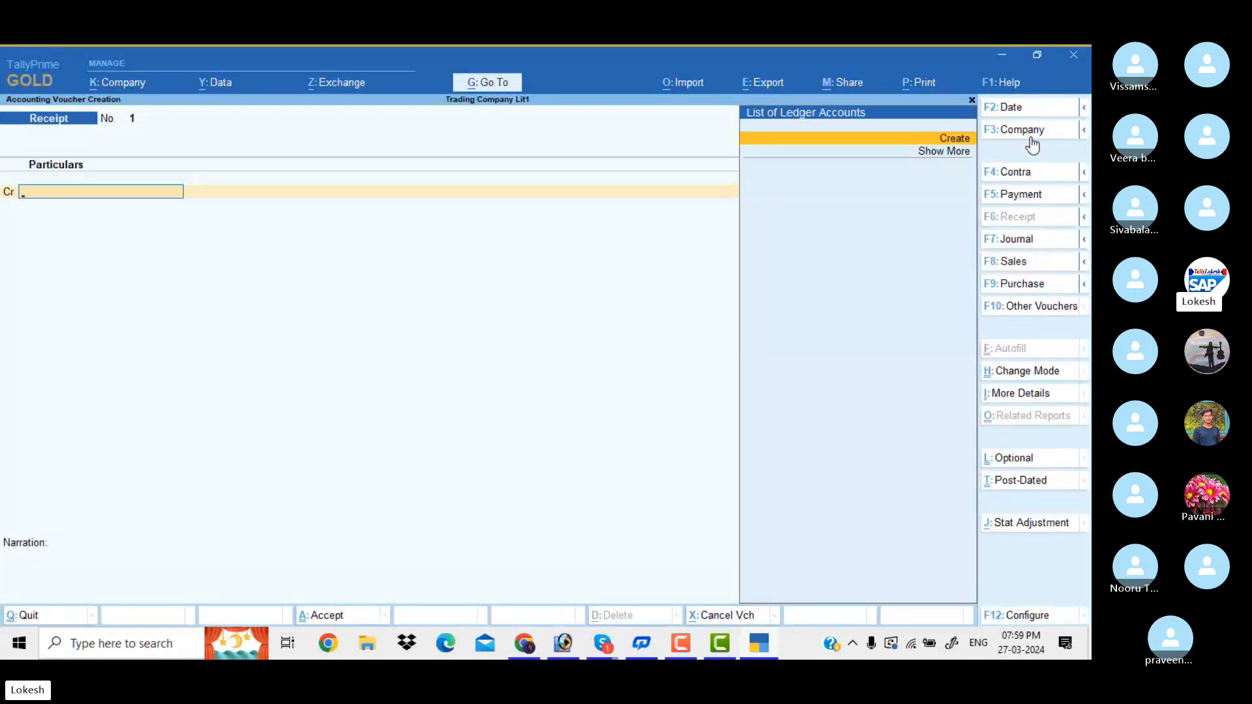
left_click(1017, 106)
type("1")
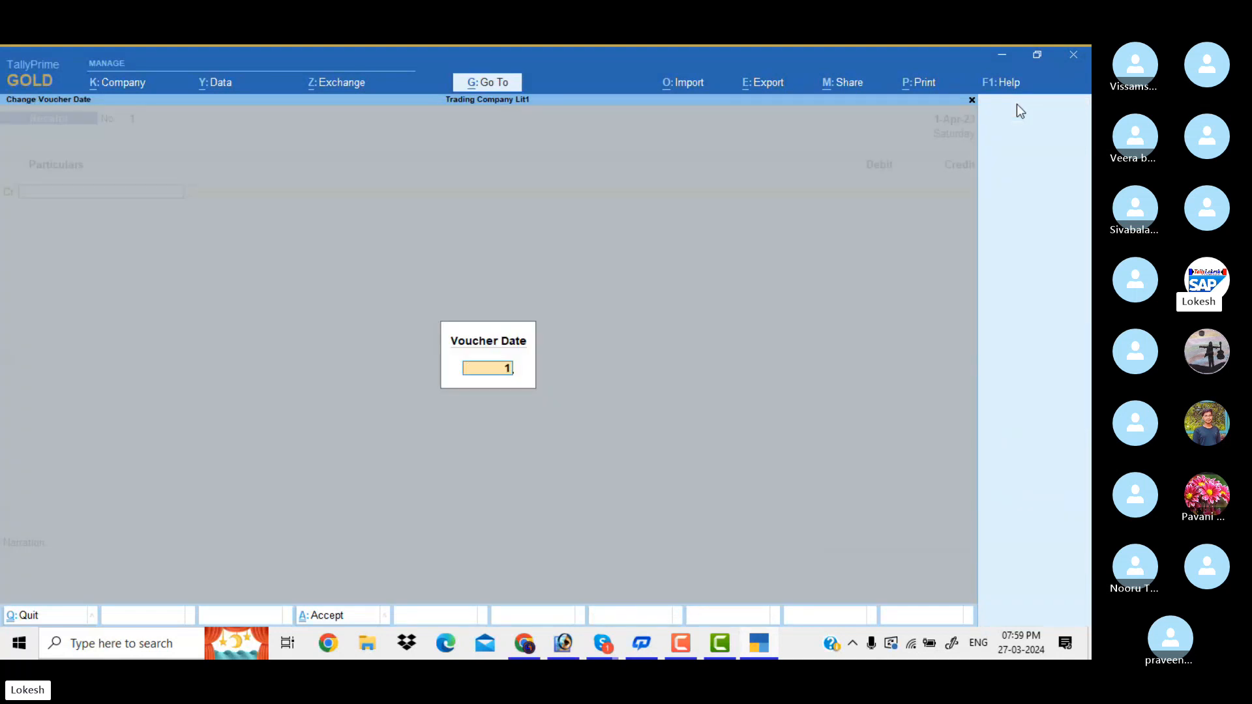
type("-7")
key("Return")
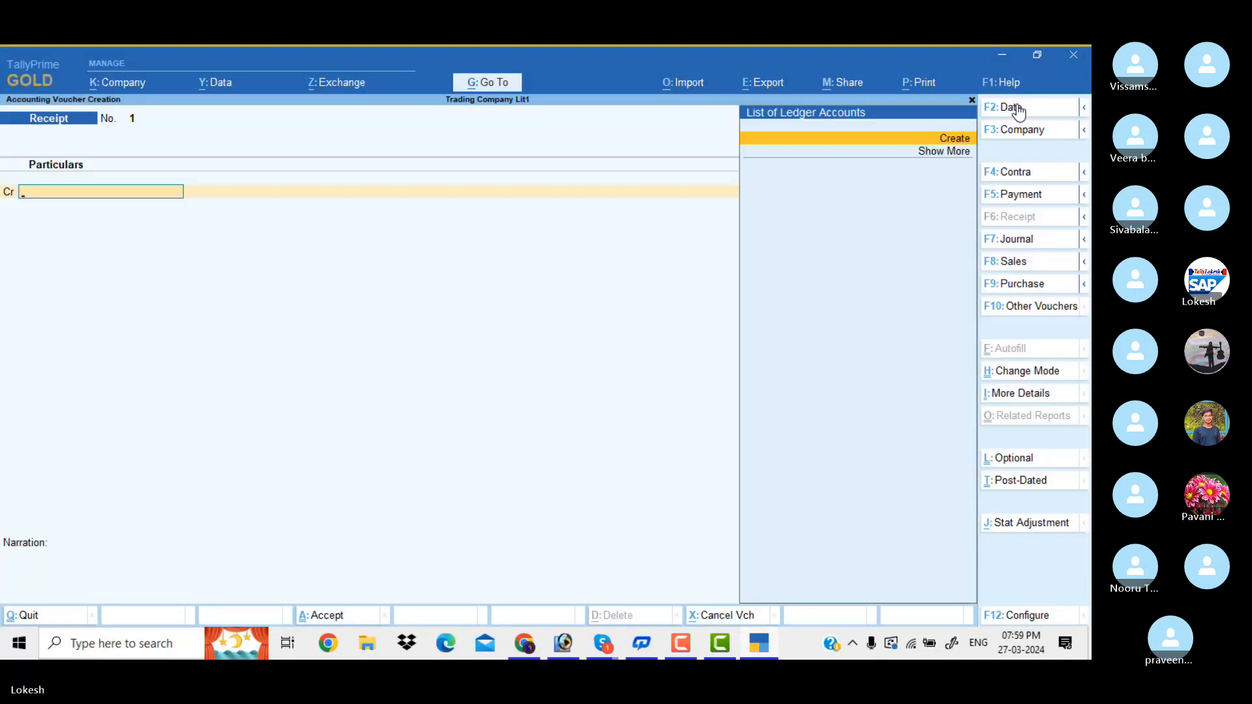
Create a "Capital" ledger under Capital Account from the receipt voucher and credit it with 1500000
key("alt+c")
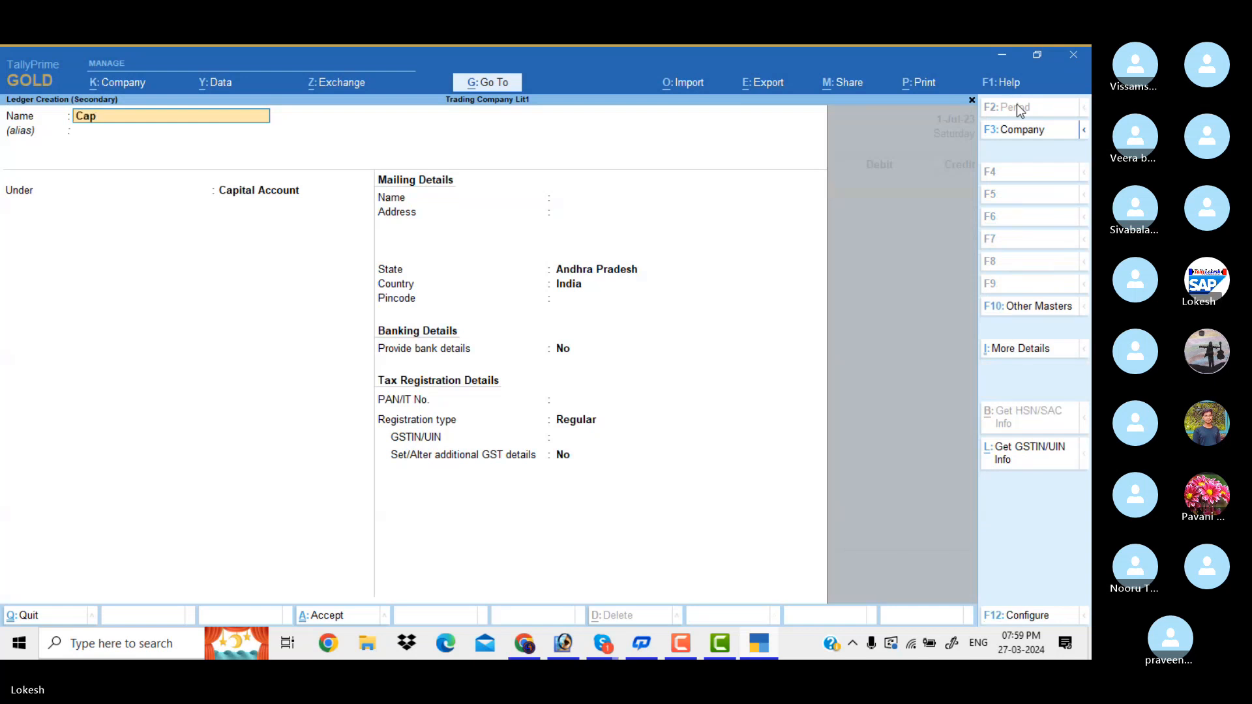
key("Return")
key("Return")
key("Return")
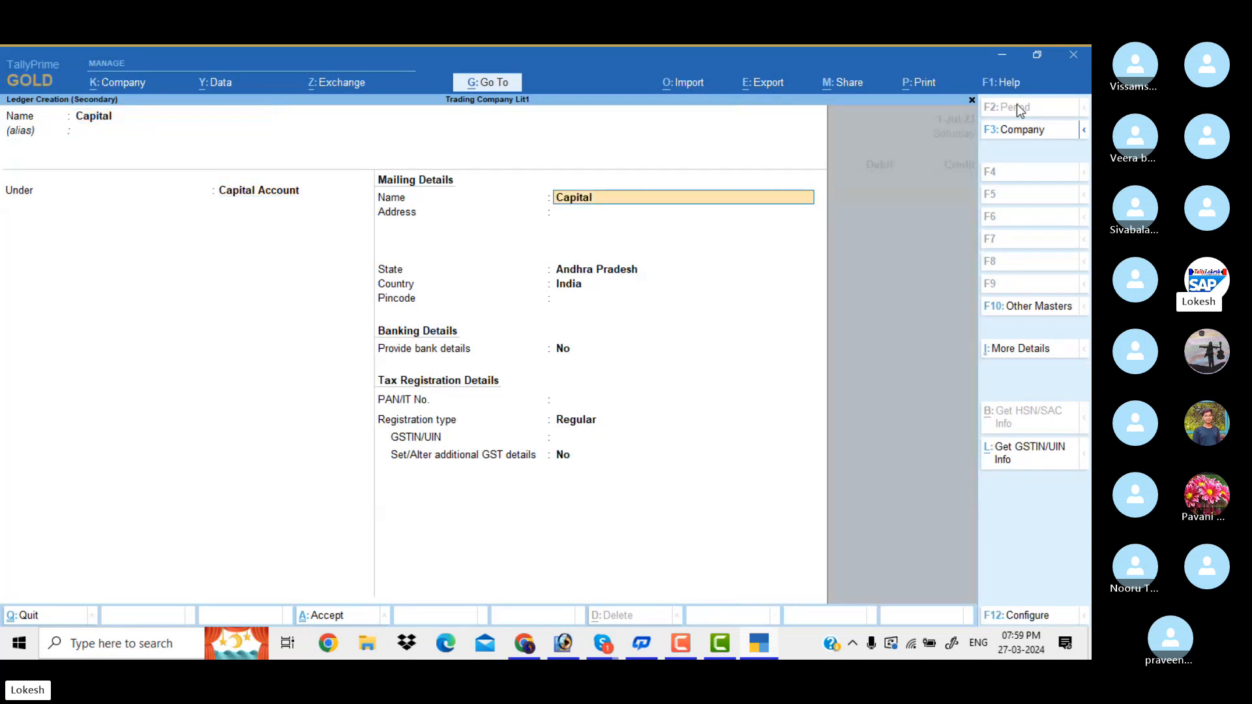
key("ctrl+a")
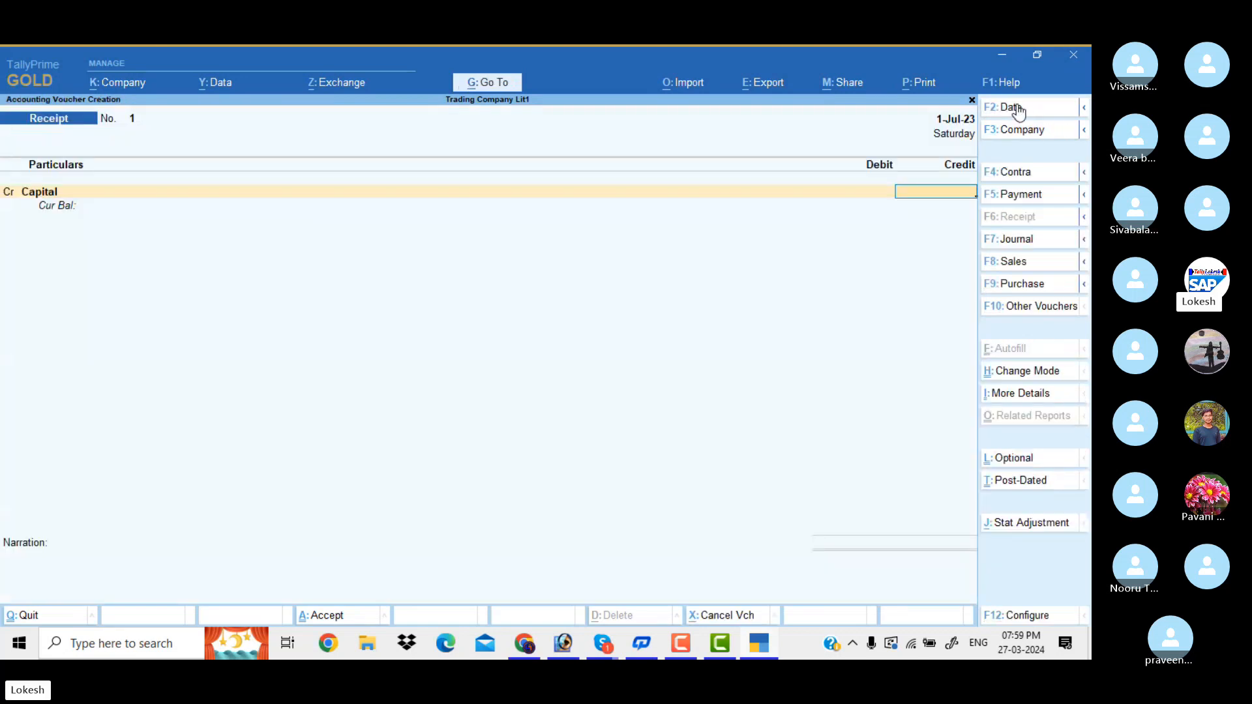
type("1500000")
key("Return")
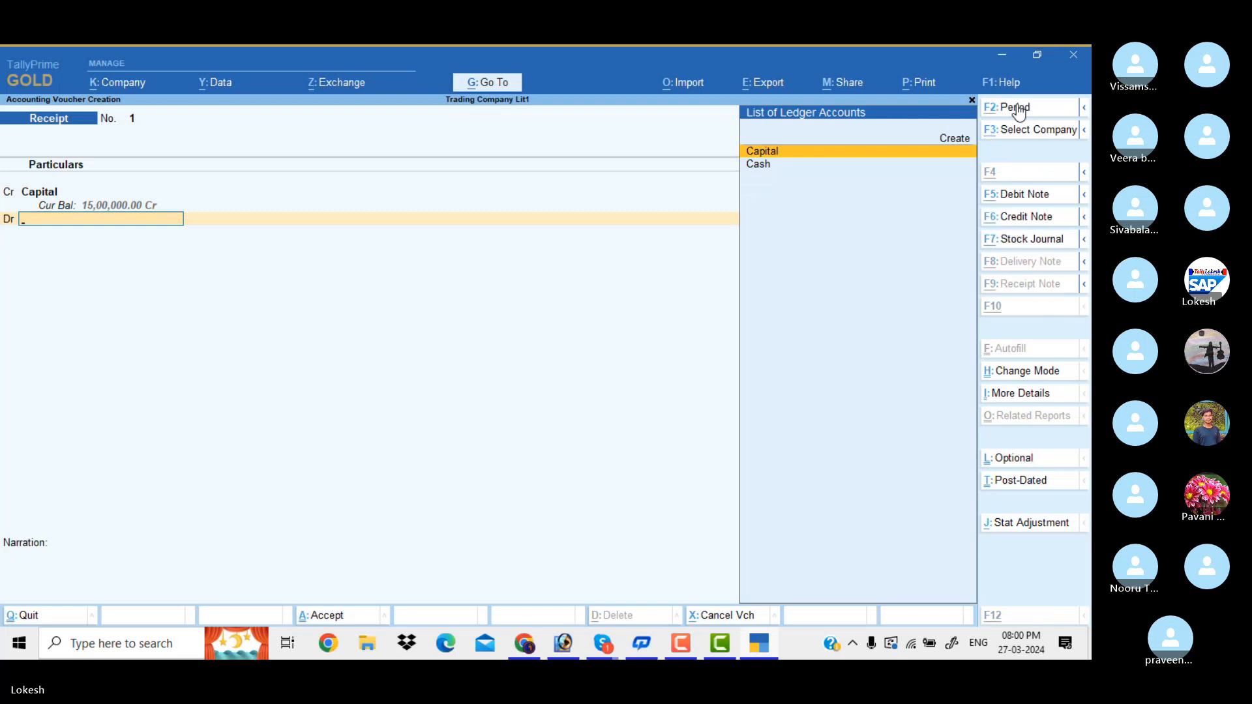
Create an "ICICI BANK" ledger under Bank Accounts, debit it with 15,00,000.00, and save the receipt voucher
key("alt+c")
type("ICICI BANK")
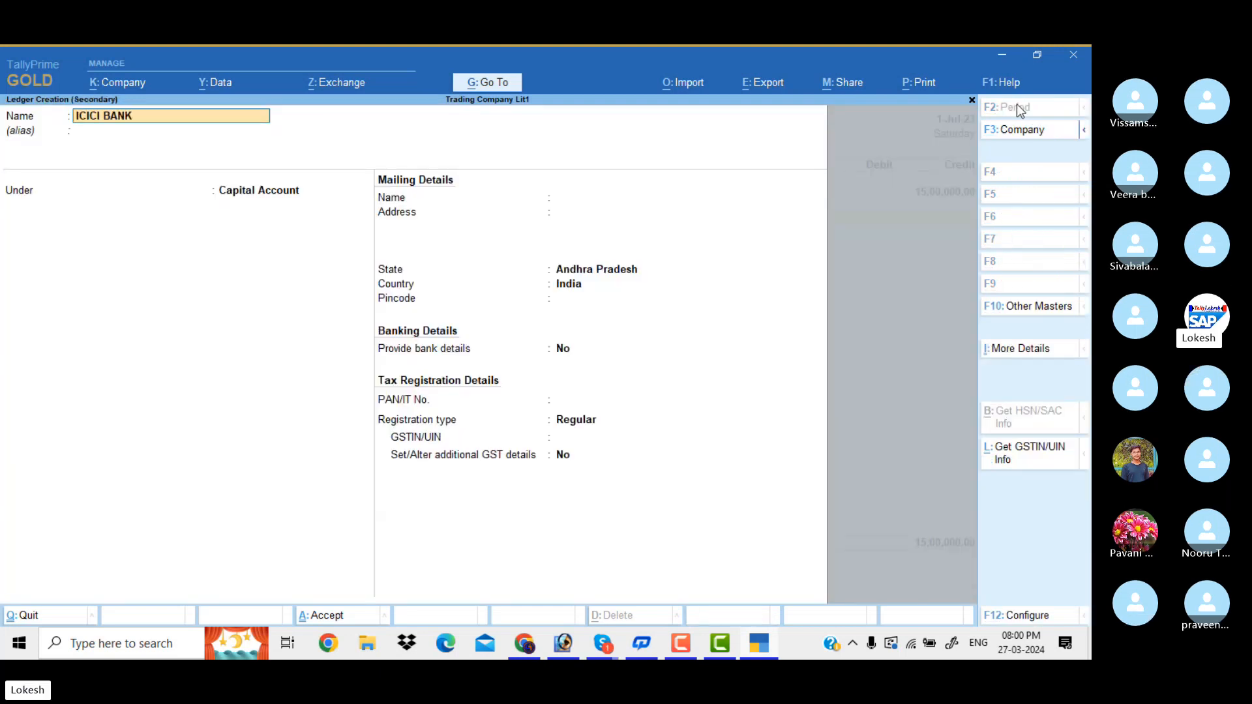
key("Return")
type("BA")
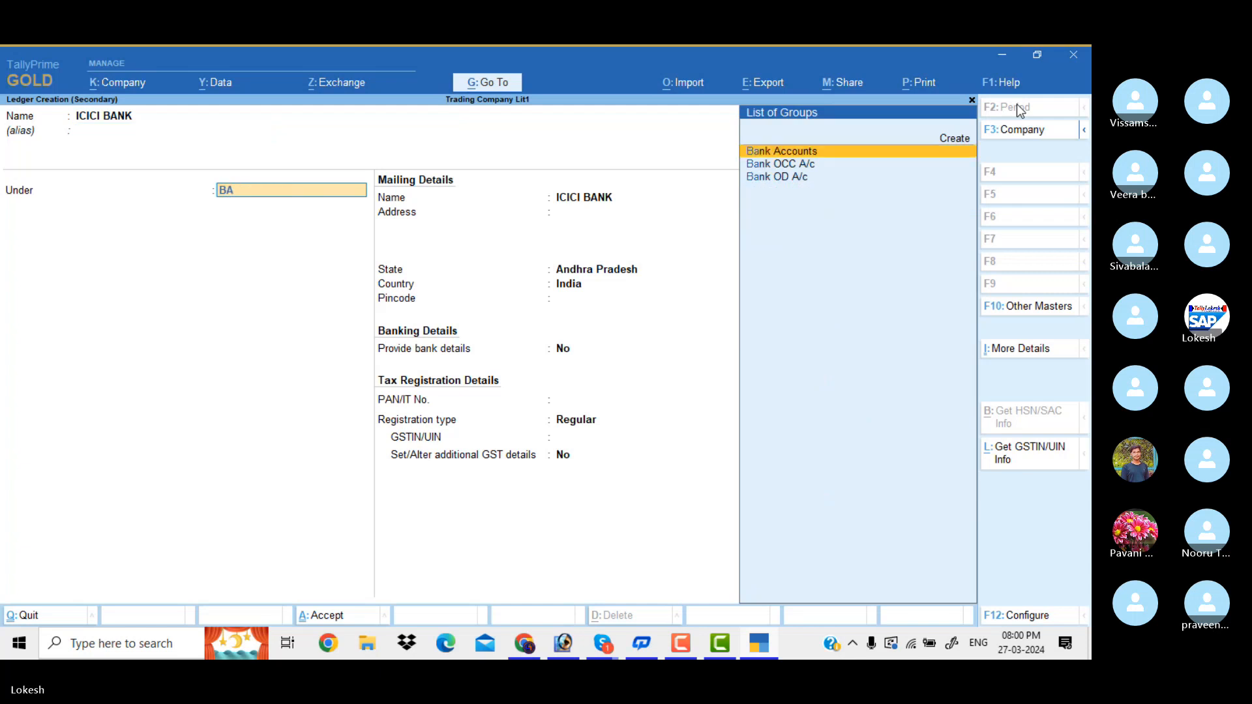
key("Return")
key("ctrl+a")
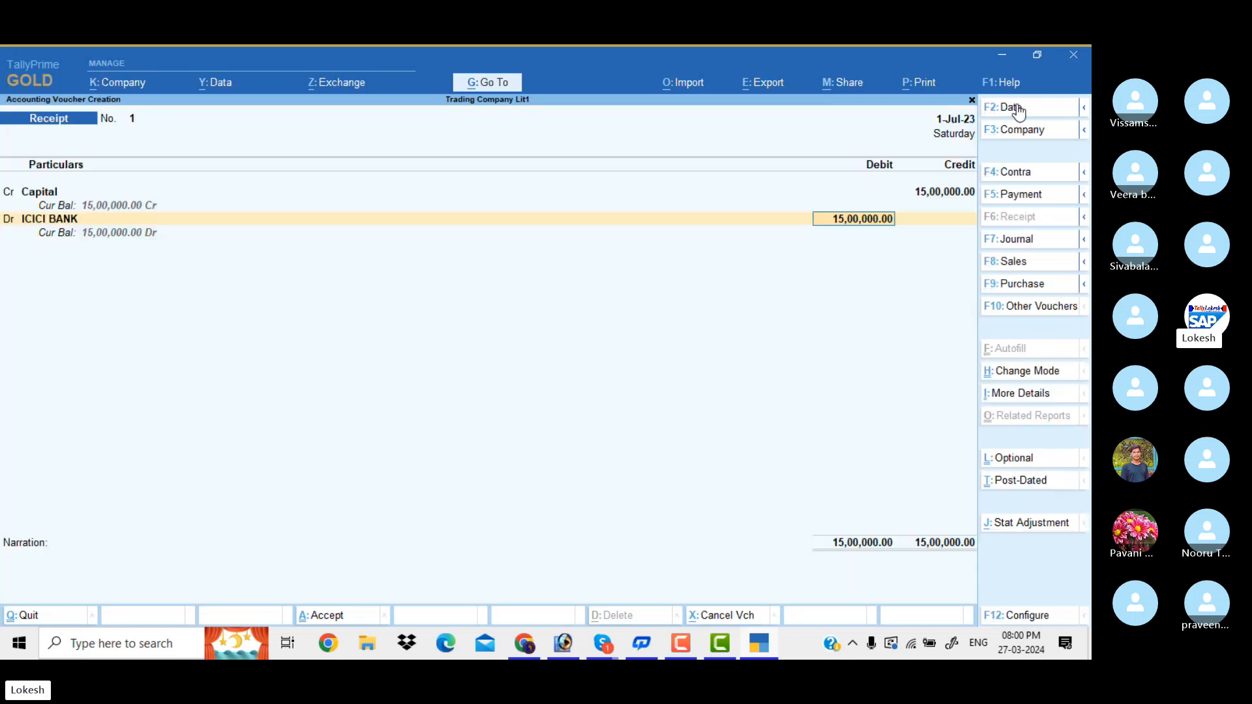
key("ctrl")
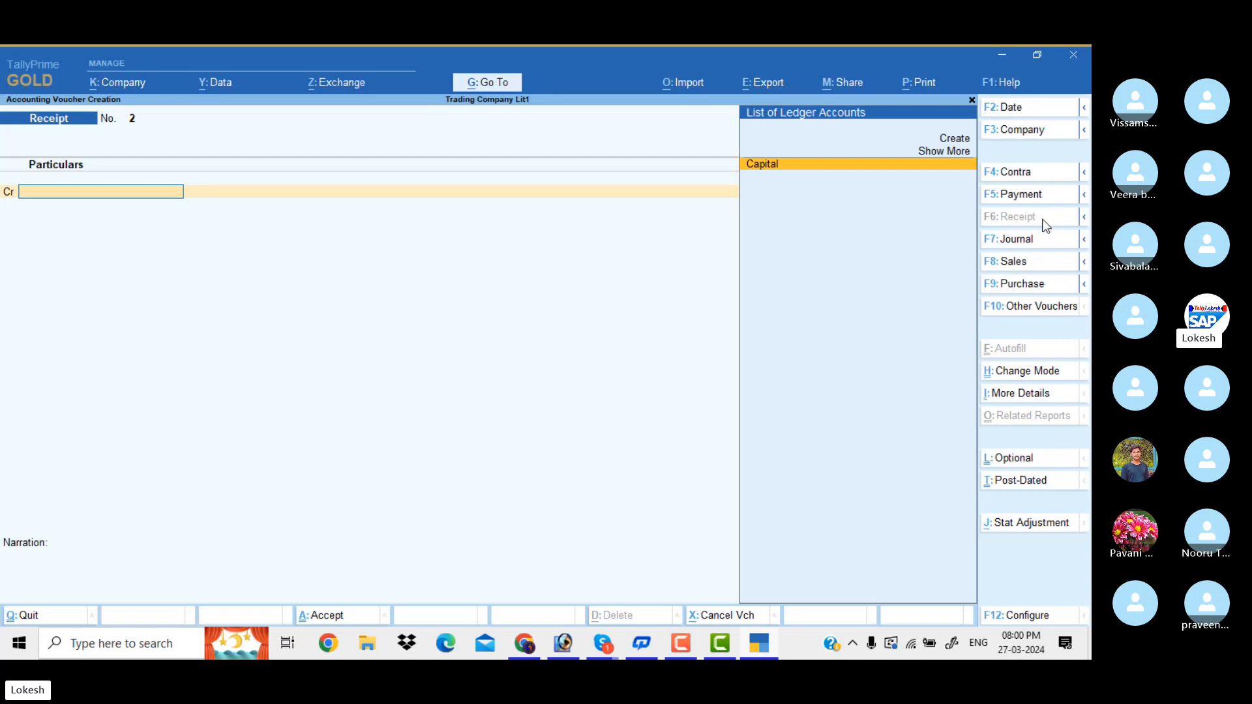
Start a contra voucher and enter a credit of 50000 against Cash
left_click(1028, 173)
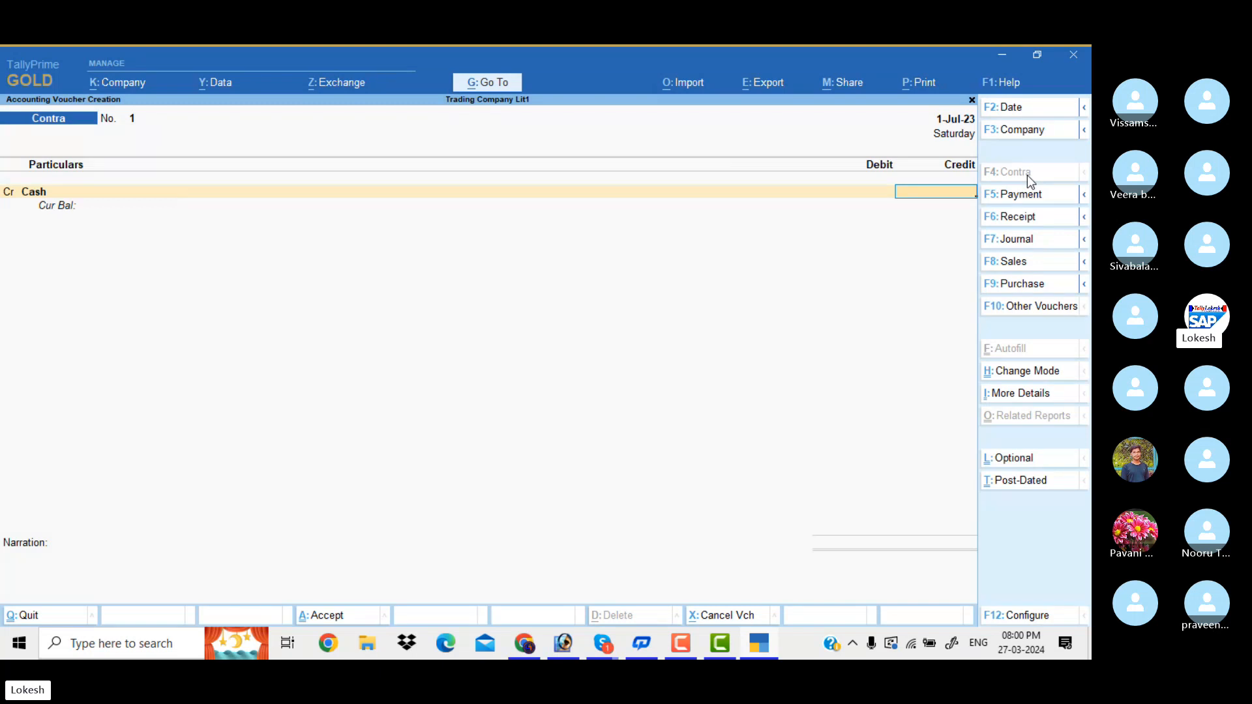
type("50000")
key("Return")
key("Return")
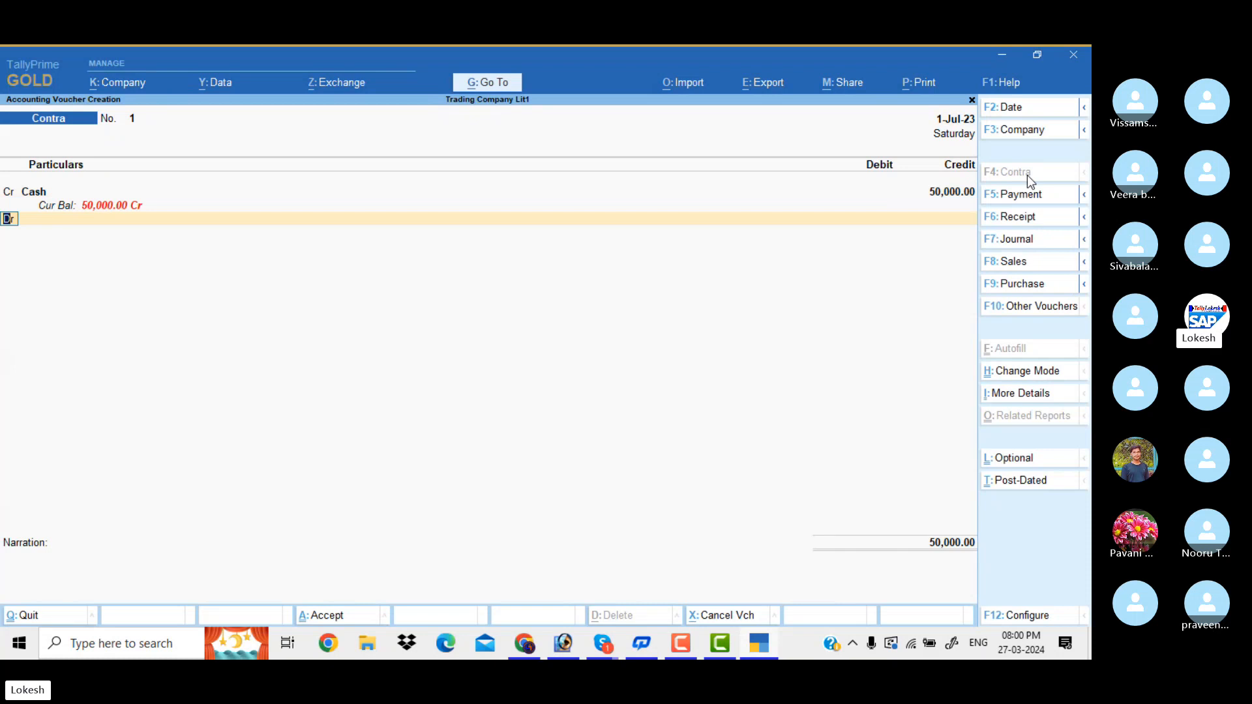
Change the contra voucher's credited ledger to ICICI BANK, keeping the 50,000.00 amount and the Cheque transaction type
key("BackSpace")
key("BackSpace")
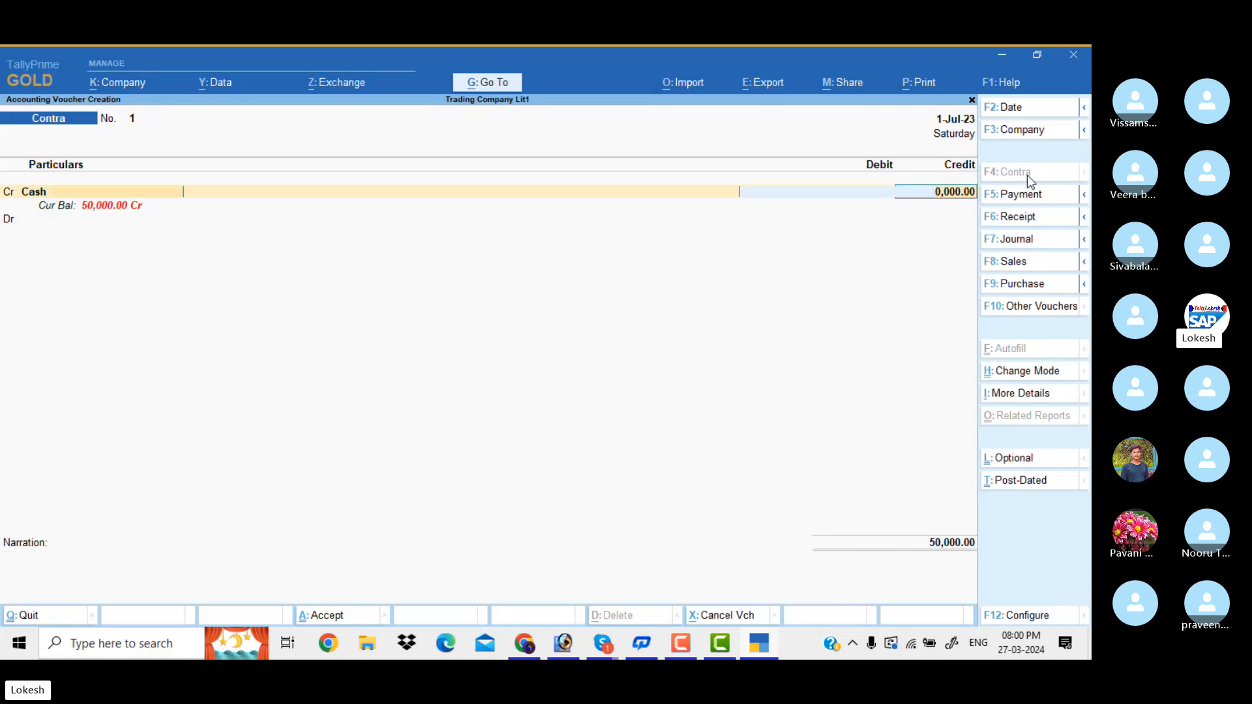
key("Down")
key("Return")
key("Return")
key("Return")
key("Return")
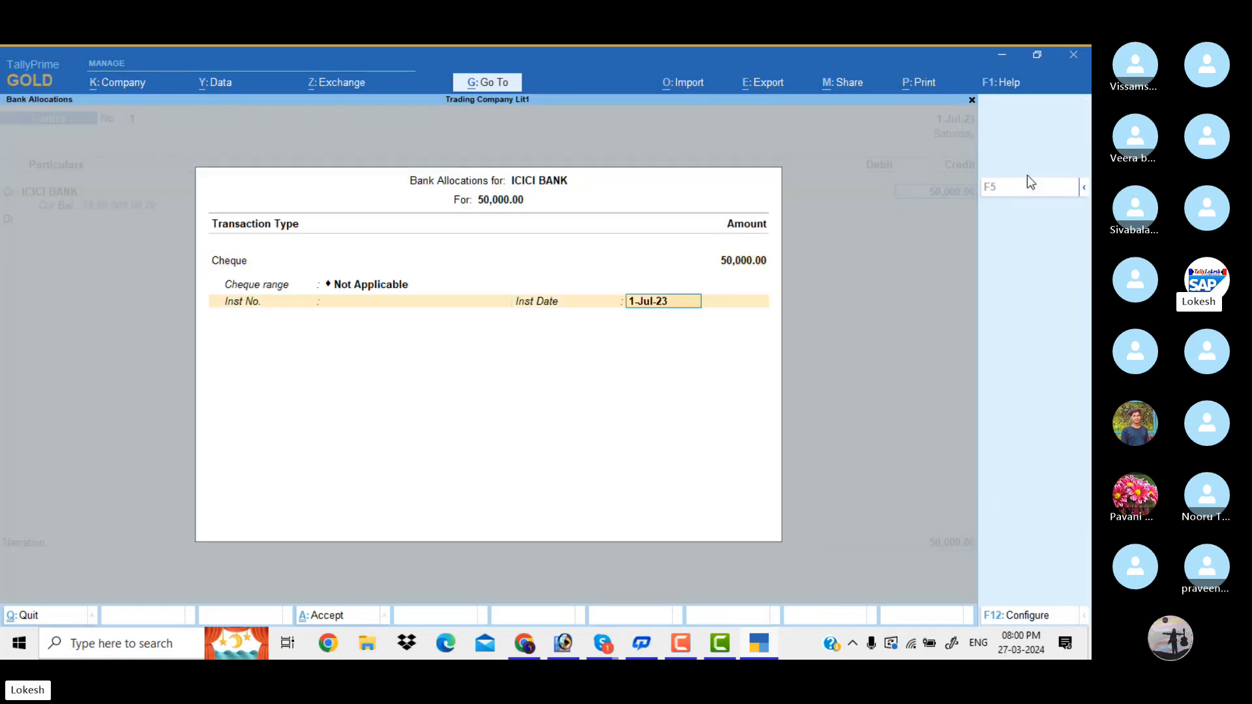
Accept the bank allocation dated 1-Jul-23, debit Cash with 50,000.00, and save the contra voucher without a narration
key("Return")
key("Return")
key("Return")
key("Return")
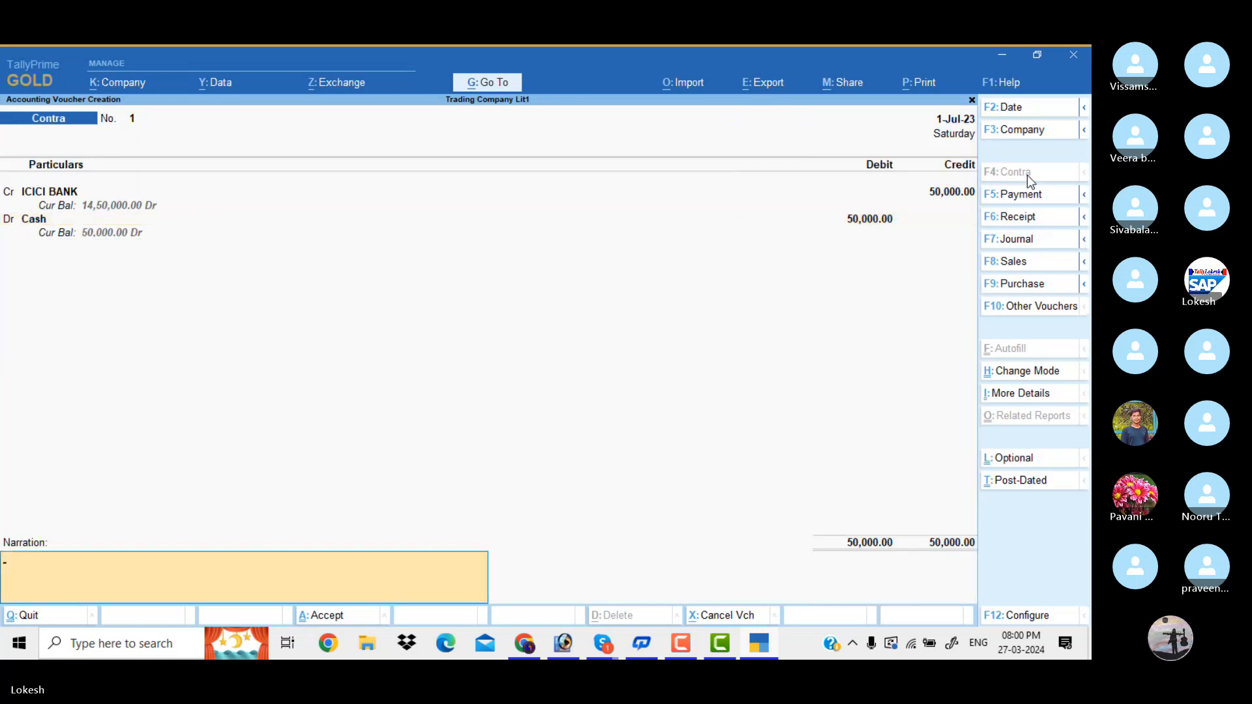
key("Return")
key("Return")
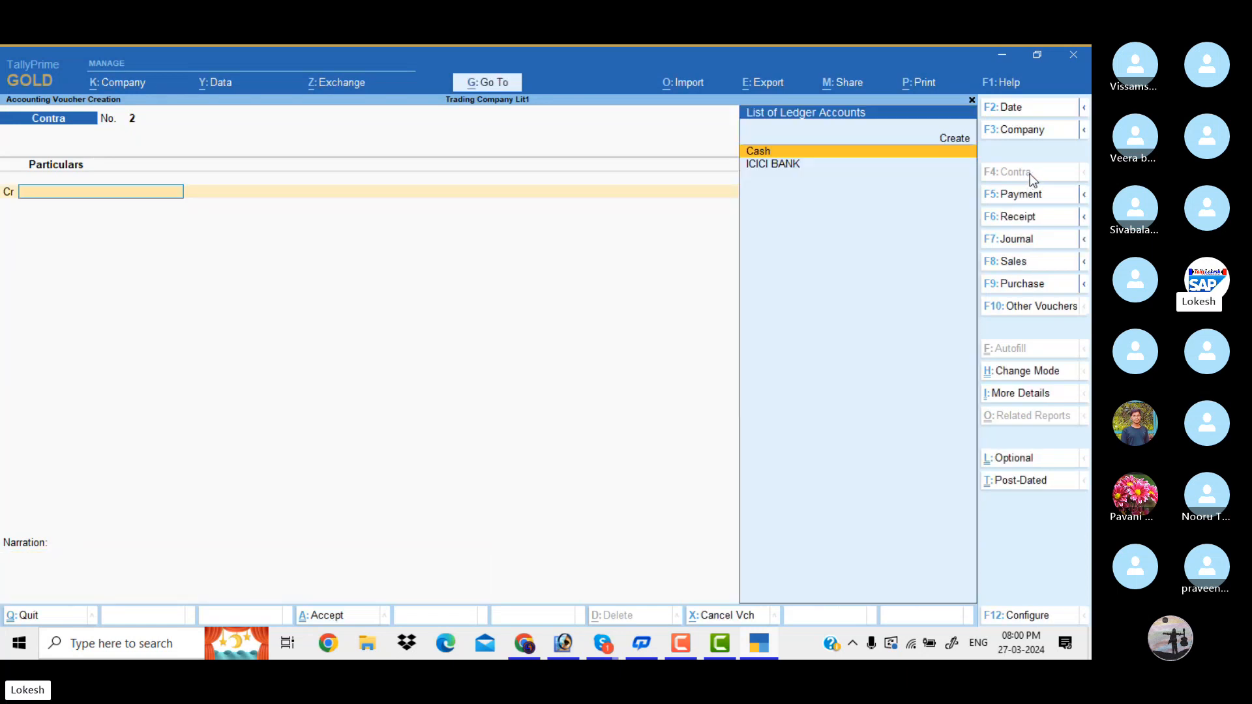
Start a payment voucher and create a "Furniture and Fixtures" ledger under Fixed Assets for its debit line
left_click(1041, 198)
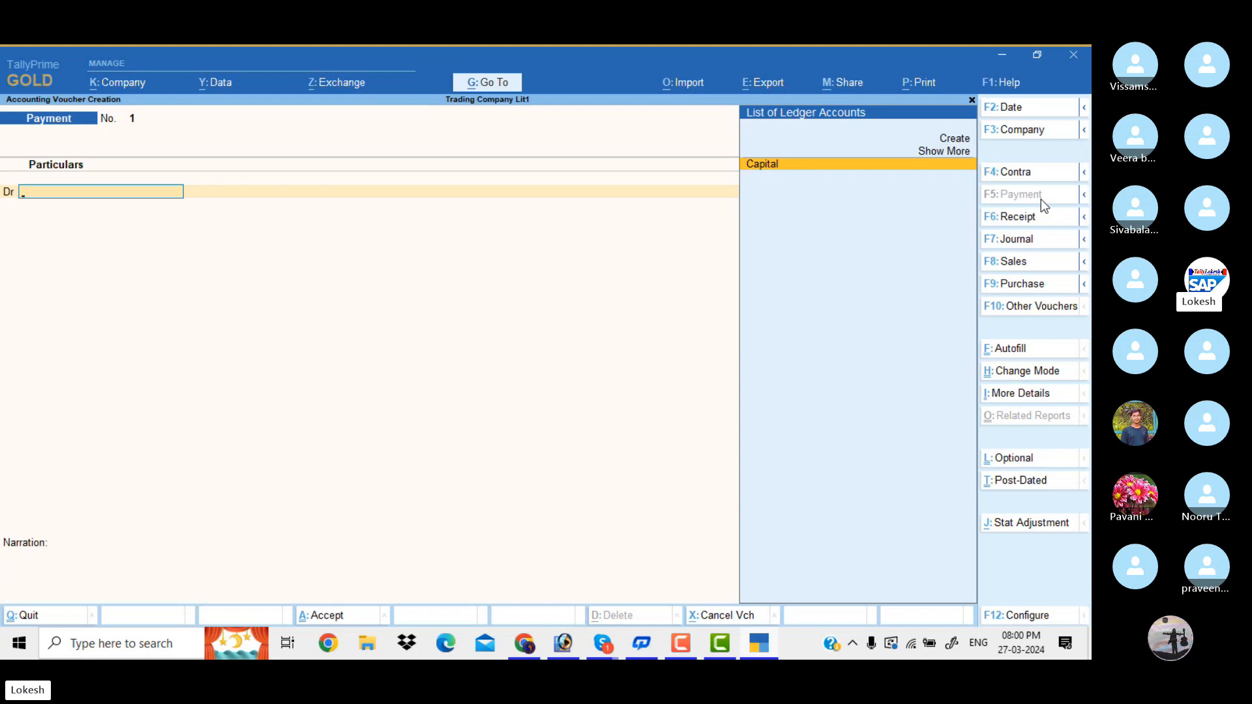
key("alt+c")
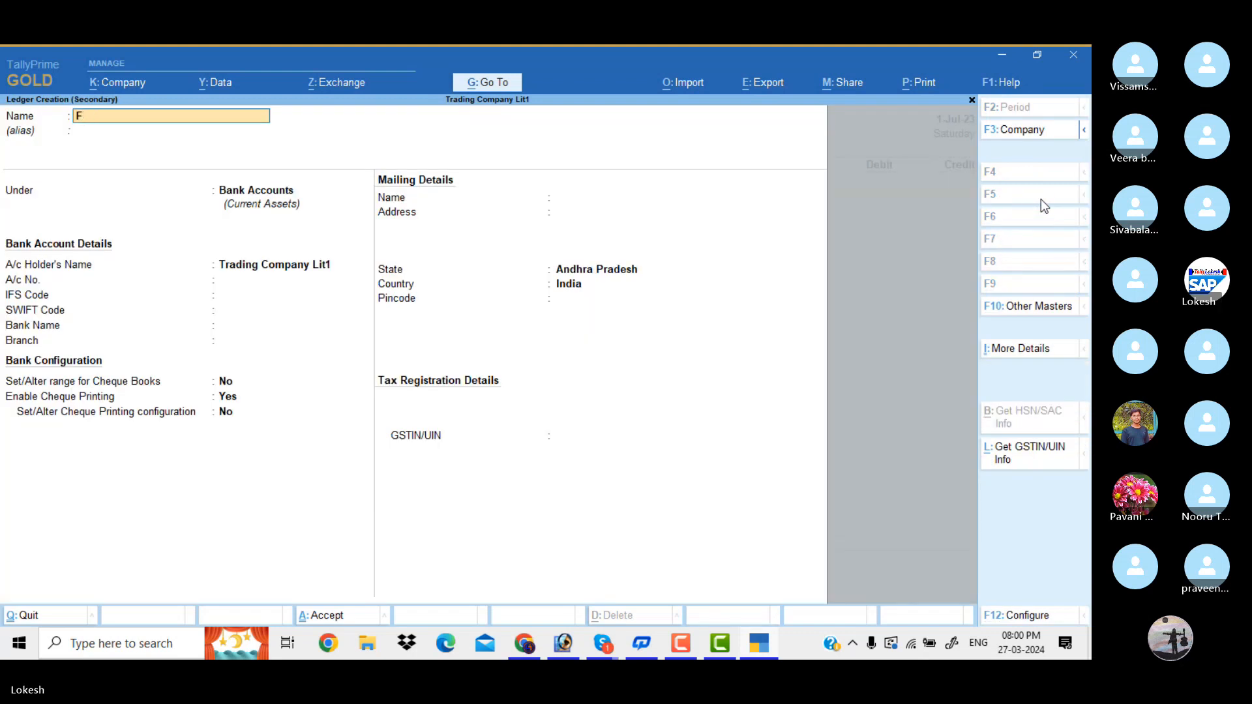
type("Furniture")
type(" and Fi")
type("xtur")
key("BackSpace")
type("ure")
key("Return")
key("Return")
type("f")
key("Return")
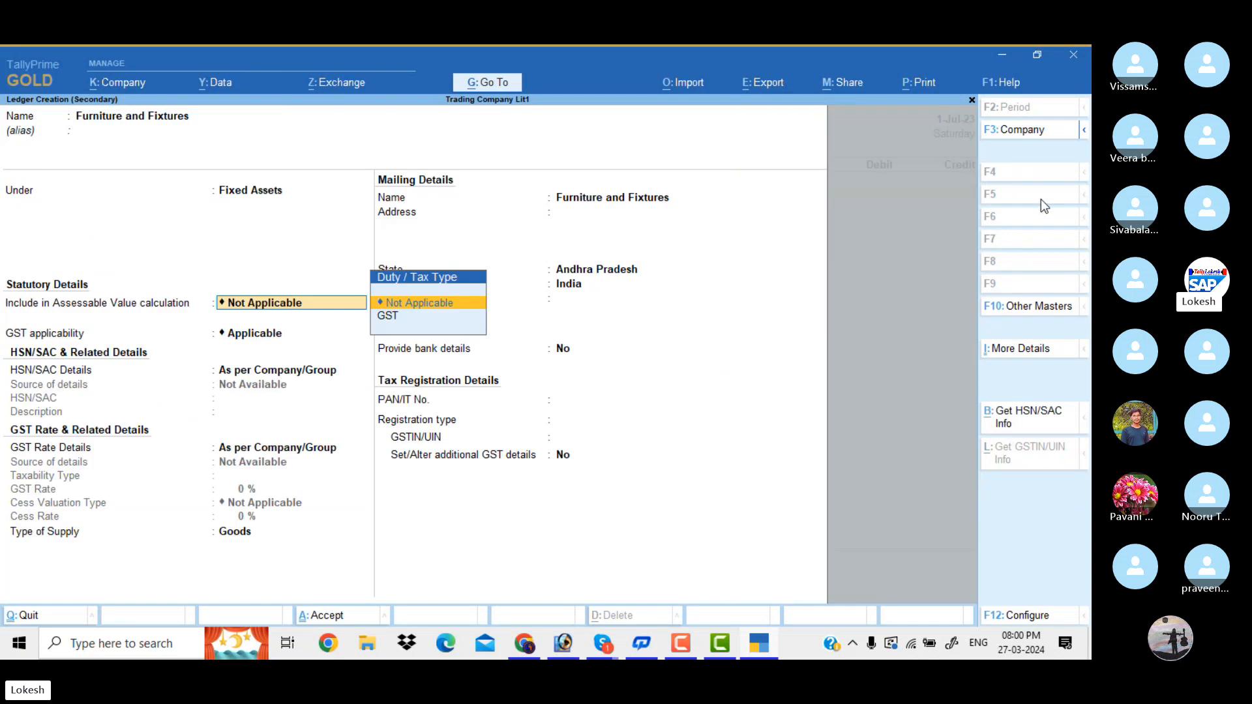
key("ctrl+a")
Debit Furniture and Fixtures with 150000, credit ICICI BANK with the same amount, and save the payment voucher without a narration
type("15")
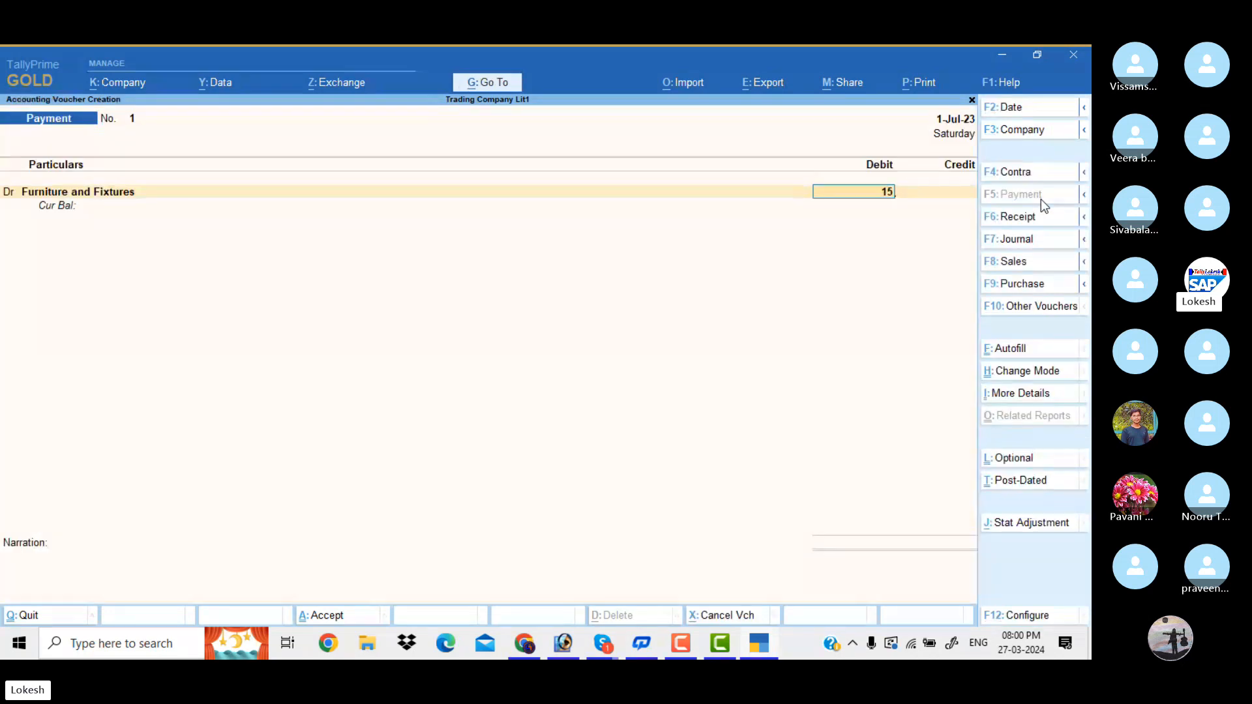
type("0000")
key("Return")
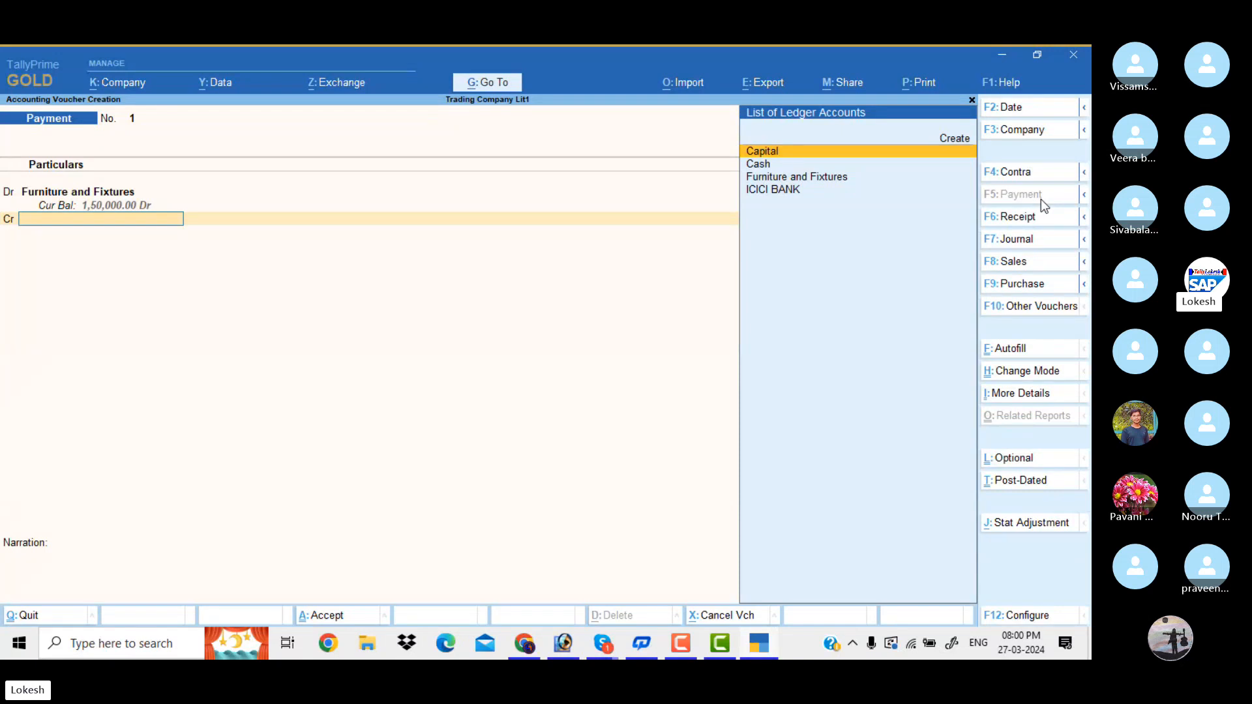
type("i")
key("Return")
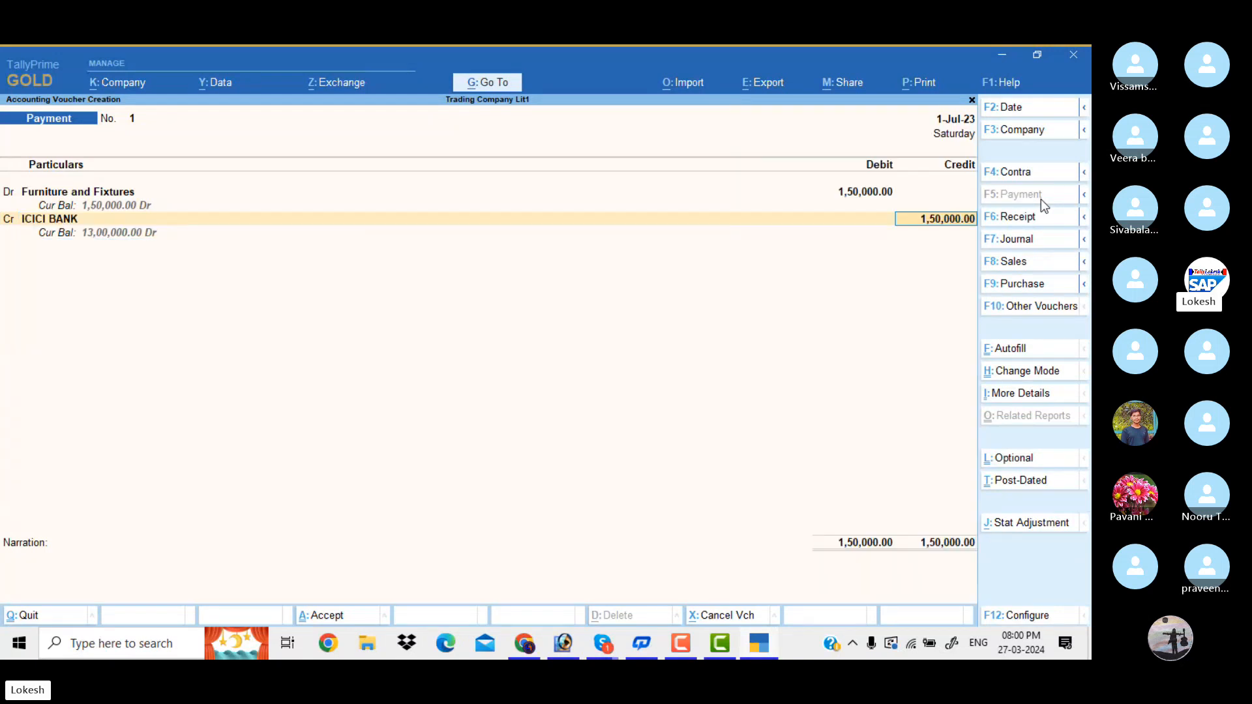
key("Return")
key("ctrl+a")
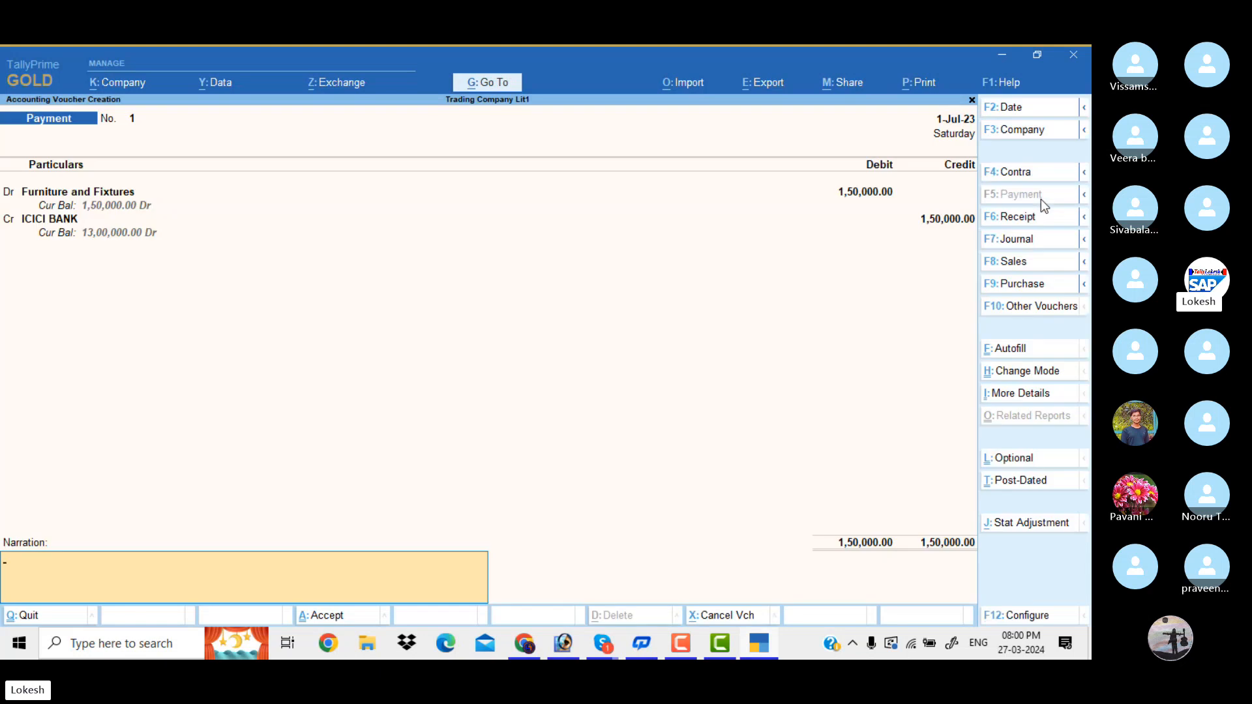
key("ctrl+a")
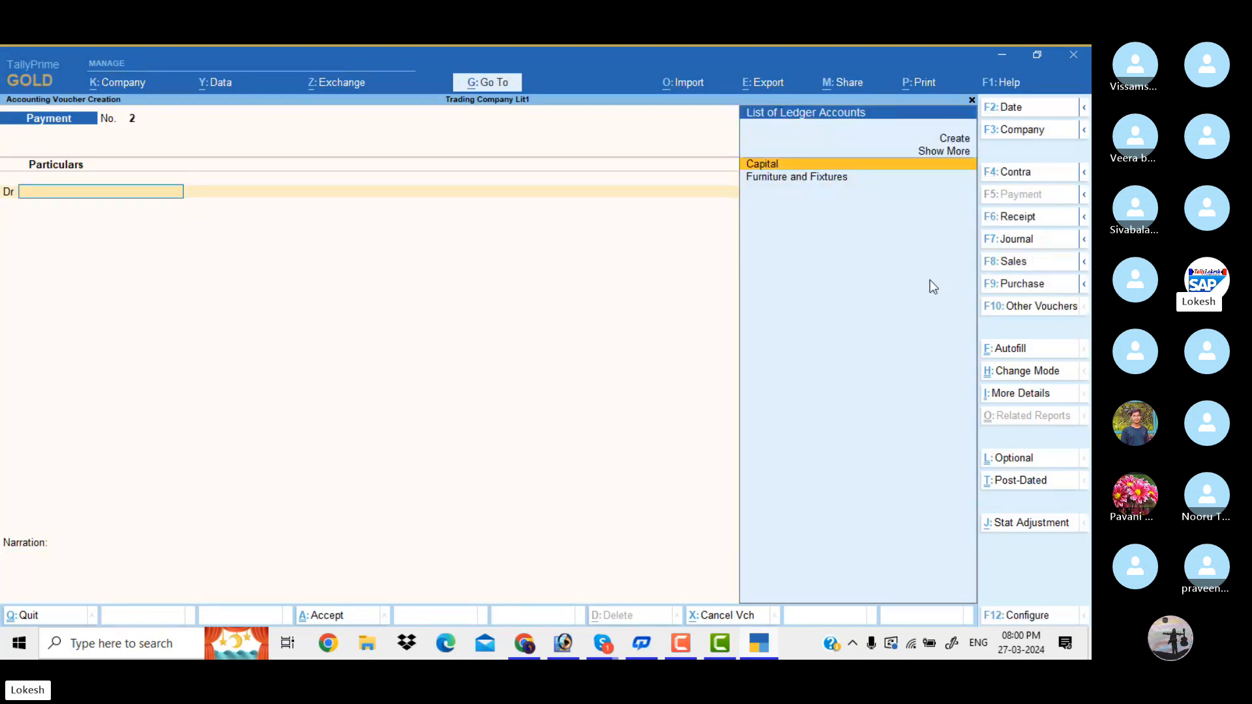
Create an "Sd Office" ledger under Deposits (Asset) for the debit line of the new payment voucher
key("alt+c")
type("S")
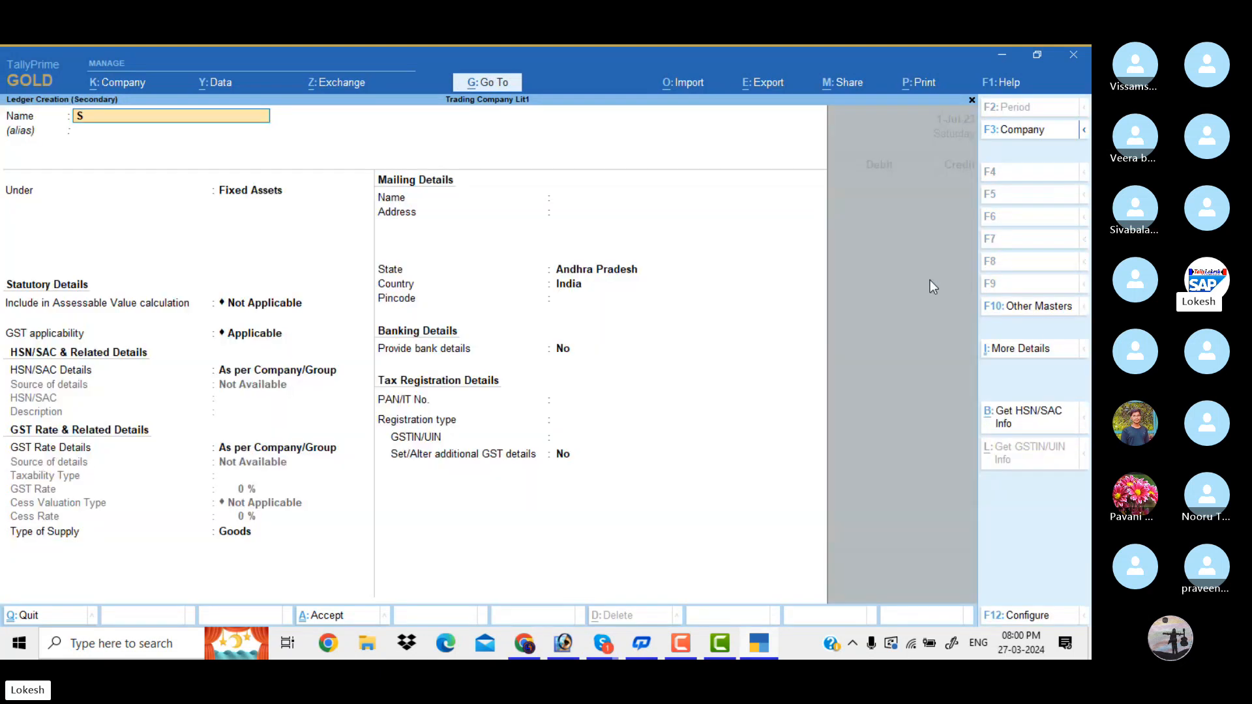
type("d Office")
key("Return")
key("Return")
type("de")
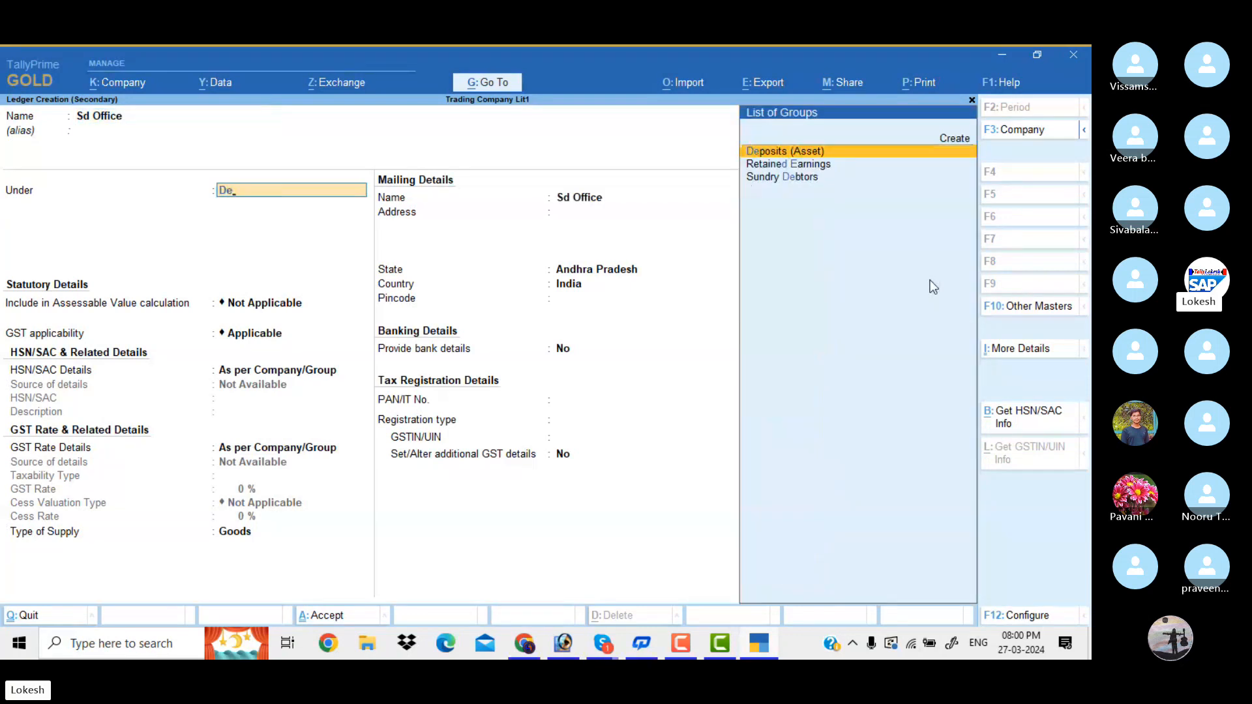
key("Return")
key("ctrl+a")
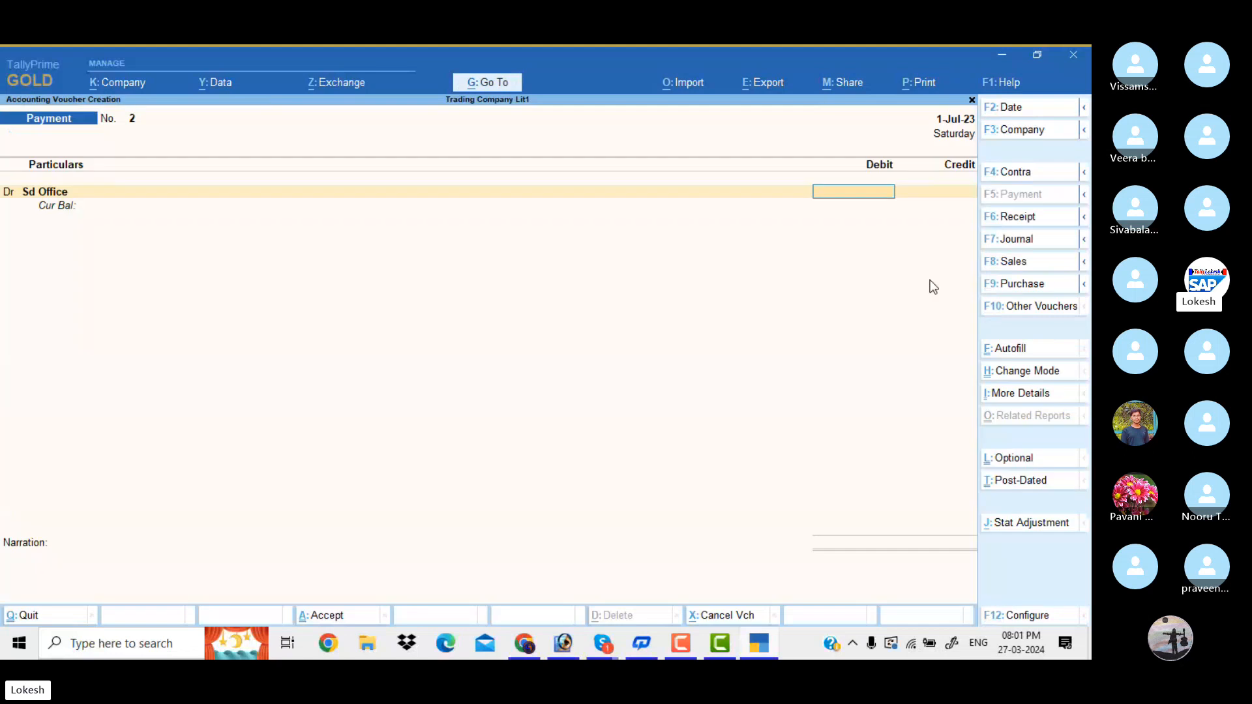
Debit Sd Office with 25000, credit ICICI BANK with the same amount, and save the payment voucher
type("25000")
key("Return")
type("h")
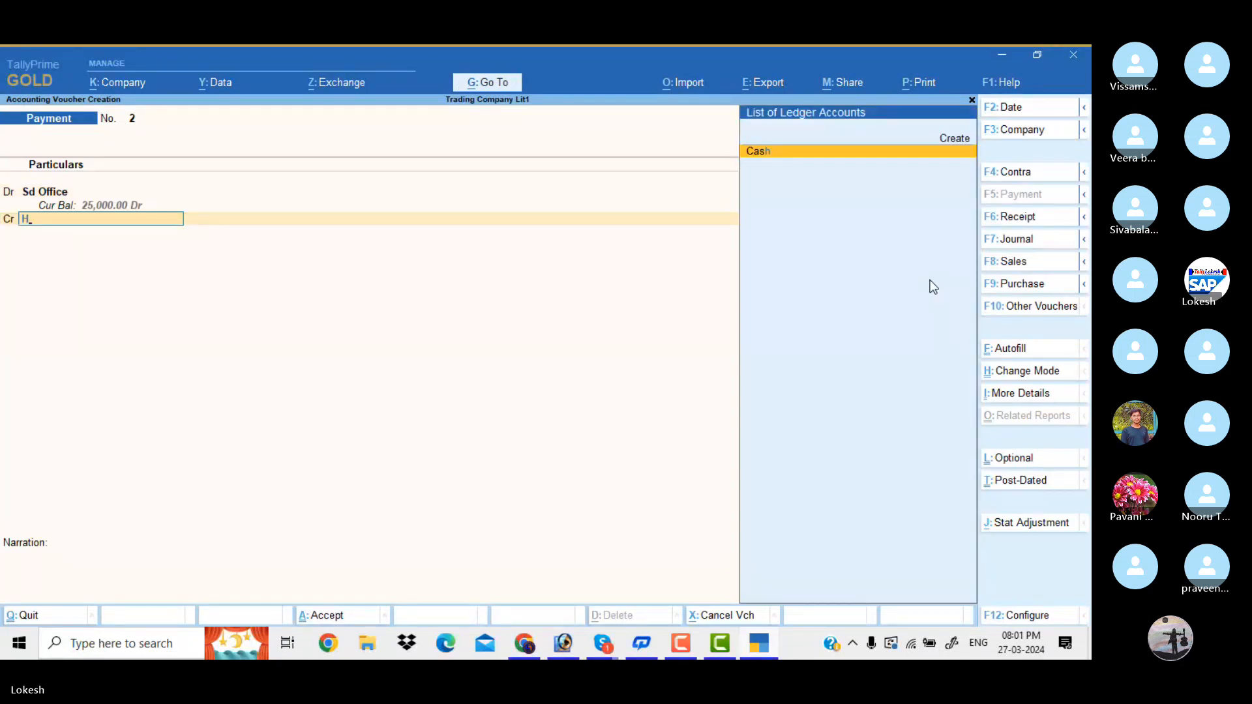
key("BackSpace")
key("Down")
key("Down")
key("Down")
key("Return")
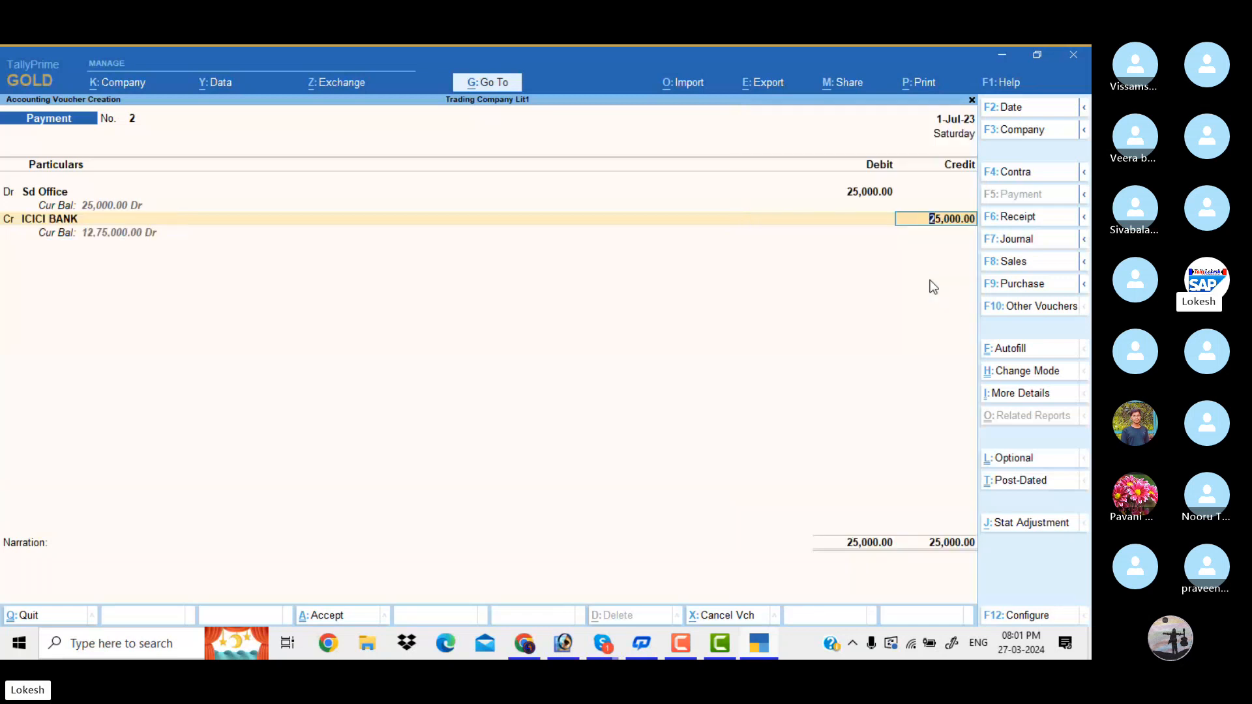
key("ctrl+a")
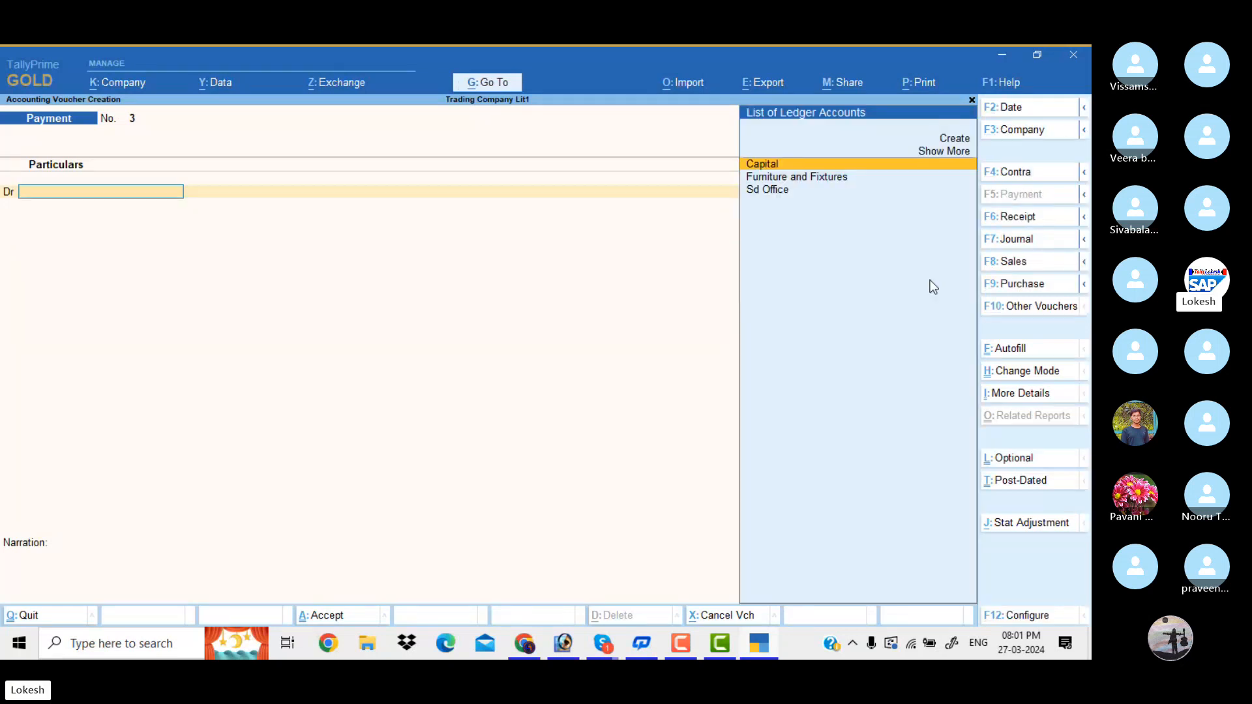
Create a "Cell Phone" ledger under Fixed Assets and debit it with 5500 in the new payment voucher
key("alt+c")
type("C")
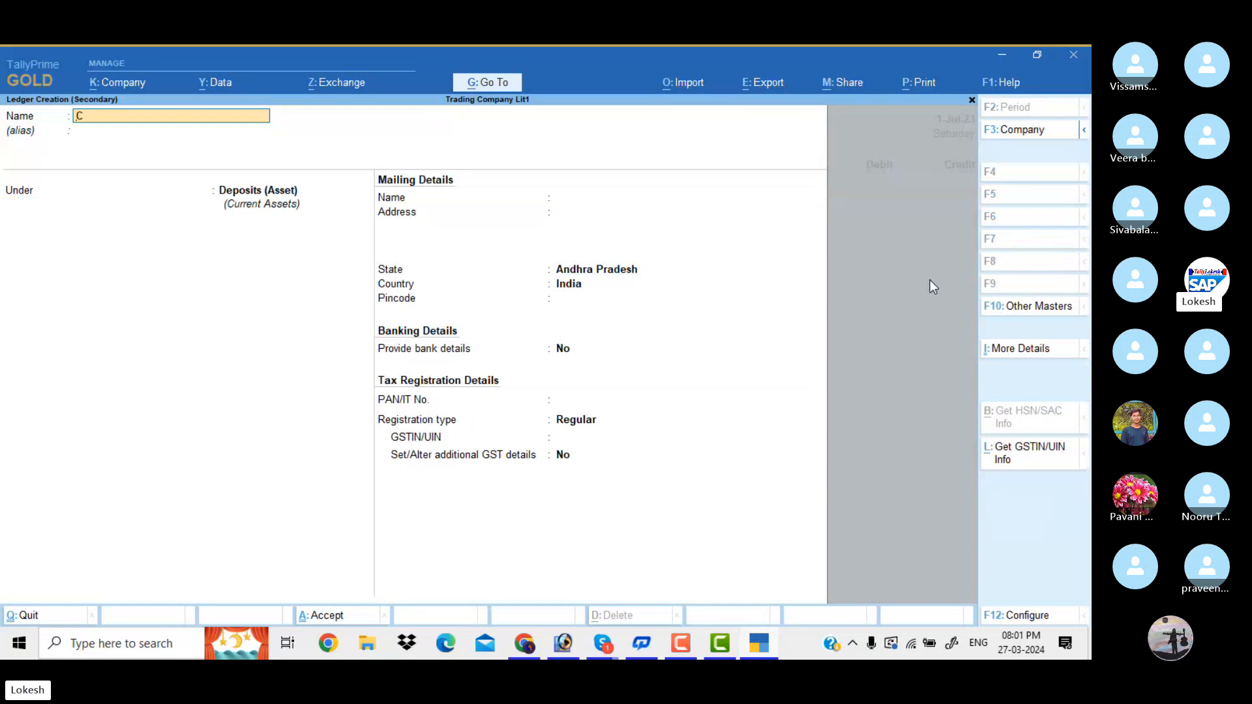
type("ell Phon")
key("Return")
key("Return")
type("f")
key("Return")
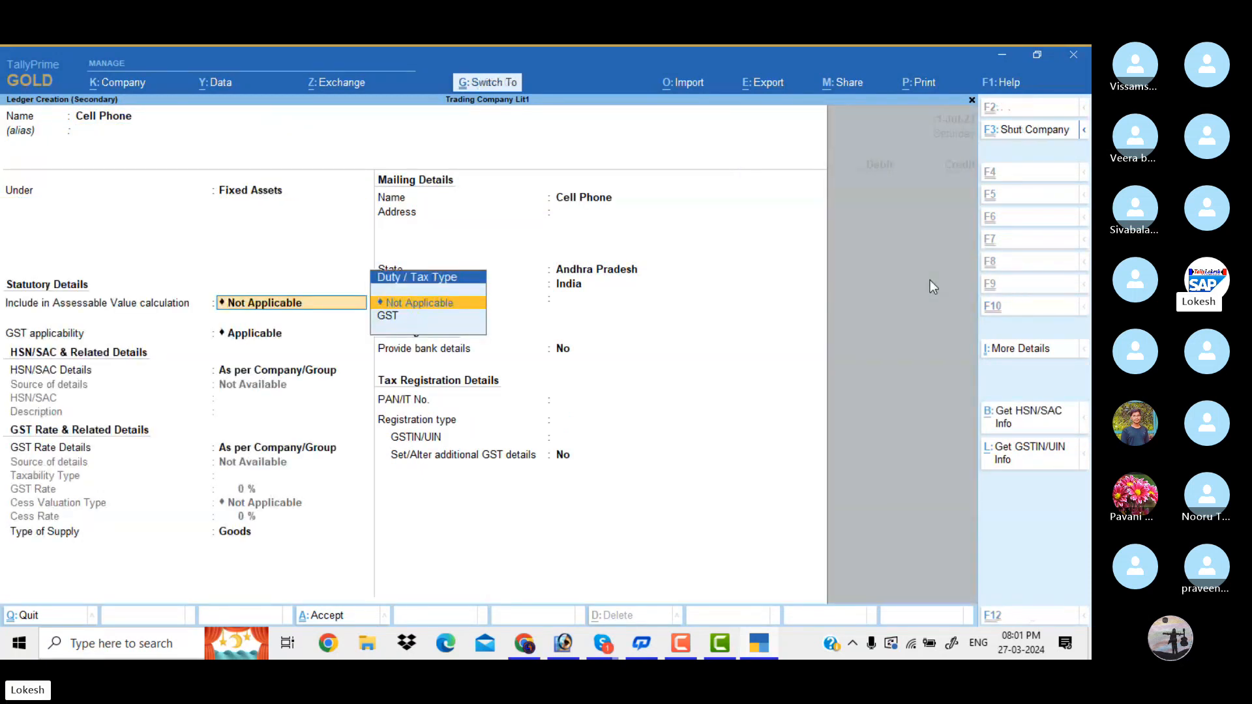
key("ctrl+a")
key("Return")
type("5500")
key("Return")
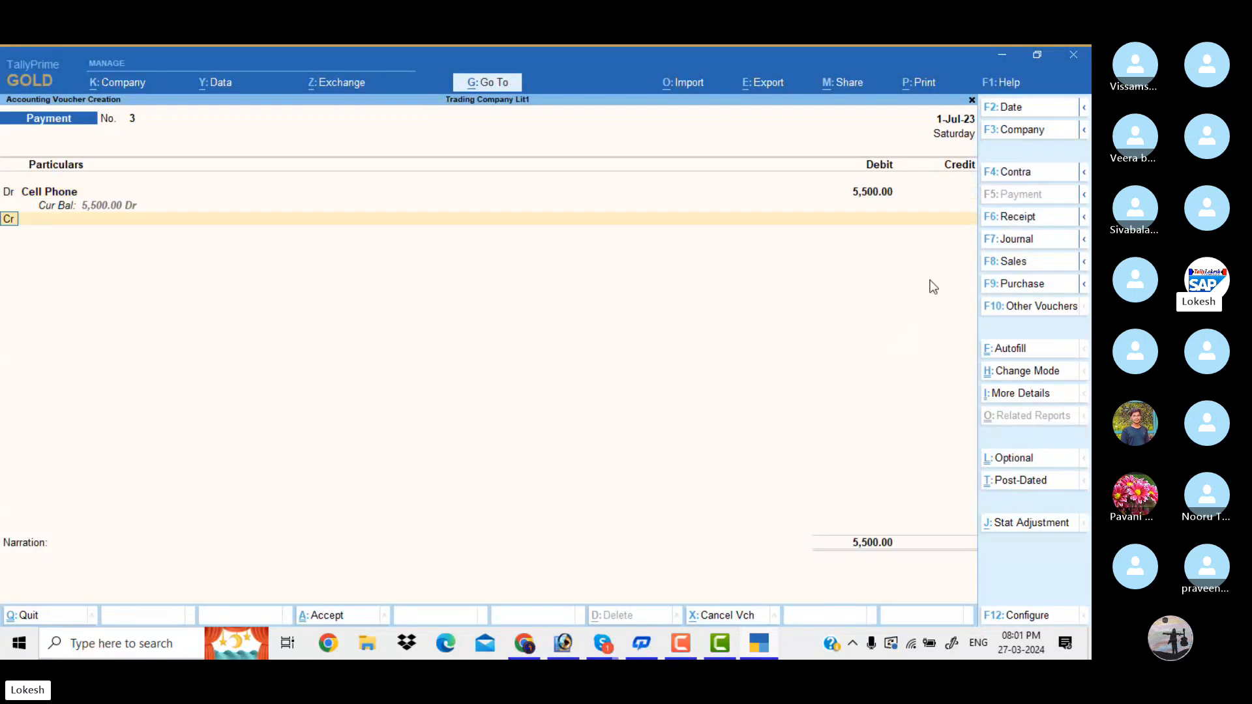
Add a debit line with a new "Computer" ledger under Fixed Assets for 25000
key("Return")
key("alt+c")
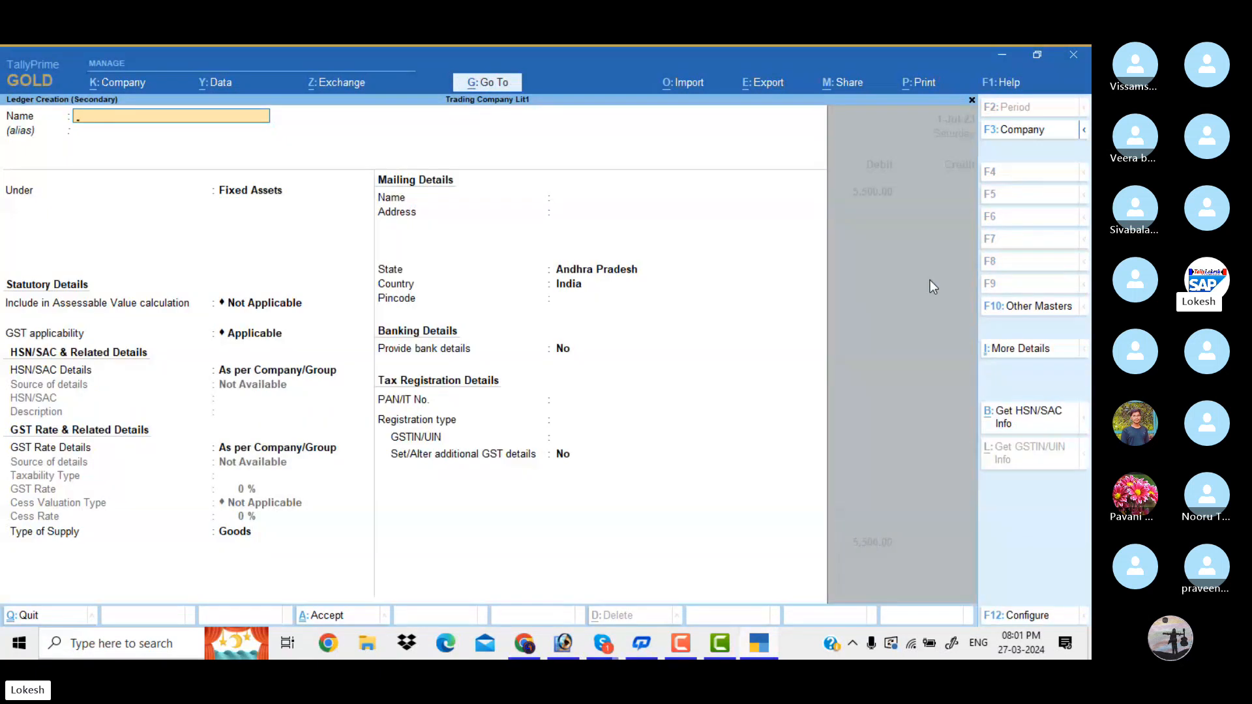
type("Computer")
key("Return")
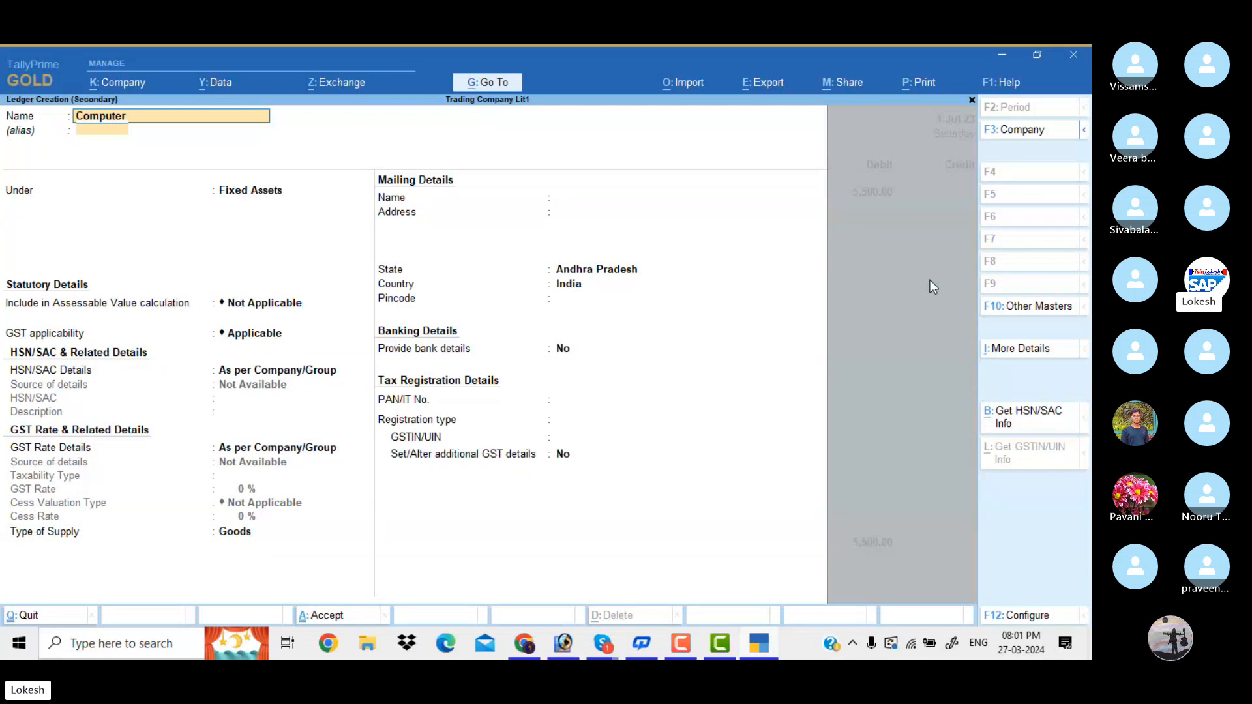
key("Return")
key("Return")
key("ctrl+a")
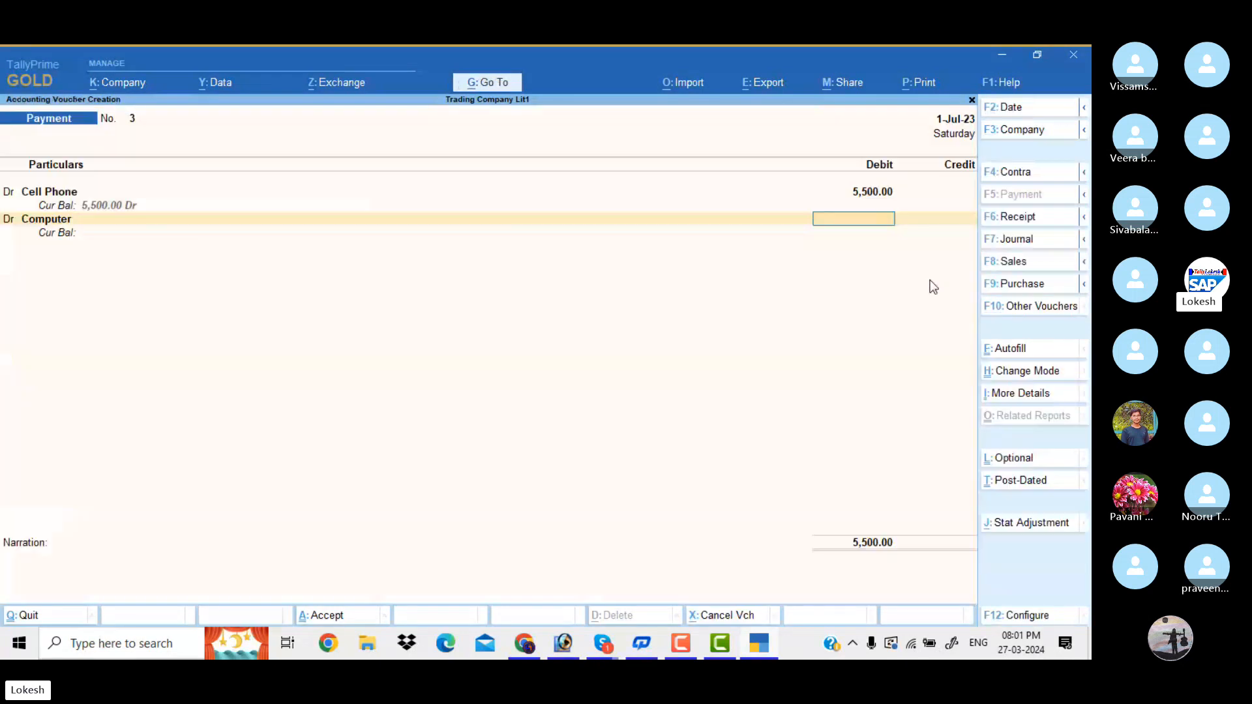
type("25000")
key("Return")
Add a debit line with a new "Electrical Fittings" ledger under Fixed Assets for 5000
type("d")
key("Return")
key("alt+c")
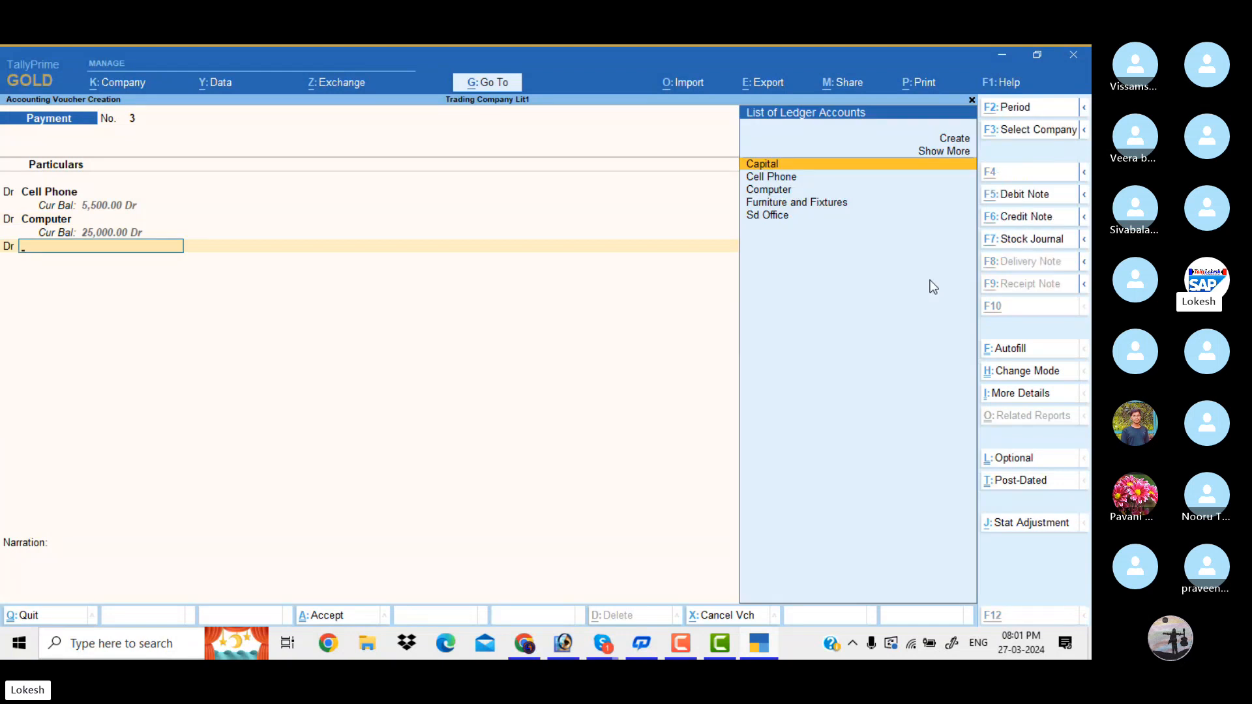
type("Ele")
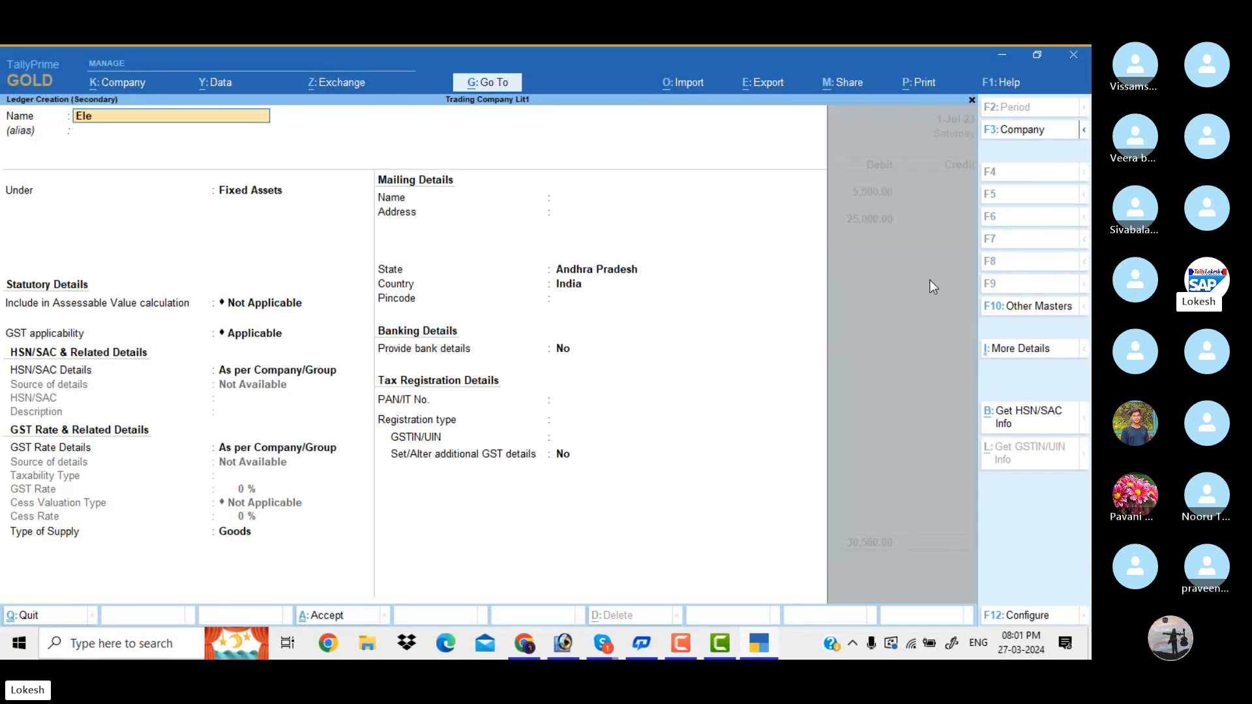
type("ctrical Fittings")
key("Return")
key("Return")
key("Return")
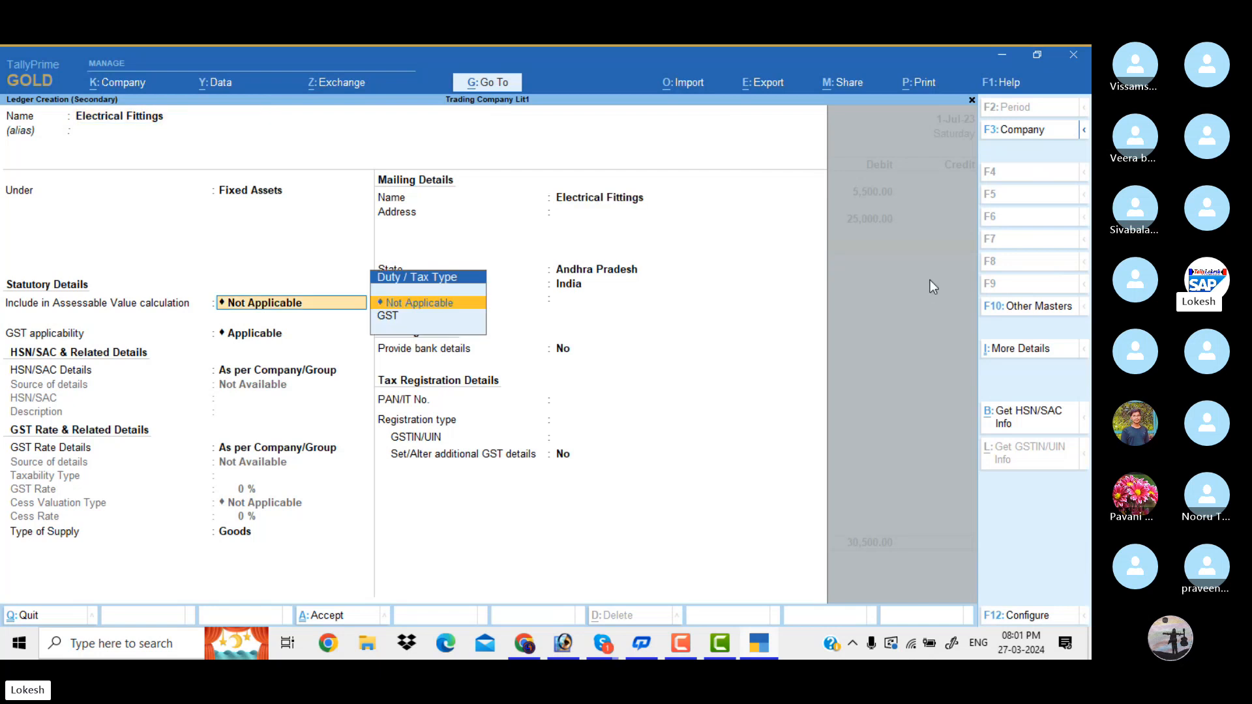
key("ctrl+a")
type("5000")
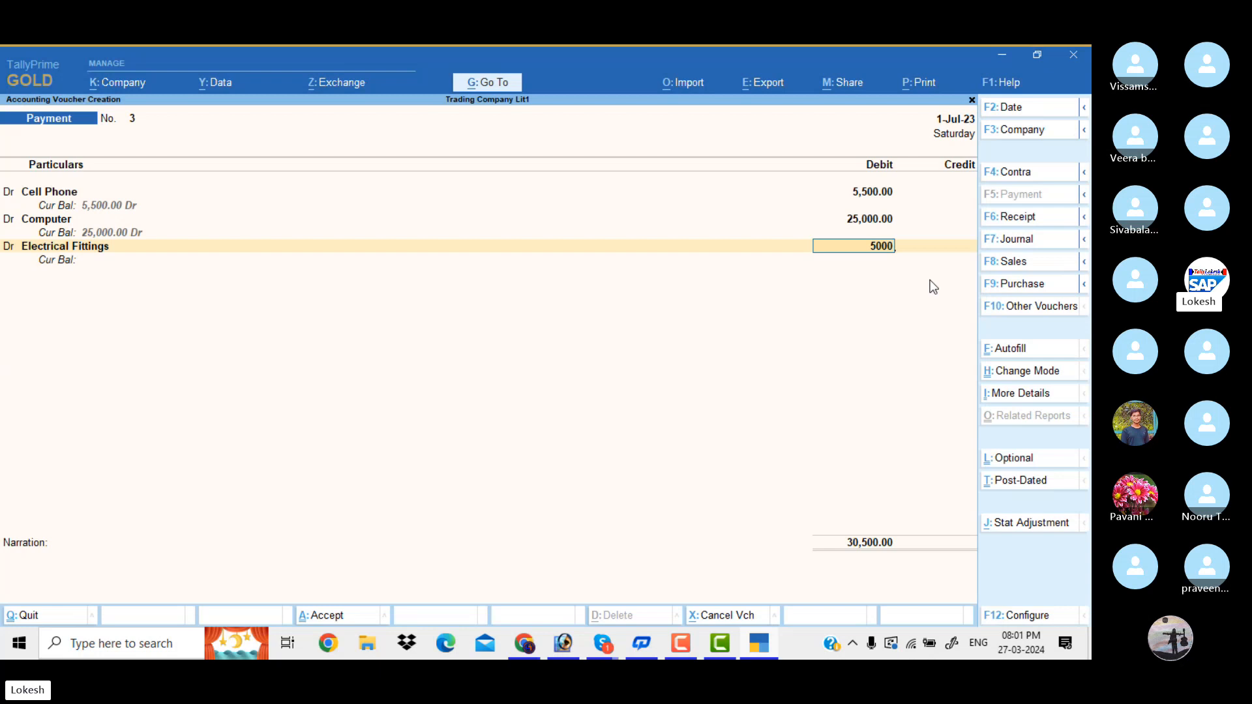
key("Return")
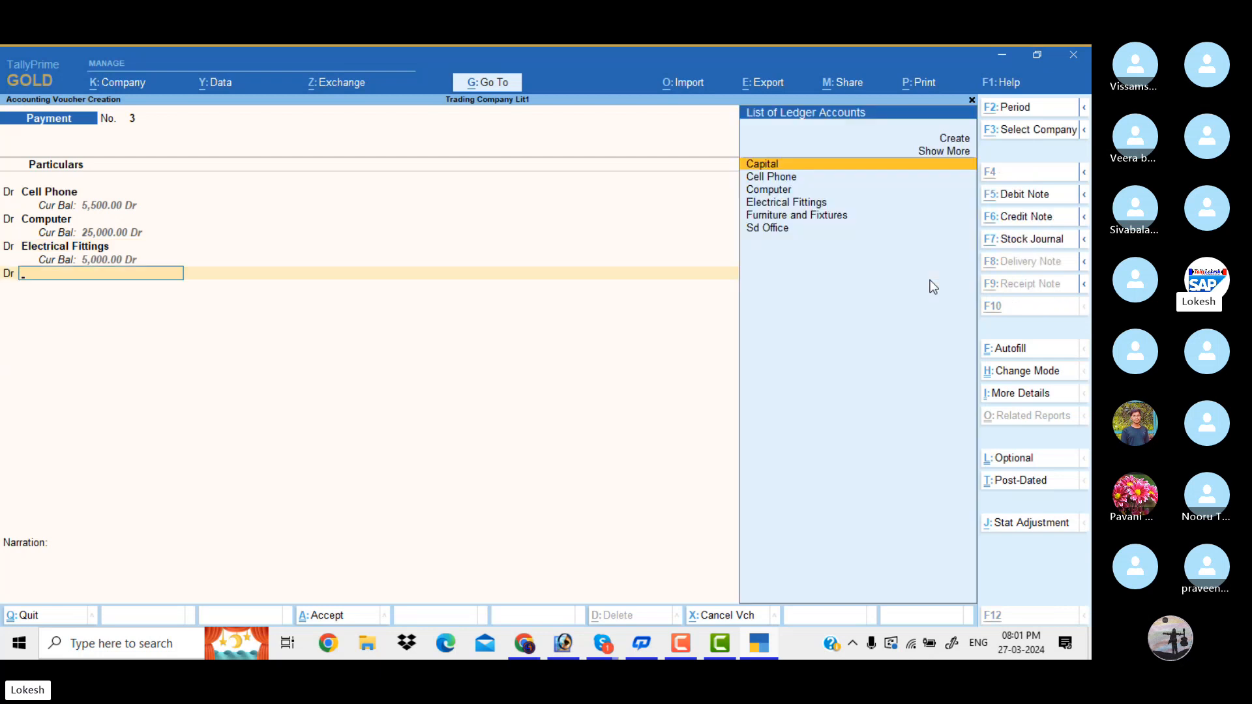
Add a debit line with a new "Motor Vehicle" ledger under Fixed Assets for 50000
key("alt+c")
type("Motor")
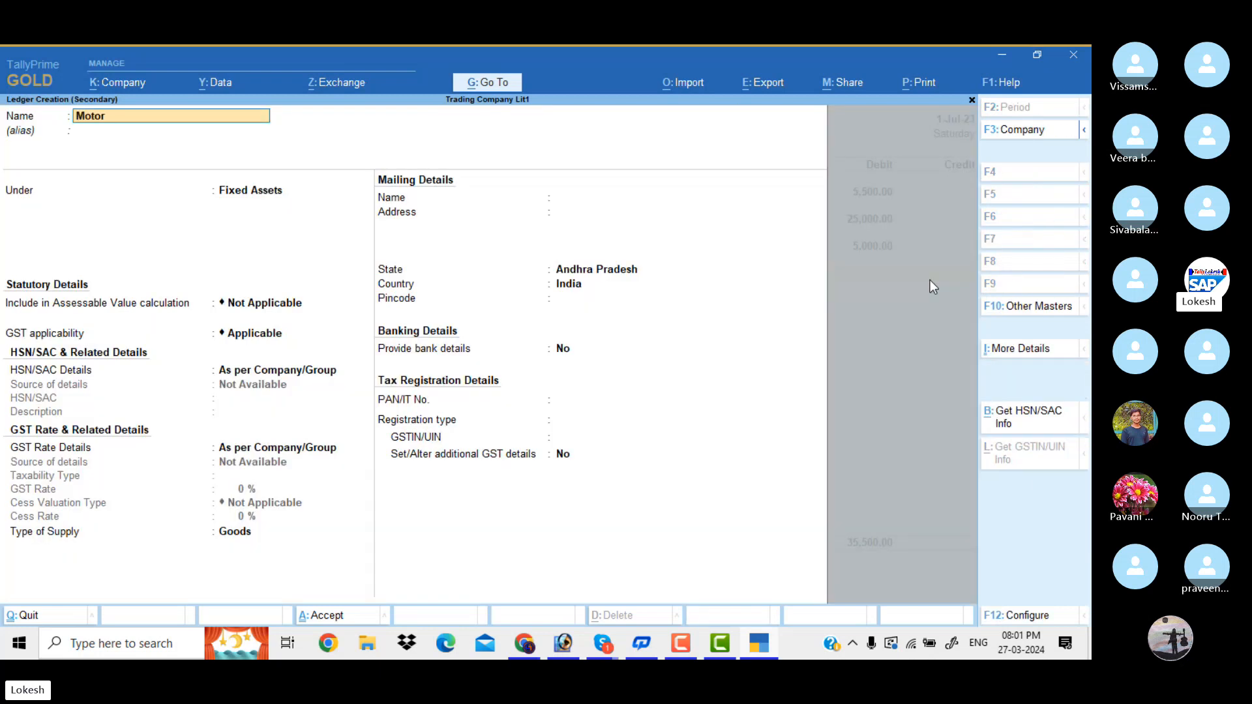
type(" Vehicle")
key("Return")
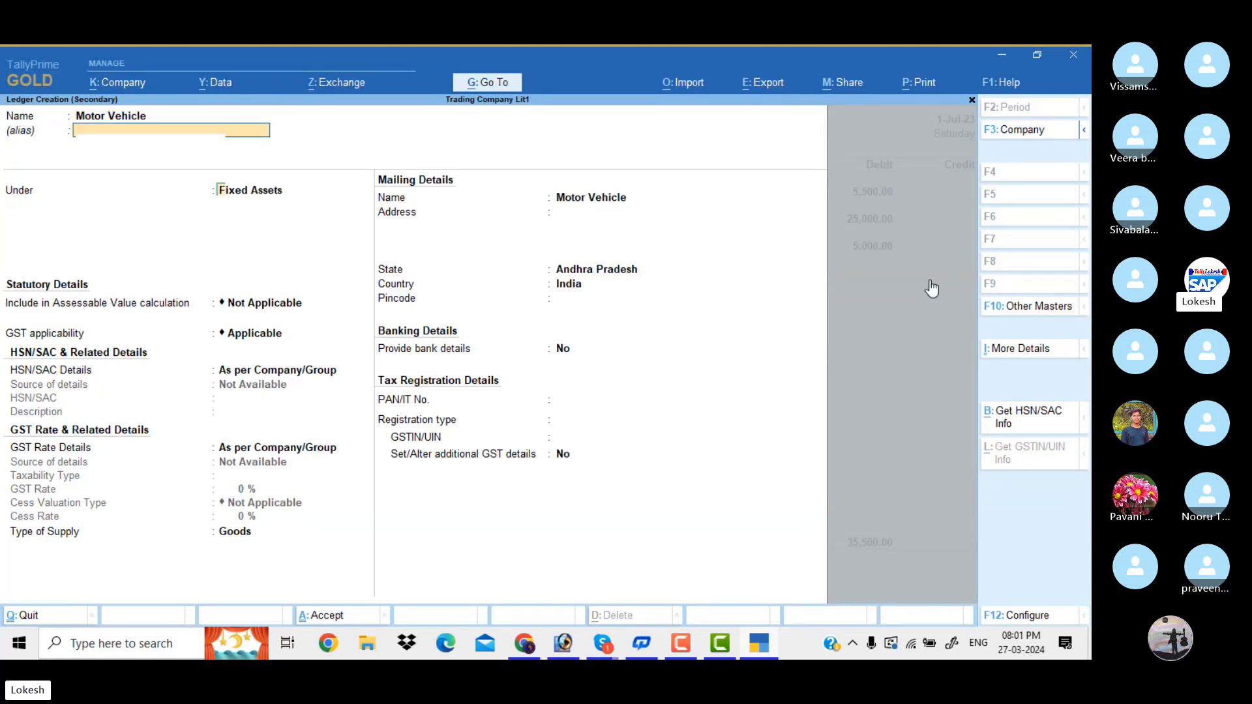
key("Return")
key("ctrl+a")
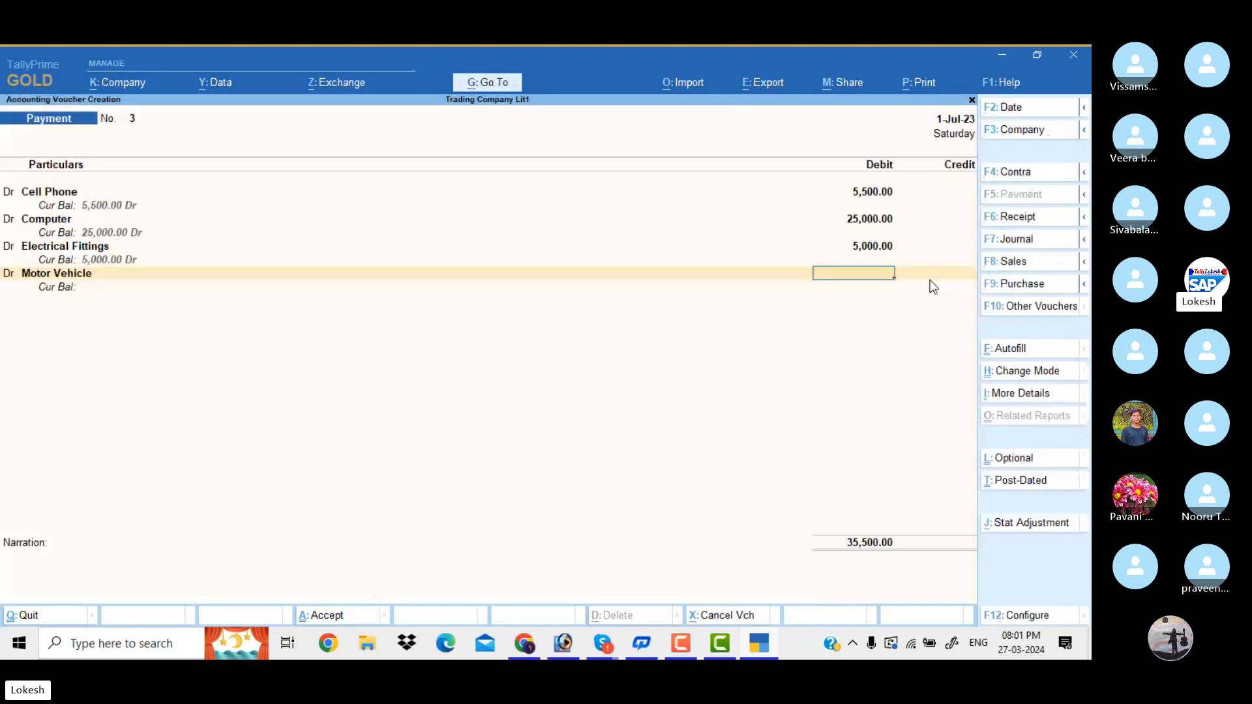
type("50000")
key("Return")
Credit ICICI BANK with the 85,500.00 total of the asset purchases and save the payment voucher
key("Return")
type("i")
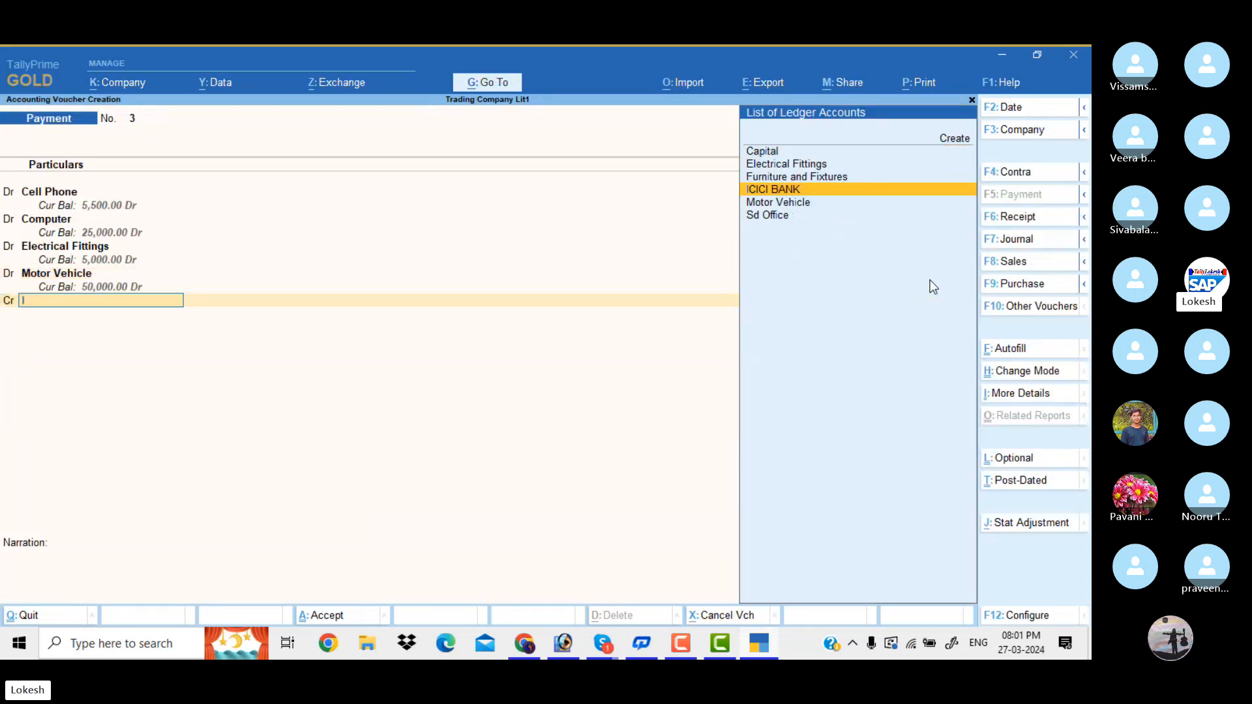
key("Return")
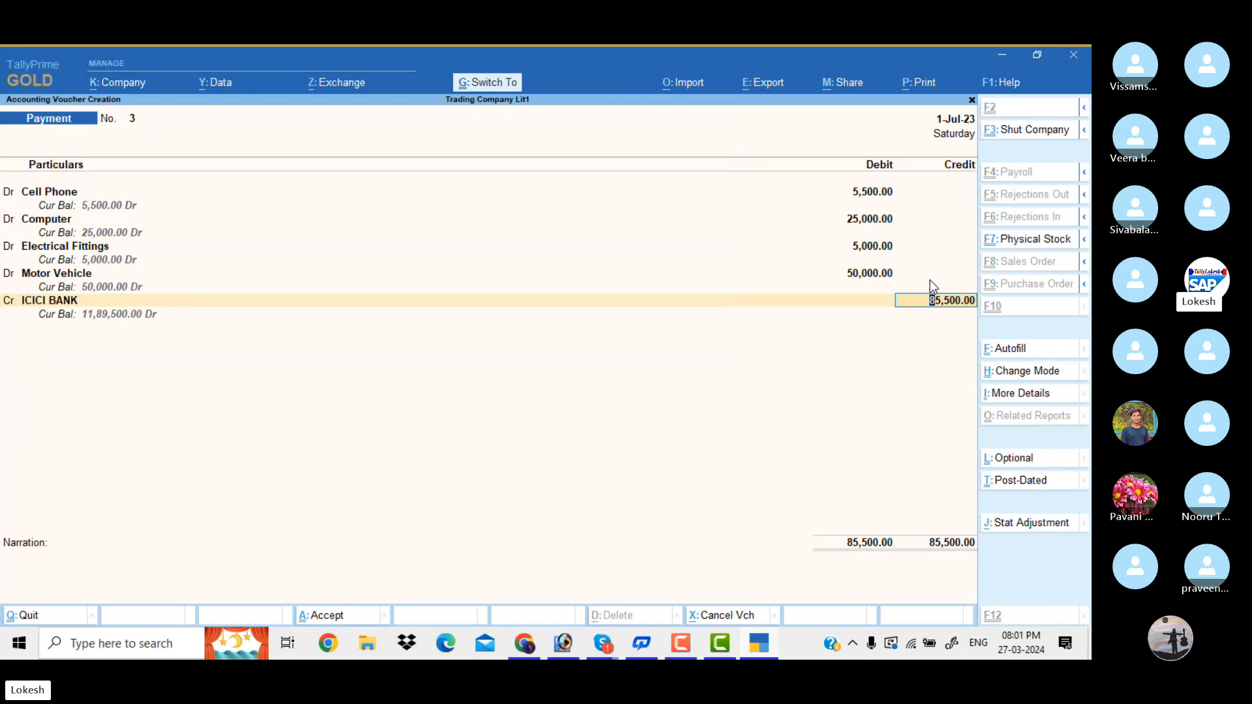
key("ctrl+a")
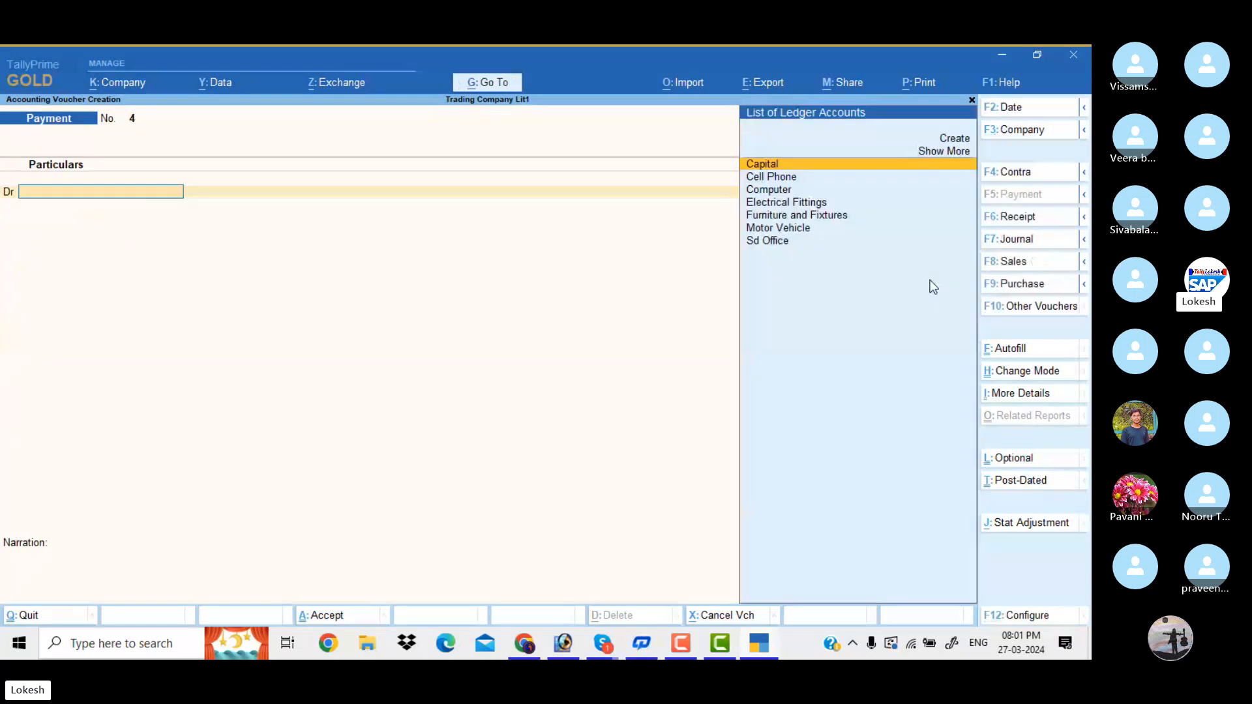
Start a purchase voucher and create a party ledger named "A2z Traders" under Sundry Creditors
left_click(1024, 284)
key("Return")
key("Return")
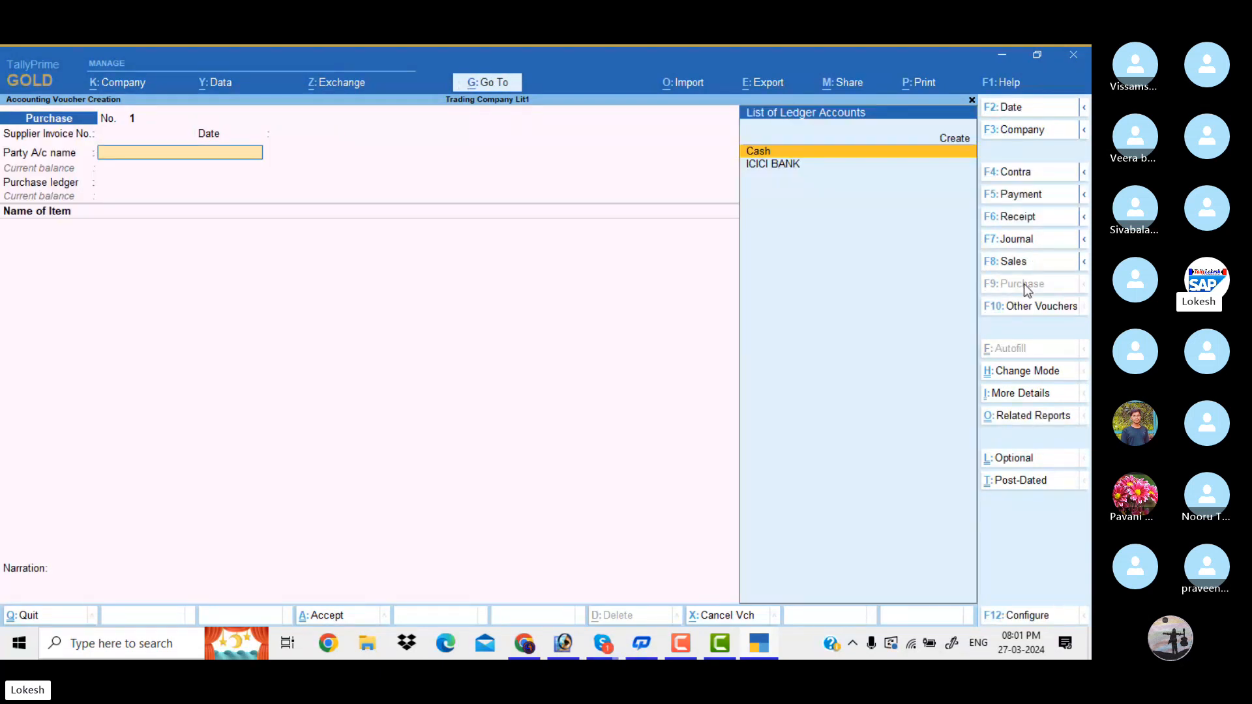
key("alt+c")
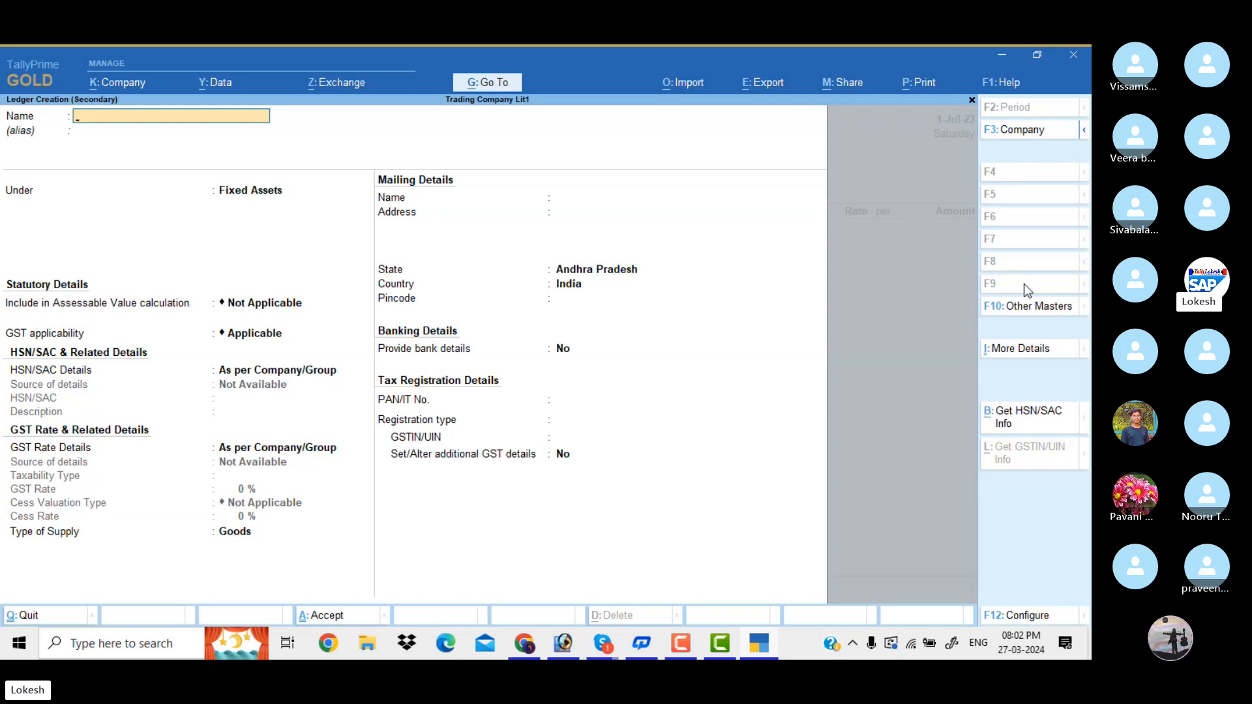
type("A2z t")
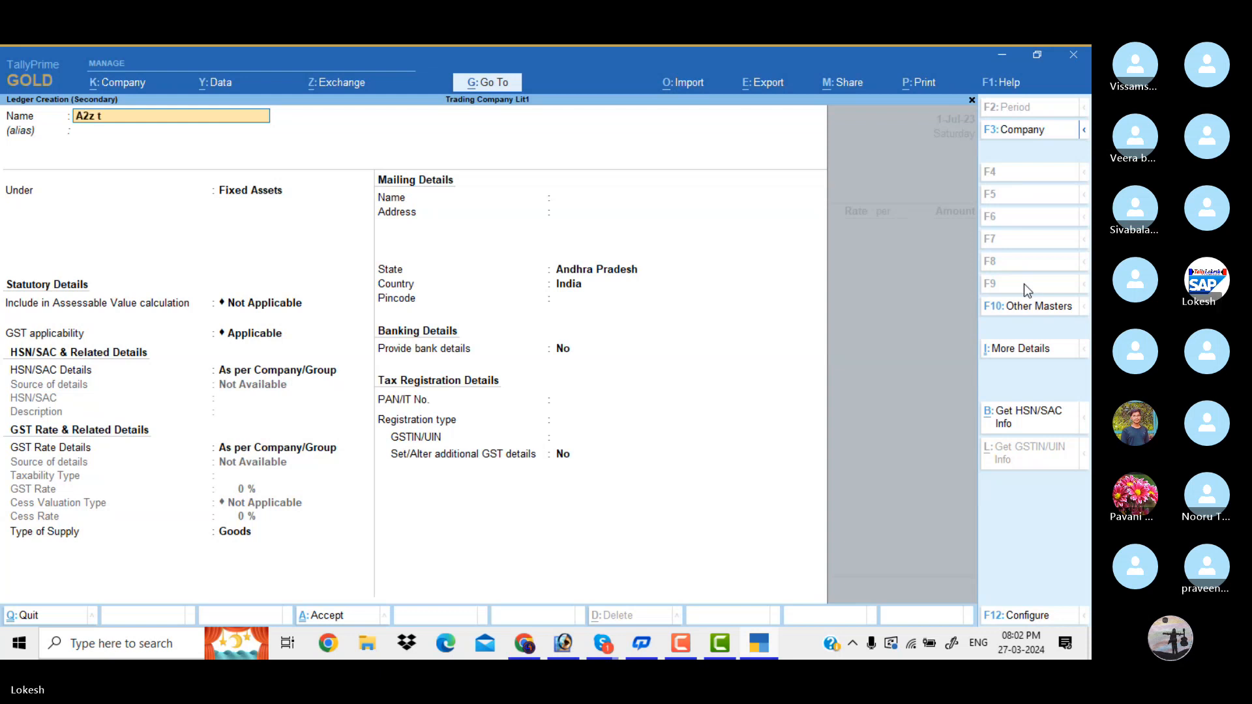
type("raders")
key("Return")
key("Return")
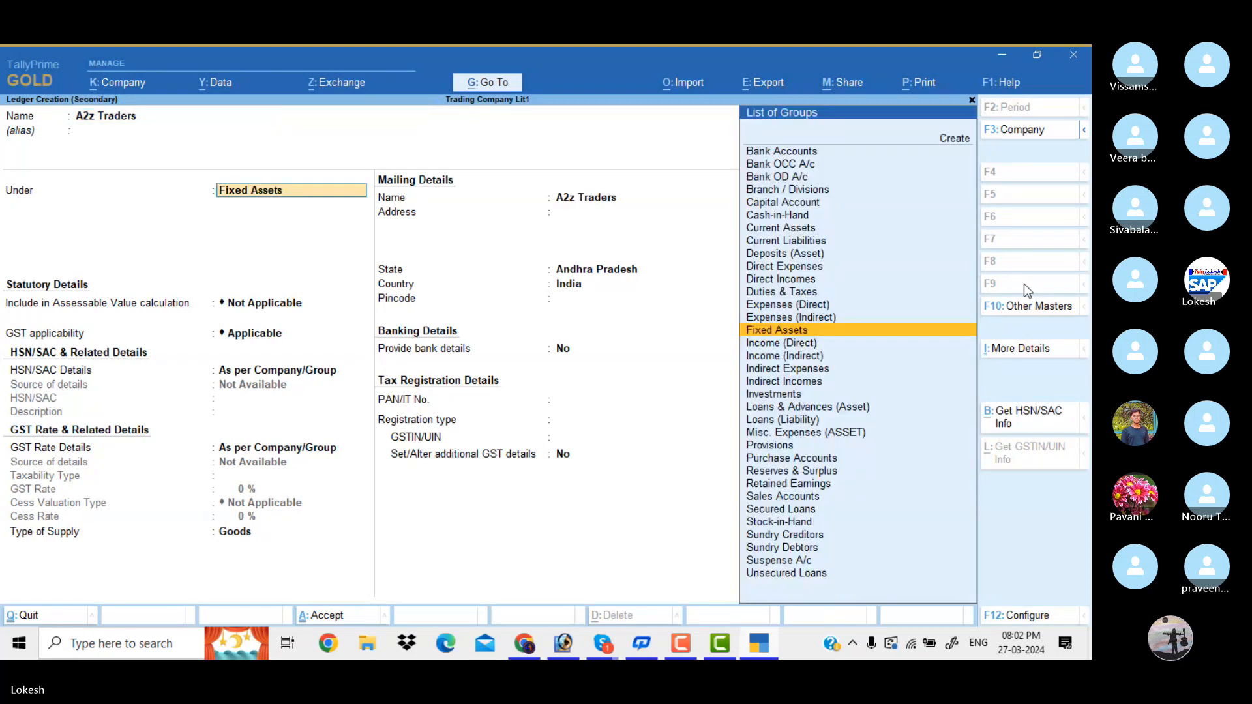
type("Sun")
key("Return")
Enter the GSTIN for A2z Traders with Regular registration, leave the address blank, and save the party ledger
key("Return")
key("Return")
key("Return")
key("Return")
key("Return")
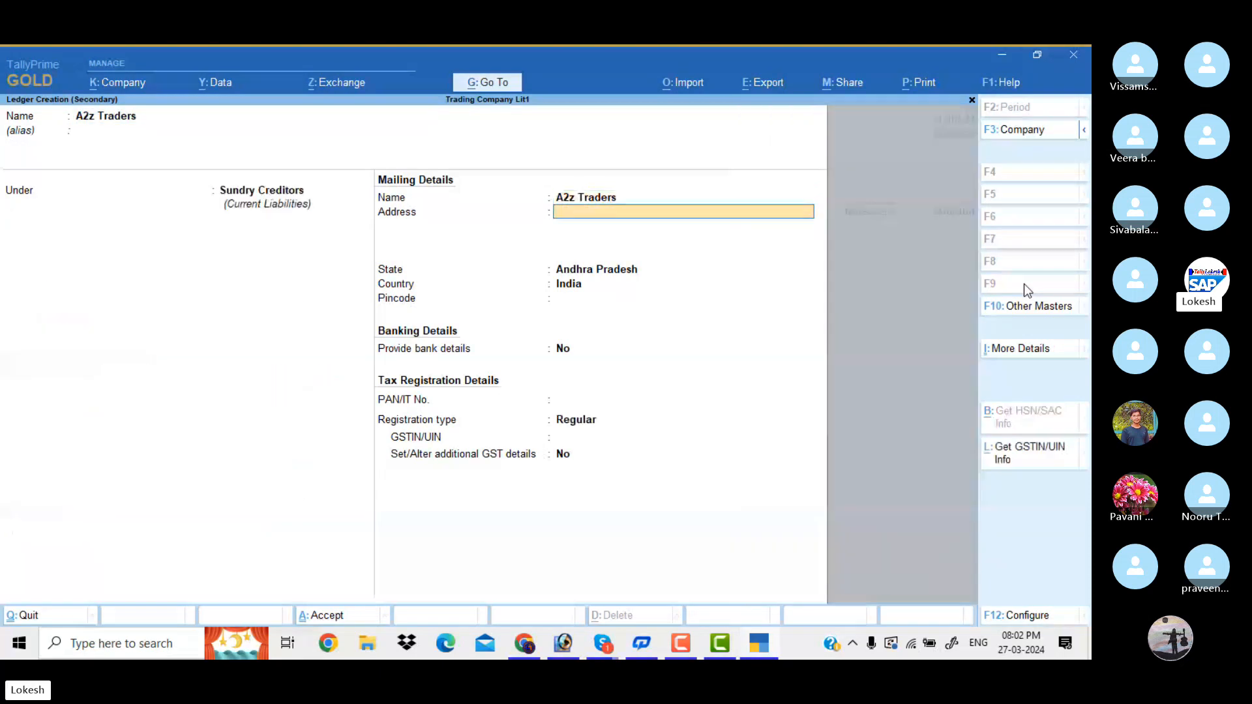
key("Return")
key("Return")
key("Return")
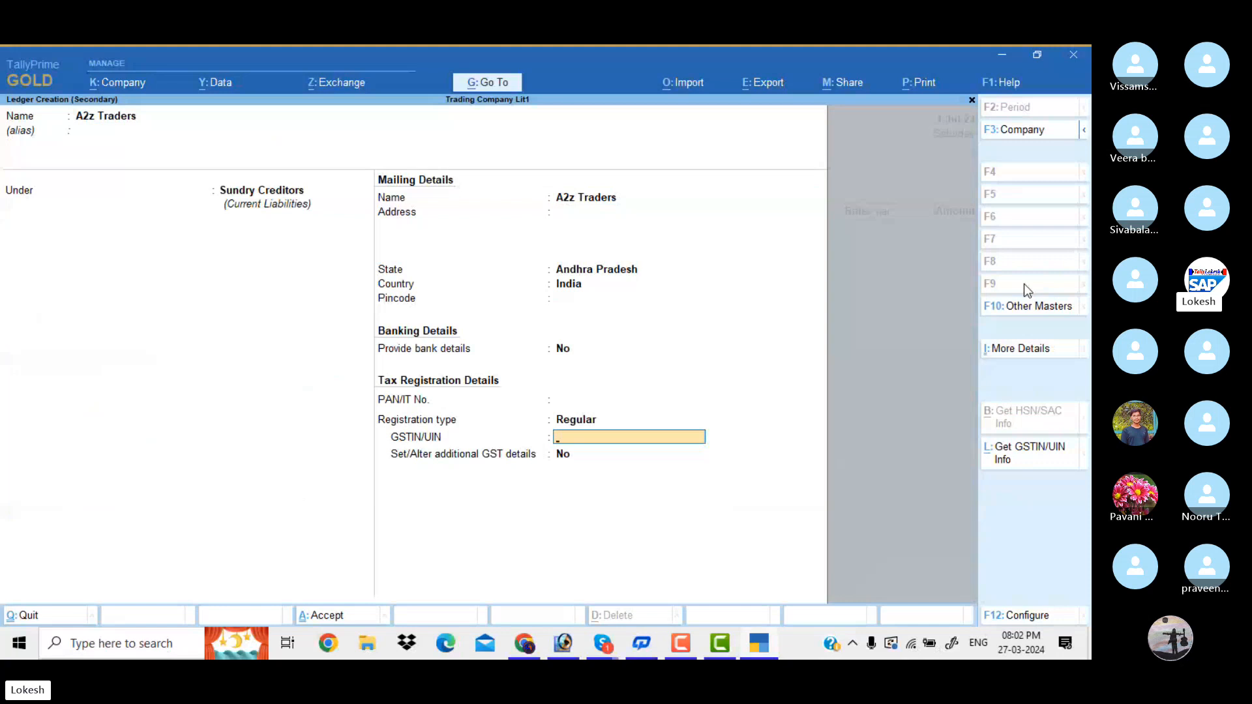
type("37")
key("Return")
key("Return")
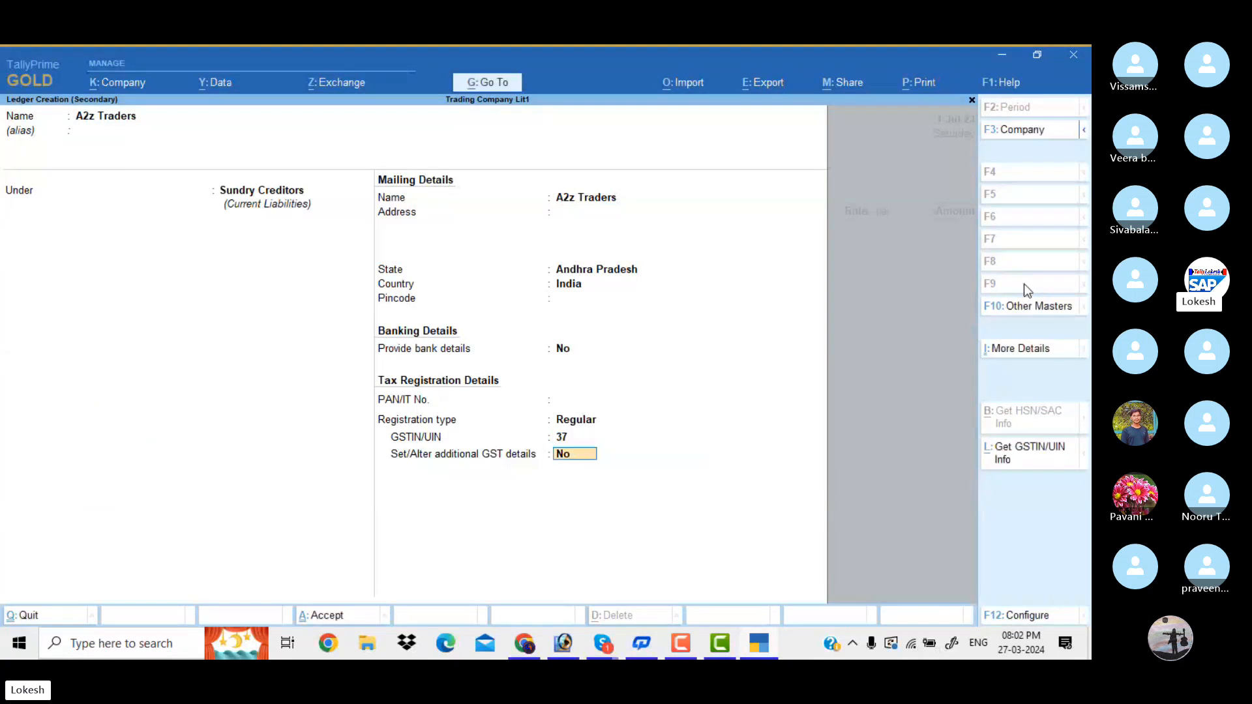
key("ctrl")
key("ctrl+a")
key("ctrl+a")
key("ctrl+a")
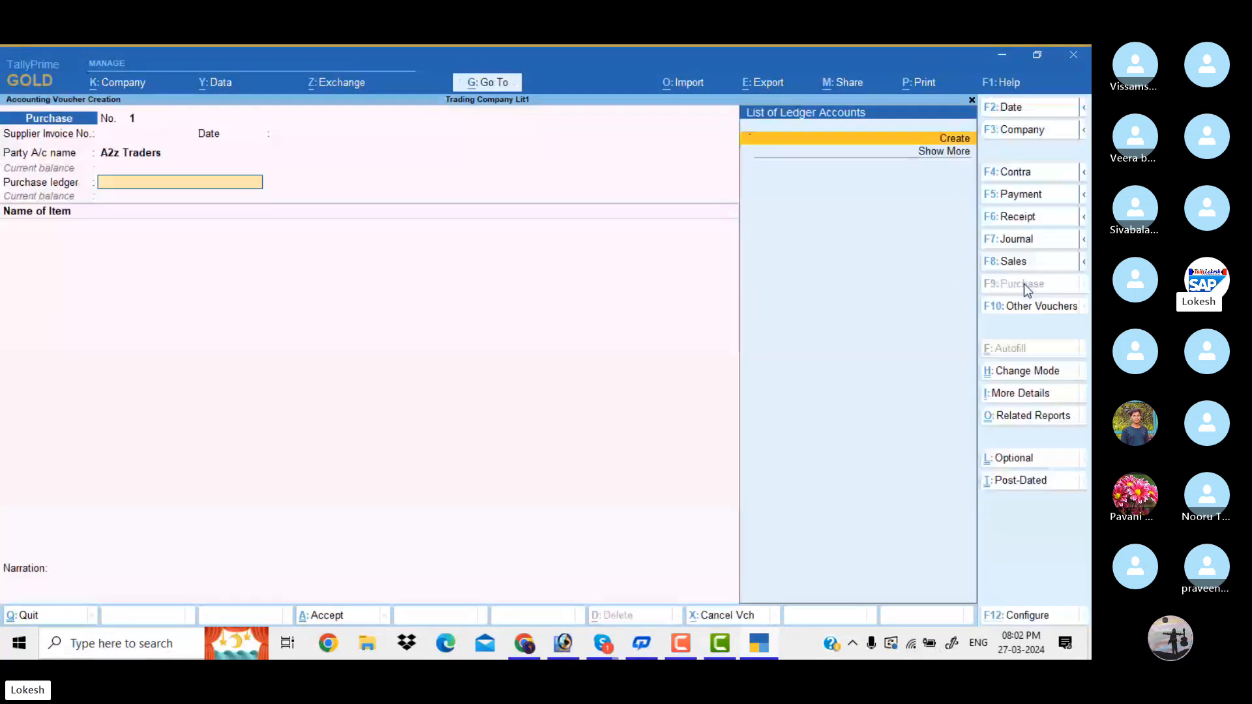
Create a new ledger named "Purchase" under Purchase Accounts for the voucher's purchase ledger
key("alt+c")
type("Pu")
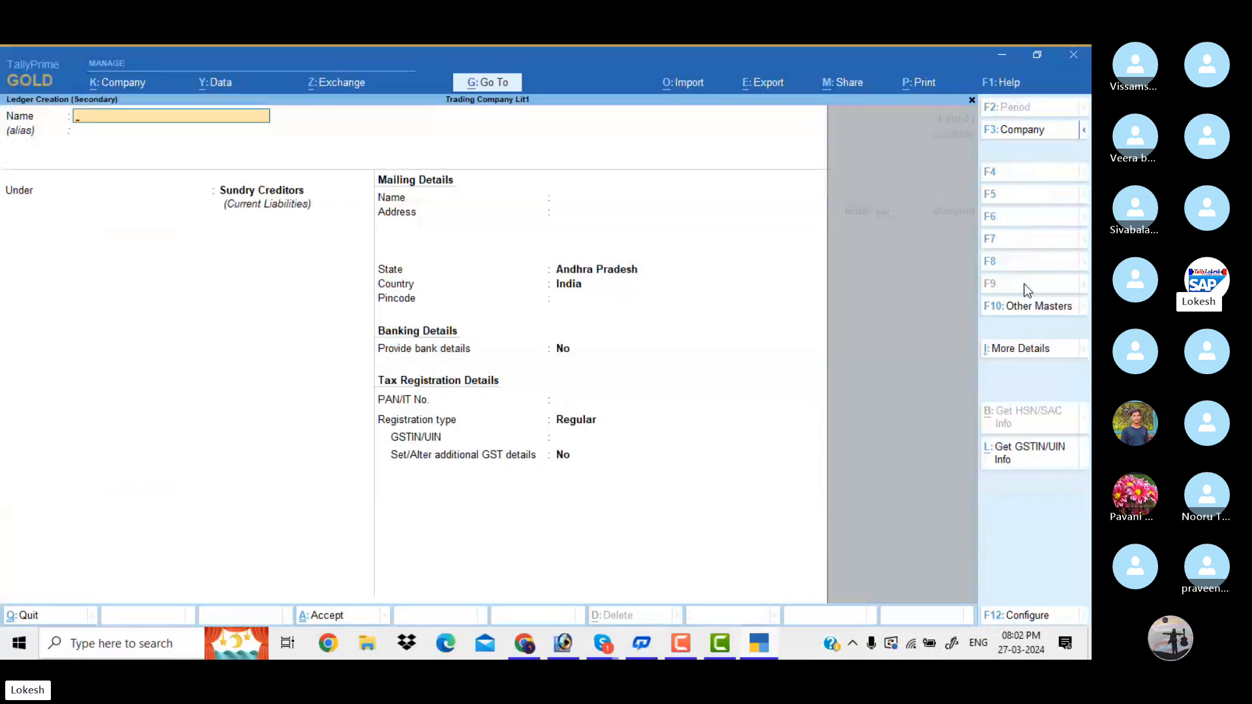
type("rchase")
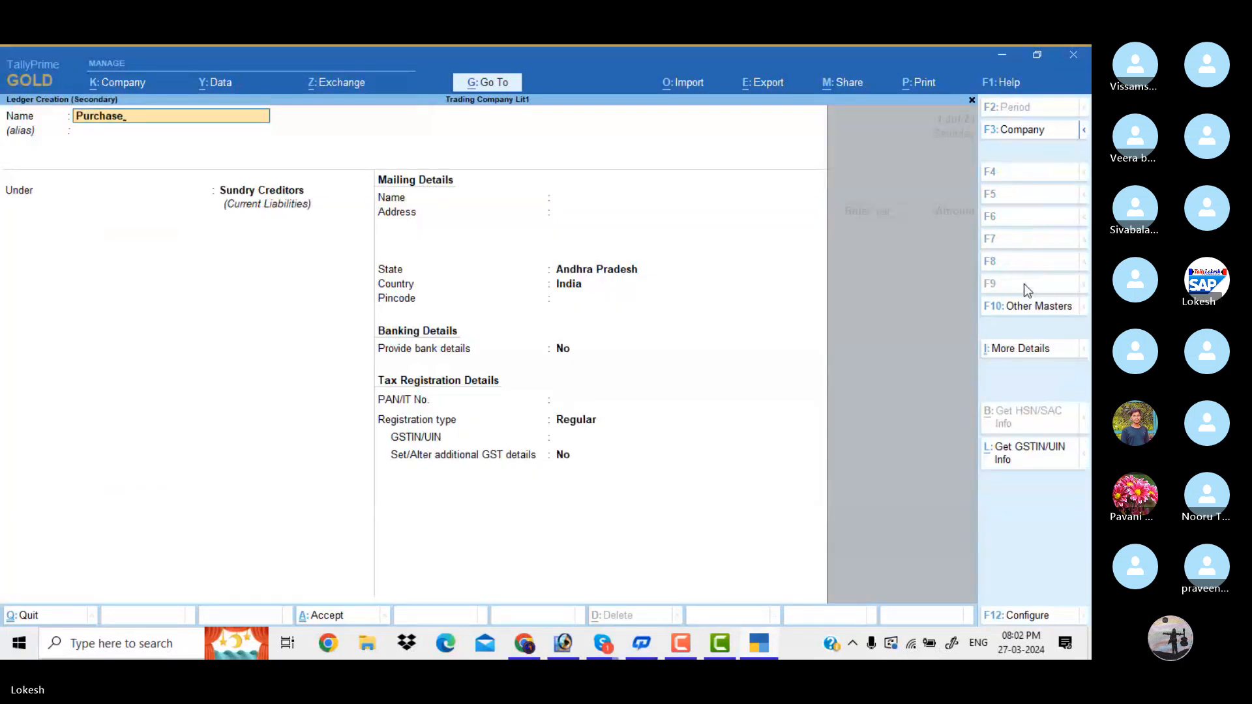
key("Return")
type("Pu")
key("Return")
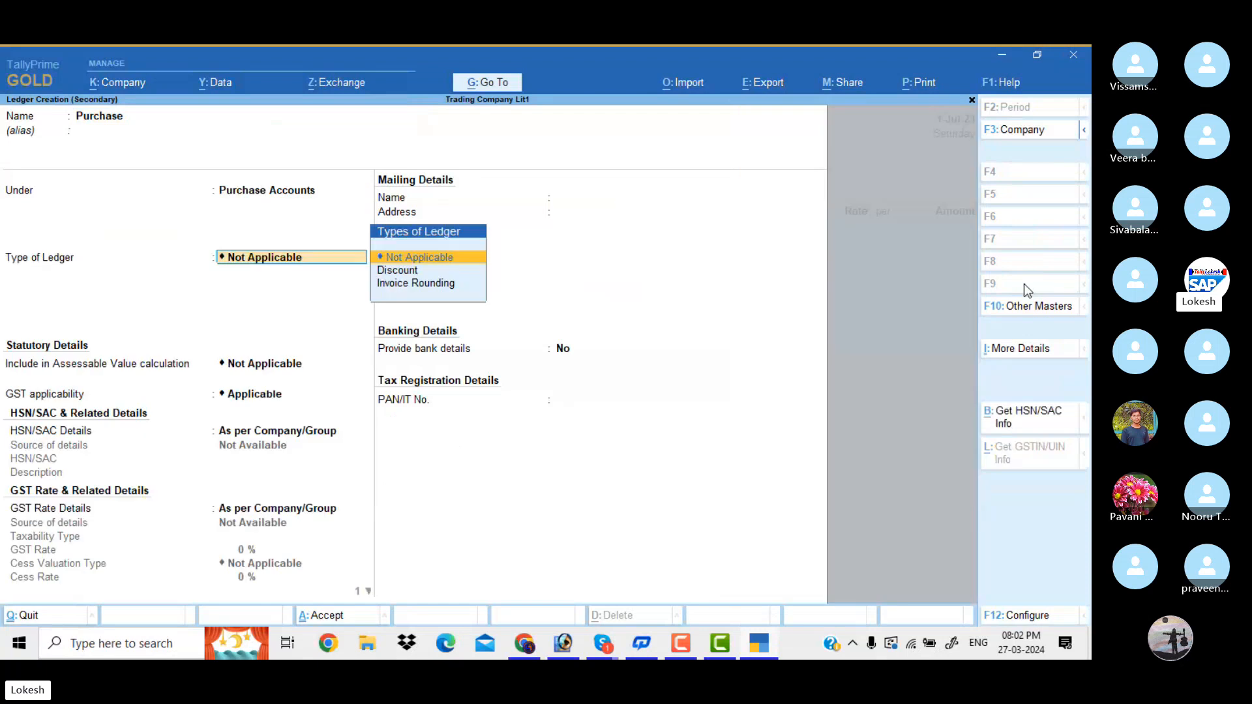
Set the Purchase ledger's type of supply to Goods, leave its other details at their defaults, and save it
key("Return")
key("Return")
key("Return")
key("Return")
key("Return")
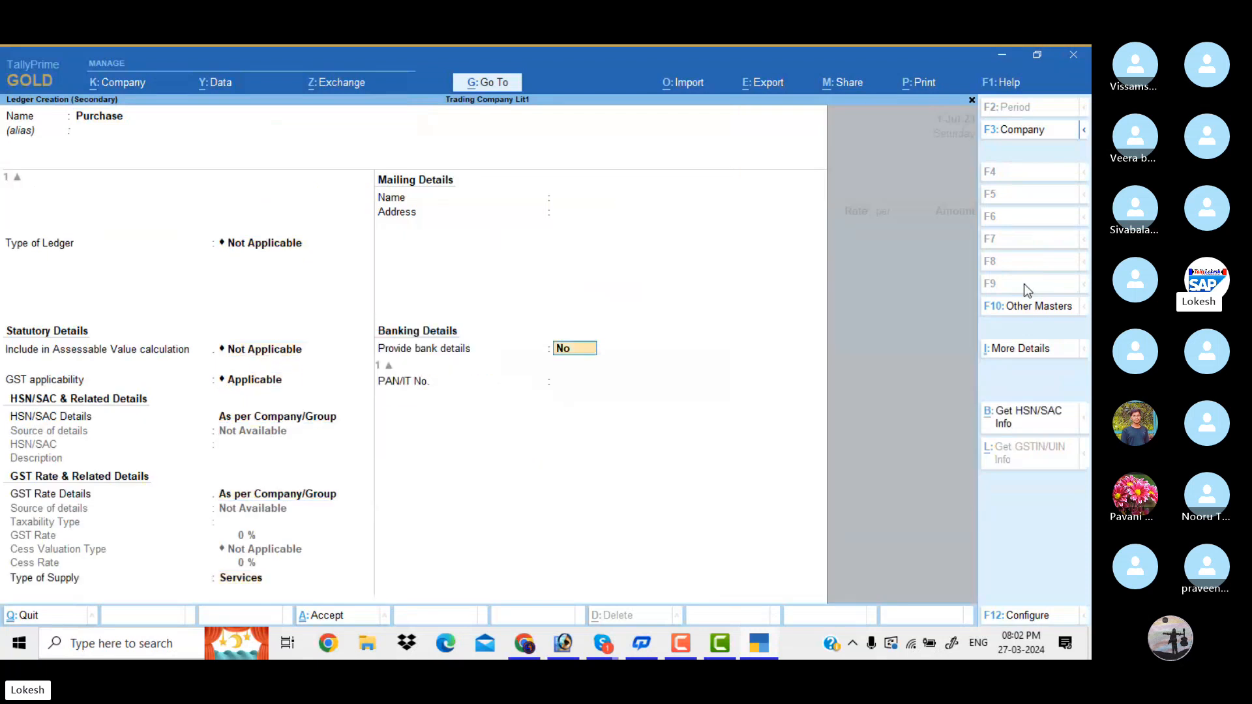
key("Up")
key("Return")
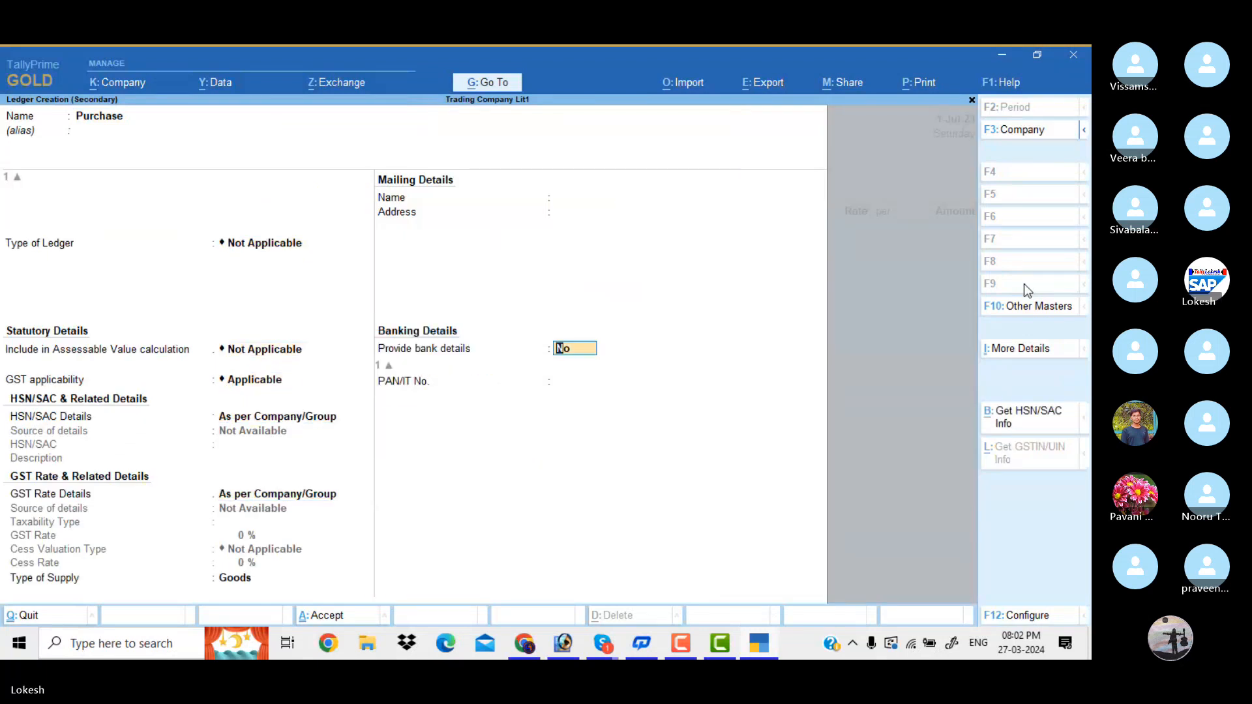
key("Return")
key("Return")
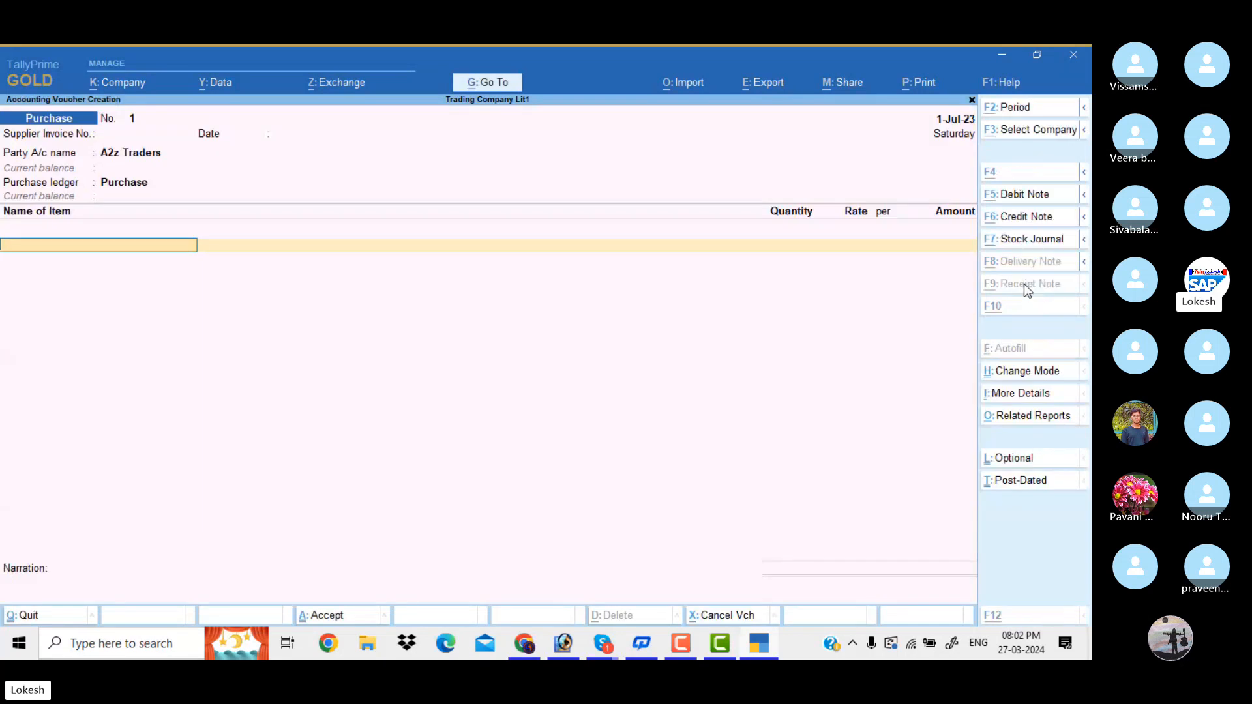
Create a stock item named "High Capacity Stabilizers" and place it under a new stock group "Stabilizers"
key("alt+c")
type("Hi")
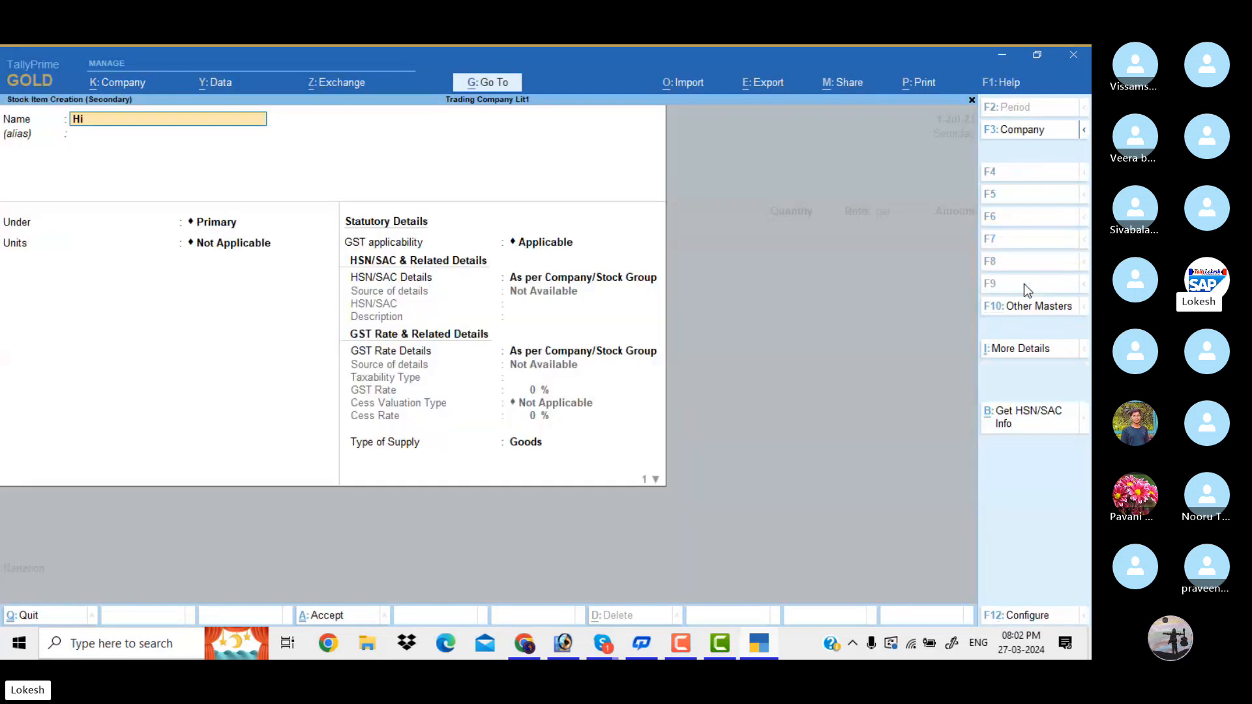
type("gh Capacity Stabilizers")
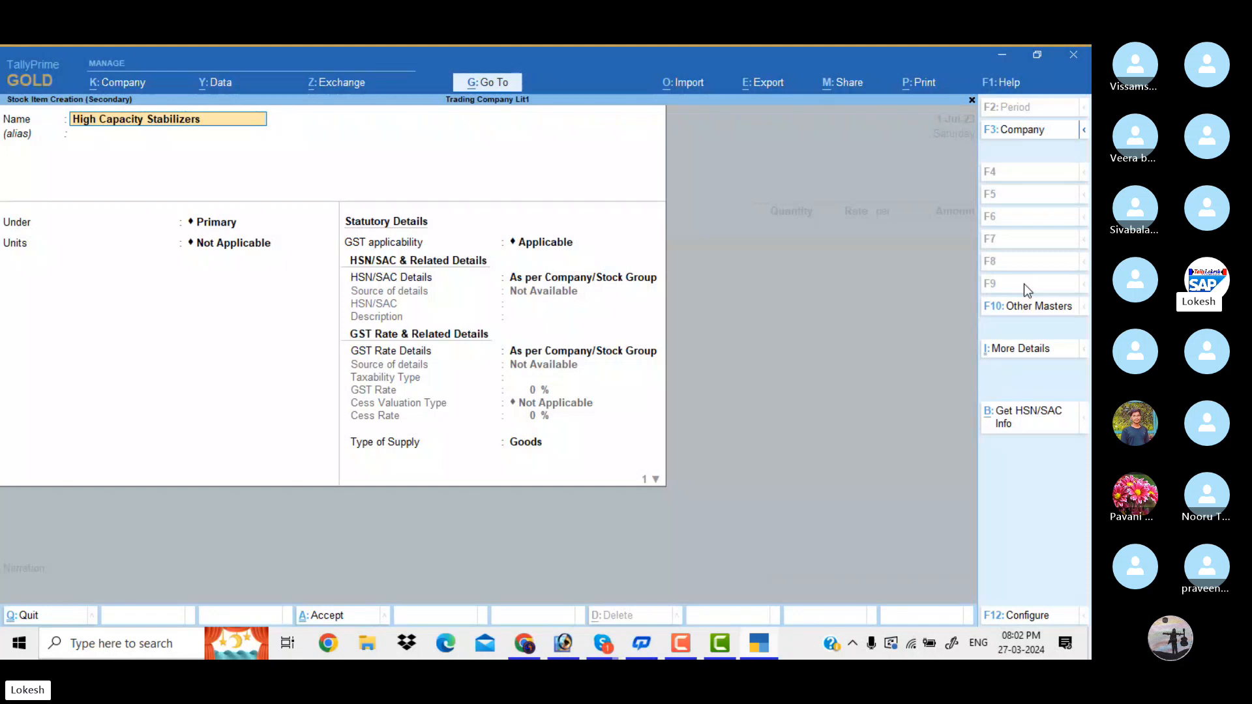
key("Return")
key("alt+c")
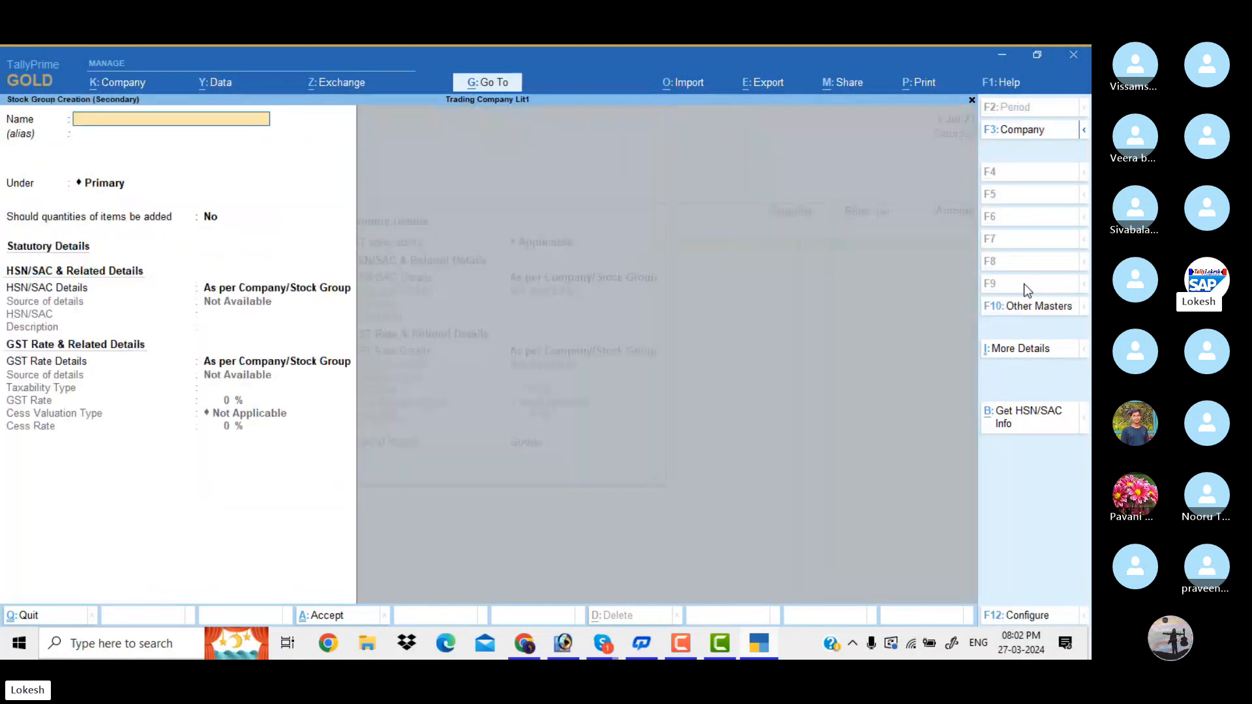
type("Stabilizers")
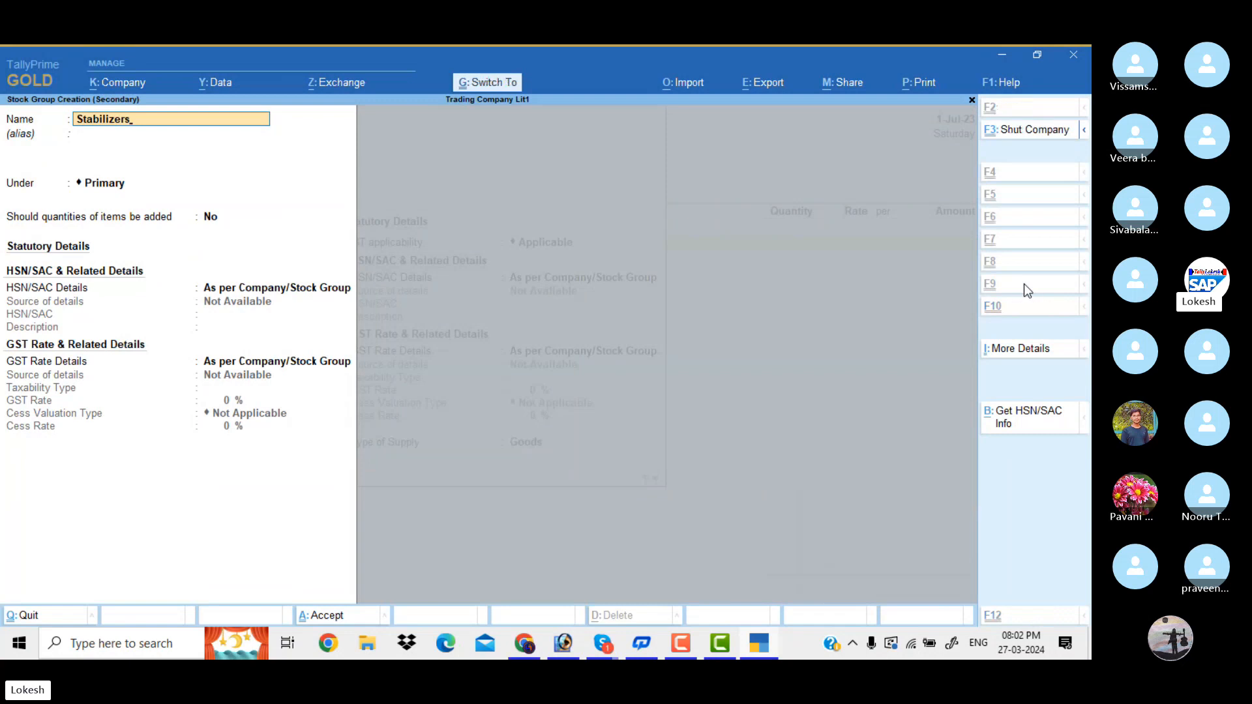
key("ctrl+a")
Create a simple unit "nos" with the unit quantity code NOS-NUMBERS for the stock item
key("alt+c")
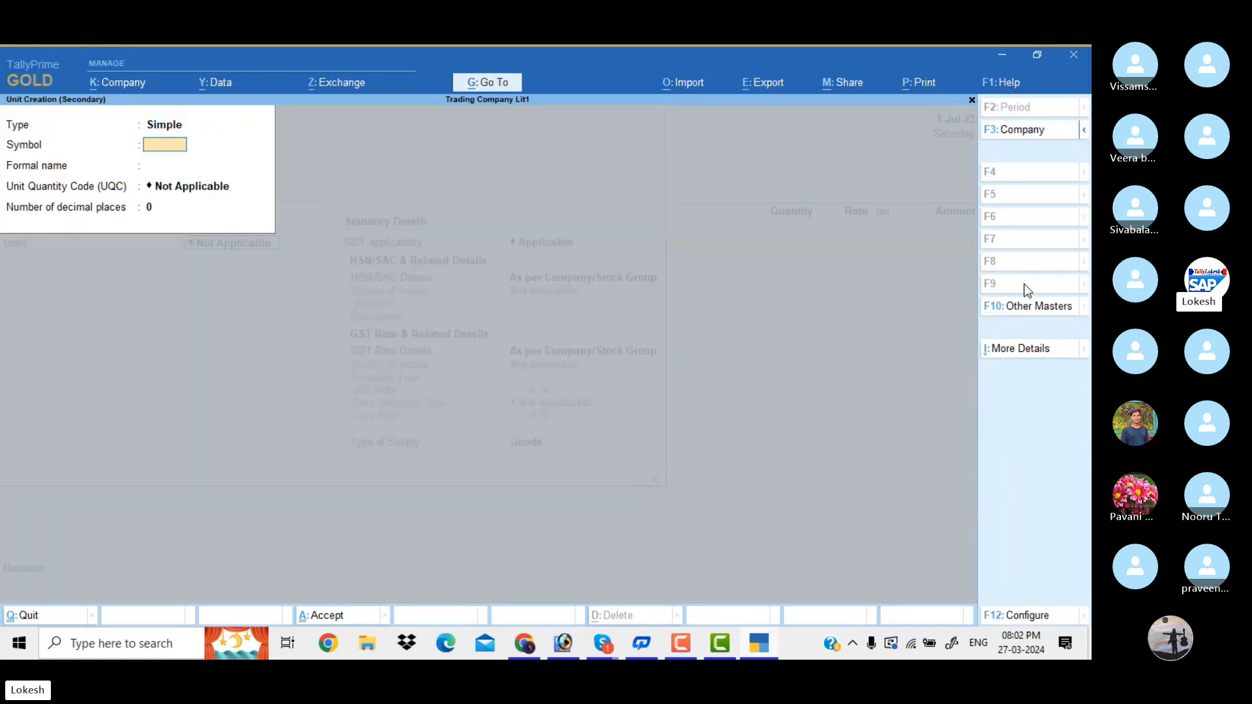
type("nos")
key("Return")
key("Return")
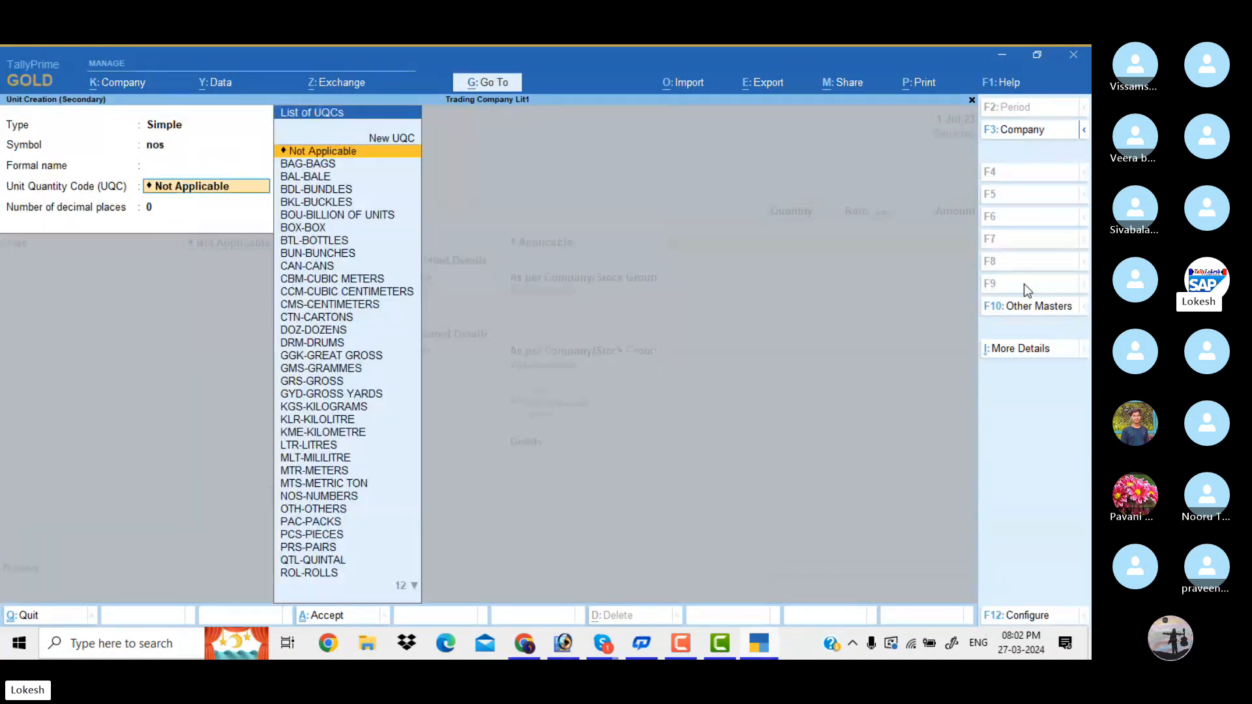
type("nu")
key("Return")
key("Return")
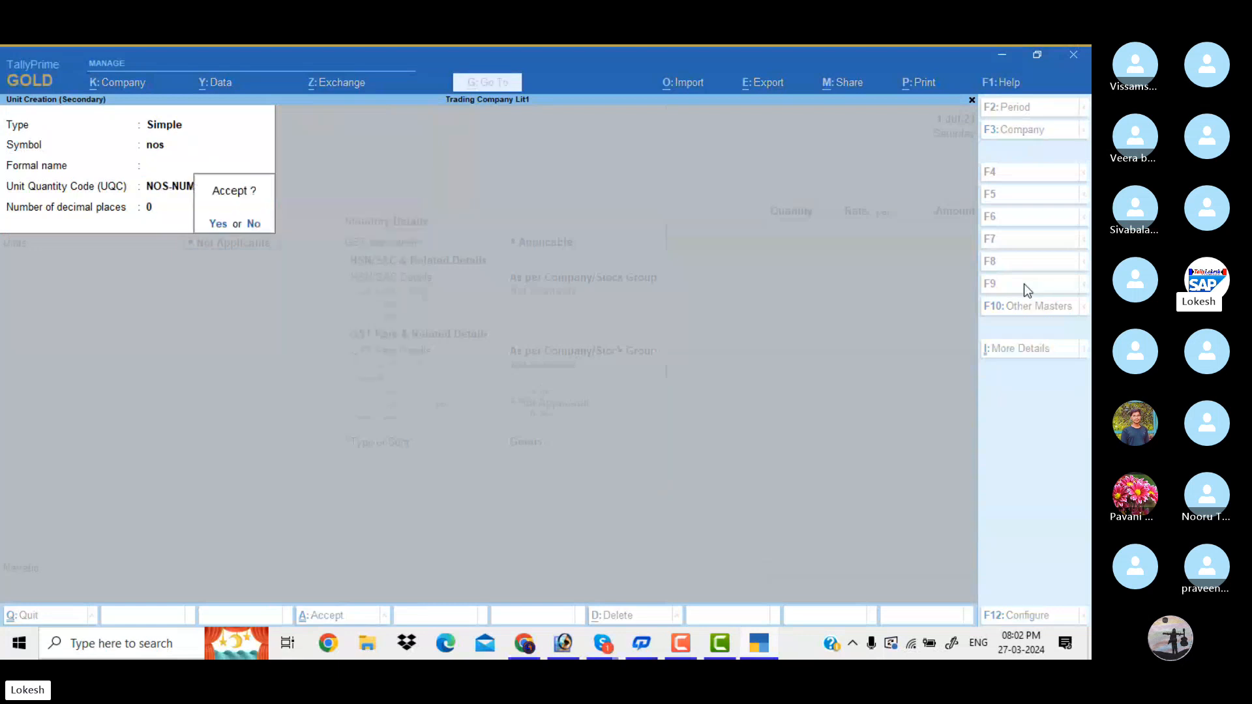
key("Return")
Specify the stock item's HSN/SAC details directly with code 74125 and no description
key("Return")
key("Return")
key("Down")
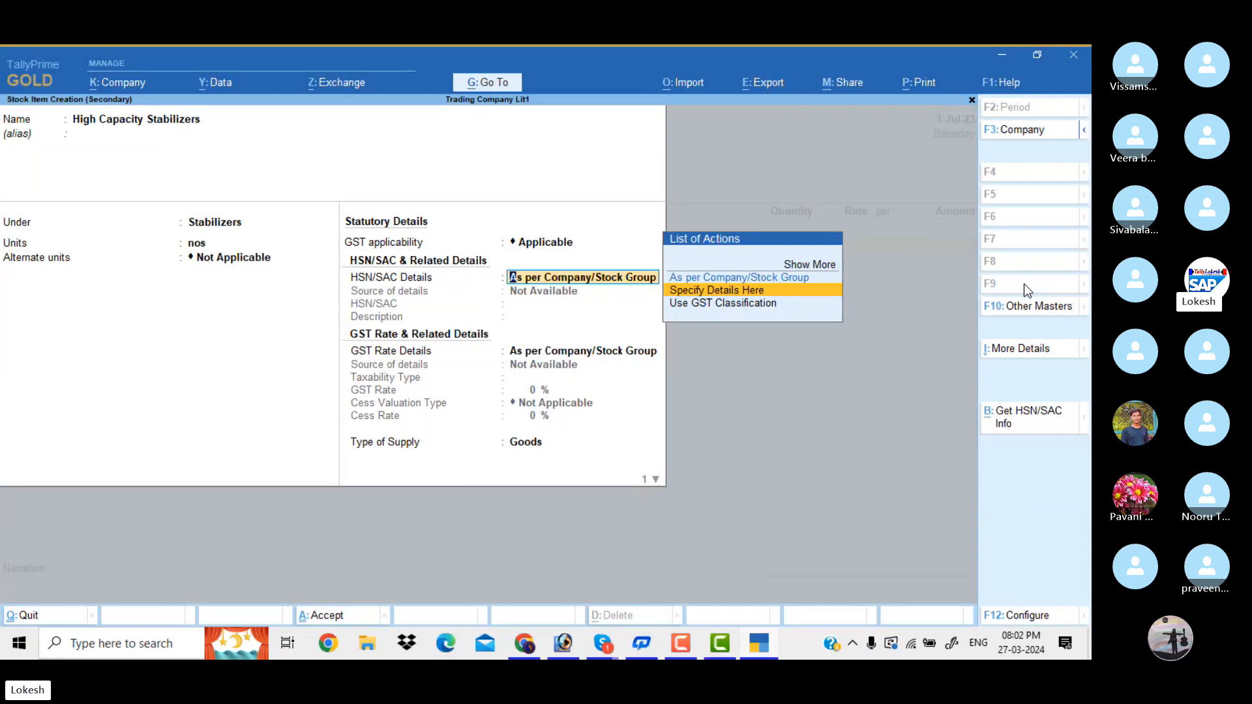
key("Return")
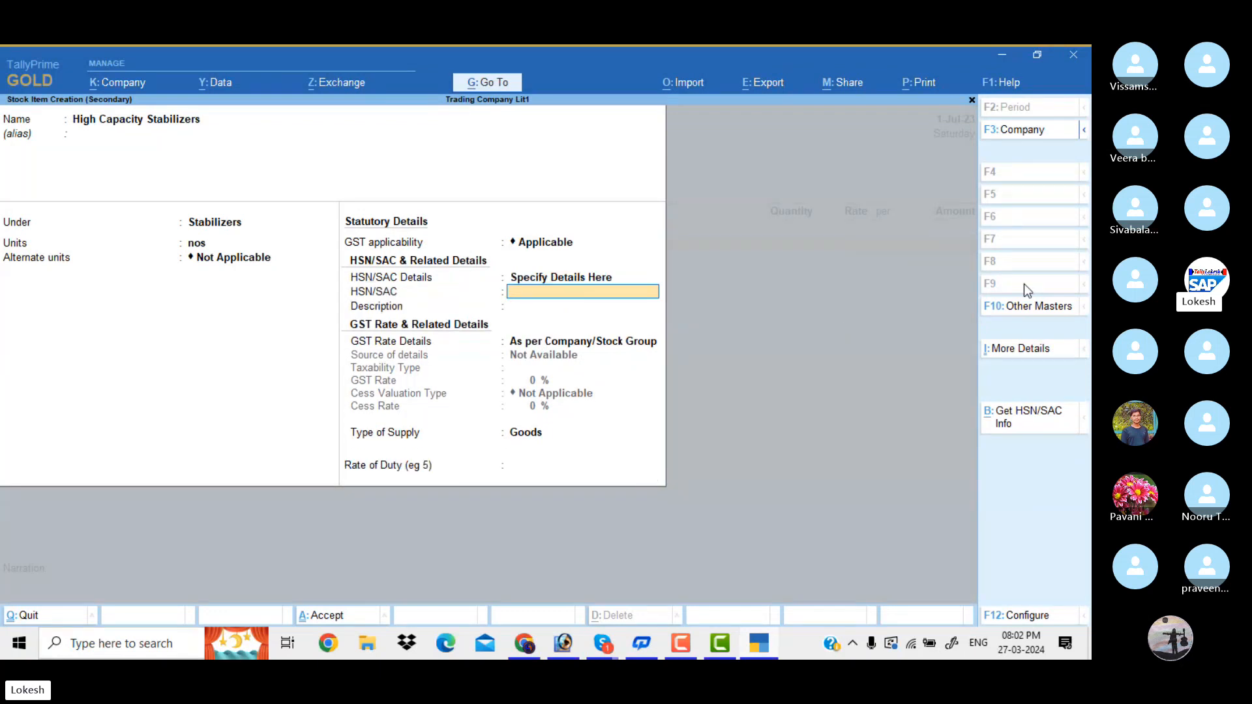
type("74125")
key("Return")
key("Return")
Specify the stock item's GST rate details as Taxable at 28% and save the item
key("Down")
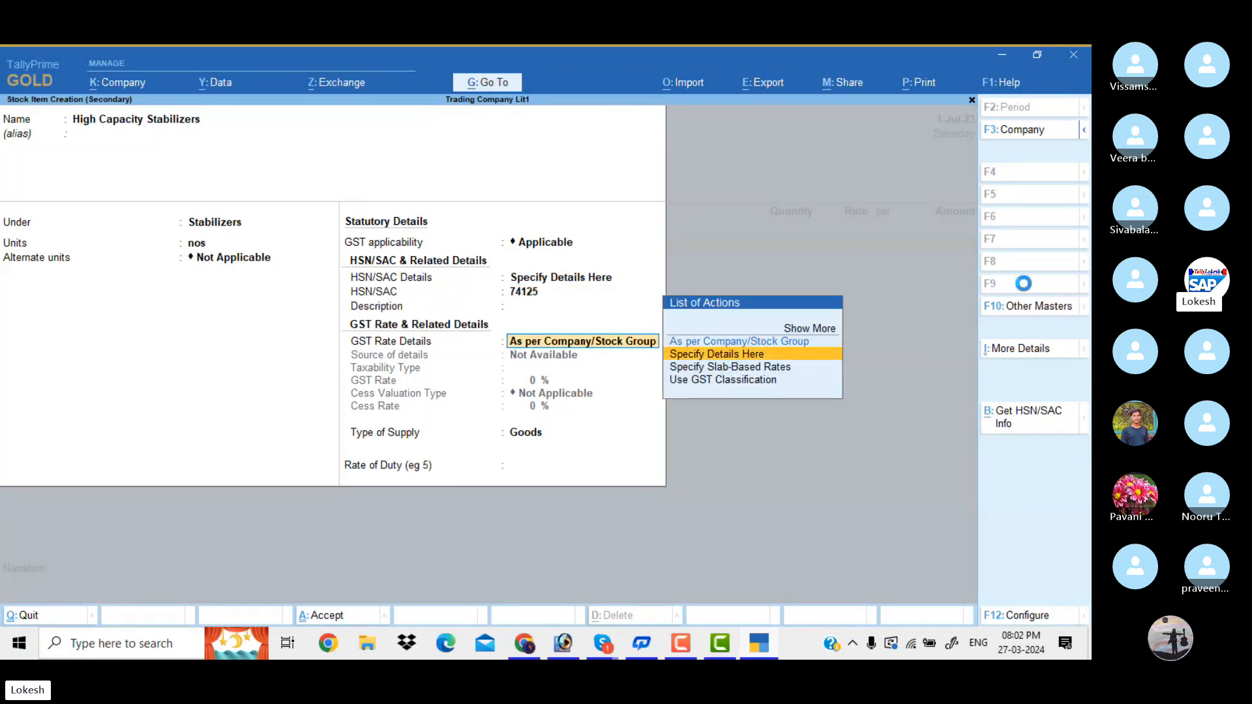
key("Return")
key("Return")
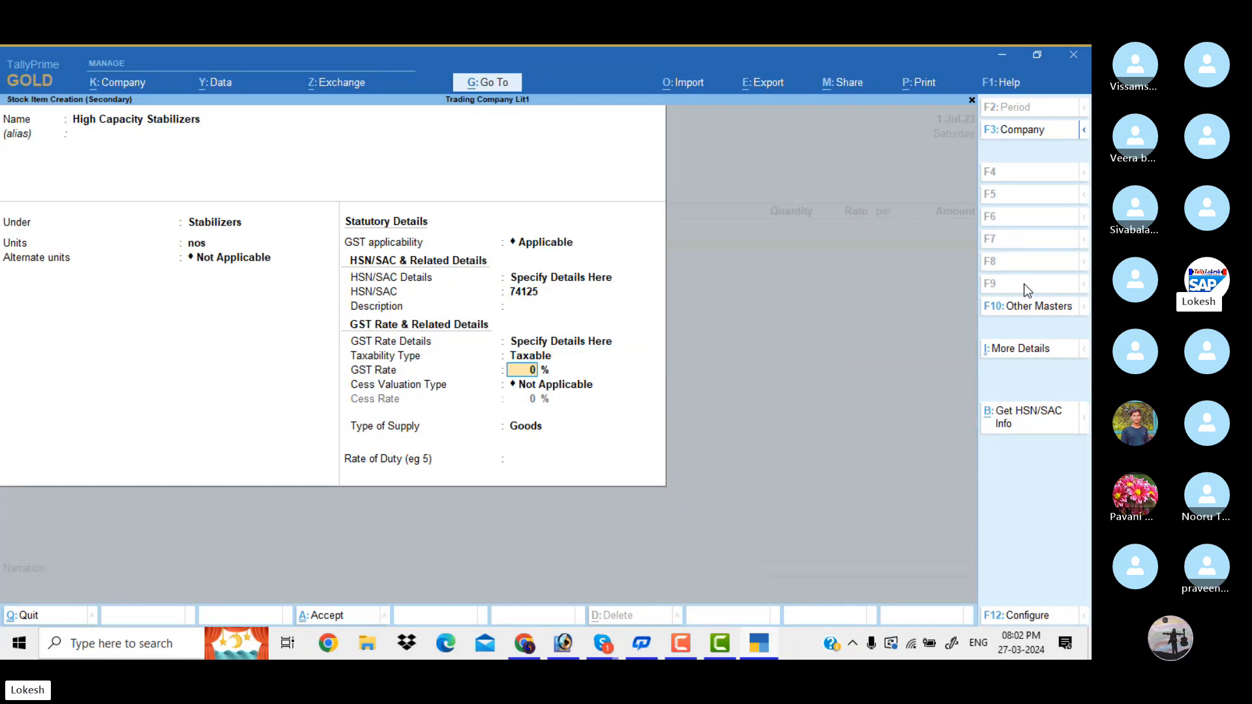
type("28")
key("Return")
key("Return")
key("Return")
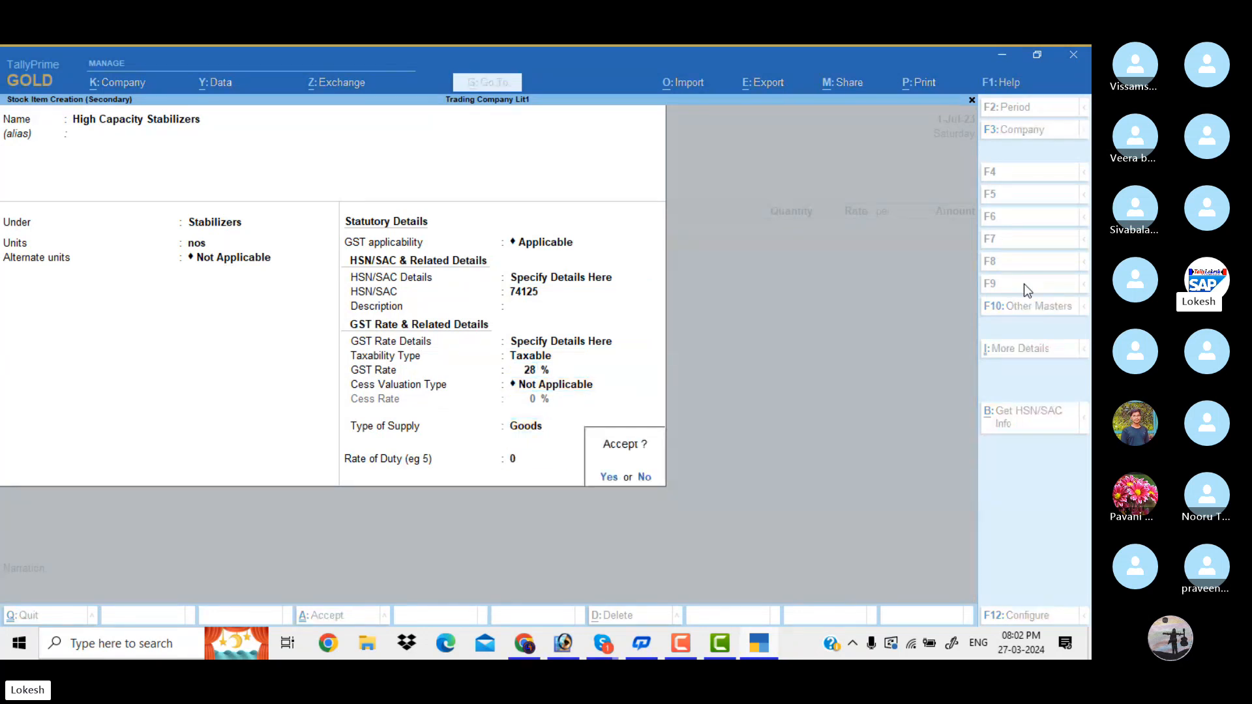
key("Return")
Enter a quantity of 100 nos at a rate of 600 for High Capacity Stabilizers and finish the item list
type("100")
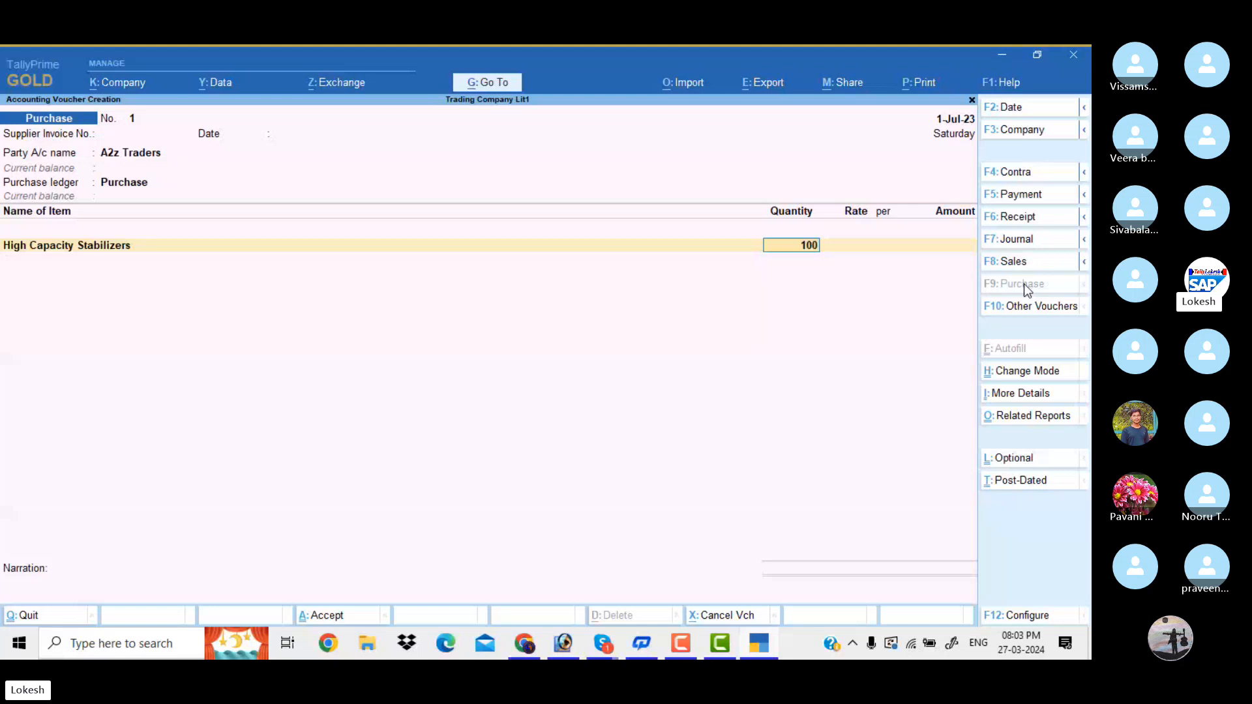
key("Return")
type("600")
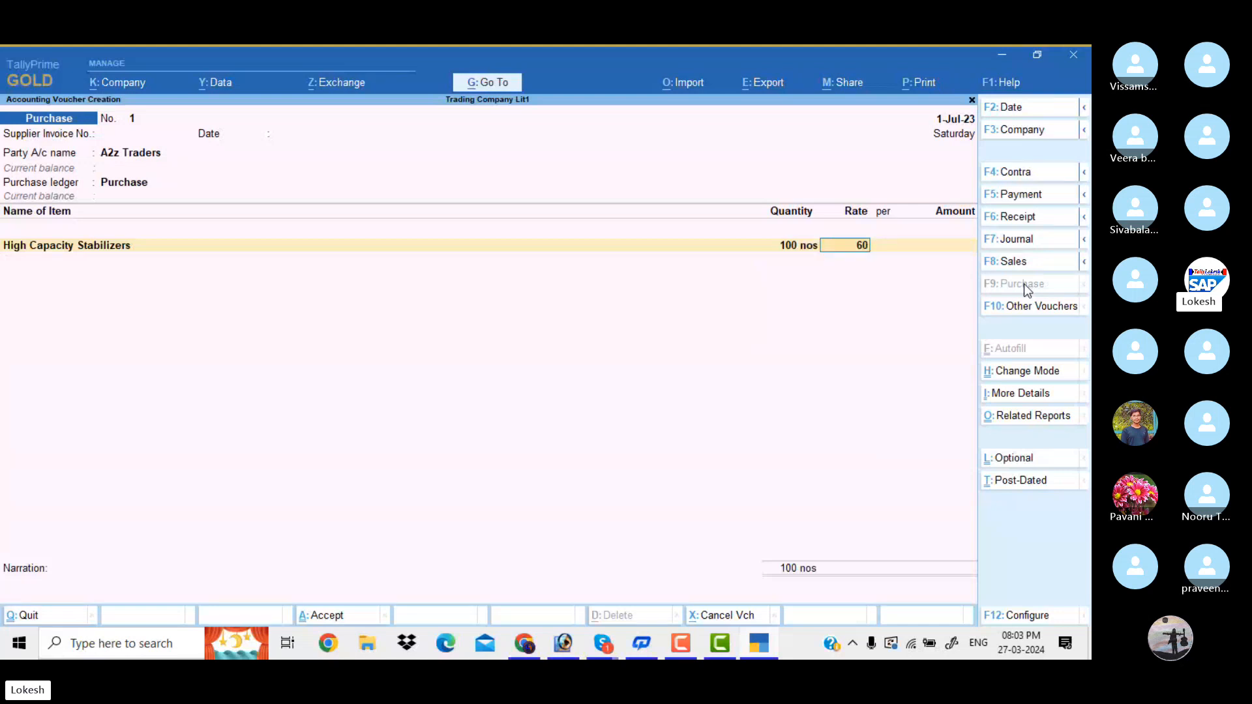
key("Return")
key("Return")
key("Return")
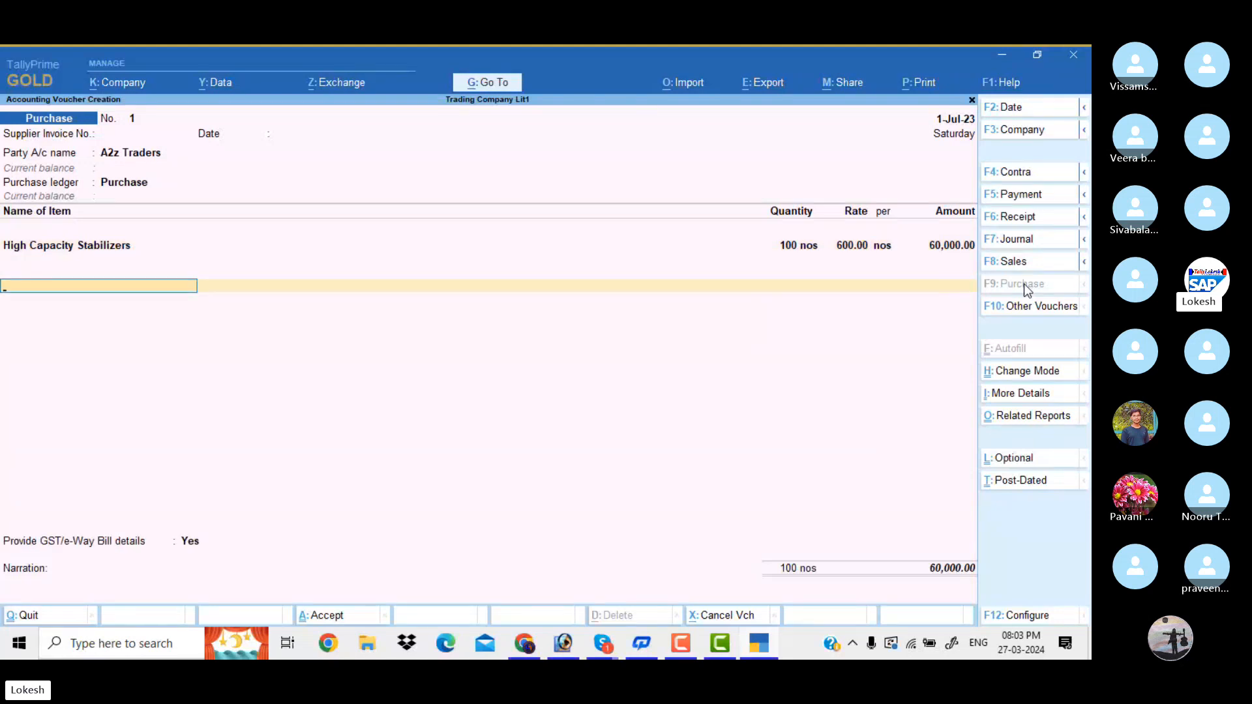
Add a new "CGST" ledger under Duties & Taxes with duty type GST and tax type CGST to the voucher
key("alt+c")
type("C")
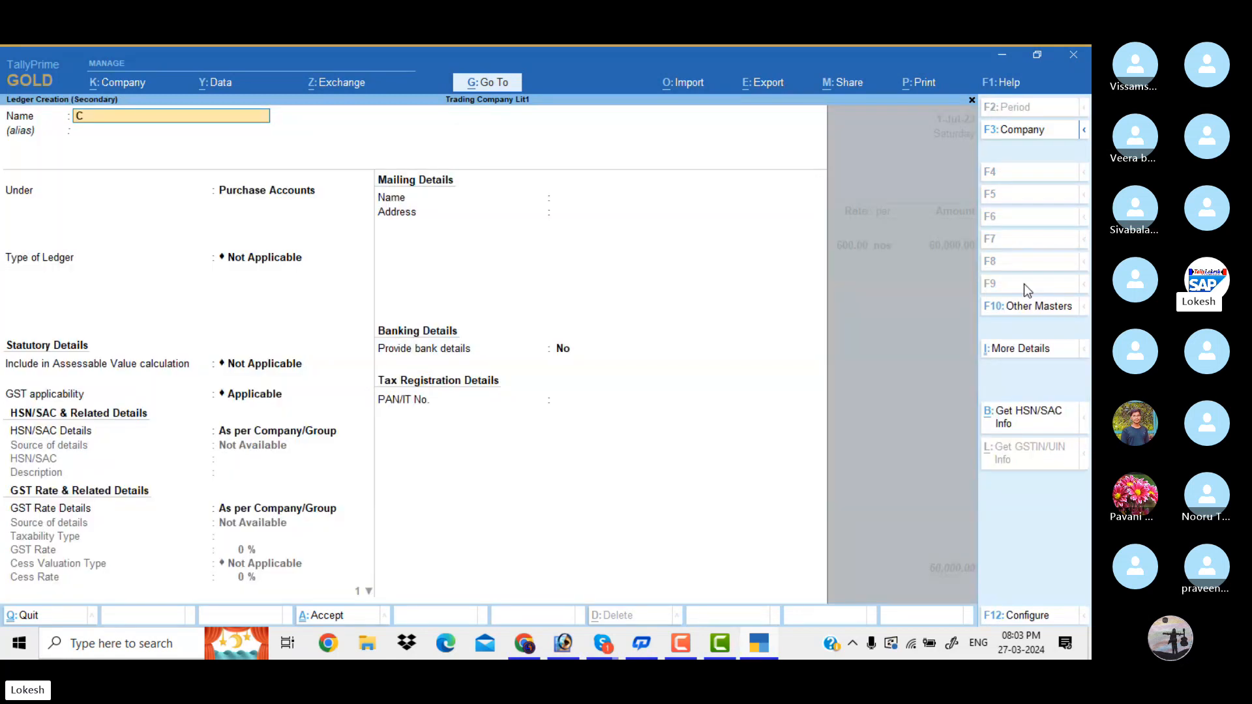
type("GST")
key("Return")
type("du")
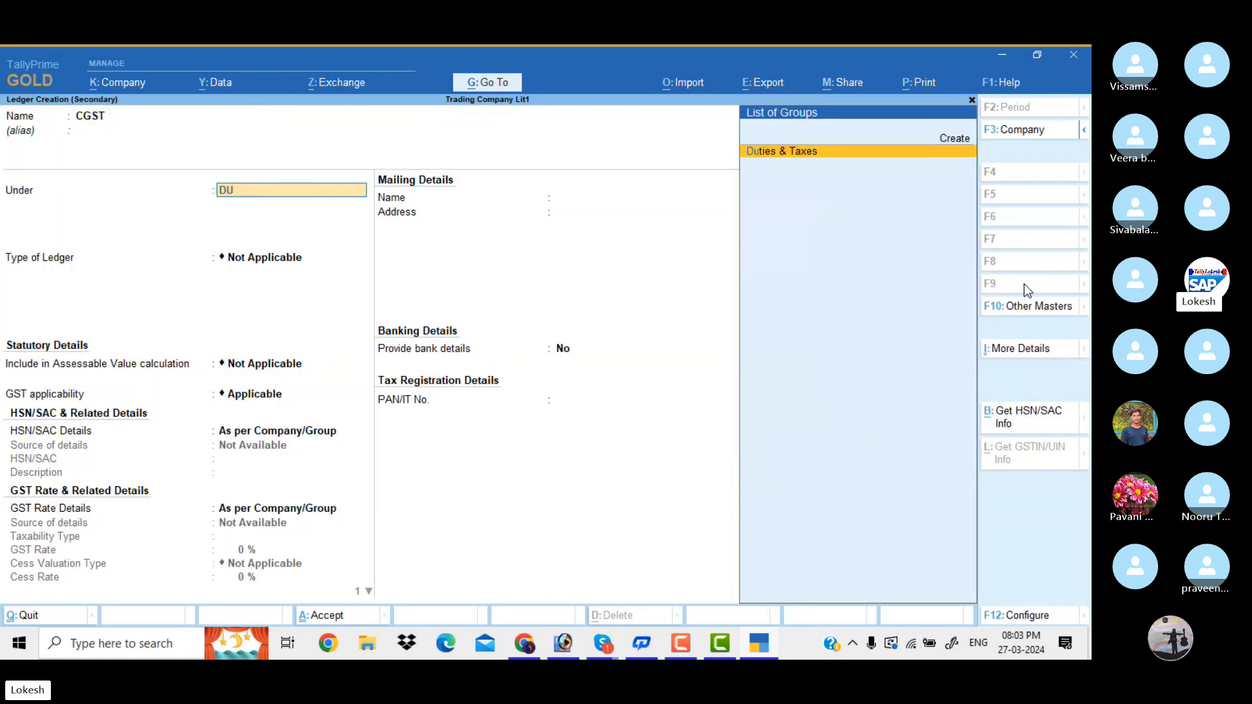
key("Return")
key("Up")
key("Return")
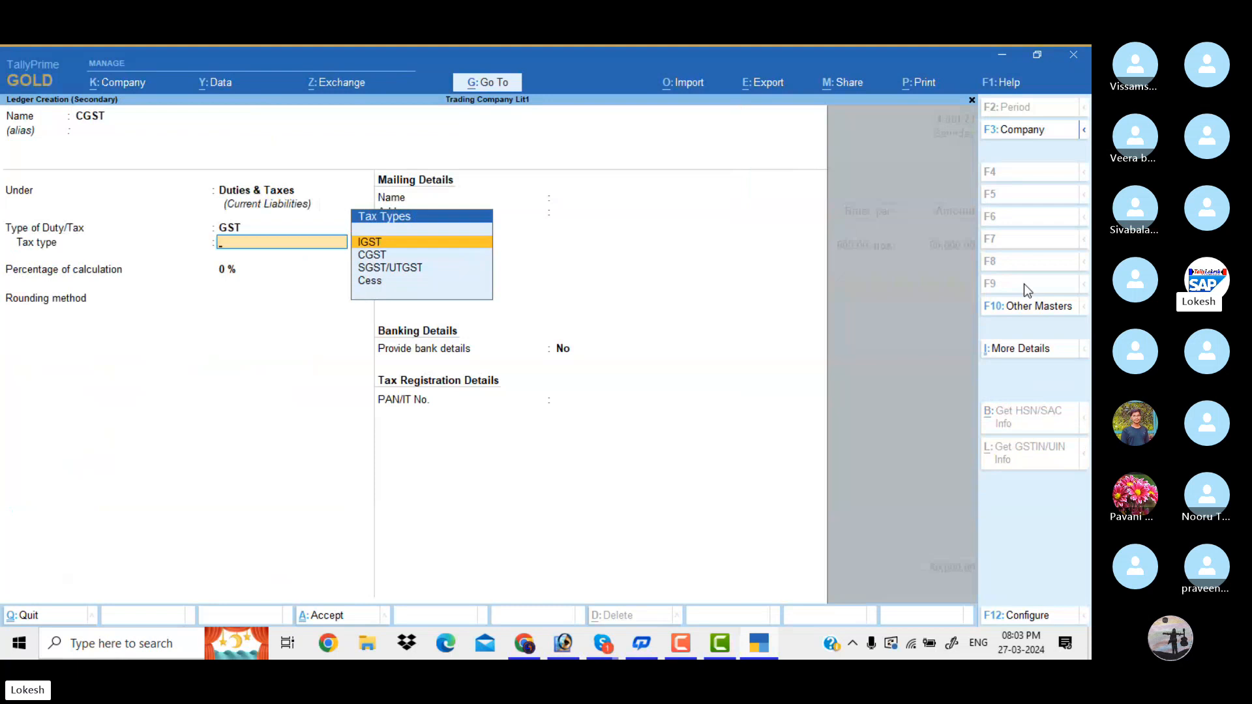
key("Down")
key("Return")
key("Return")
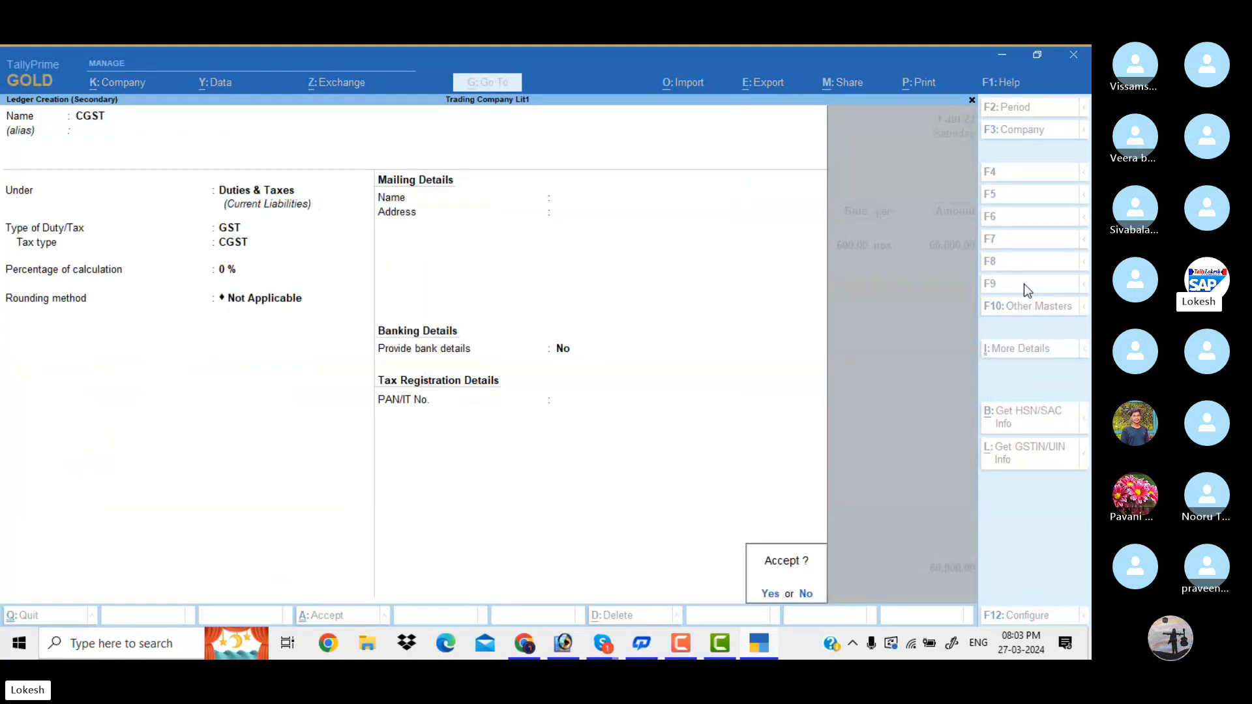
key("y")
Create a new "SGST" ledger under Duties & Taxes with duty type GST
key("alt+c")
type("SGST")
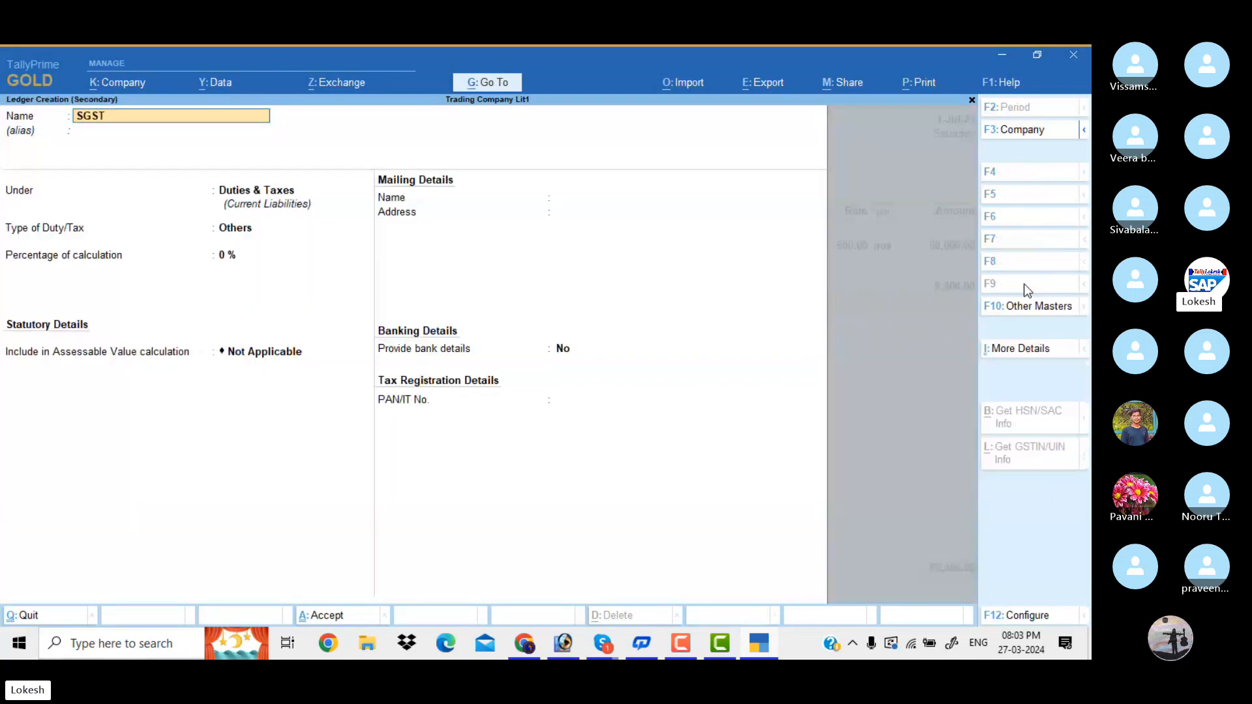
key("Return")
key("Return")
key("Return")
key("Up")
key("Return")
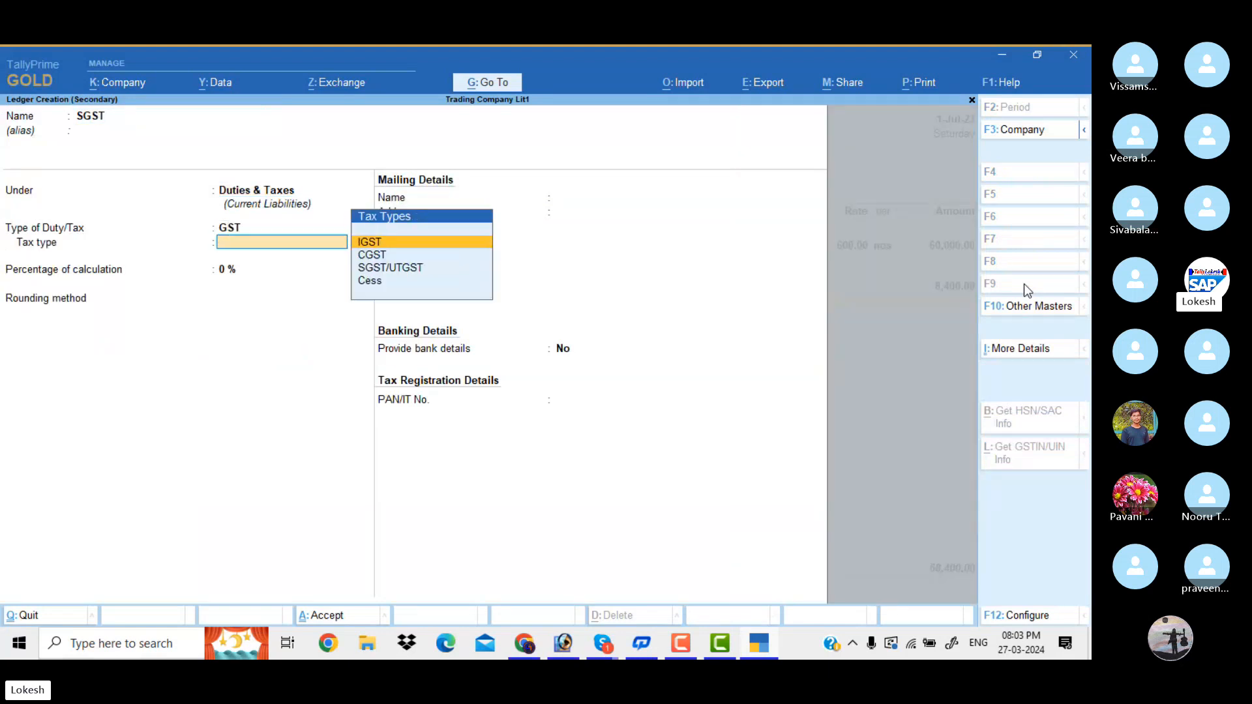
Set the SGST ledger's tax type to SGST/UTGST, save it and finish the voucher's tax ledger list
key("Down")
key("Down")
key("Return")
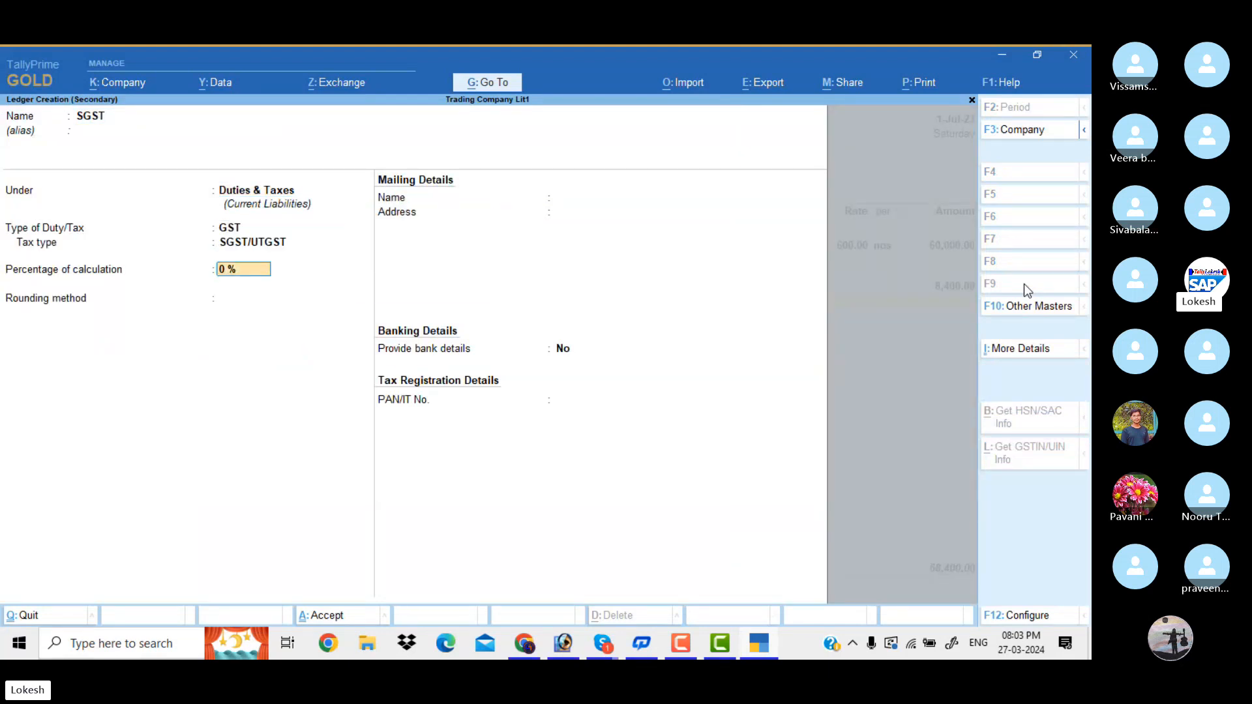
key("Return")
key("Return")
key("Return")
key("y")
key("Return")
key("Return")
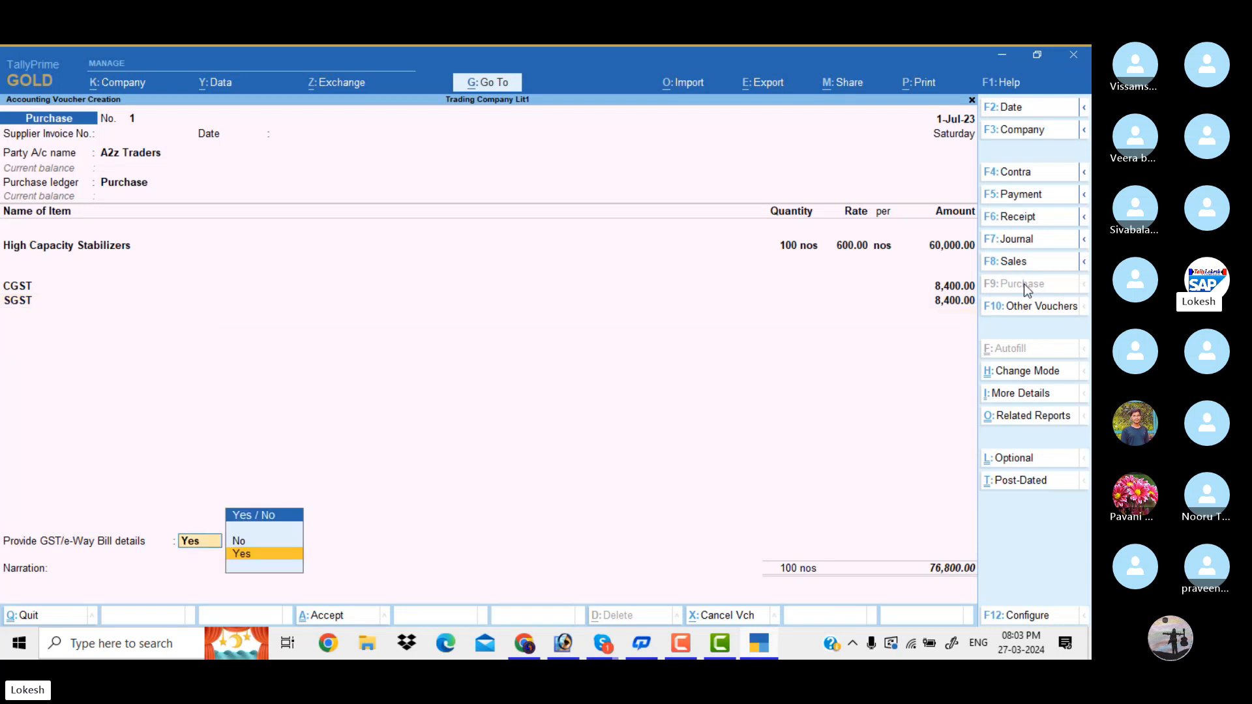
Decline GST/e-Way Bill details and save the purchase voucher without a narration
key("Up")
key("Return")
key("Return")
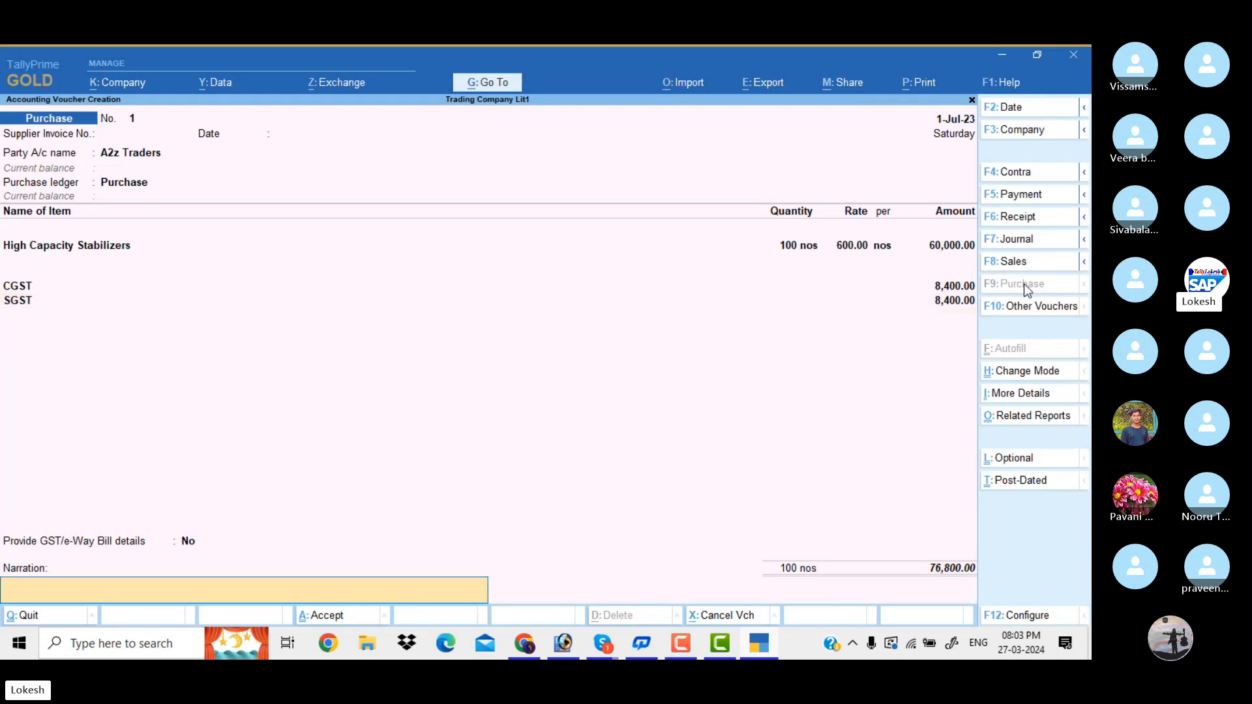
key("Return")
key("y")
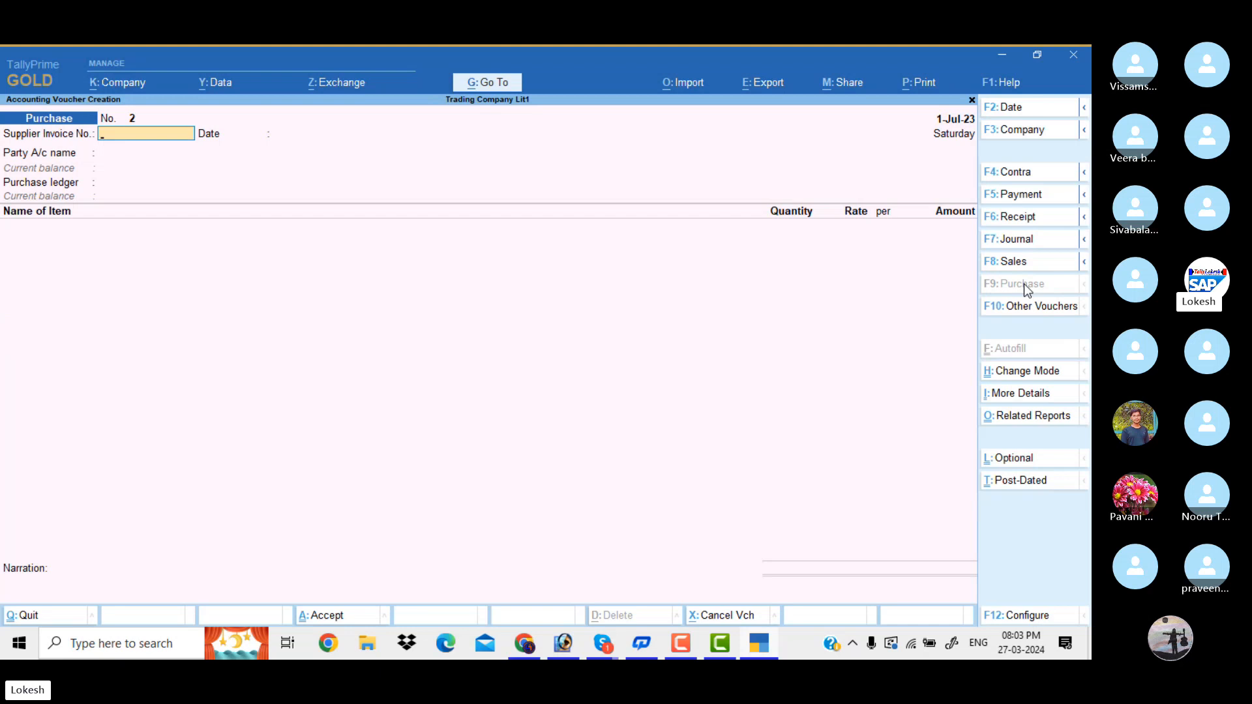
Fill the second purchase voucher's header with party A2z Traders and the Purchase ledger, leaving invoice, receipt and party details unchanged
key("Return")
key("Return")
key("Return")
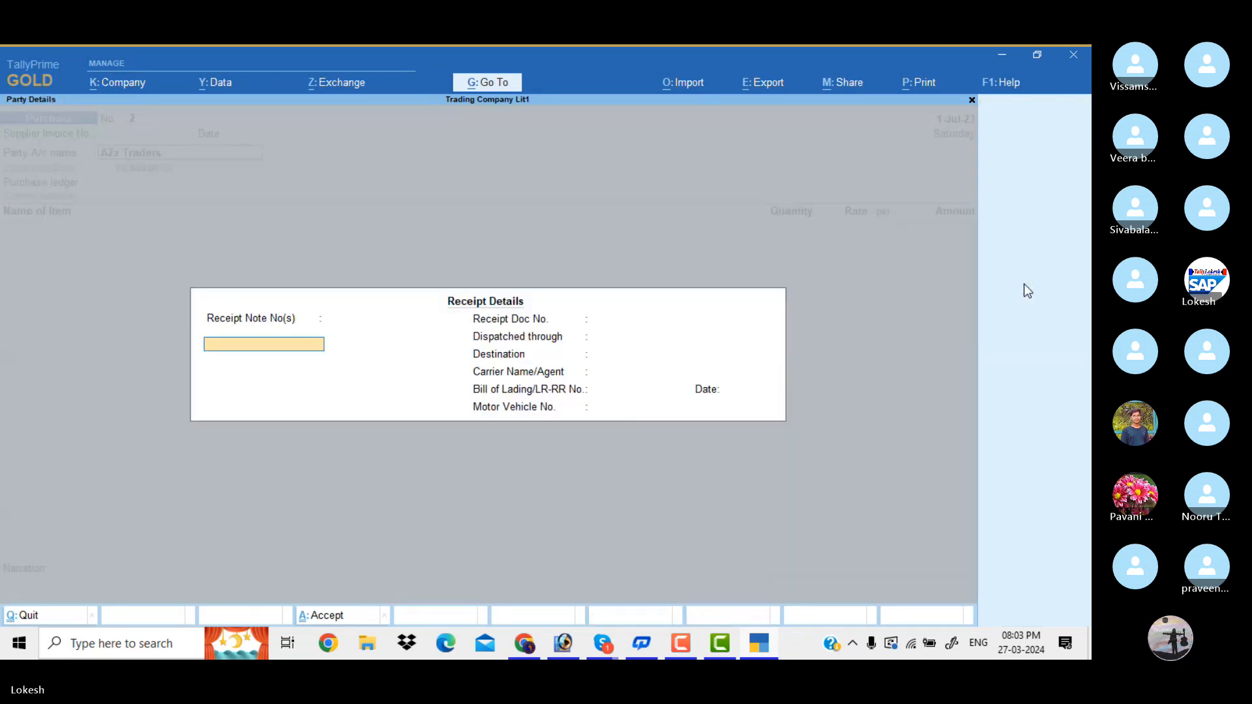
key("Return")
key("Return")
key("Return")
key("Return")
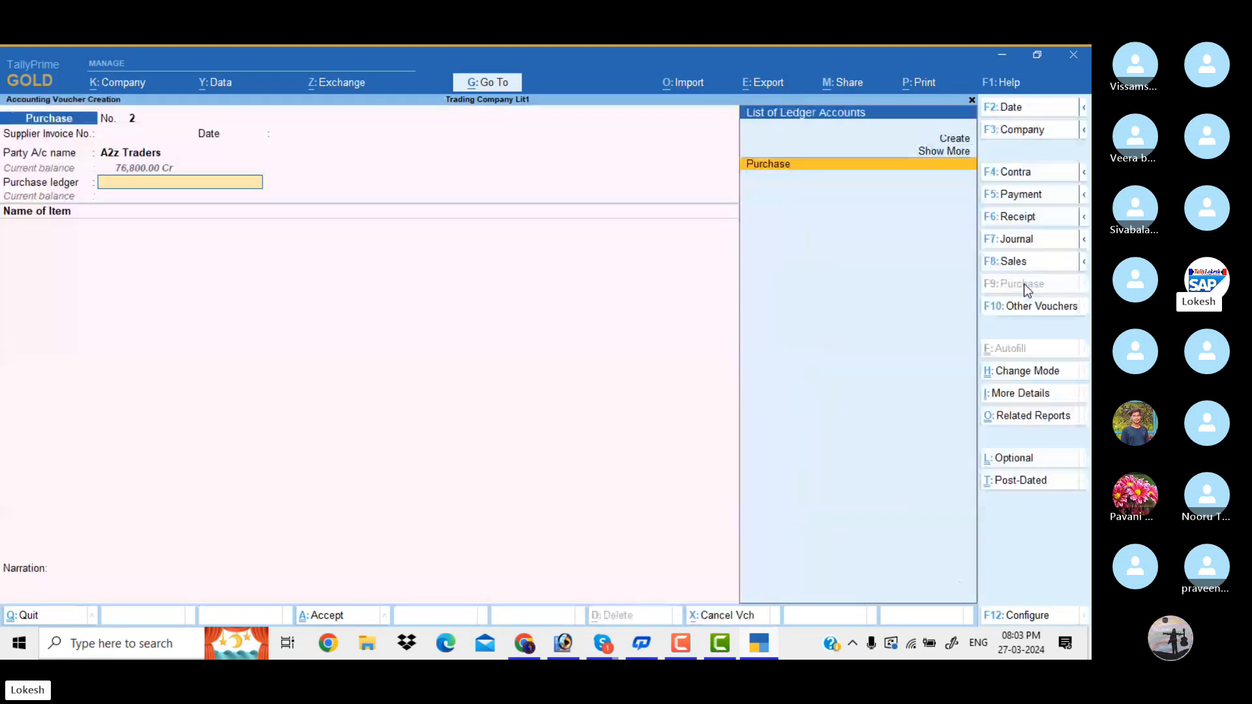
key("Return")
Start a new stock item named "Low Capacity Stabilizers" without an alias
key("alt+c")
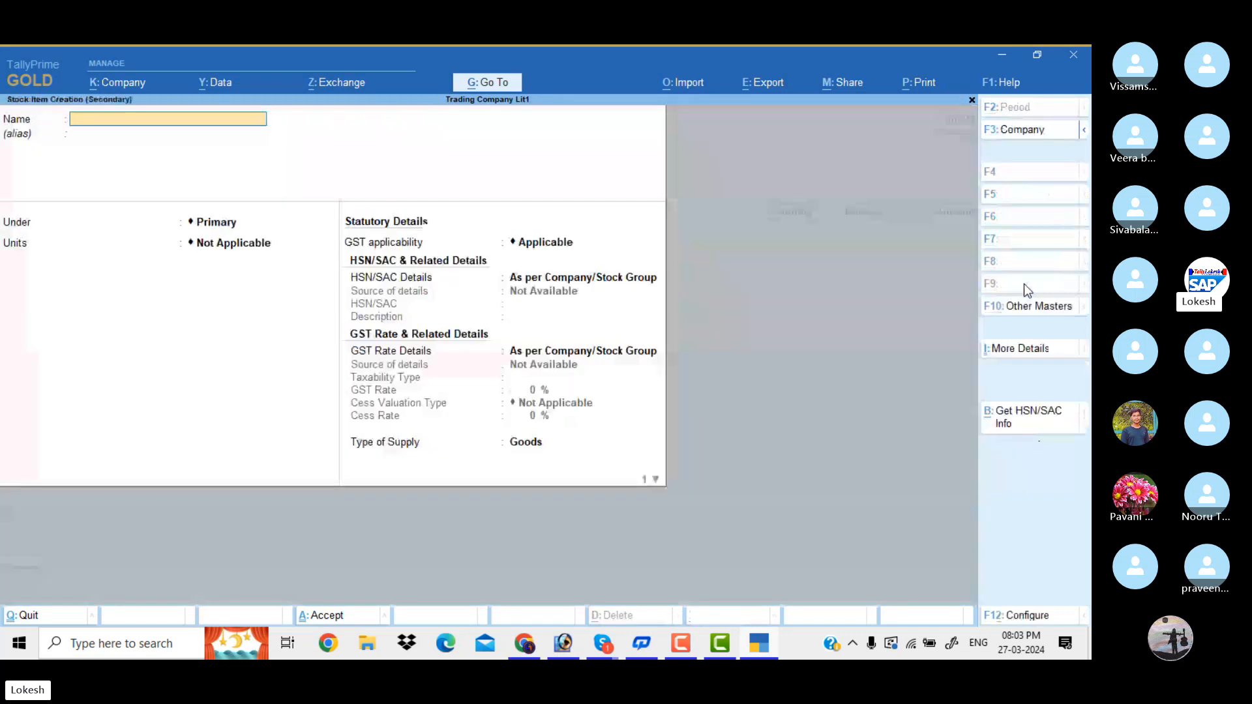
type("LONE")
key("BackSpace")
key("BackSpace")
key("BackSpace")
type("ow Capacity")
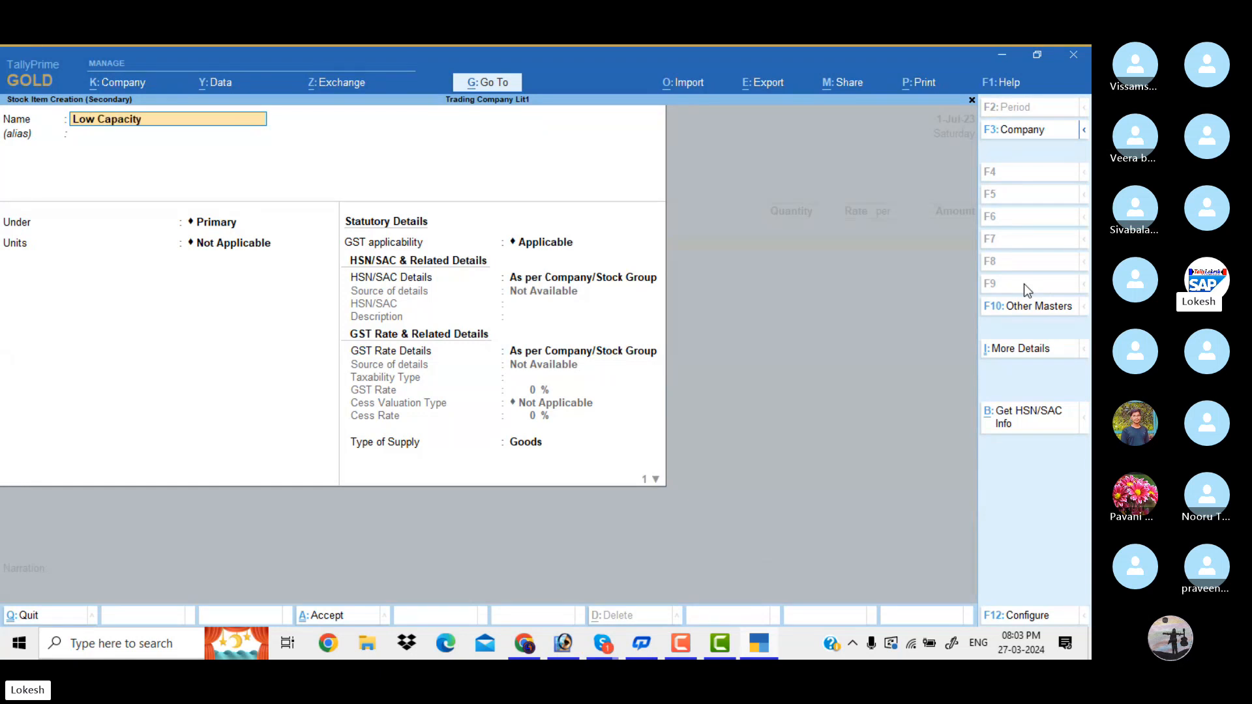
type(" Stabilizers")
key("Return")
key("Return")
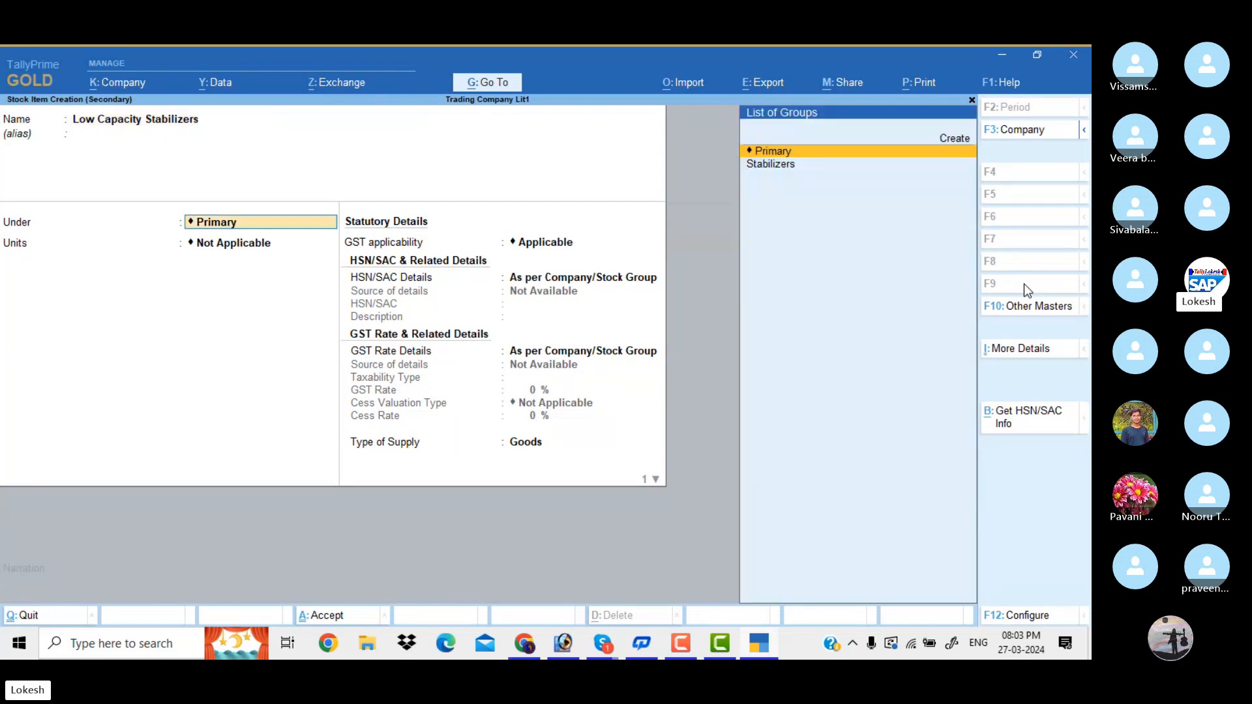
Put the stock item under the Stabilizers group with unit nos, no alternate units and GST applicable
key("Down")
key("Return")
key("Down")
key("Return")
key("Return")
key("Return")
Specify the Low Capacity Stabilizers HSN/SAC details directly with code 8546 and no description
key("Down")
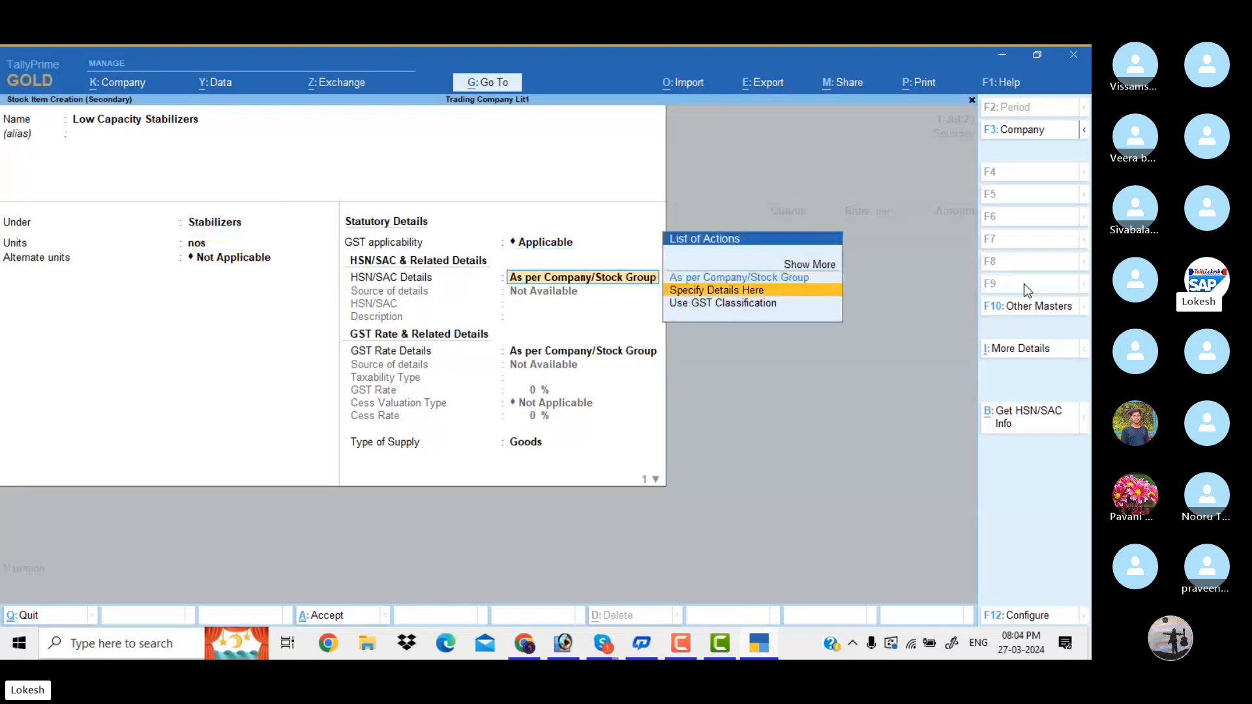
key("Return")
type("8546")
key("Return")
key("Return")
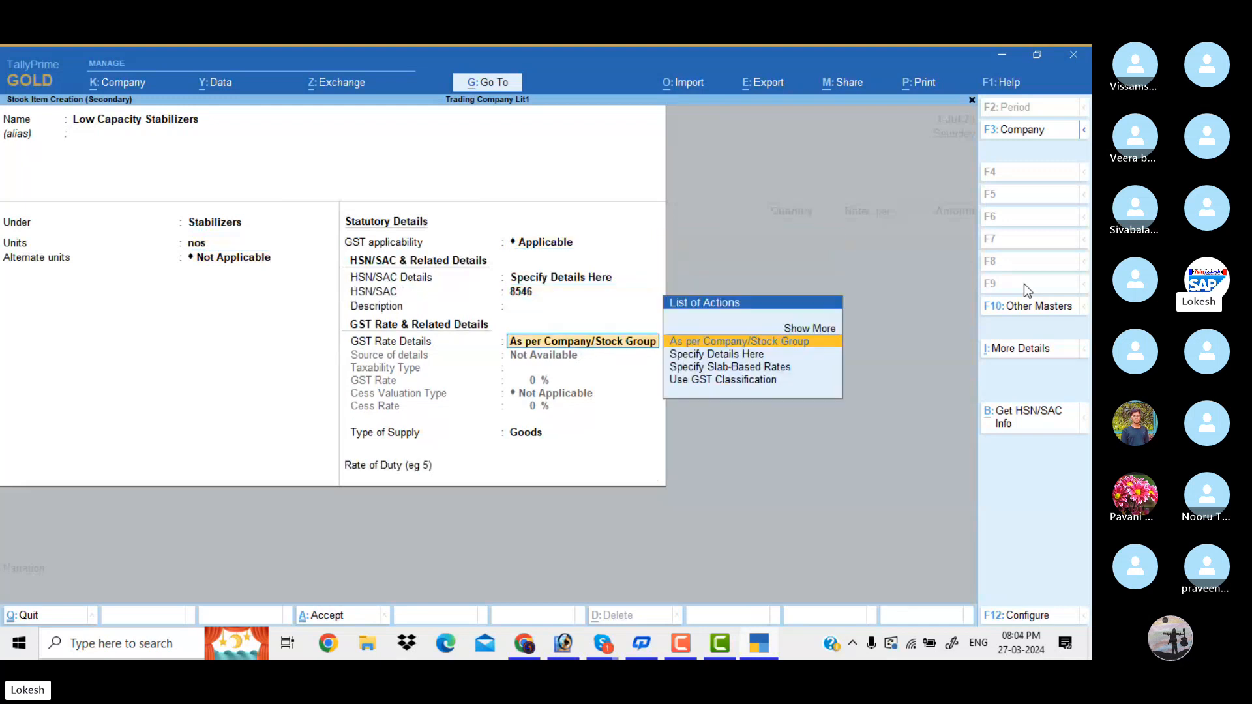
Specify the Low Capacity Stabilizers GST rate details as Taxable at 28% and save the item
key("Down")
key("Return")
key("Return")
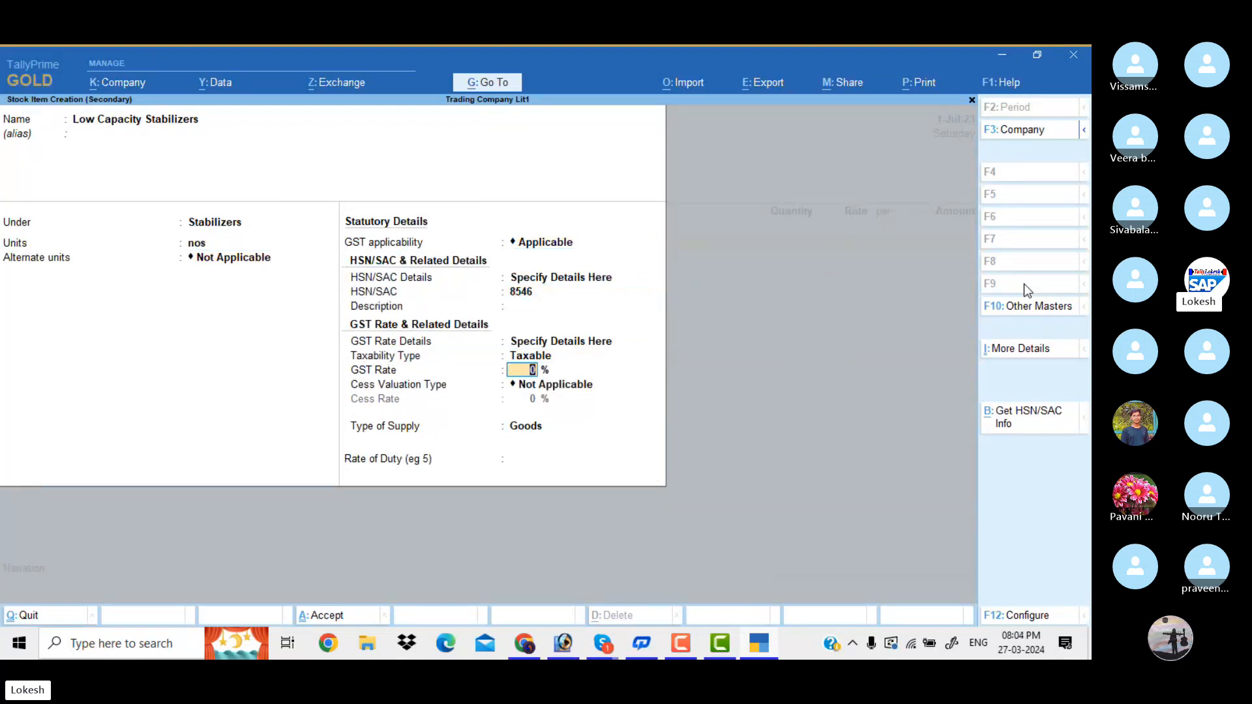
type("28")
key("Return")
key("Return")
key("Return")
key("Return")
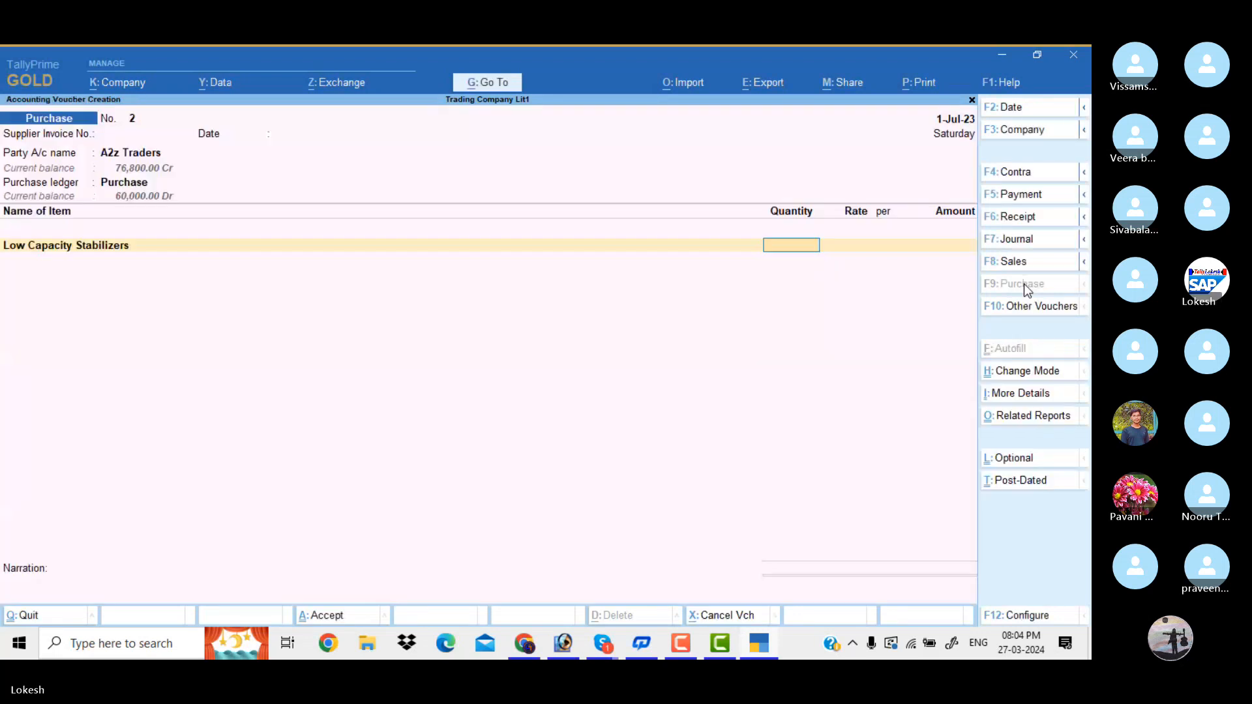
Enter a quantity of 100 nos at a rate of 400 for Low Capacity Stabilizers
type("100")
key("Return")
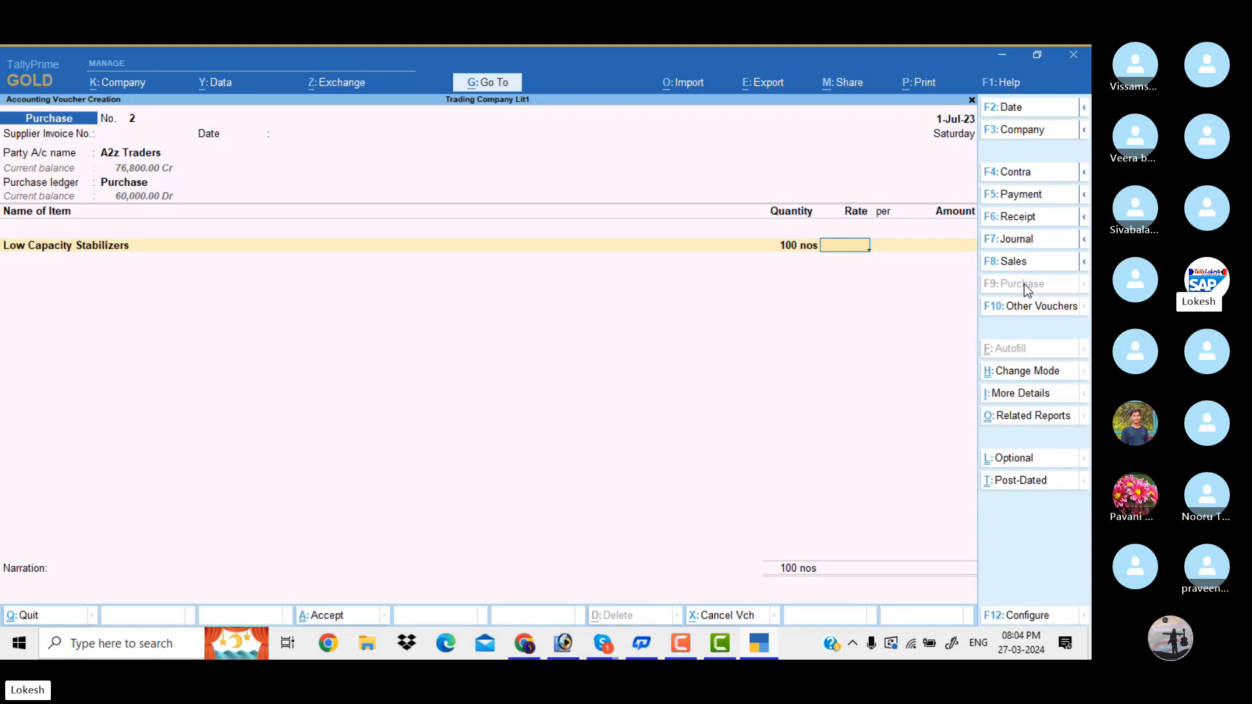
type("400")
key("Return")
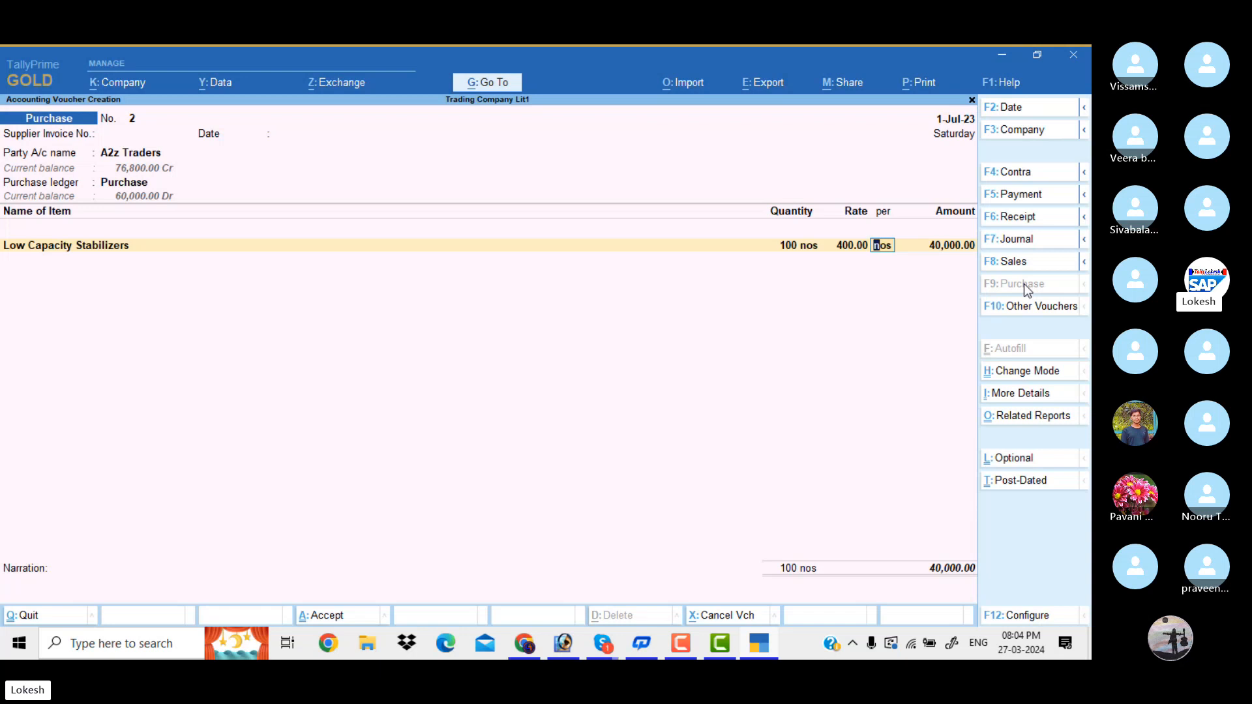
key("Return")
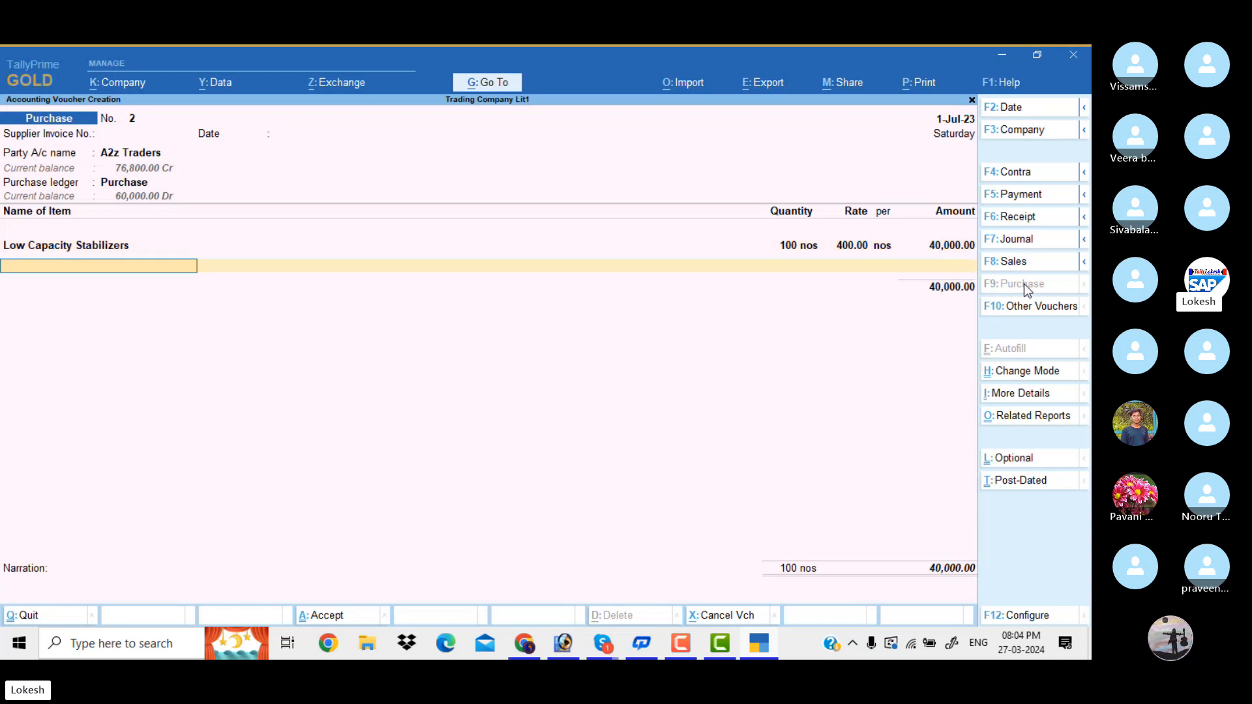
Start a second new stock item for the voucher named "Open Well Pumps" without an alias
key("ctrl")
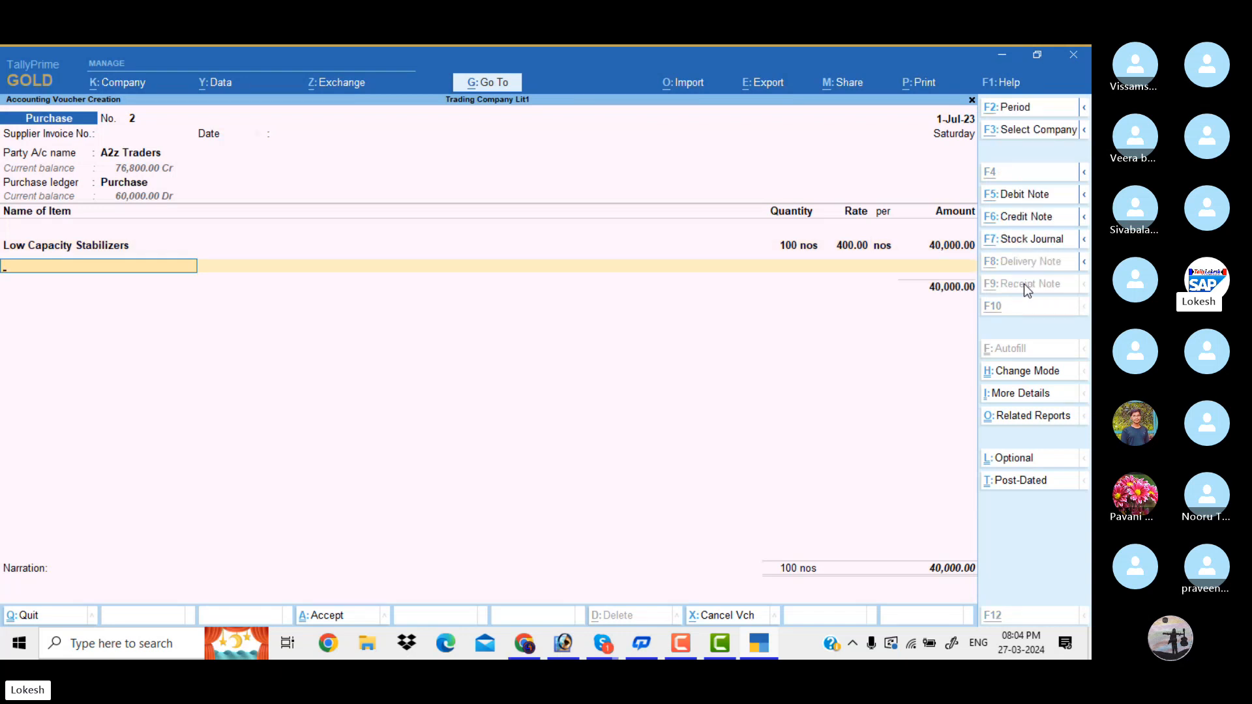
key("alt+c")
type("Ope")
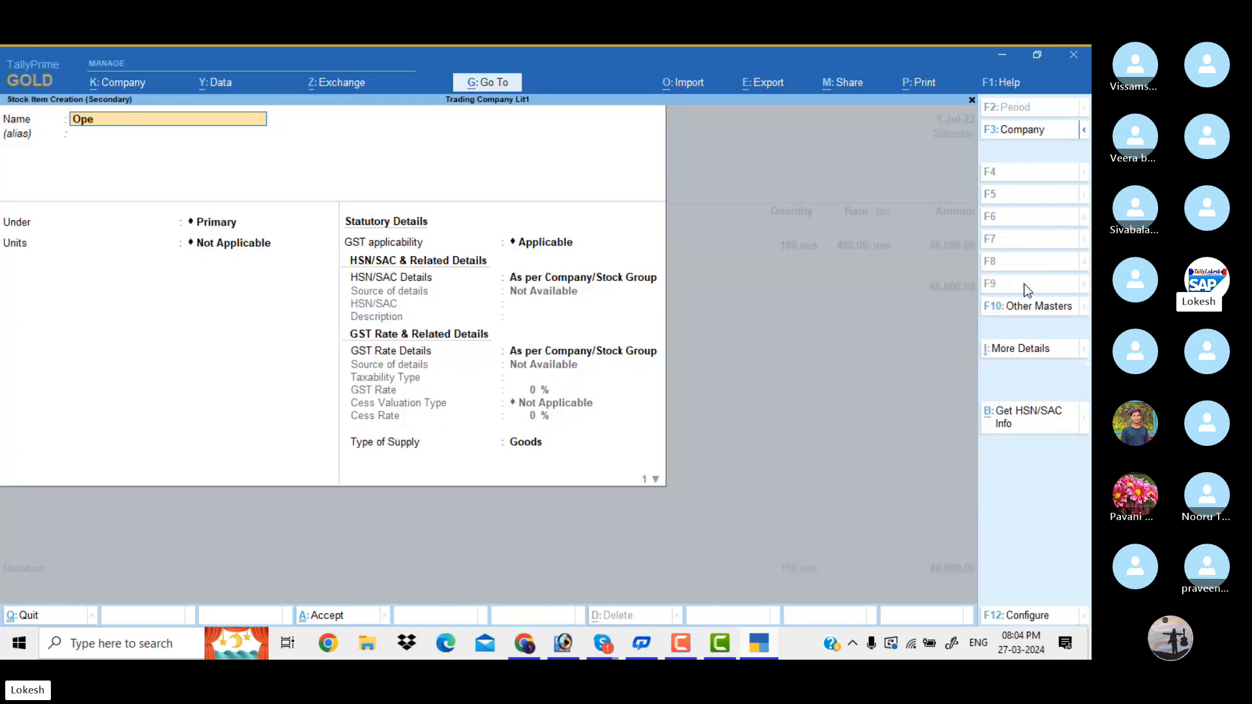
type("n Well Pumps")
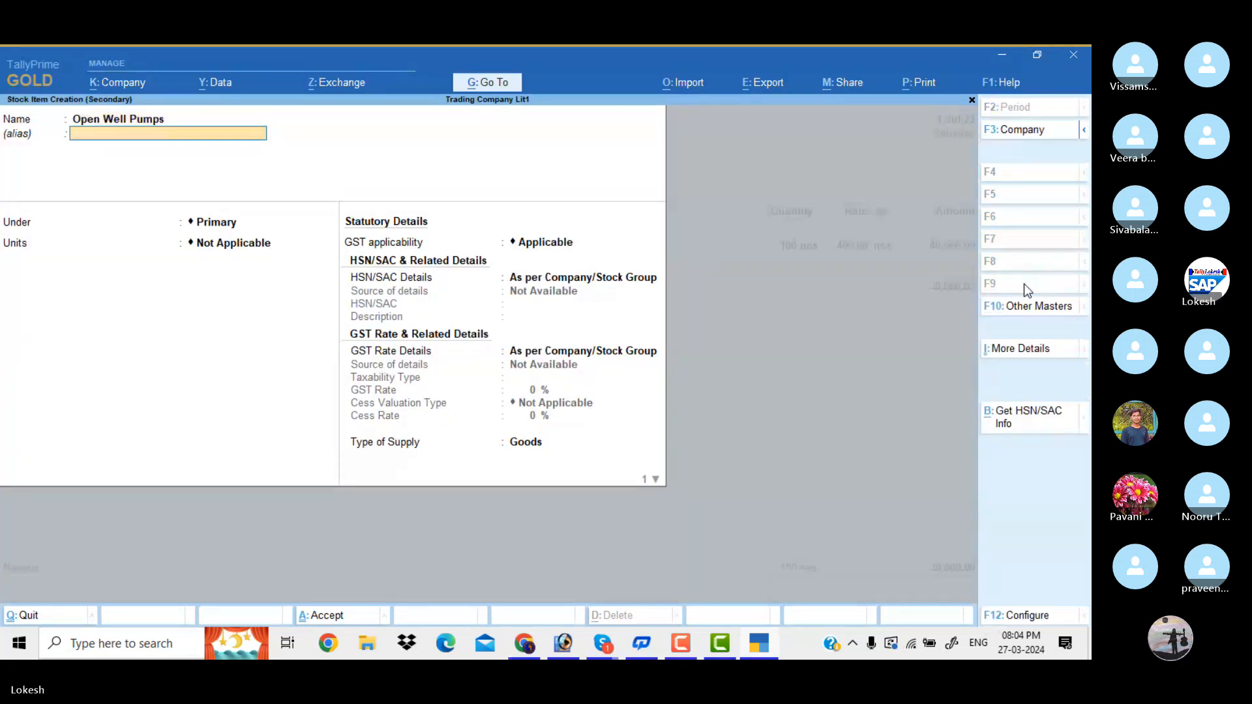
key("Return")
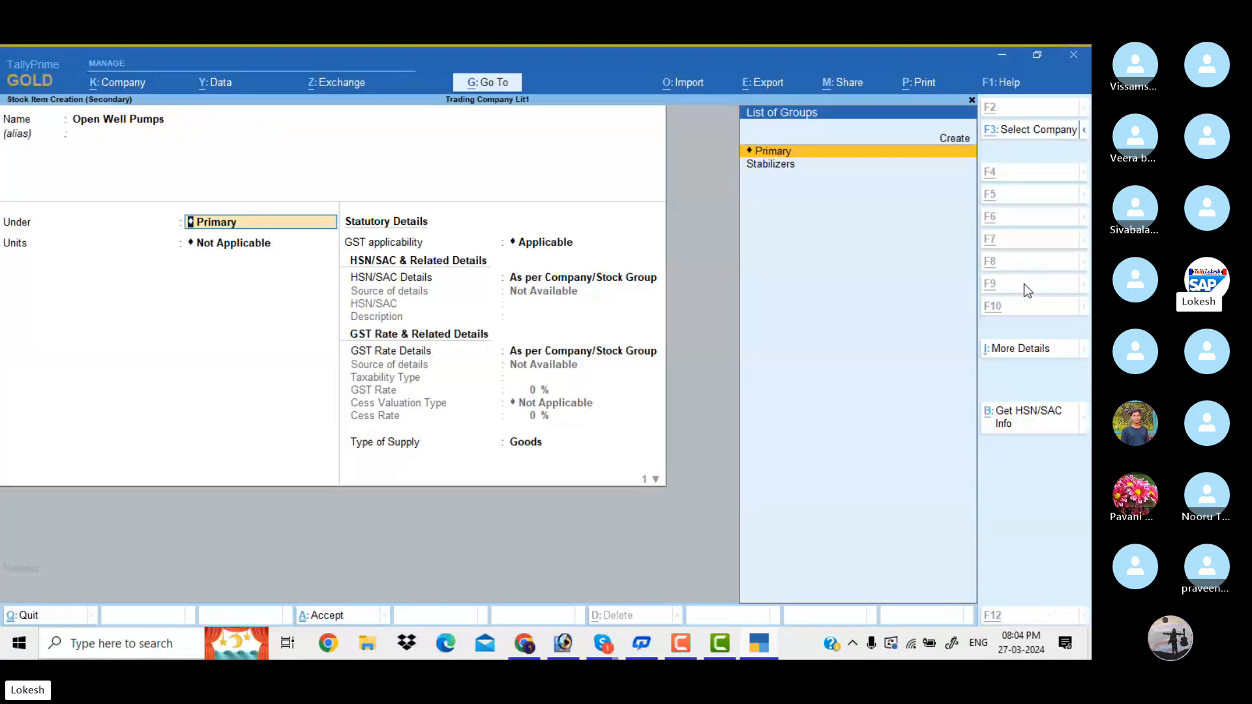
Place Open Well Pumps under a new "Pumps" stock group created under Primary, with unit nos
key("alt+c")
type("Pumps")
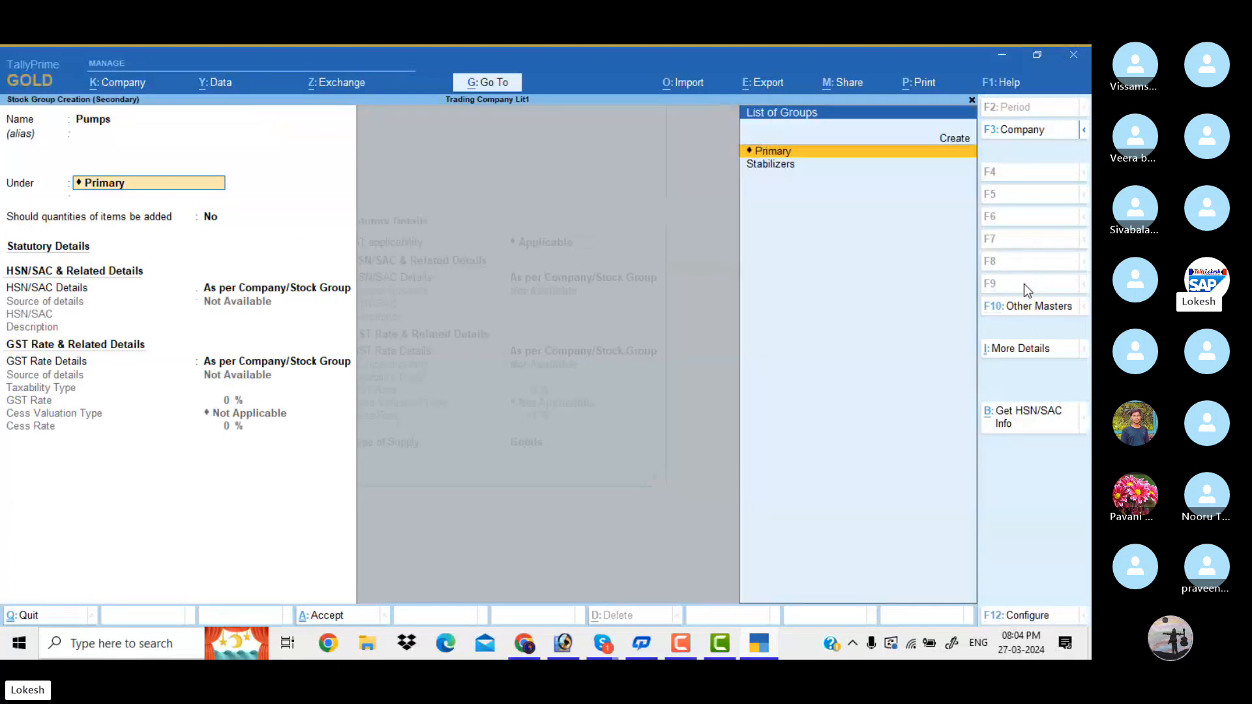
key("ctrl+a")
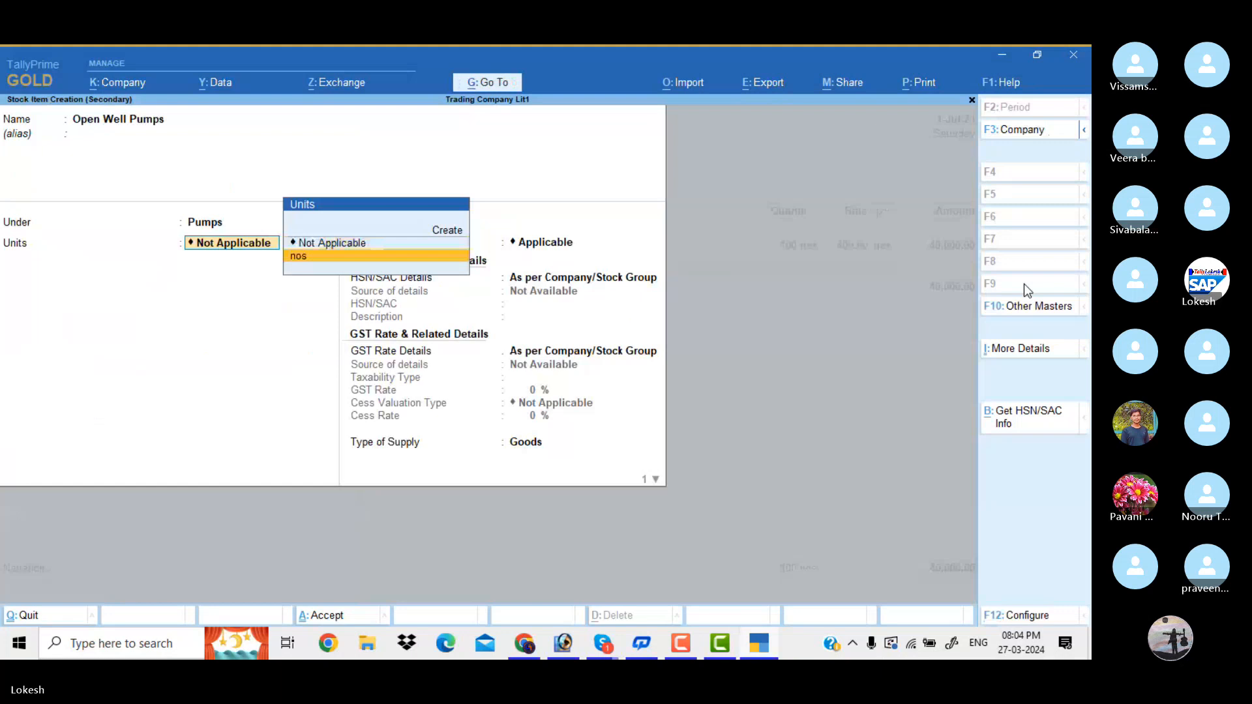
key("Return")
key("Return")
key("Return")
Specify the Open Well Pumps HSN/SAC details directly with code 8521 and no description
key("Down")
key("Return")
type("8521")
key("Return")
key("Return")
Specify the Open Well Pumps GST rate details as Taxable at 28% and save the item
key("Down")
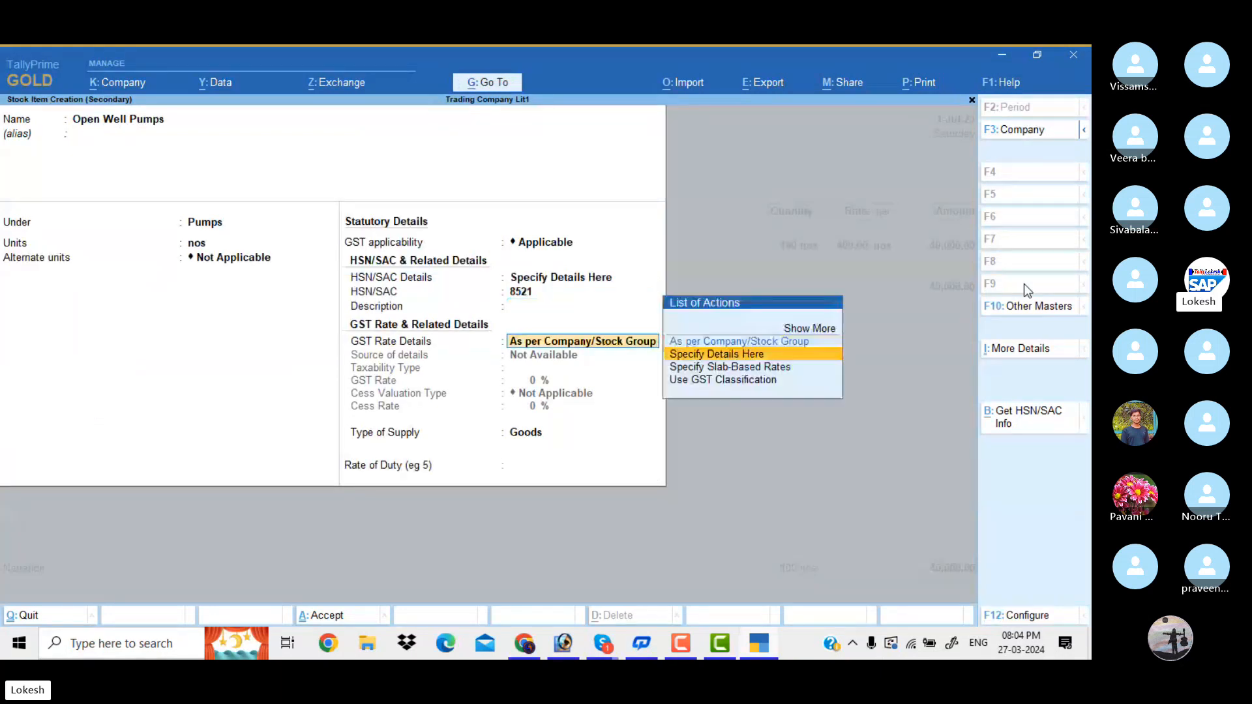
key("Return")
key("Return")
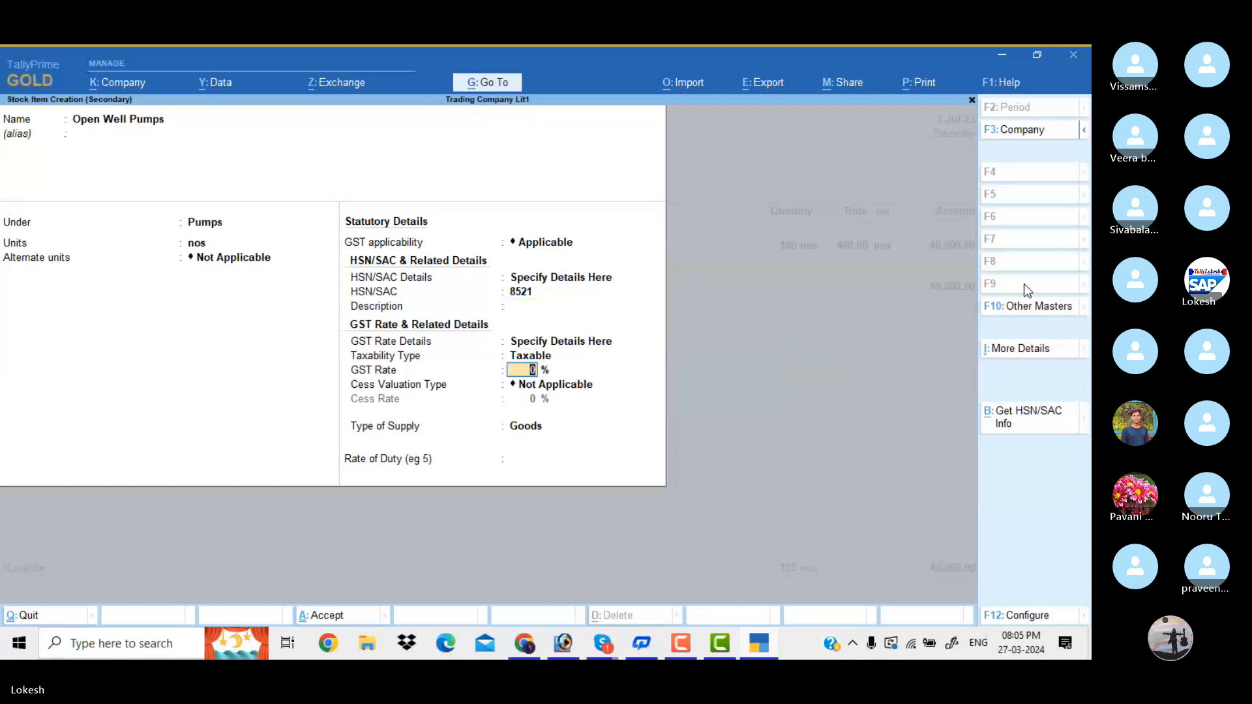
type("28")
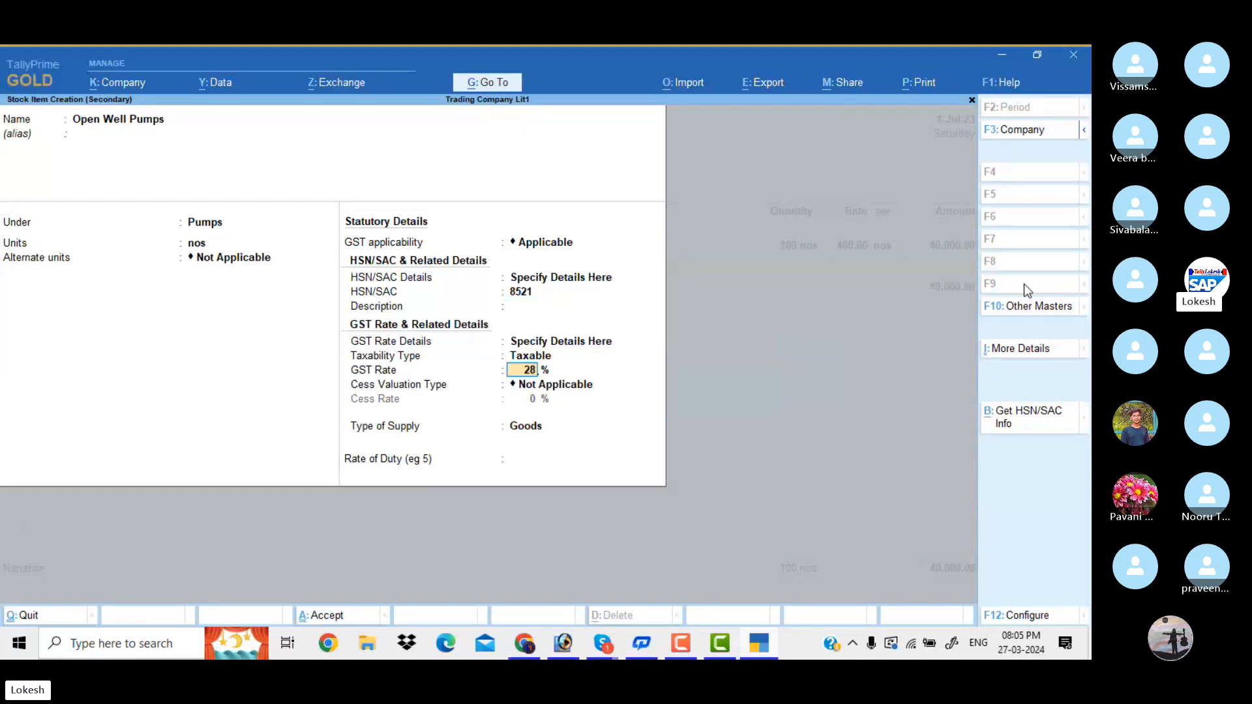
key("Return")
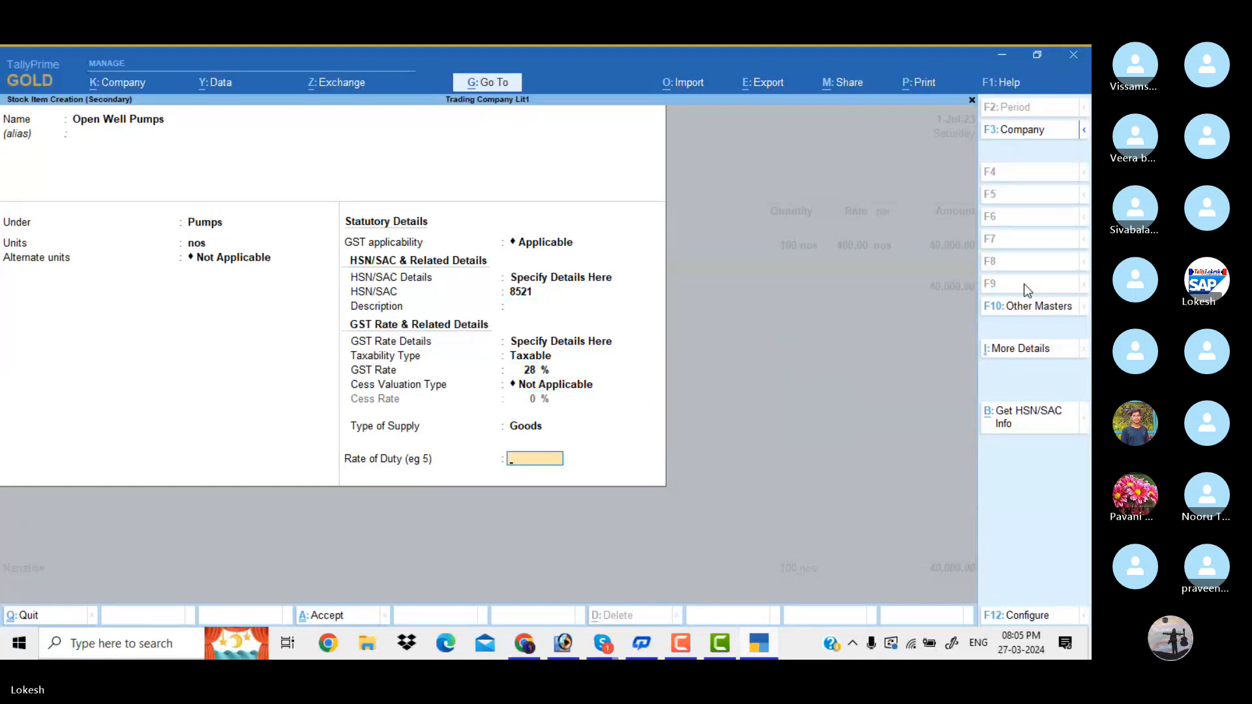
key("Return")
Enter a quantity of 50 nos at a rate of 1500 for Open Well Pumps
type("50")
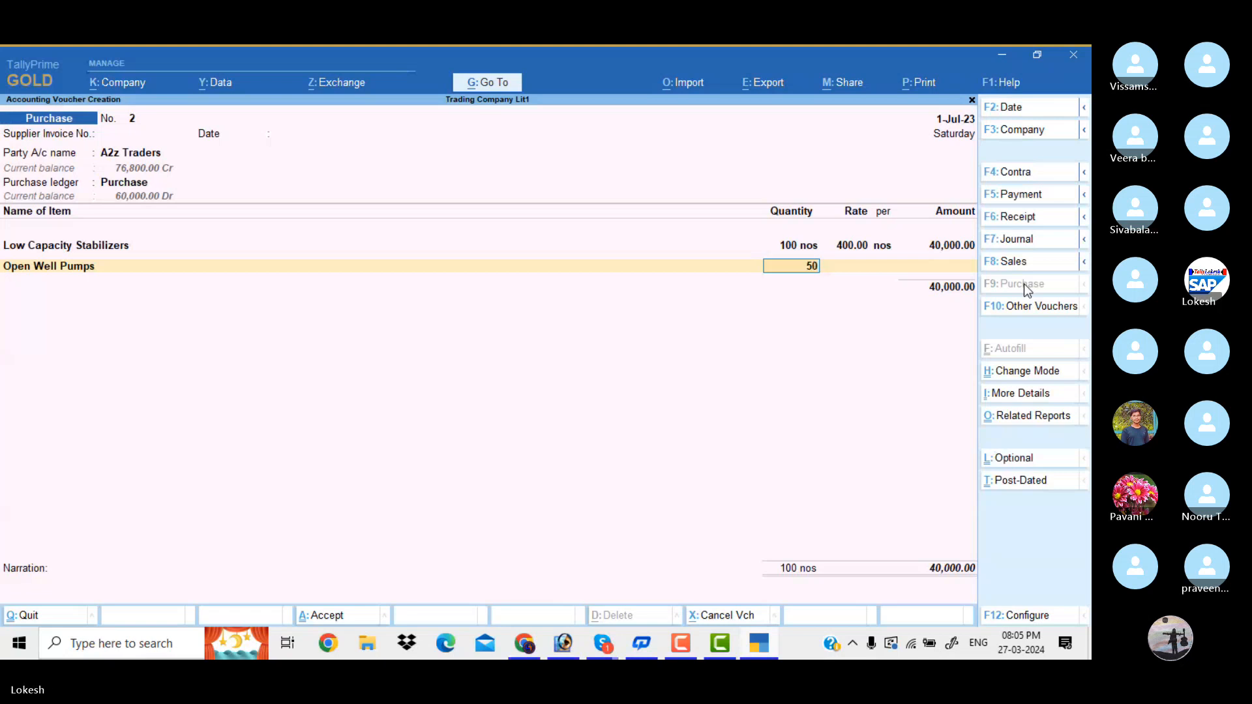
key("Return")
type("1500")
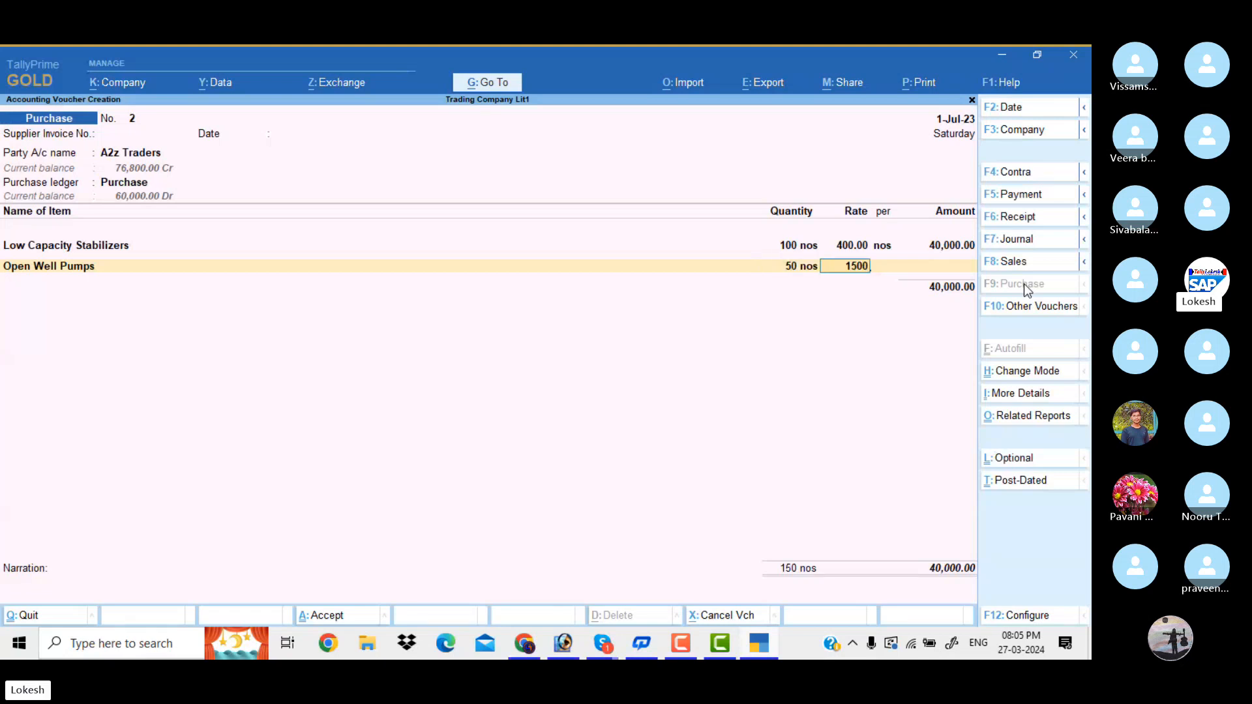
key("Return")
key("Return")
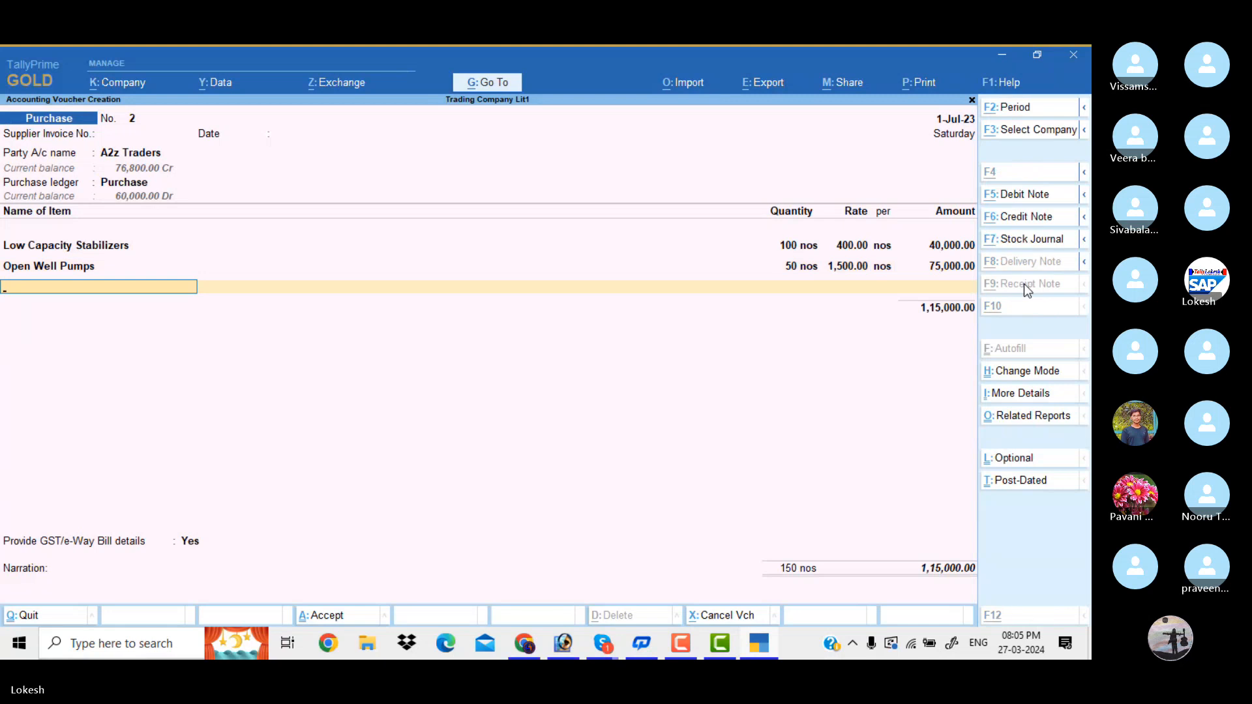
Start a third new stock item for the voucher named "Submersible Pumps" without an alias
key("alt+c")
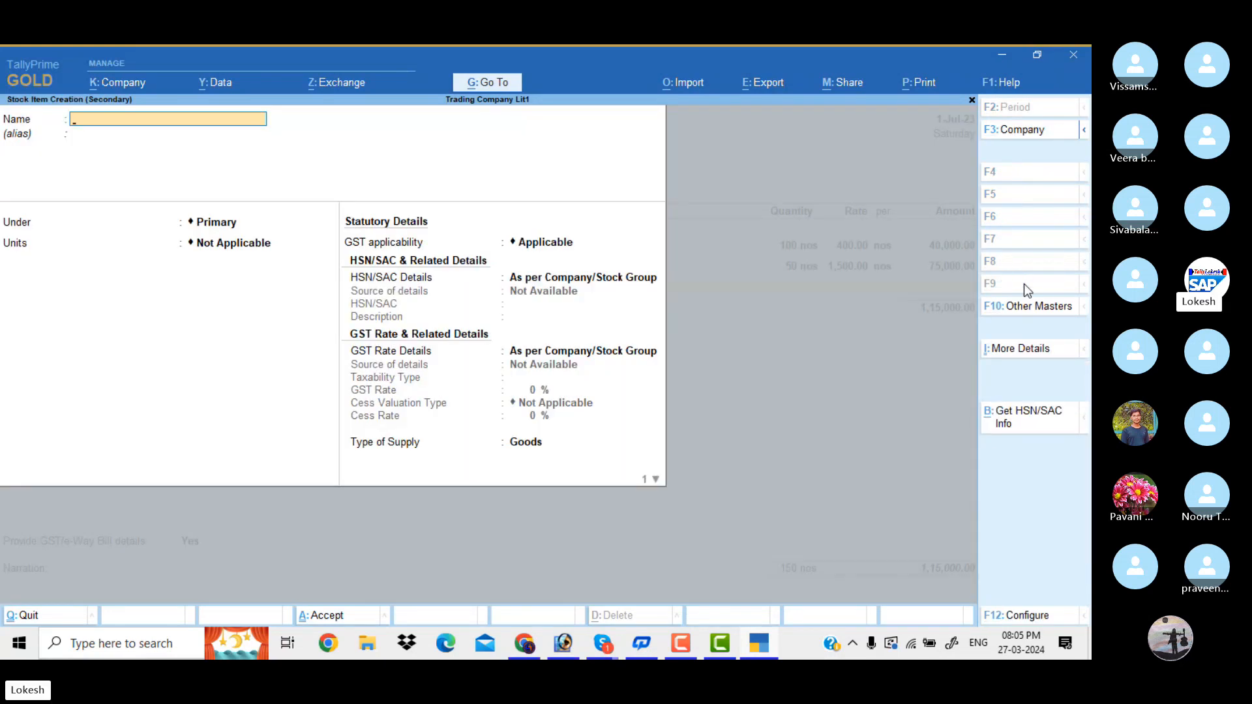
type("Submer")
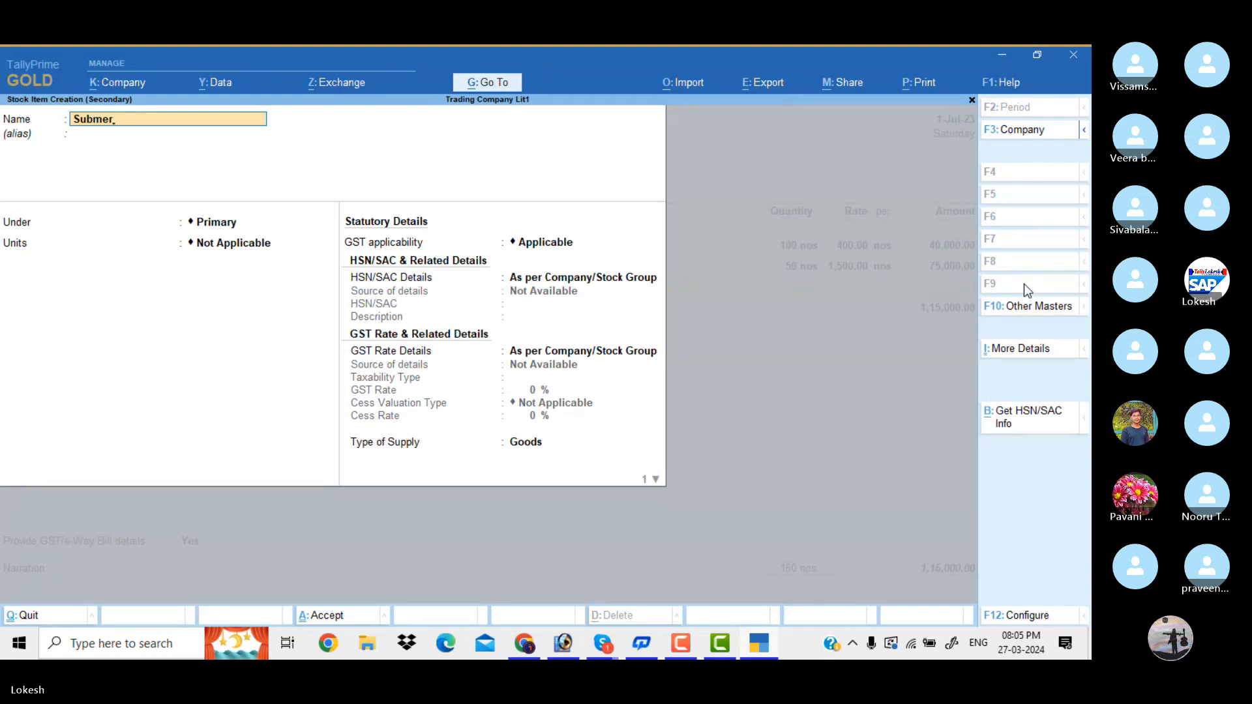
type("sible Pumps")
key("Return")
key("Return")
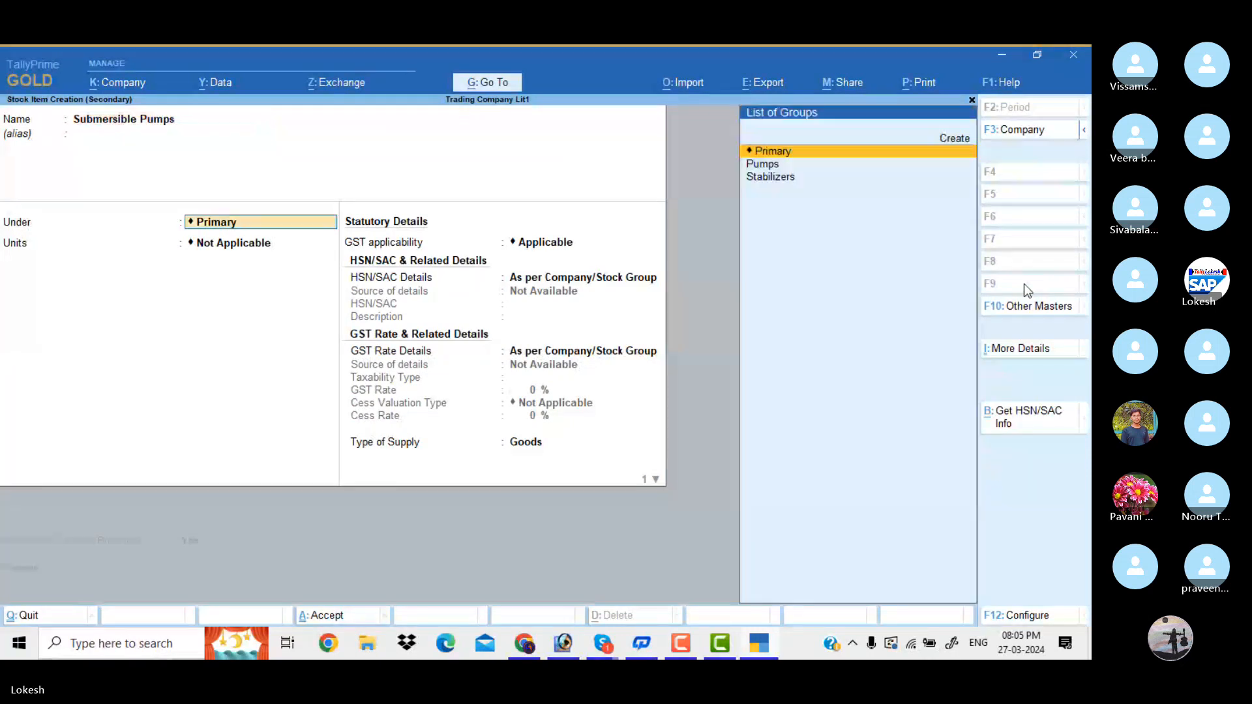
Put Submersible Pumps under the Pumps group with unit nos, no alternate units and GST applicable
key("Down")
key("Return")
key("Down")
key("Return")
key("Return")
key("Return")
Specify HSN/SAC code 8596 in the Submersible Pumps item's HSN/SAC details, leaving the description blank
key("Down")
key("Return")
type("8596")
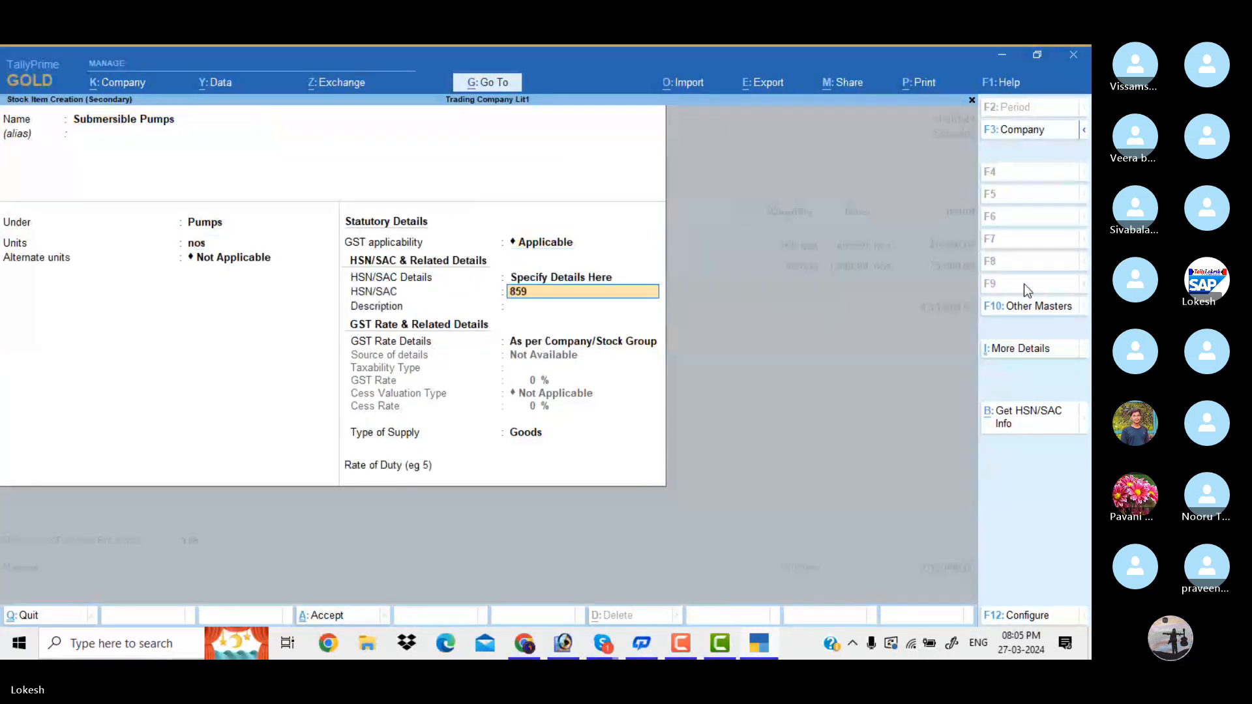
key("Return")
key("Return")
Specify the Submersible Pumps GST rate details as Taxable at 5% and save the item
key("Down")
key("Return")
key("Return")
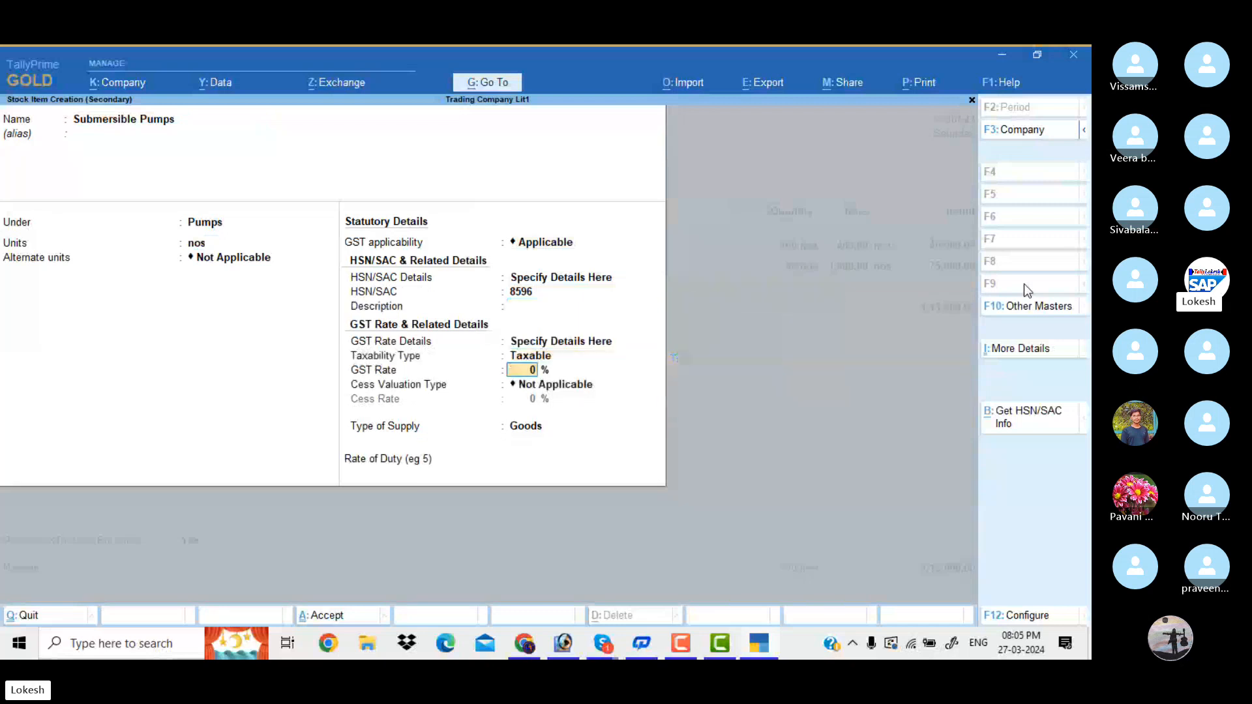
type("5")
key("Return")
key("Return")
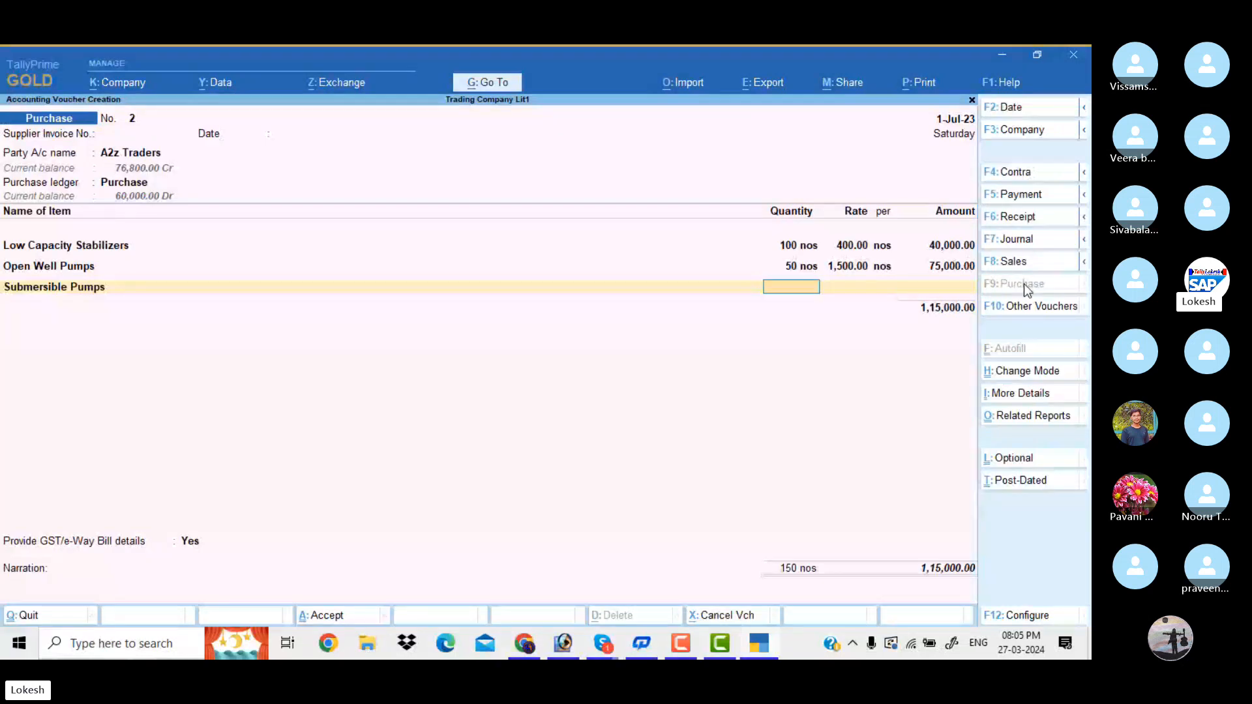
Enter a quantity of 100 nos at a rate of 2,000 for Submersible Pumps
type("100")
key("Return")
type("2")
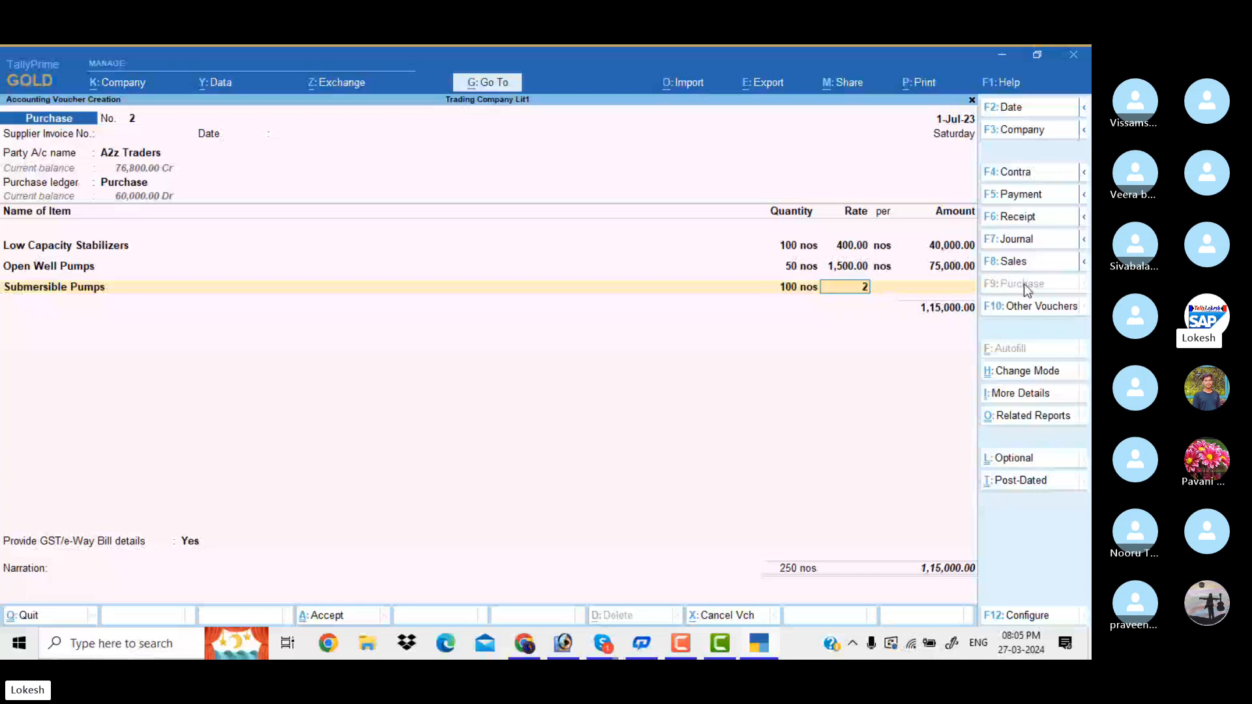
type(",000")
key("Return")
key("Return")
key("Return")
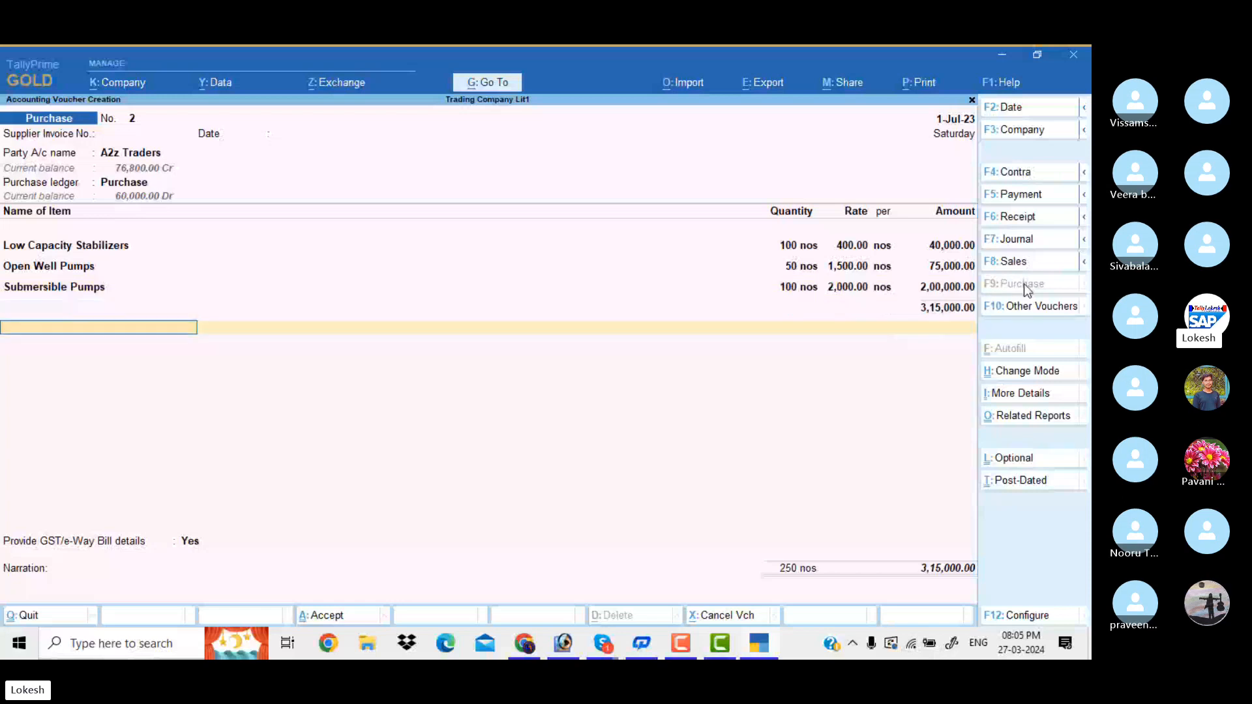
Add the CGST and SGST ledgers below the stock items in the purchase voucher
type("c")
key("Return")
type("Sg")
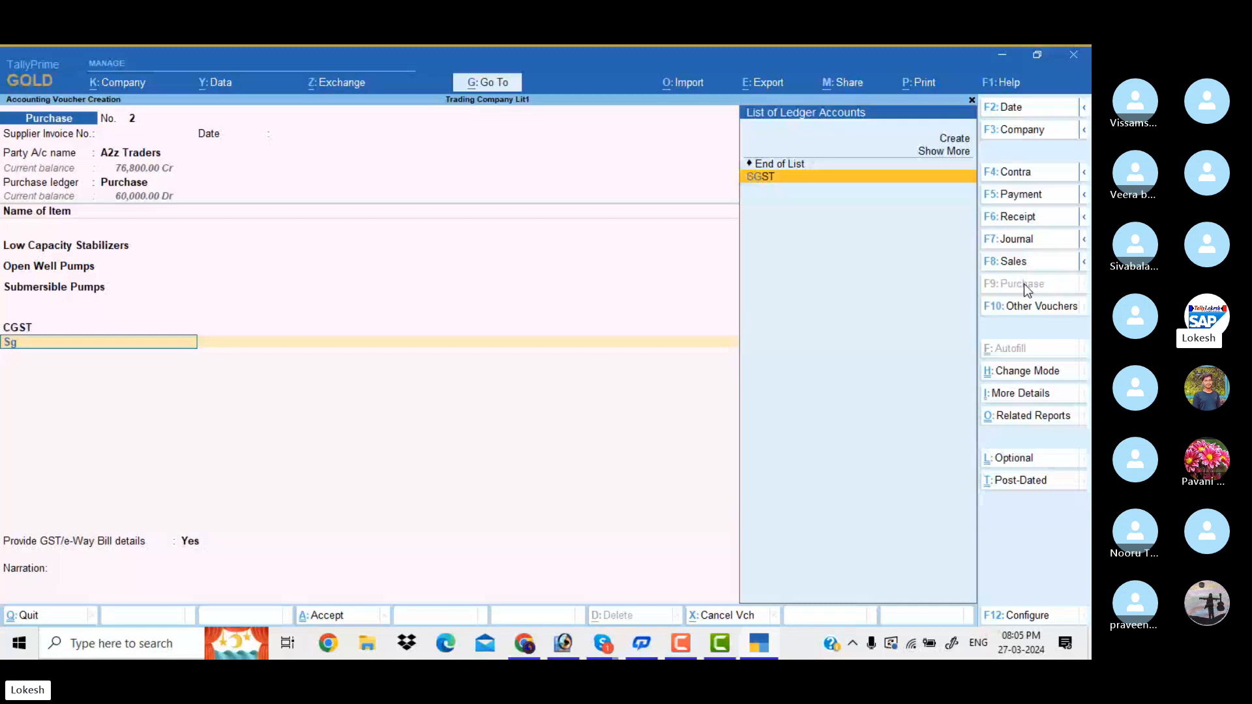
key("Return")
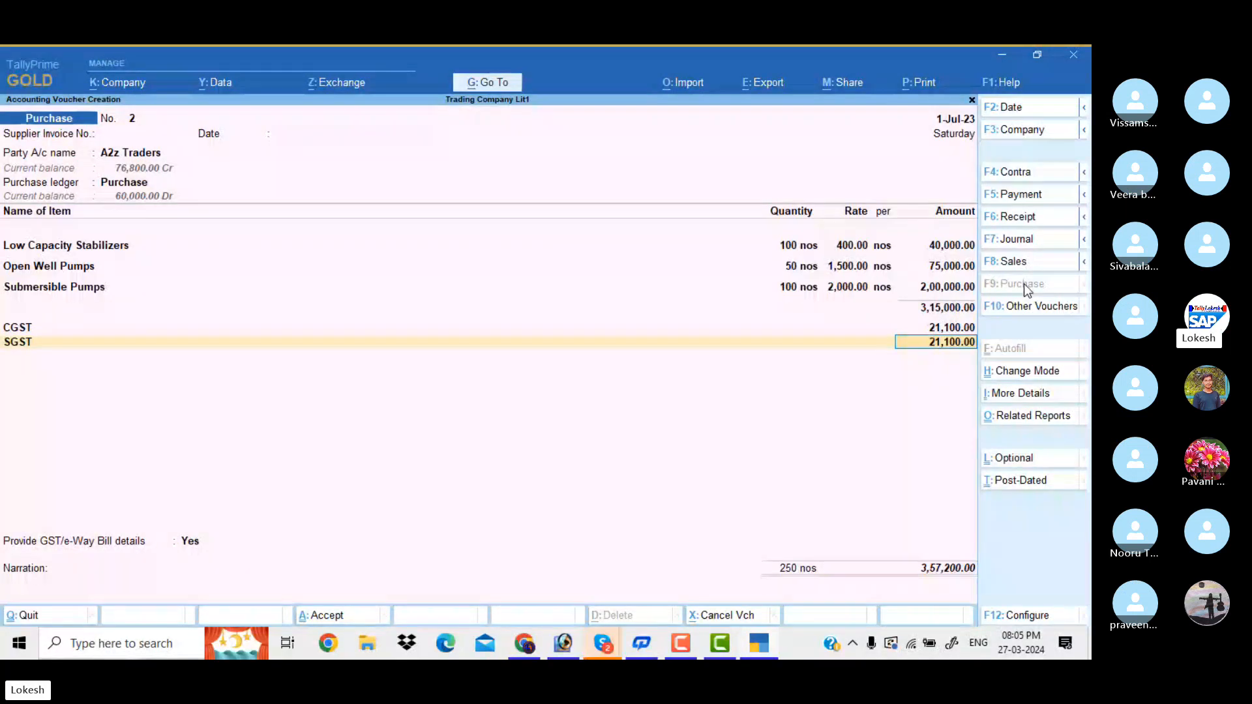
Alter the Open Well Pumps item from the voucher, setting its GST rate to 5% effective 1-Jul-23, and save it
left_click(101, 269)
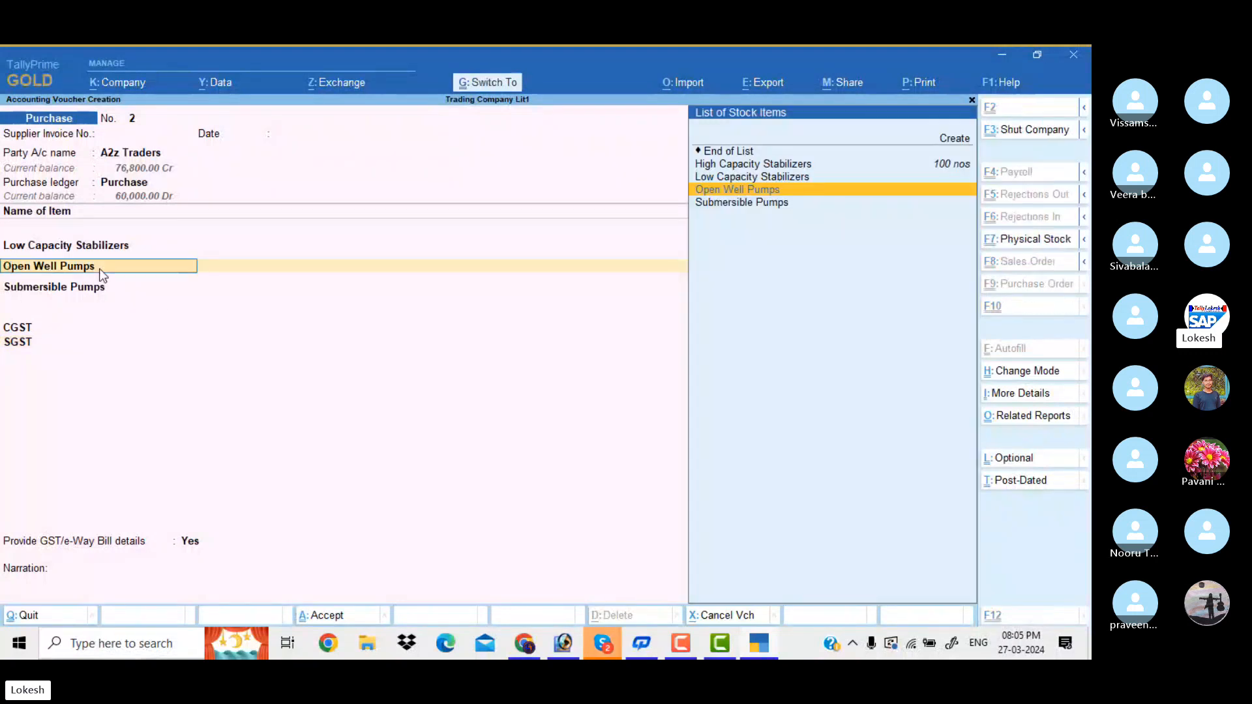
key("ctrl+Return")
key("Return")
key("Return")
key("Return")
key("Return")
key("Return")
key("Return")
key("Return")
key("Return")
key("Return")
key("Return")
key("Return")
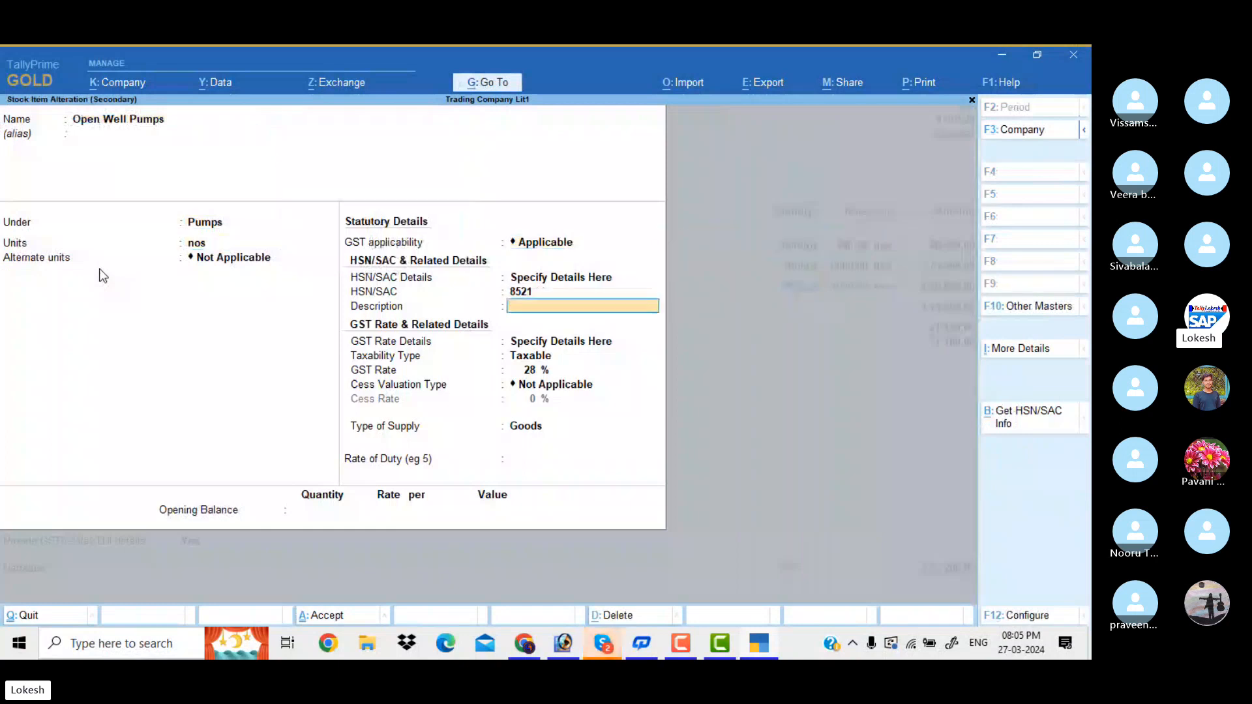
type("5")
key("Return")
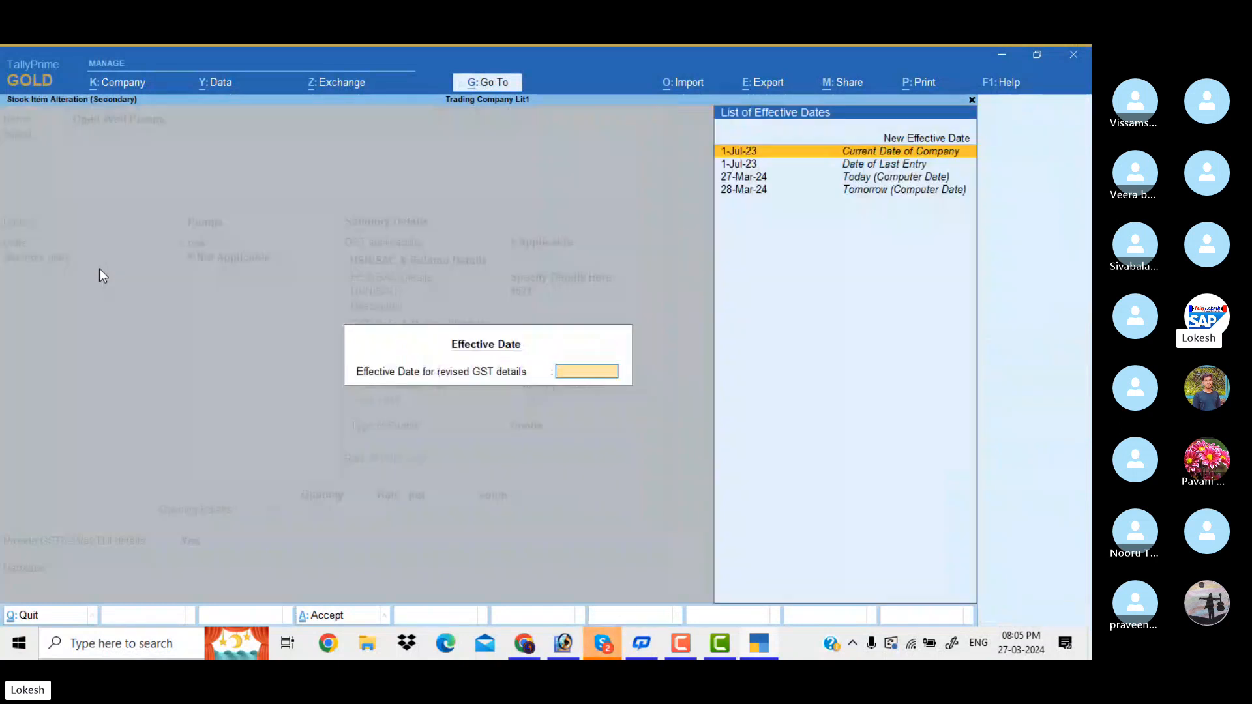
key("Return")
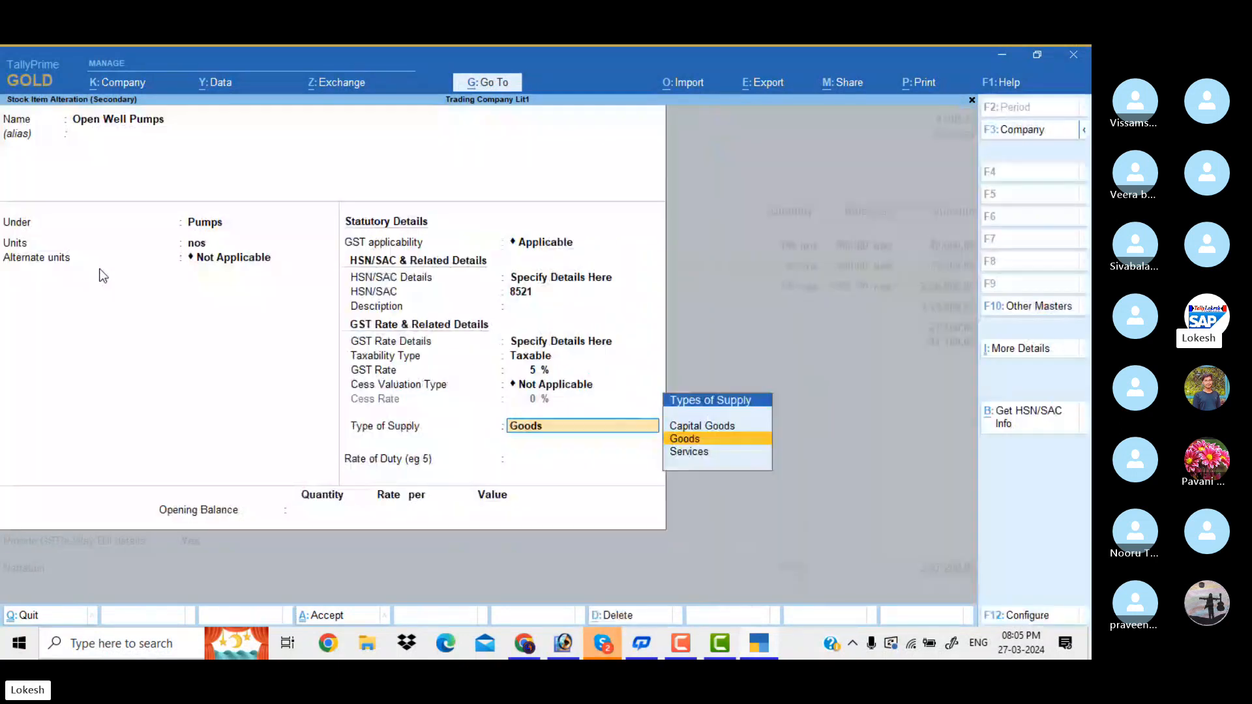
key("Return")
key("Return")
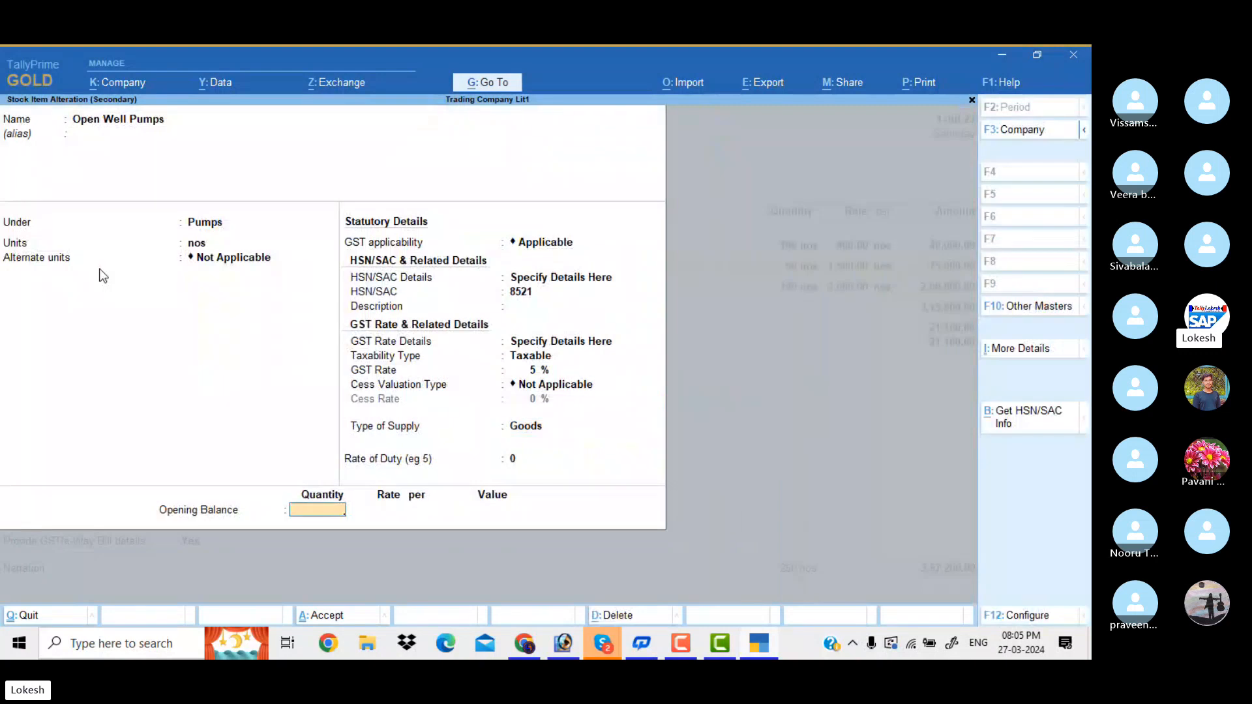
key("Return")
key("Return")
Set Provide GST/e-Way Bill details to No, leave the narration blank and save the purchase voucher
key("Return")
key("Return")
key("Return")
key("Return")
key("Return")
key("Return")
key("Return")
key("Return")
key("Return")
key("Return")
key("Return")
key("Return")
key("Return")
key("Return")
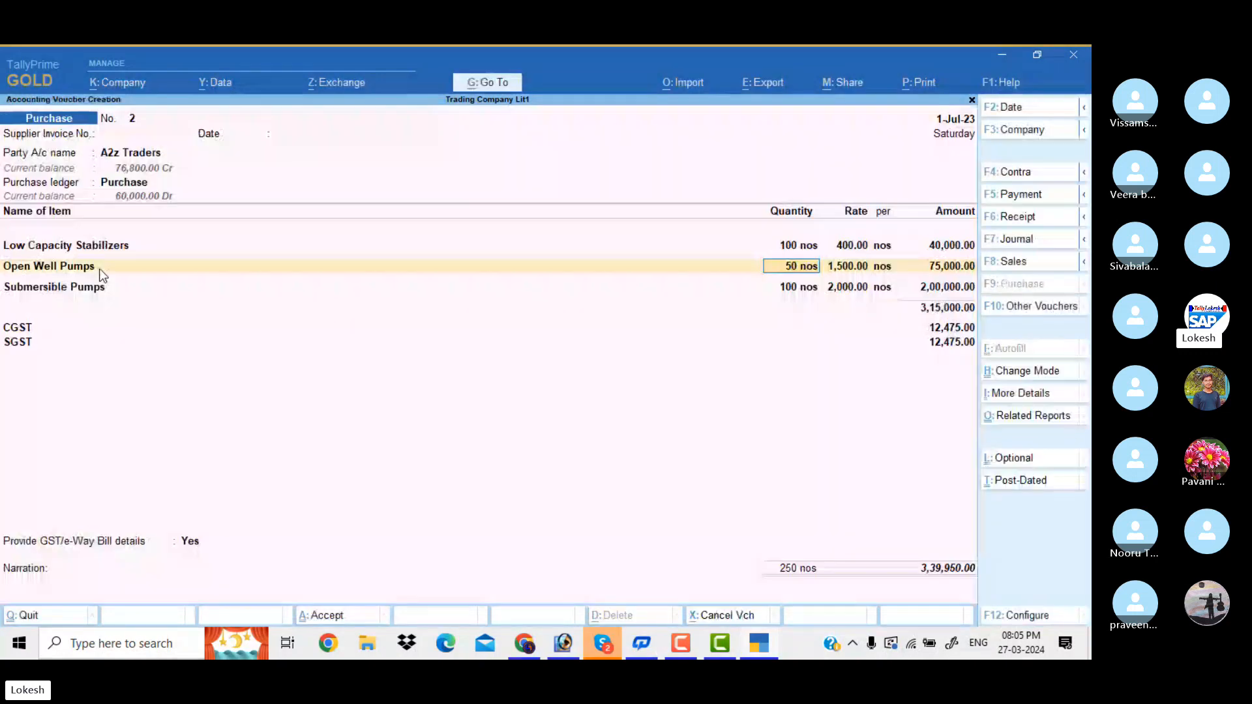
key("Return")
key("Return")
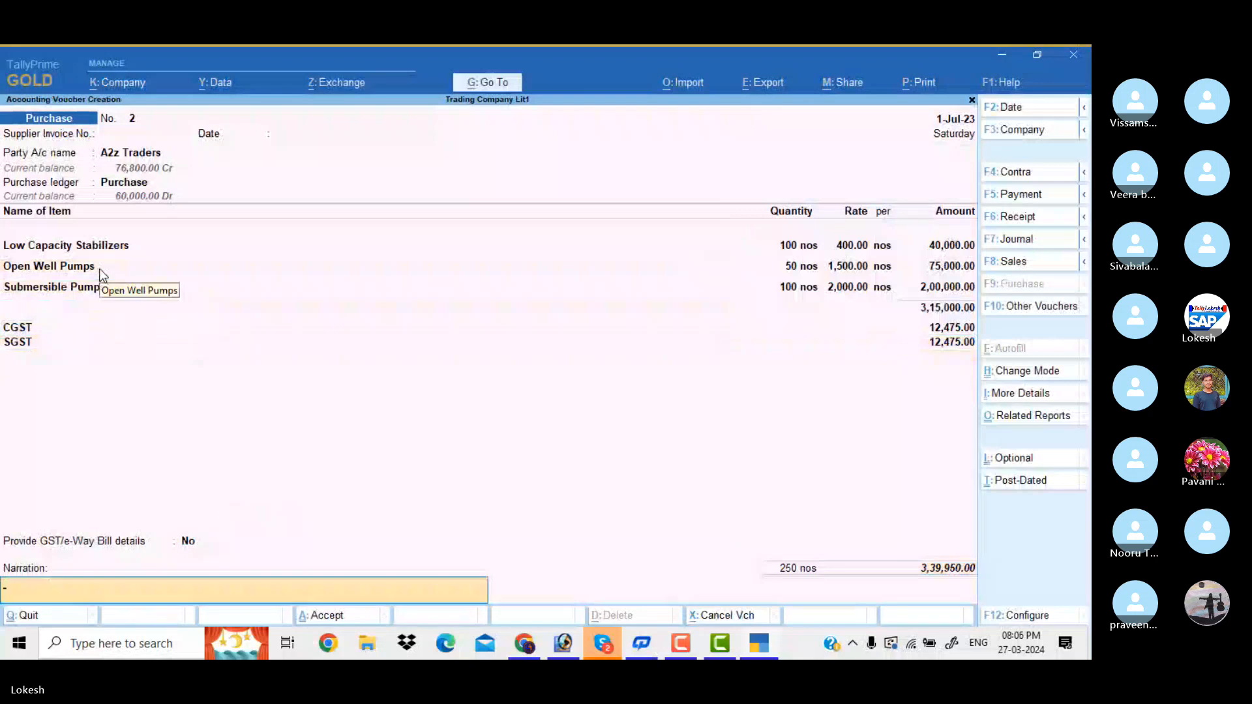
key("Return")
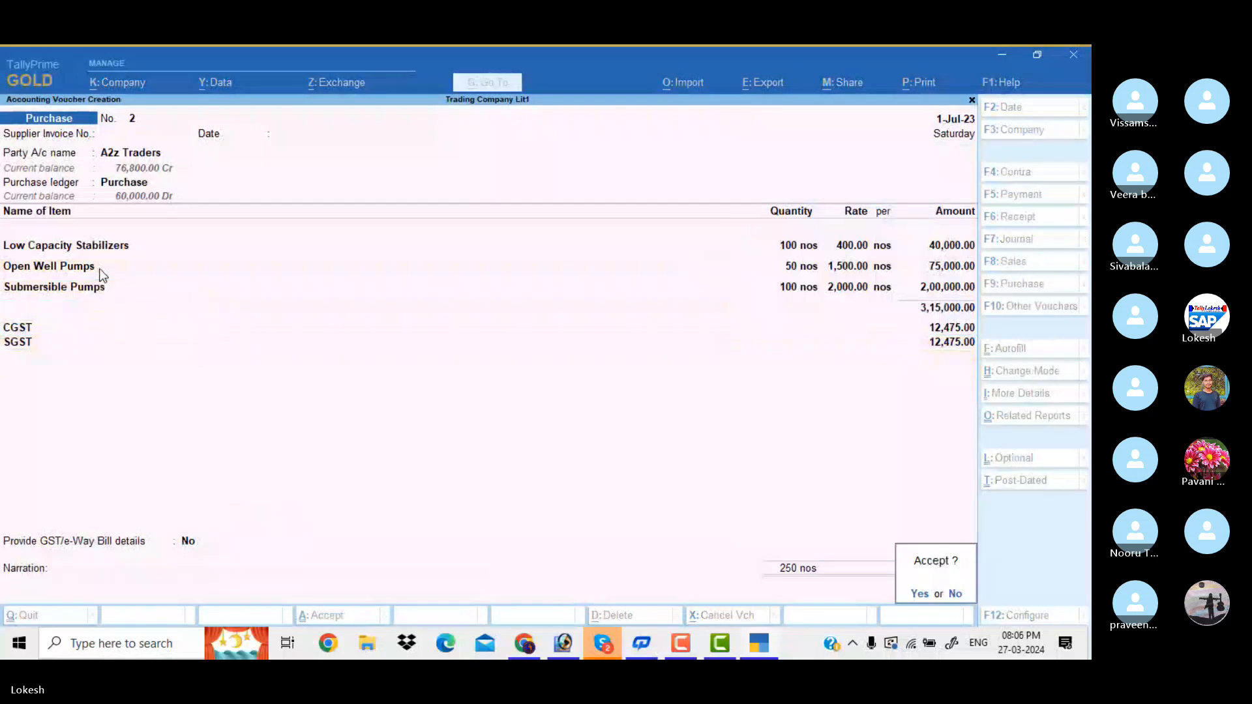
key("Return")
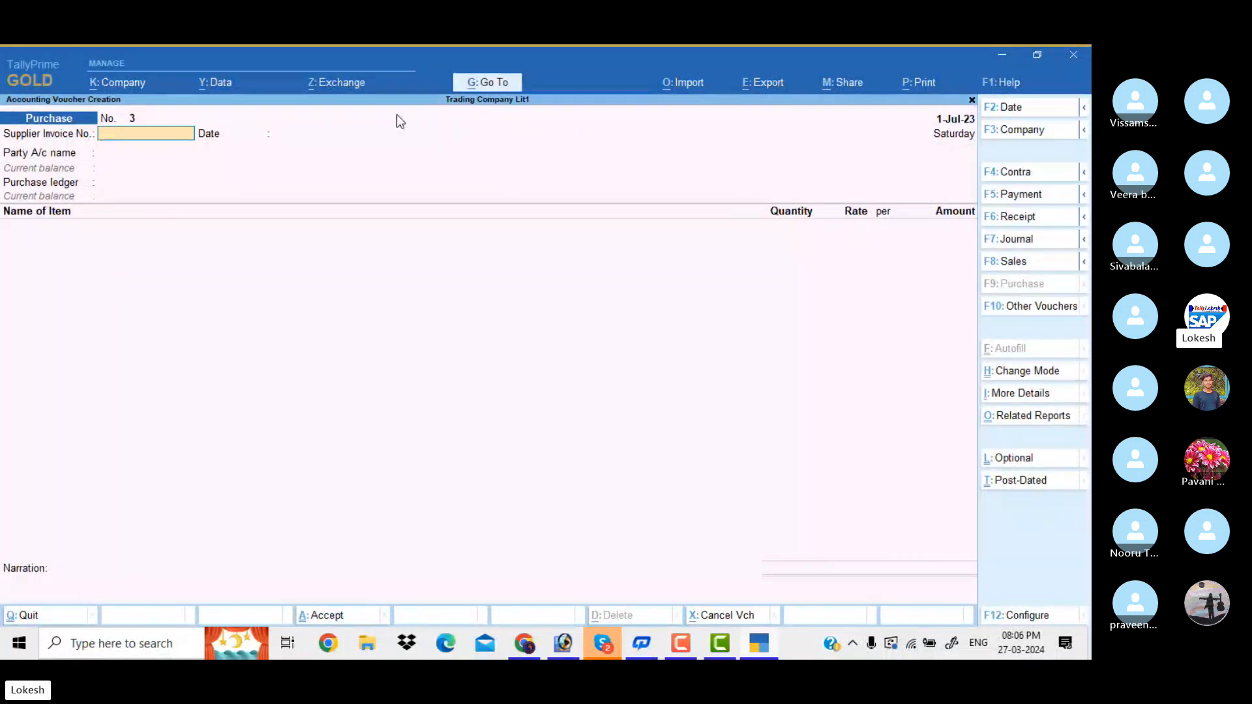
Start a contra voucher and credit the Cash ledger with 10000
left_click(1017, 172)
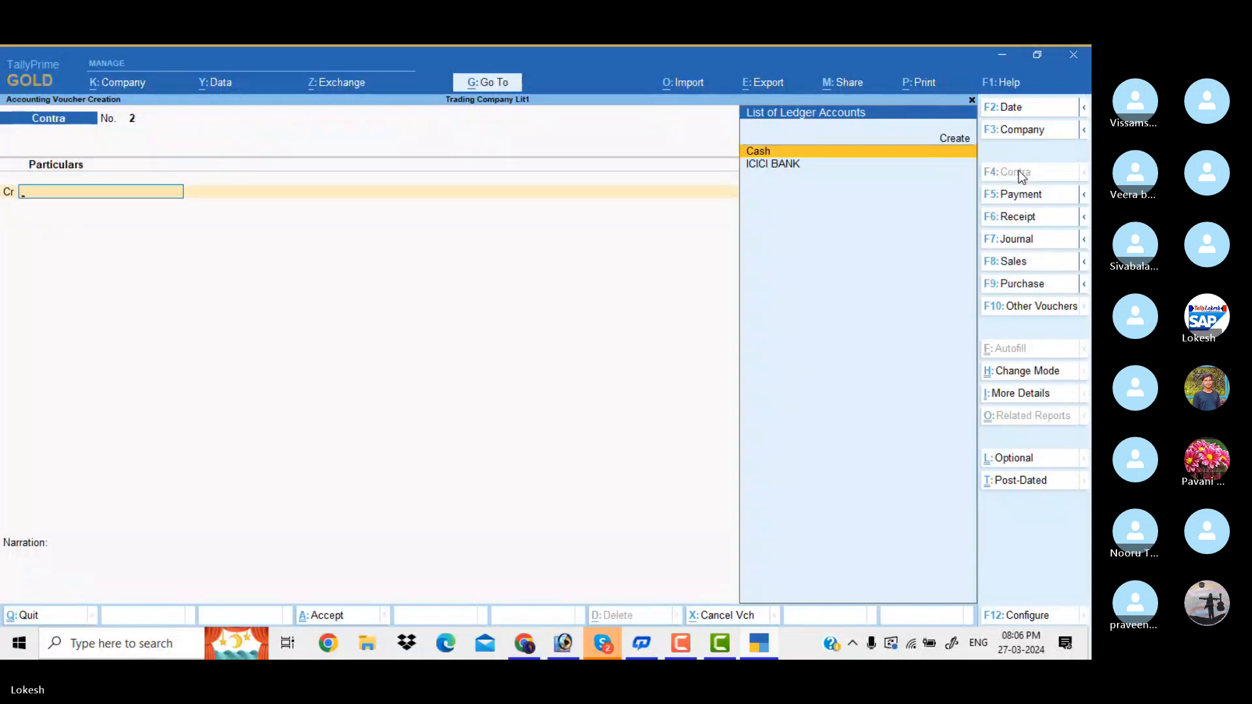
key("Return")
type("10000")
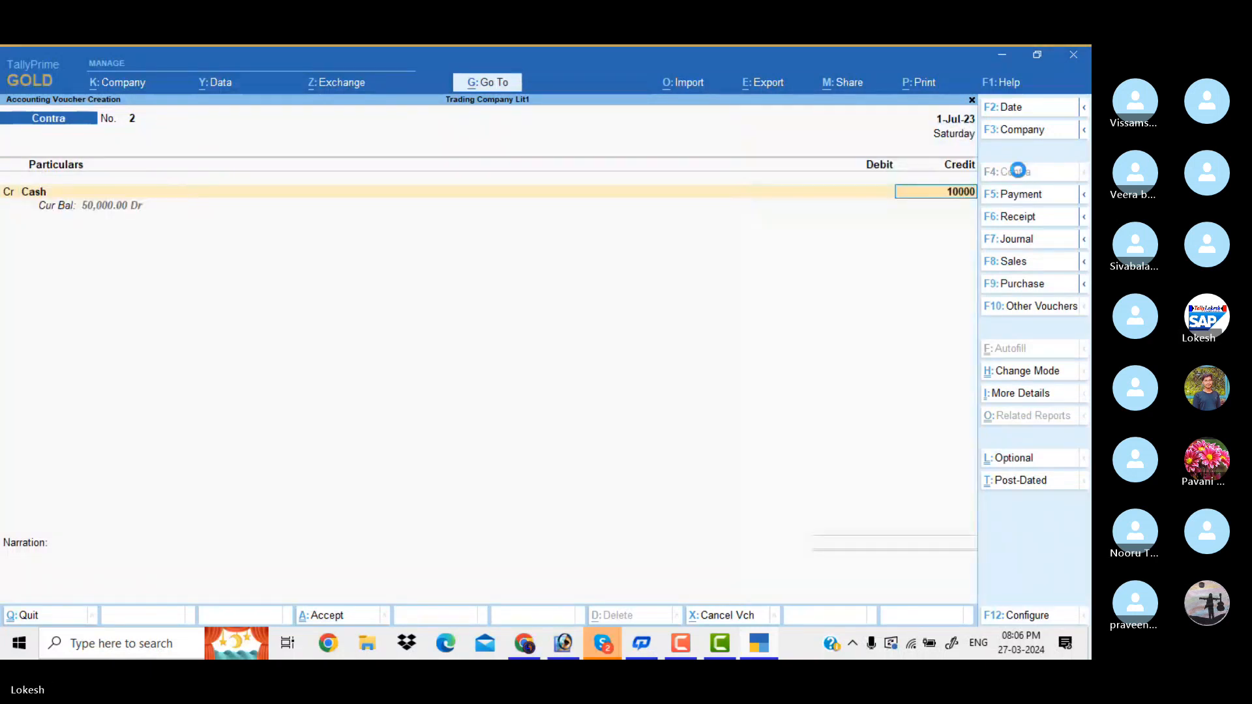
key("Return")
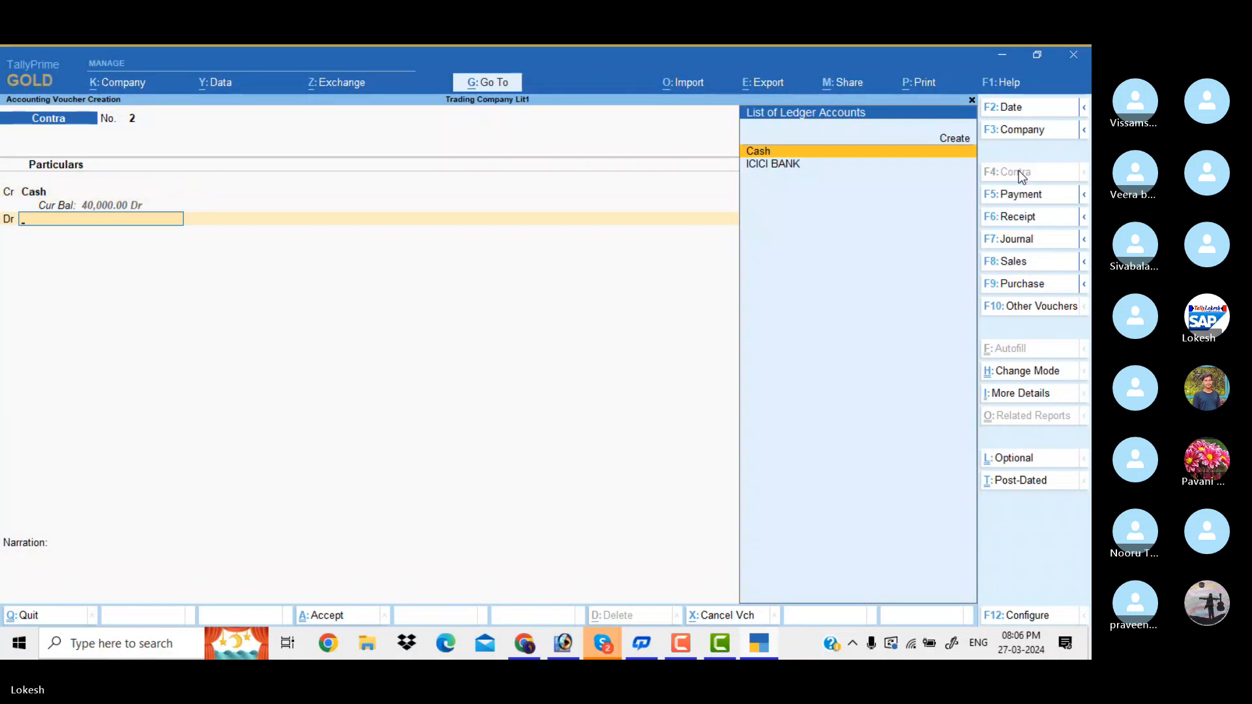
Create a Petty Cash ledger under the Cash-in-Hand group for the contra voucher's debit line
key("alt+c")
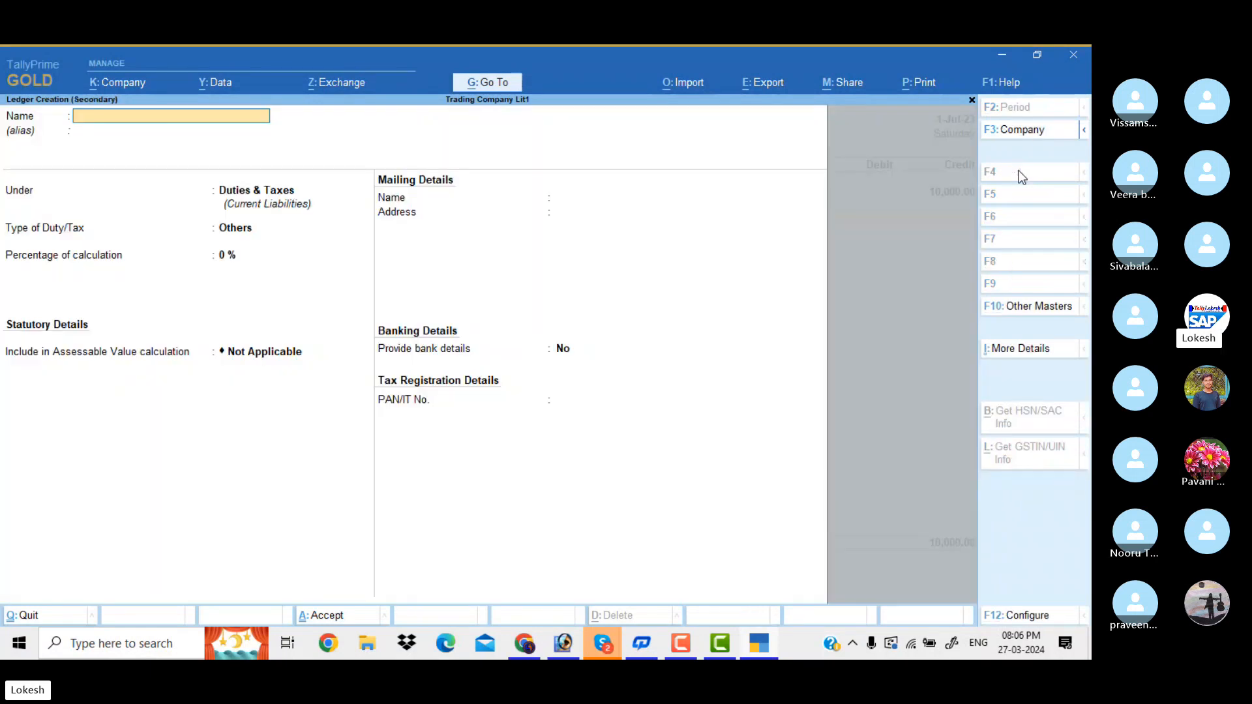
type("Petty Cash")
key("Return")
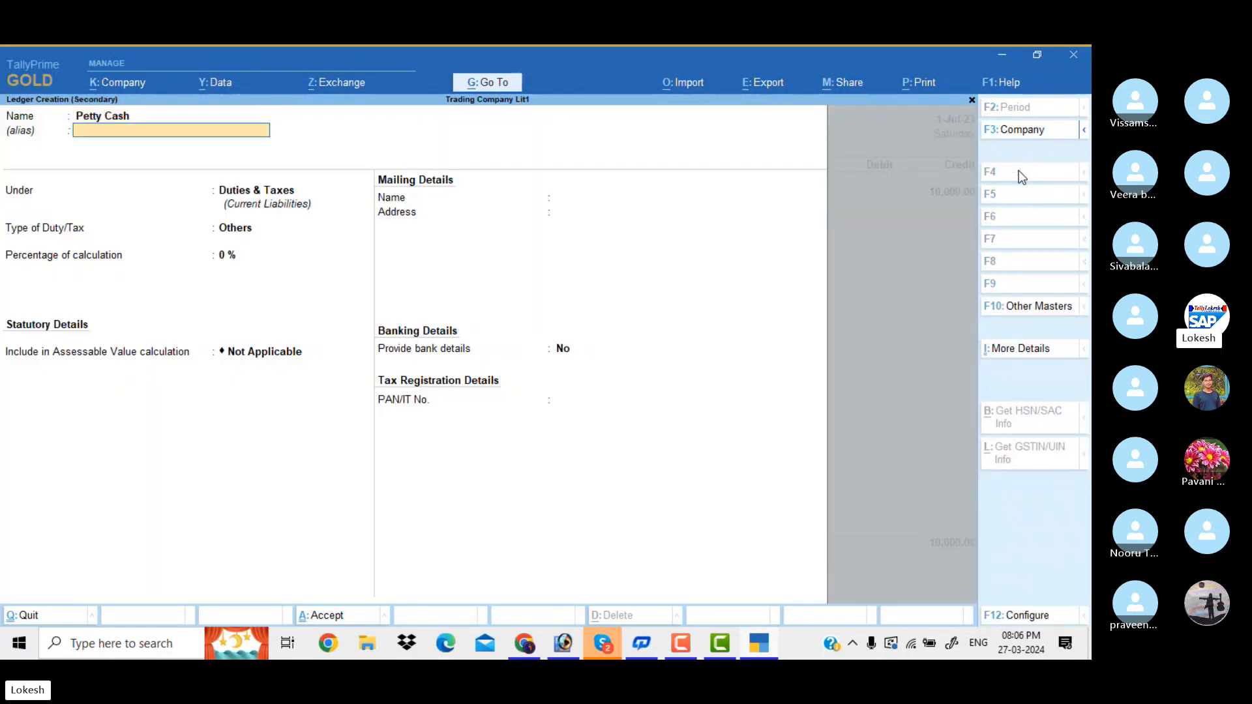
key("Return")
type("Cas")
key("Return")
key("Return")
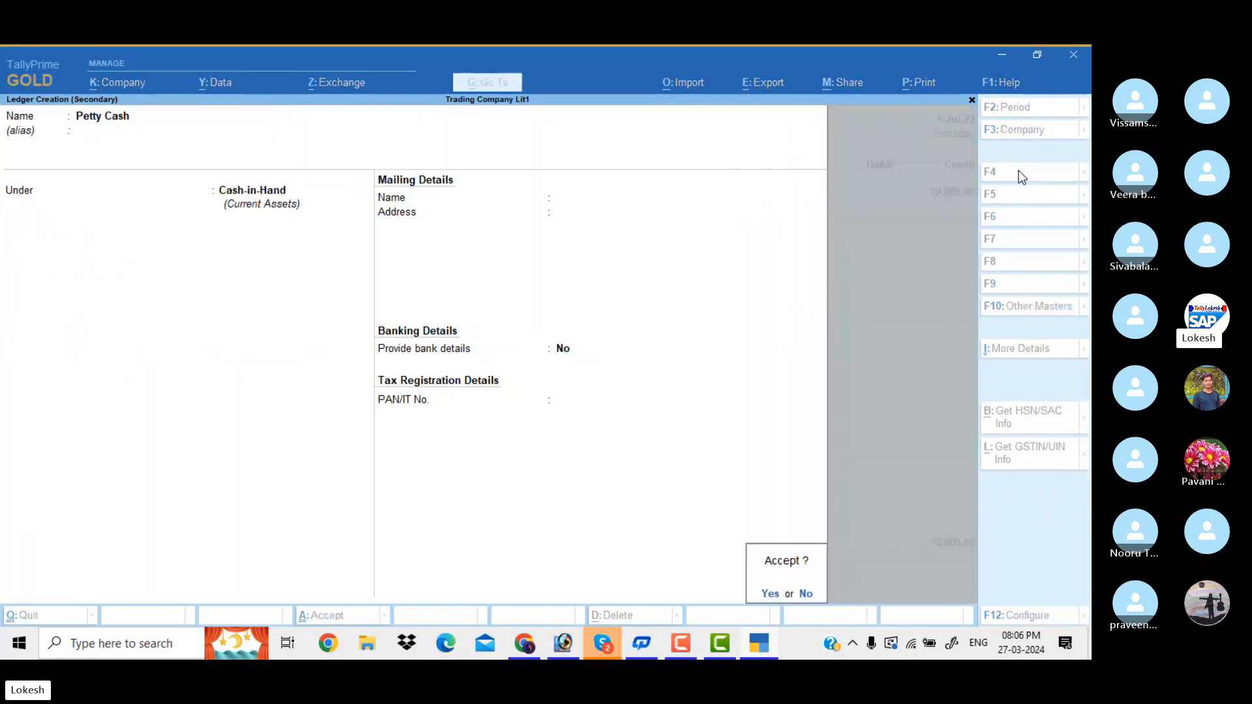
key("Return")
Debit Petty Cash with 10,000, leave the narration blank and save the contra voucher
key("Return")
key("Return")
key("Return")
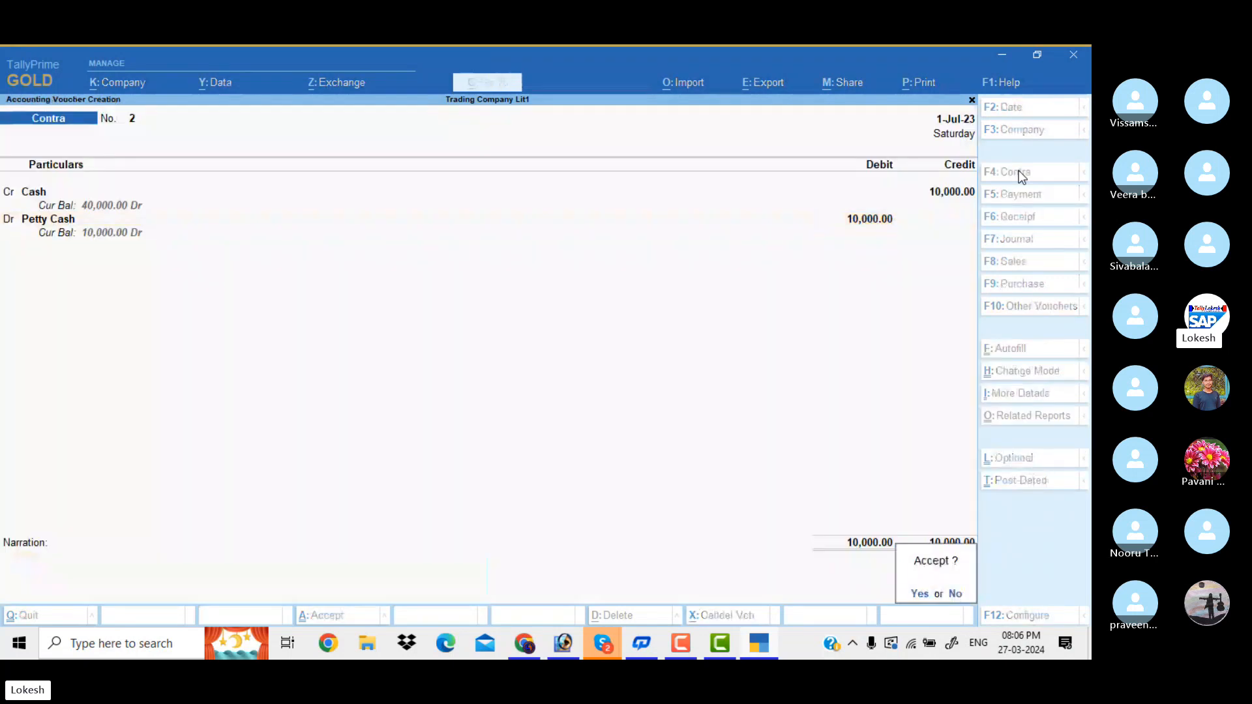
key("Return")
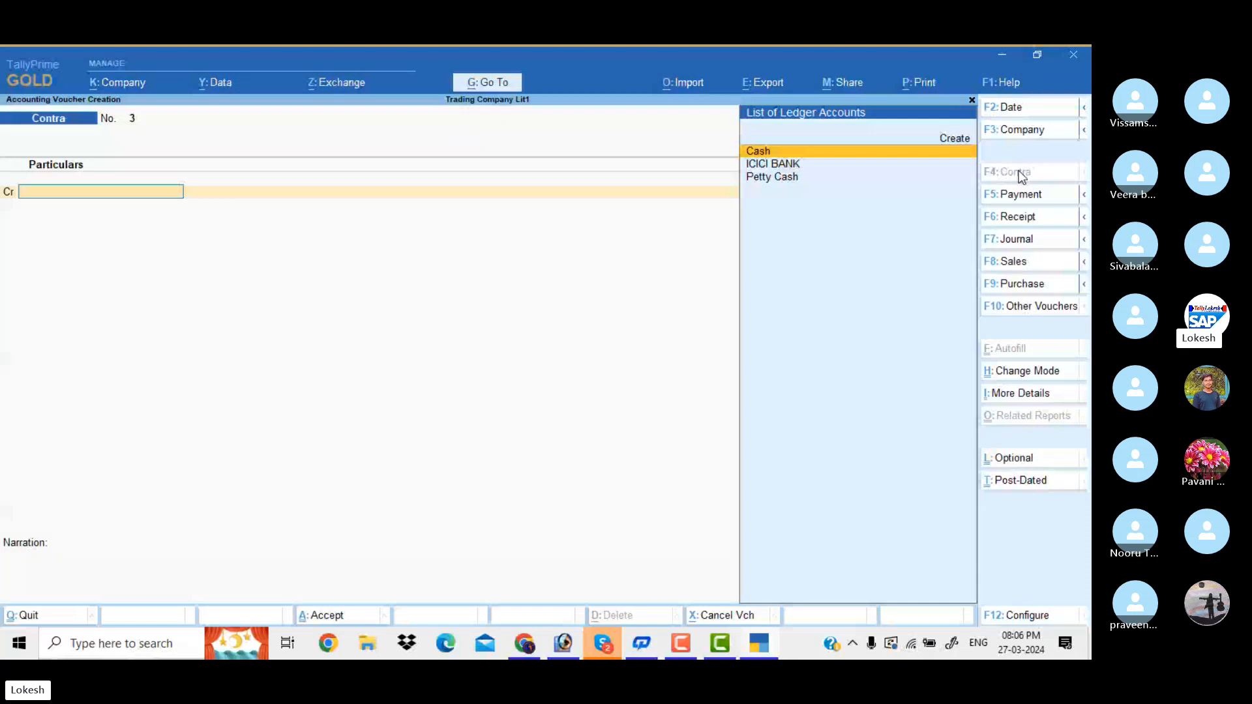
Start a payment voucher and create a Drawings ledger under the Capital Account group for its debit line
left_click(1045, 195)
key("alt+c")
type("Drawings")
key("Return")
key("Return")
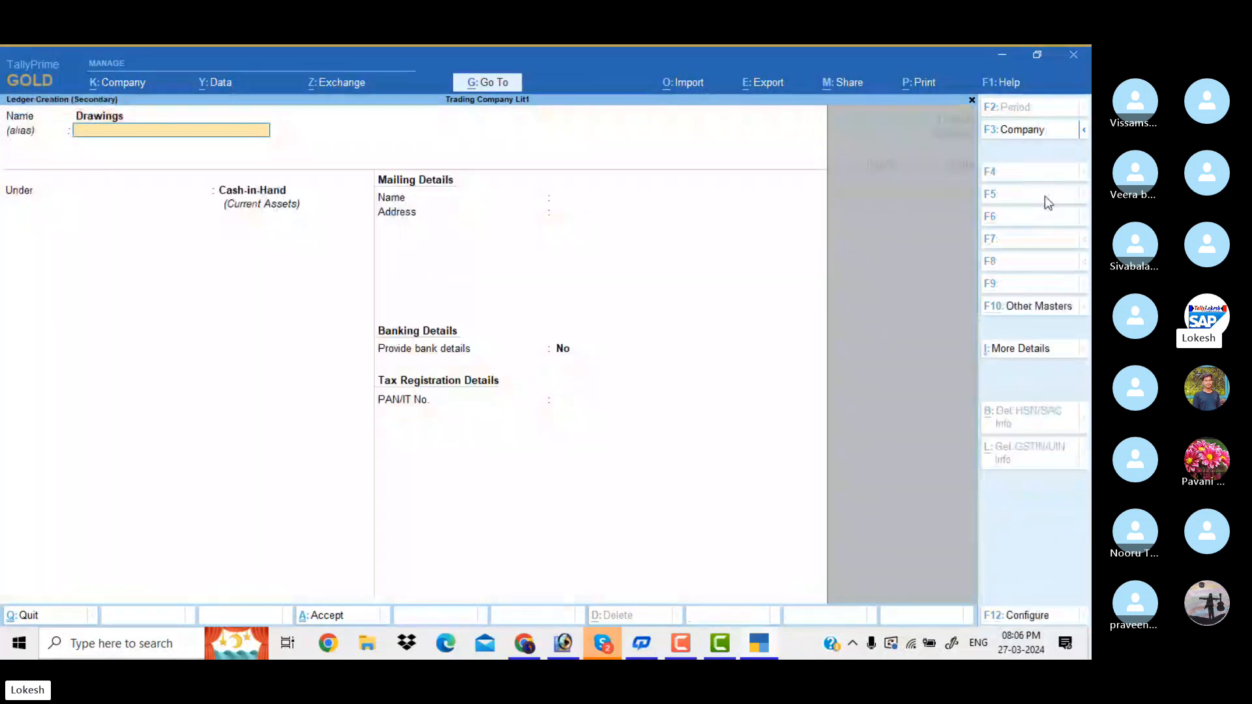
type("Ca")
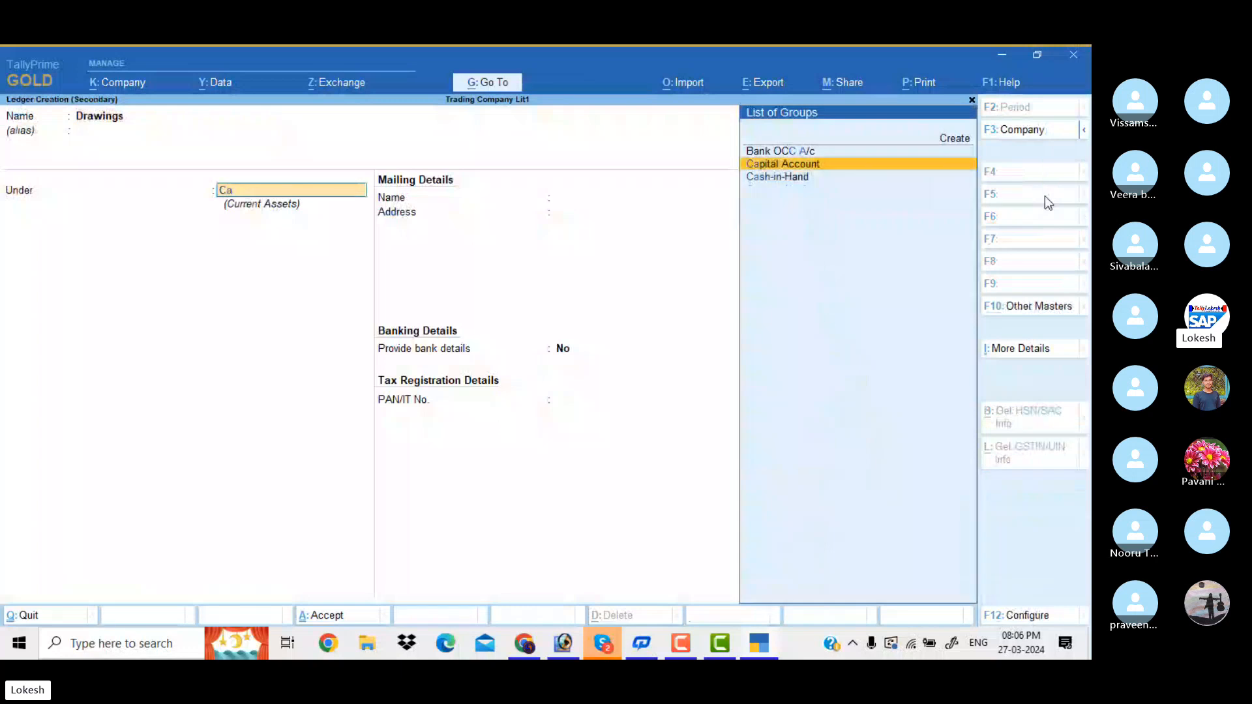
key("Return")
key("ctrl+a")
Debit Drawings with 5000, credit Cash with the same amount and save the payment voucher
type("5000")
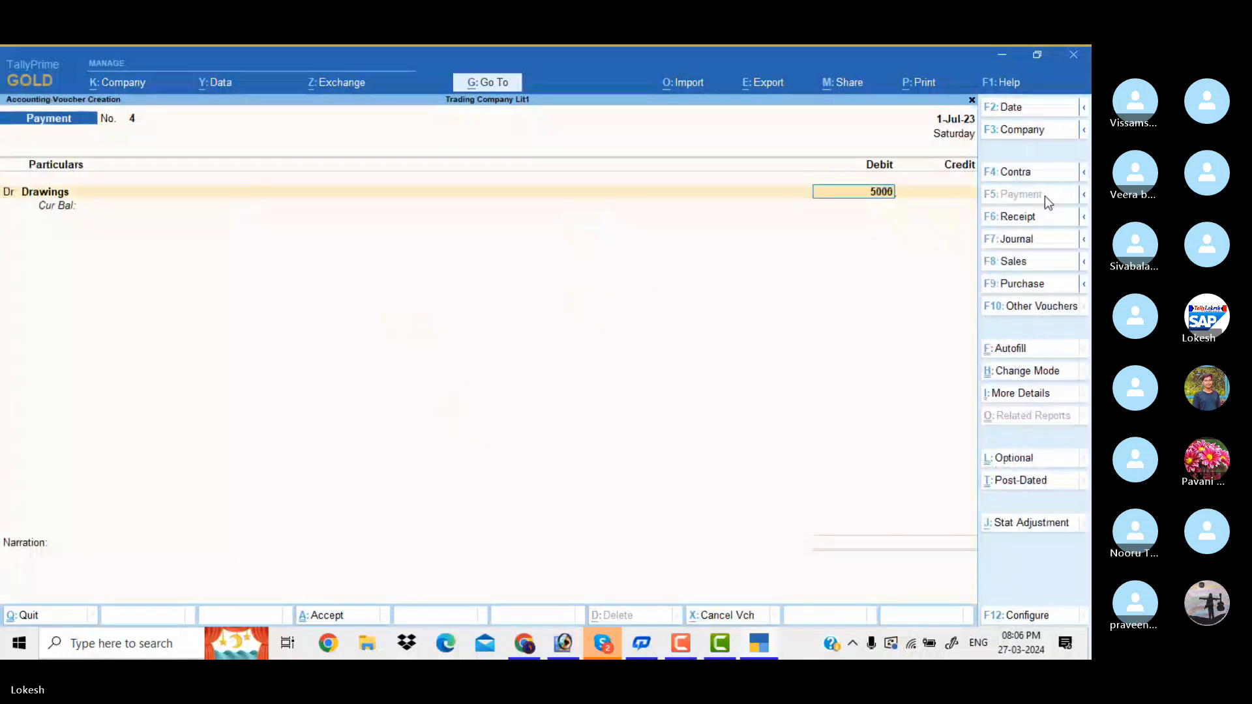
key("Return")
type("Cas")
key("Return")
key("Return")
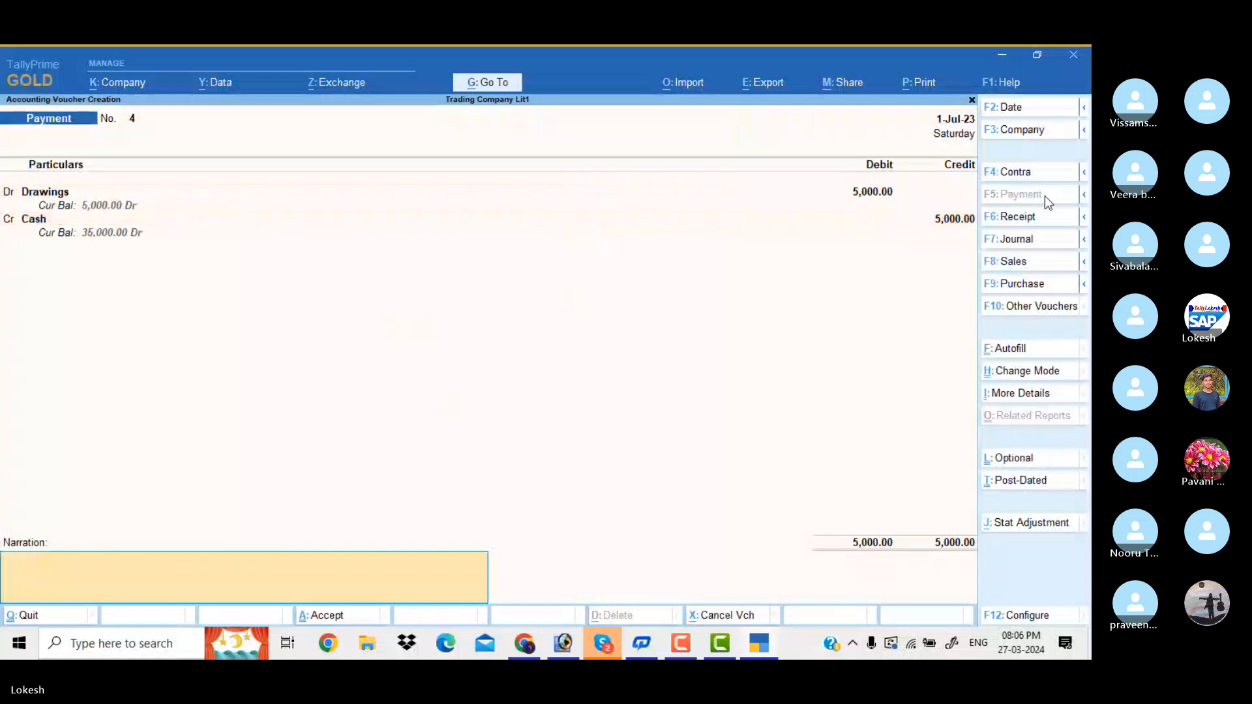
key("Return")
key("Return")
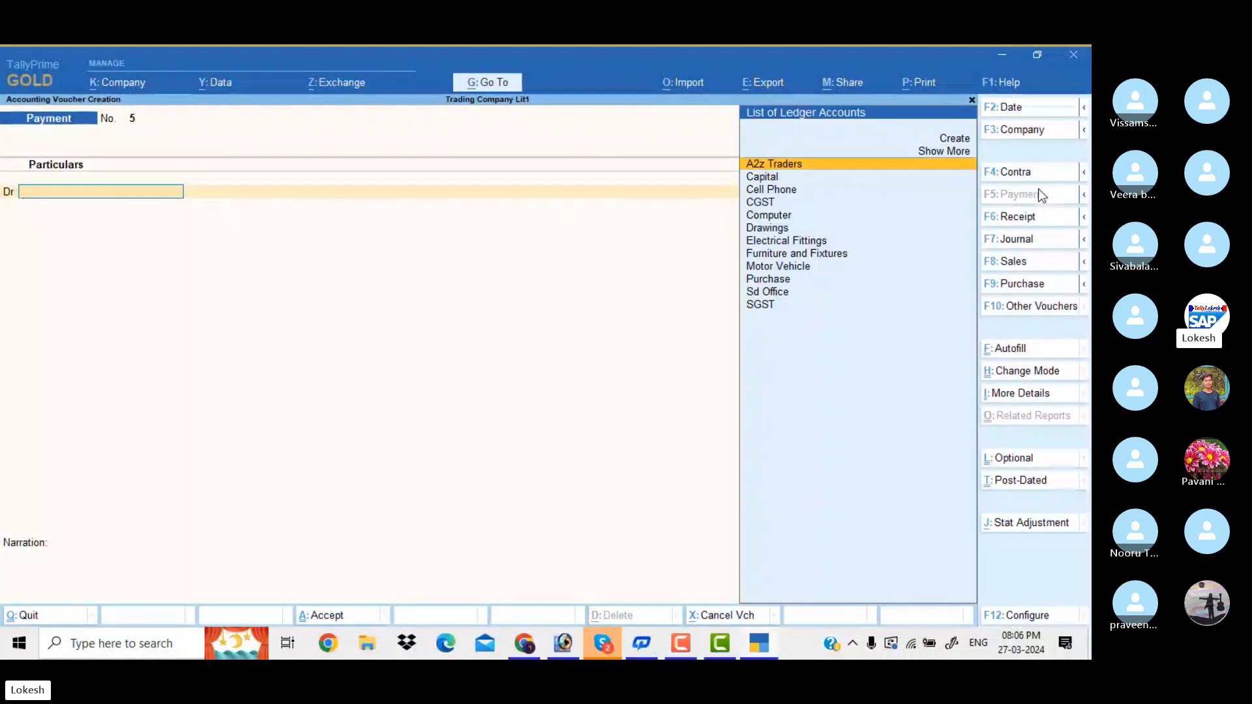
Create a Carriage Inwards ledger under the Direct Expenses group for the debit line of a new payment voucher
key("alt+c")
type("Carriage")
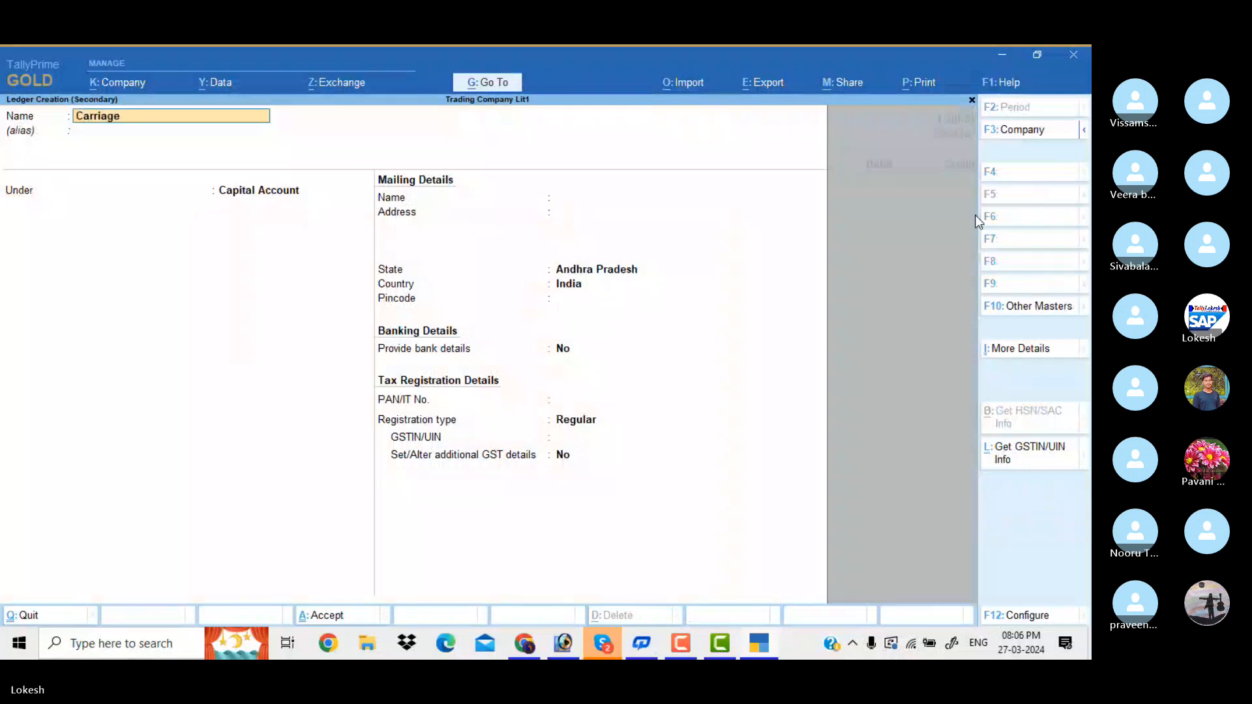
type(" Inwards")
key("Return")
key("Return")
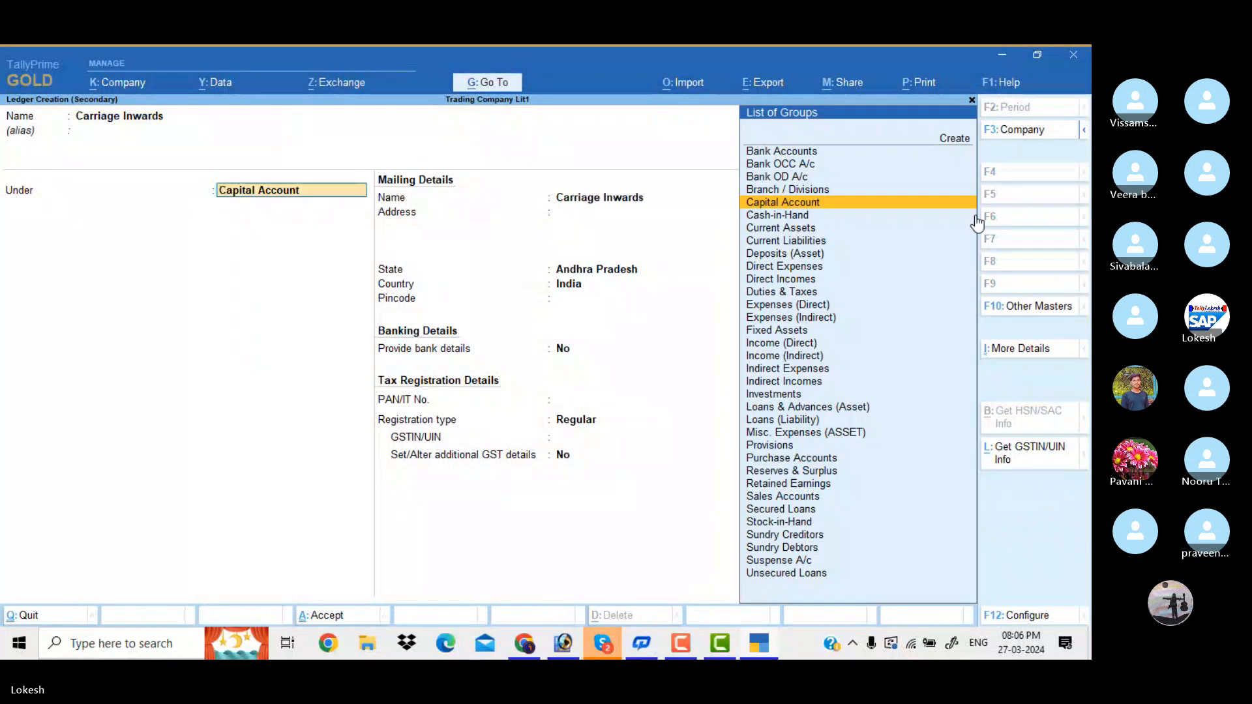
type("Dir")
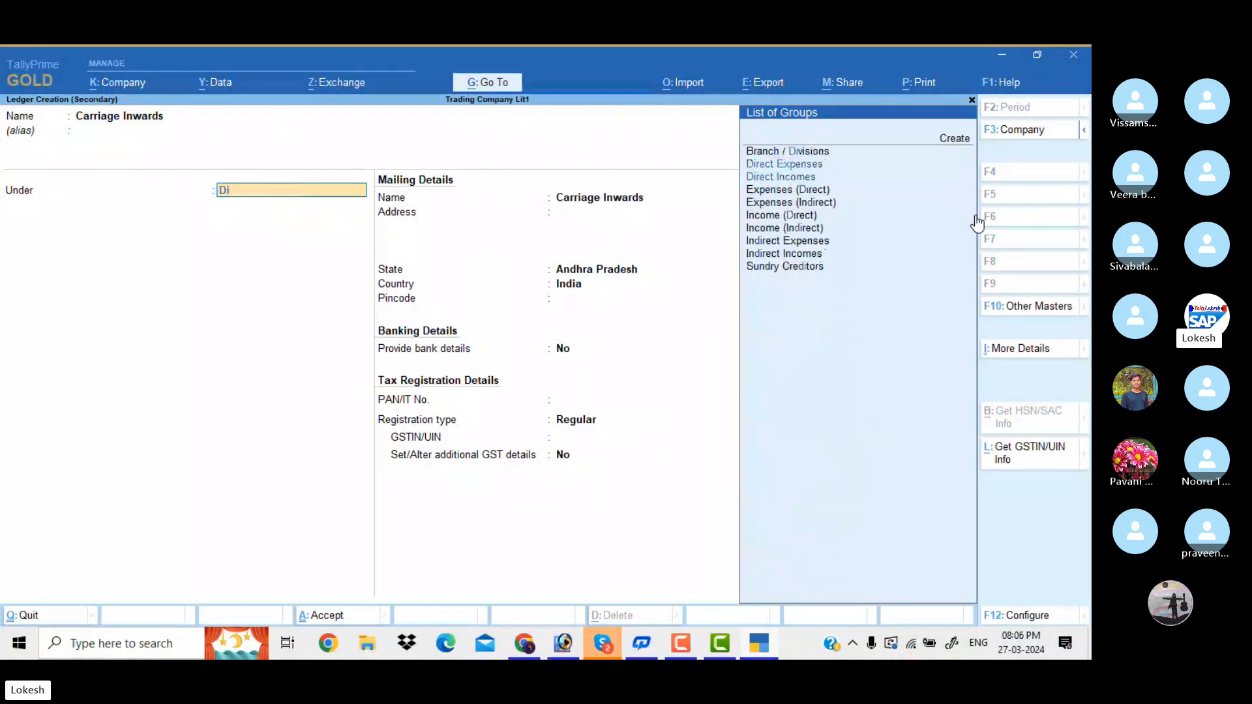
key("Return")
key("Return")
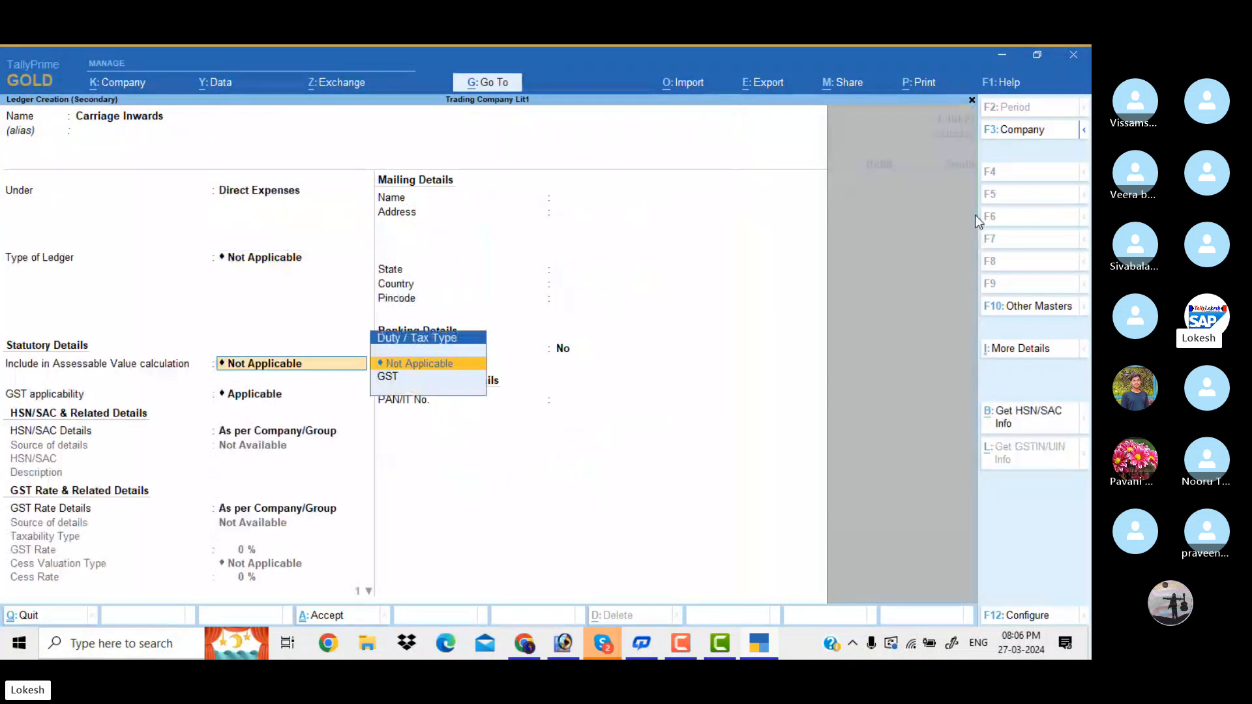
key("ctrl+a")
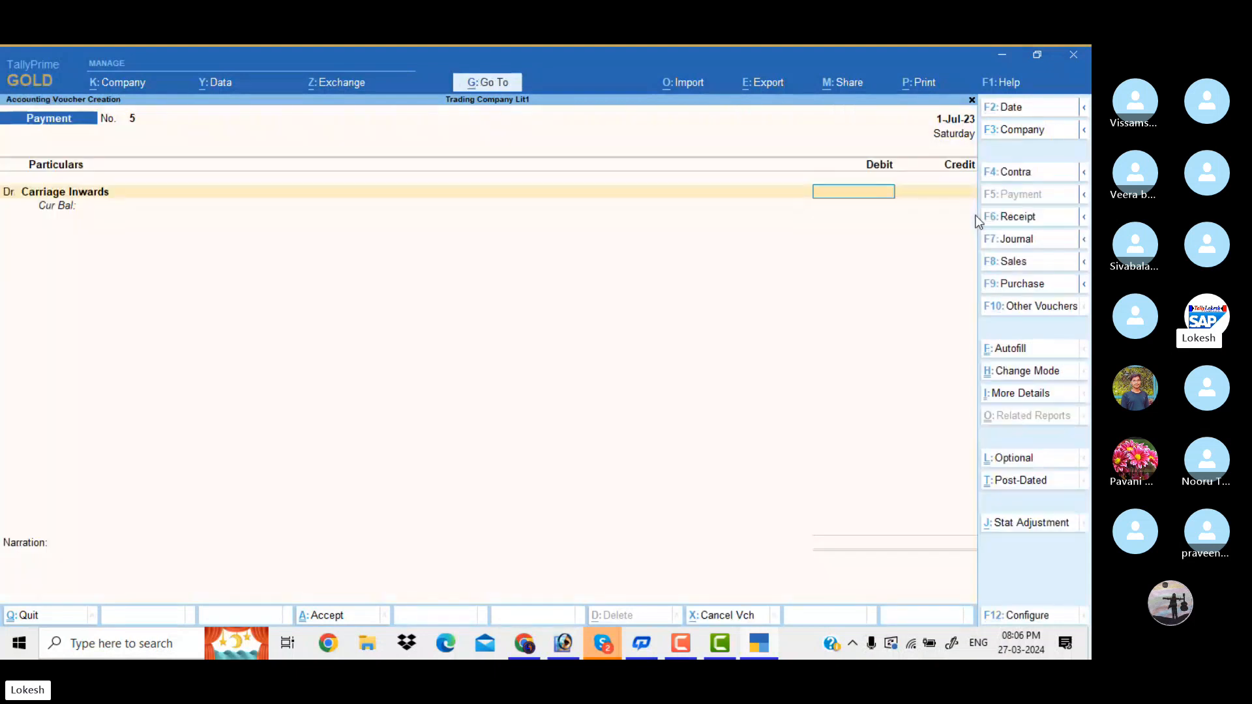
Debit Carriage Inwards with 500, credit Cash with the same amount and save the payment voucher without a narration
type("500")
key("Return")
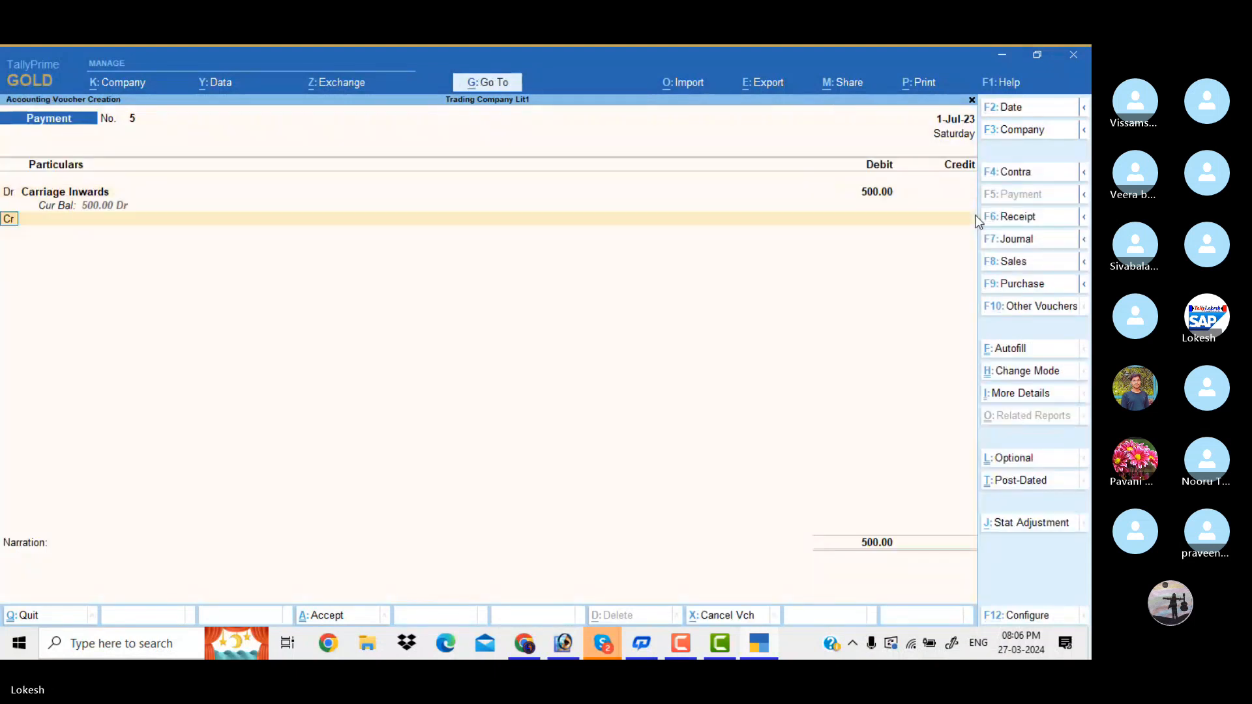
key("Return")
key("Return")
key("Return")
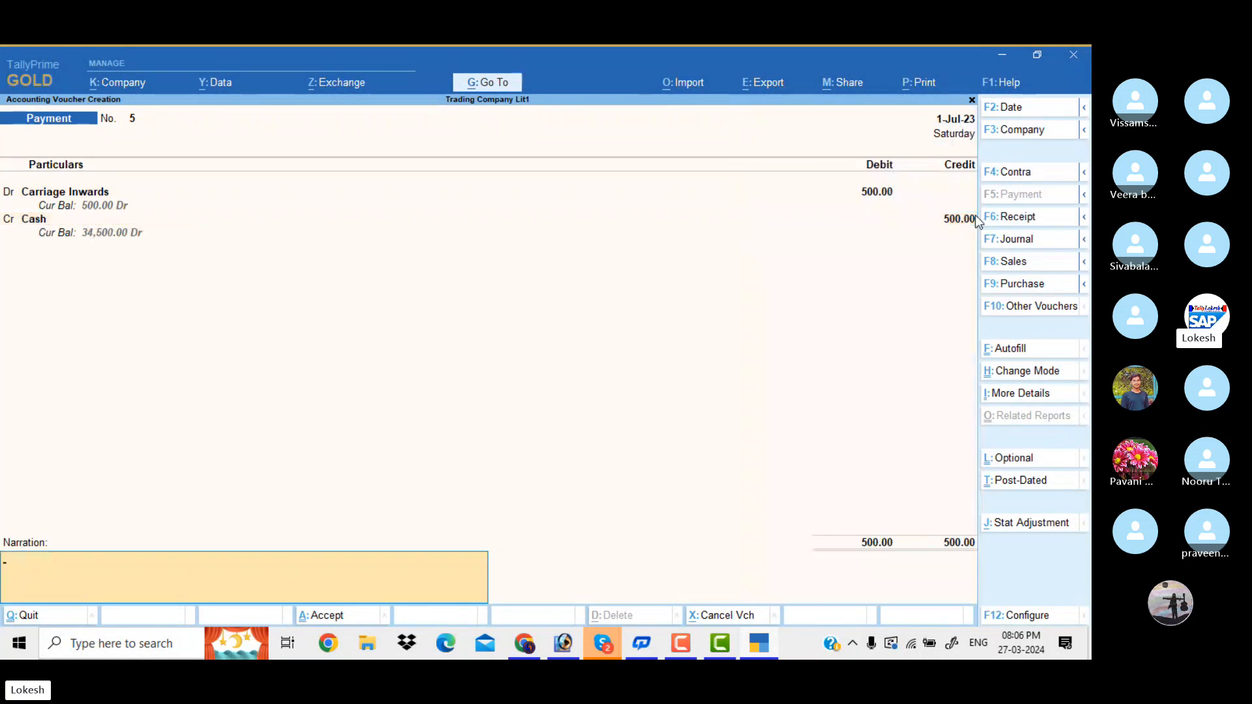
key("Return")
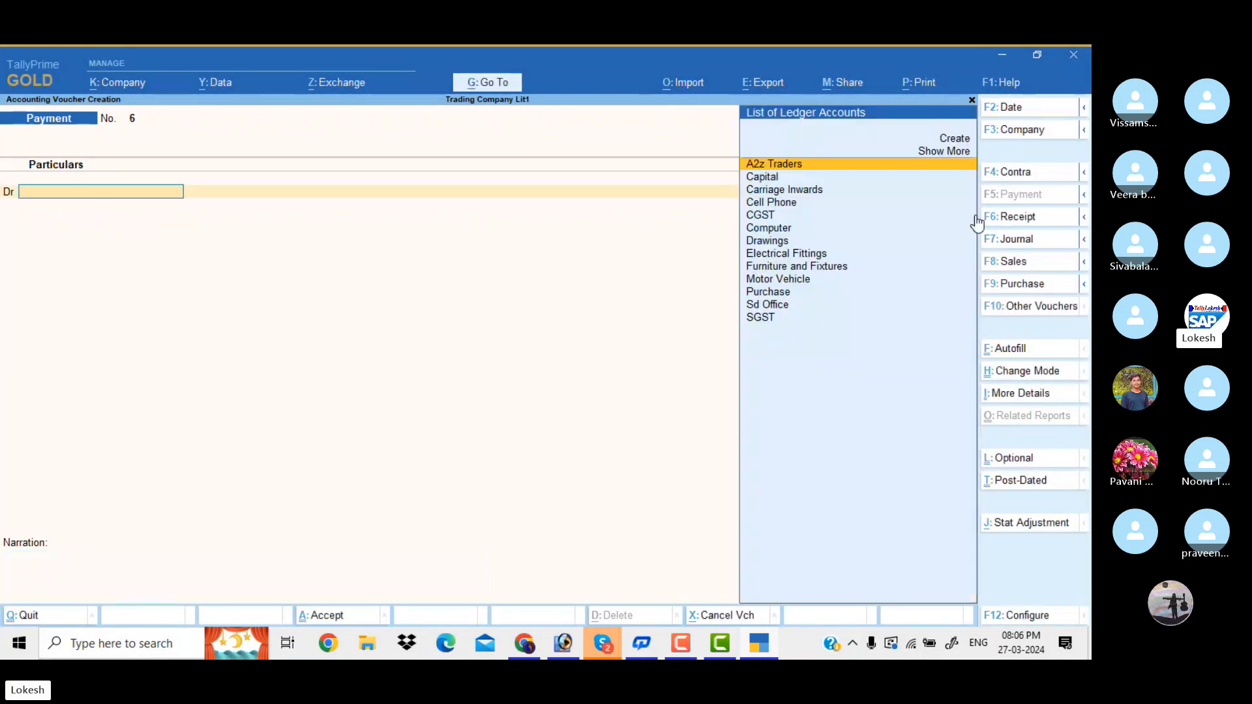
Create a Land ledger under the Fixed Assets group for the debit line of a new payment voucher
key("alt")
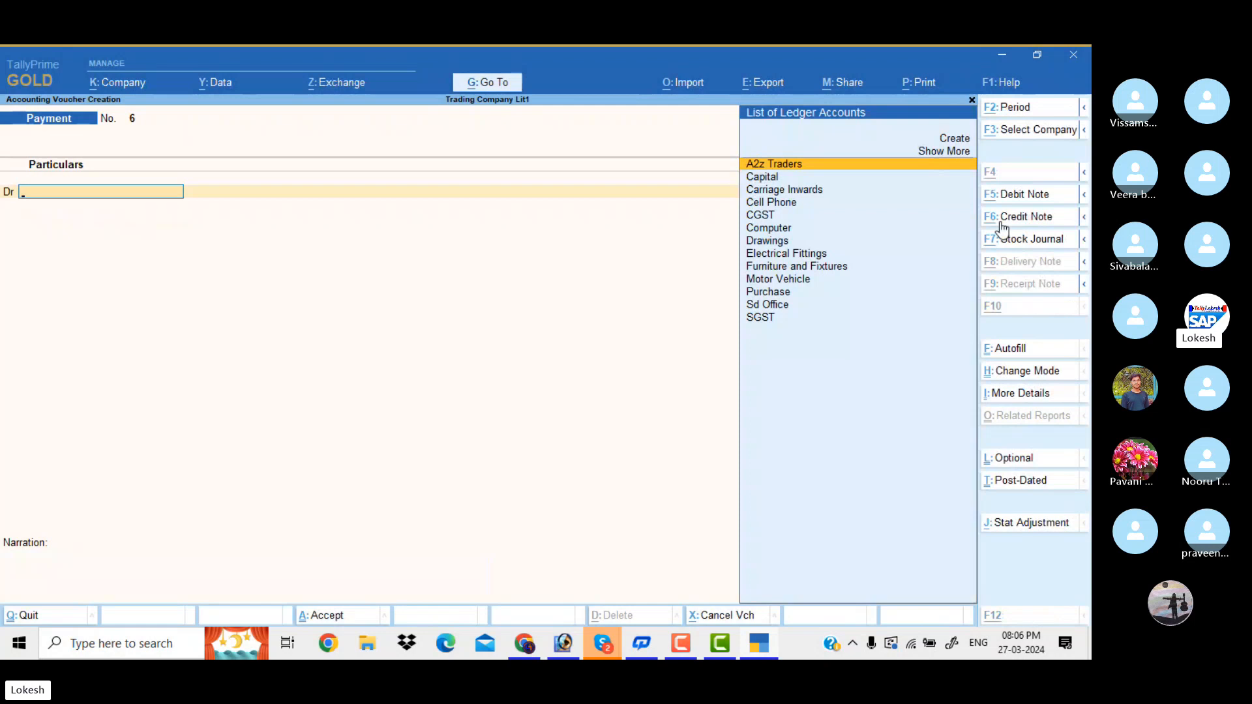
key("alt+c")
type("Land")
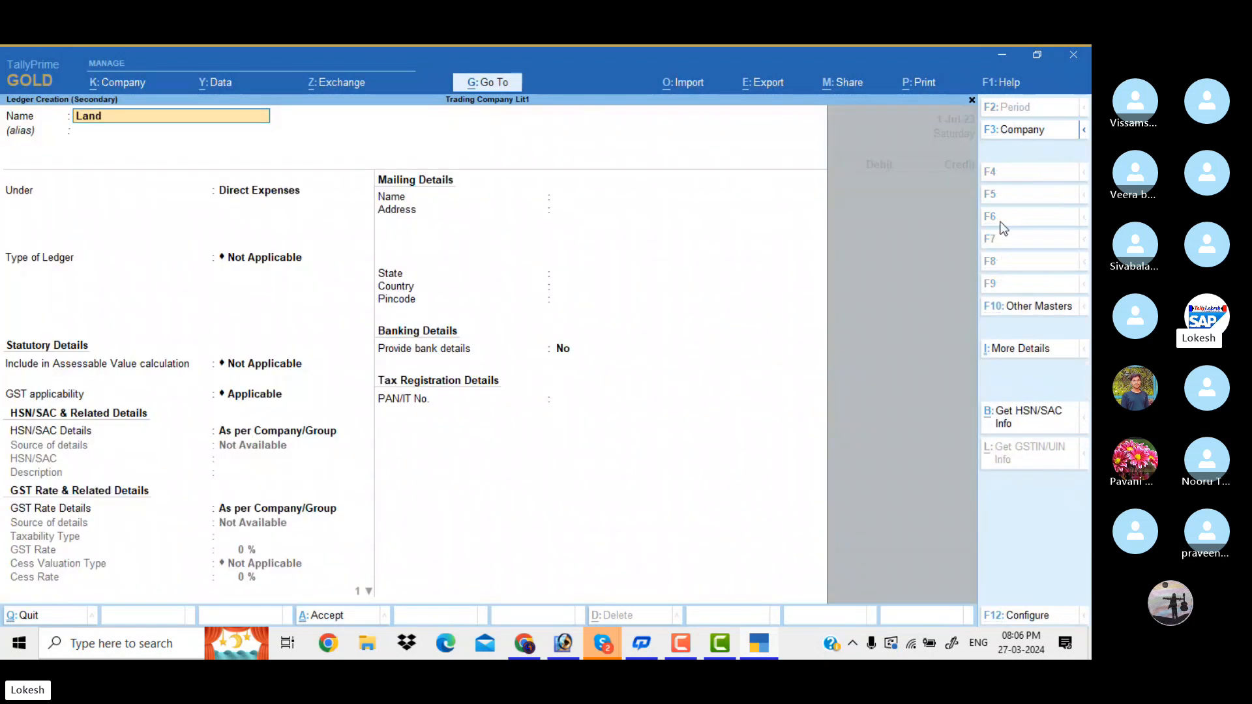
key("Return")
key("Return")
type("f")
key("Return")
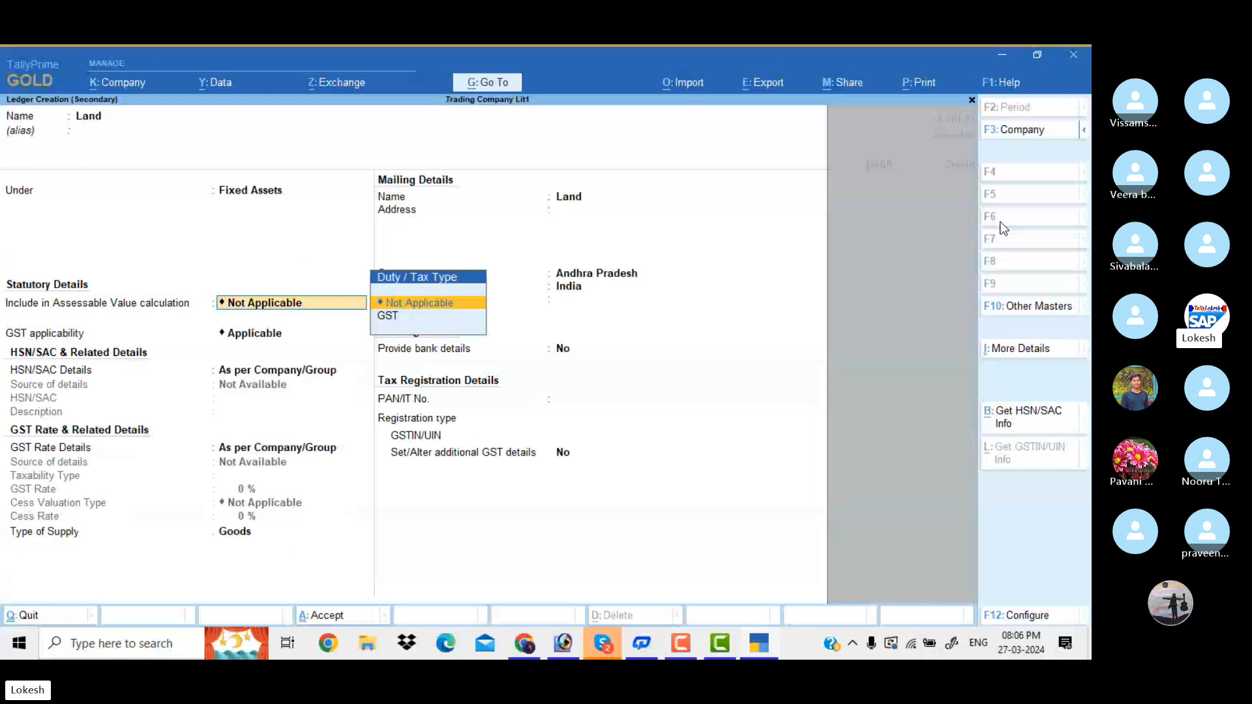
key("ctrl+a")
Debit Land with 1,00,000, credit ICICI BANK with the same amount, save the payment voucher and leave voucher entry
type("100000")
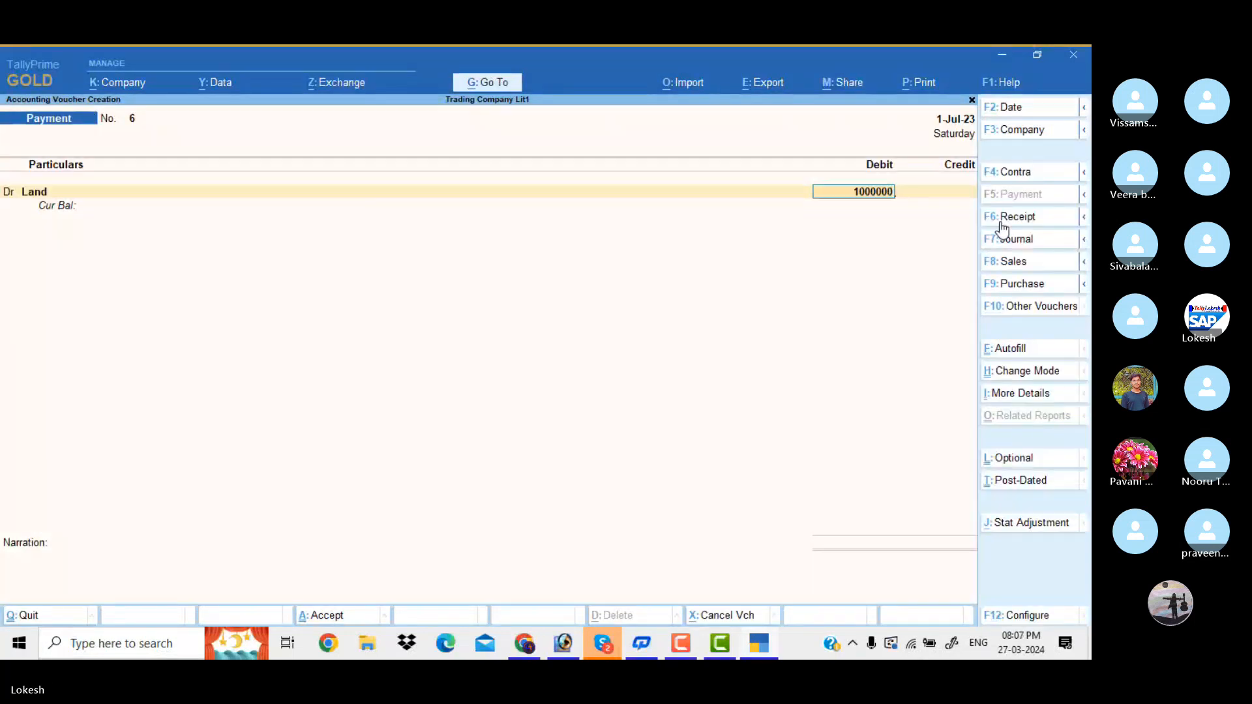
key("Return")
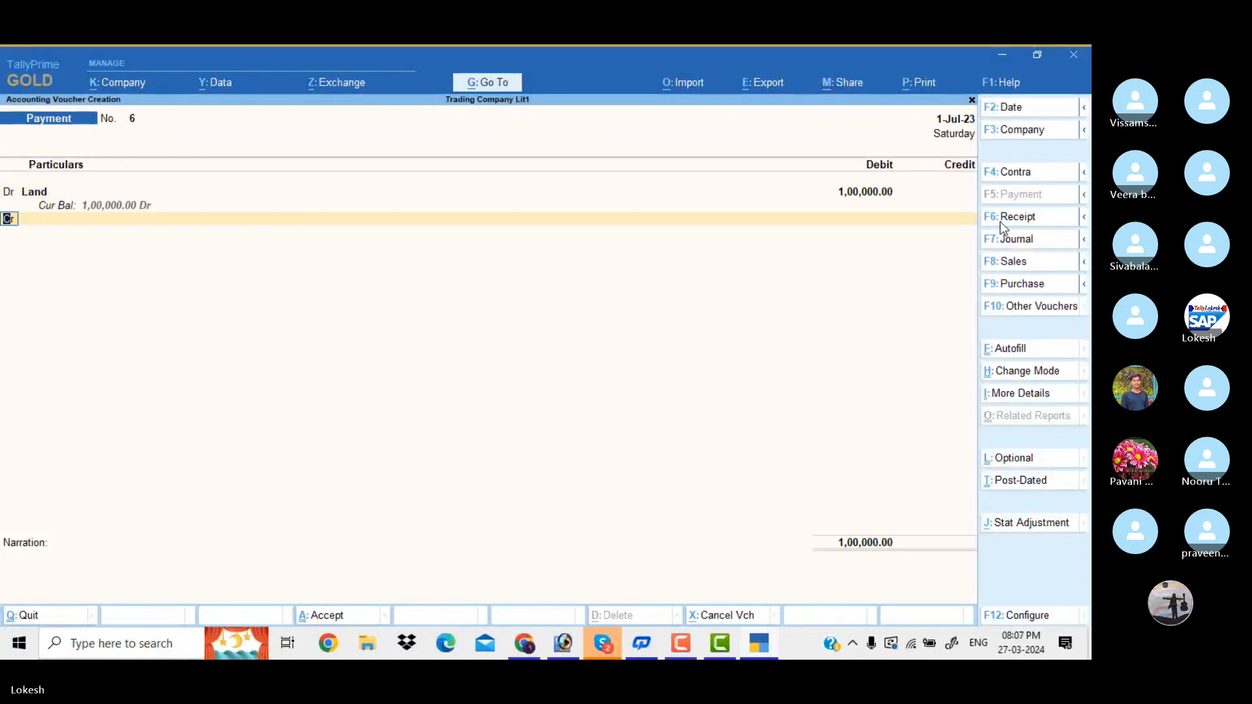
key("Return")
type("i")
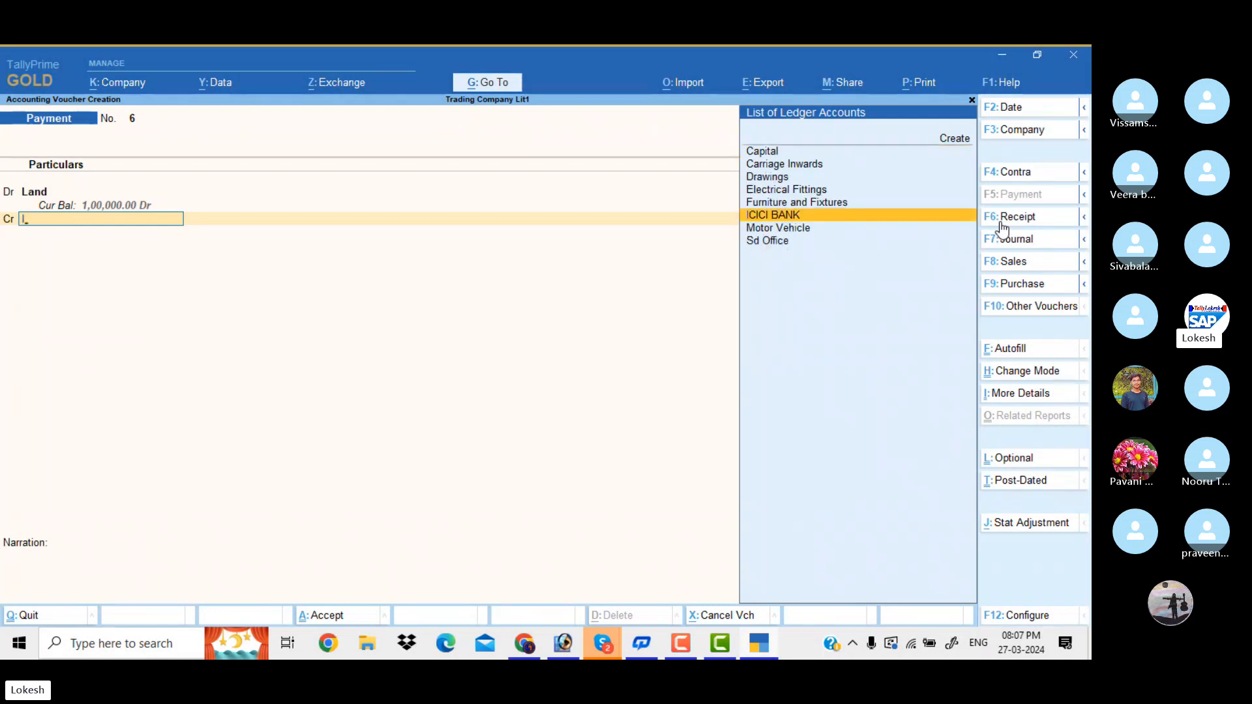
key("Return")
key("Return")
key("Return")
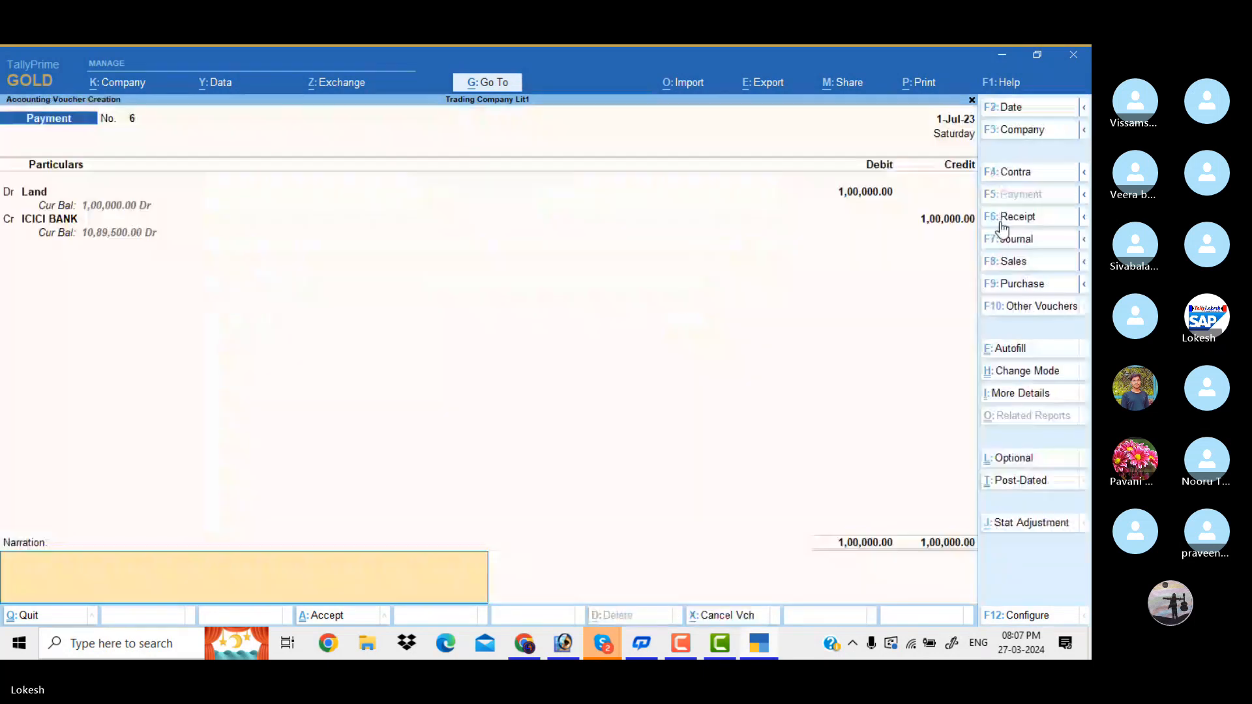
key("Return")
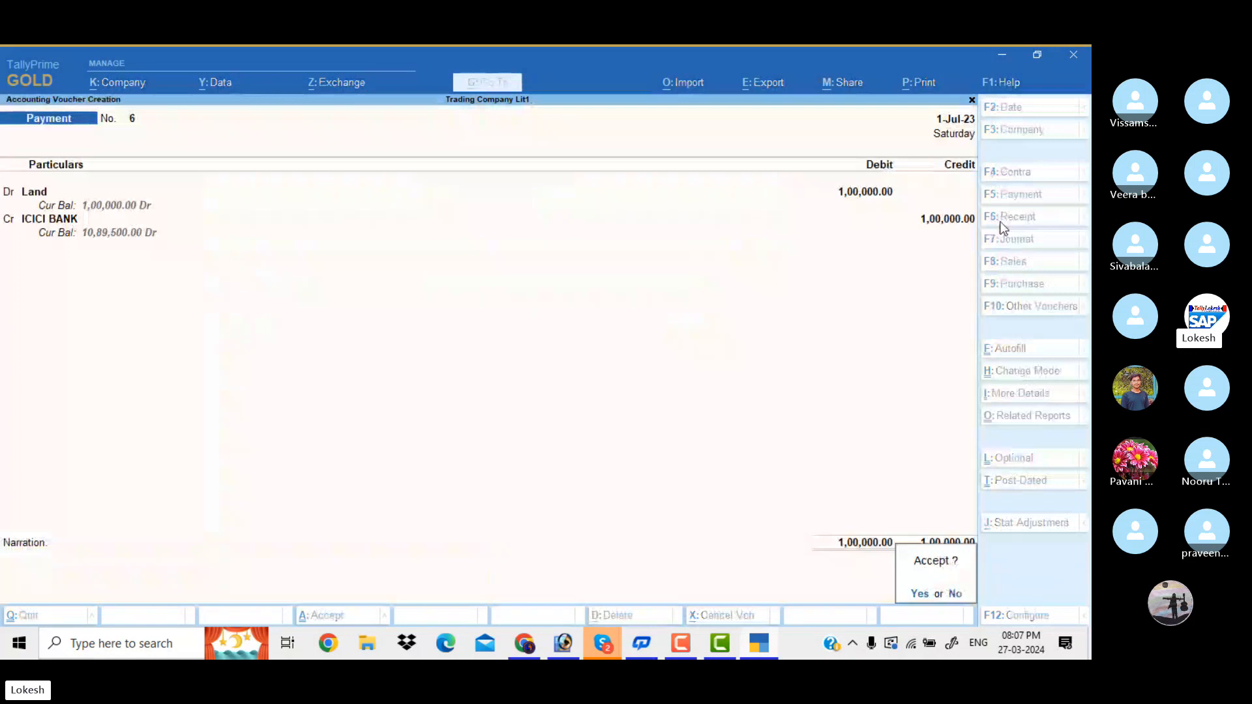
key("Return")
key("Escape")
key("Return")
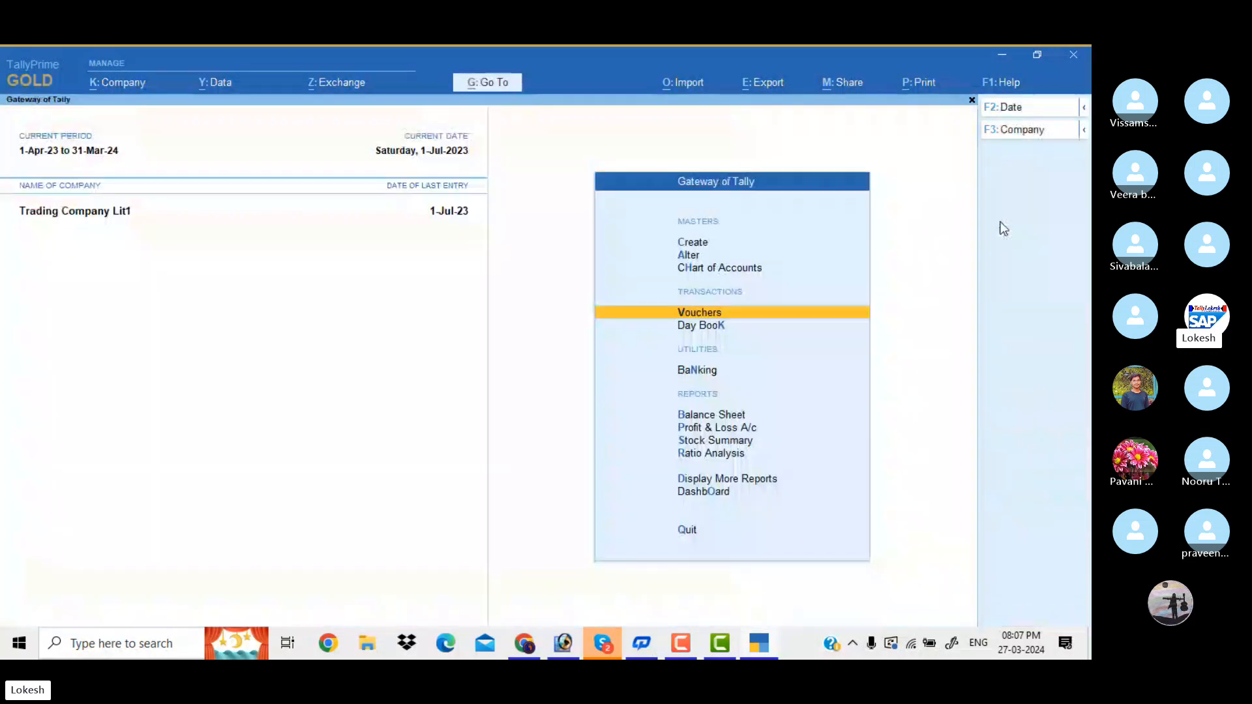
Examine the Profit & Loss A/c in detailed form, including the closing stock and the nett result line
key("Down")
key("Down")
key("Down")
key("Down")
key("Return")
key("alt+F5")
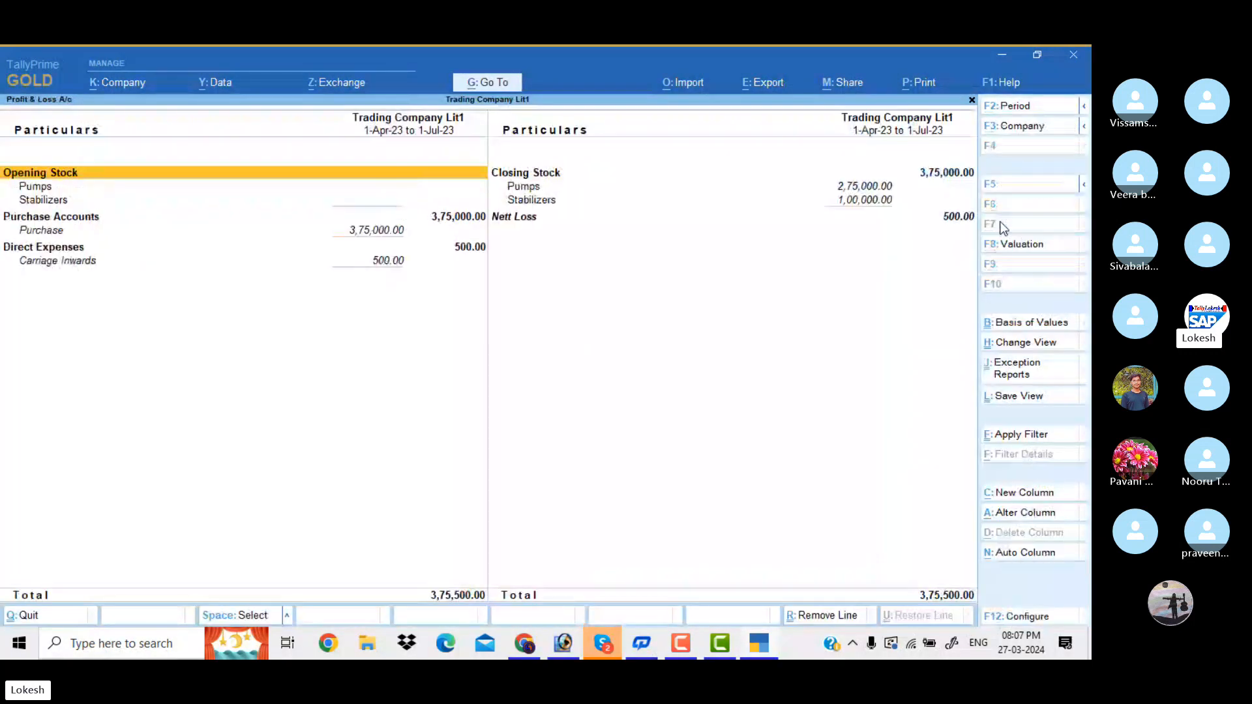
key("Right")
key("Down")
key("Down")
key("Down")
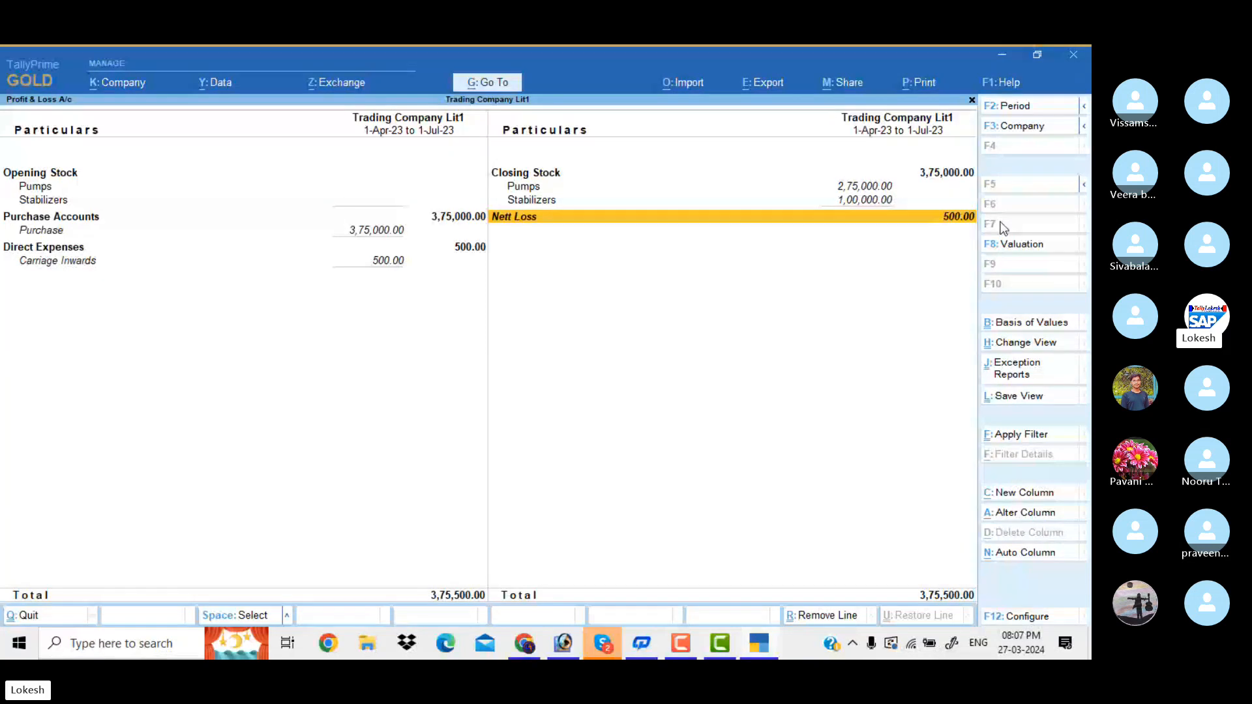
key("Escape")
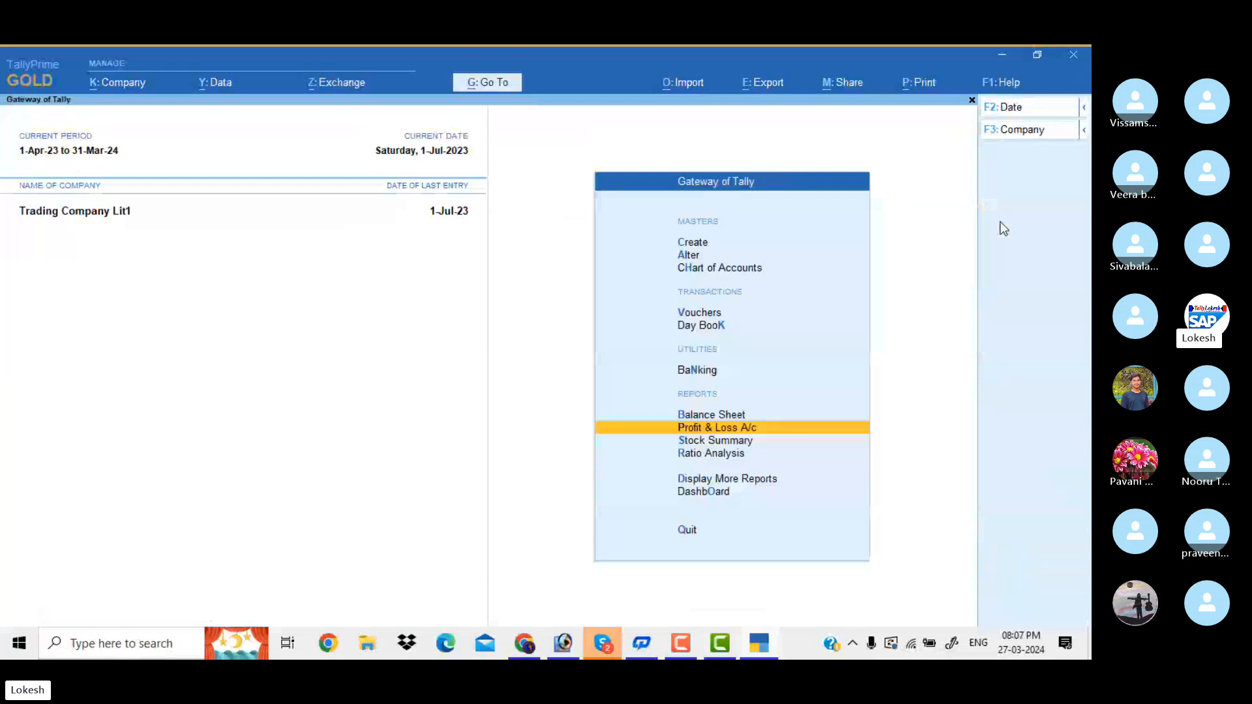
Review the vouchers listed in the Day Book and examine the Balance Sheet
key("k")
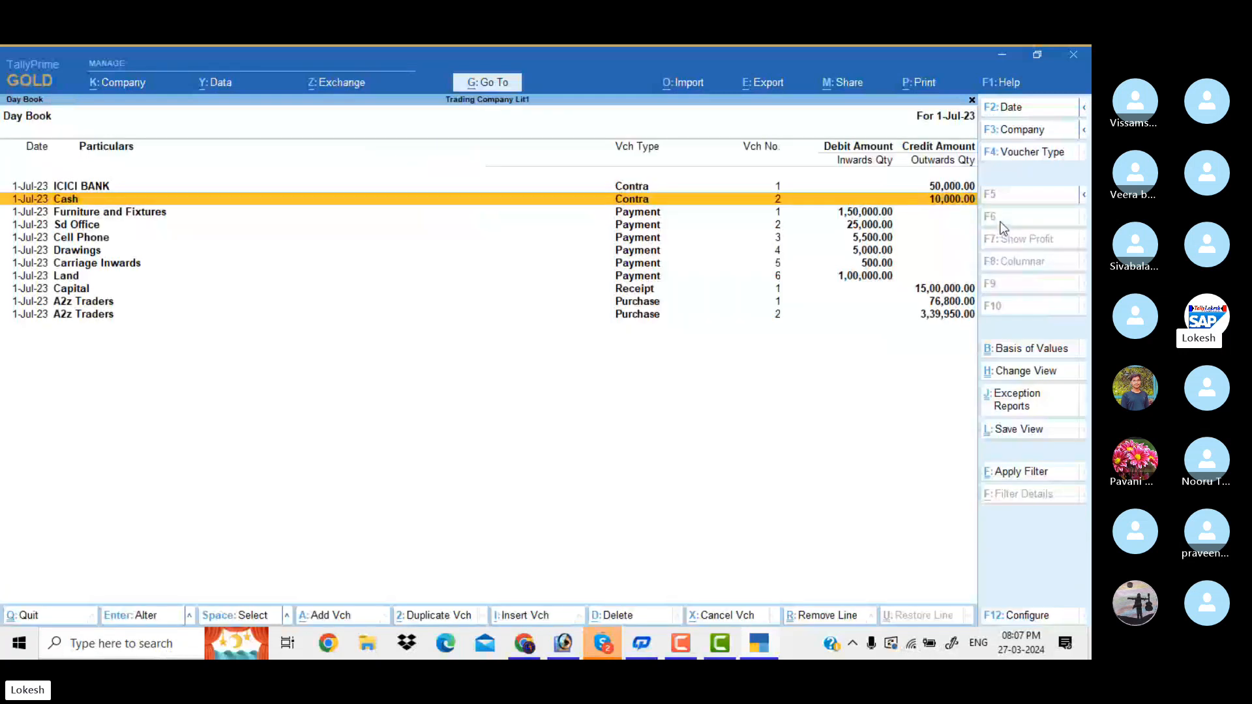
key("Down")
key("Down")
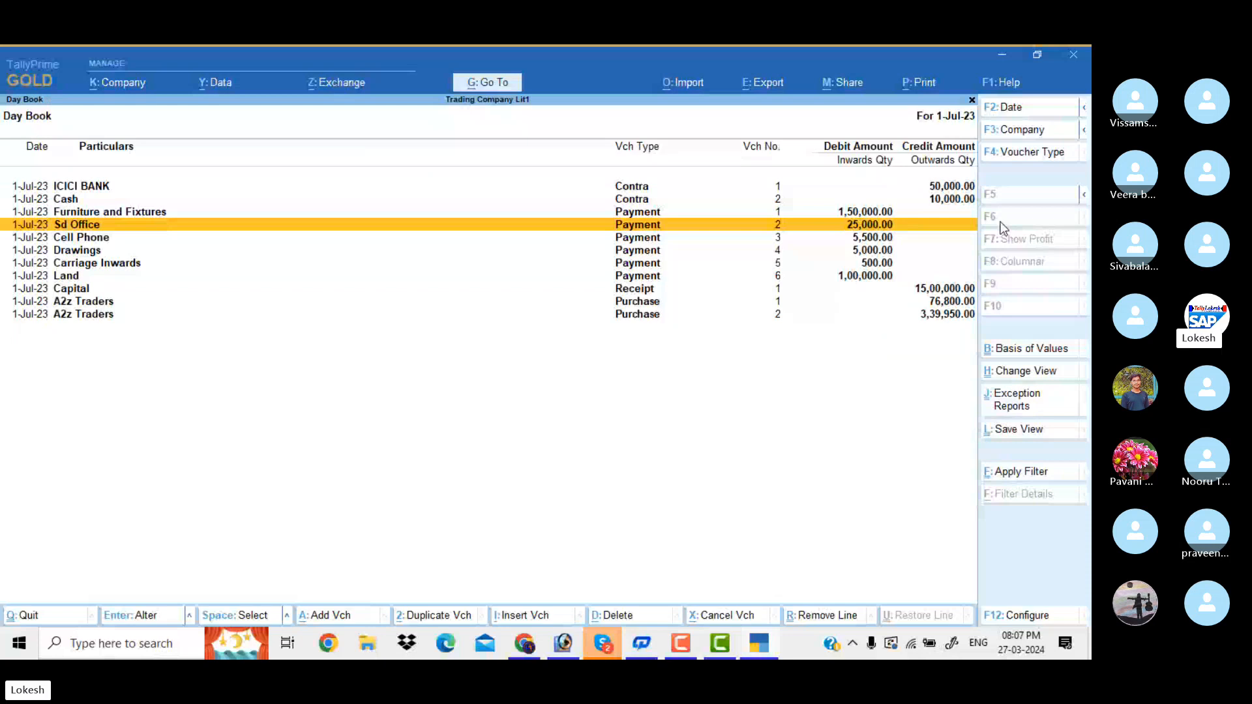
key("Escape")
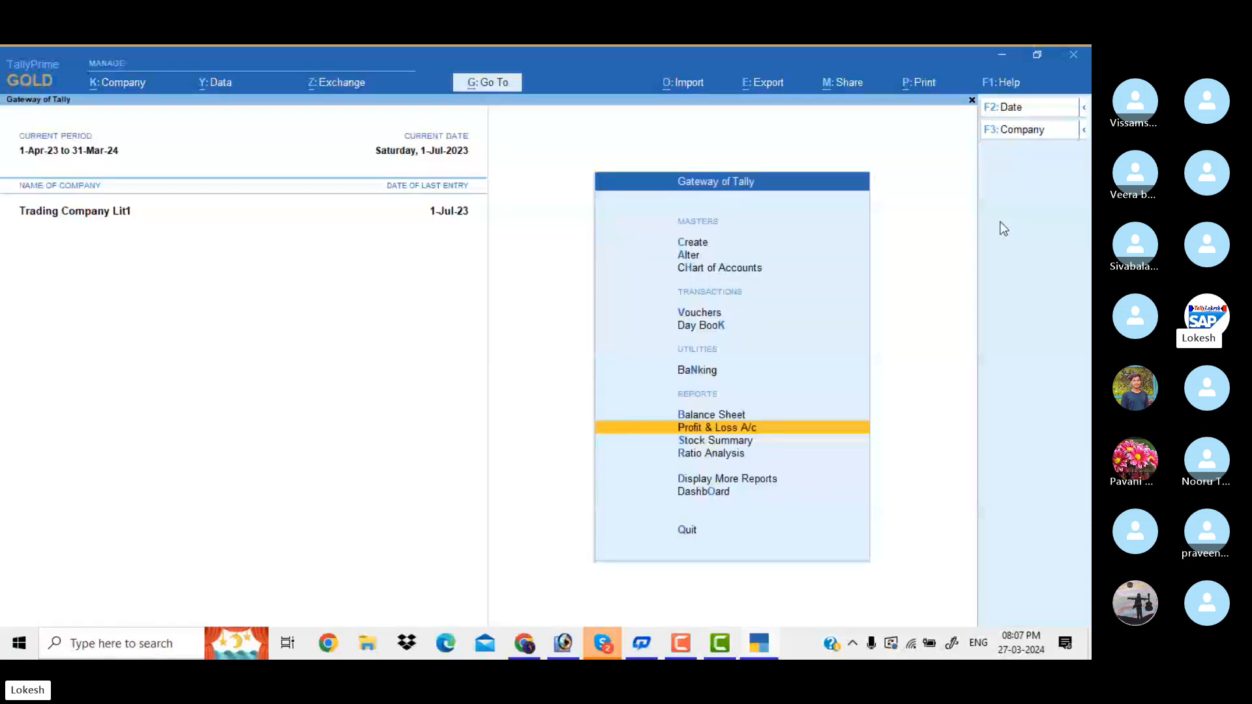
key("b")
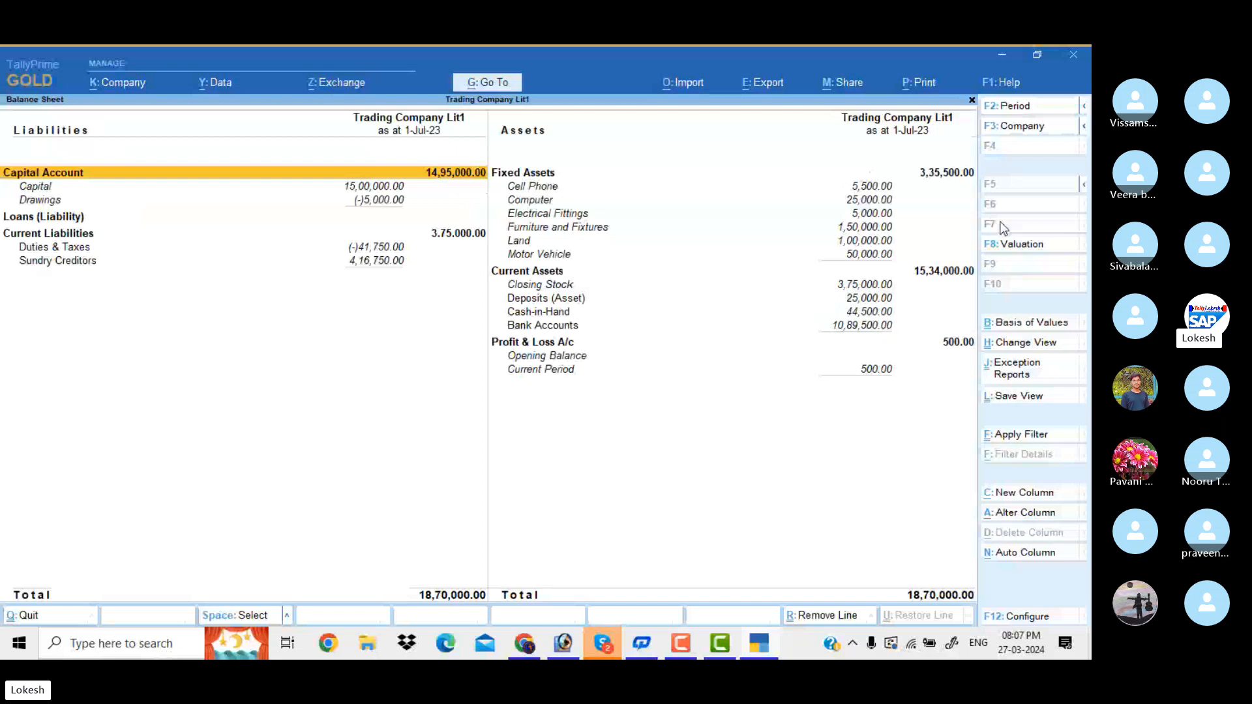
key("Escape")
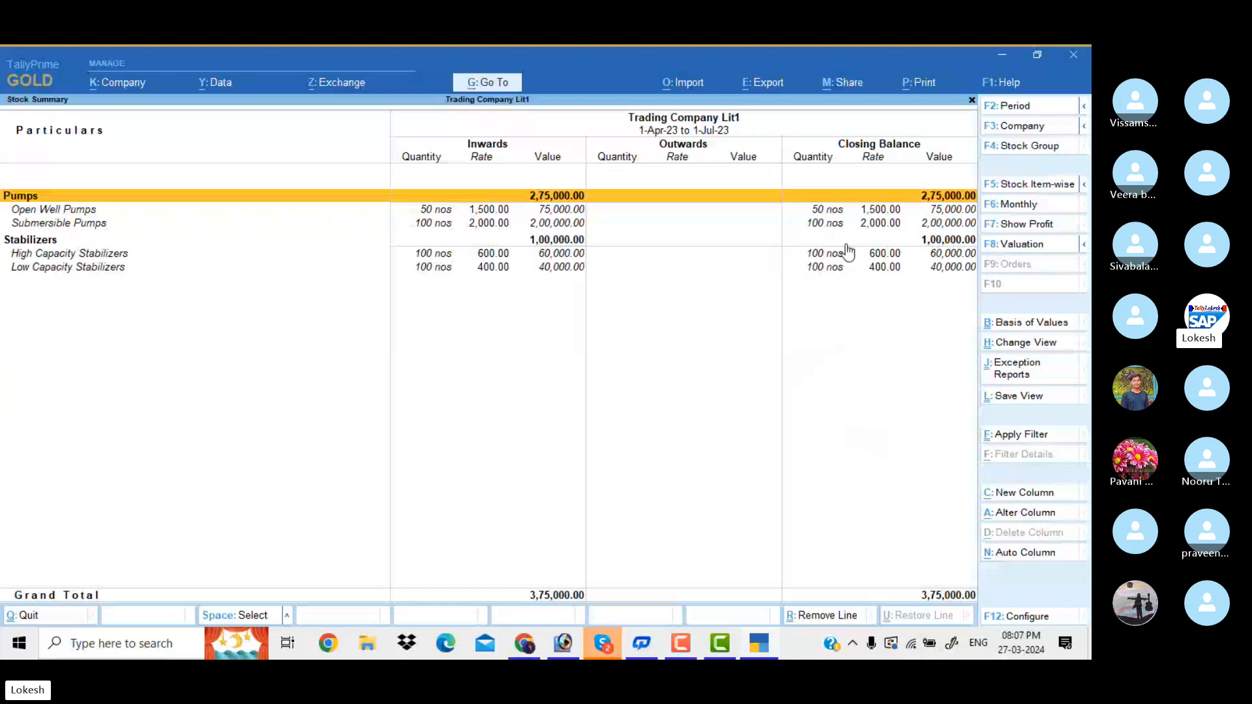
Examine the Stock Summary and all tiles of the Dashboard down to Inventory Details
key("Escape")
key("Down")
key("Down")
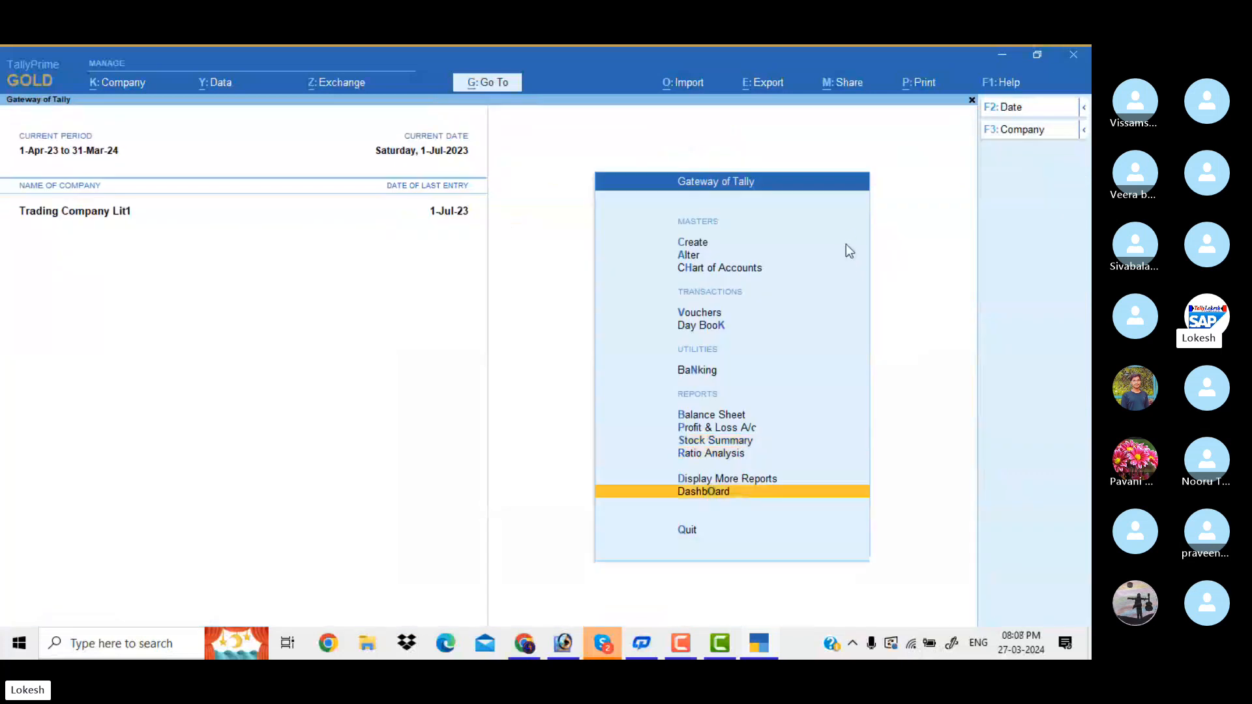
key("Return")
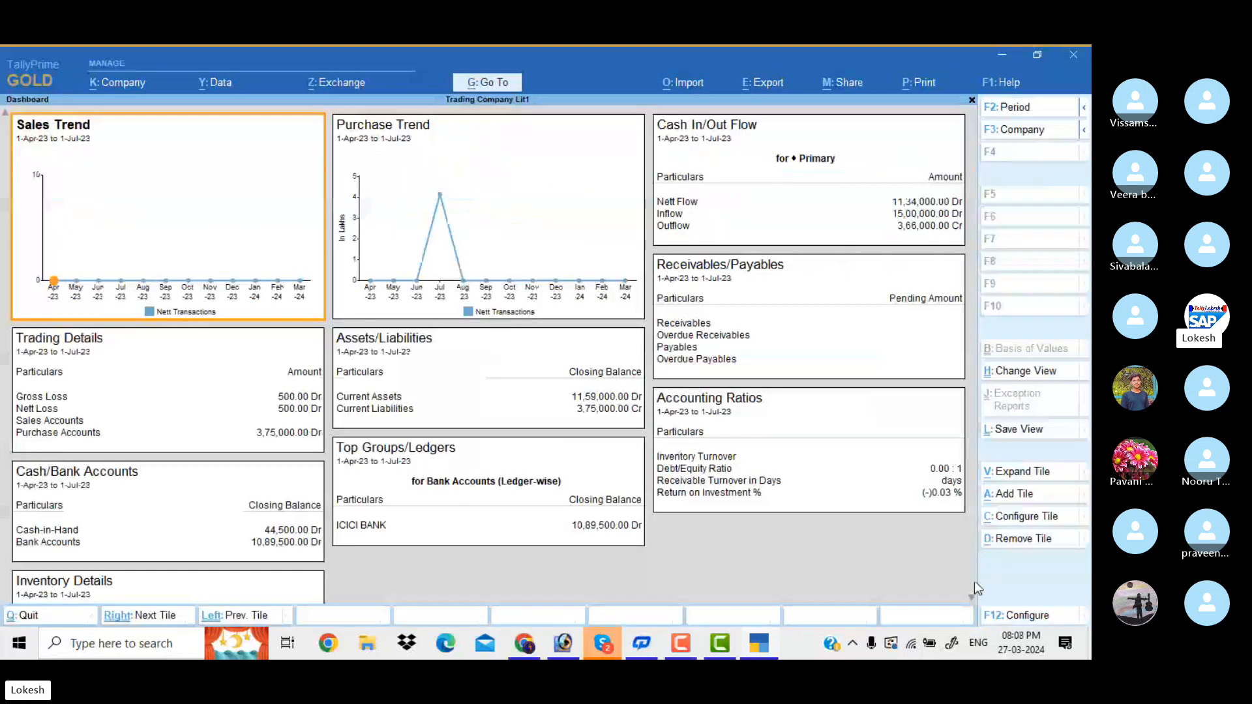
left_click(971, 596)
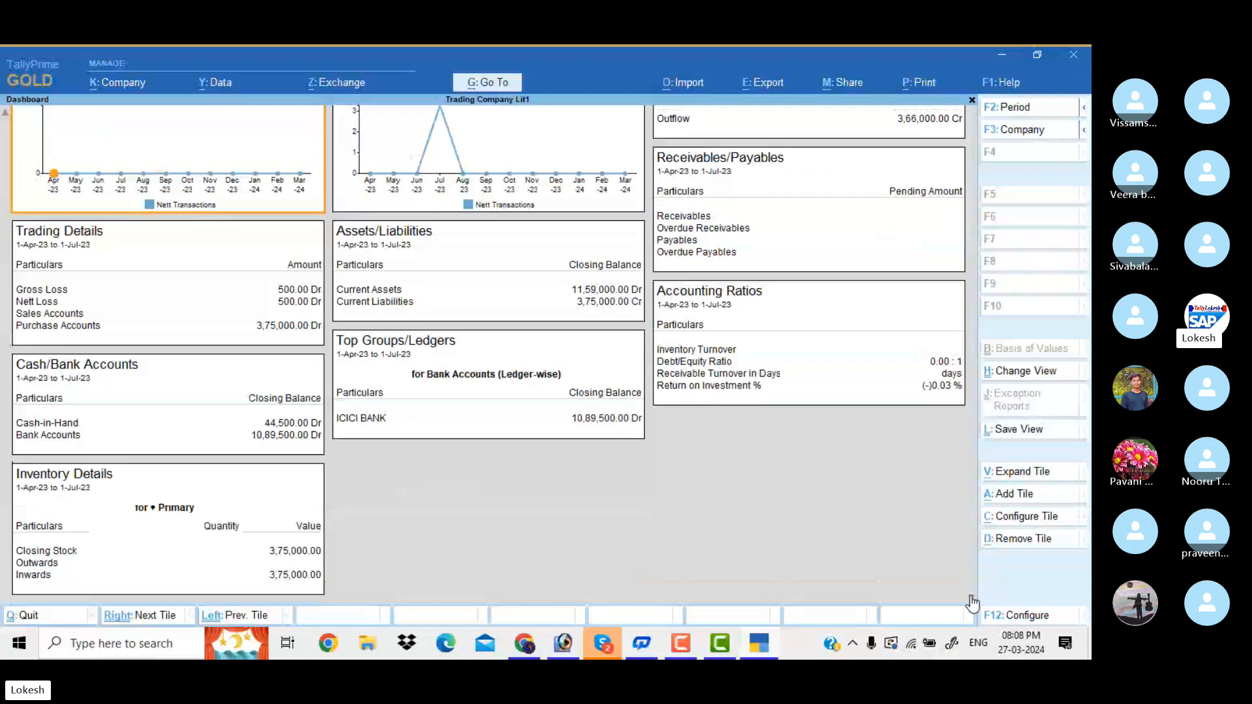
key("Escape")
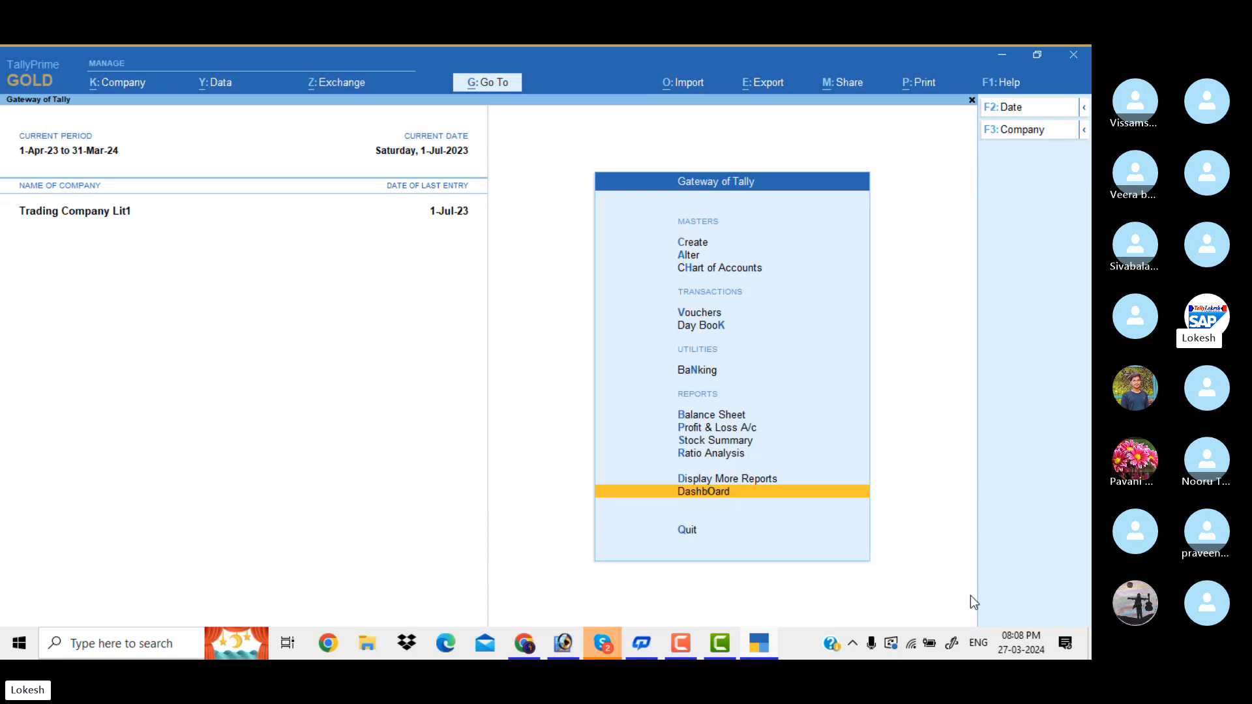
Return to voucher entry and set the voucher date to 1-Aug-23
key("Up")
key("Up")
key("Up")
key("Up")
key("Up")
key("Up")
key("Up")
key("Up")
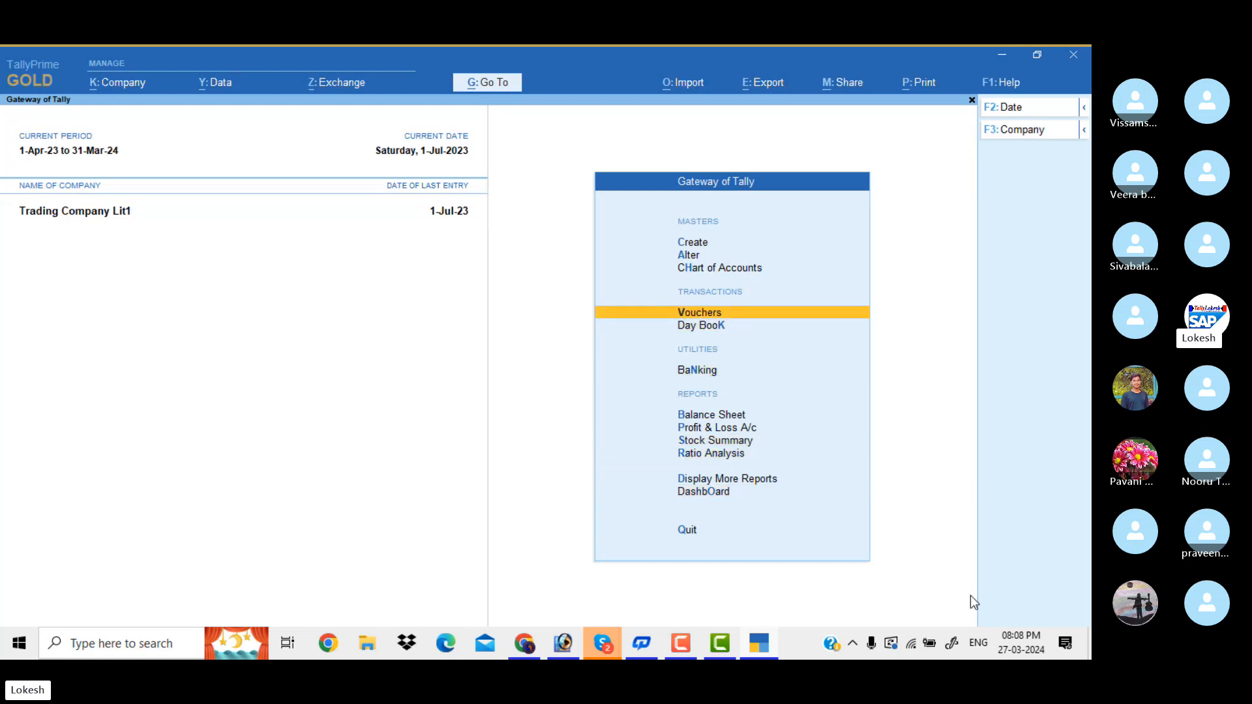
key("Return")
left_click(1028, 114)
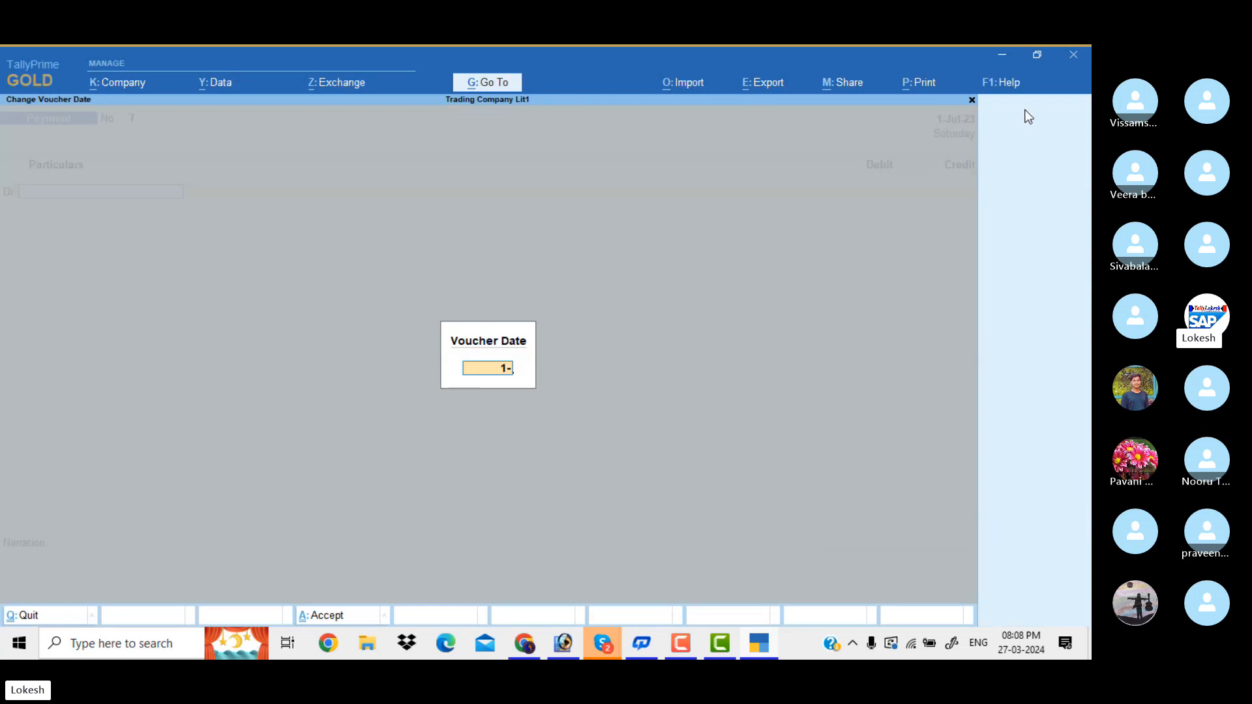
type("1-8")
key("Return")
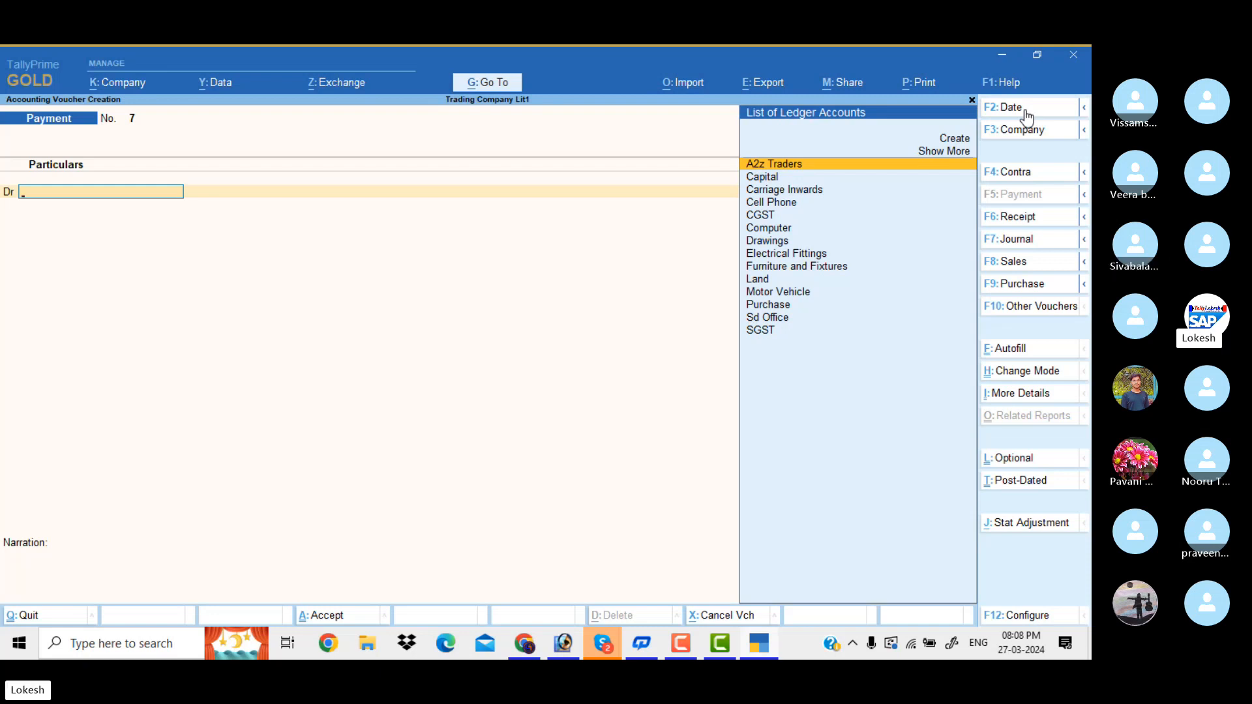
Start a sales voucher with Cash as the party account and accept its default party details
left_click(1026, 268)
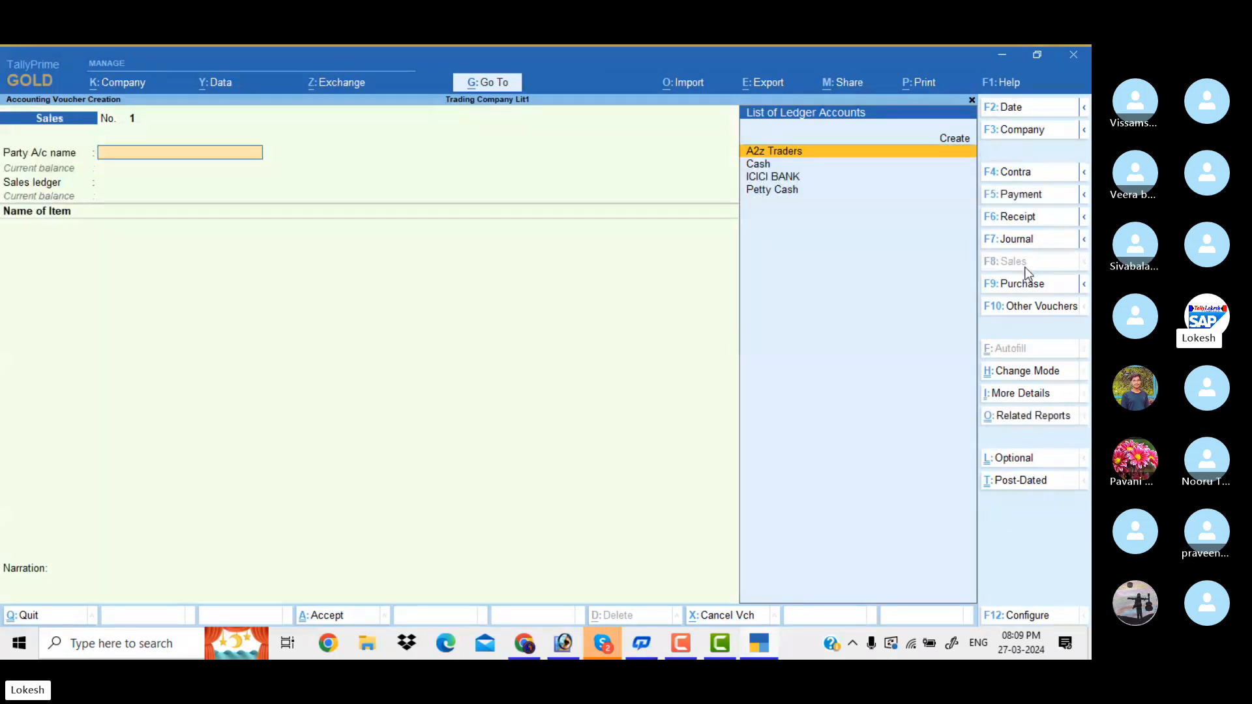
key("Return")
key("ctrl+a")
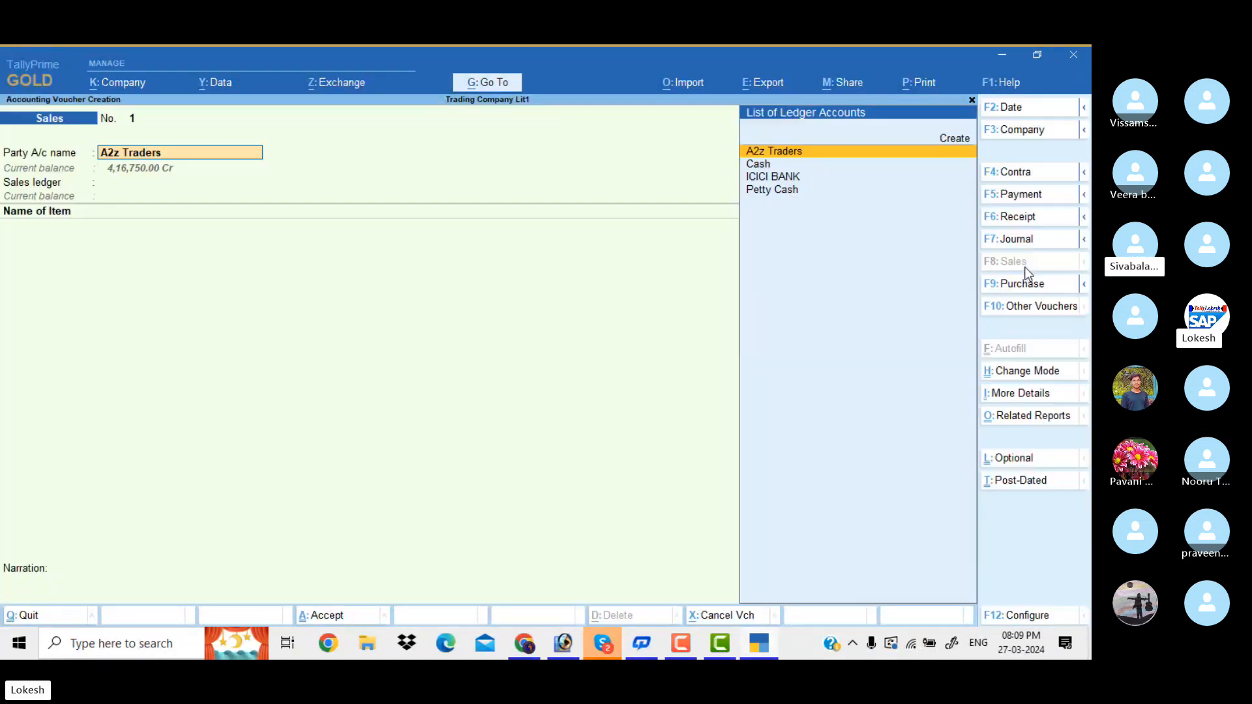
key("Down")
key("Return")
key("ctrl+a")
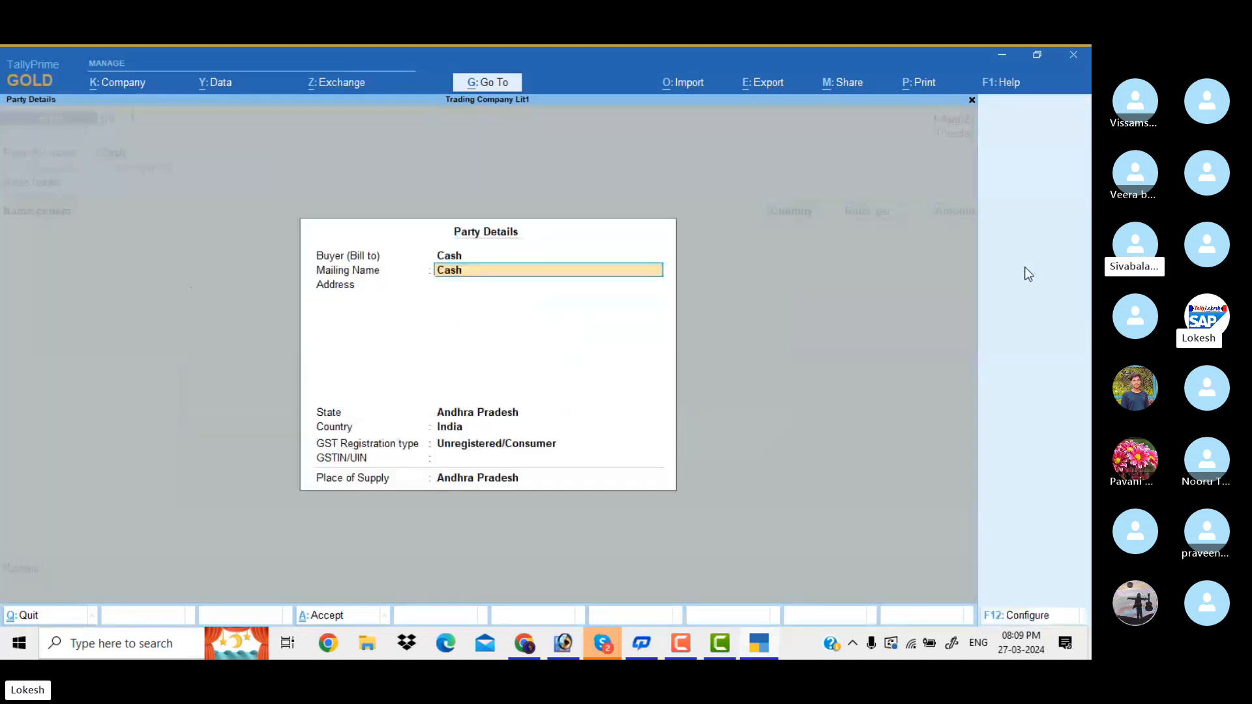
key("Return")
key("Return")
key("Return")
key("Return")
key("Return")
Create a Sales ledger under Sales Accounts for the voucher, keeping GST applicable and Goods as the type of supply
key("alt+c")
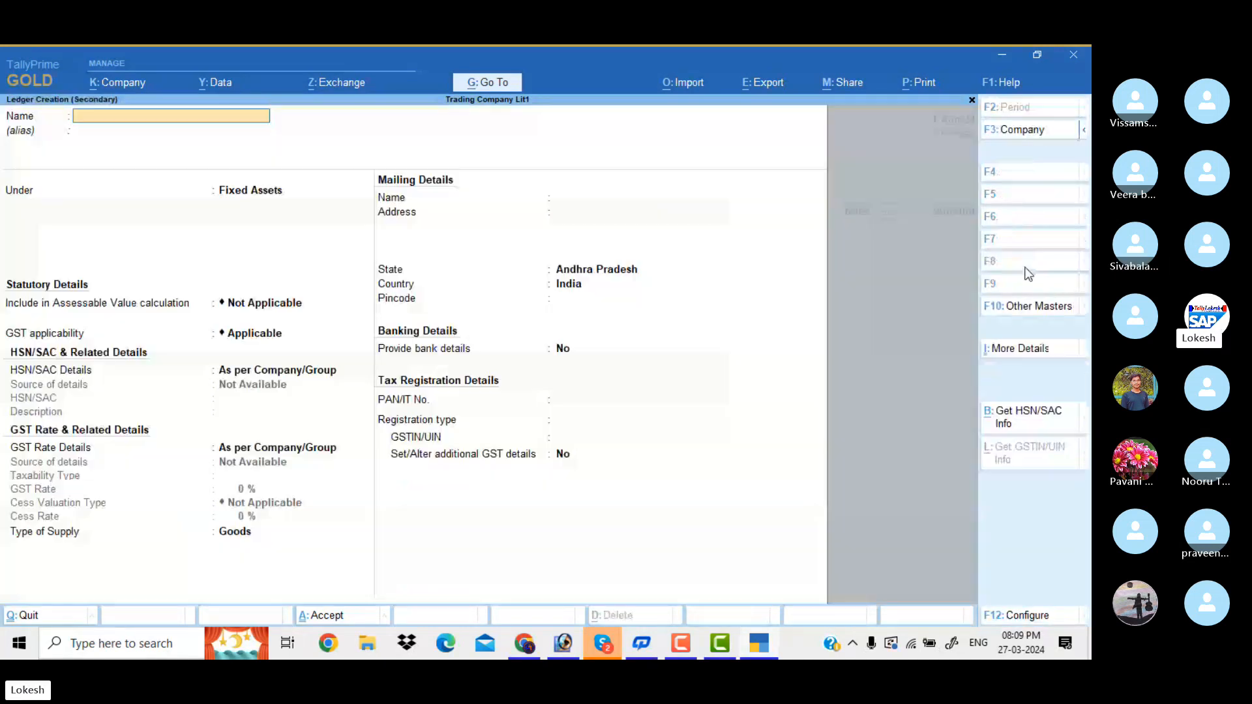
type("Sales")
key("Return")
type("Sa")
key("Return")
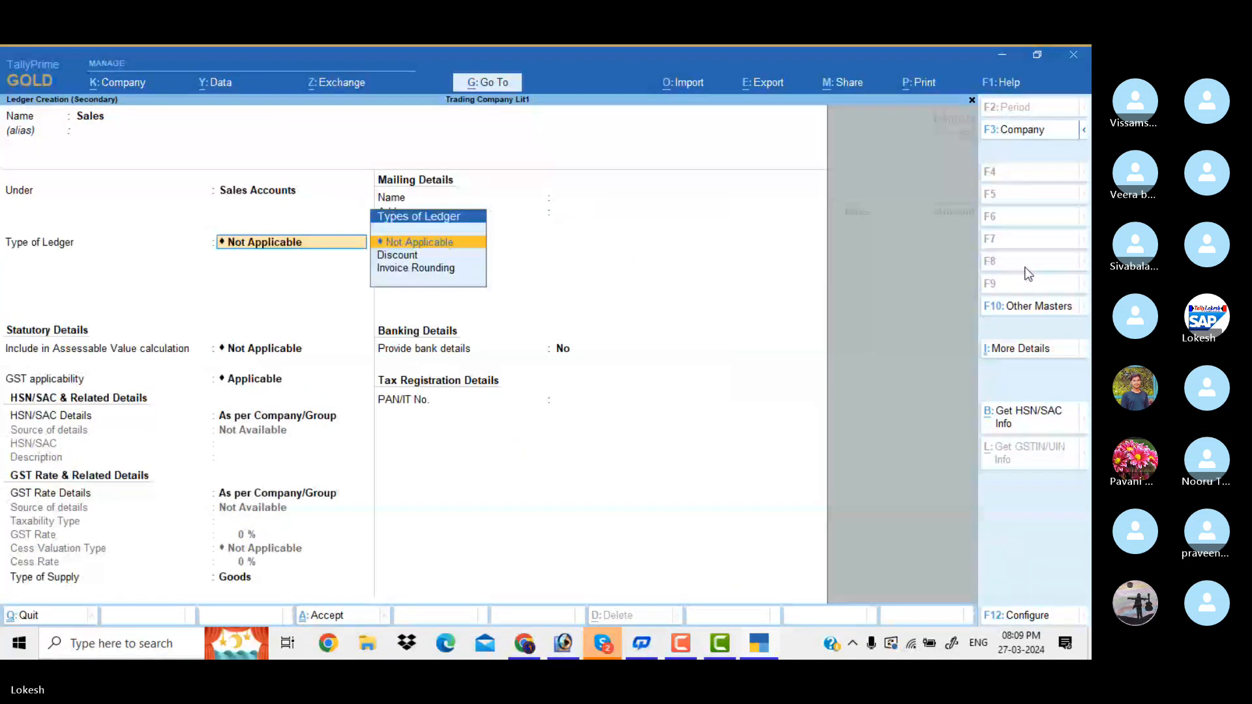
key("Return")
key("Return")
key("Return")
key("Return")
key("Return")
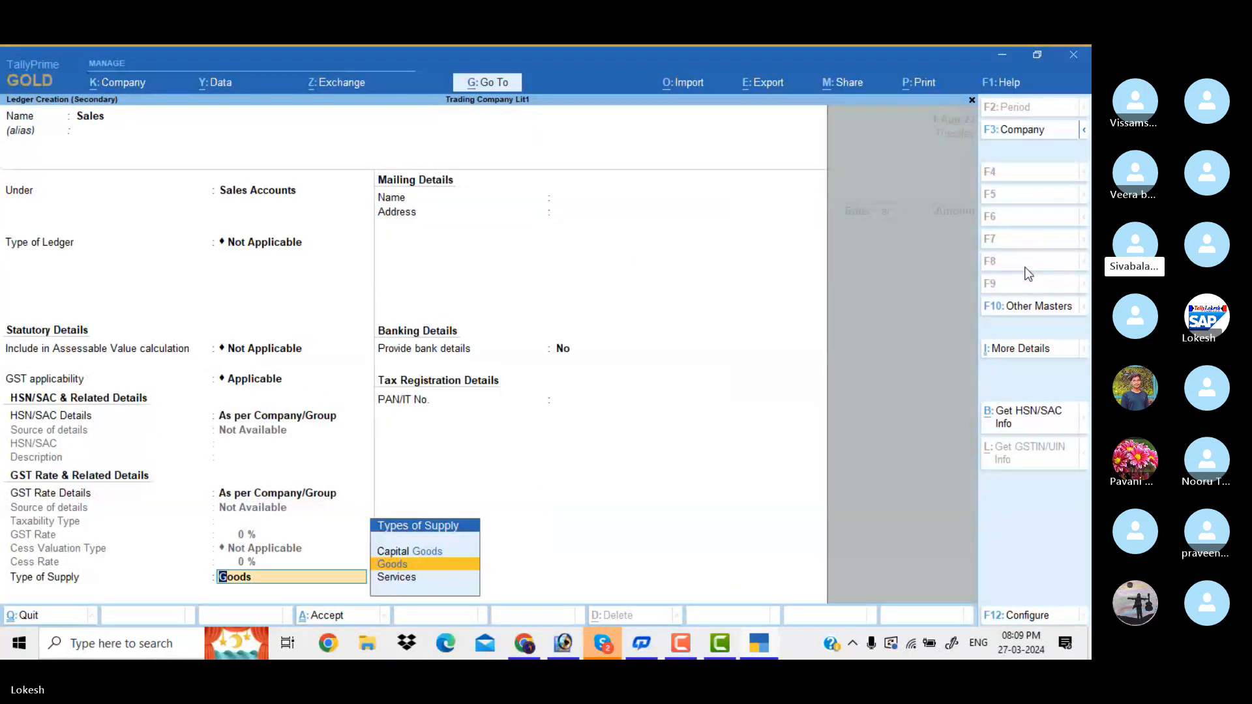
key("Return")
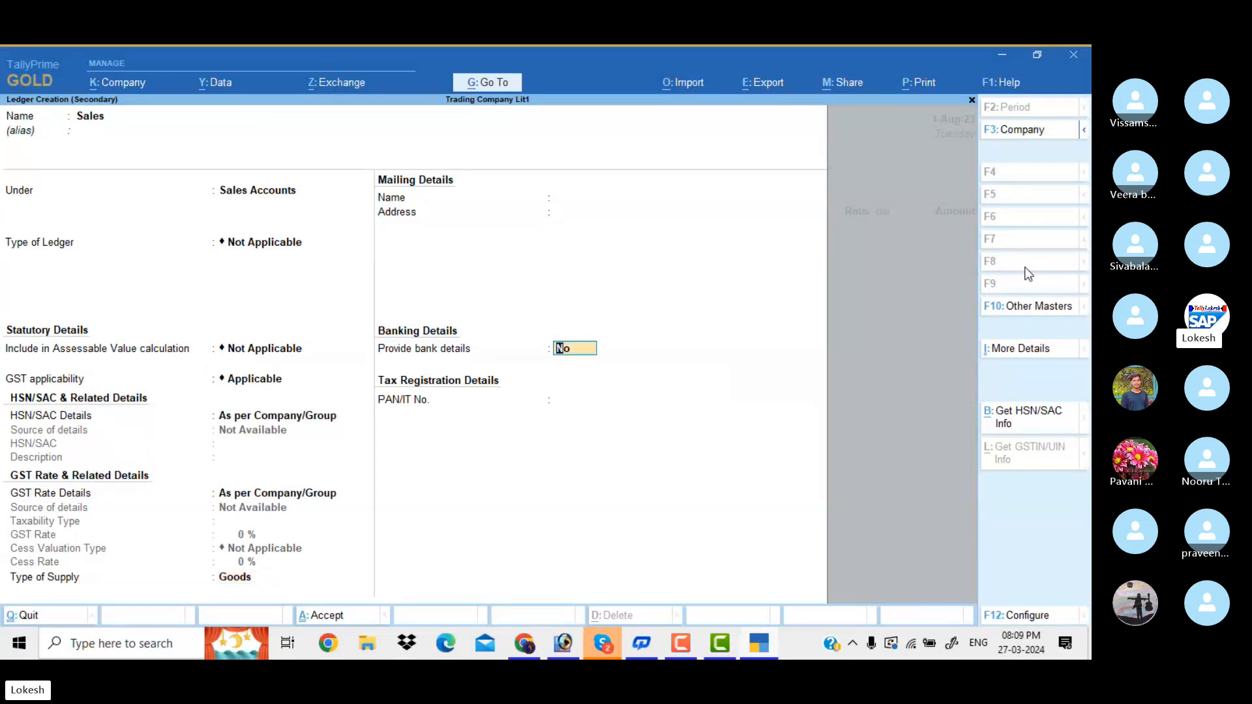
key("Return")
key("Return")
Save the Sales ledger and add 50 nos of High Capacity Stabilizers at a rate of 850 to the sales voucher
key("Return")
type("50")
key("Return")
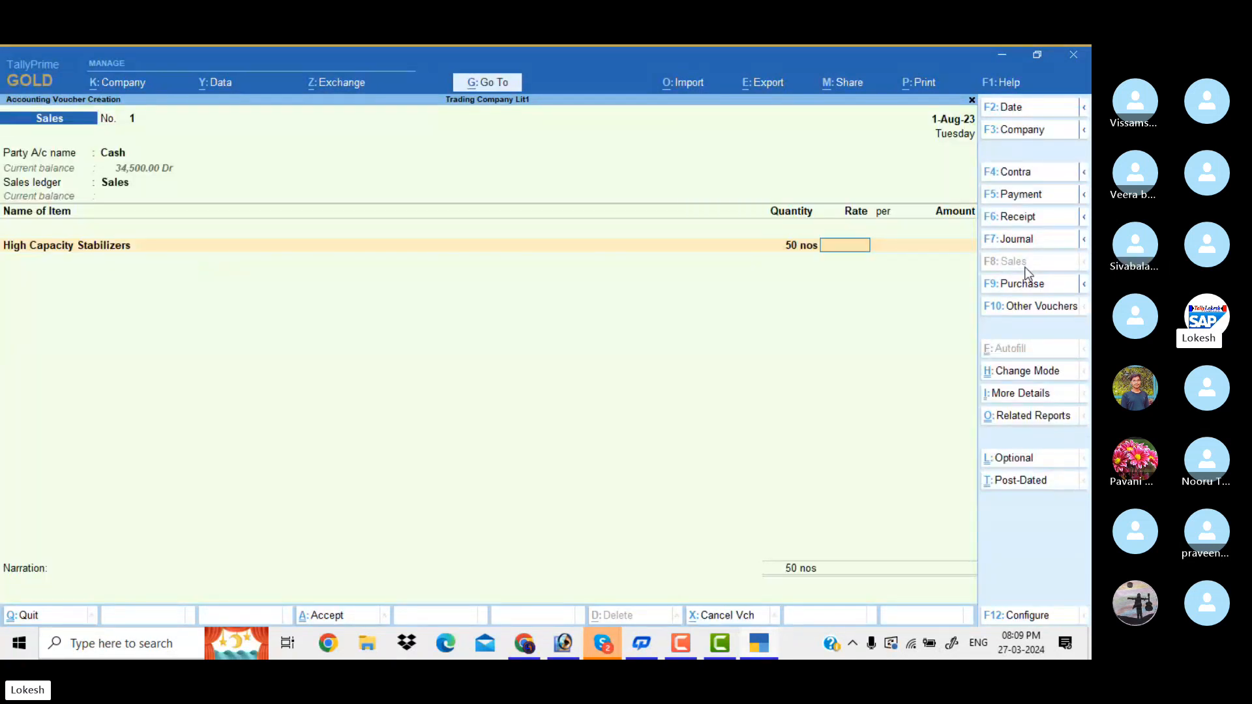
type("850")
key("Return")
key("Return")
key("Return")
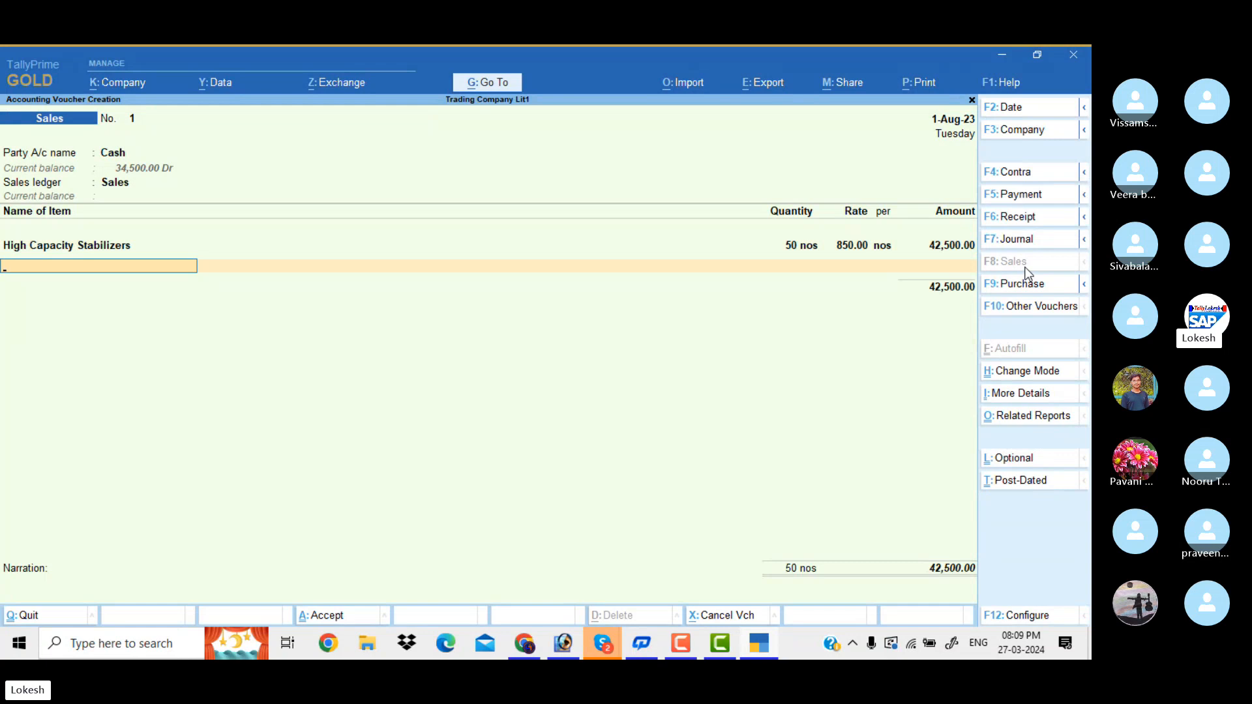
Add Open Well Pumps to the sales voucher with a quantity of 15 nos and a rate of 1,700
type("O")
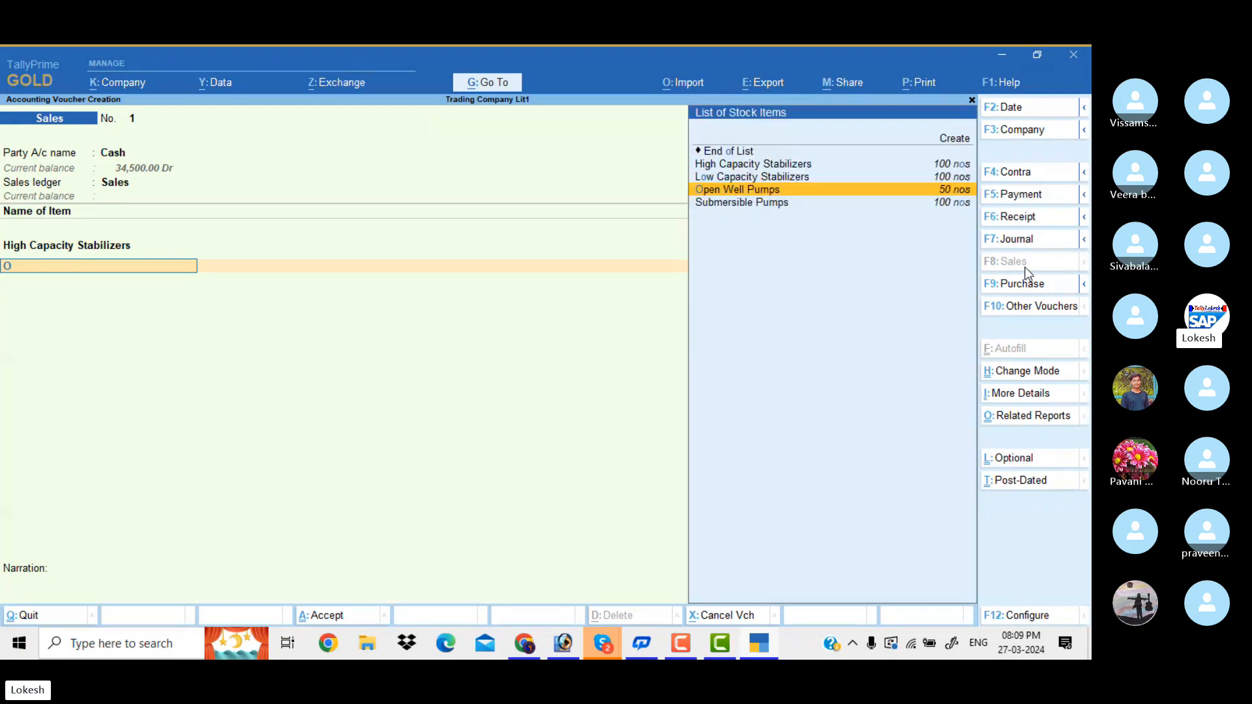
key("Return")
type("15")
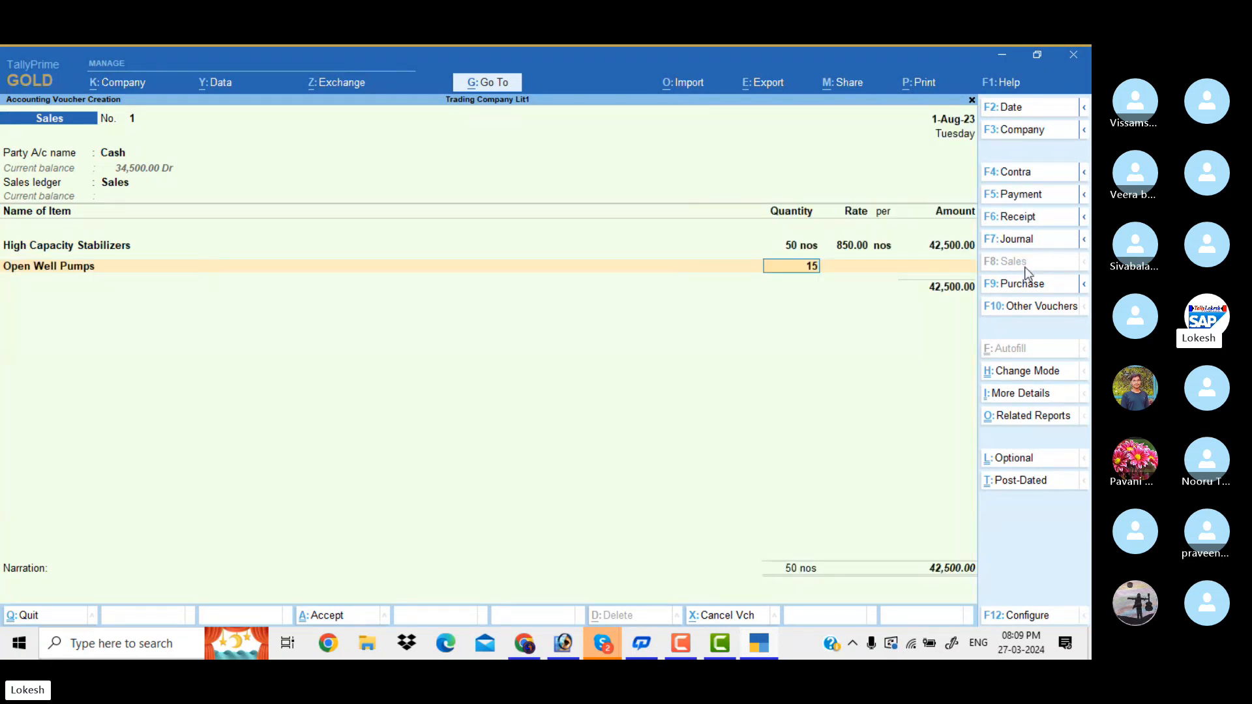
key("Return")
type("1,70")
type("0")
key("Return")
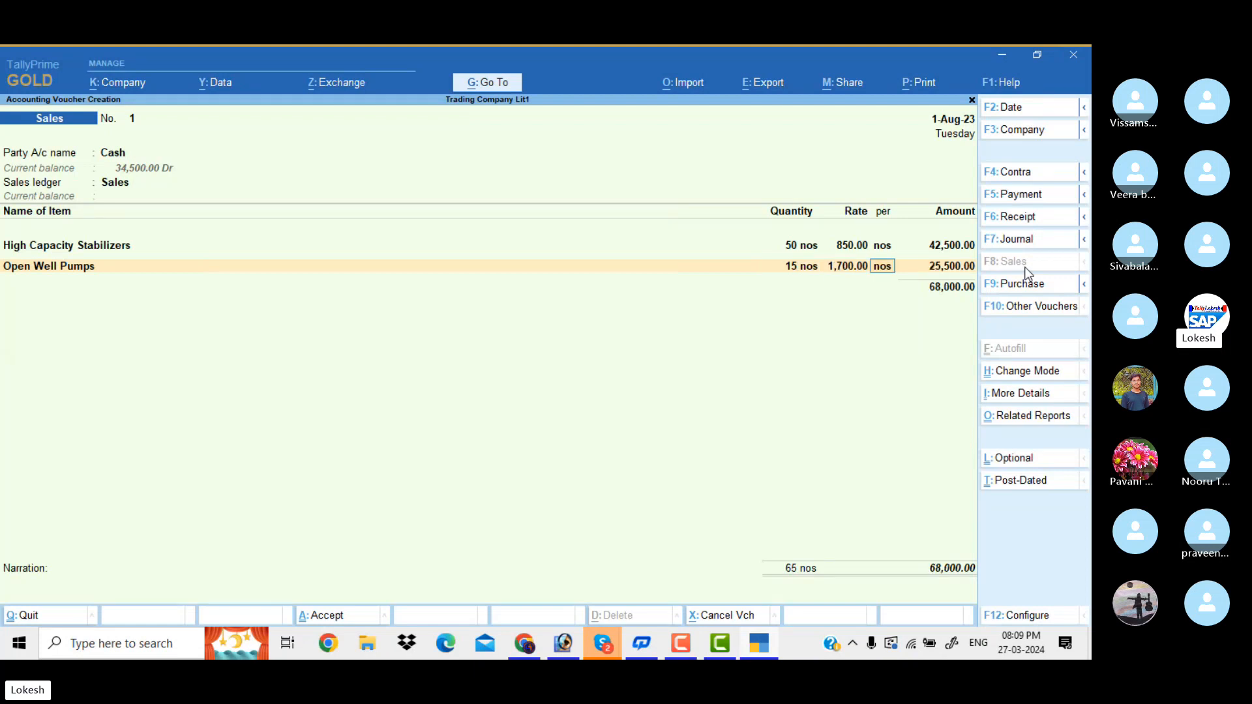
key("Return")
key("Return")
End the item list and add the CGST and SGST ledgers to the sales voucher
key("Return")
type("Cg")
key("Return")
key("Return")
type("Sg")
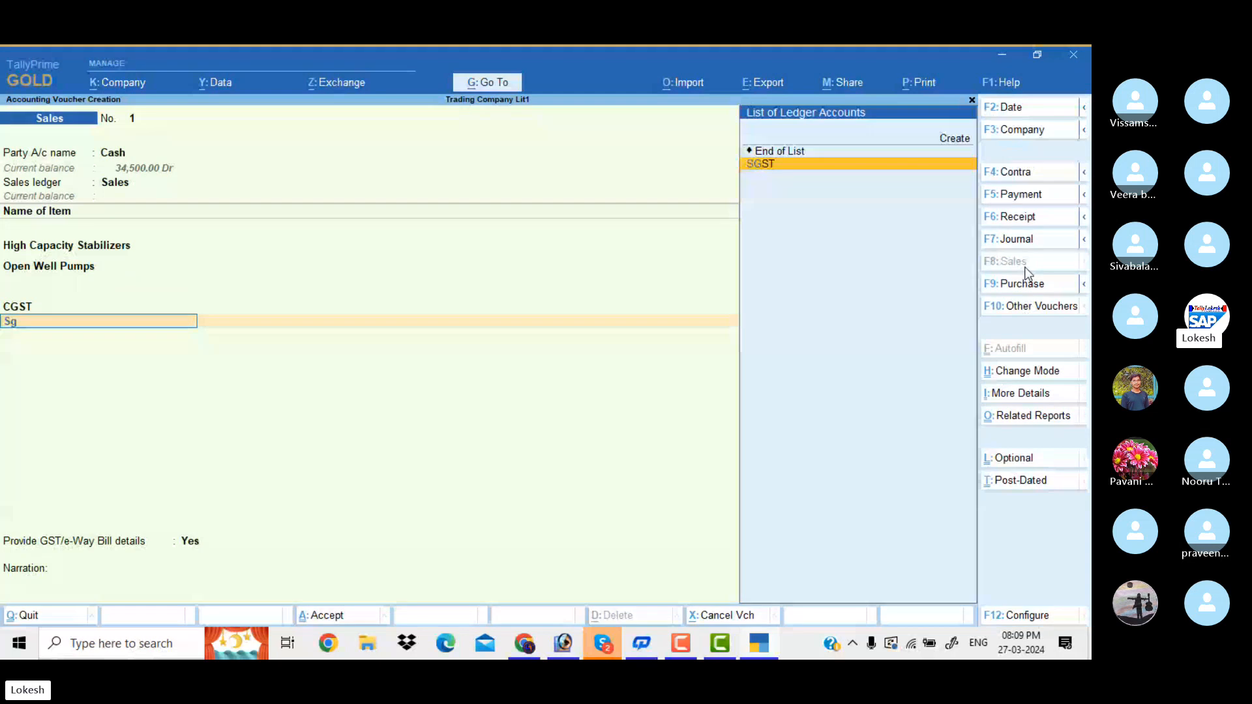
key("Return")
key("Return")
Set the voucher's GST/e-Way Bill details option to No, leave the narration blank and save the sales voucher
key("Return")
key("n")
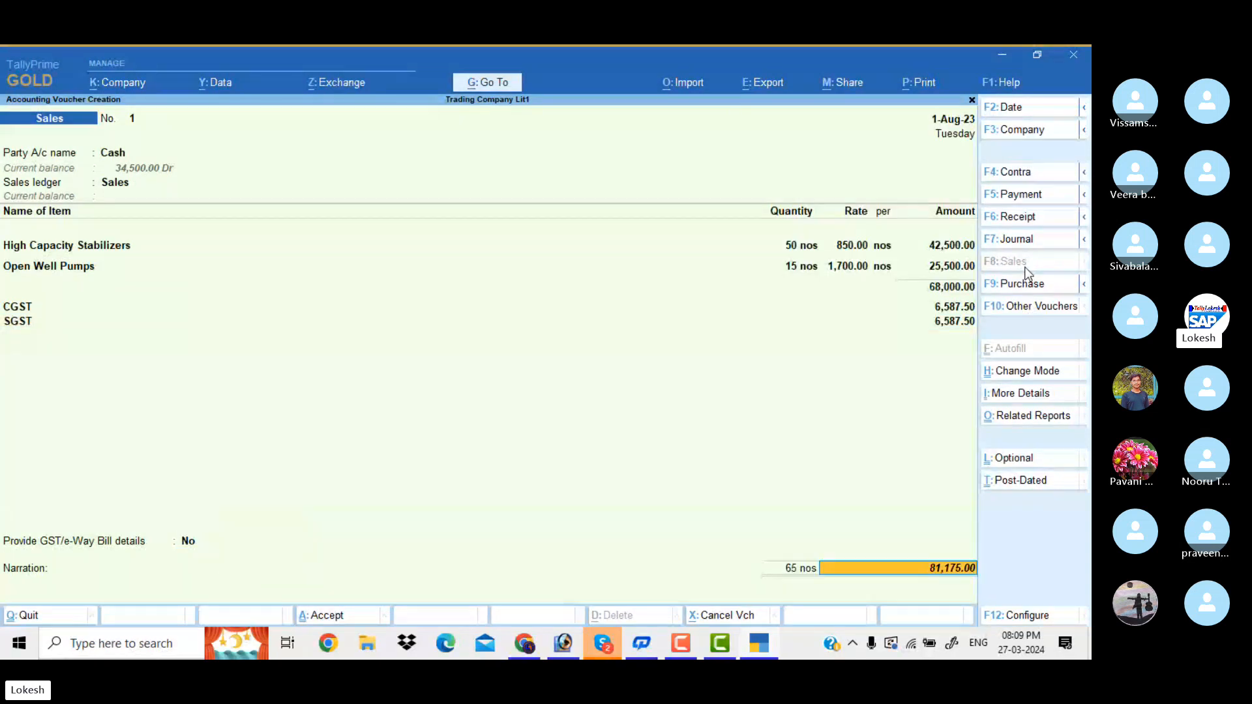
key("Return")
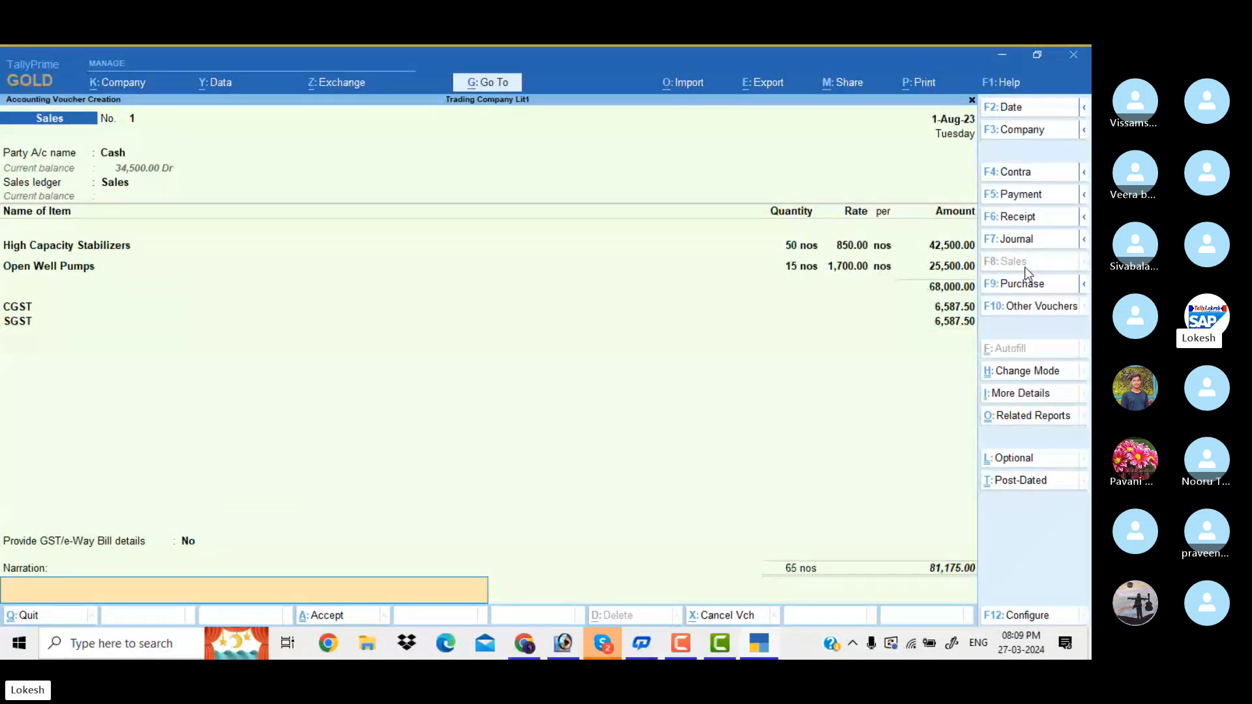
key("Return")
key("n")
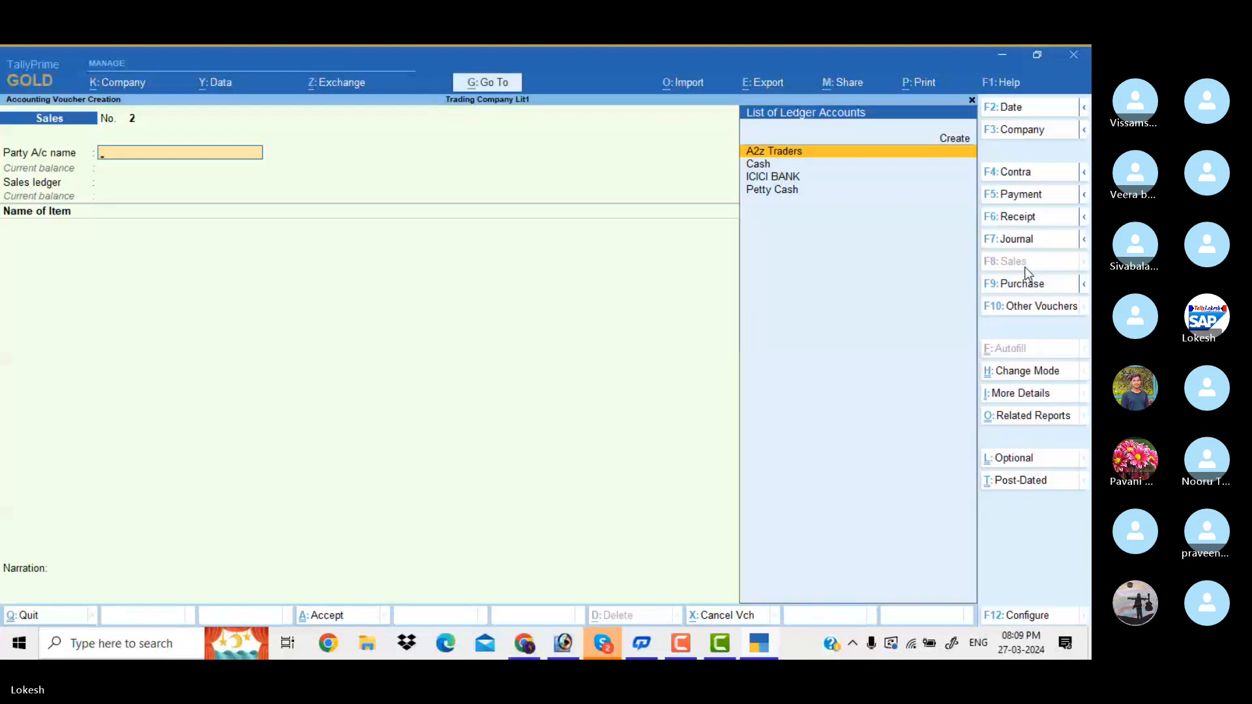
Start a payment voucher and debit A2z Traders with 3,96,500
left_click(1035, 198)
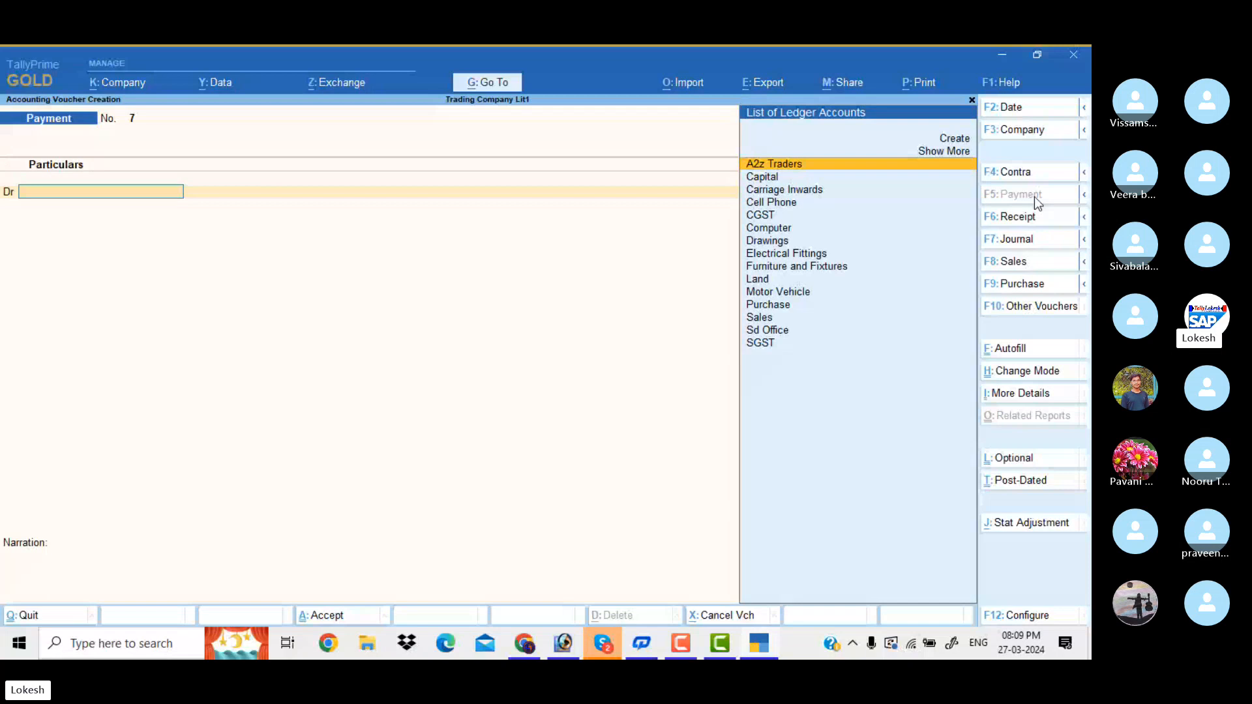
key("Return")
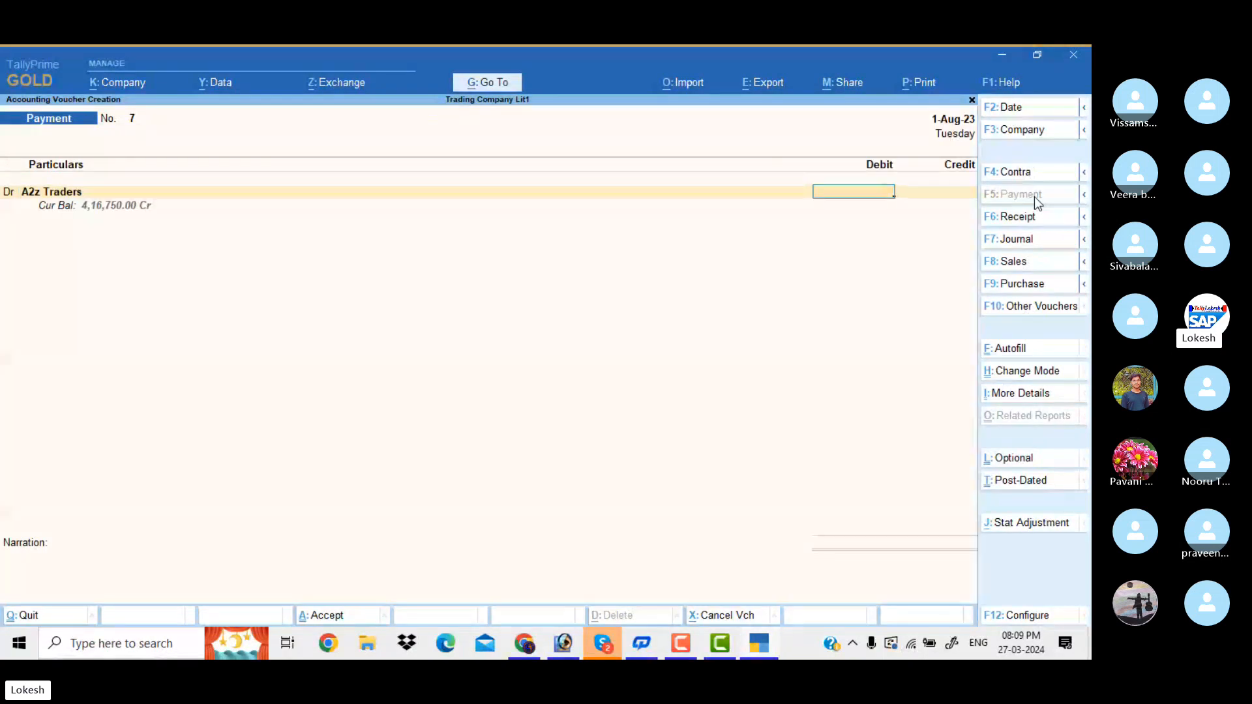
type("396500")
key("Return")
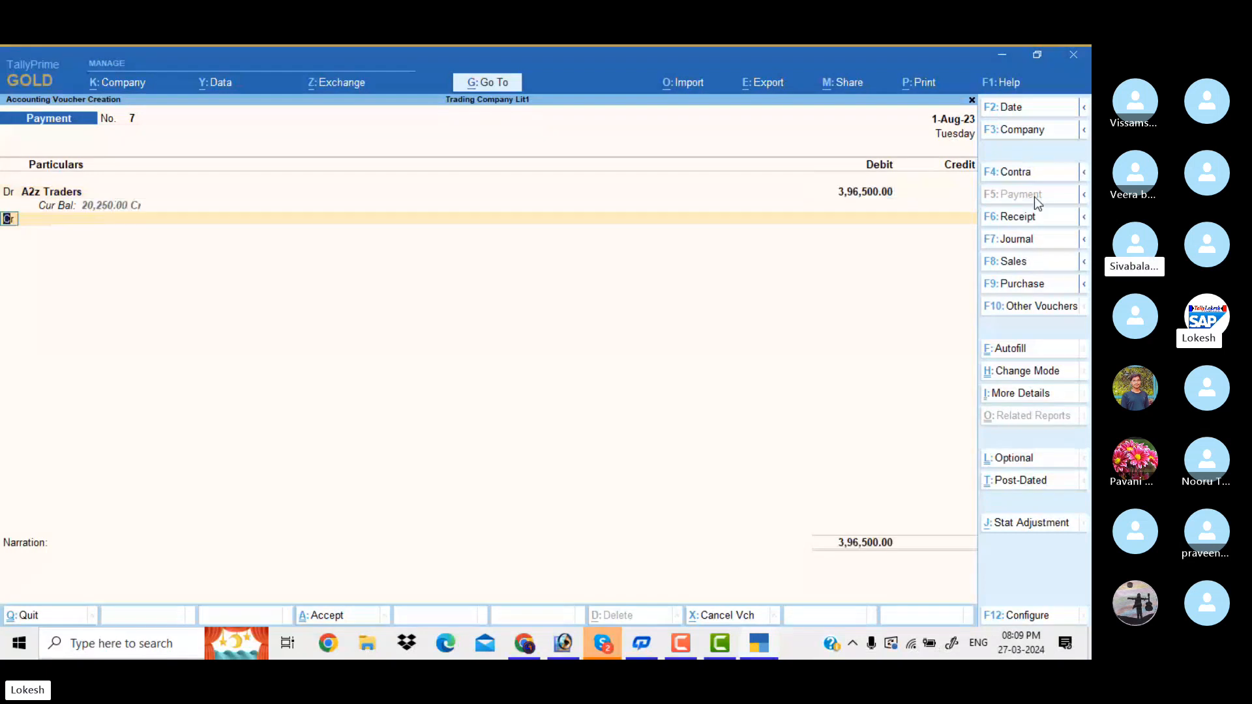
Create a credit ledger named Discount Receieved under Indirect Incomes from the payment voucher, keeping the other defaults
key("Return")
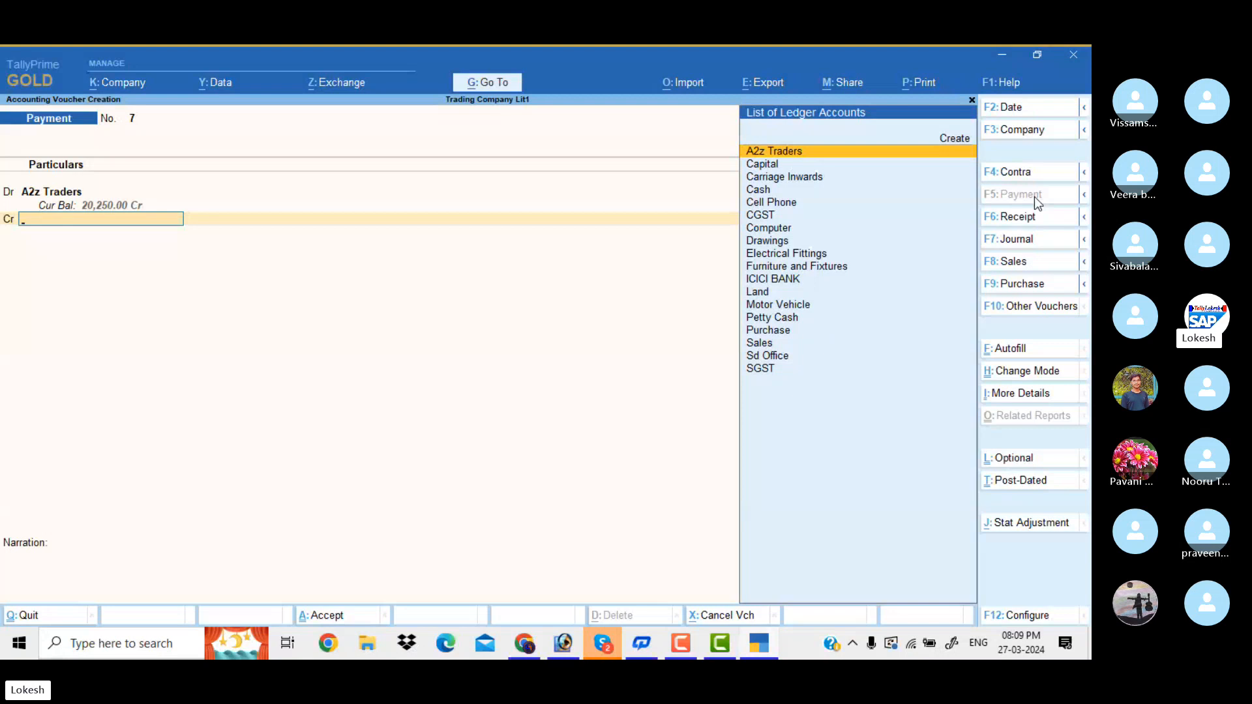
key("alt+c")
type("Dis")
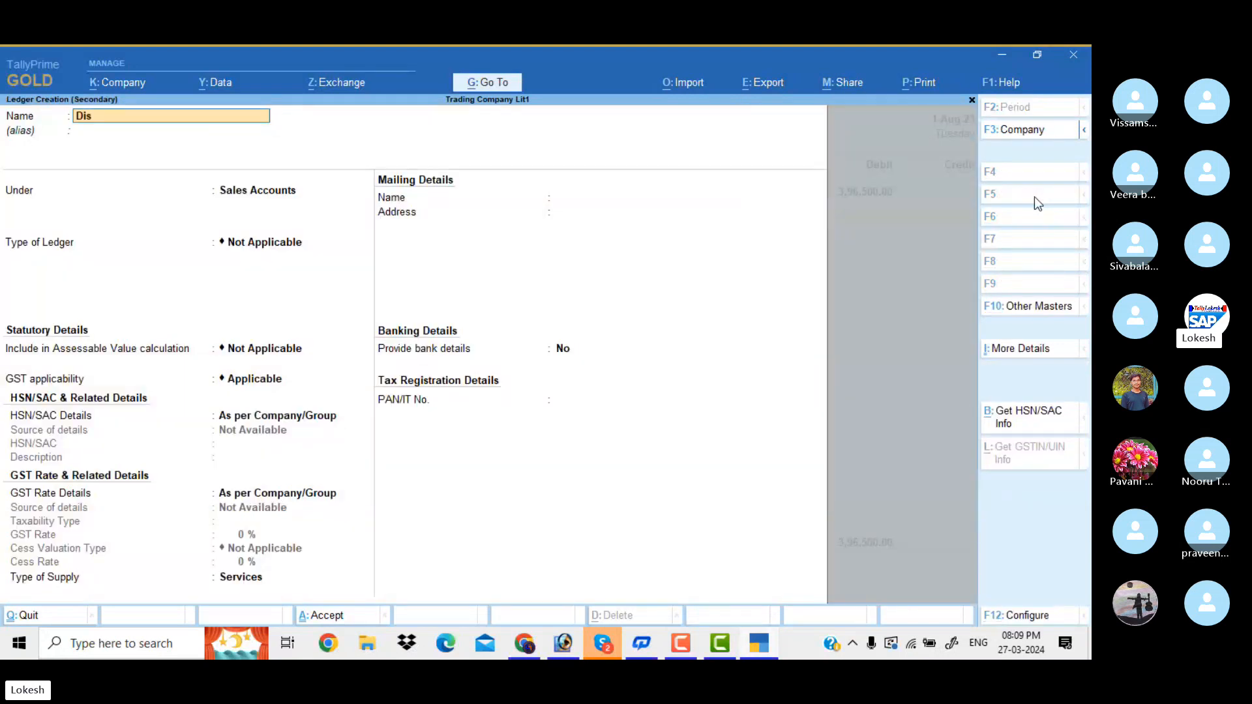
type("count Receiev")
key("BackSpace")
key("BackSpace")
type("ved")
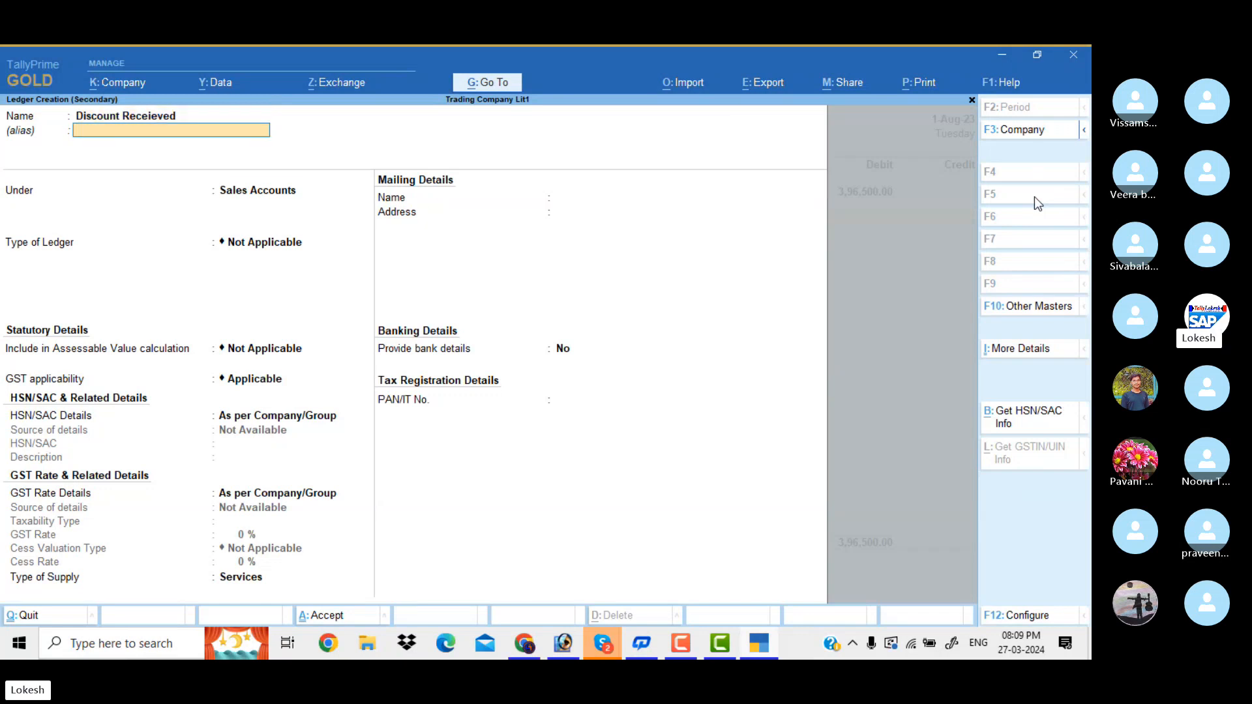
key("Return")
type("indi")
key("Down")
key("Return")
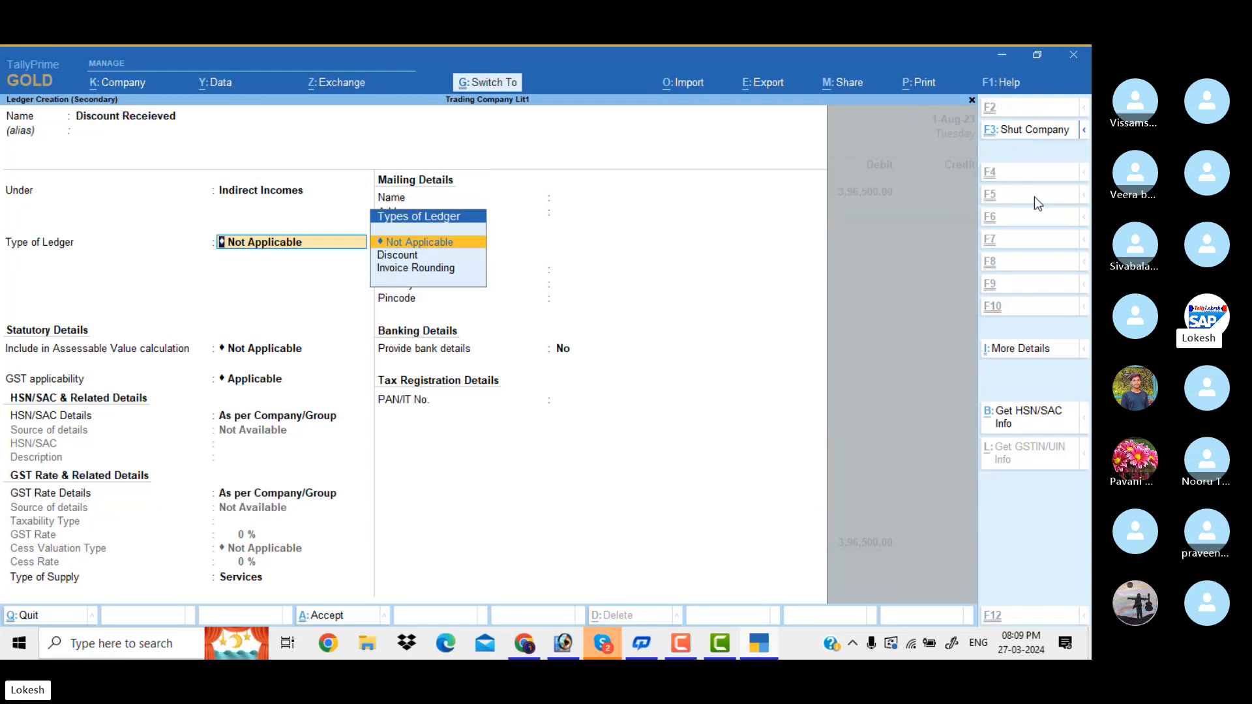
key("ctrl+a")
Credit Discount Receieved with 2,000 and select ICICI BANK for the remaining credit
type("2000")
key("Return")
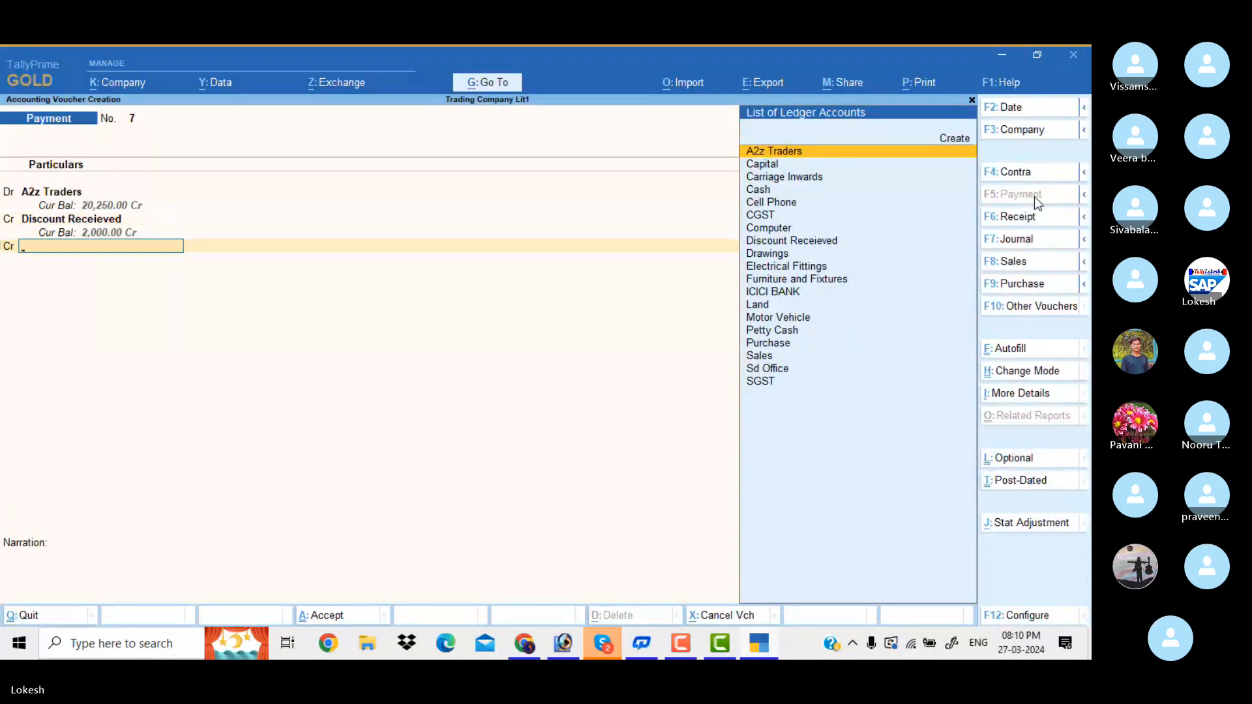
type("I")
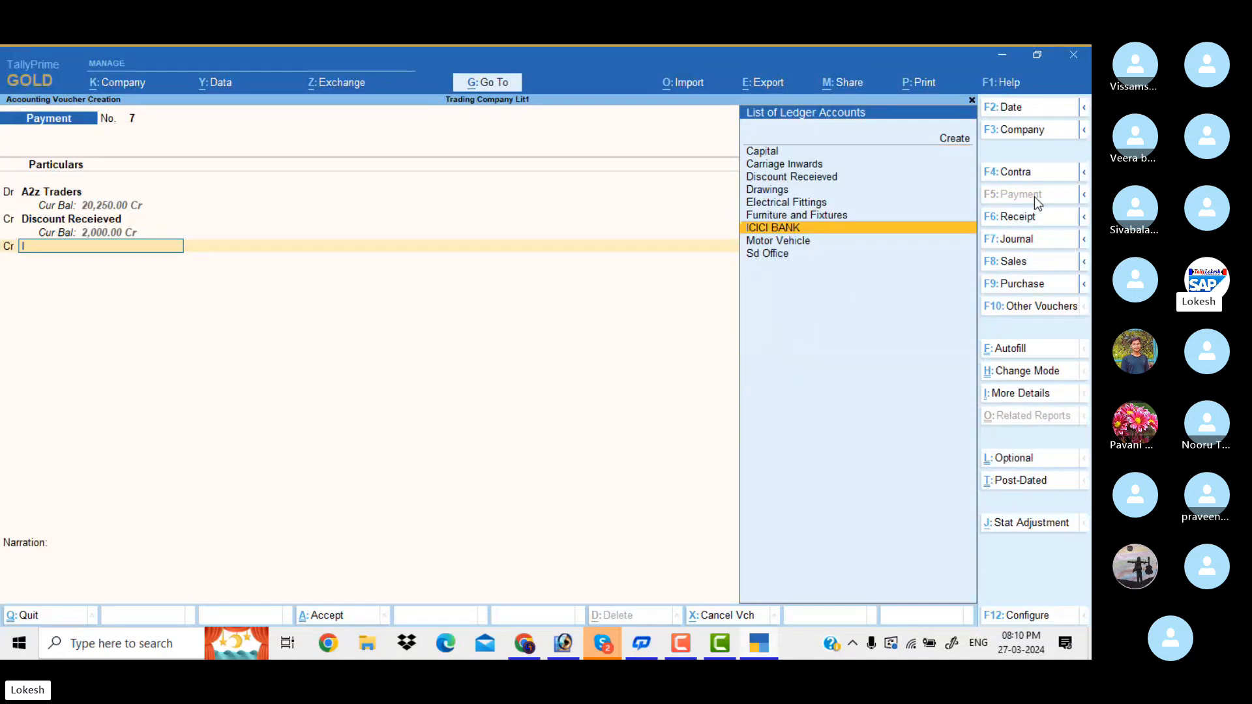
key("Return")
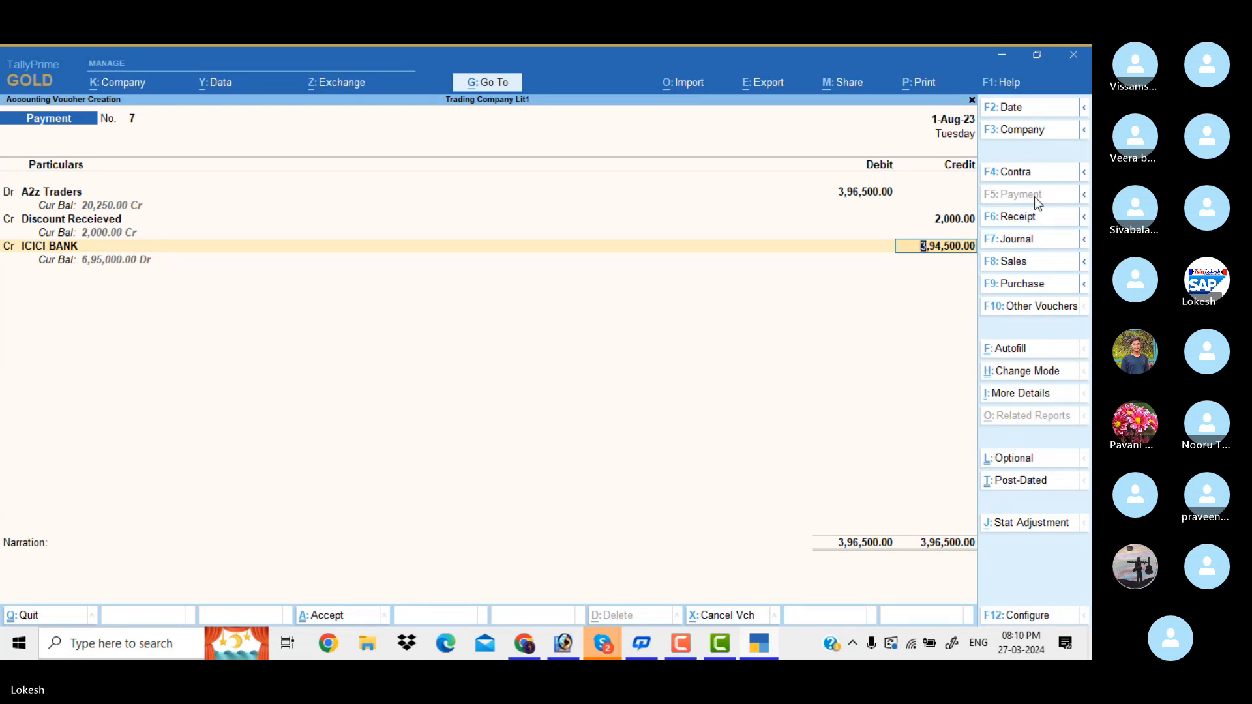
Accept 3,94,500 for ICICI BANK with a default cheque allocation dated 1-Aug-23 and save the payment voucher
key("Return")
key("Return")
key("Return")
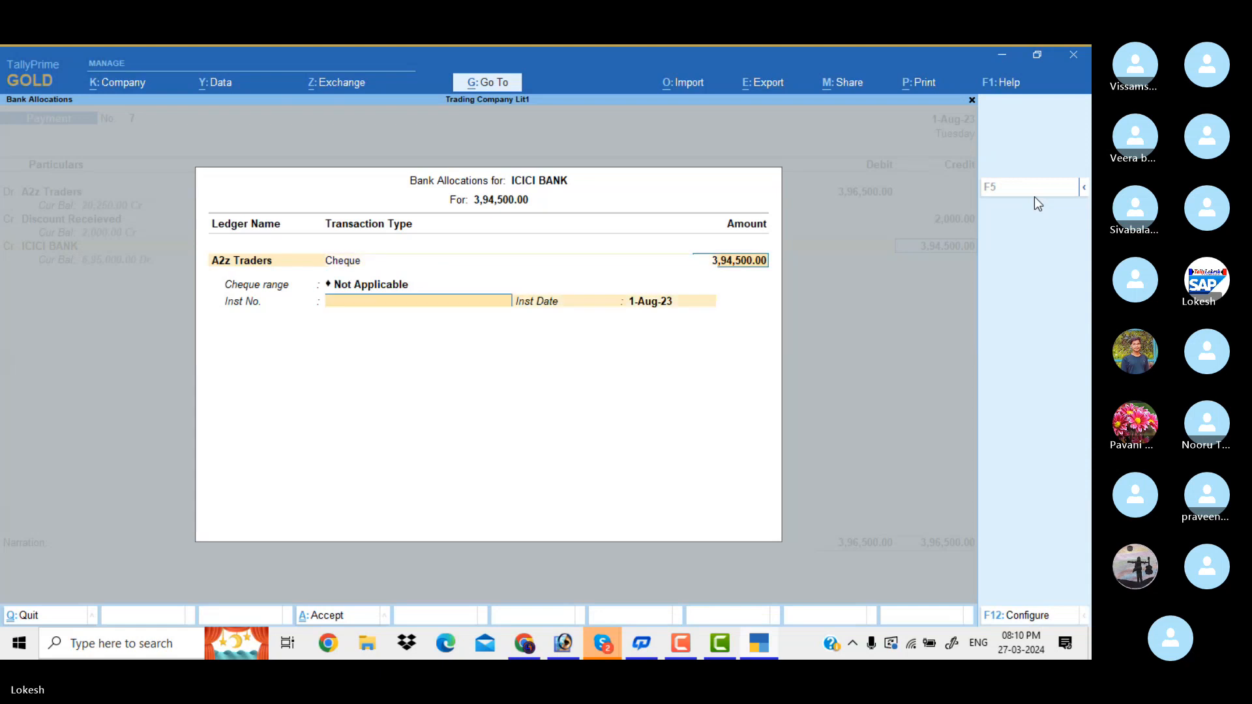
key("Return")
key("Return")
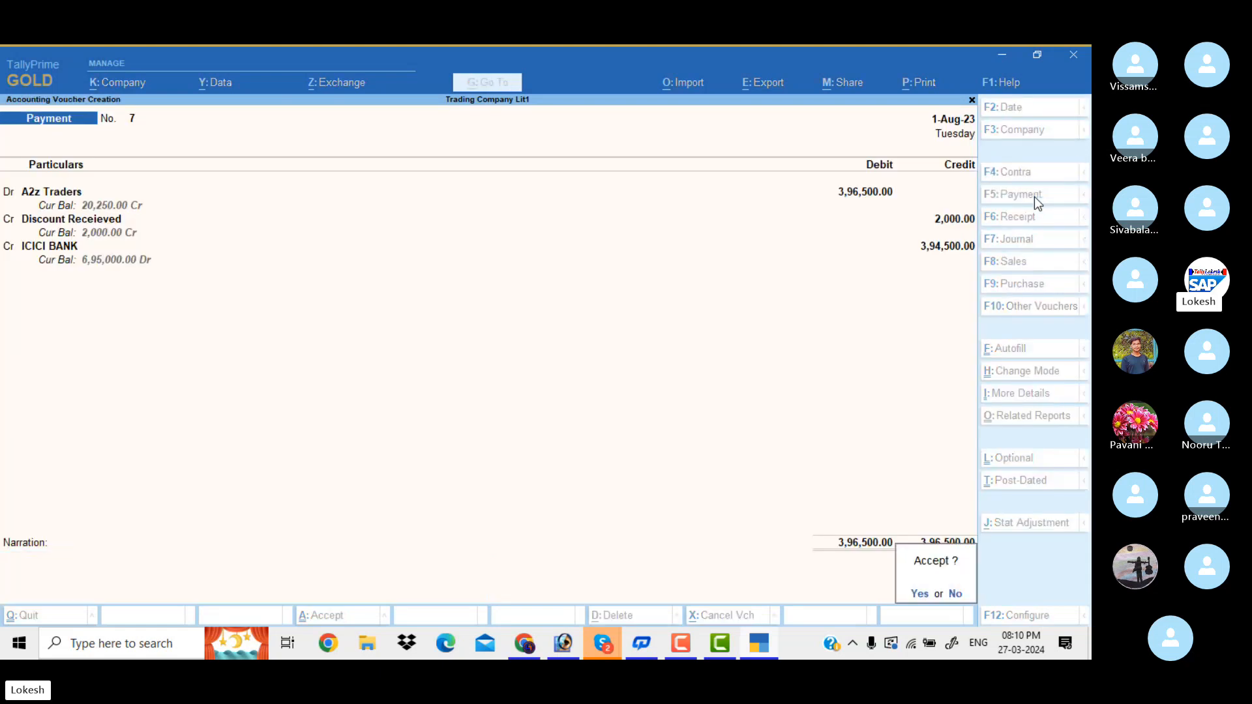
left_click(1034, 197)
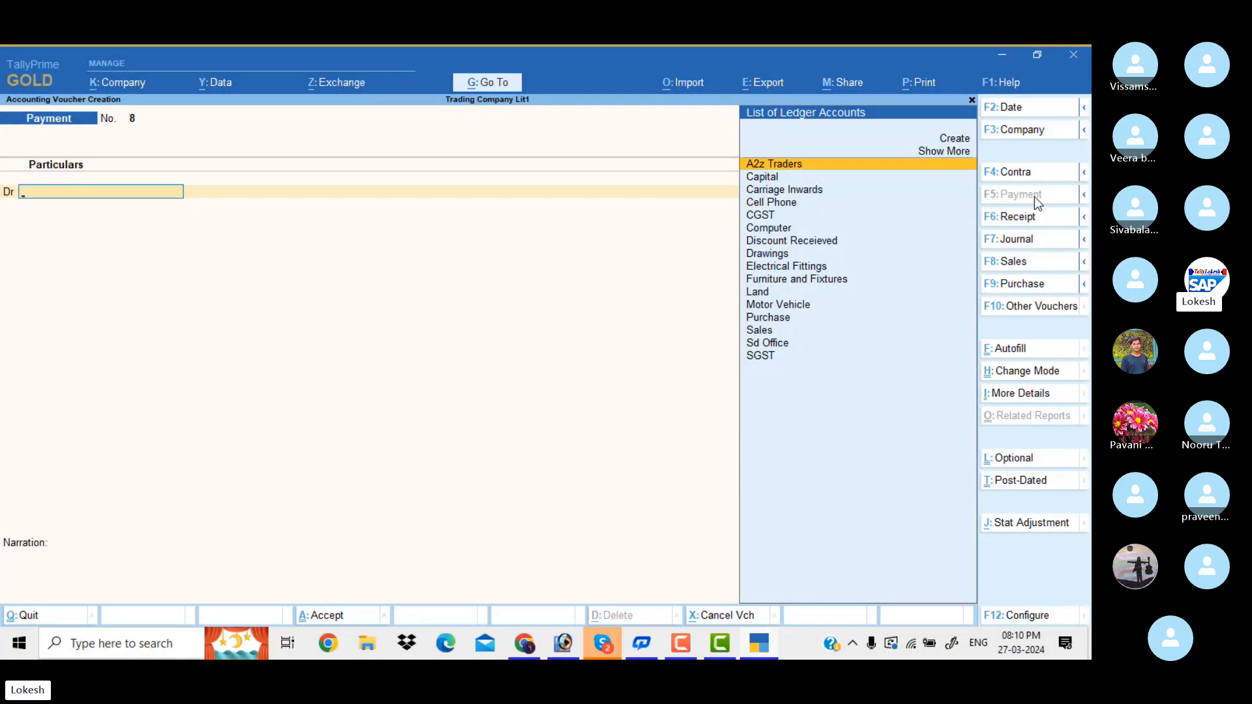
Start a sales voucher and begin a party ledger named Pacific Merchants under Sundry Debtors
left_click(1021, 267)
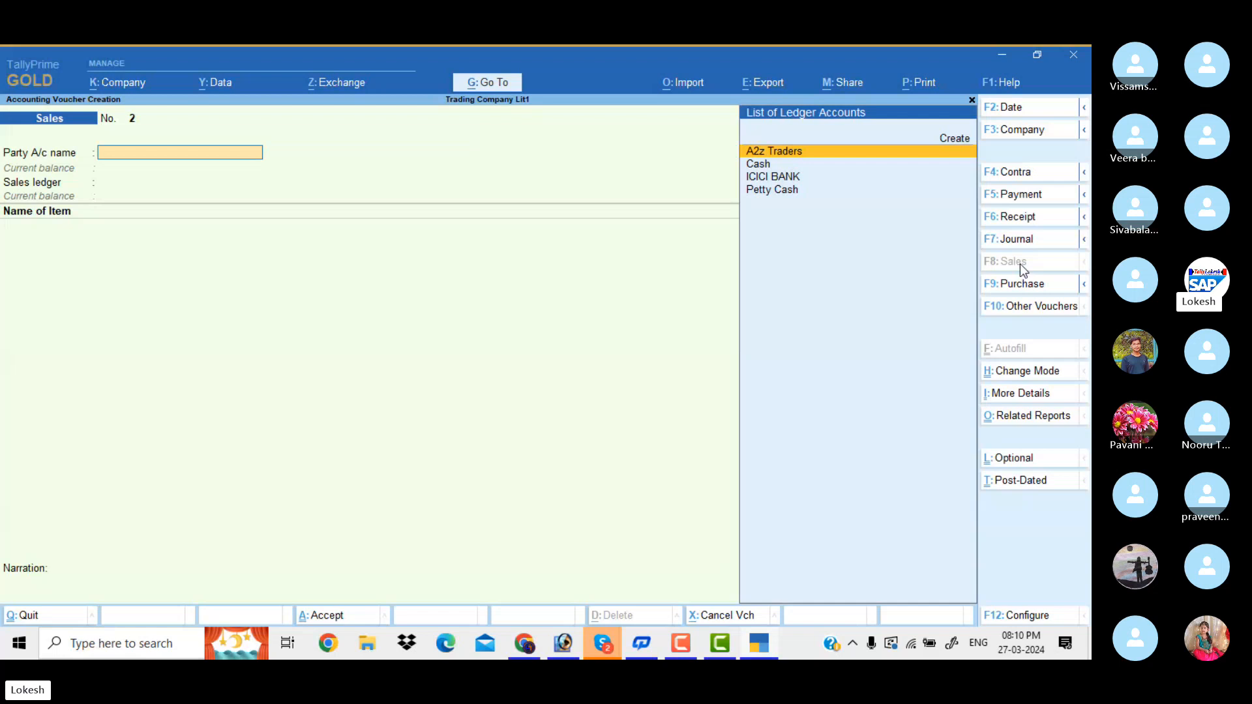
key("alt+c")
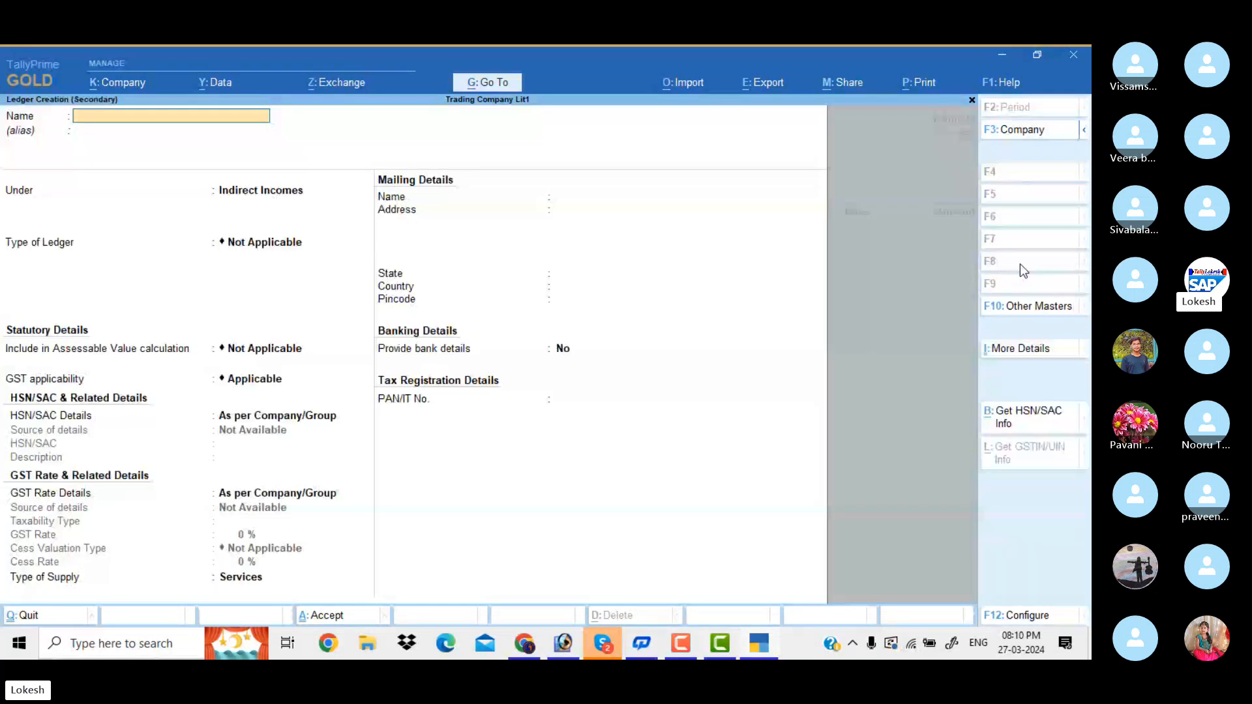
type("Pacific Merchants")
key("Return")
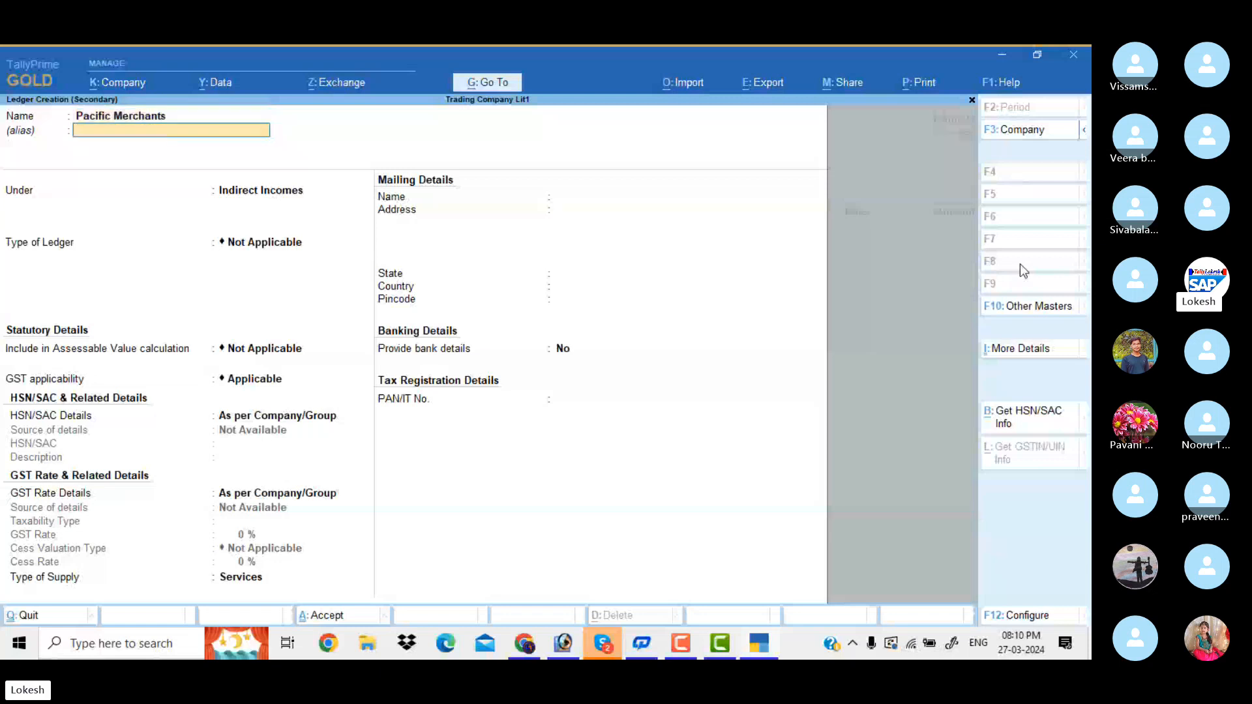
key("Return")
type("Sundry Debtors")
key("Return")
Keep Andhra Pradesh and Regular registration, enter the ledger's GSTIN/UIN, save it and accept the default dispatch and party details
key("Return")
key("Return")
key("Return")
key("Return")
key("Return")
key("Return")
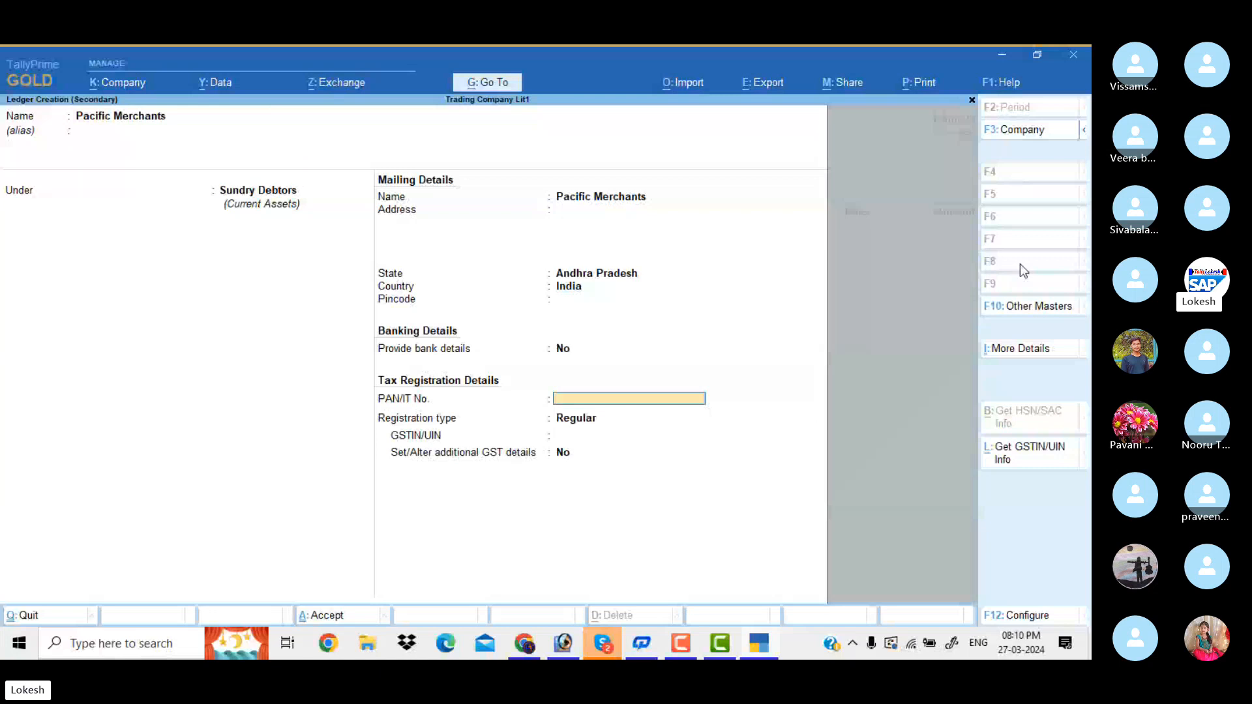
key("Return")
key("Return")
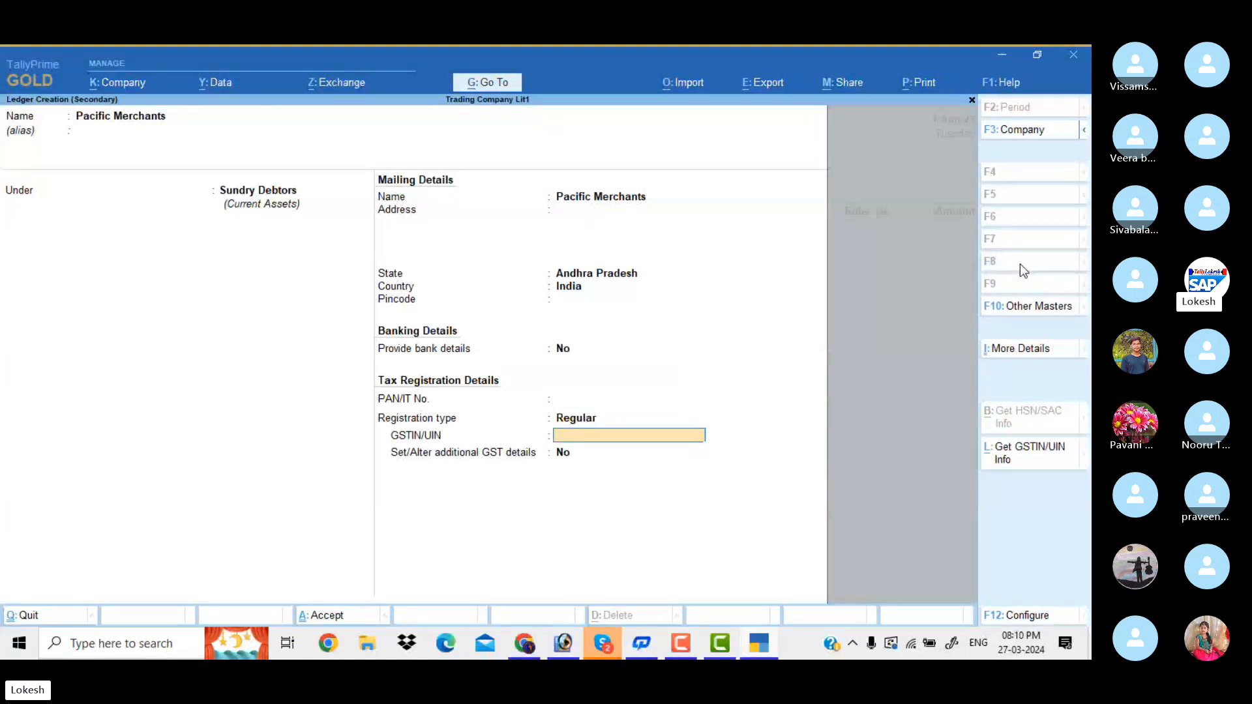
type("37")
key("Return")
key("Return")
key("Return")
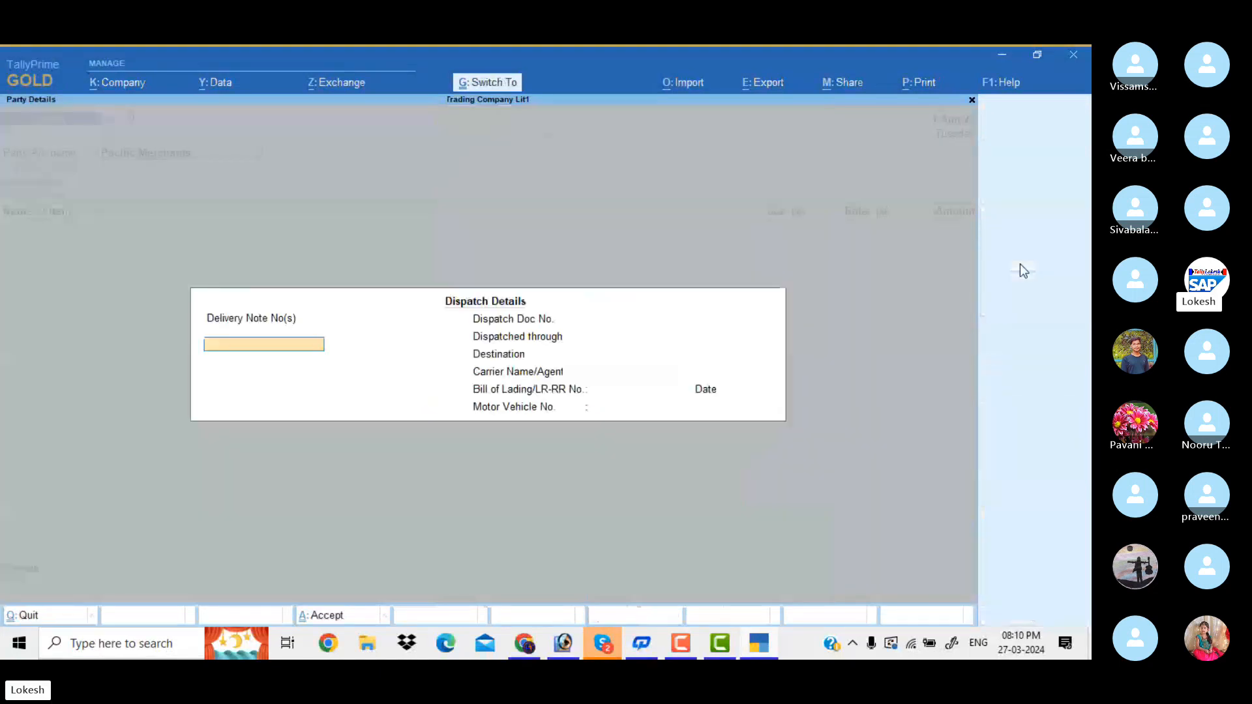
key("ctrl+a")
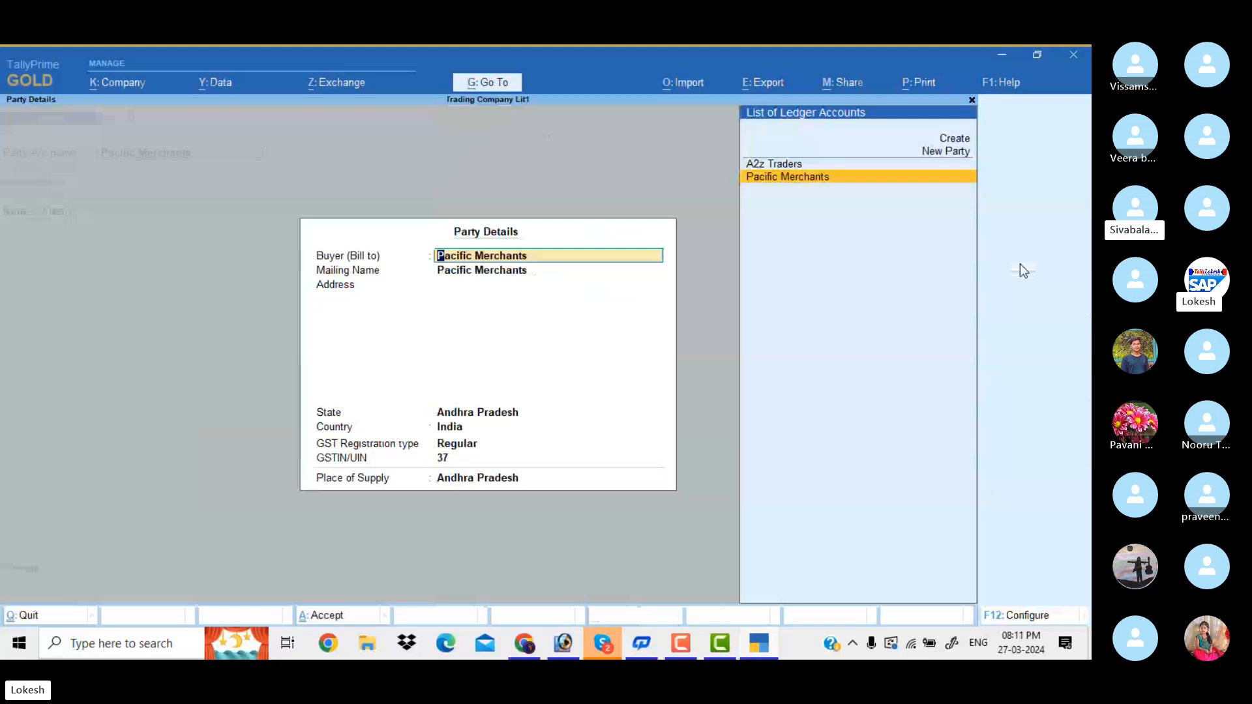
key("ctrl+a")
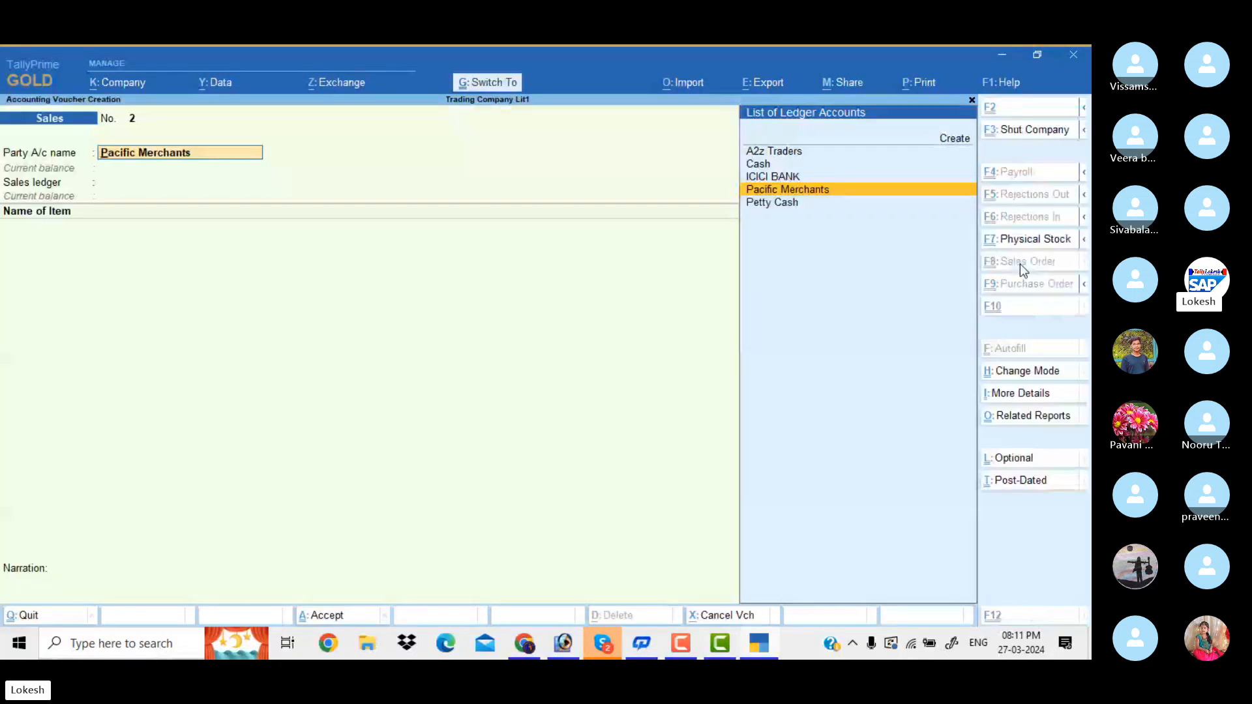
Change the Pacific Merchants ledger's group to Sundry Creditors, save it and accept the default dispatch and party details
key("ctrl+Return")
key("Return")
key("Return")
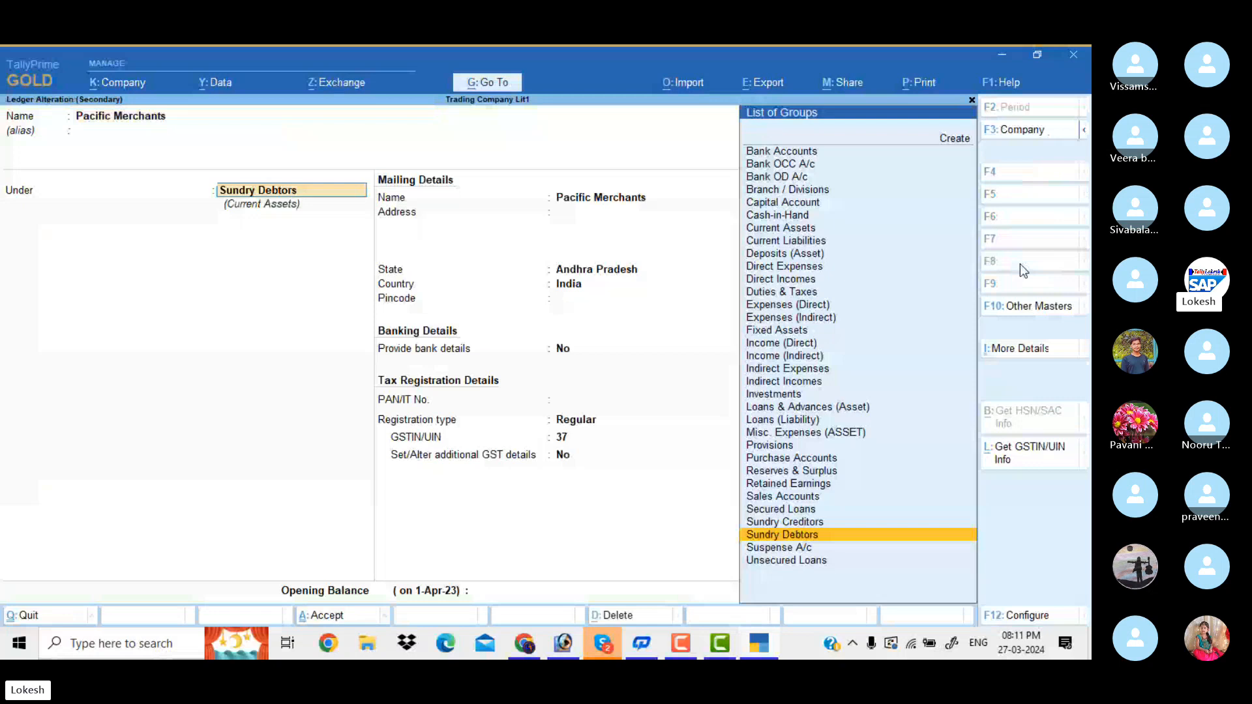
key("Up")
key("Return")
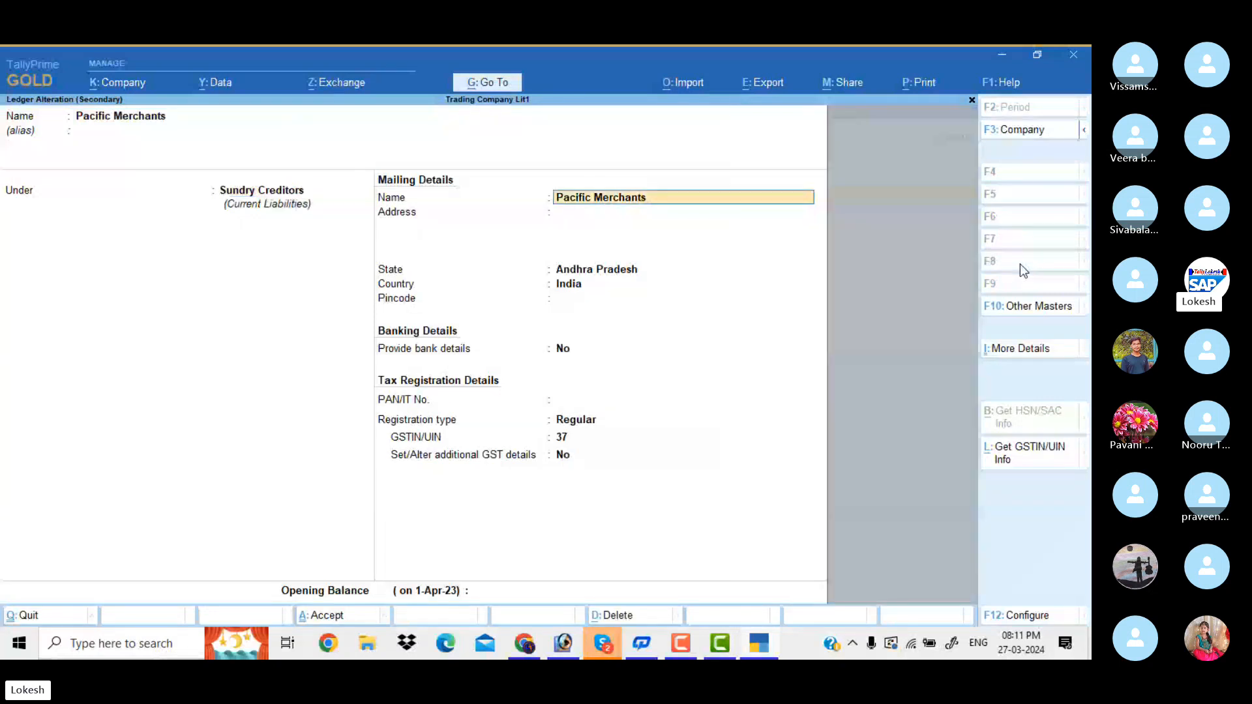
key("ctrl+a")
key("ctrl+a")
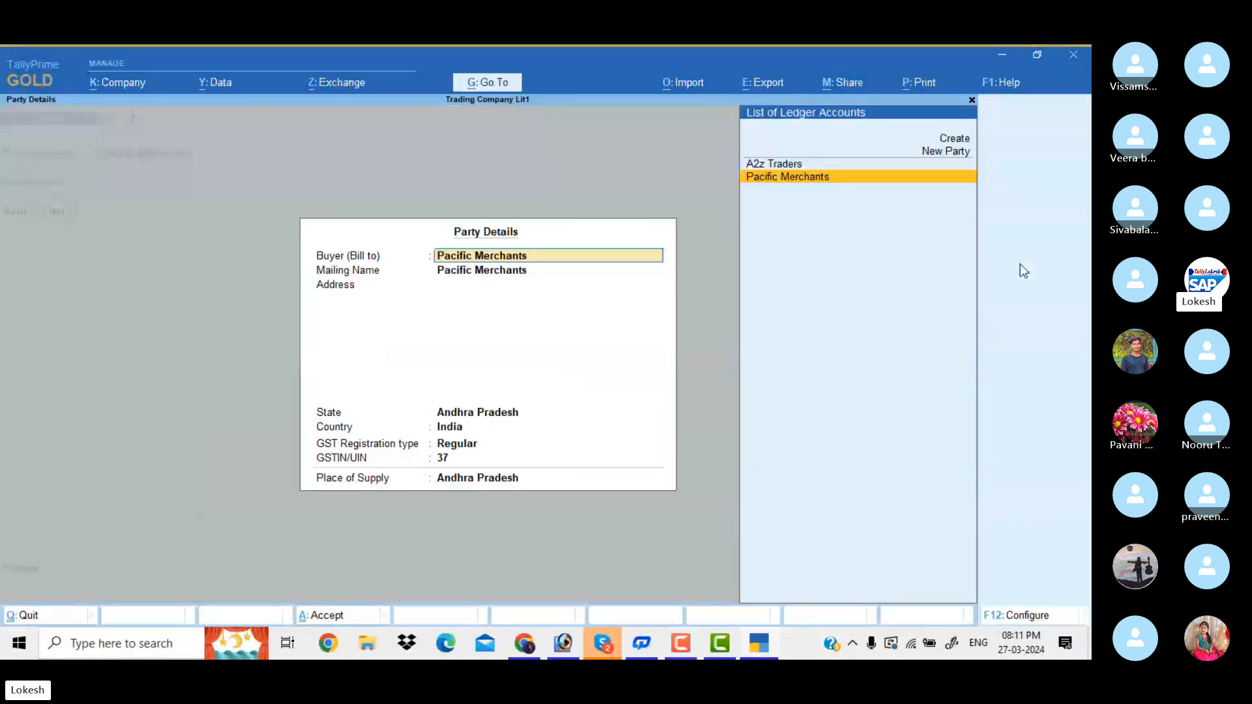
key("ctrl+a")
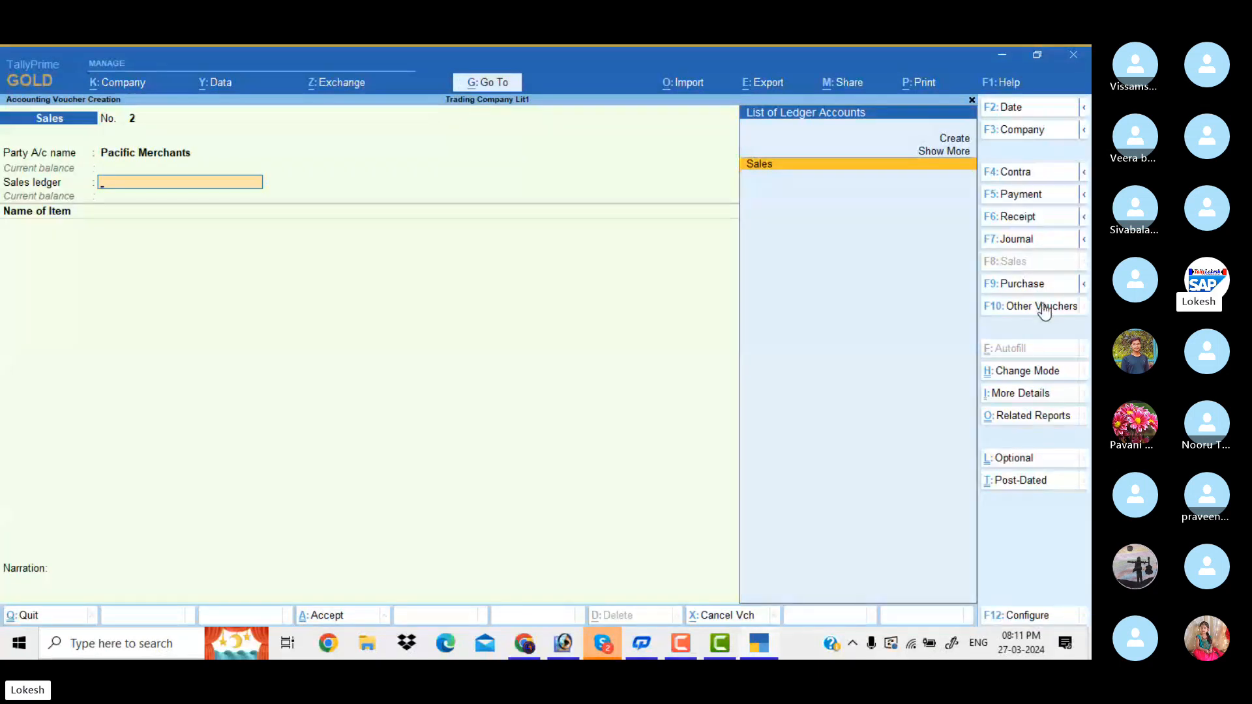
Switch to a purchase voucher with Pacific Merchants as the party account and Purchase as the purchase ledger
left_click(1039, 289)
key("Return")
key("Return")
key("Return")
key("Return")
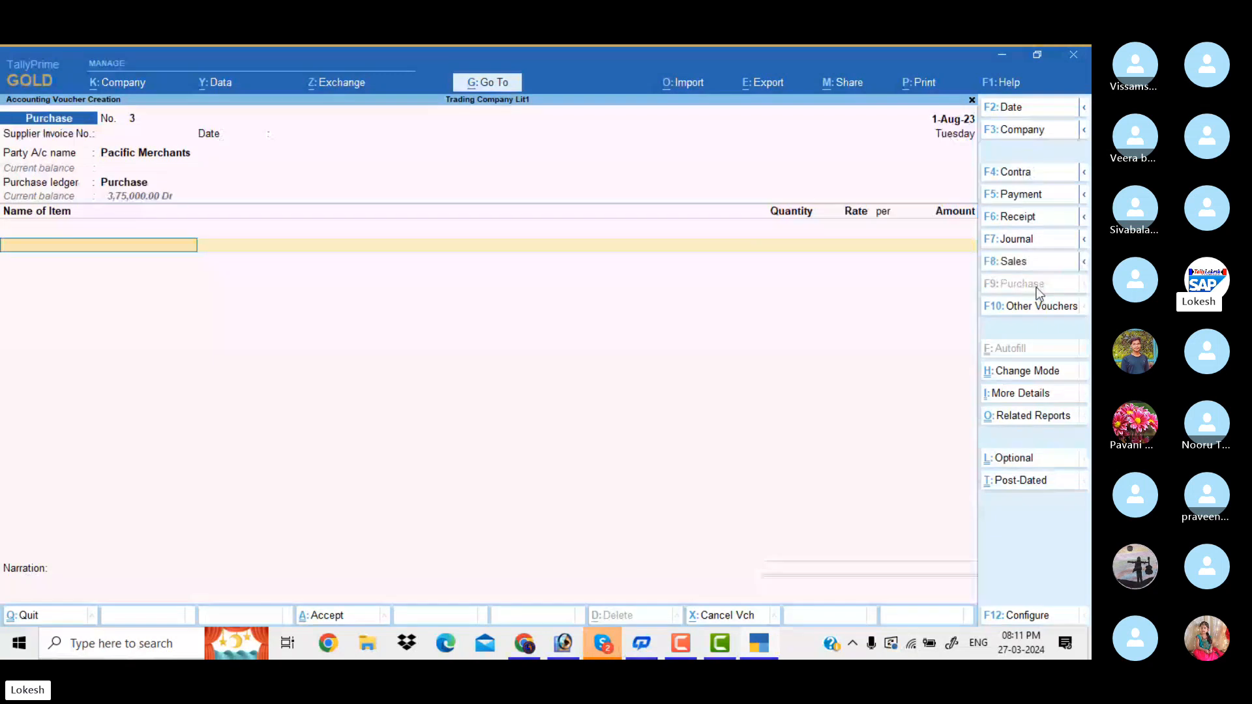
Add 200 nos of High Capacity Stabilizers at a rate of 650 to the Pacific Merchants purchase voucher
key("Return")
type("200")
key("Return")
type("650")
key("Return")
key("Return")
key("Return")
Add 300 nos of Open Well Pumps at a rate of 1,600, then apply CGST and SGST and save the purchase voucher without GST/e-Way Bill details
type("Op")
key("Return")
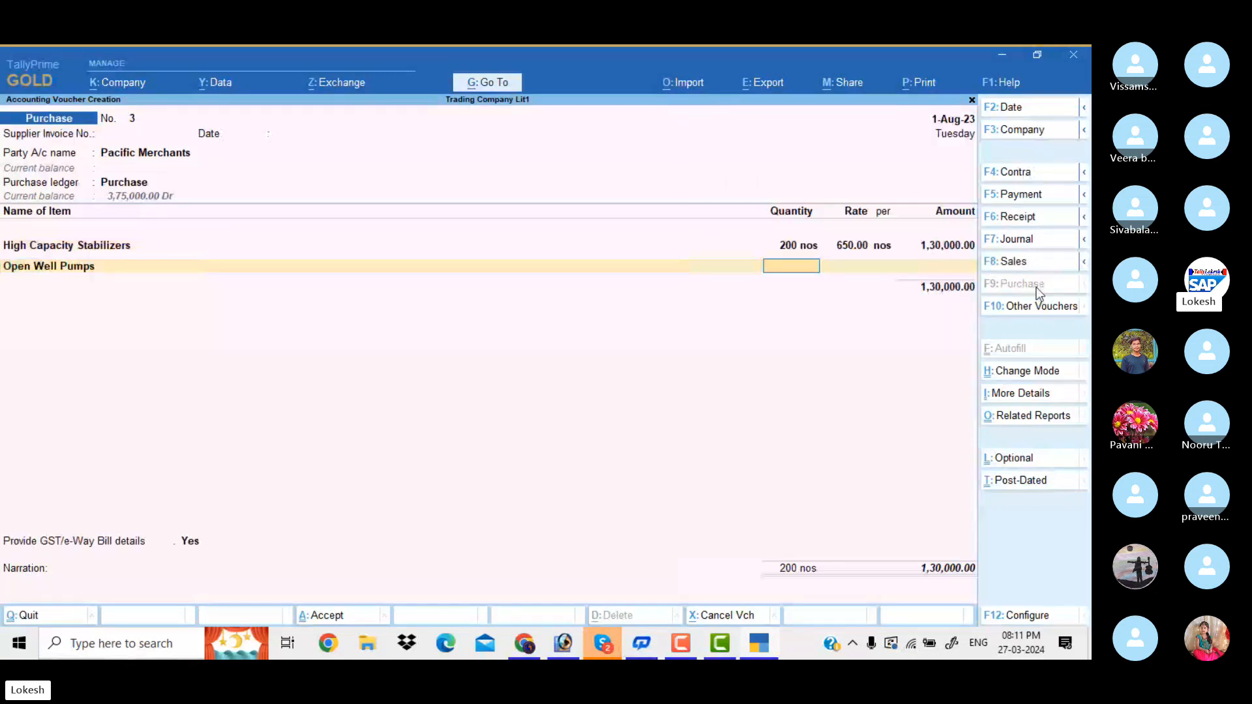
type("300")
key("Return")
type("16")
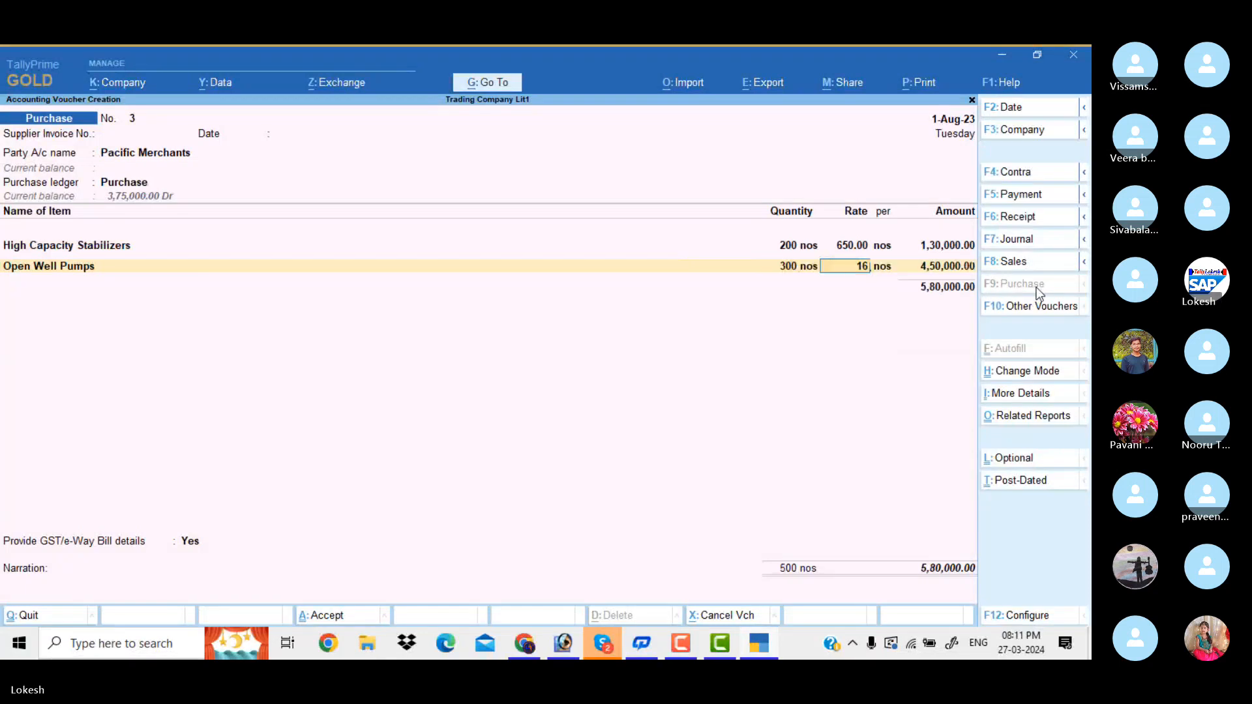
type("00")
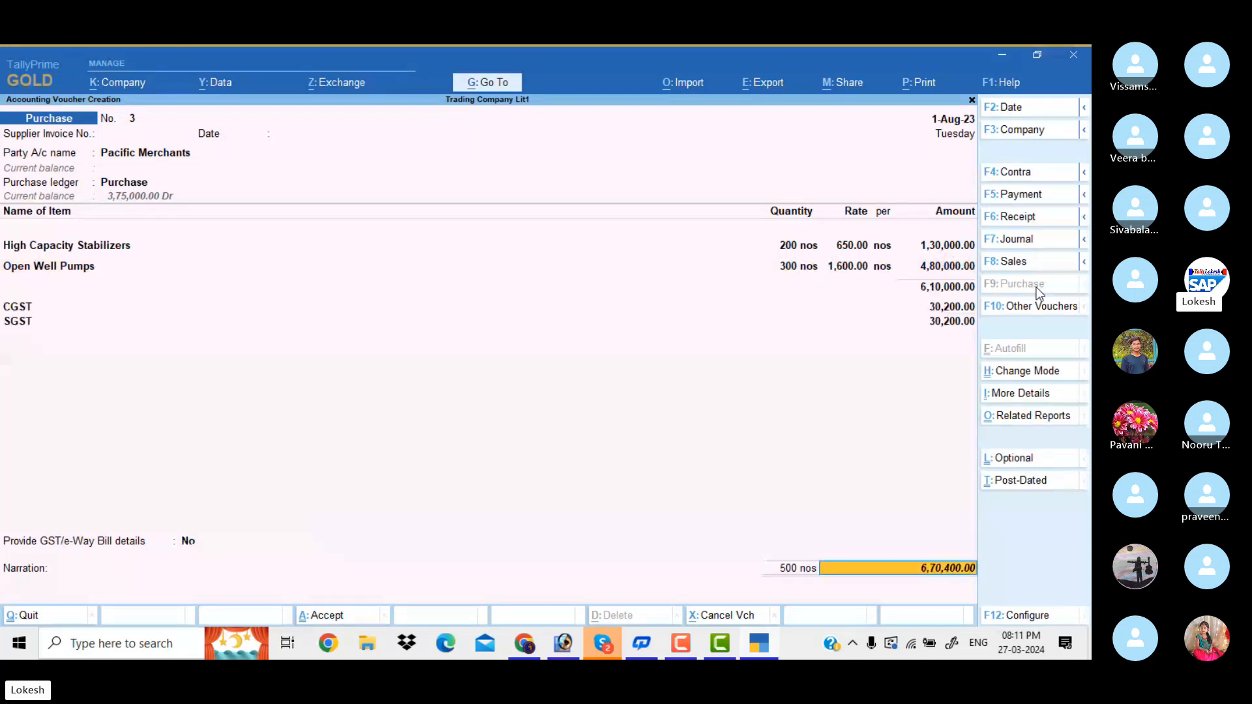
key("Return")
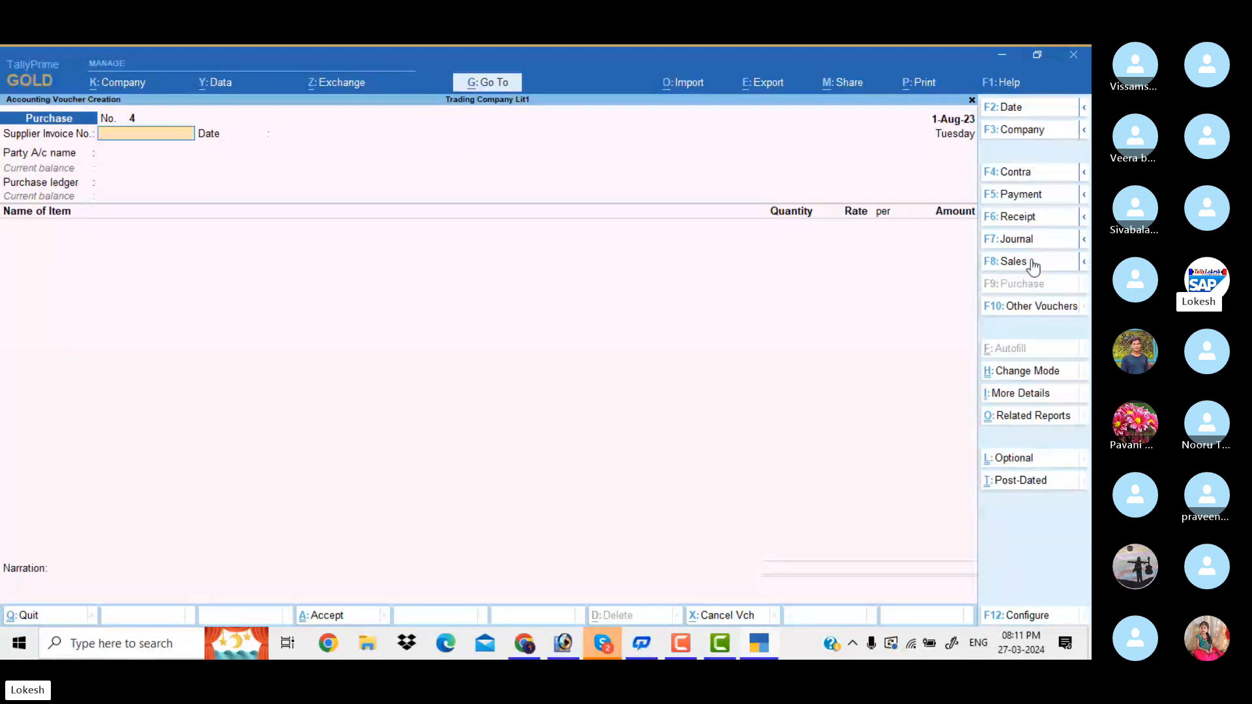
Start a sales voucher and begin a new party ledger named Java Trading Company
left_click(1034, 266)
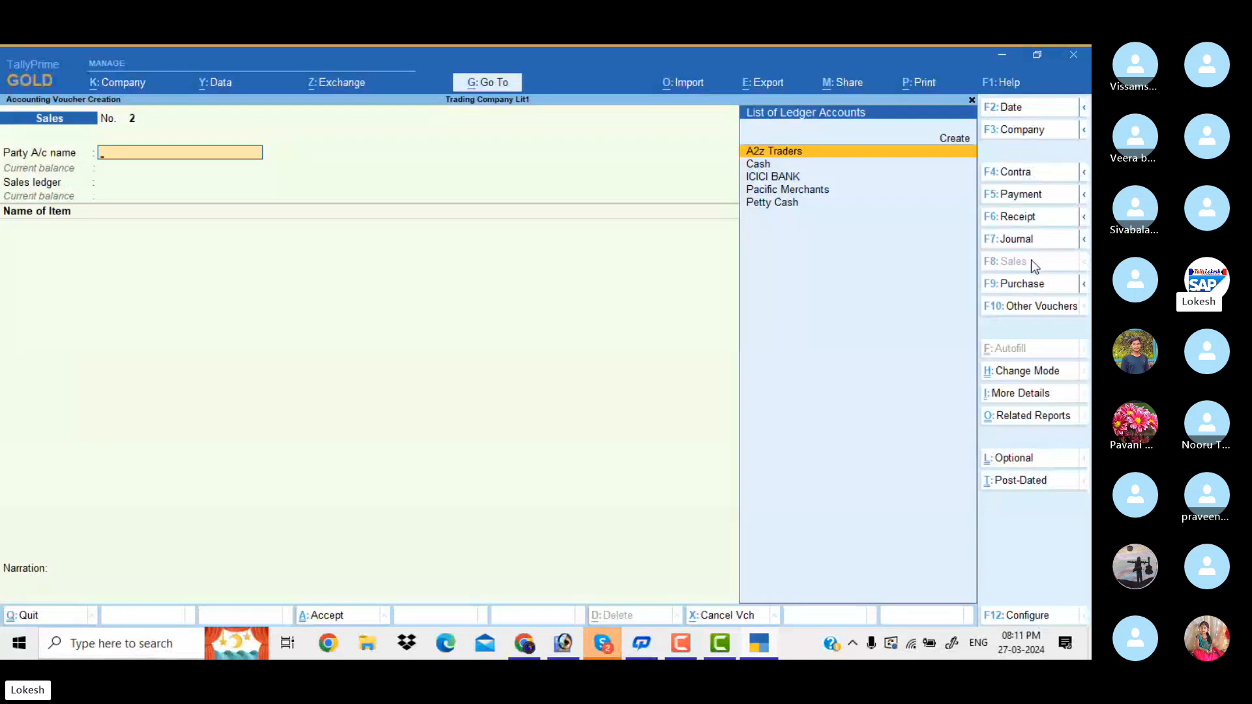
key("alt+c")
type("Jav")
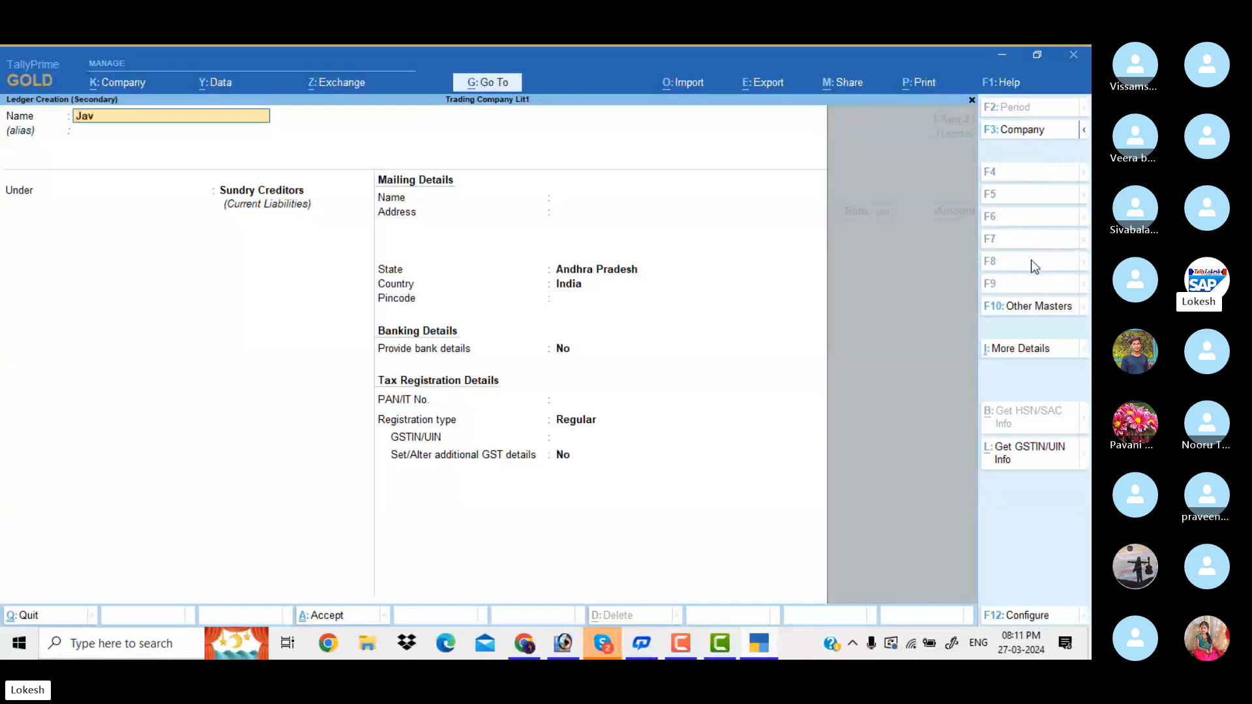
type("a Trading Com")
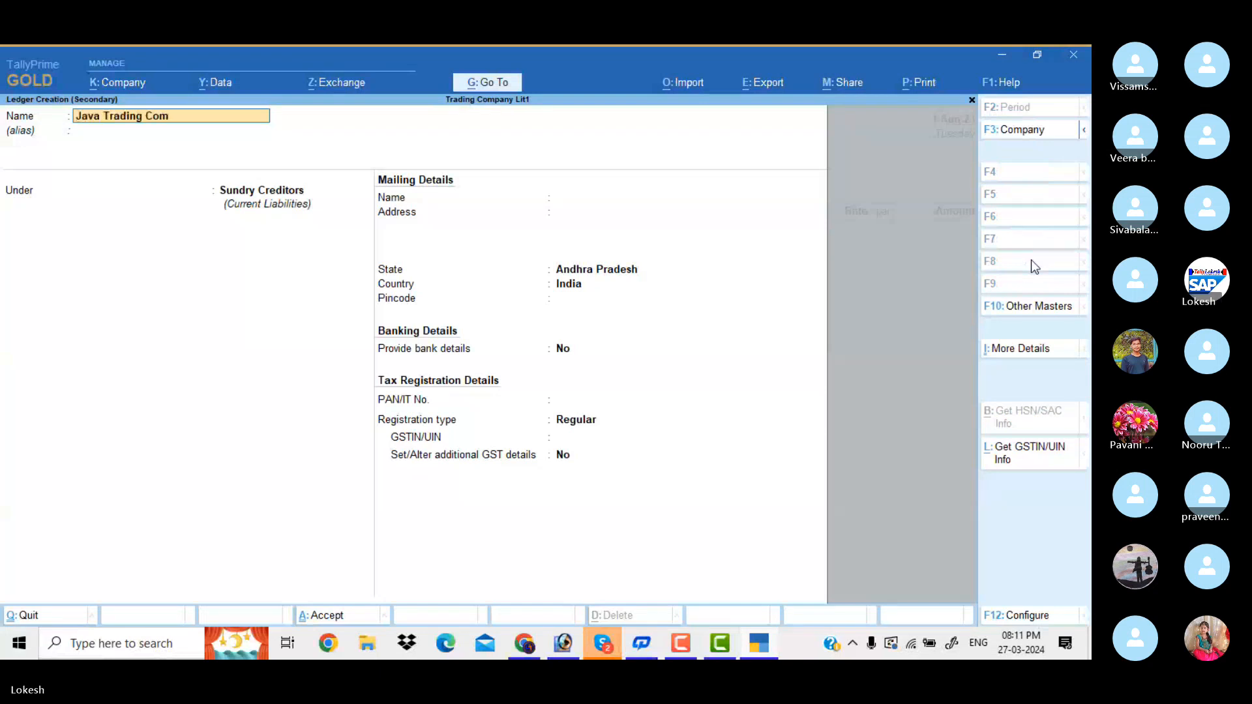
type("pany")
key("Return")
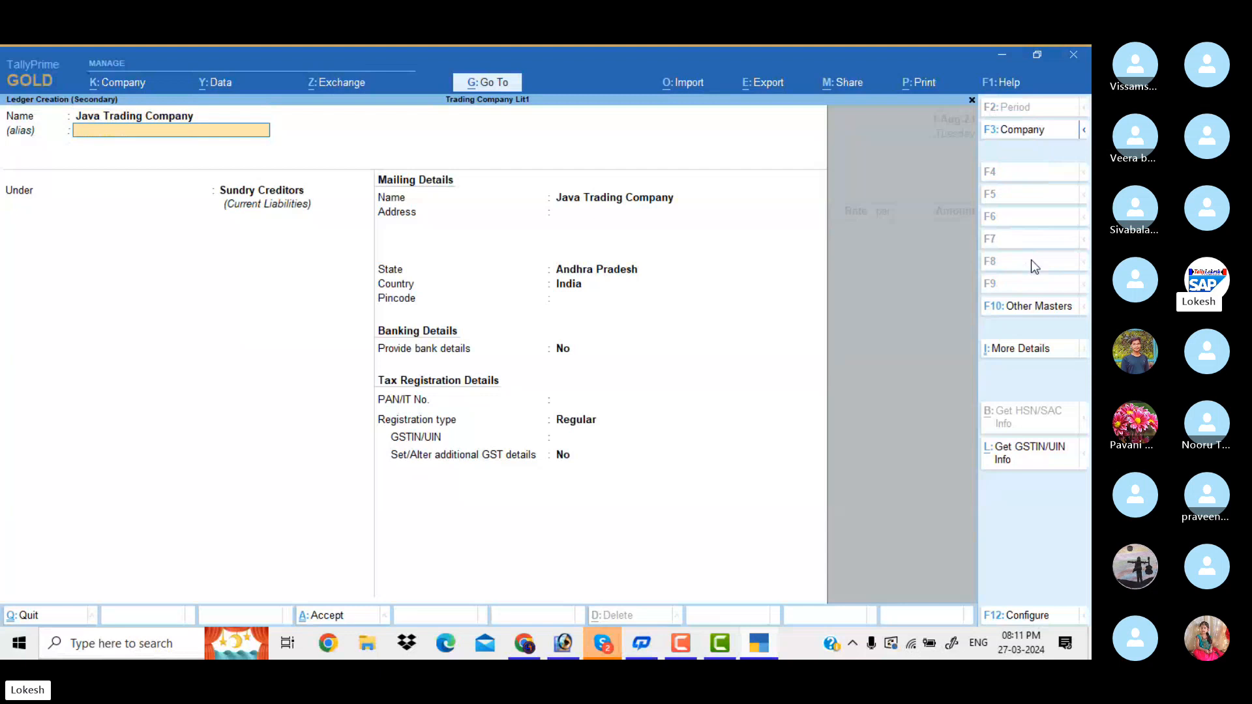
Group the ledger under Sundry Debtors, fill in its GSTIN/UIN, save it and accept the default dispatch and party details
key("Return")
key("Down")
key("Return")
key("Return")
key("Return")
type("37")
key("Return")
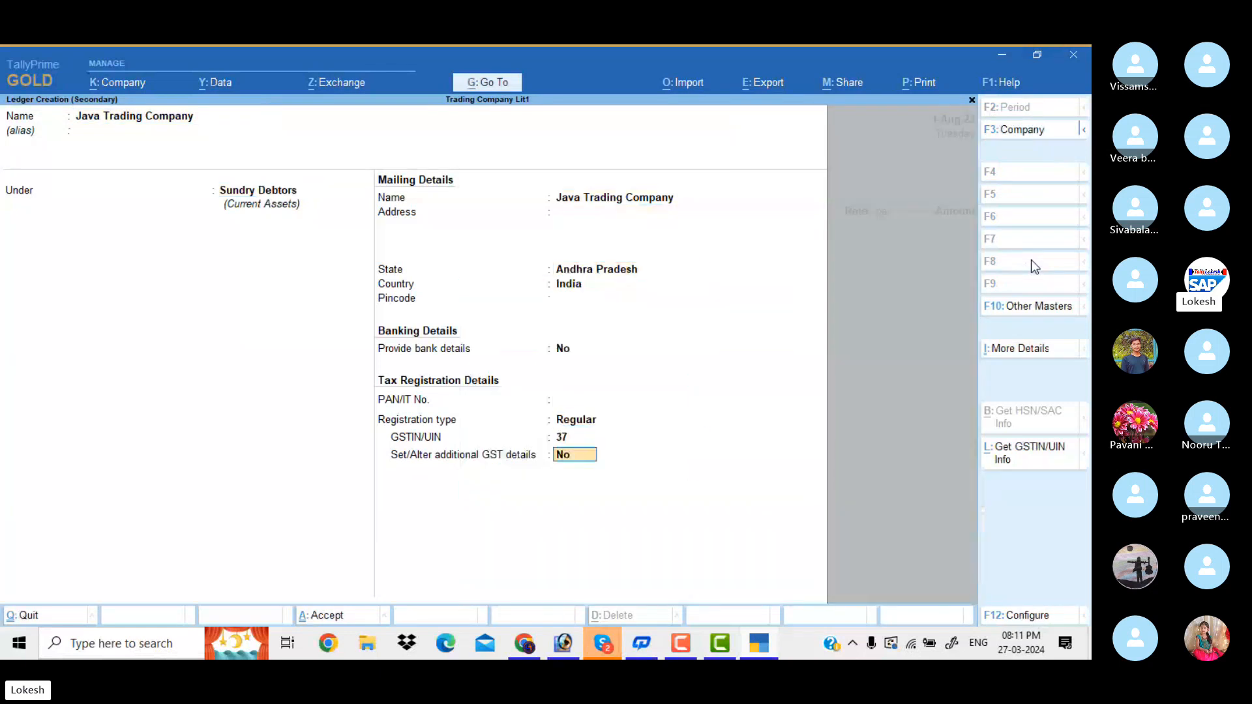
key("ctrl+a")
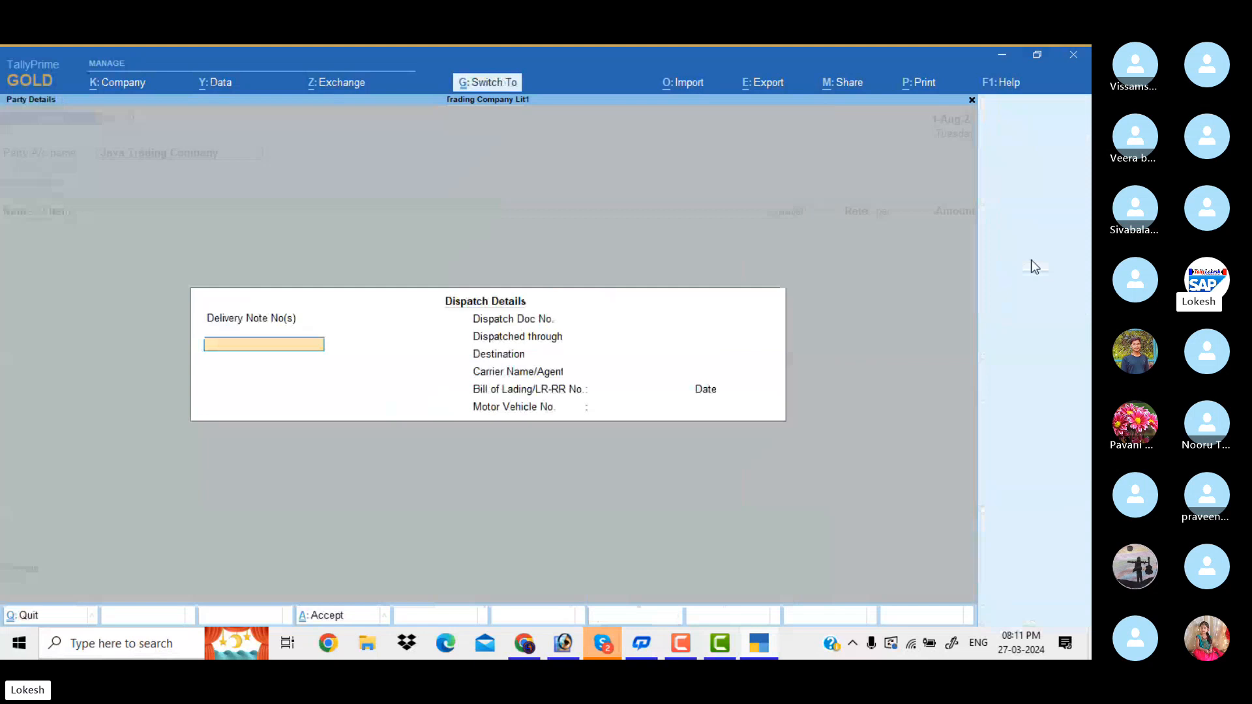
key("ctrl+a")
key("ctrl+a")
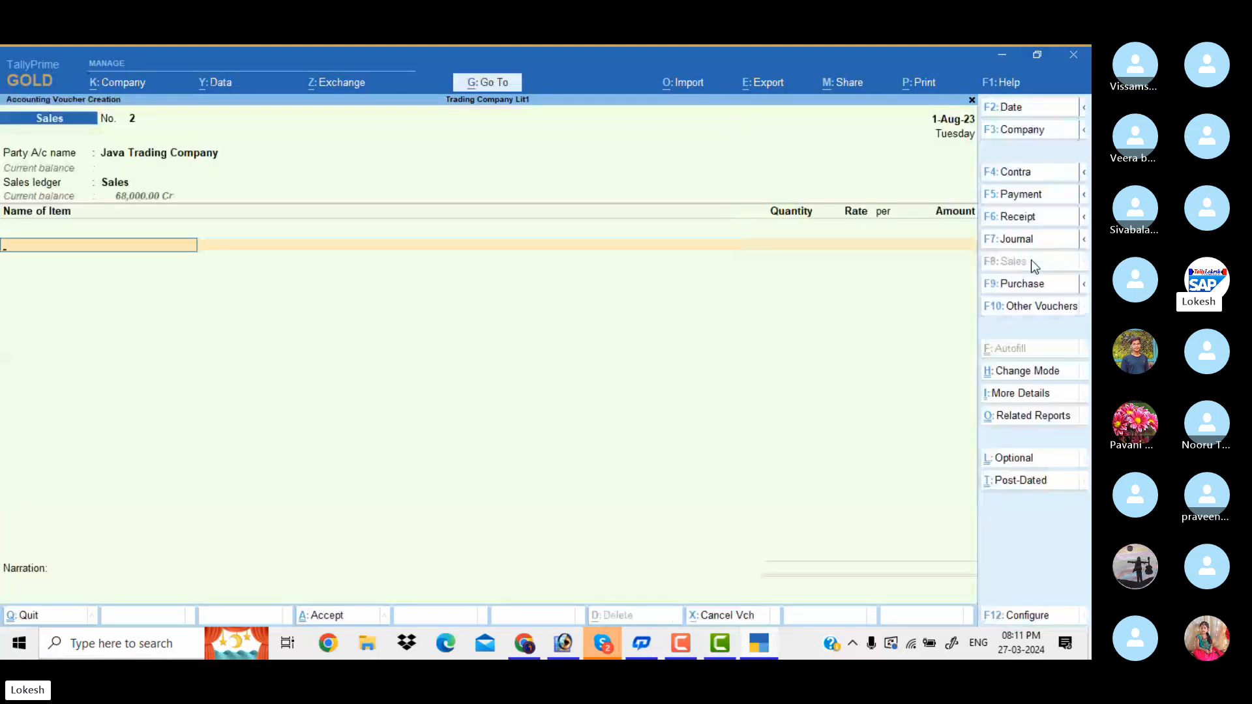
Add 25 nos of High Capacity Stabilizers at a rate of 900 to the Java Trading Company sales voucher
key("Return")
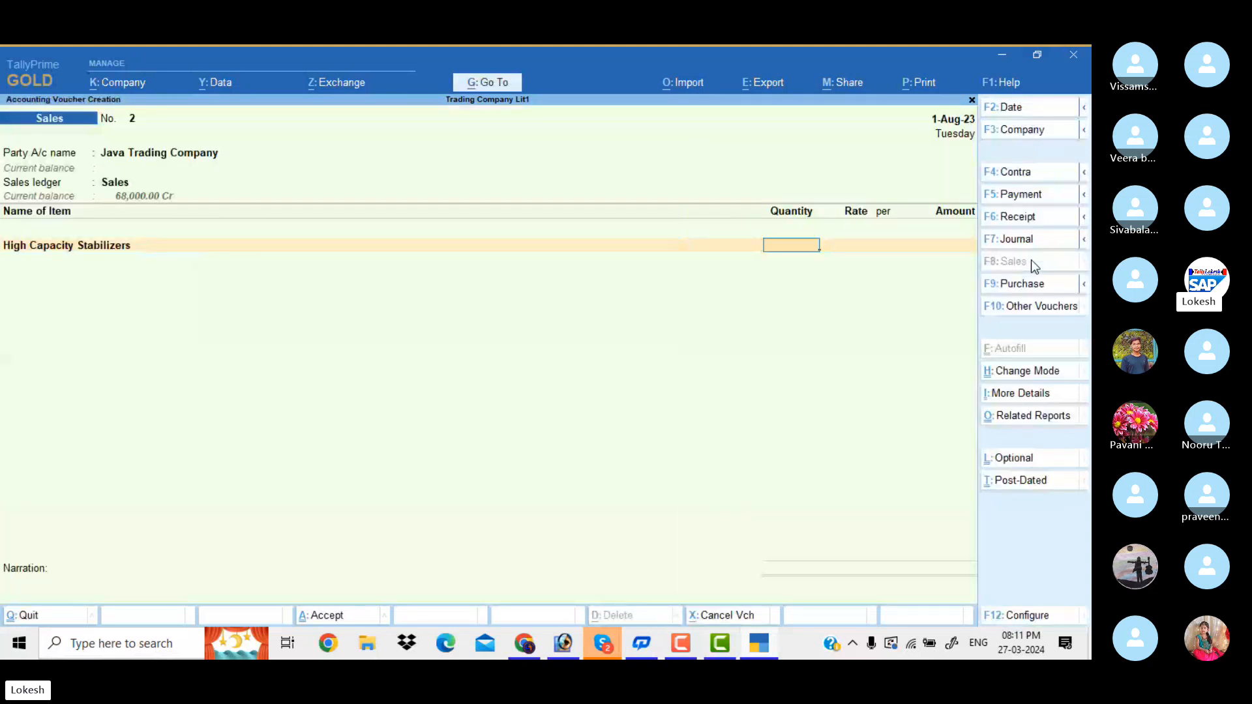
type("25")
key("Return")
type("9")
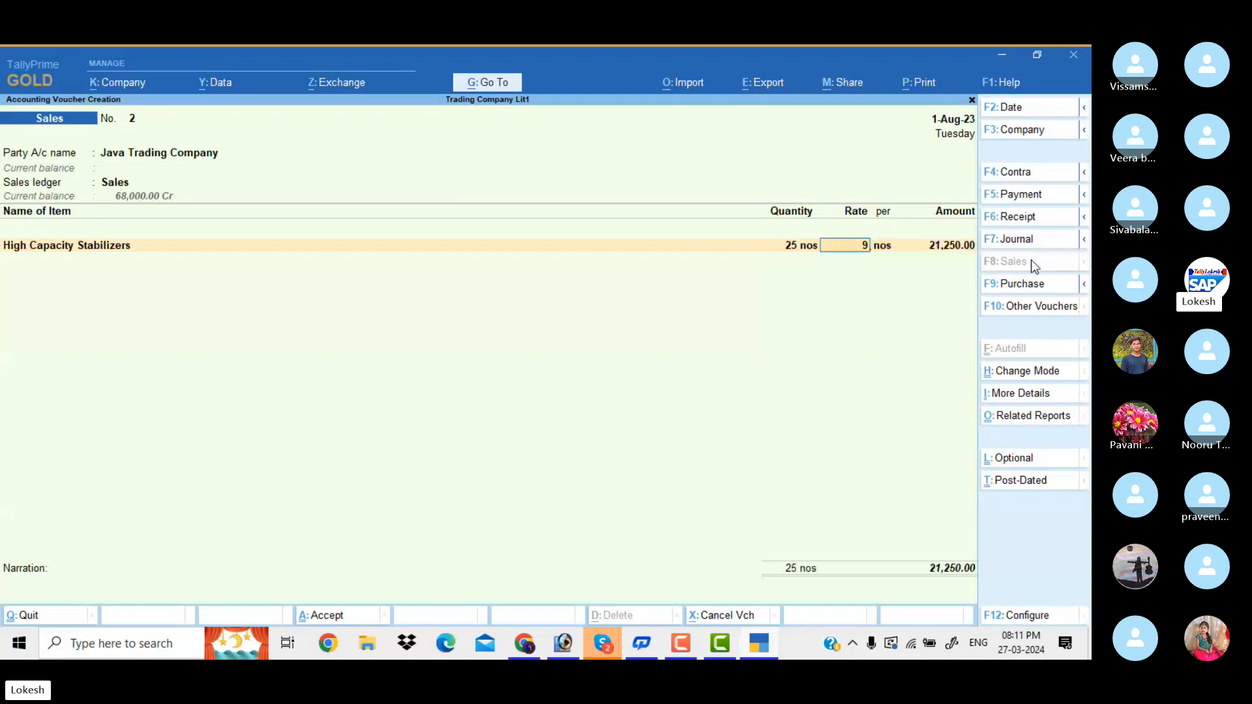
type("00")
key("Return")
key("Return")
key("Return")
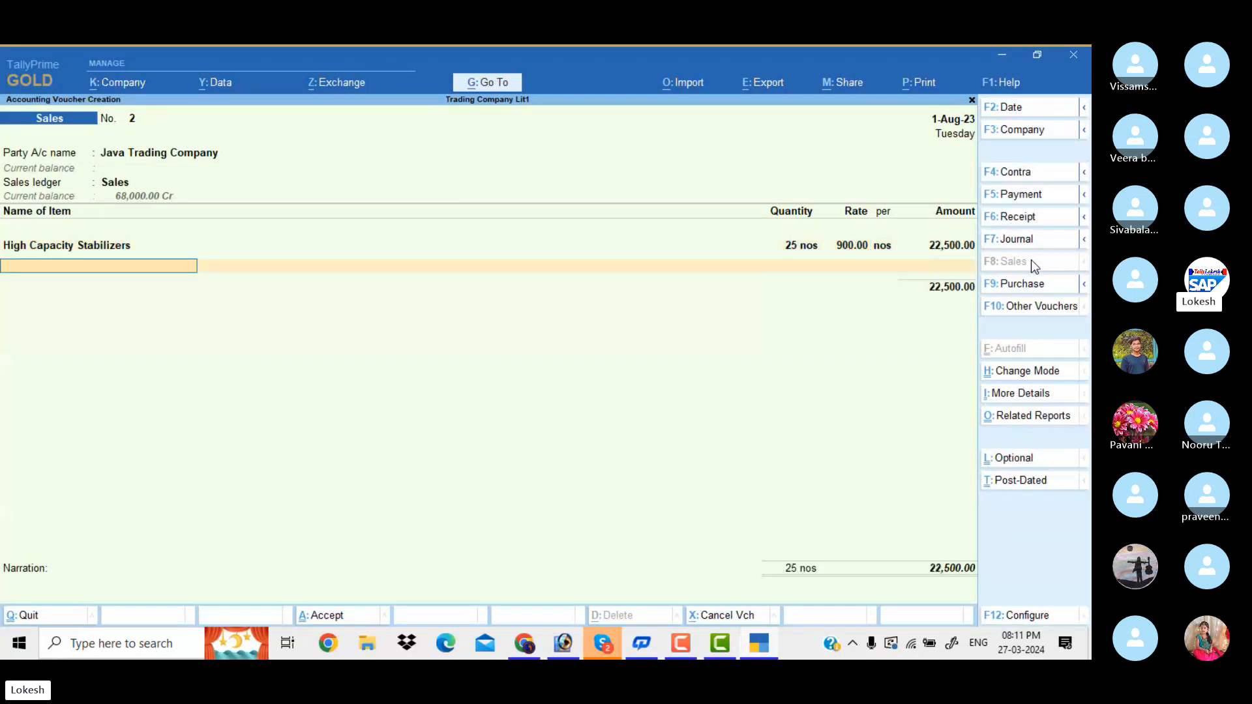
Add 30 nos of Submersible Pumps at a rate of 2,500 as the second item and end the item list
type("Su")
key("Return")
type("30")
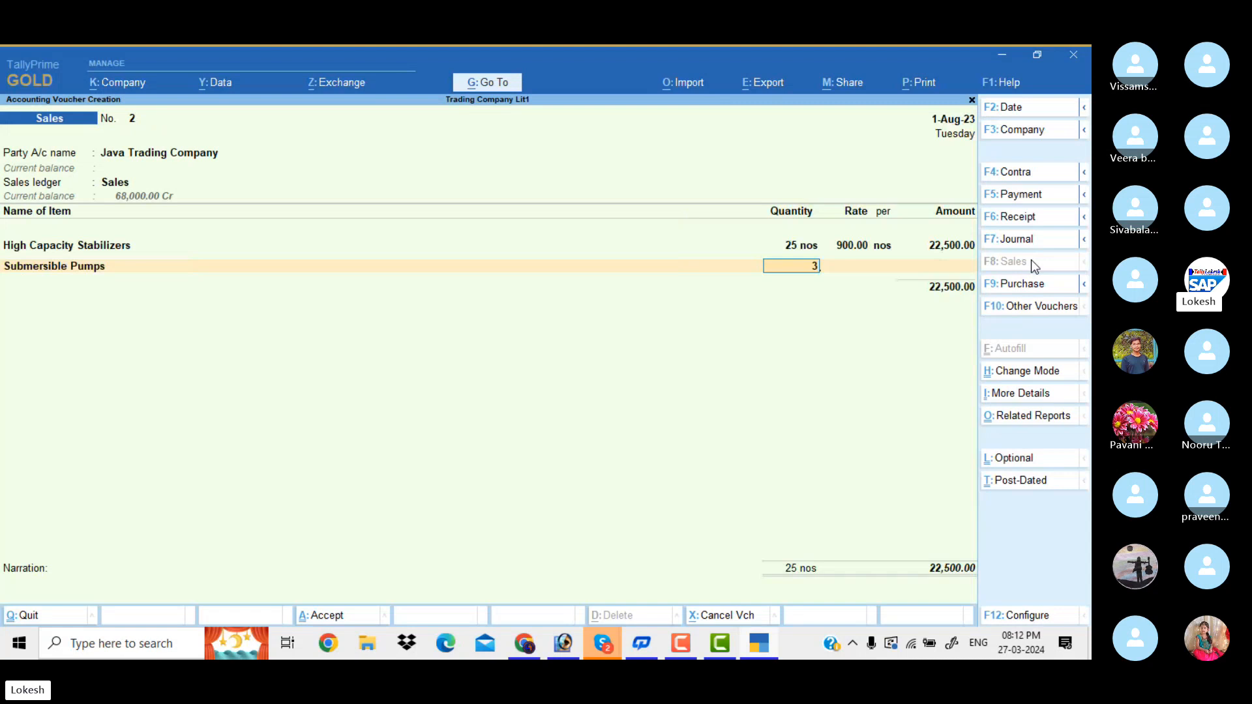
key("Return")
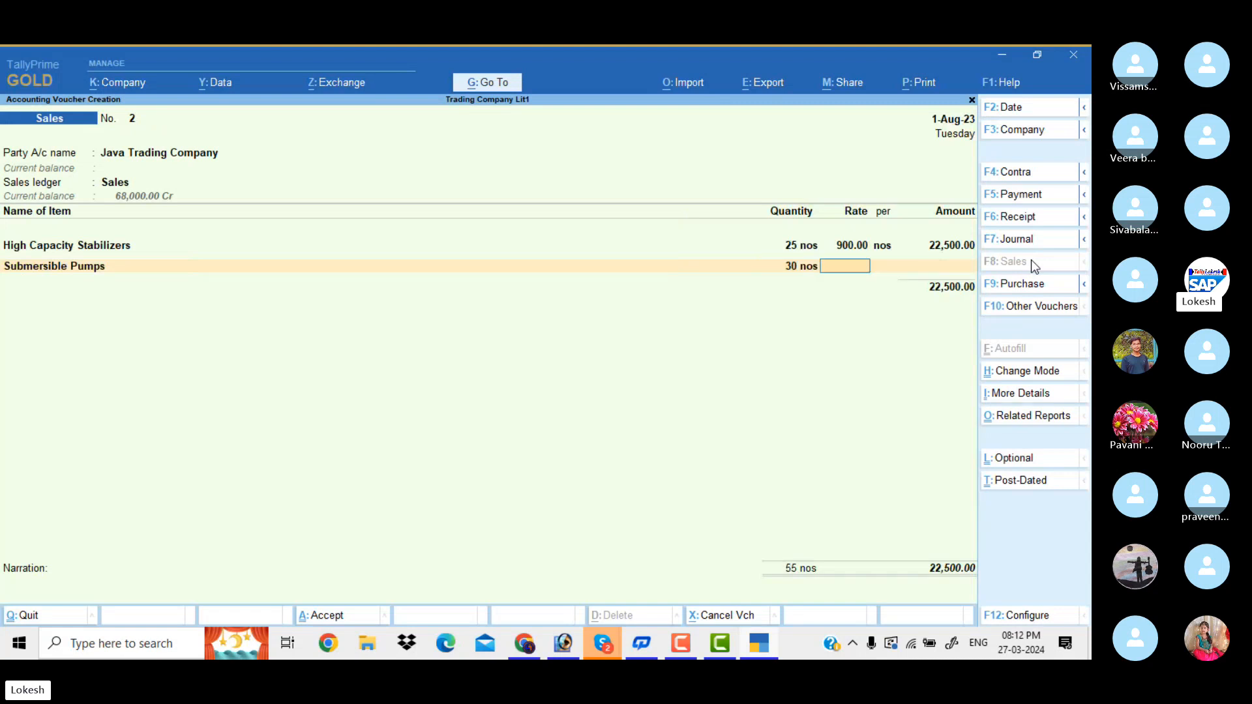
type("2500")
key("Return")
key("Return")
key("Return")
key("Return")
Apply the CGST and SGST ledgers to the sales voucher with their calculated amounts
type("C")
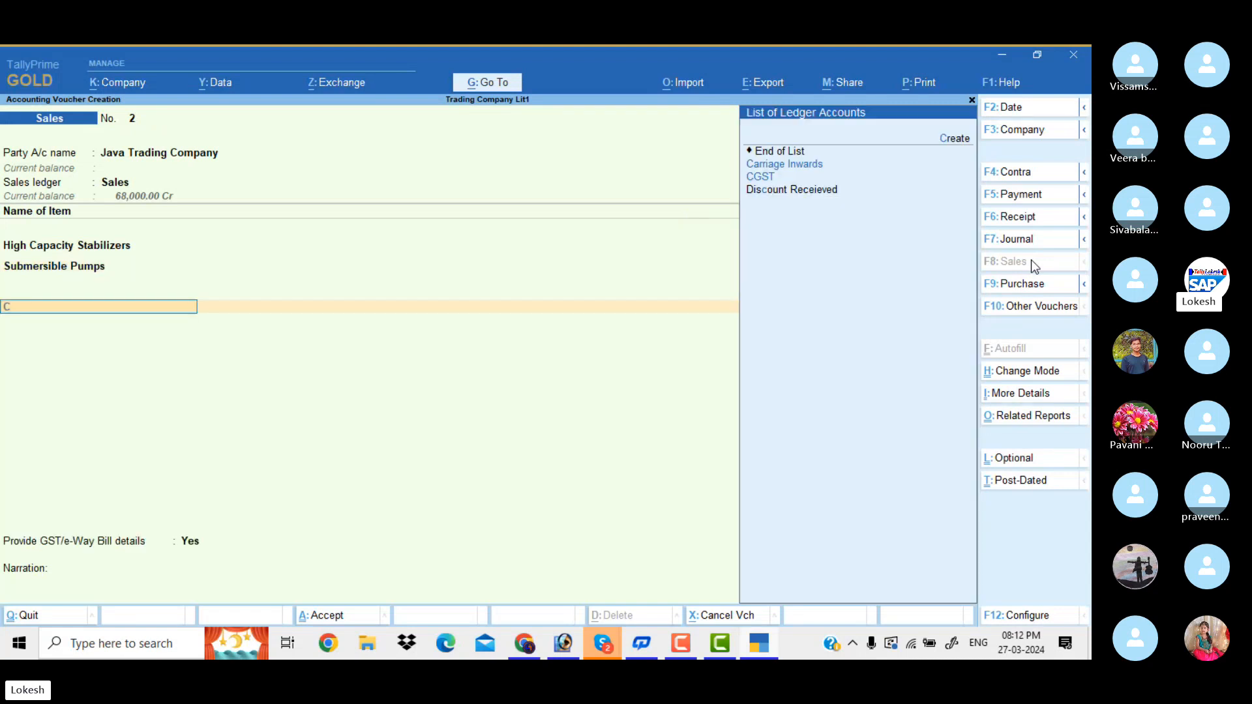
type("g")
key("Return")
key("Return")
type("Sg")
key("Return")
key("Return")
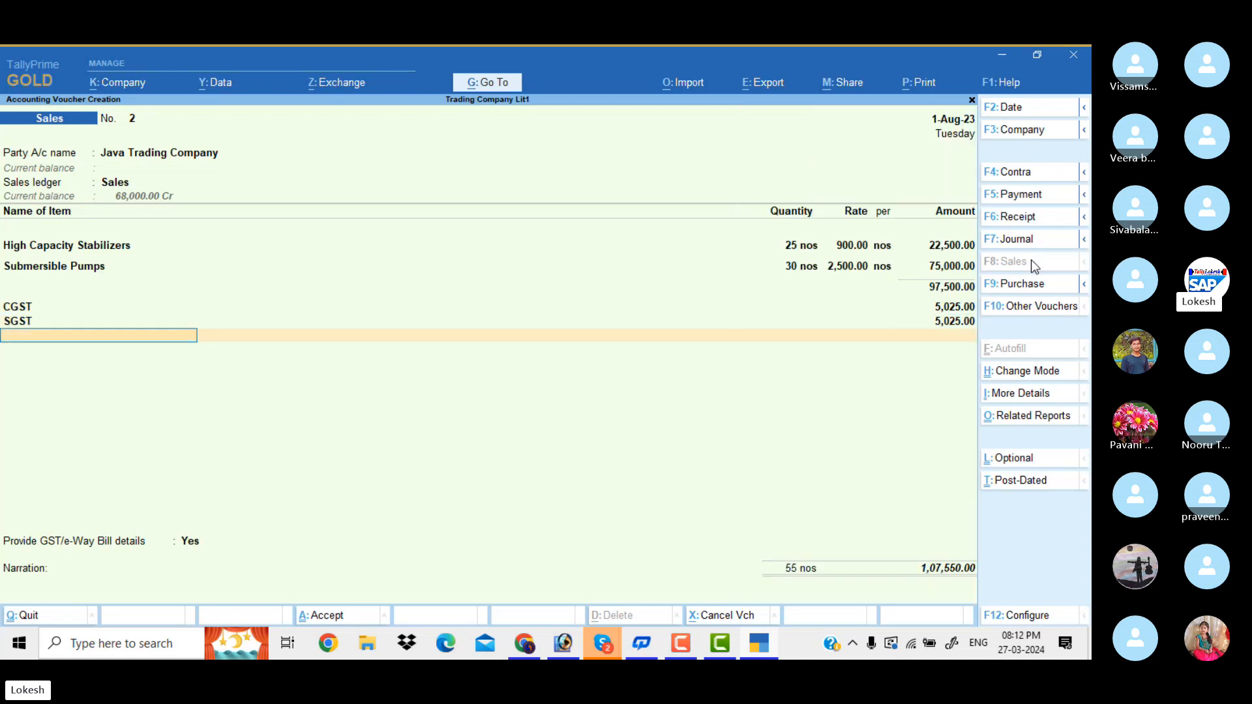
Set the GST/e-Way Bill details option to No, save the sales voucher and decline sending it for e-Way Bill generation
key("Return")
type("n")
key("Return")
key("Return")
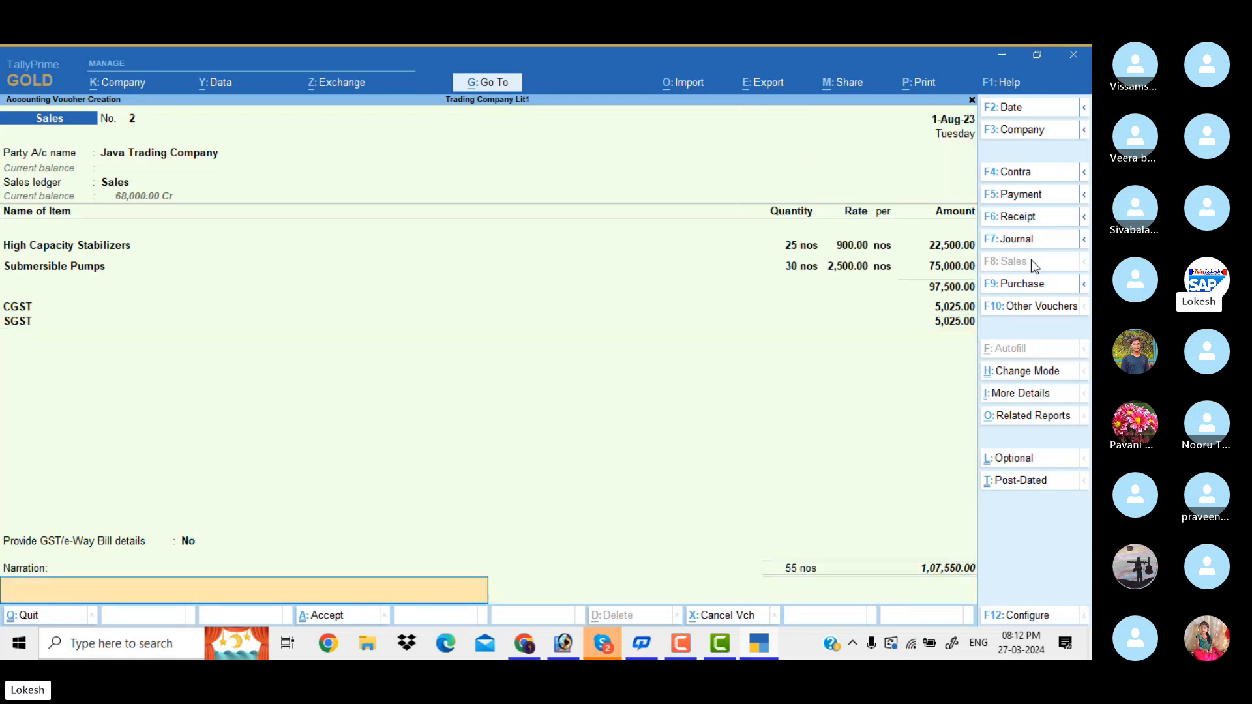
key("Return")
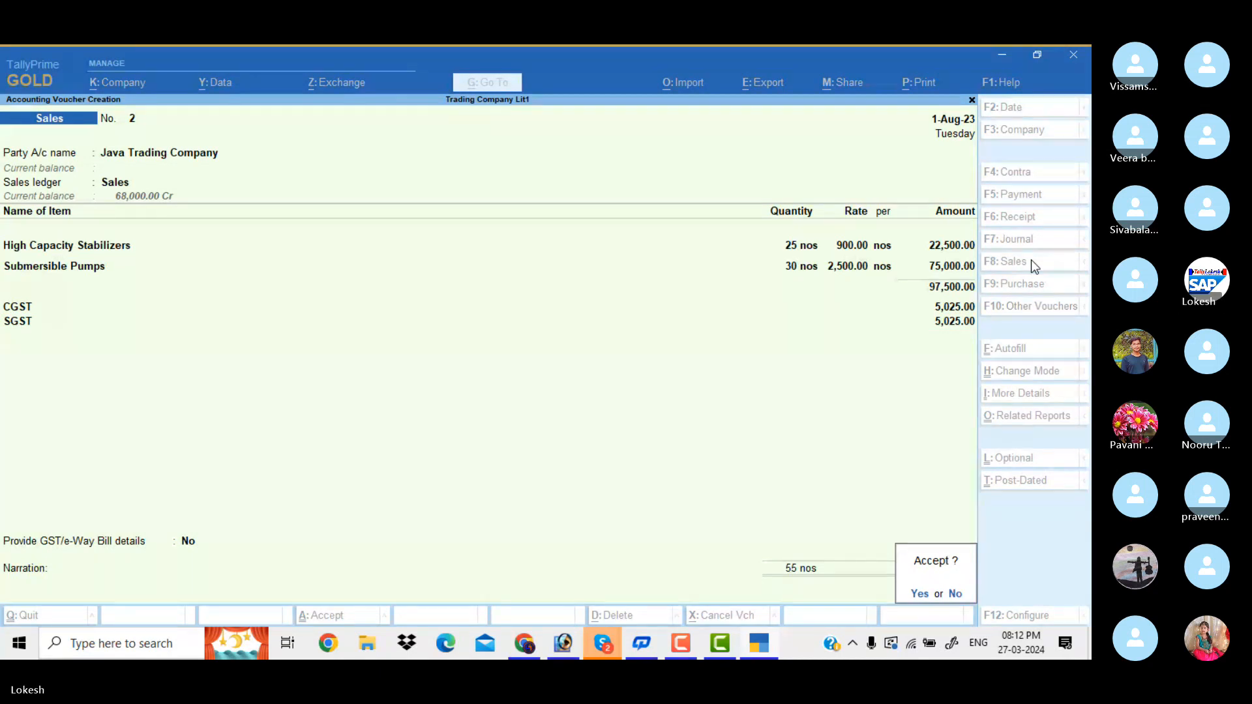
key("Return")
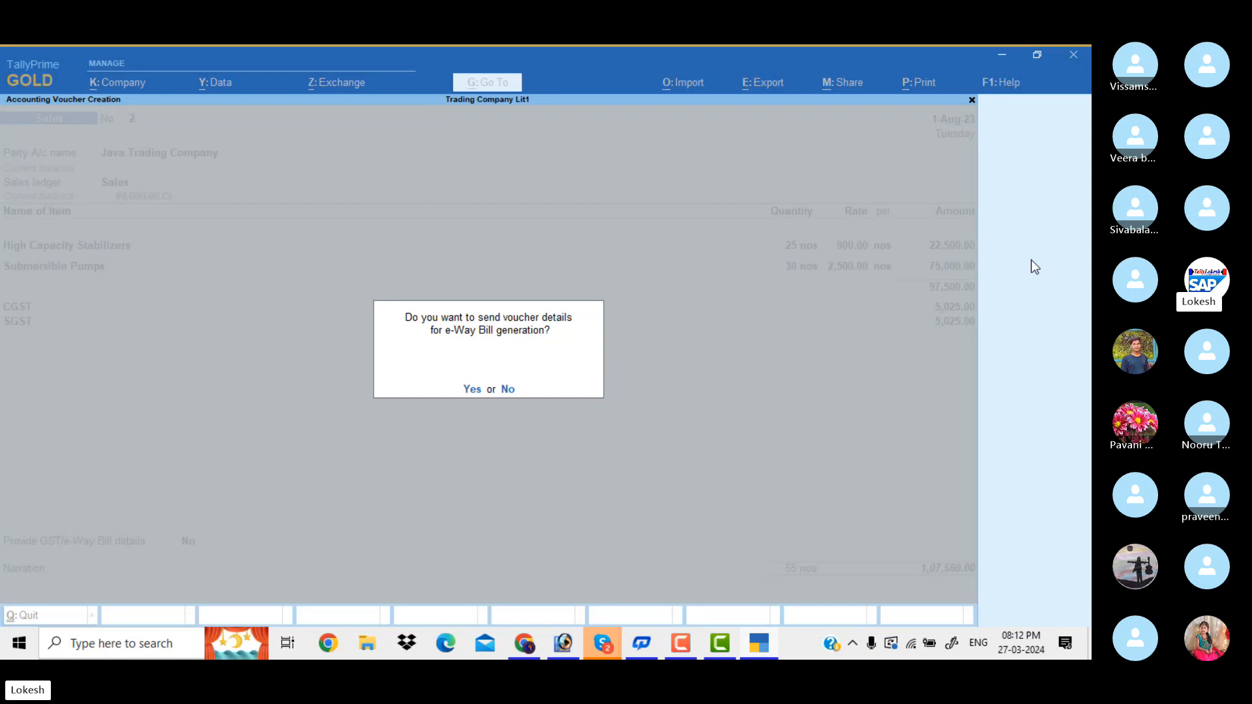
key("n")
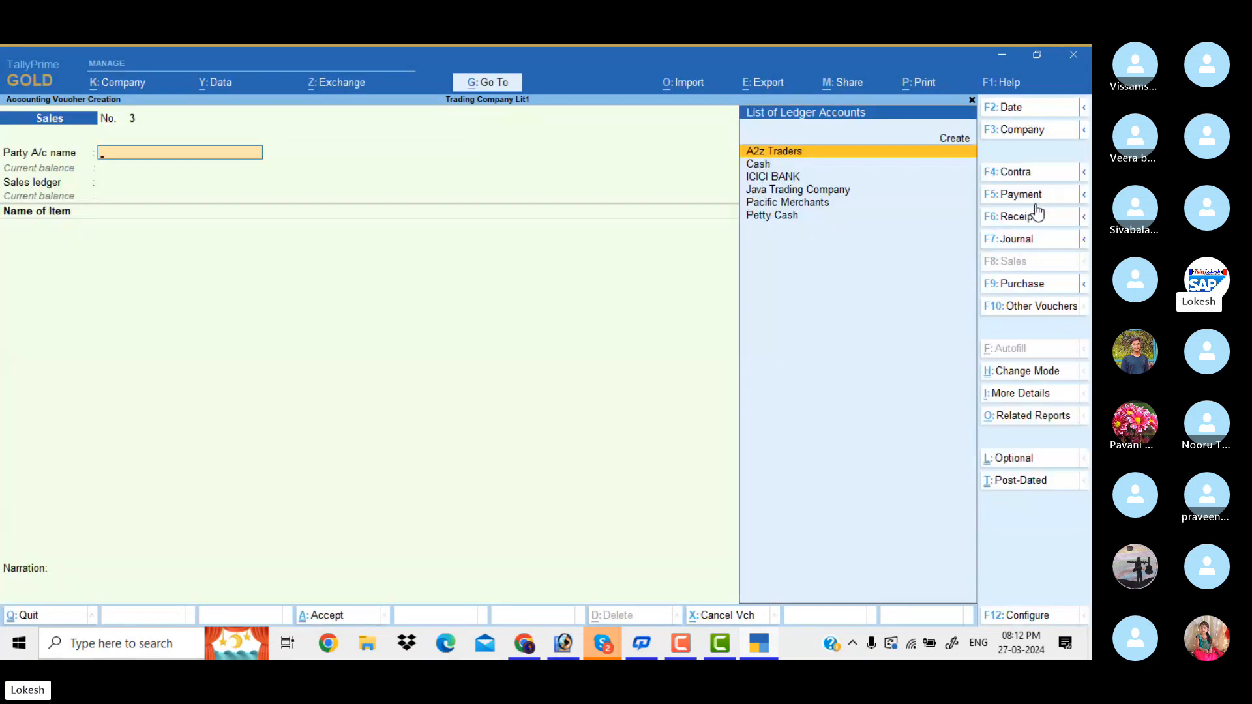
Switch to a payment voucher and create a Salary Advance ledger under Current Assets as the debit account
left_click(1034, 198)
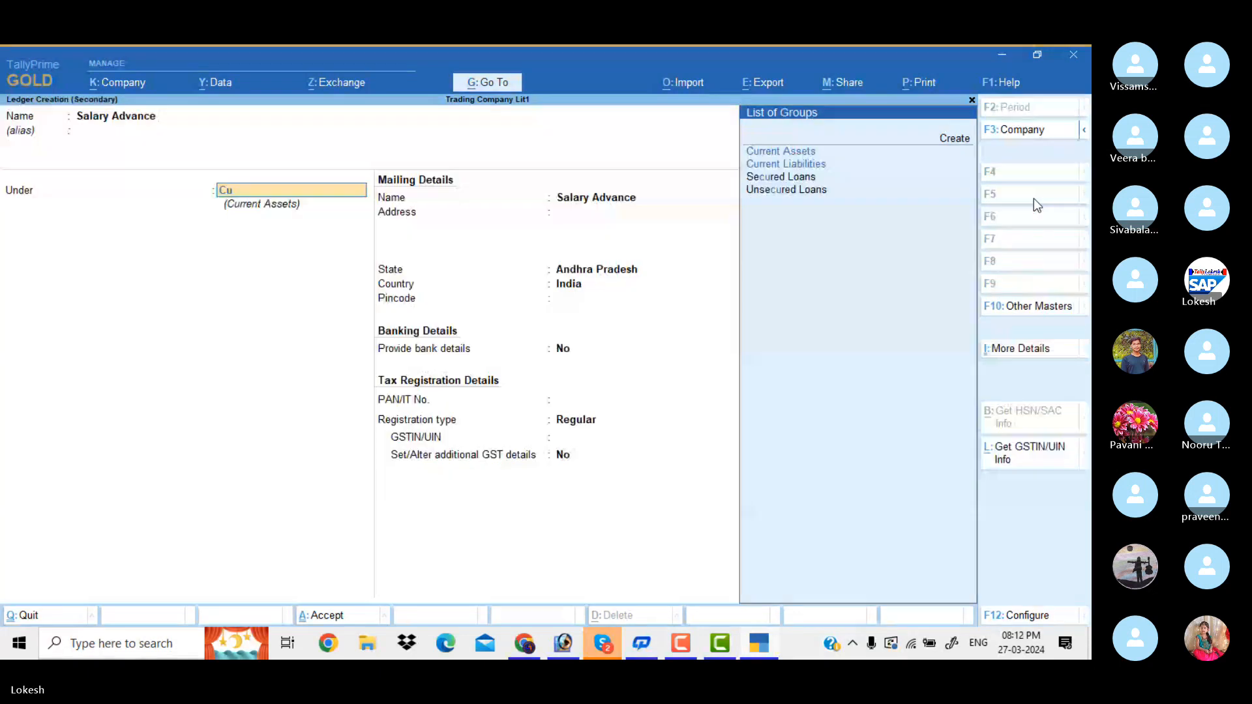
key("Return")
key("Return")
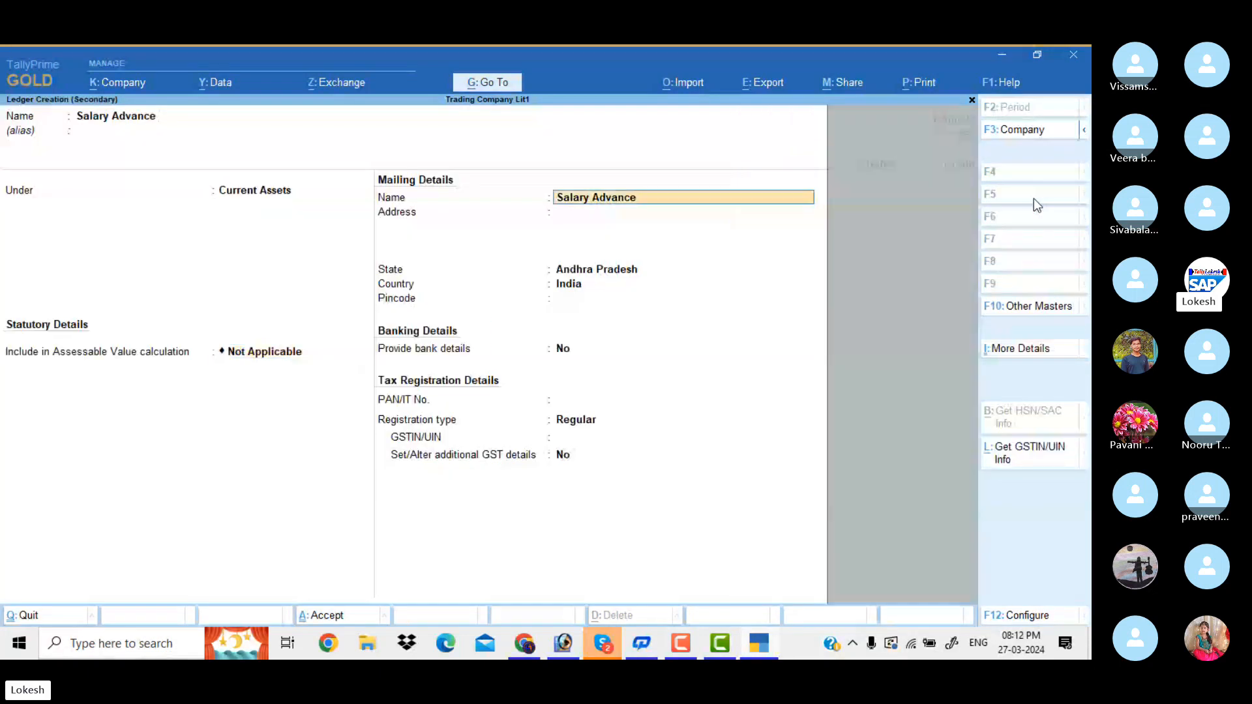
key("ctrl+a")
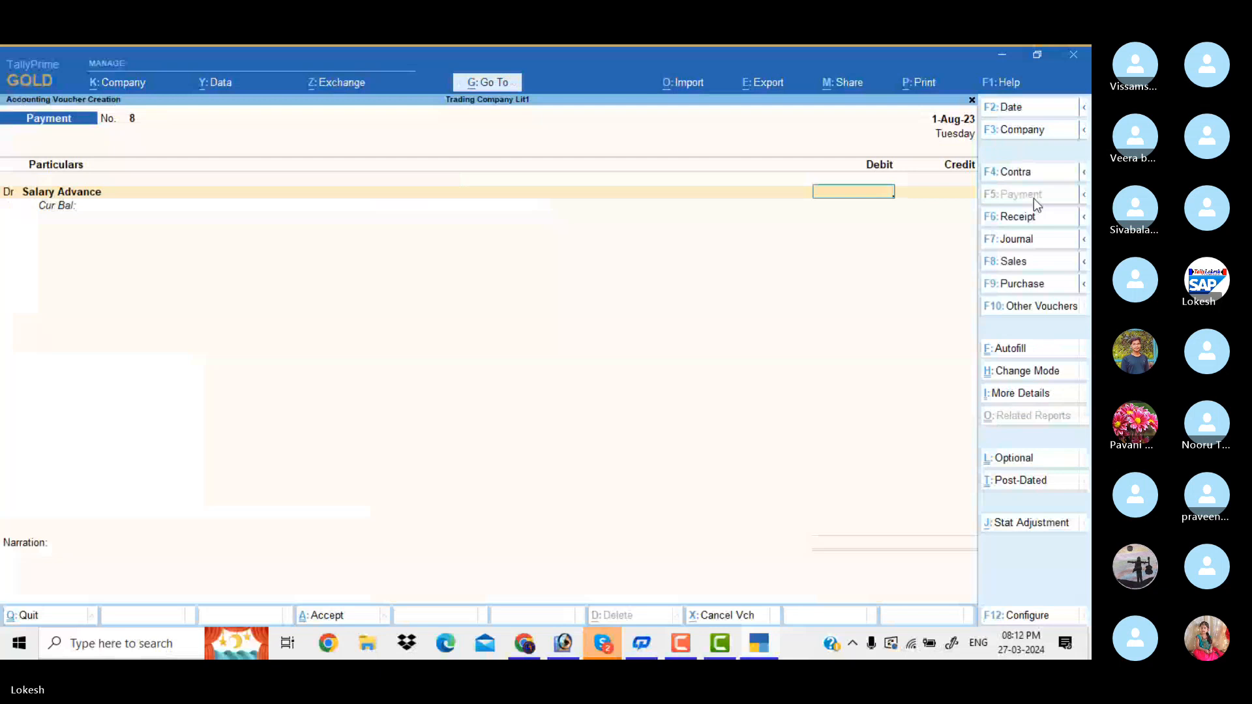
Debit Salary Advance with 2,000, credit Cash for the same amount and save the payment voucher
type("2000")
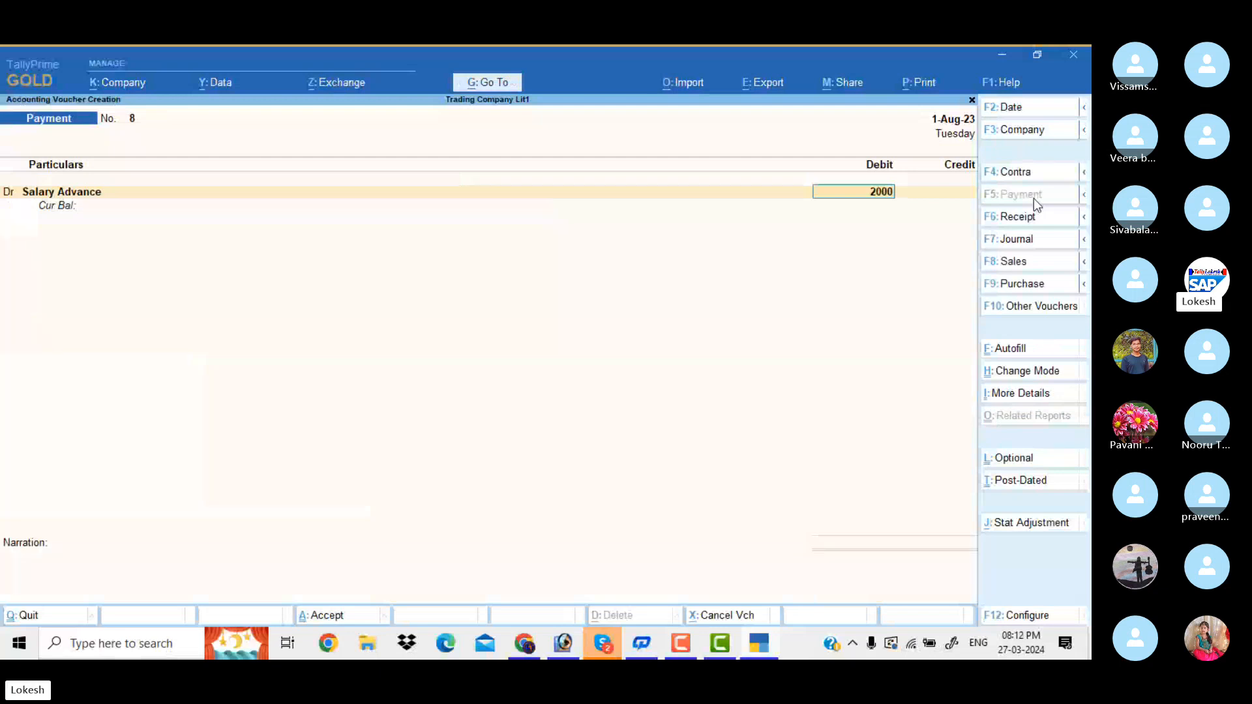
key("Return")
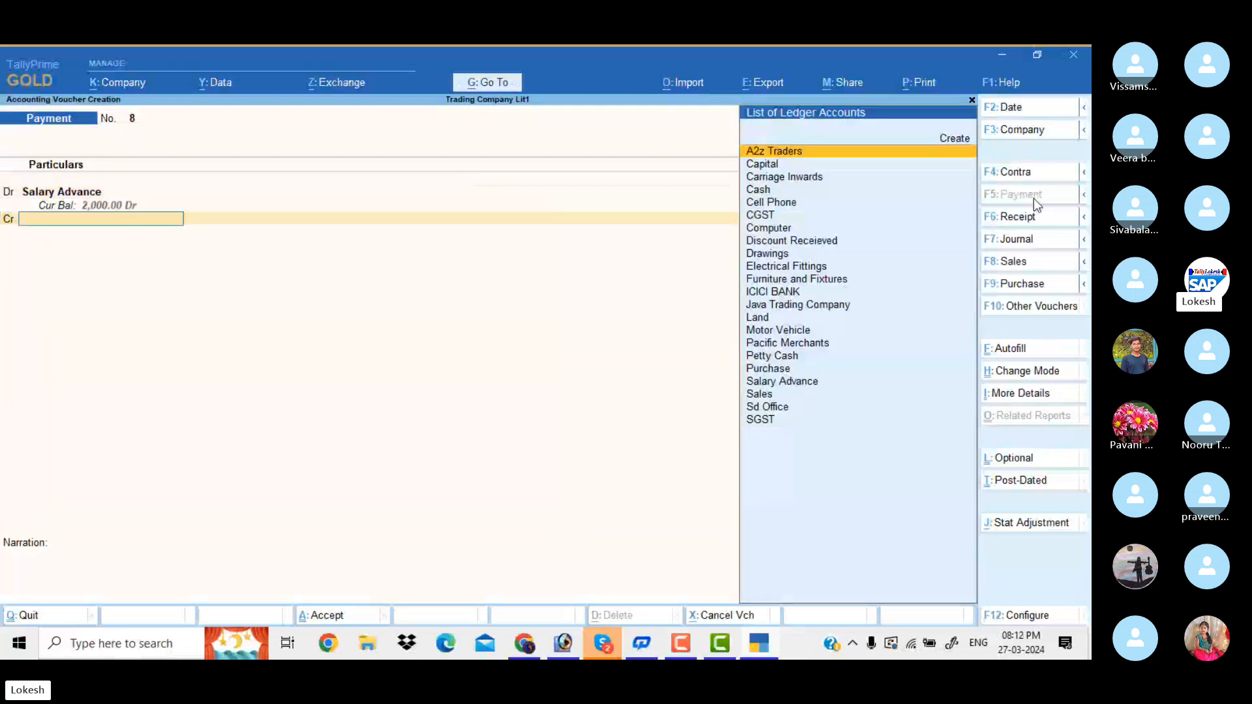
type("cash")
key("Return")
key("Return")
key("Return")
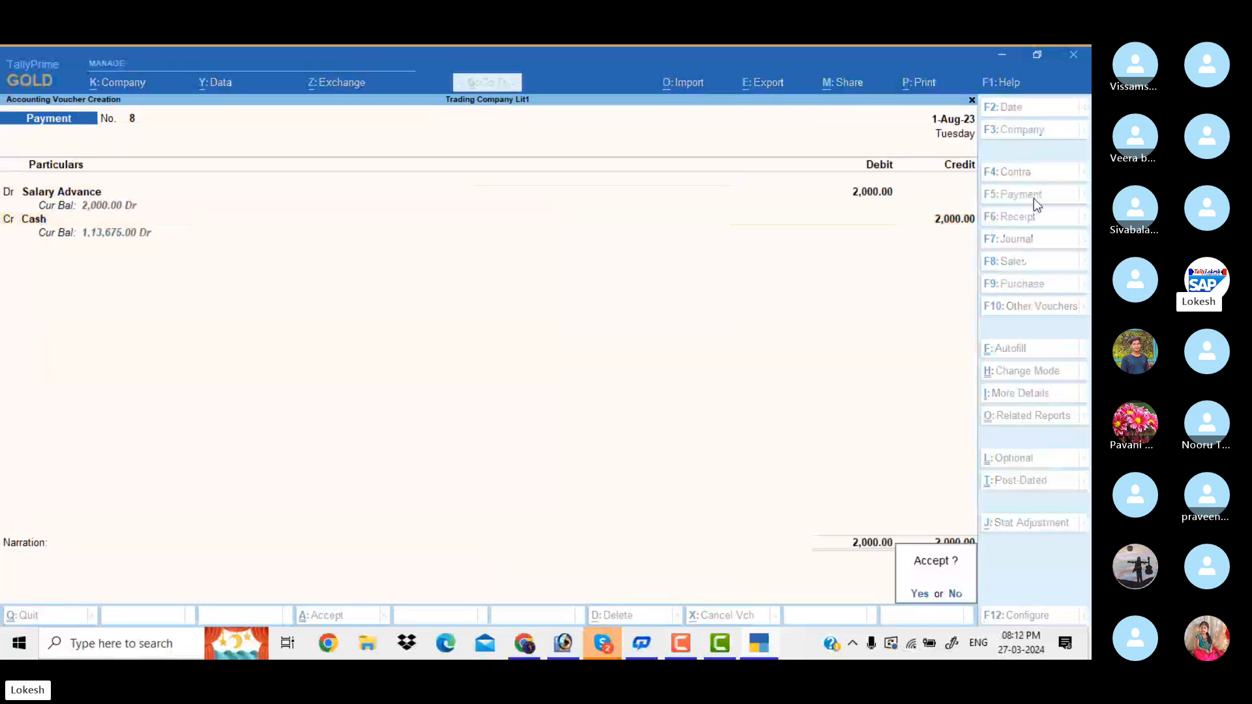
key("Return")
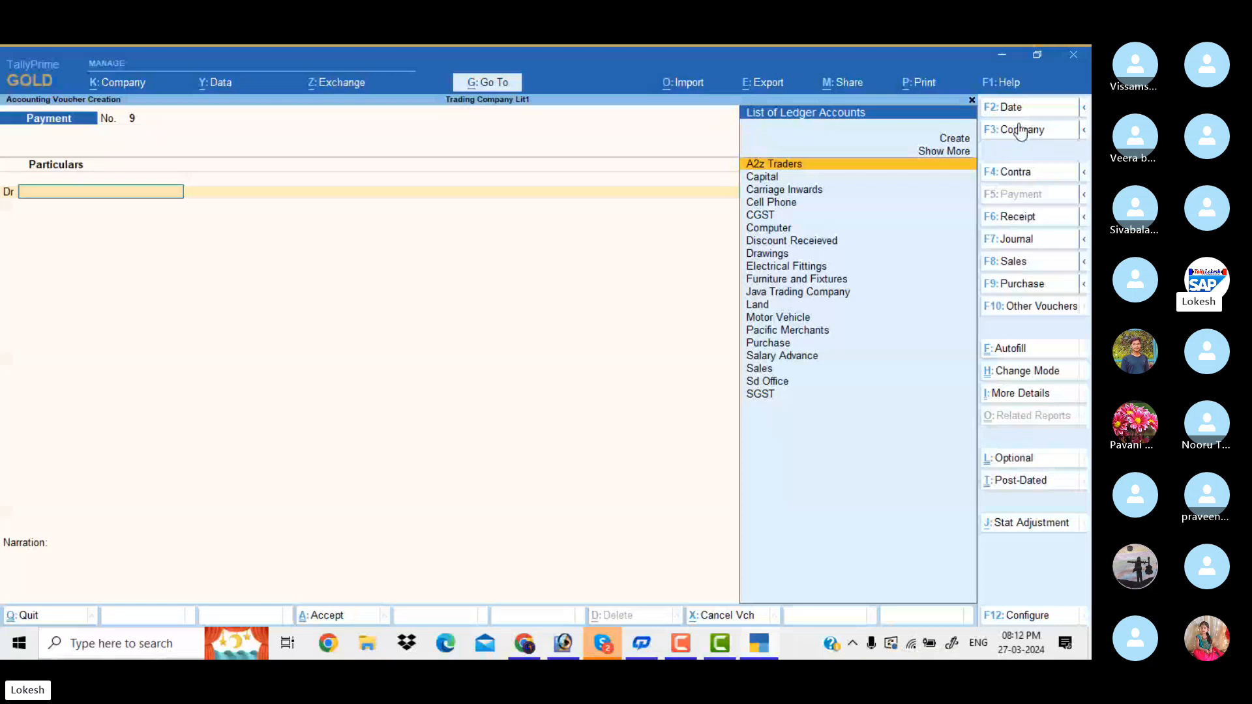
Create a Salaries ledger under Indirect Expenses as the debit account of the new payment voucher, keeping the default ledger settings
type("Sa")
key("alt")
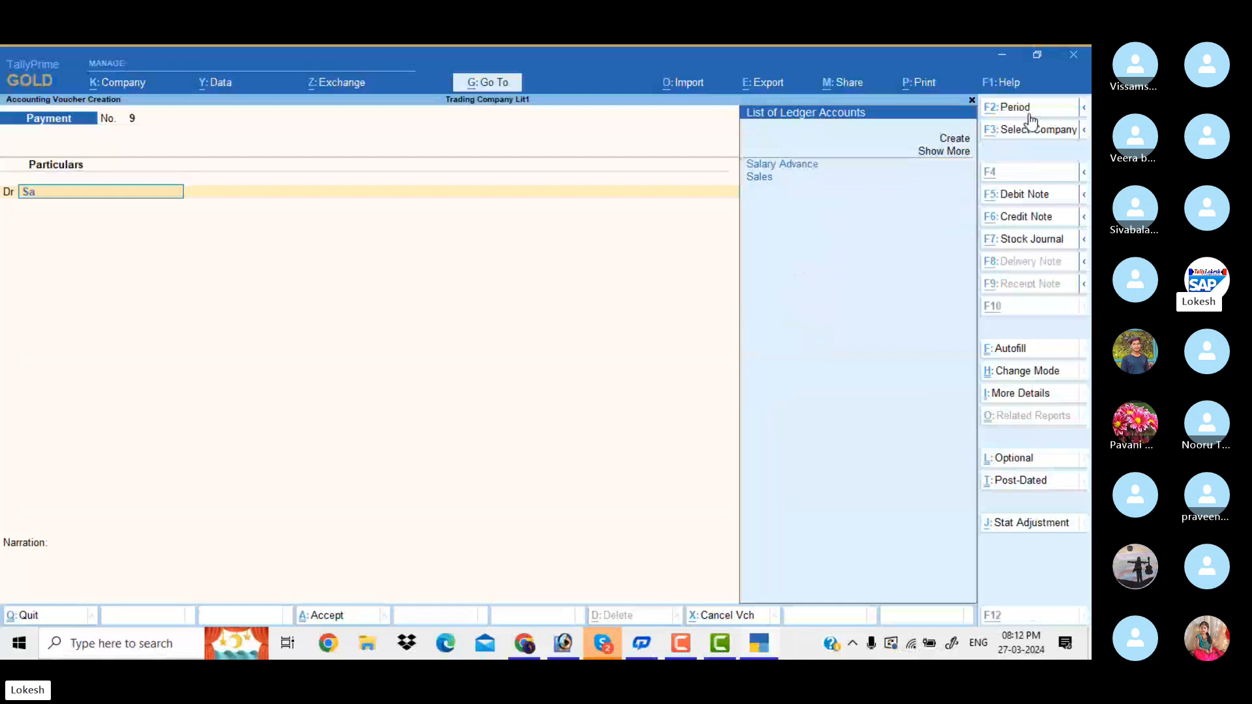
key("alt+c")
type("Salaries")
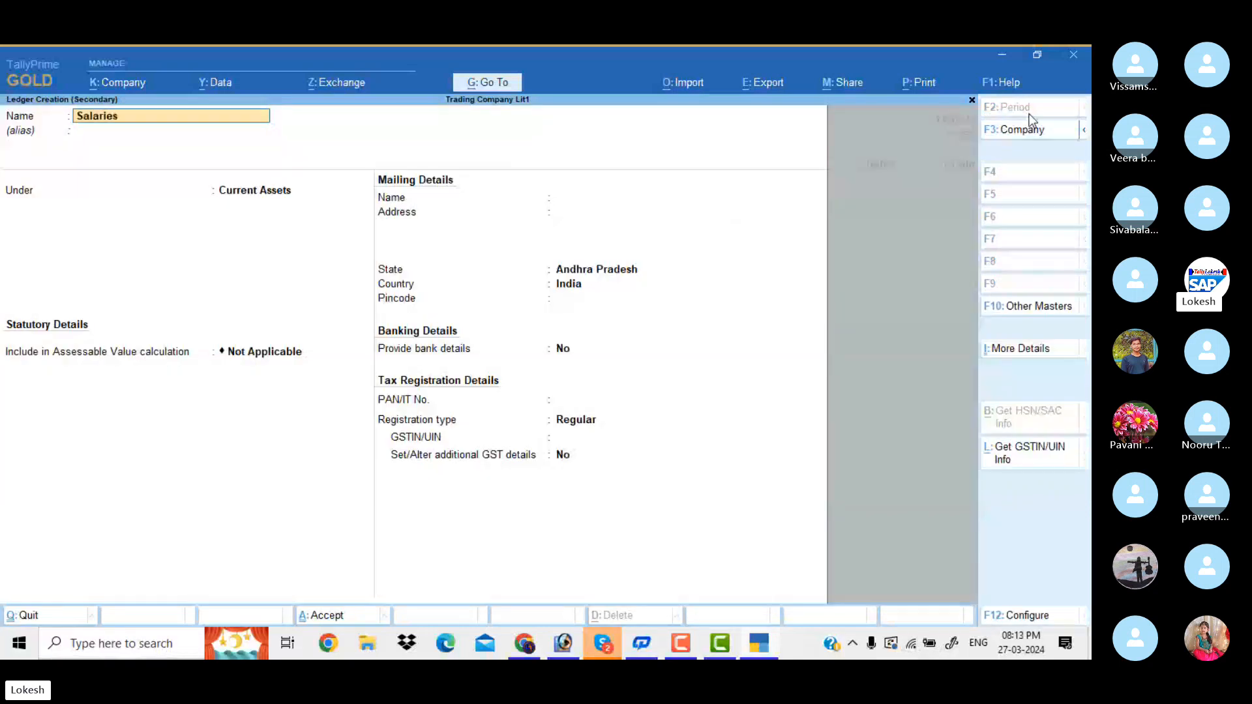
key("Return")
type("ind")
key("Down")
key("Down")
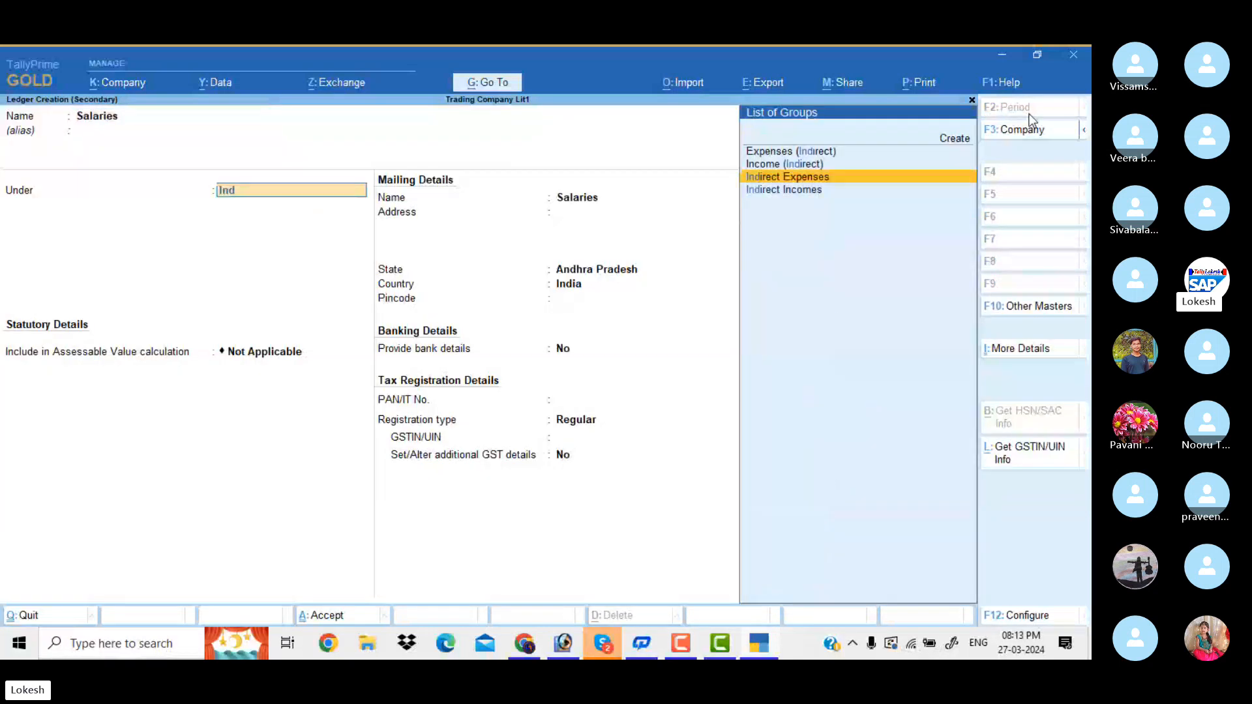
key("Return")
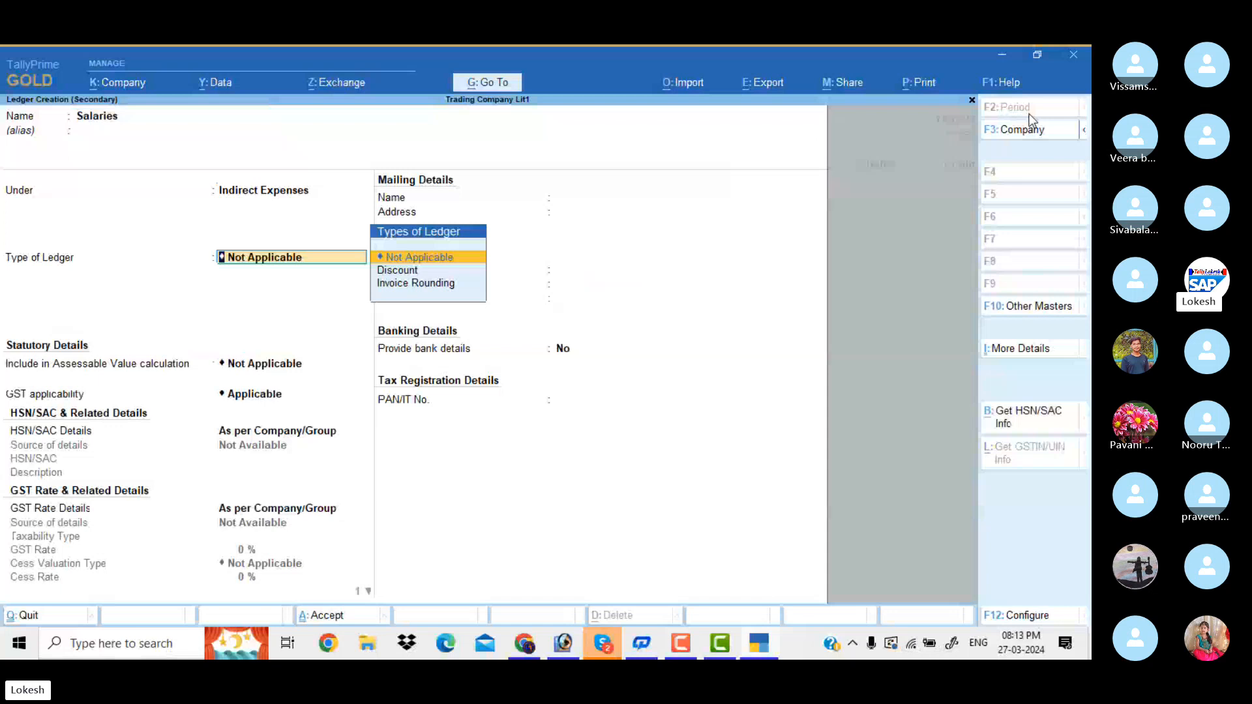
key("alt")
key("ctrl+a")
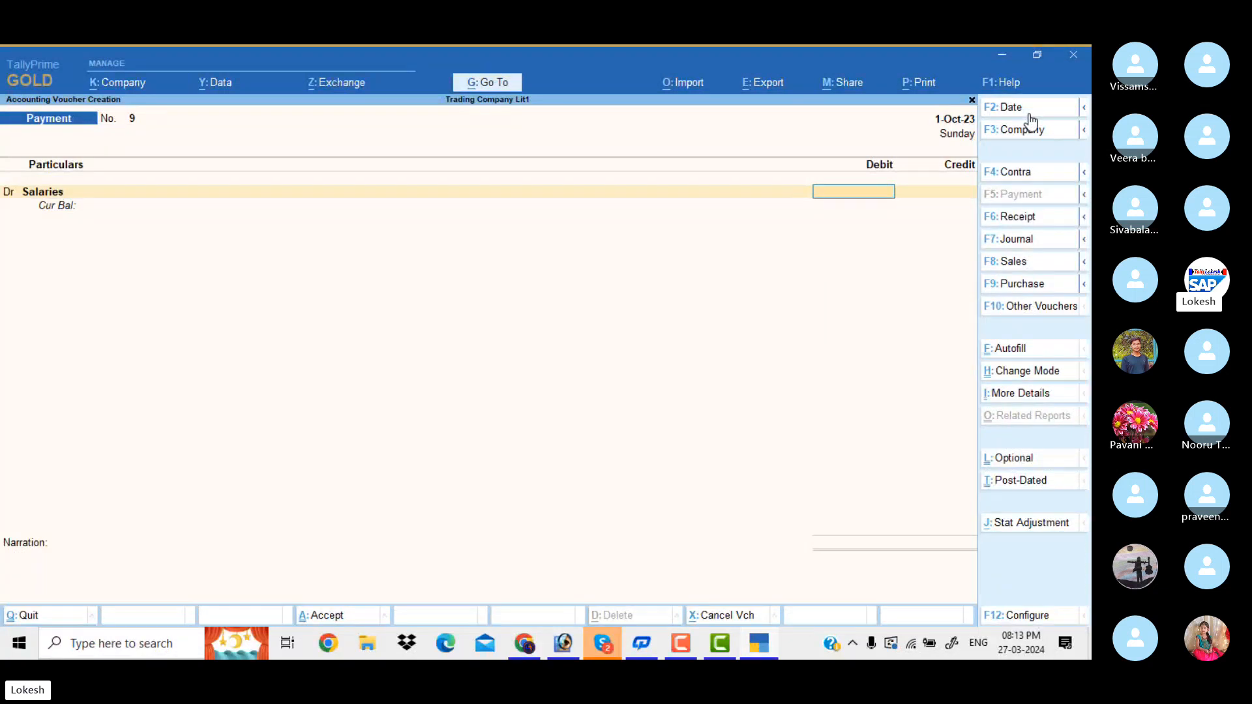
Debit Salaries with 11,500 and choose Salary Advance as the first credit account
type("11500")
key("Return")
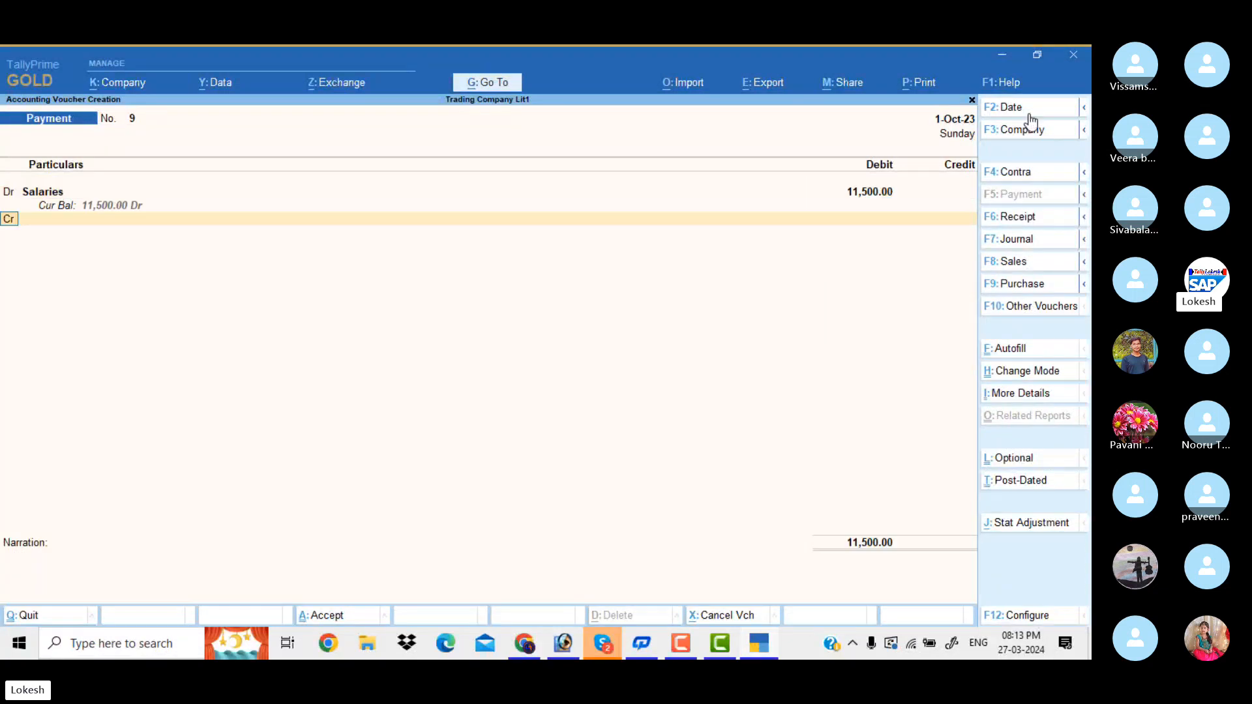
key("Return")
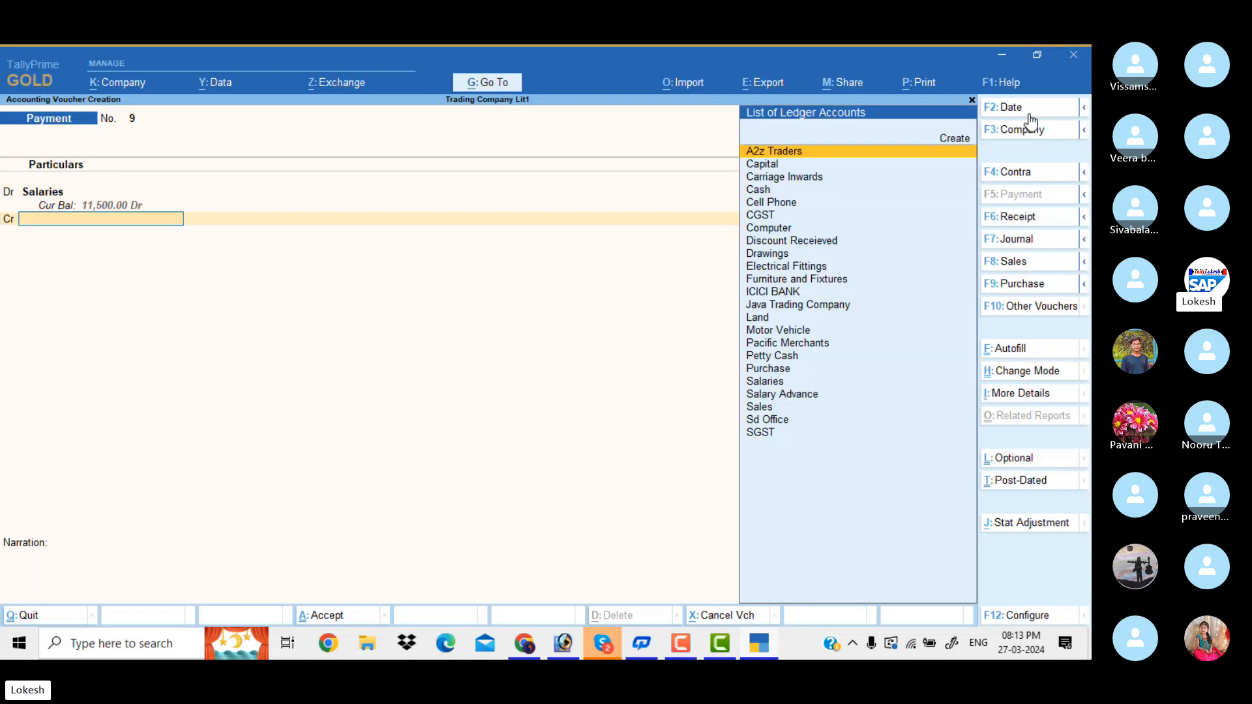
type("Sa")
key("Down")
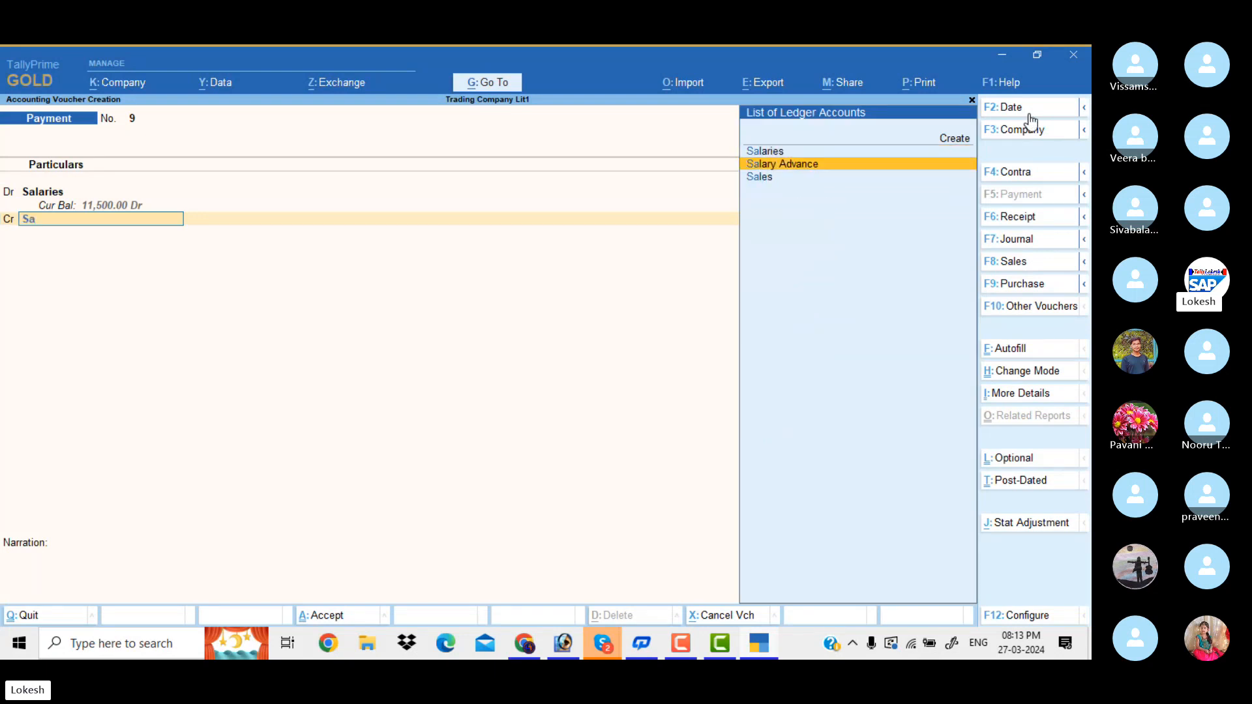
Credit 500 to the Salary Advance ledger in the salaries payment voucher
key("Return")
type("500")
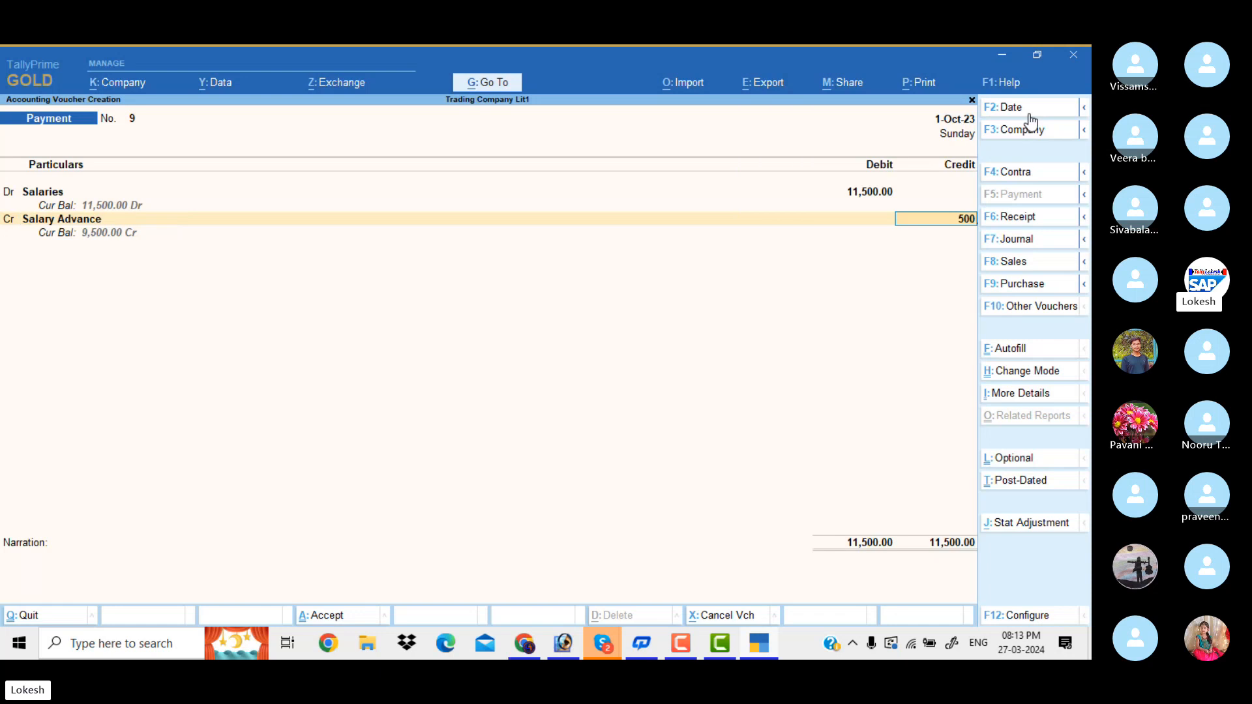
key("Return")
key("Return")
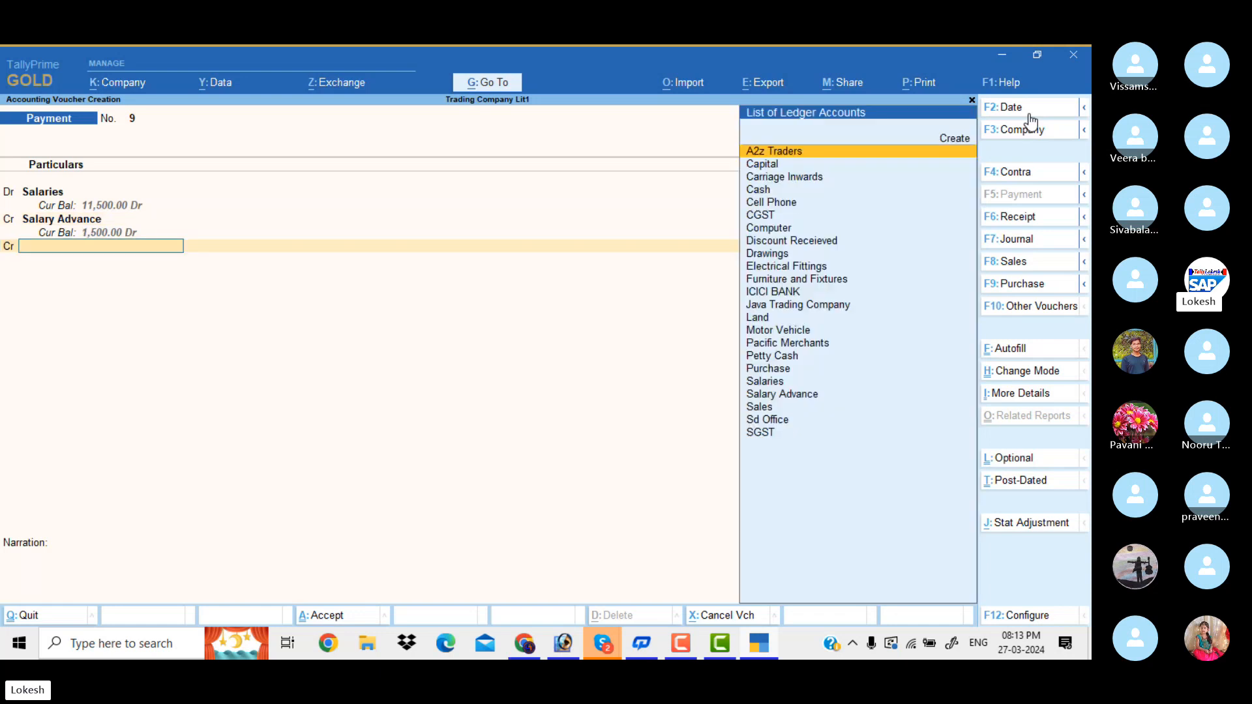
Credit the remaining 11,000 to ICICI BANK and save the payment voucher without a narration
type("I")
key("Return")
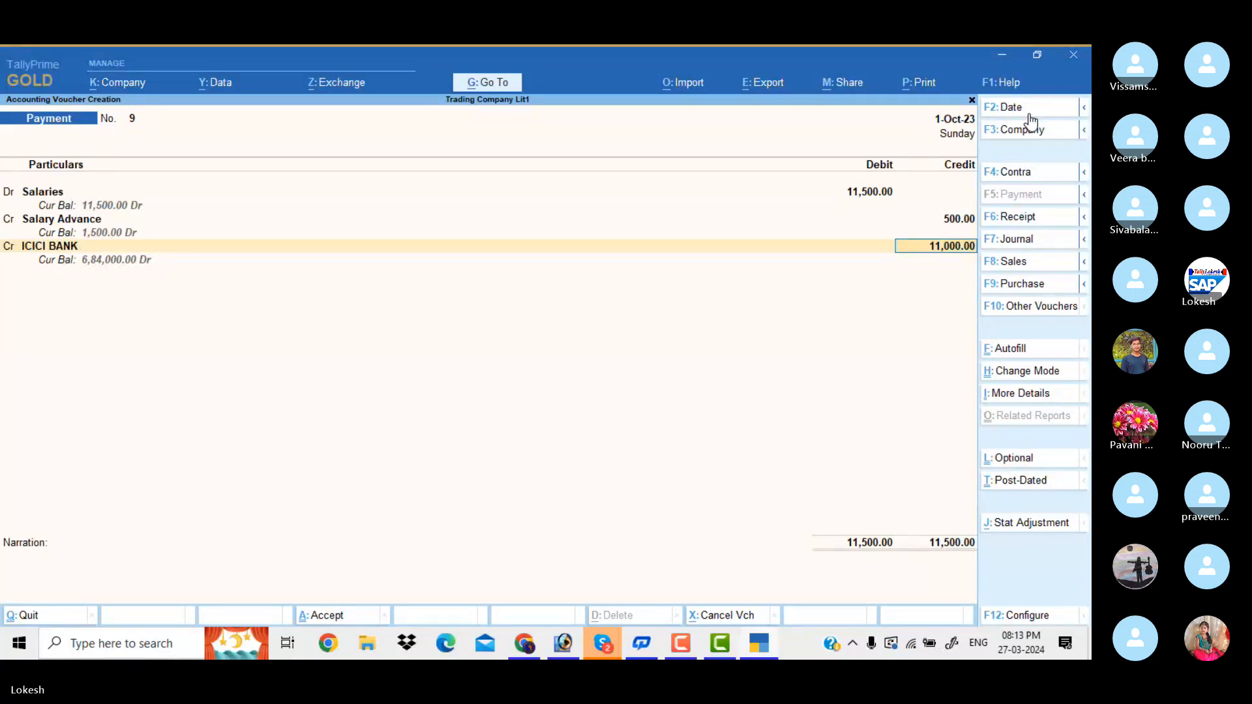
key("Return")
key("Return")
key("Return")
key("Return")
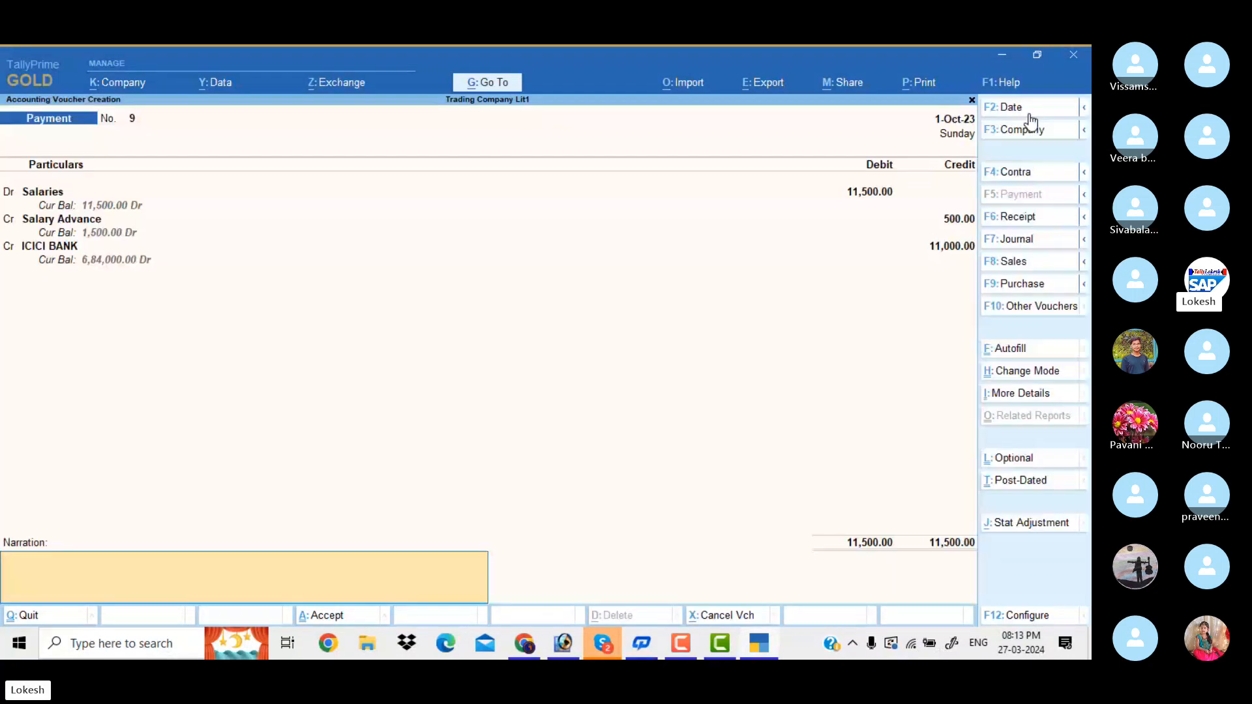
key("Return")
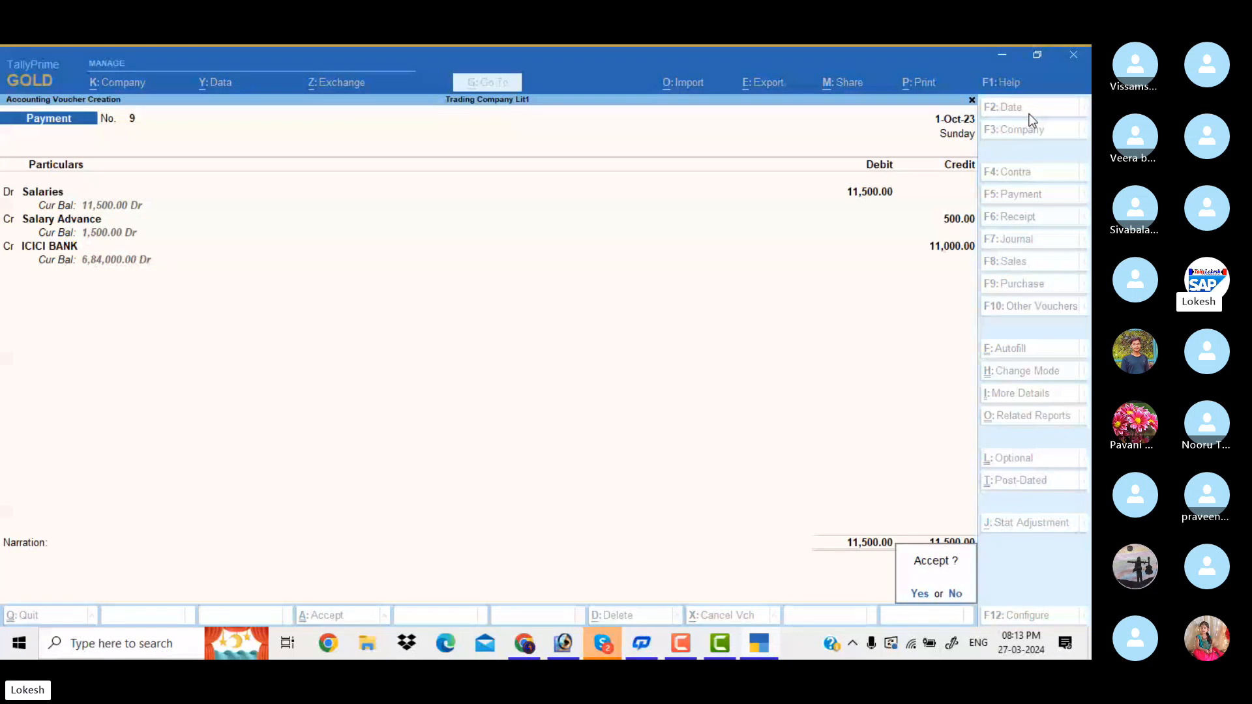
key("Return")
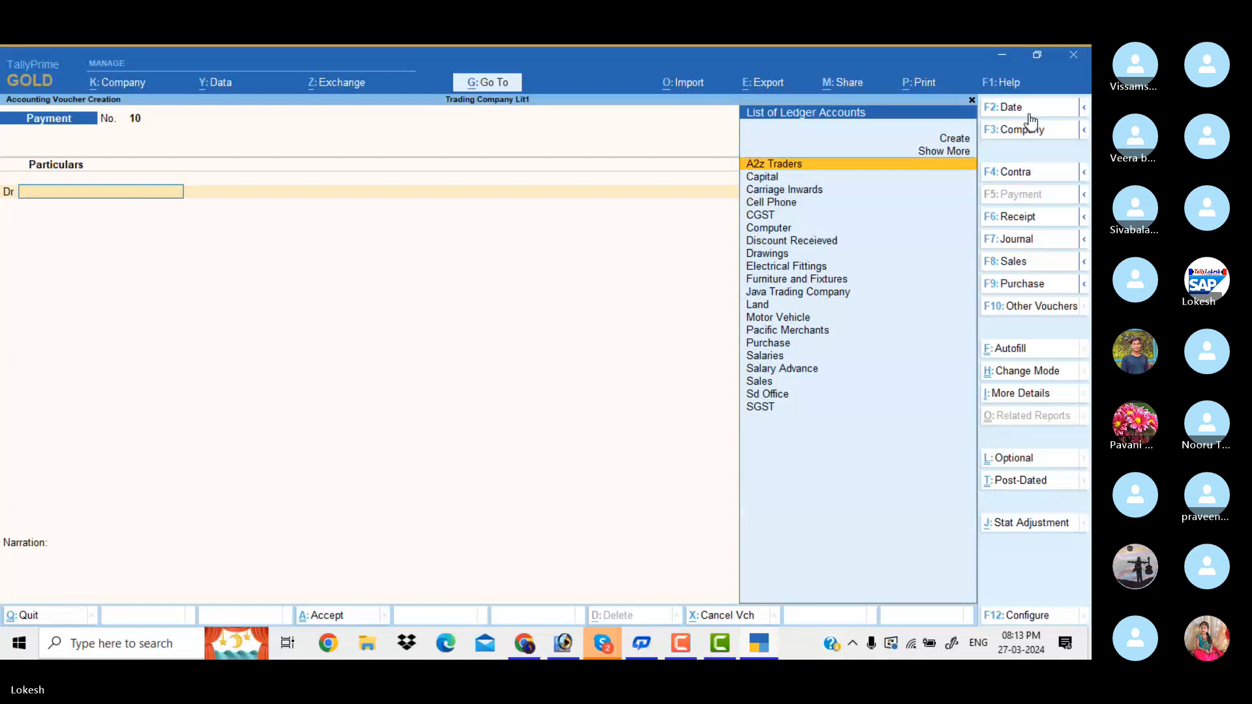
Start a purchase voucher and enable separate Actual and Billed Quantity columns for invoices in the company features
left_click(1043, 286)
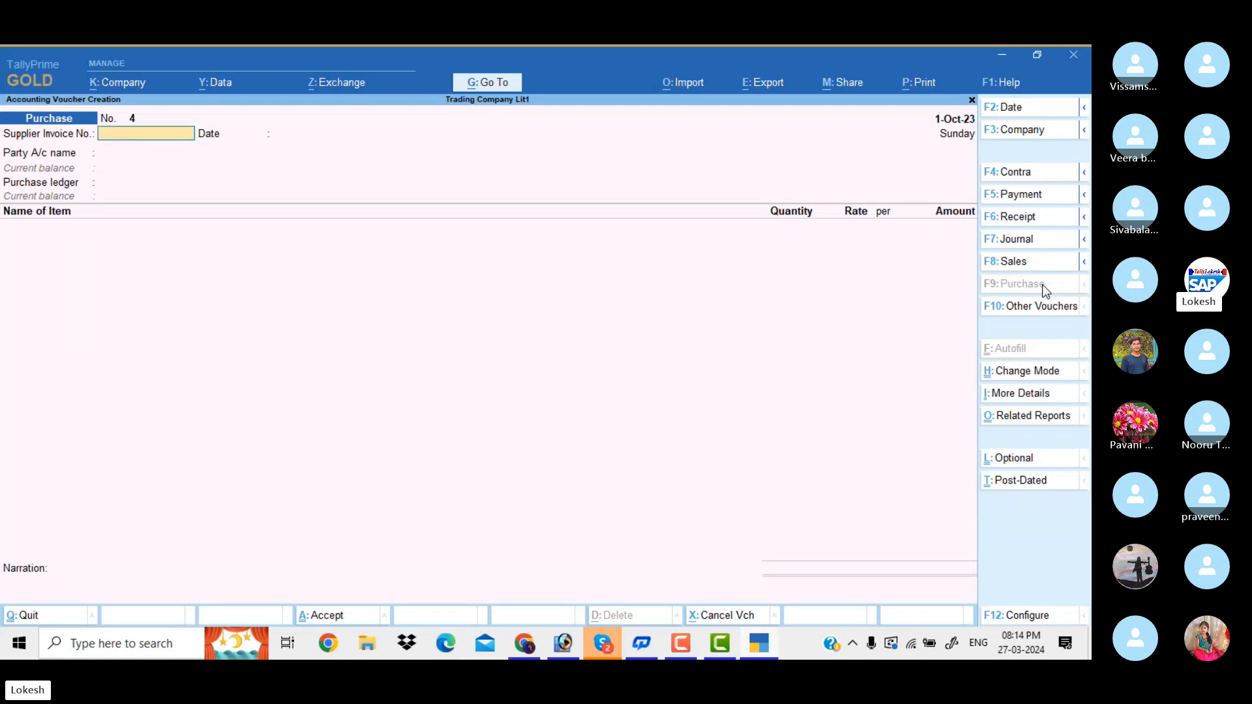
left_click(137, 89)
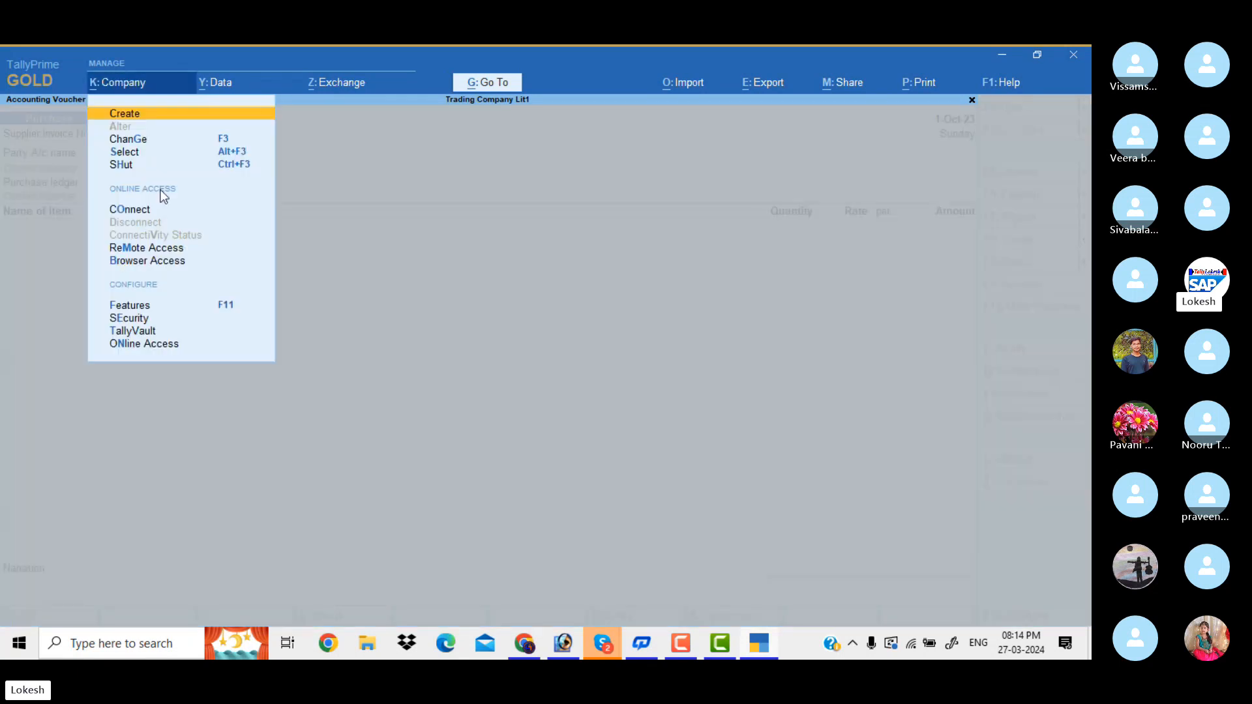
left_click(180, 304)
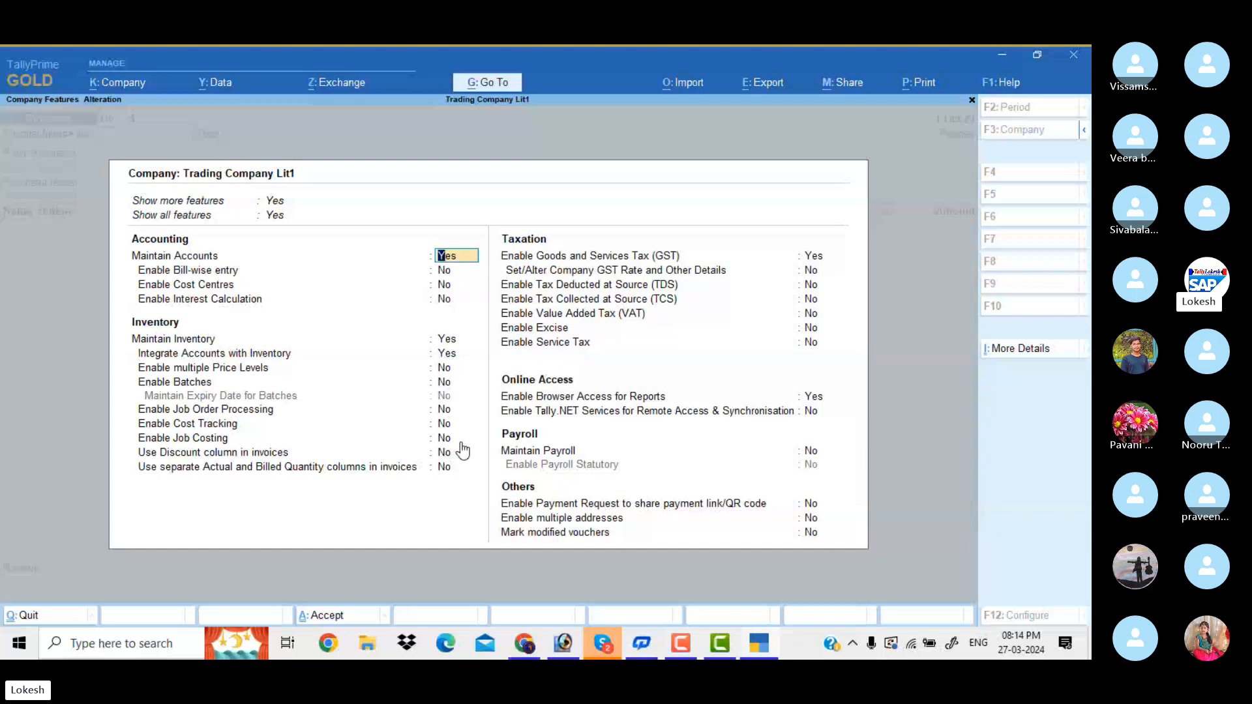
left_click(446, 468)
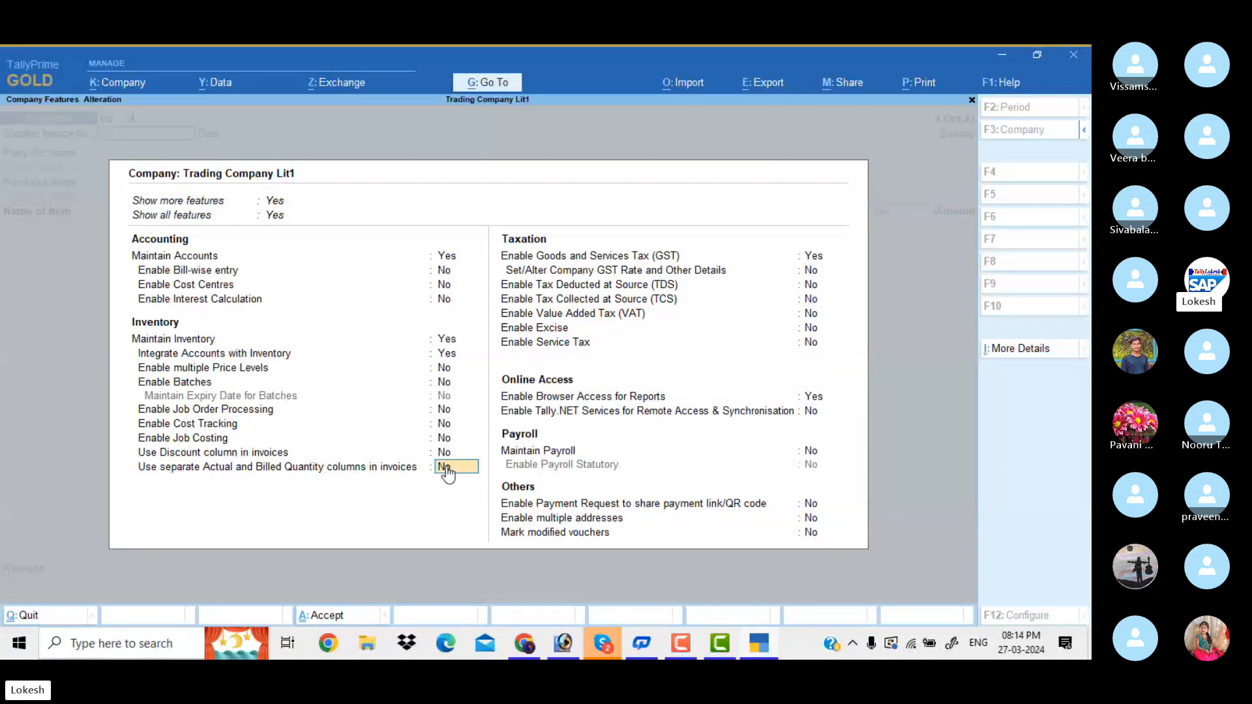
left_click(442, 468)
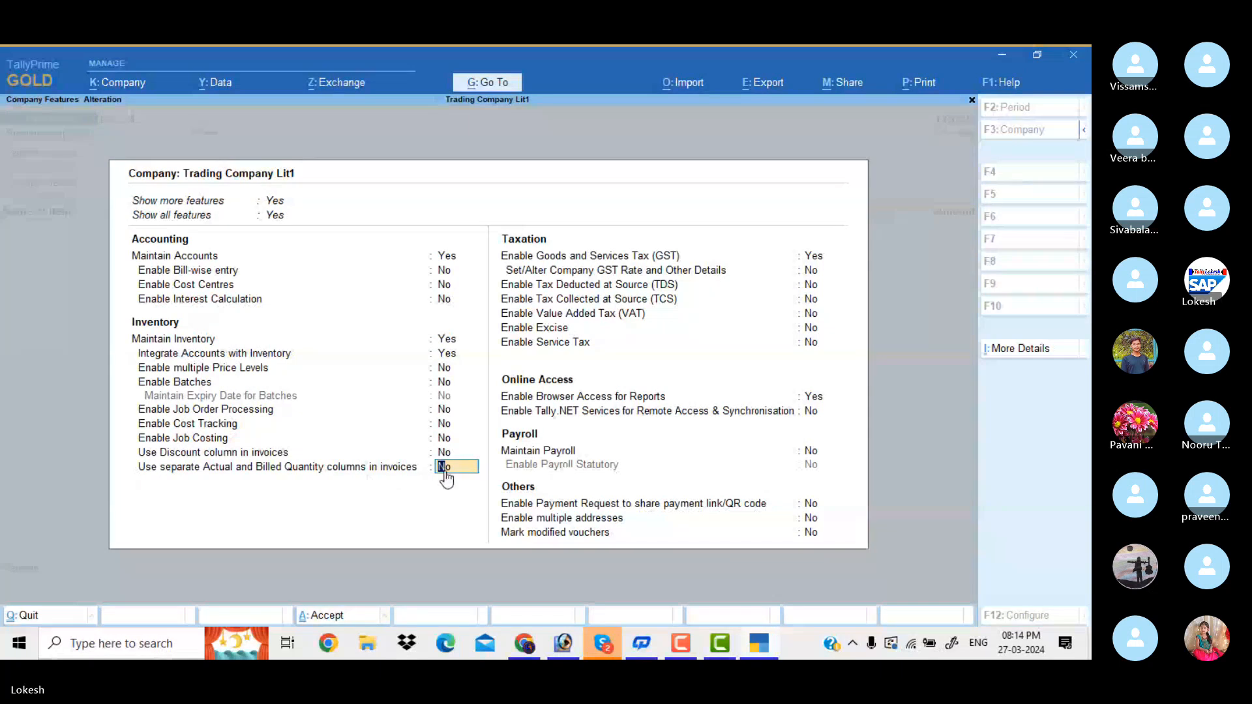
type("y")
key("Return")
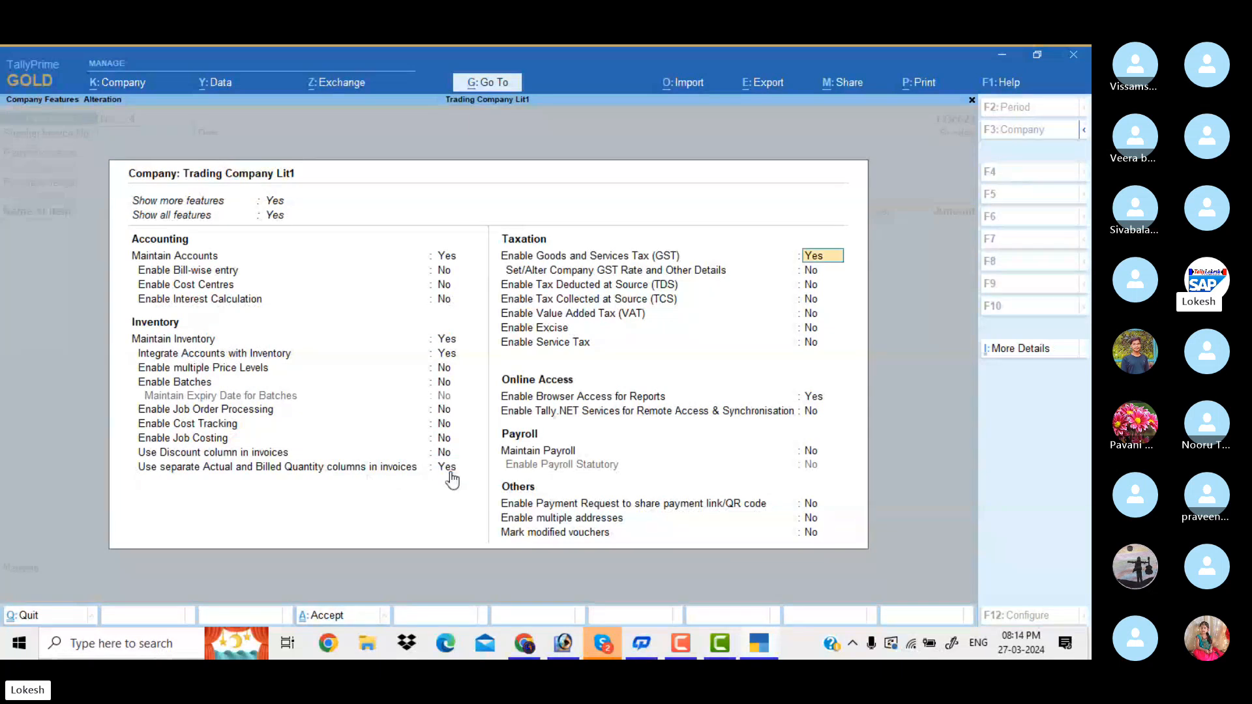
key("ctrl+a")
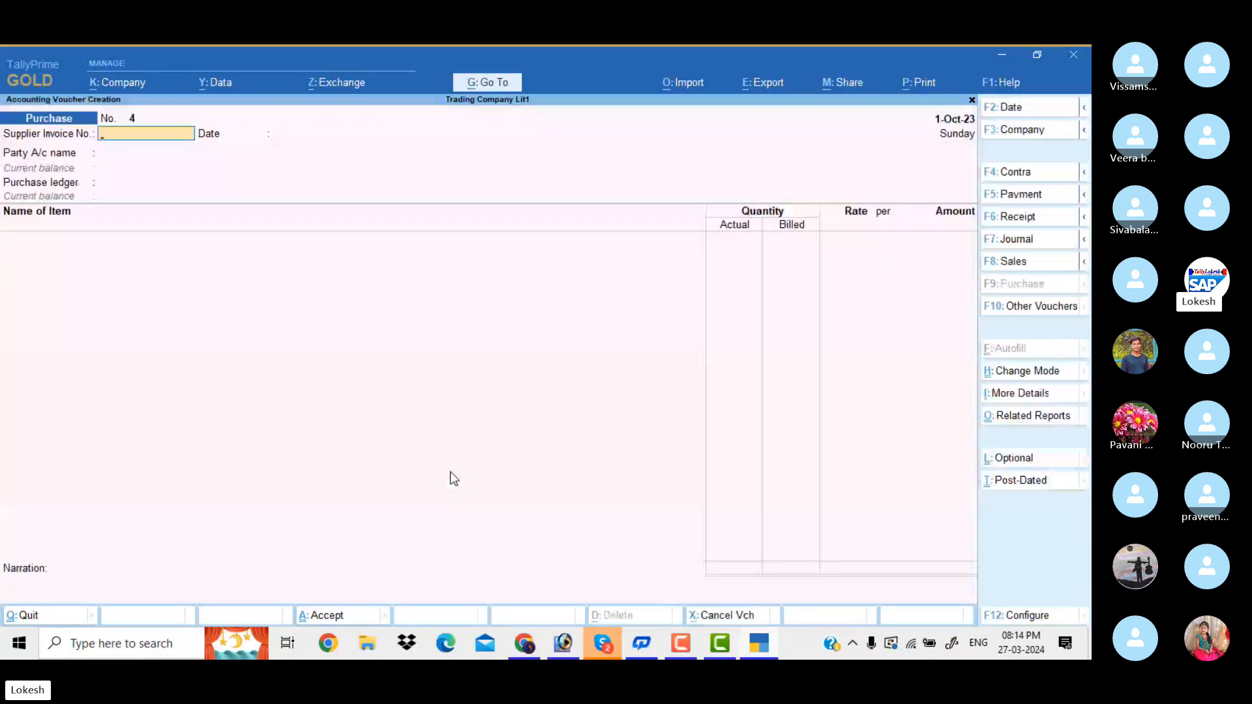
Create a party ledger named Raja Traders under Sundry Debtors from the purchase voucher, leaving the supplier invoice number blank
key("Return")
key("Return")
key("alt+c")
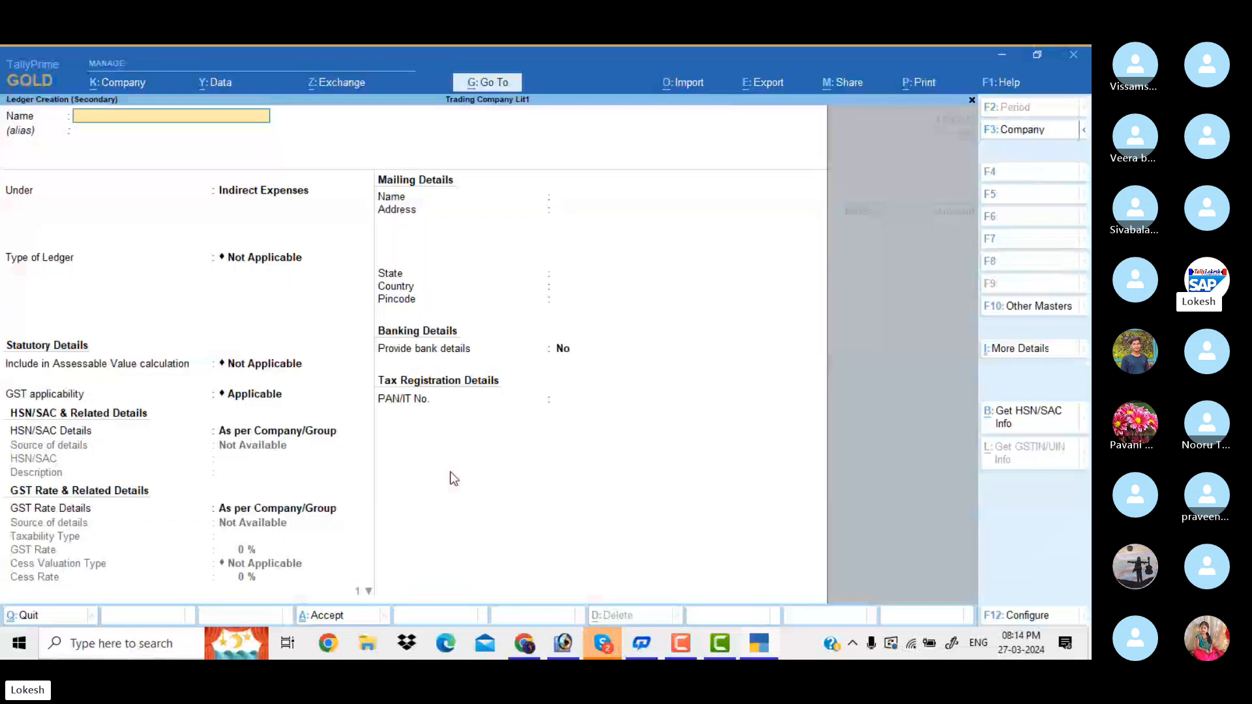
type("Raja Traders")
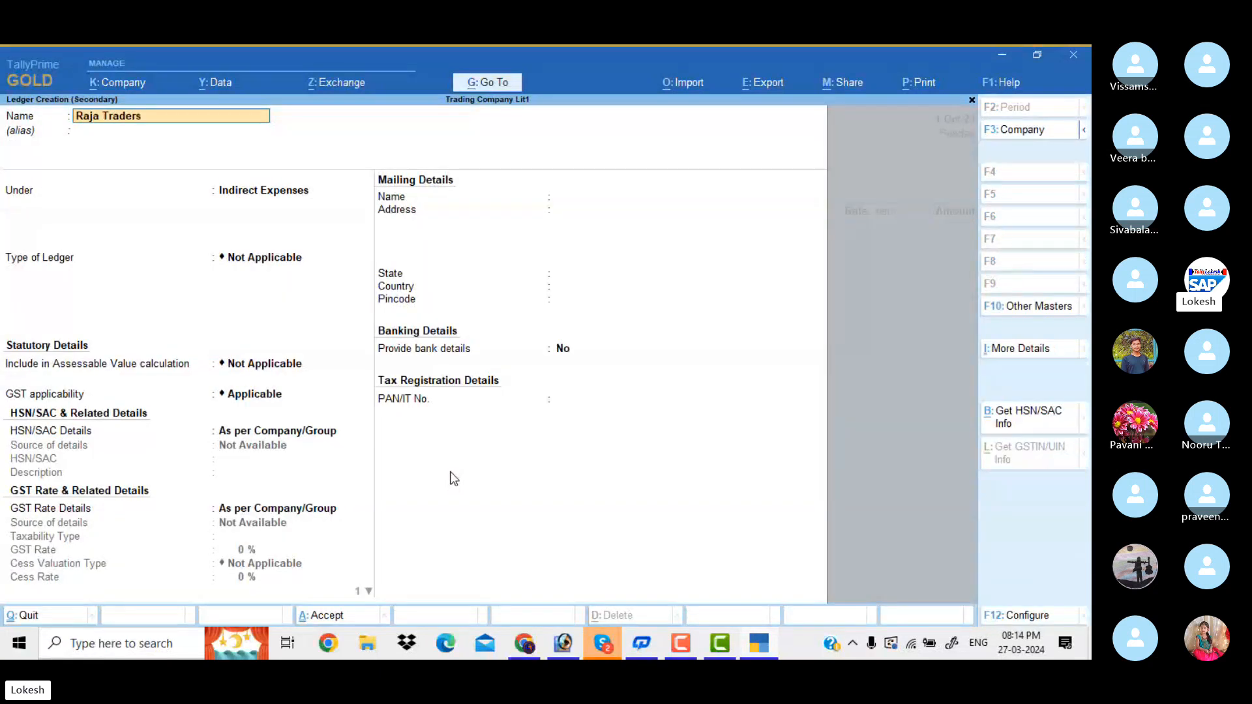
key("Return")
key("Return")
type("Sun")
key("Down")
key("Return")
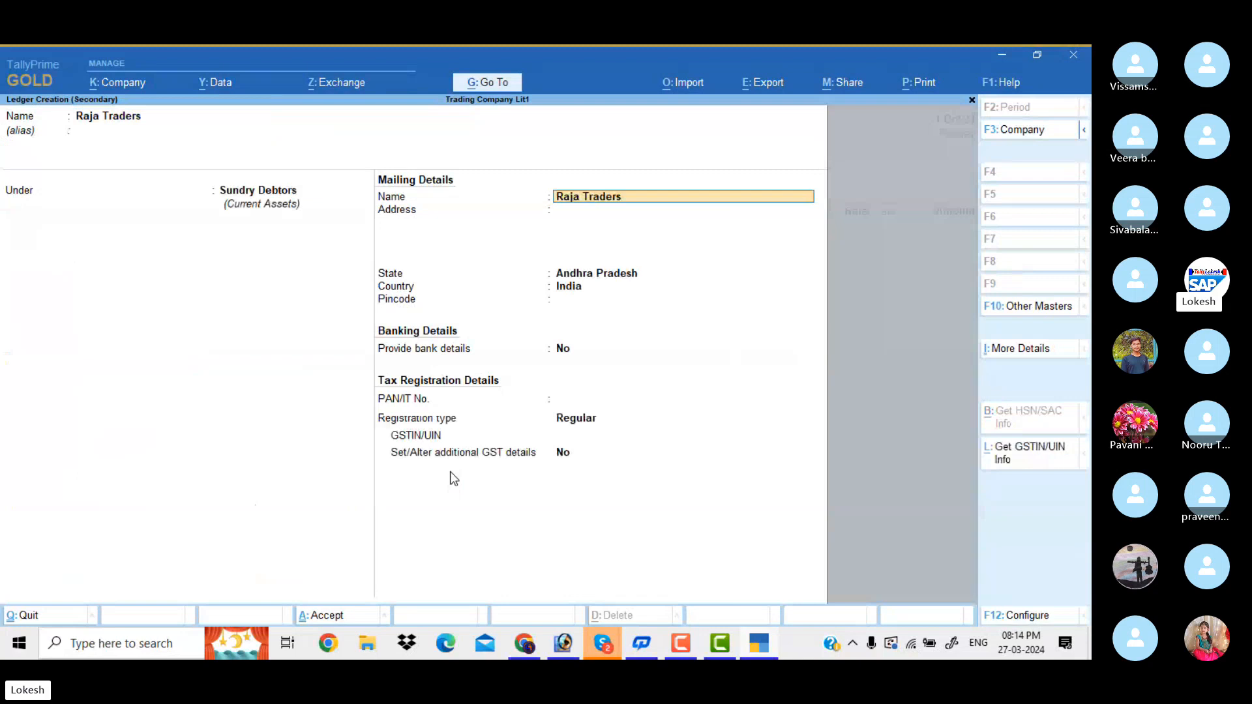
Complete the Raja Traders ledger with its GSTIN/UIN and set Purchase as the voucher's purchase ledger, leaving the receipt details empty
key("Return")
key("Return")
key("Return")
key("Return")
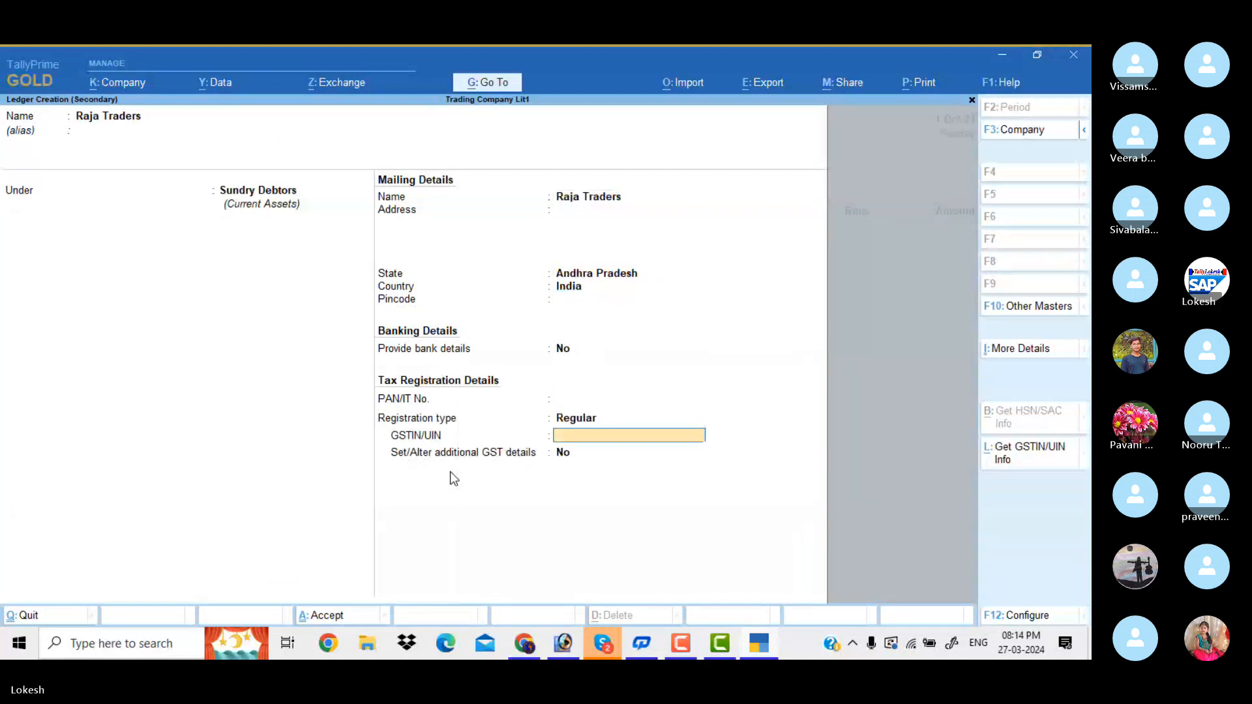
type("37")
key("Return")
key("Return")
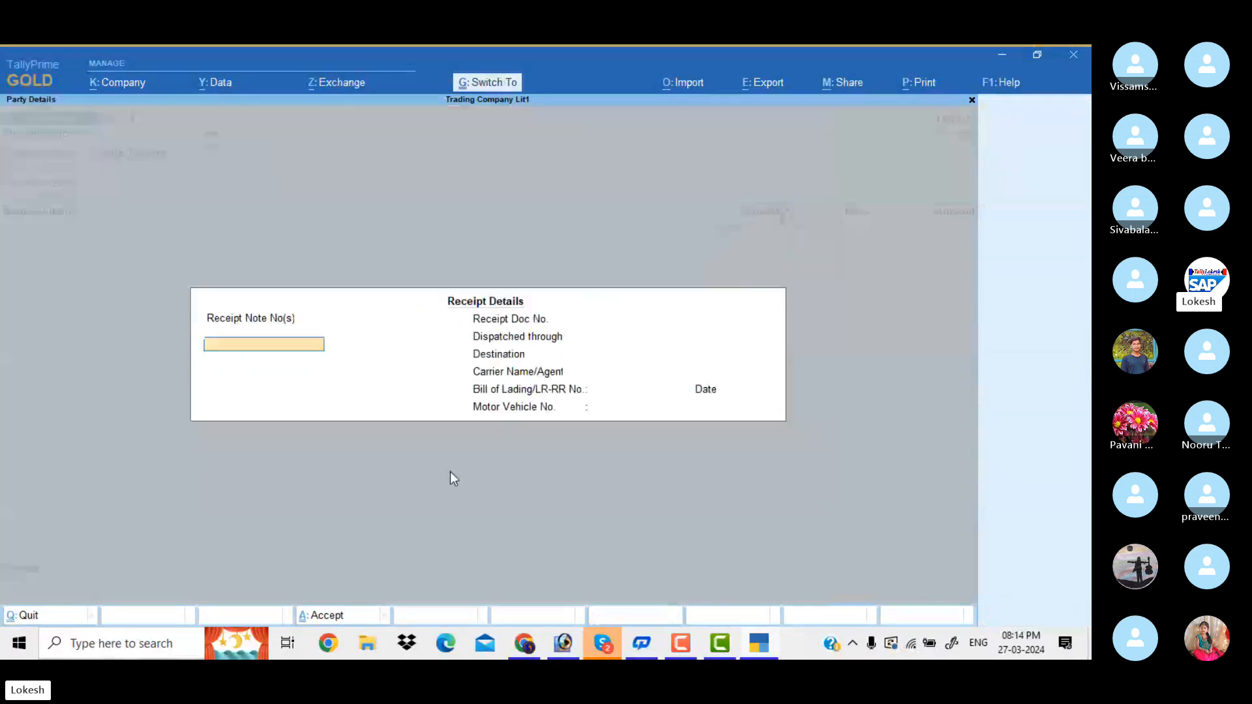
key("ctrl+a")
key("Return")
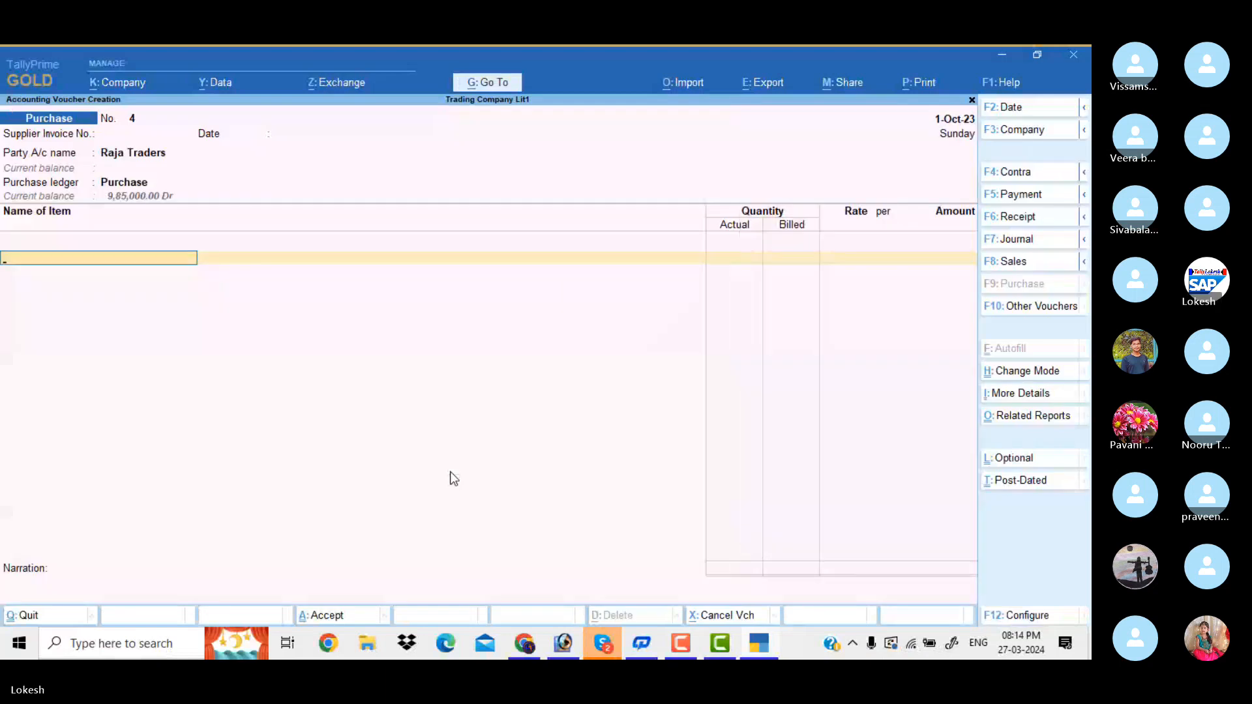
Add High Capacity Stabilizers to the purchase with 55 nos actual, 50 nos billed and a rate of 650.00
type("h")
key("Return")
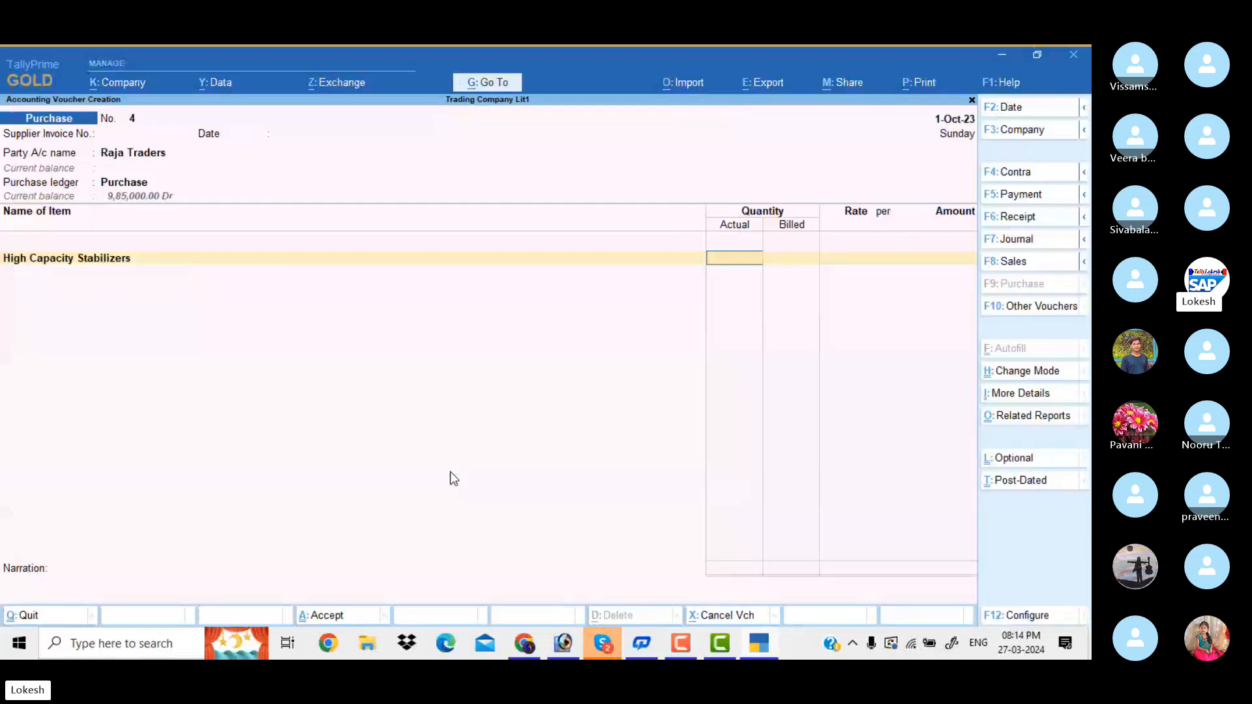
type("55")
key("Return")
type("50")
key("Return")
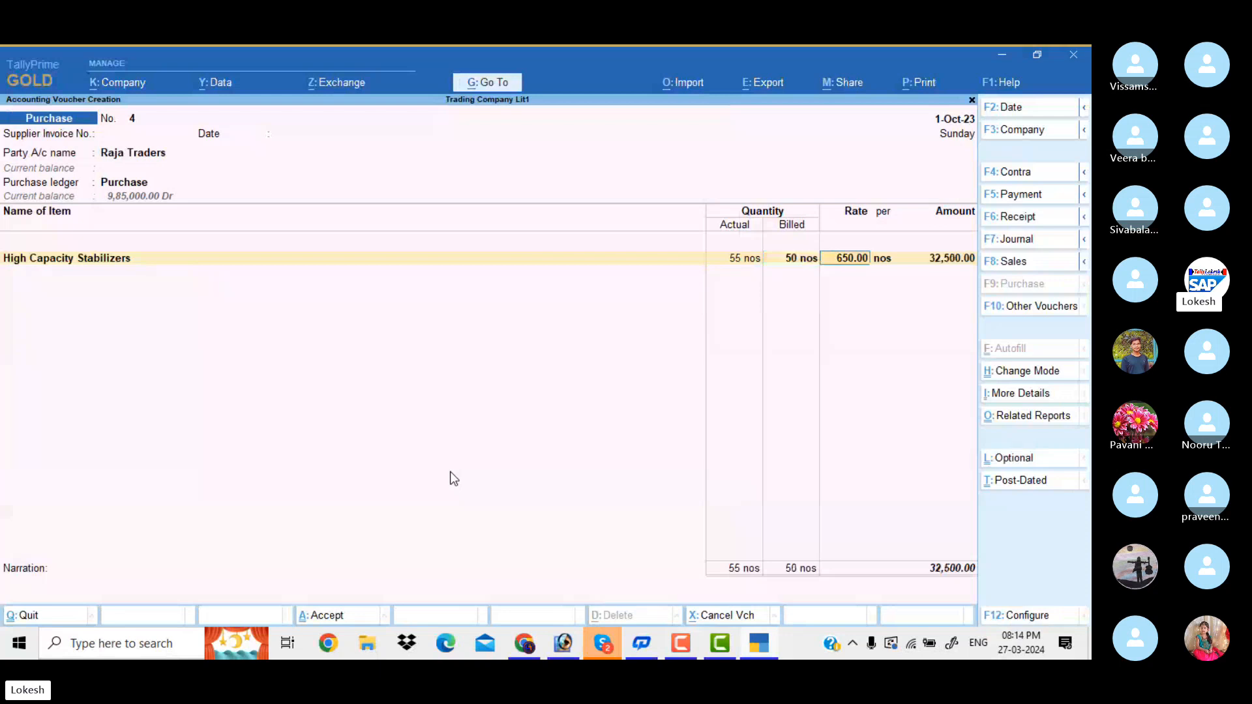
key("Return")
key("Return")
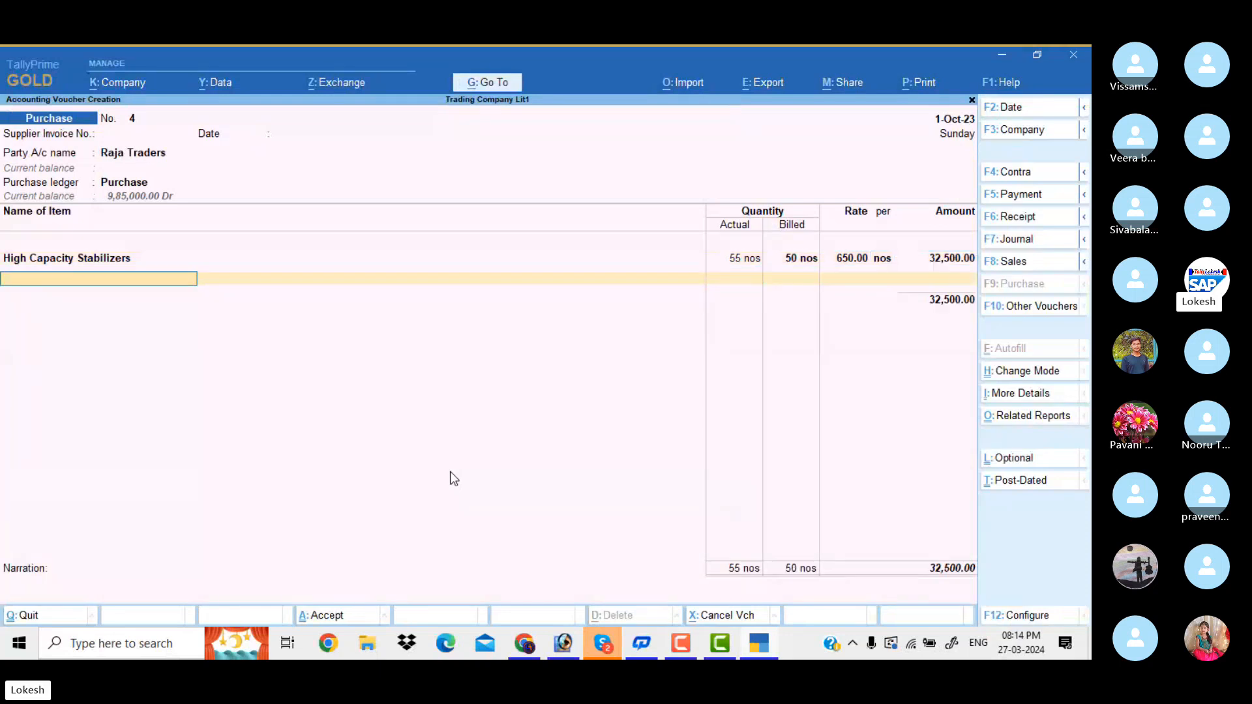
Add Low Capacity Stabilizers with 24 nos actual, 20 nos billed and a rate of 400.00, and end the item list
type("l")
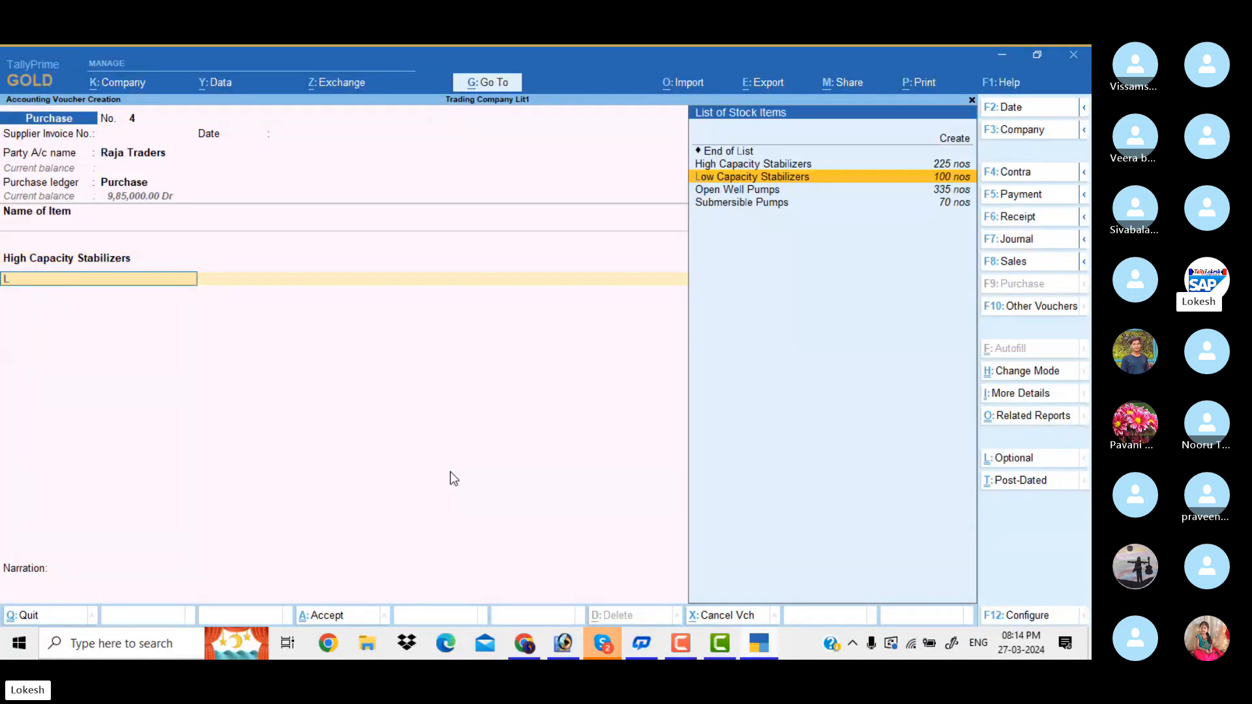
key("Return")
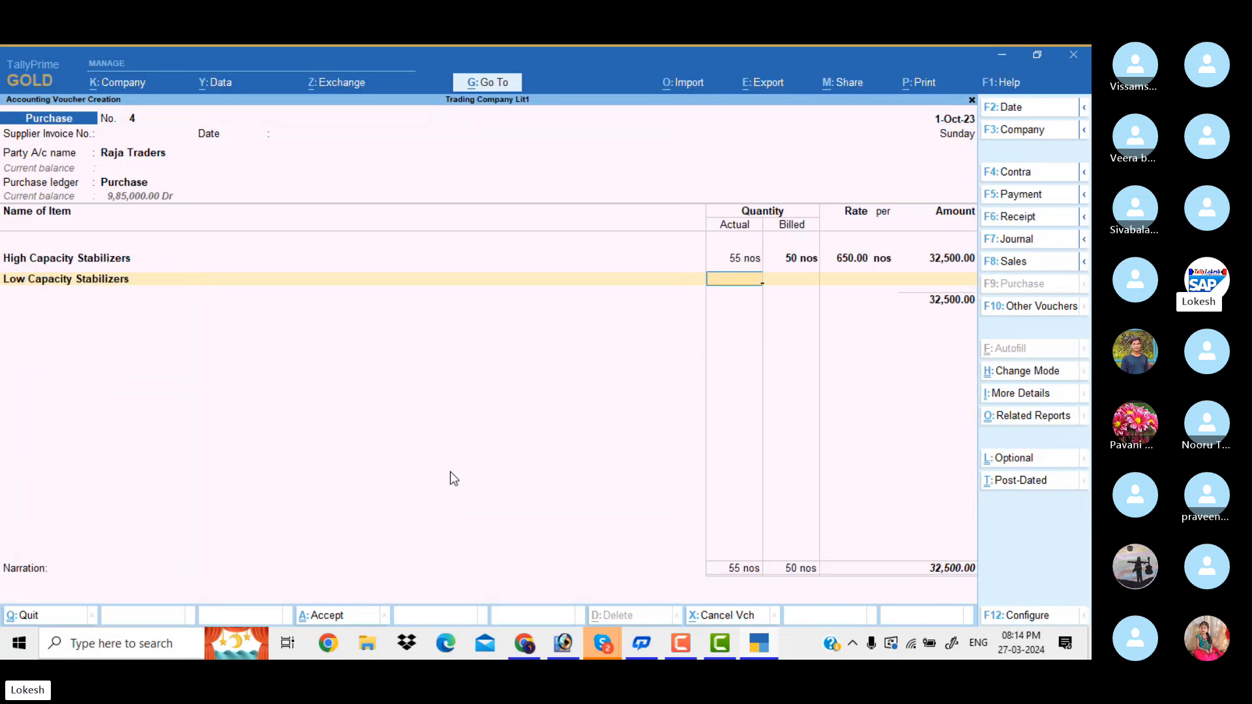
type("24")
key("Return")
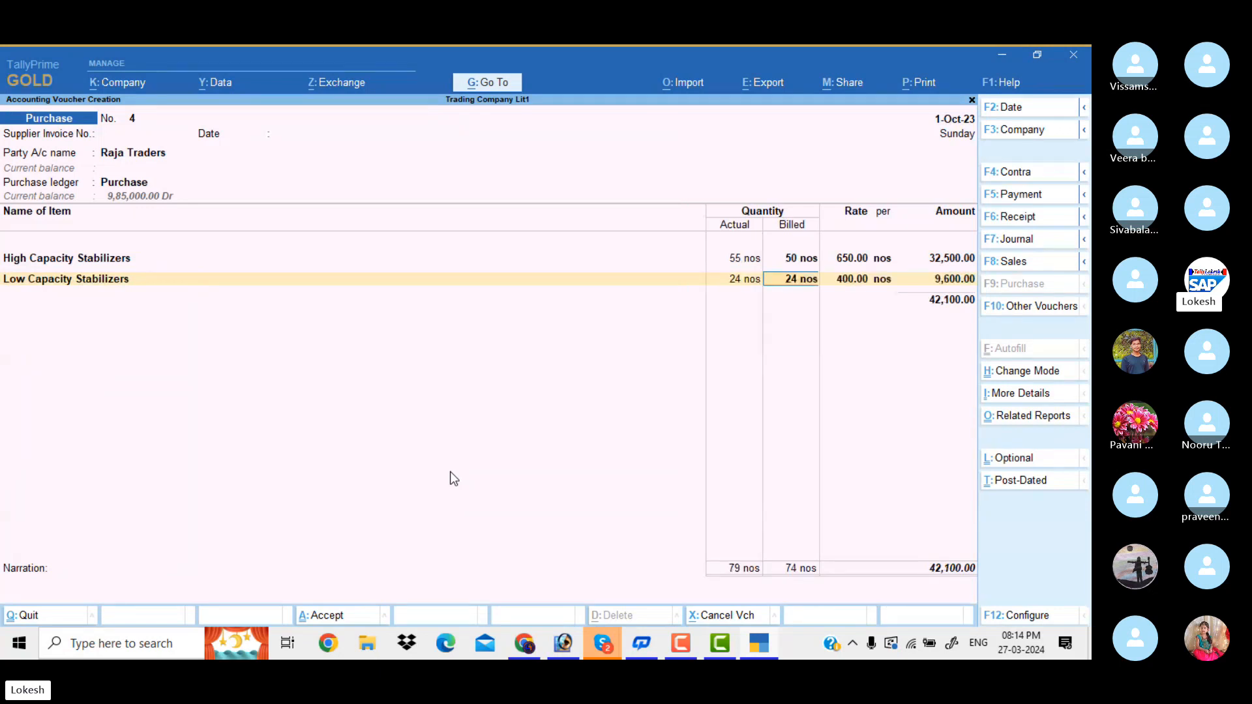
type("20")
key("Return")
key("Return")
key("Return")
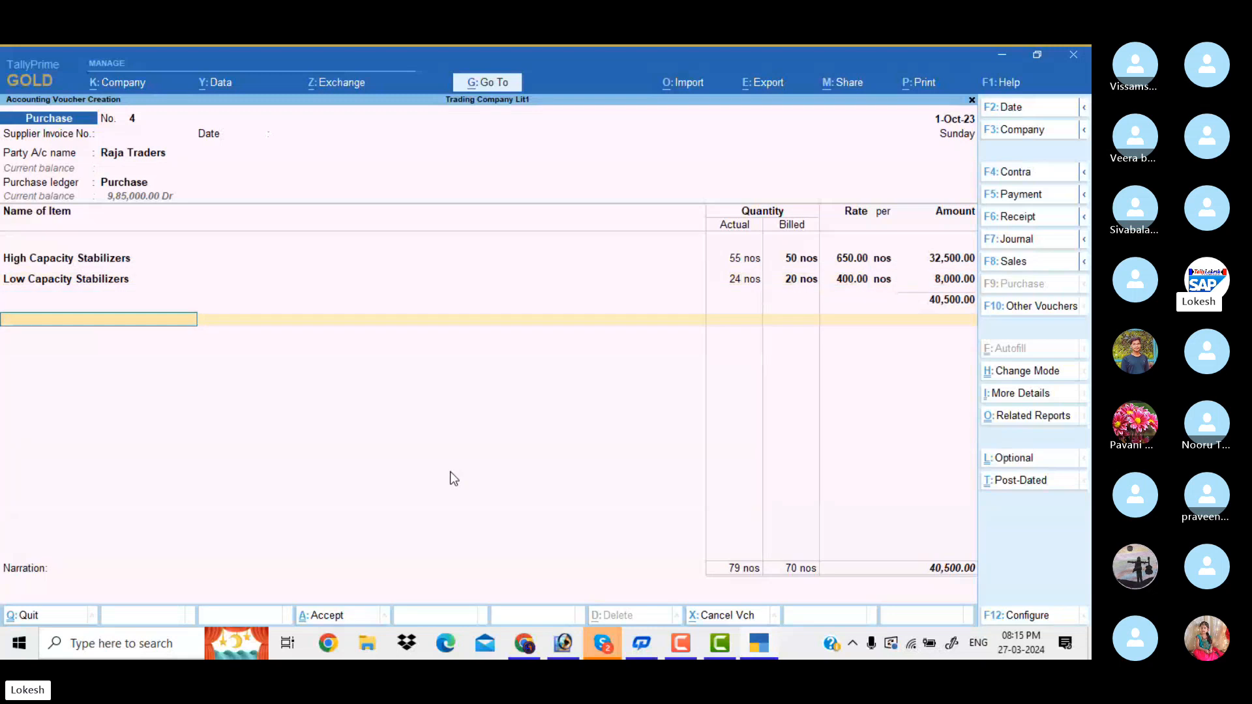
Apply the CGST and SGST ledgers to the purchase with their calculated amounts
type("c")
key("Return")
key("Return")
type("s")
key("Return")
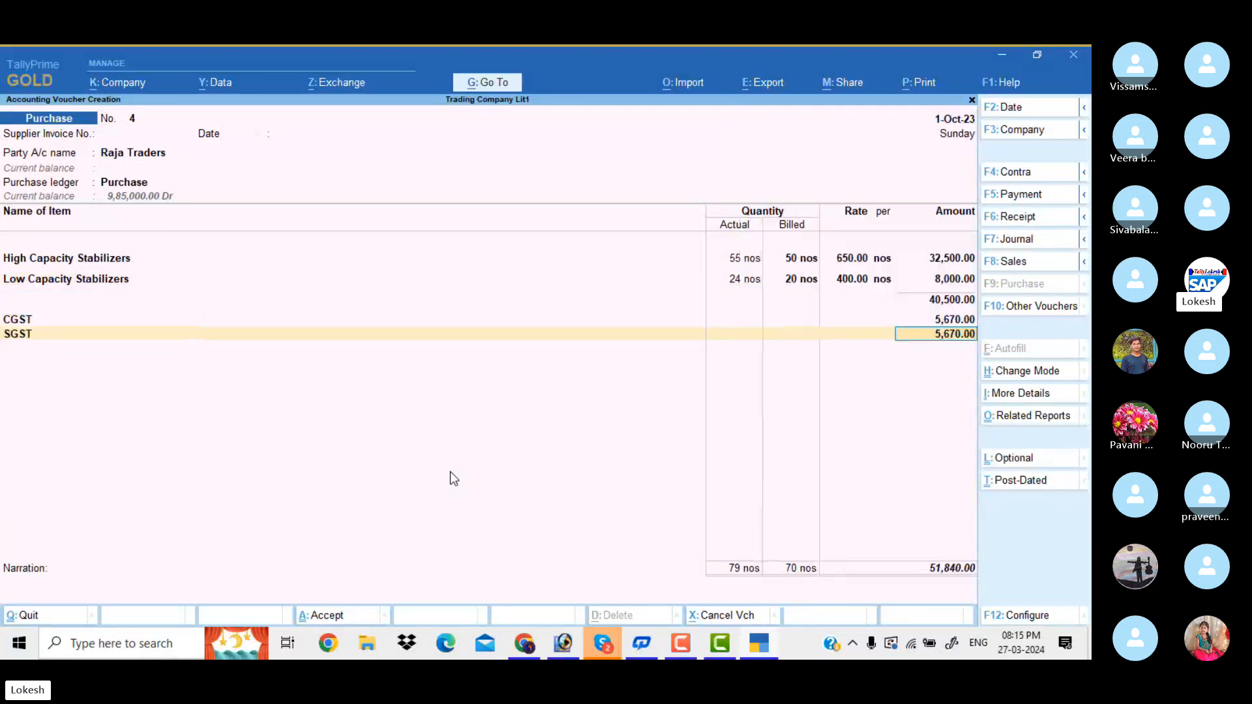
key("Return")
key("Return")
Set Provide GST/e-Way Bill details to No and save the purchase voucher without a narration
key("Down")
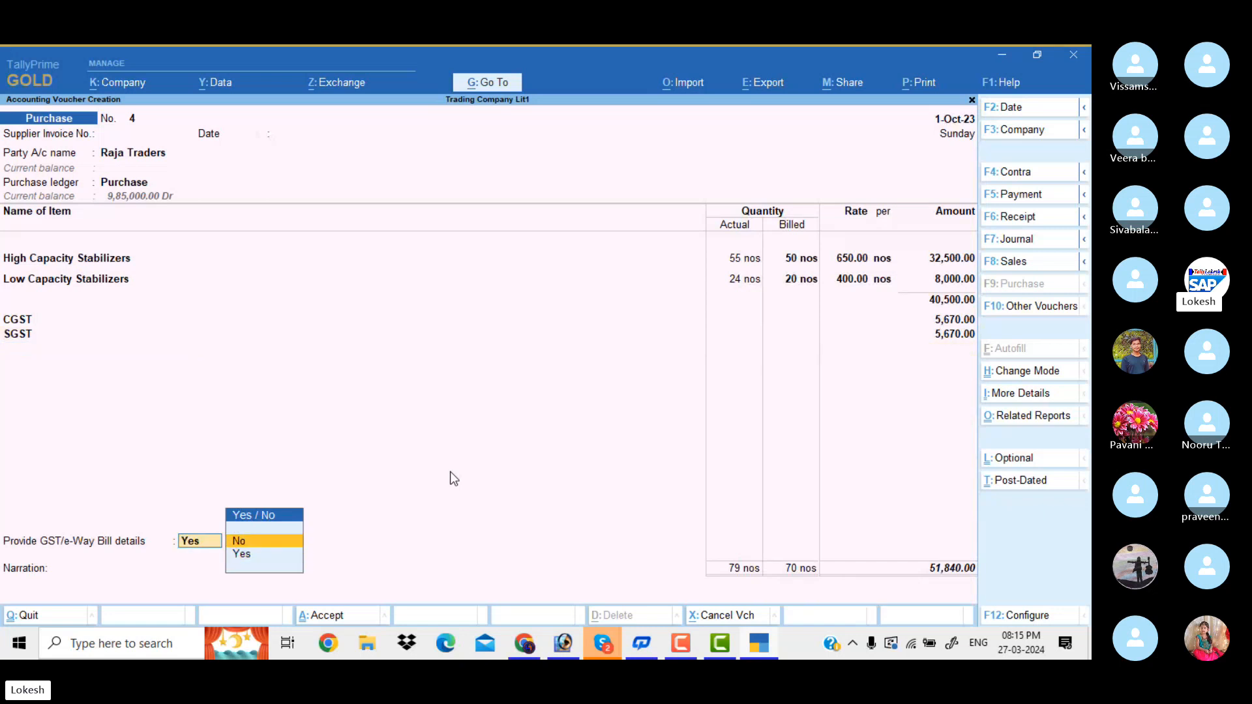
key("Return")
key("Return")
key("Return")
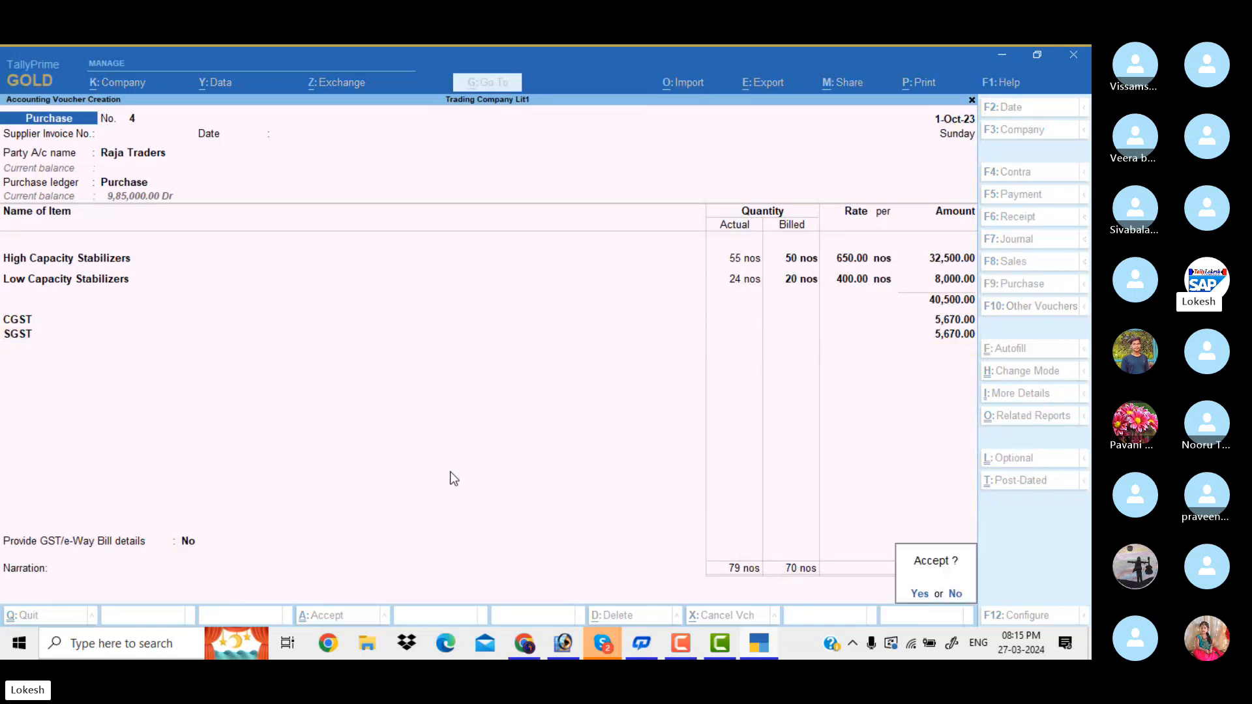
key("Return")
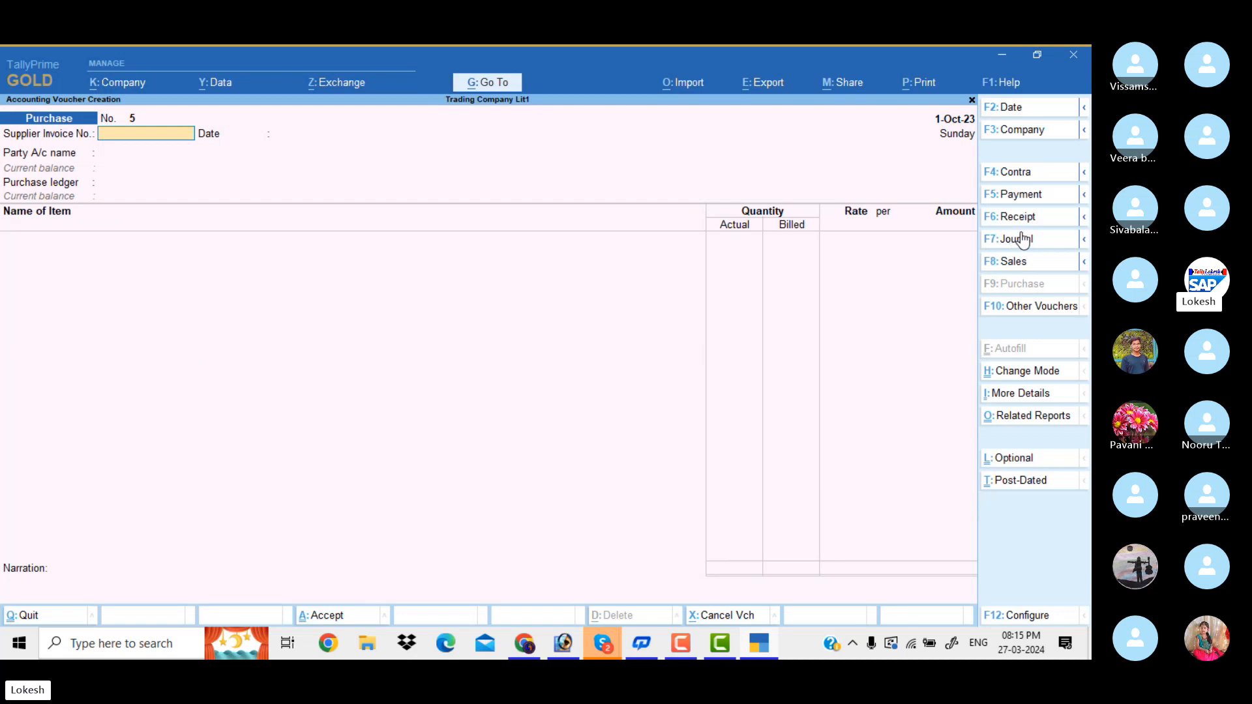
Start a payment voucher and debit Pacific Merchants with 6,45,450
left_click(1044, 200)
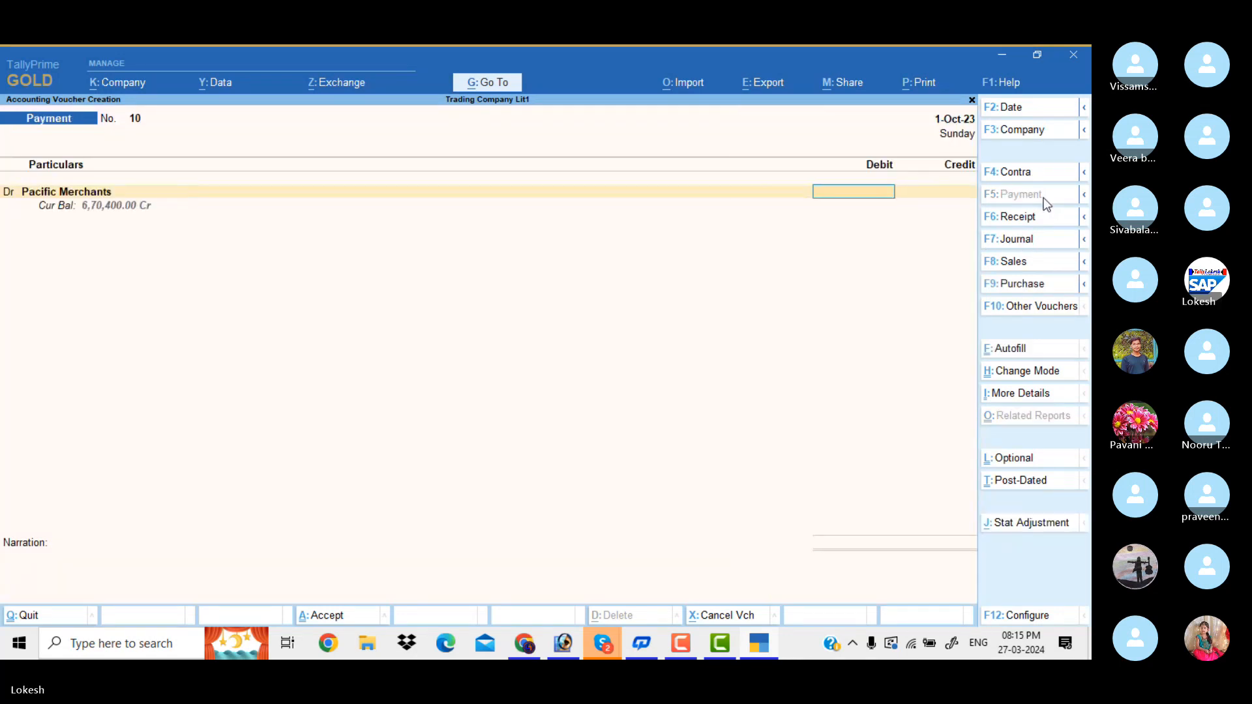
type("6,45,")
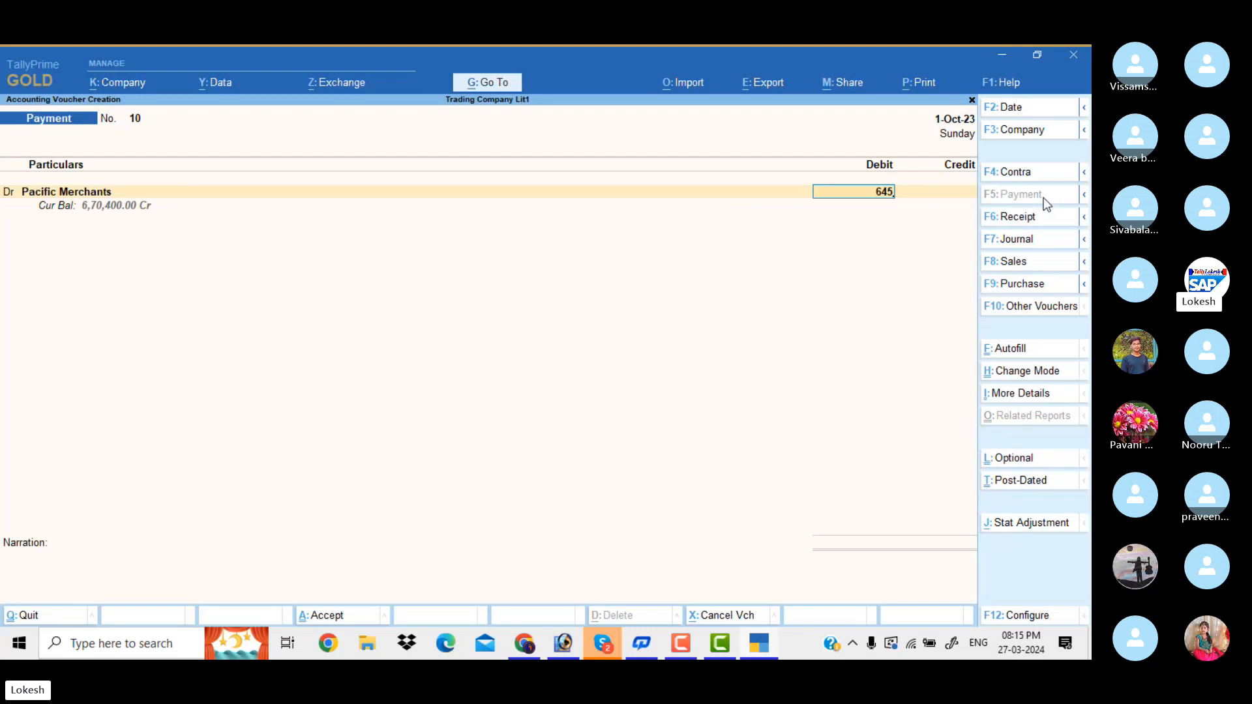
type("450")
key("Return")
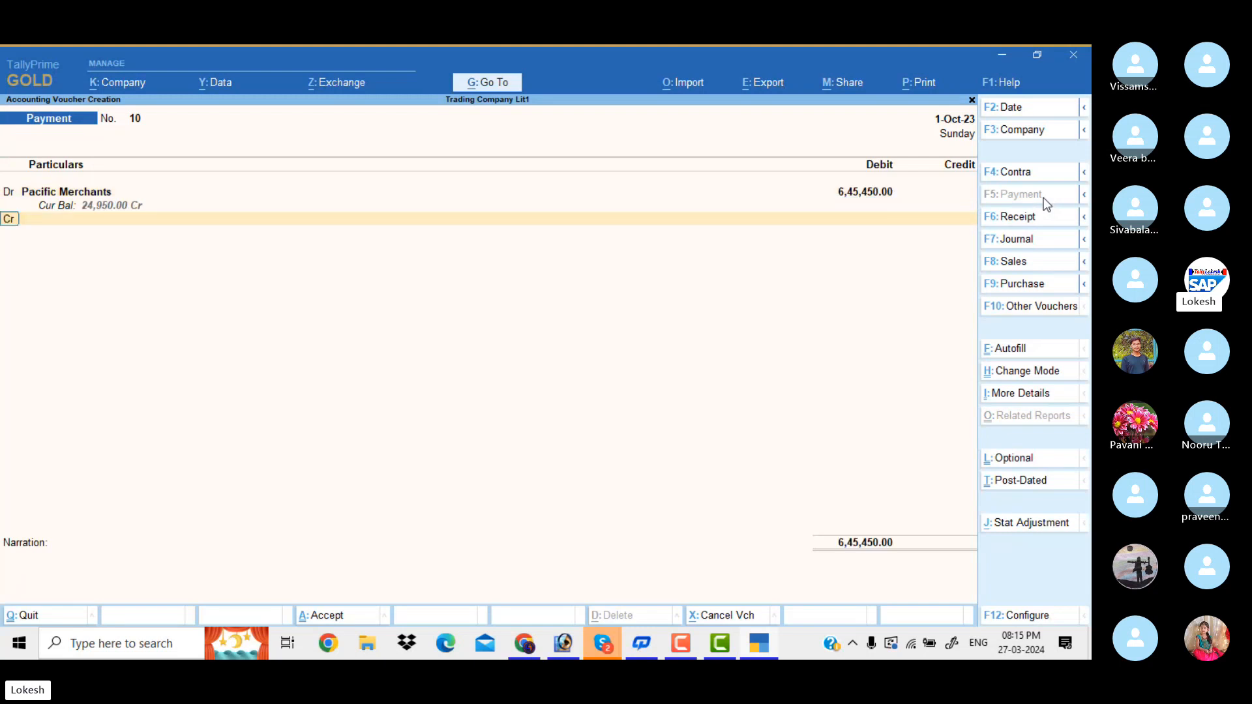
Add a second debit line to the payment voucher and create its ledger, Interest Paid, under Indirect Expenses
key("Return")
key("BackSpace")
key("d")
key("Return")
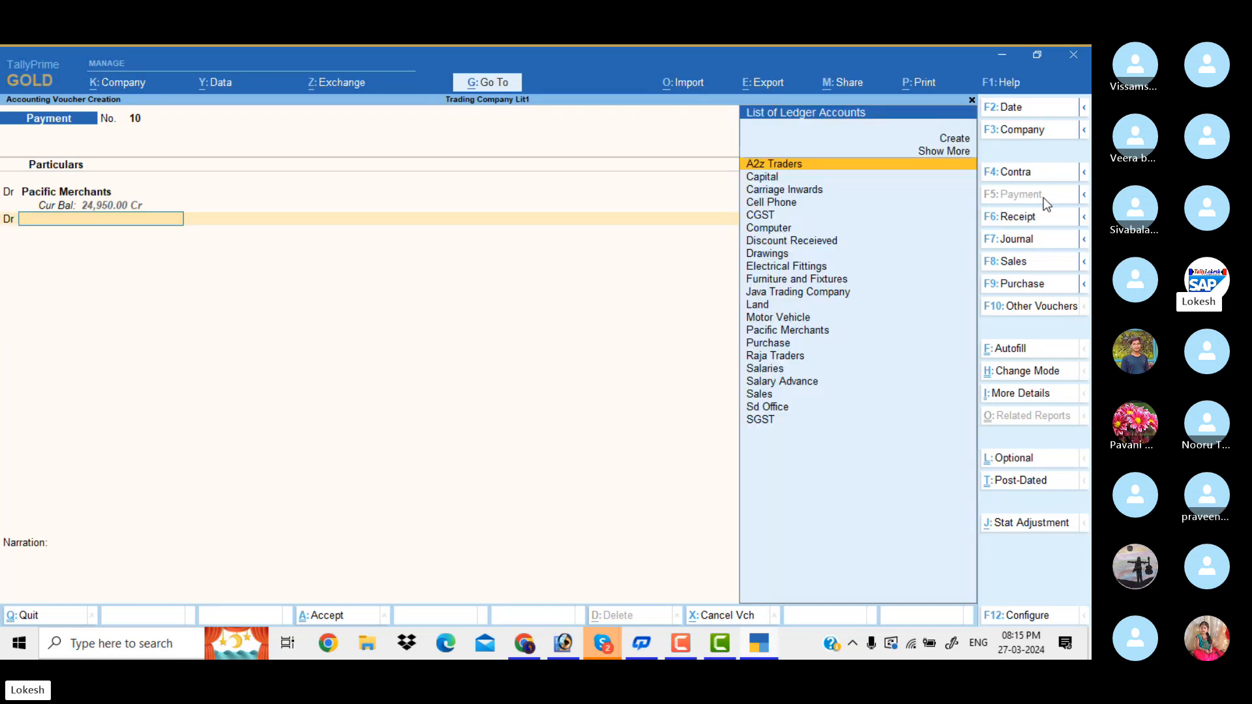
key("alt+c")
type("In")
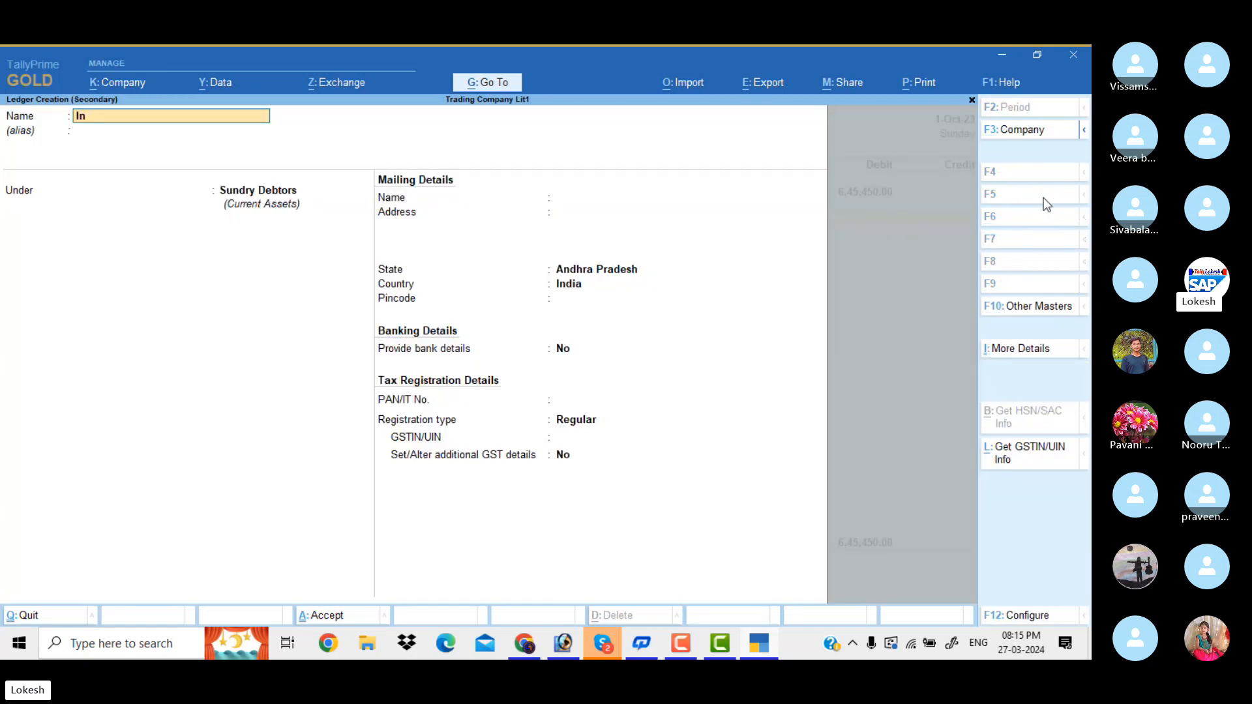
type("terest Paid")
key("Return")
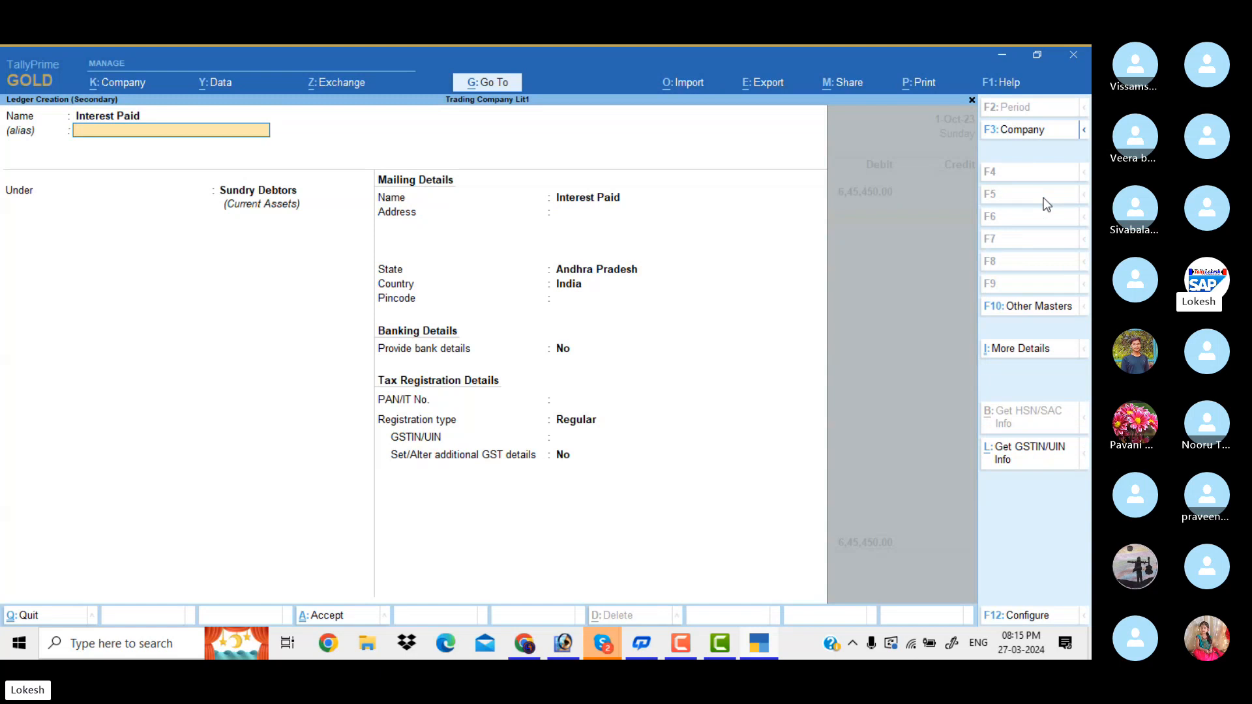
key("Return")
type("Ind")
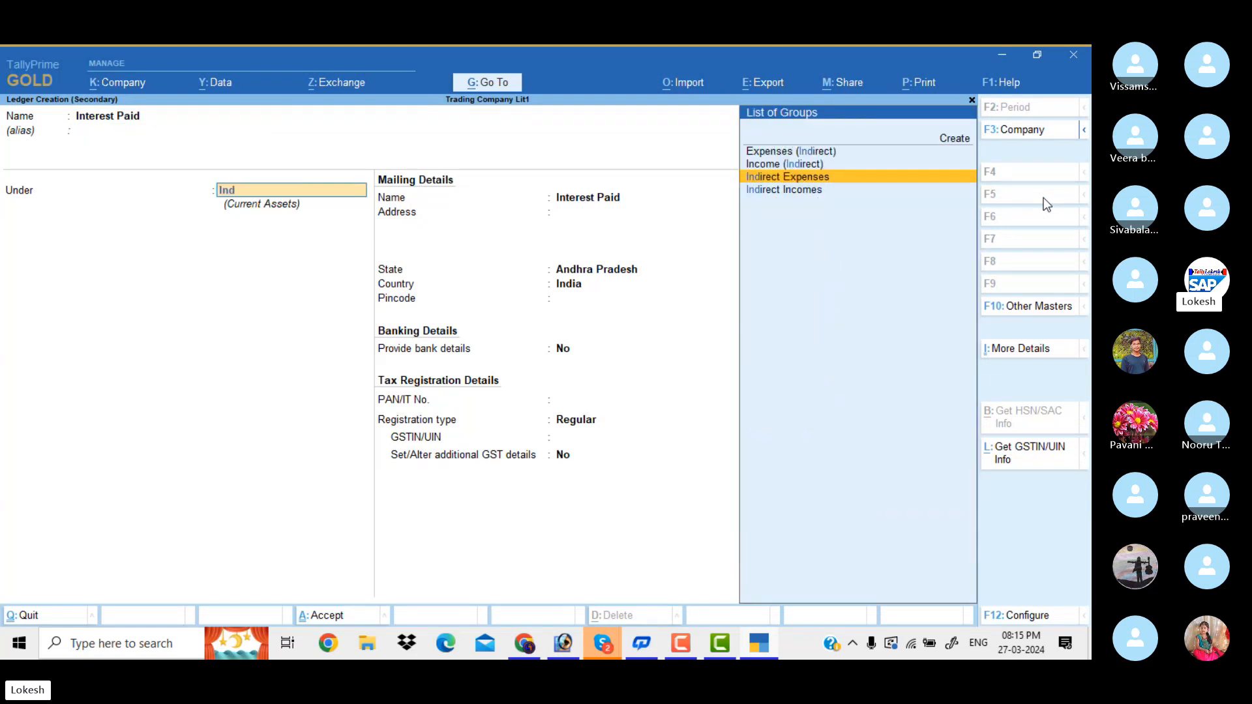
key("Return")
key("ctrl+a")
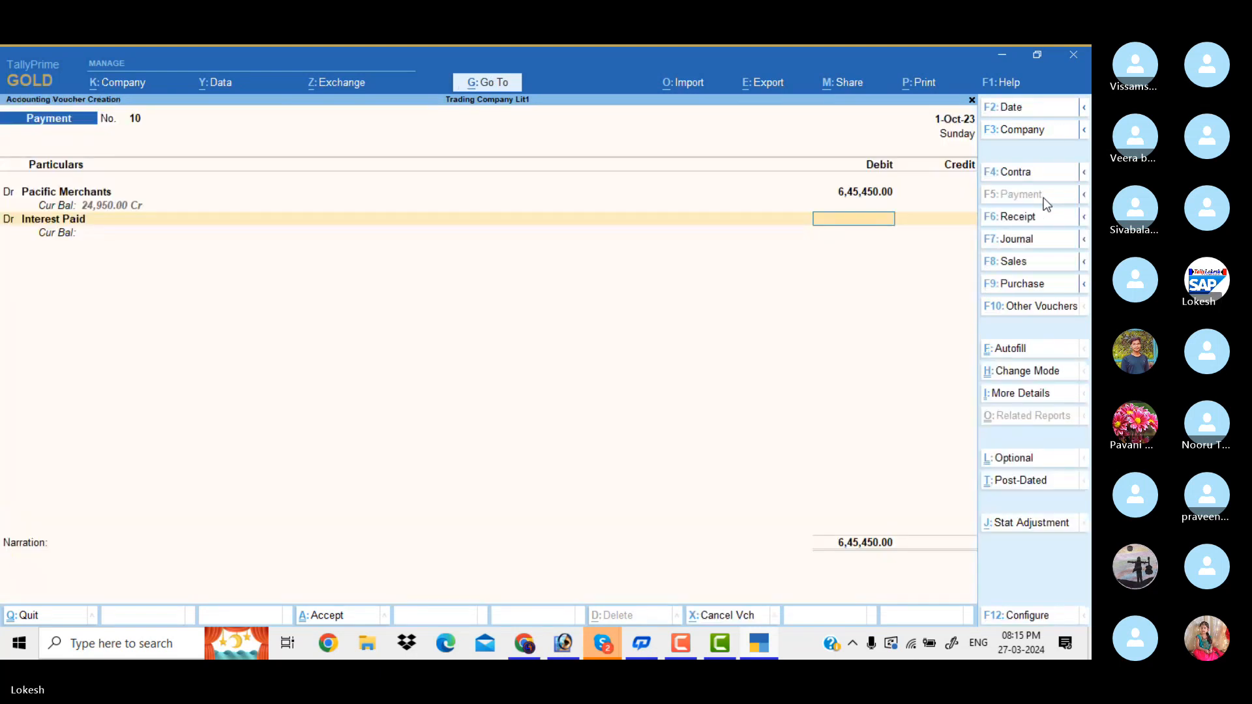
Debit Interest Paid with 1,945 and choose ICICI BANK as the credit ledger
type("194")
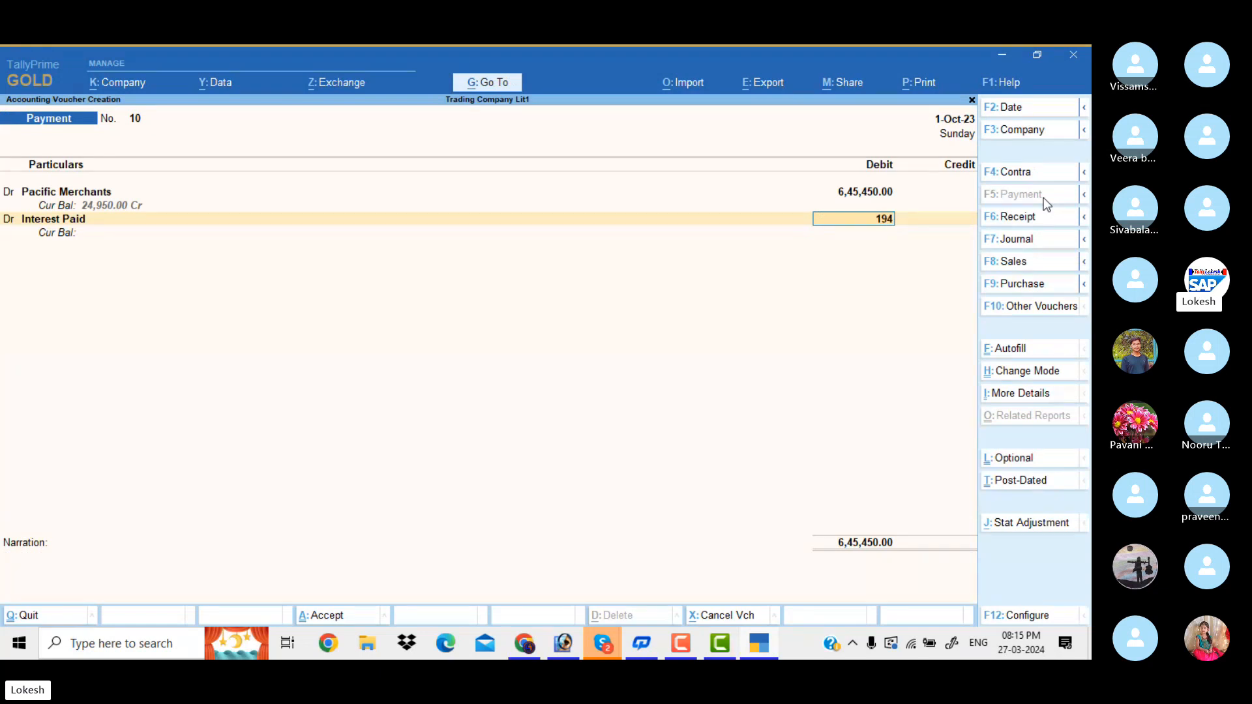
type("5")
key("Return")
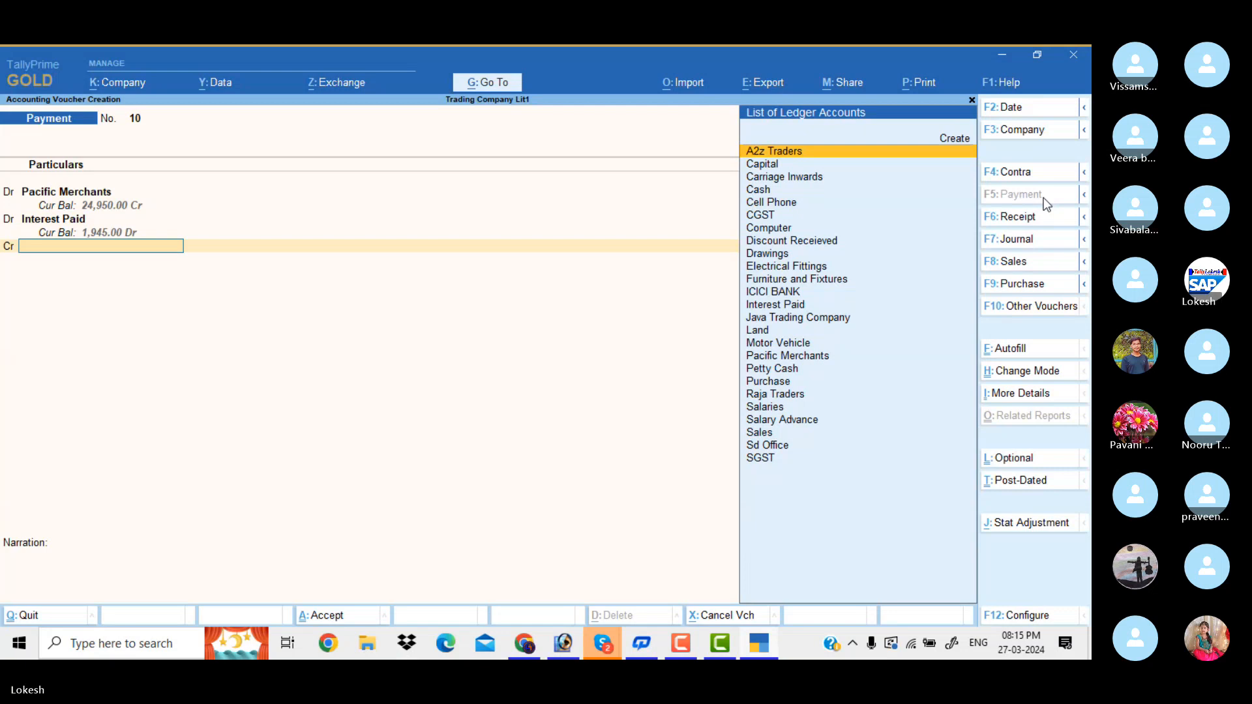
type("I")
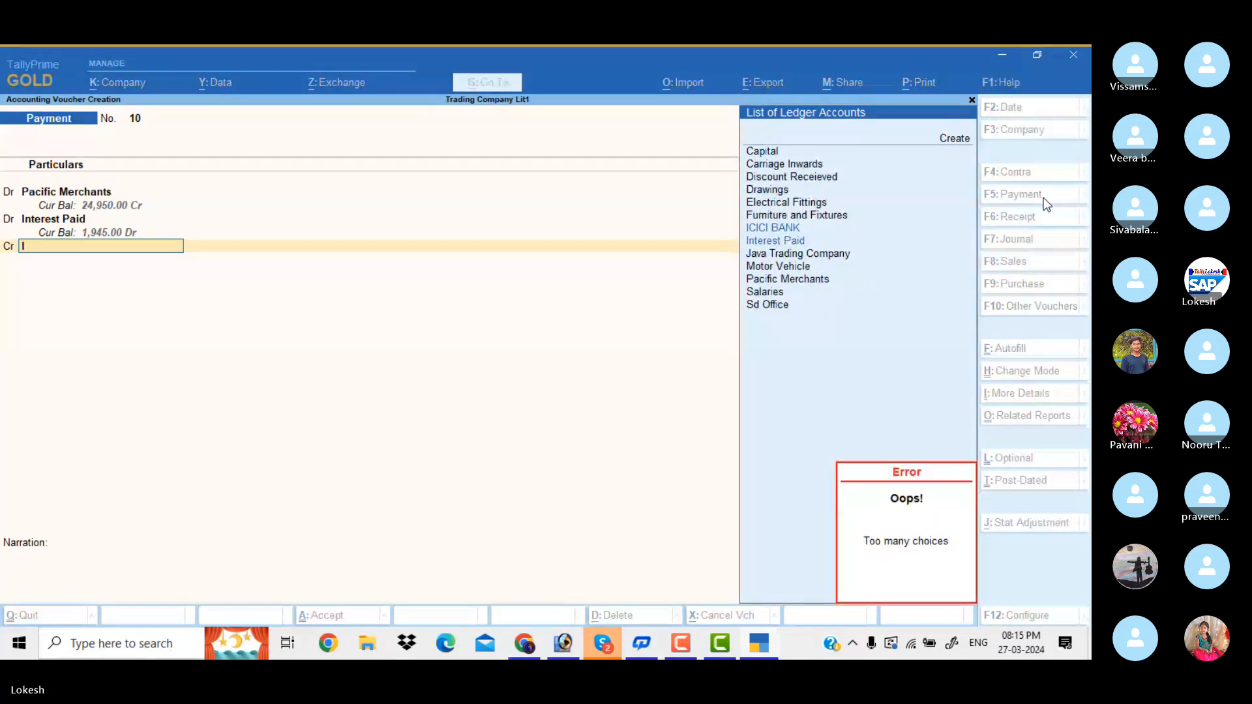
key("Return")
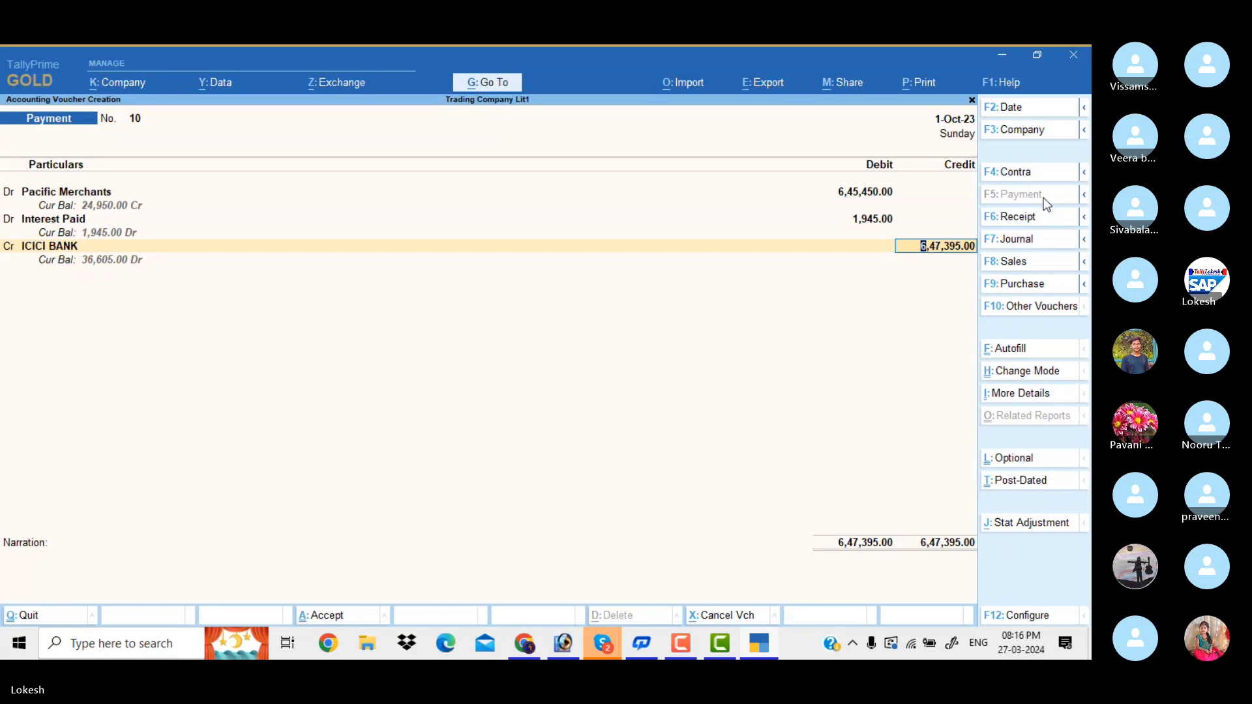
Accept the ICICI BANK credit amount and default cheque allocation, and save the payment voucher without a narration
key("Return")
key("Return")
key("Return")
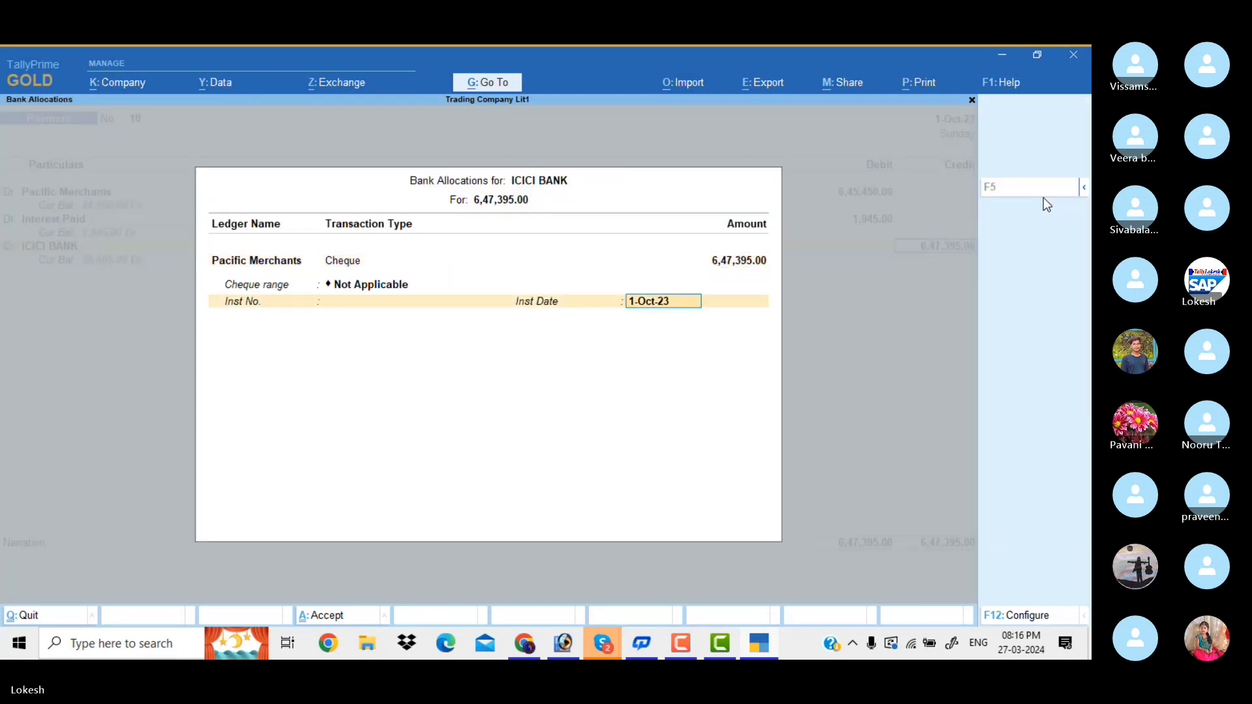
key("Return")
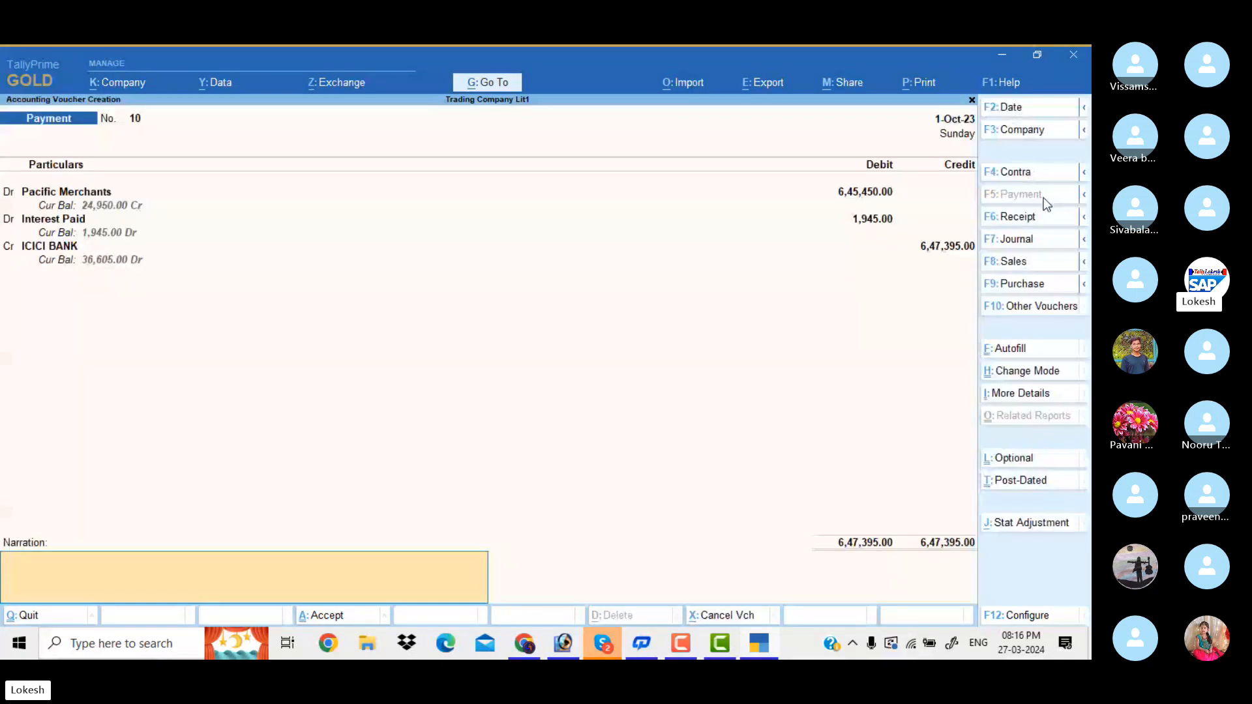
key("Return")
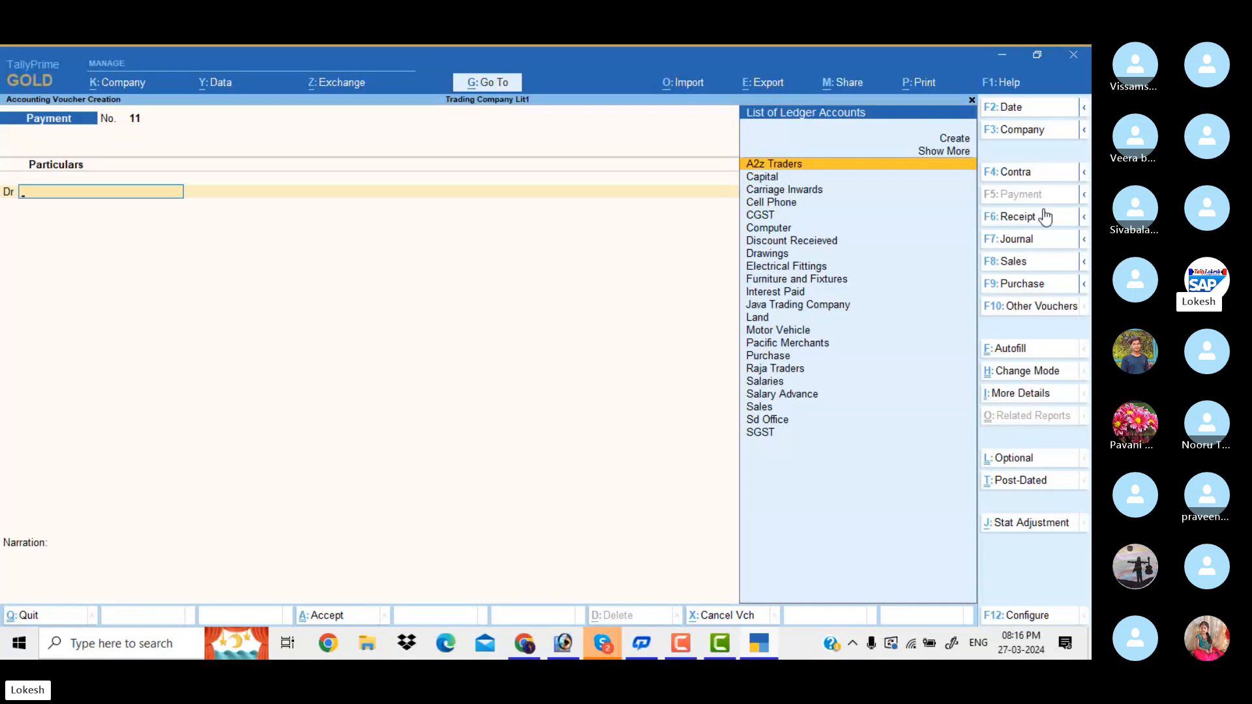
Start a sales voucher for Java Trading Company with the Sales ledger, accepting the default dispatch and party details
left_click(1028, 267)
type("j")
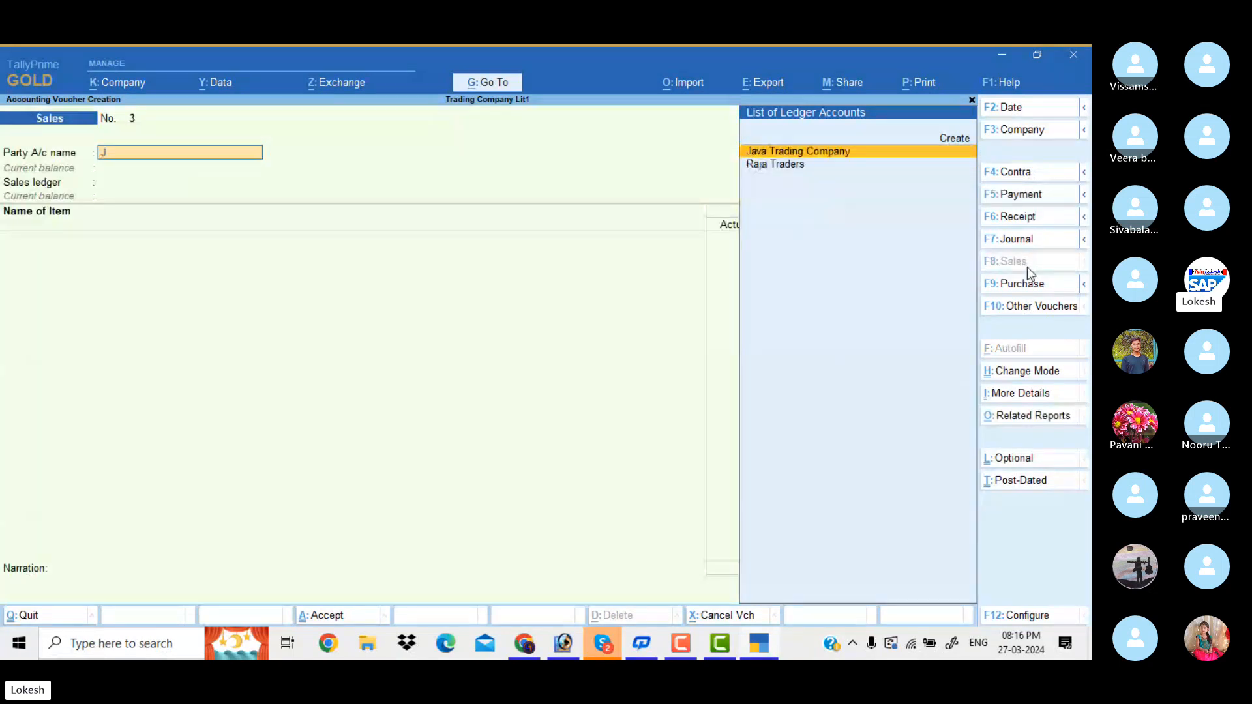
key("Return")
key("Return")
key("Return")
key("Return")
key("Return")
key("Return")
key("Return")
key("Return")
key("Return")
key("Return")
key("Return")
key("Return")
key("Return")
key("Return")
key("Return")
key("Return")
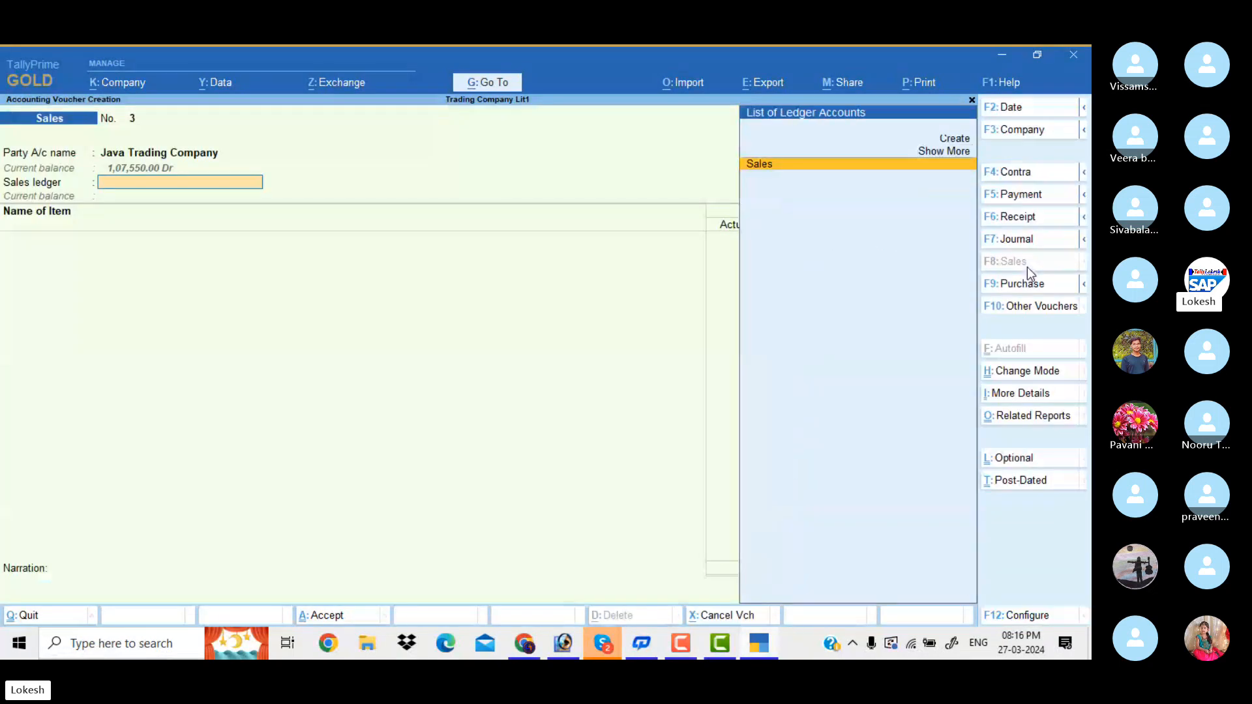
key("Return")
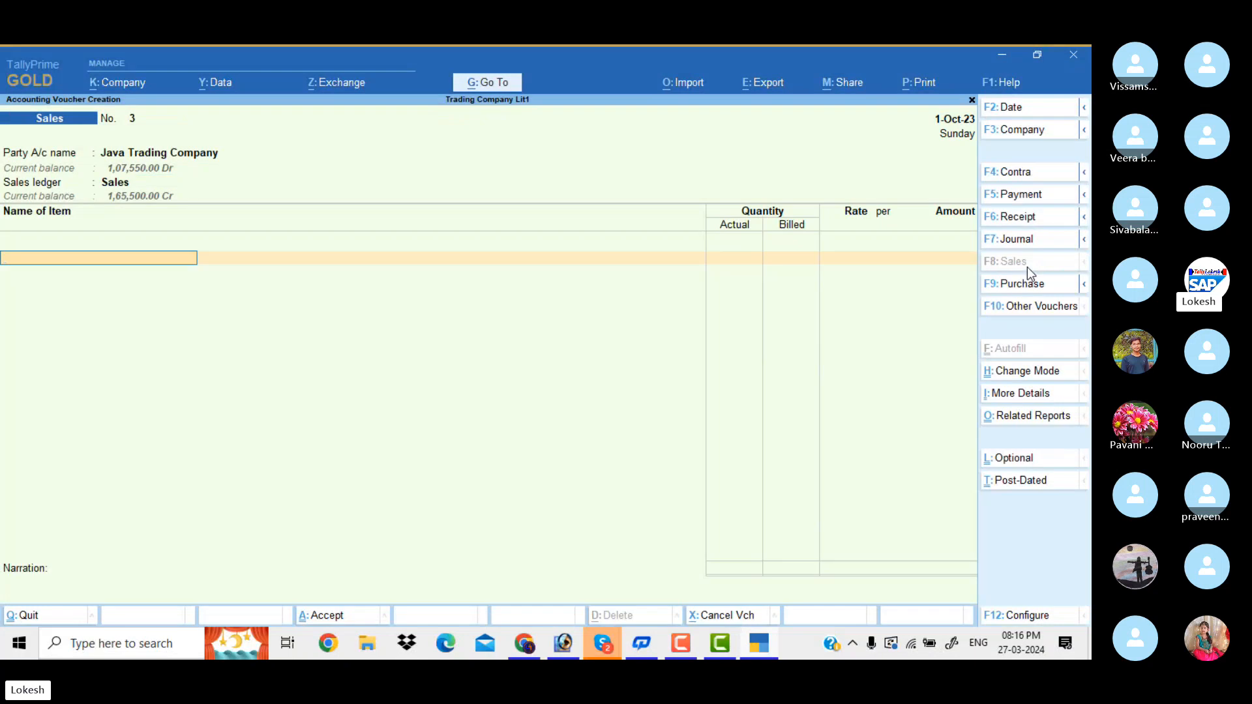
Add High Capacity Stabilizers to the sale with 22 nos actual, 20 nos billed and a rate of 750.00
key("Return")
type("22")
key("Return")
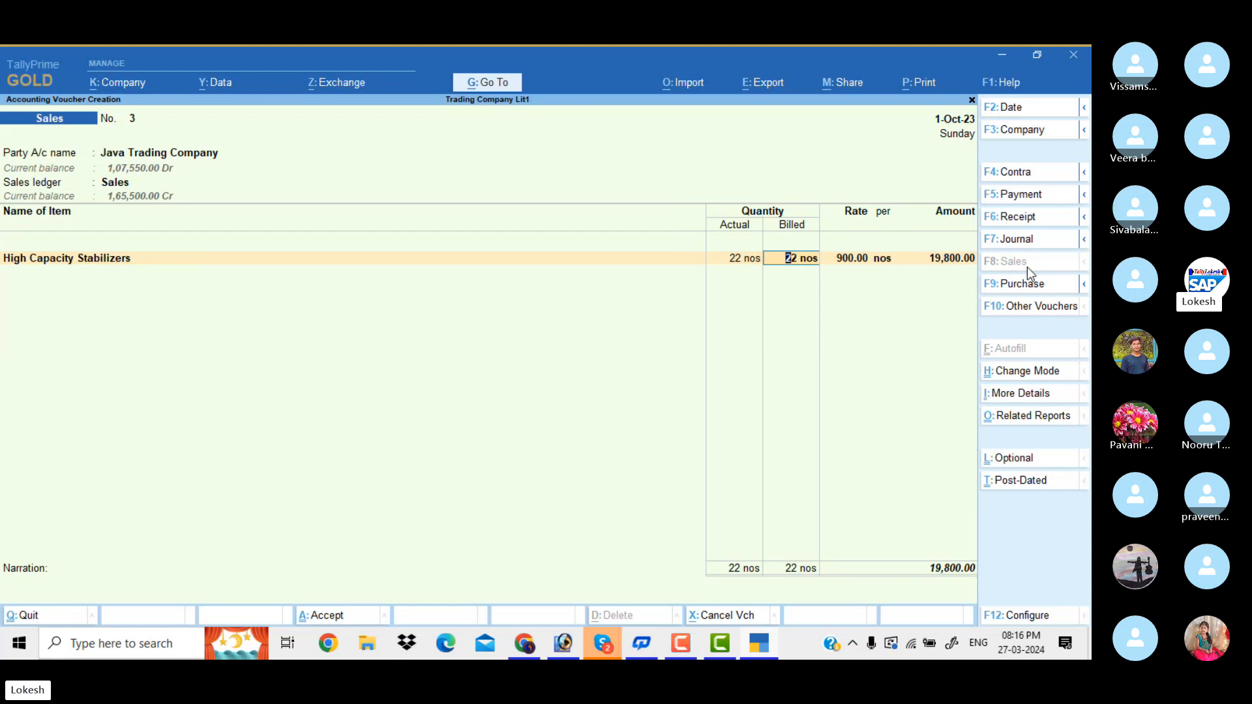
type("20")
key("Return")
type("75")
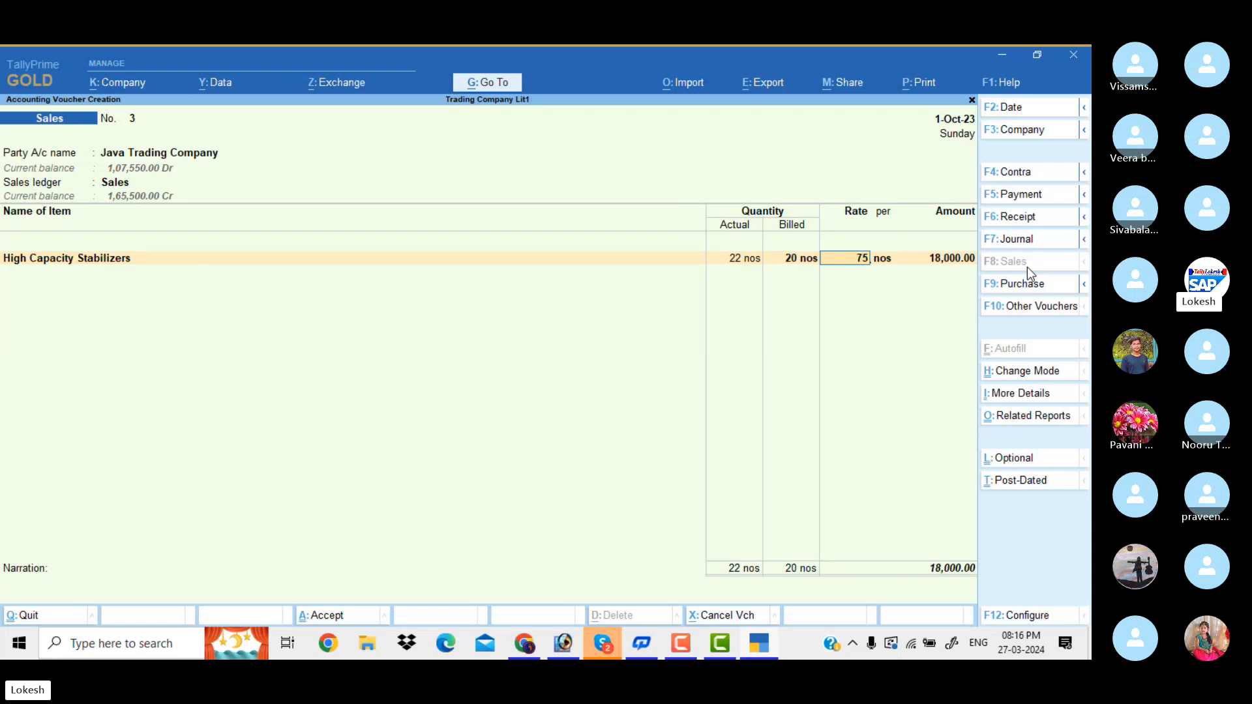
type("0")
key("Return")
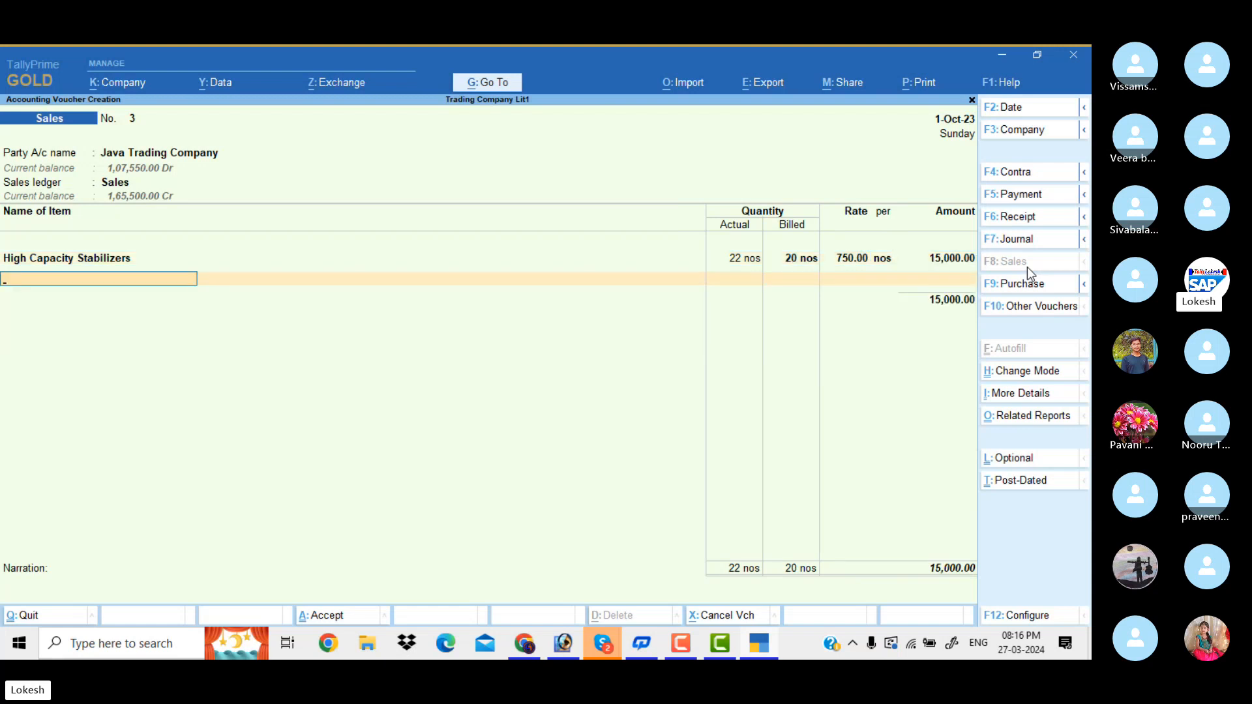
Add Low Capacity Stabilizers with 6 nos actual, 5 nos billed and a rate of 450.00, and end the item list
type("l")
key("Return")
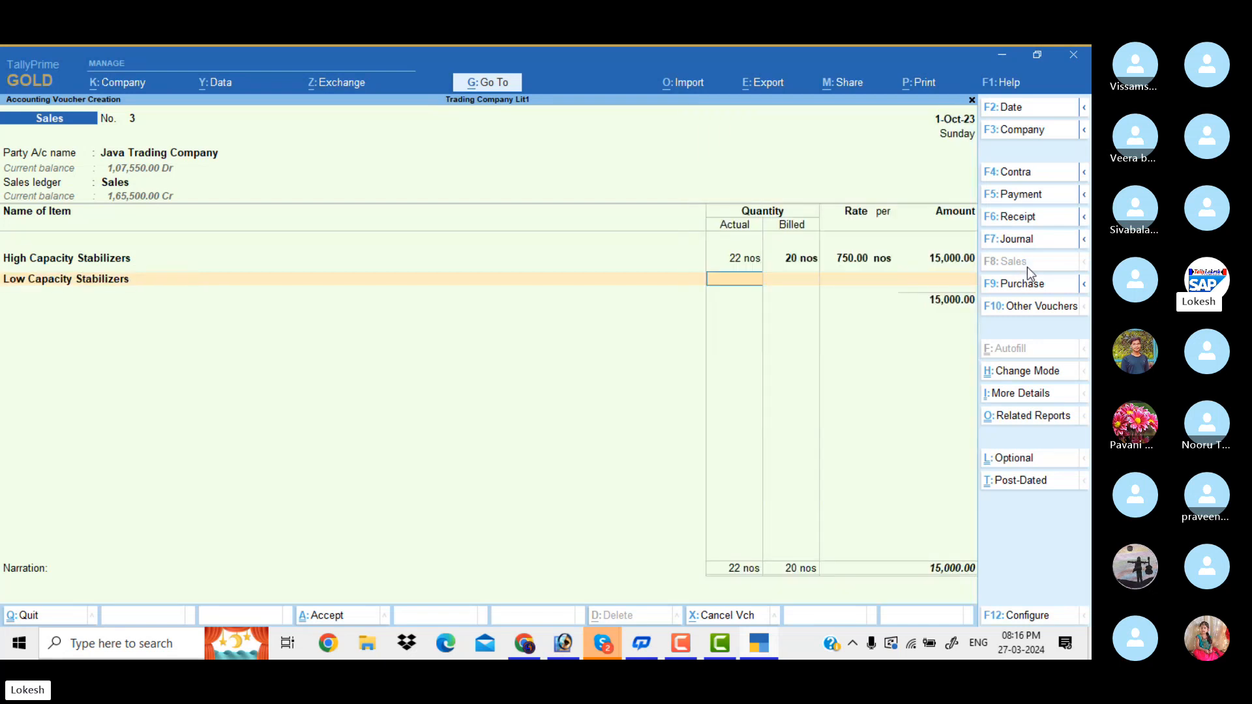
type("6")
key("Return")
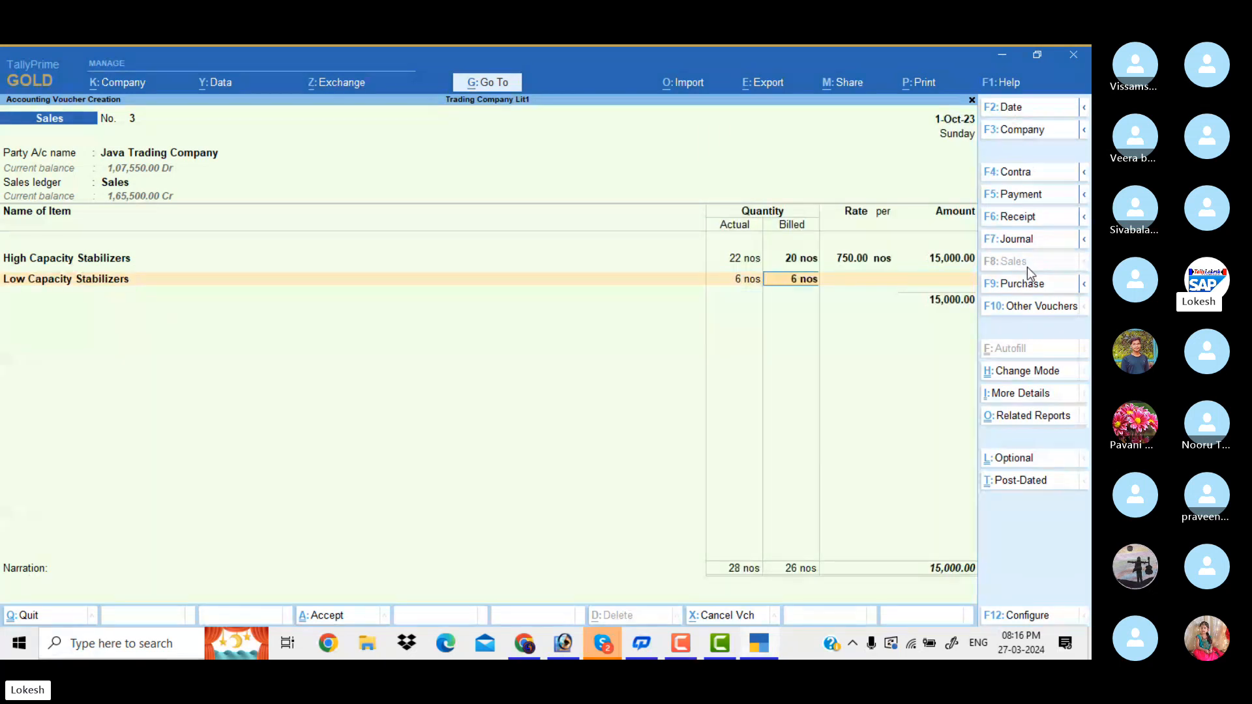
type("5")
key("Return")
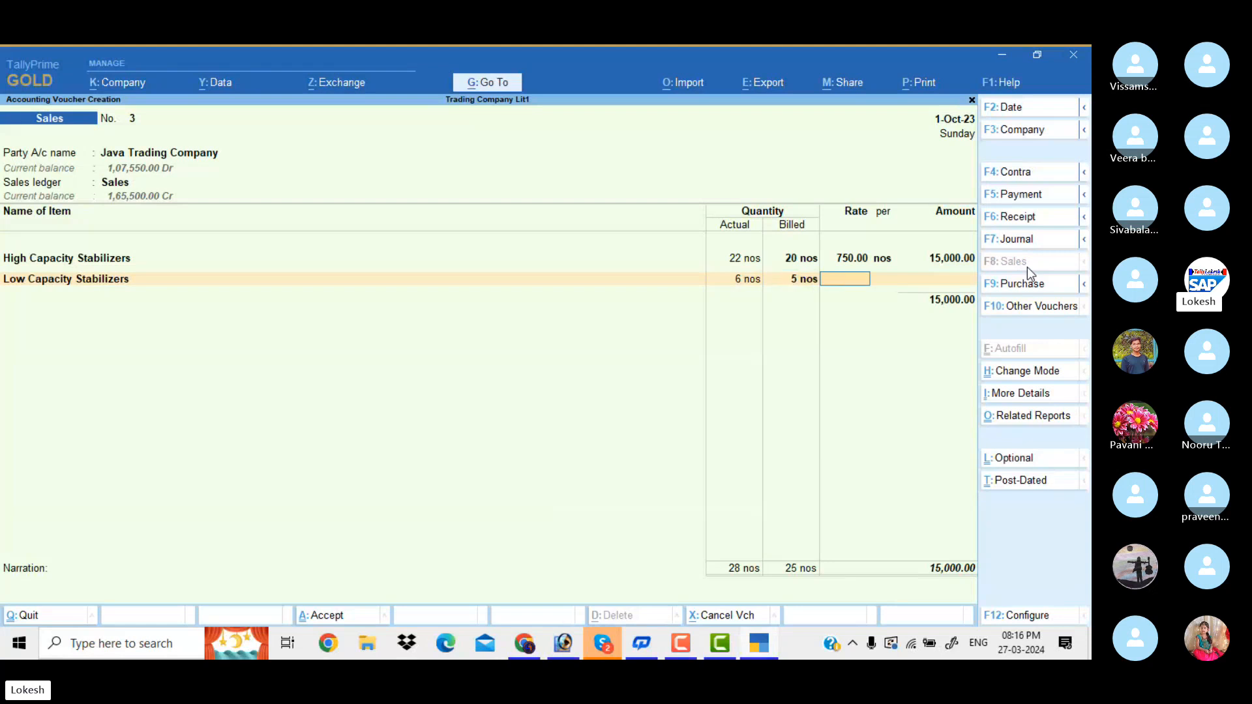
type("450")
key("Return")
key("Return")
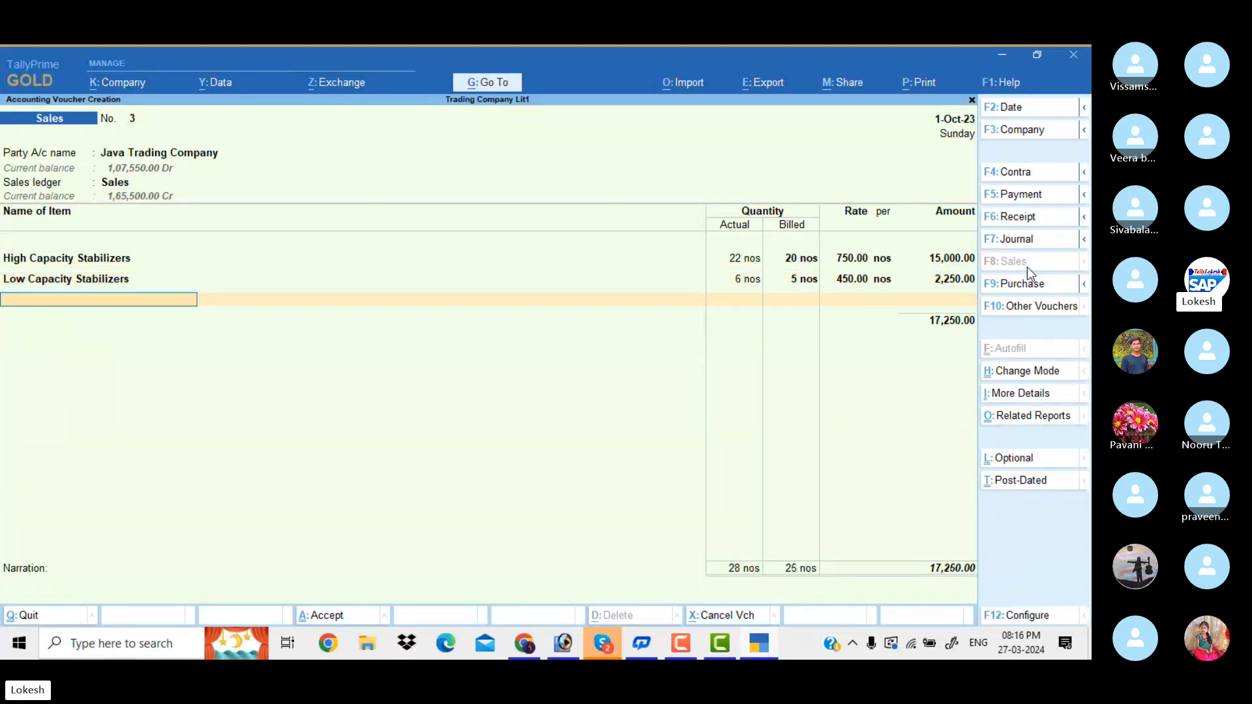
Apply the CGST and SGST ledgers to the sale with their calculated amounts
type("cg")
key("Return")
key("Return")
type("sg")
key("Return")
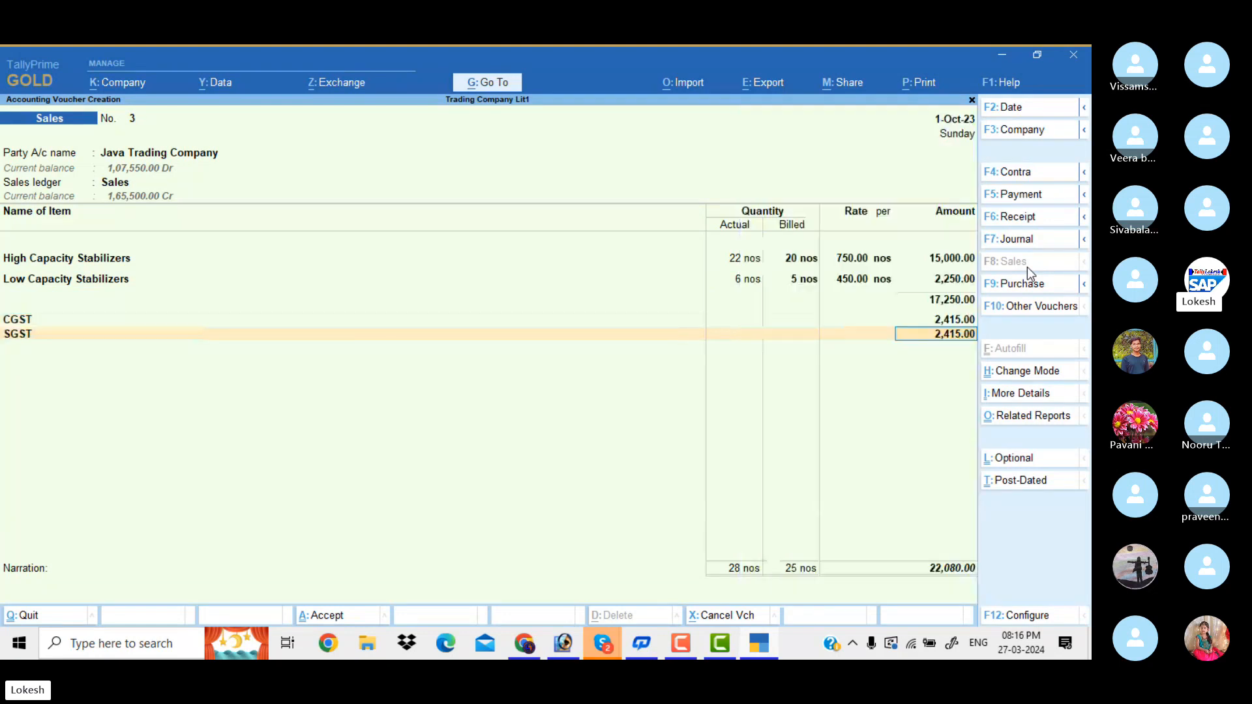
key("Return")
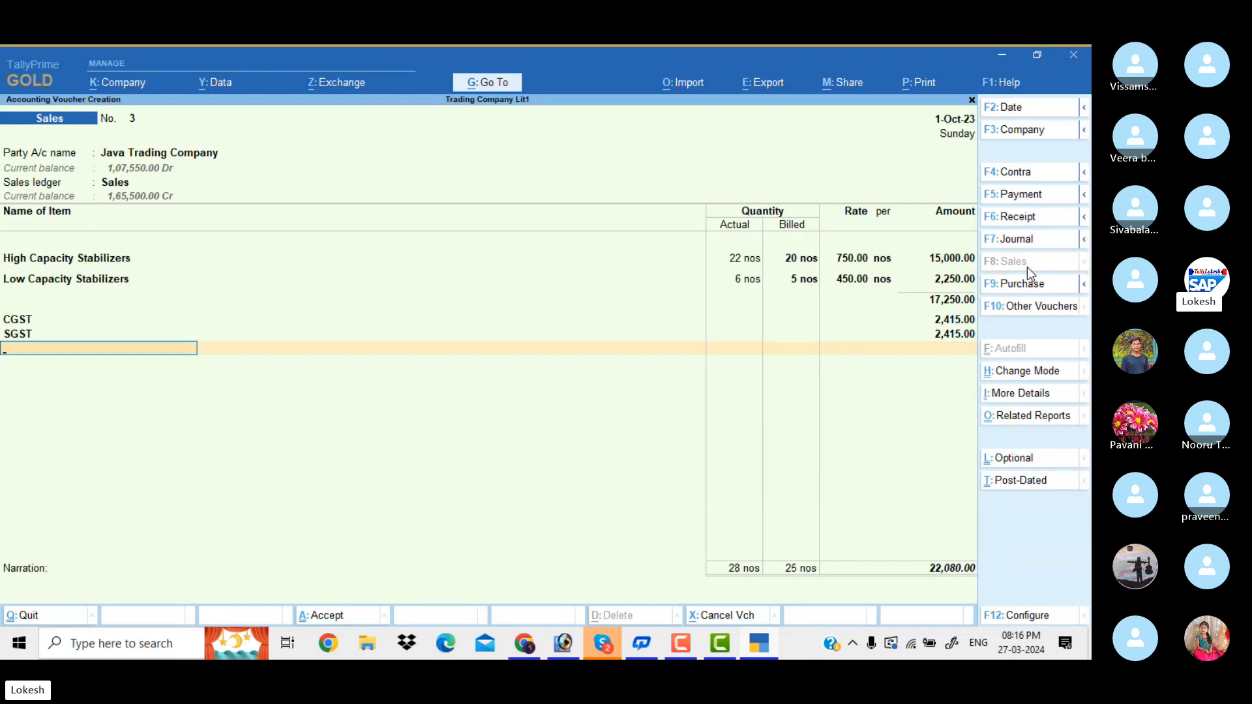
End the sales ledger list and save the sales voucher without a narration
key("Return")
key("Return")
key("Return")
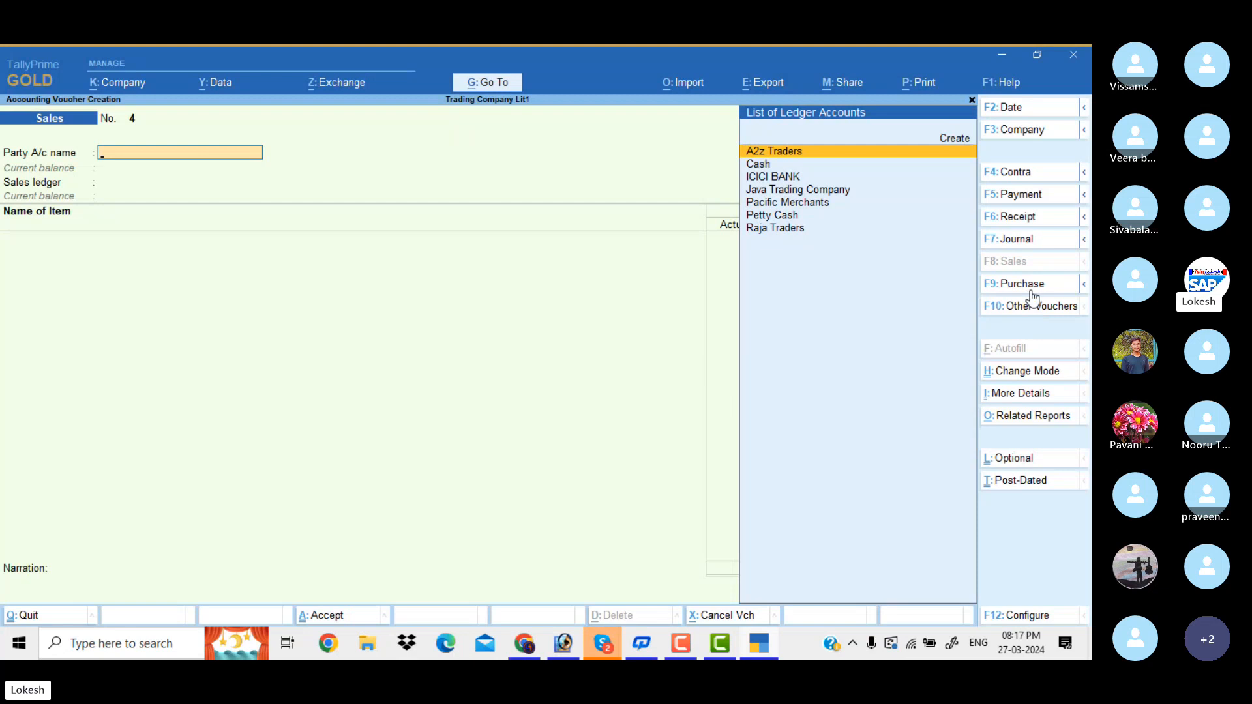
In the company features, enable the Discount column in invoices and disable the separate Actual and Billed Quantity columns
left_click(128, 84)
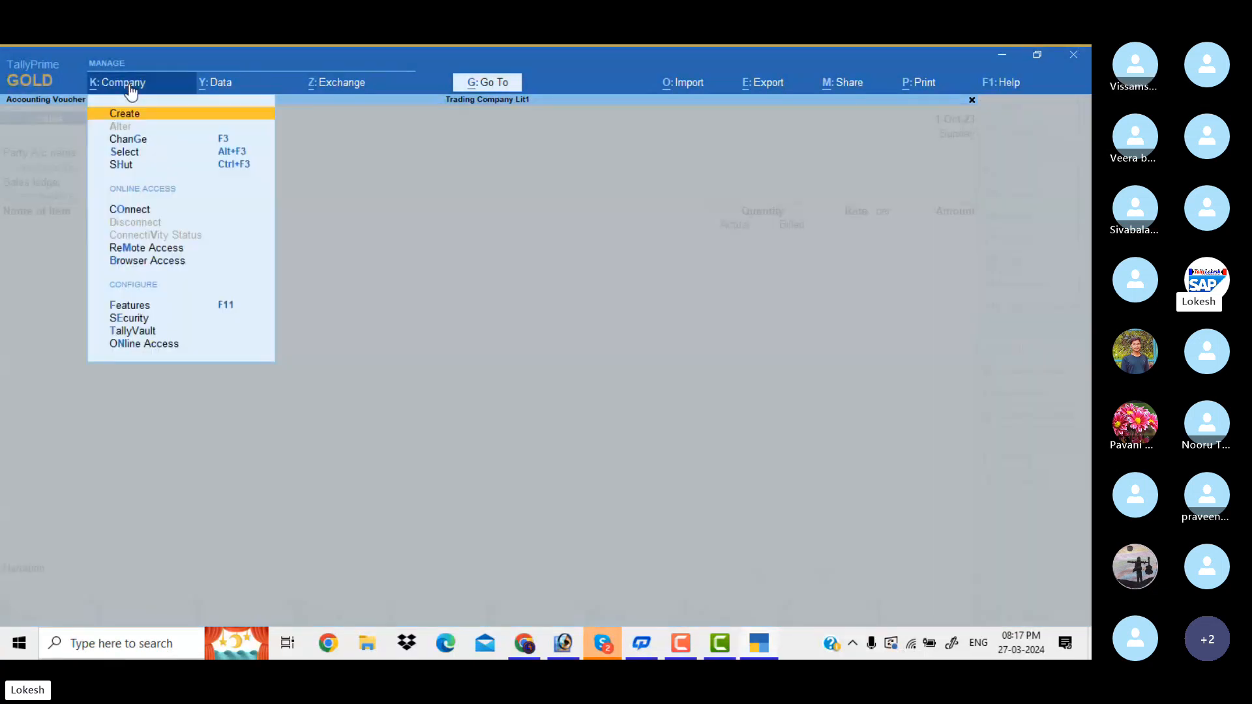
left_click(229, 306)
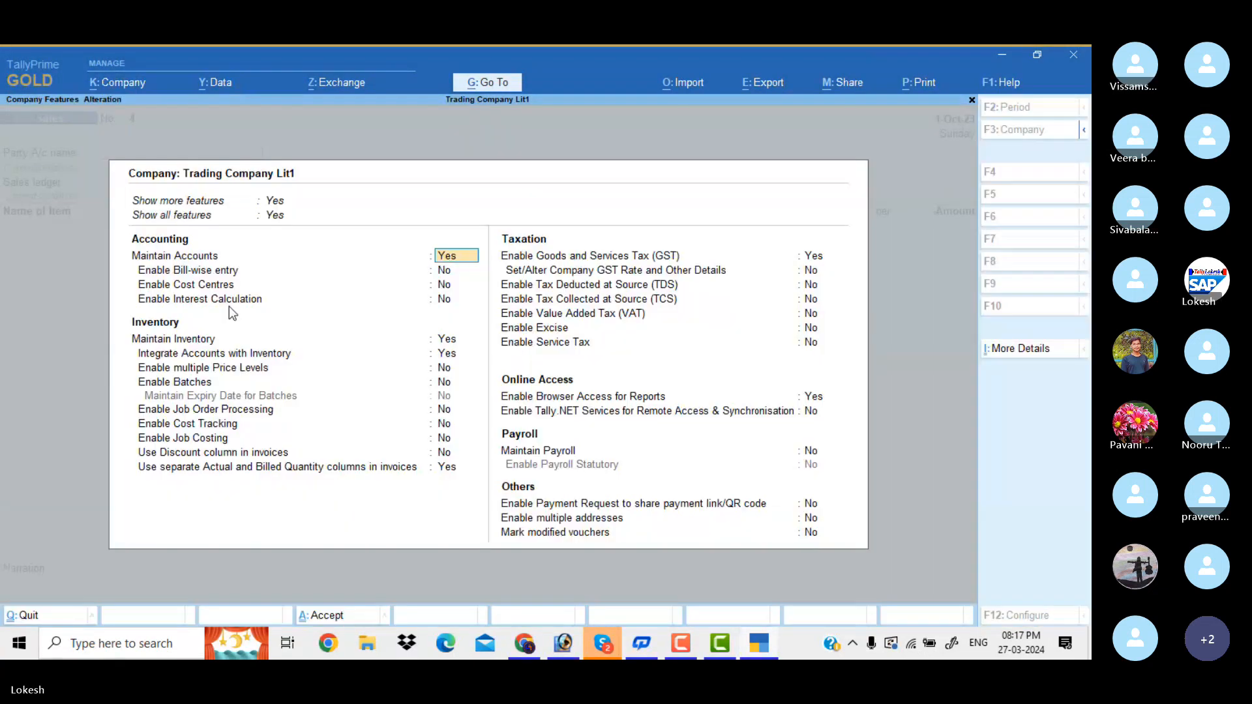
left_click(446, 455)
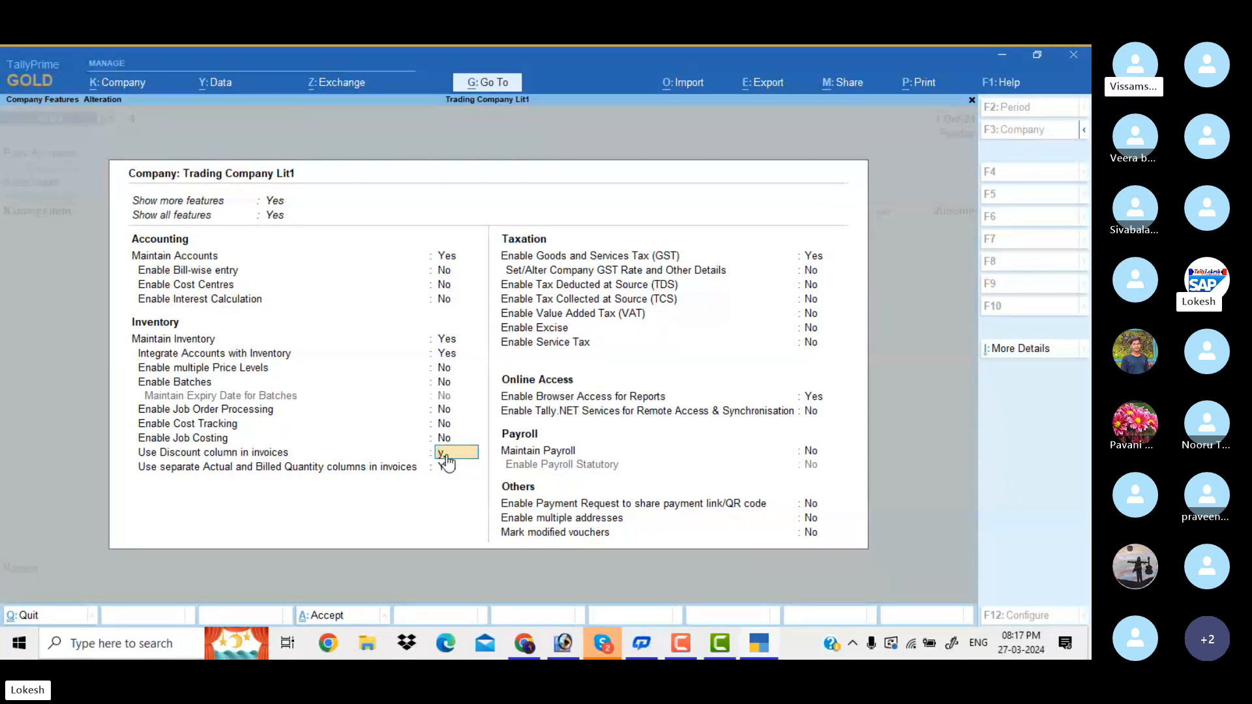
key("y")
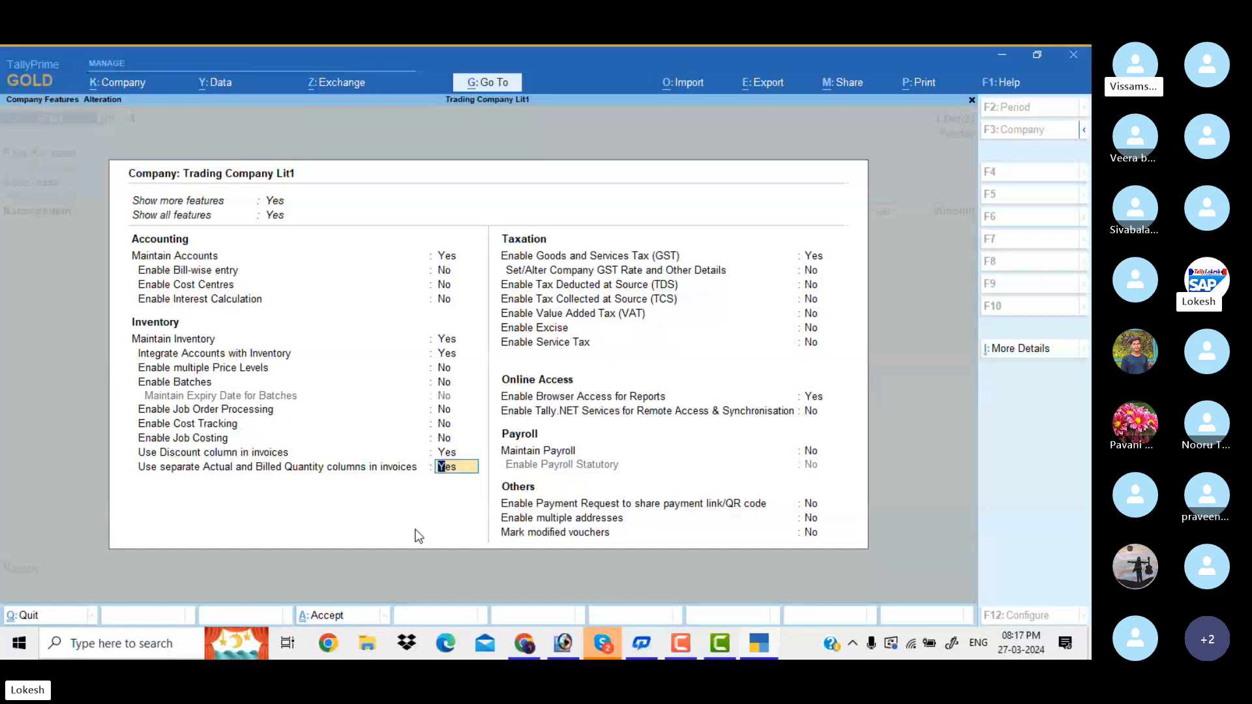
key("n")
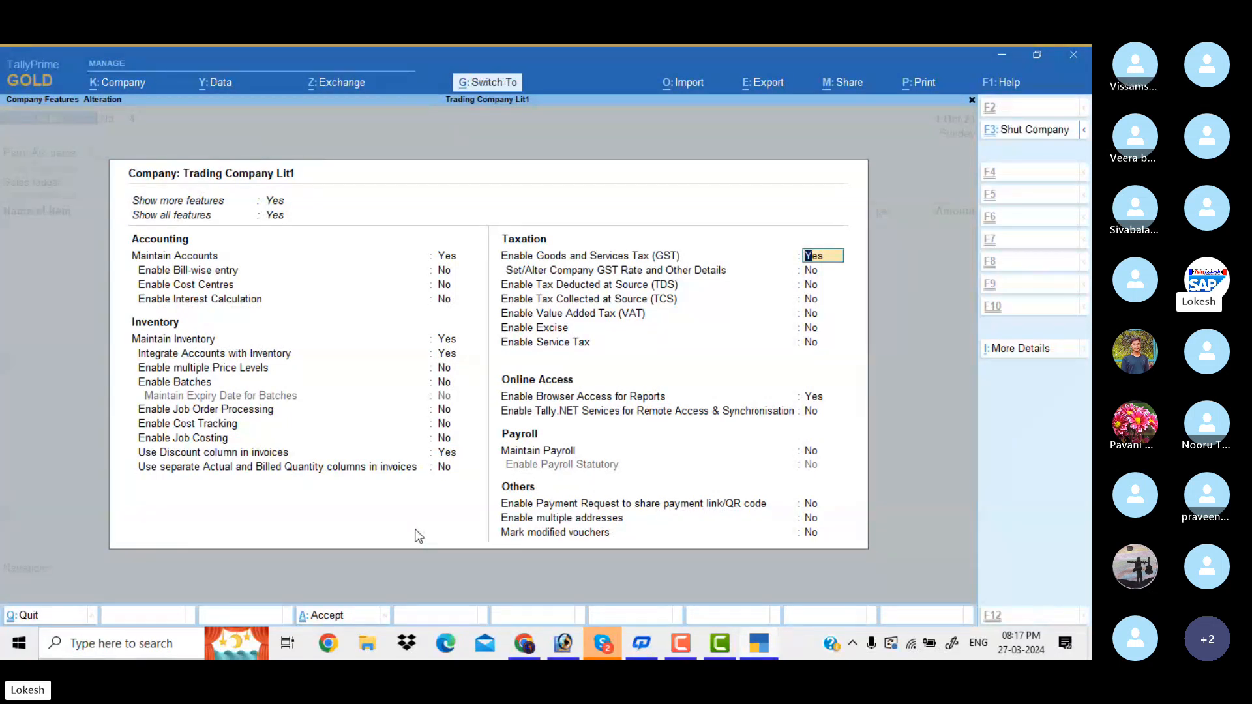
key("ctrl+a")
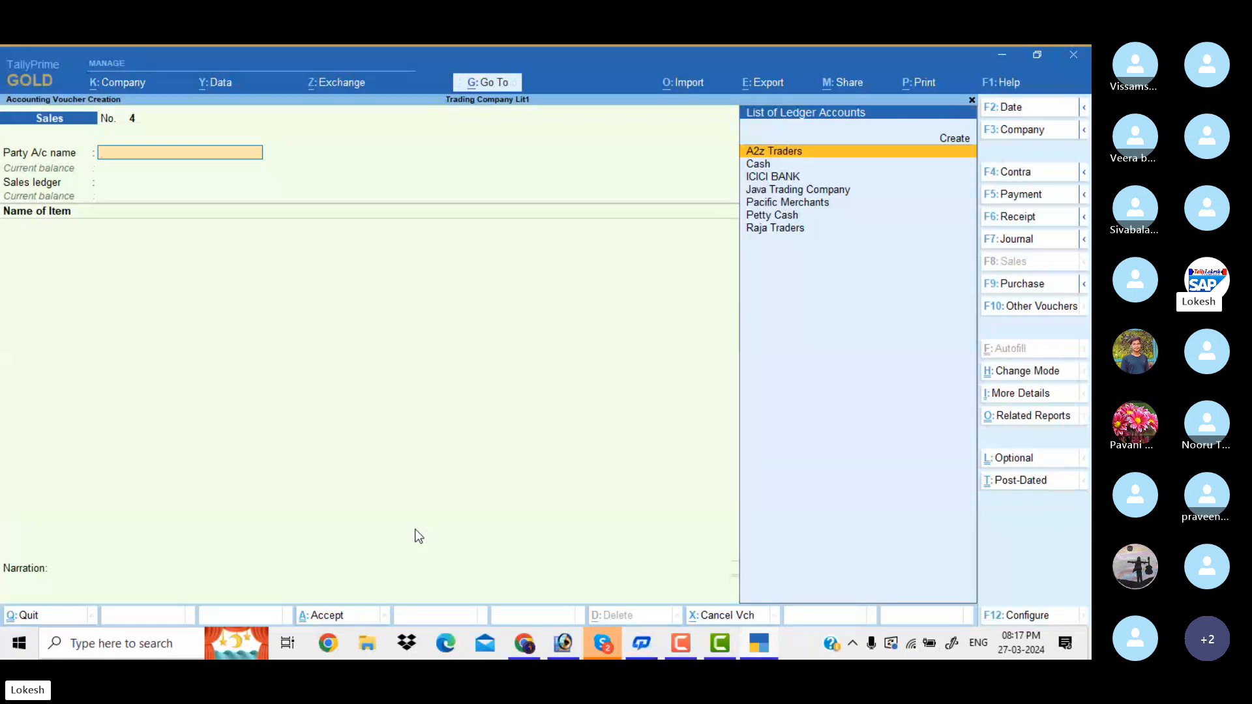
Create a party ledger named Seacrest Trading Corporation under Sundry Debtors from the sales voucher
key("alt+c")
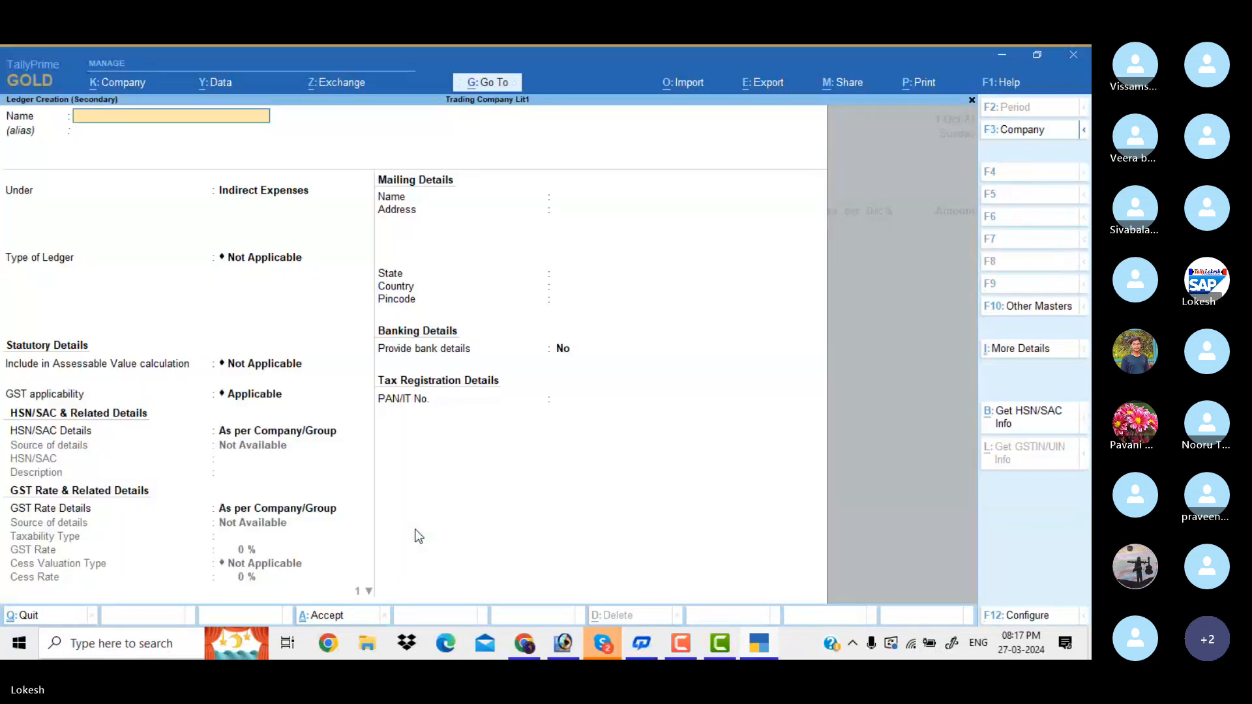
type("Seacres")
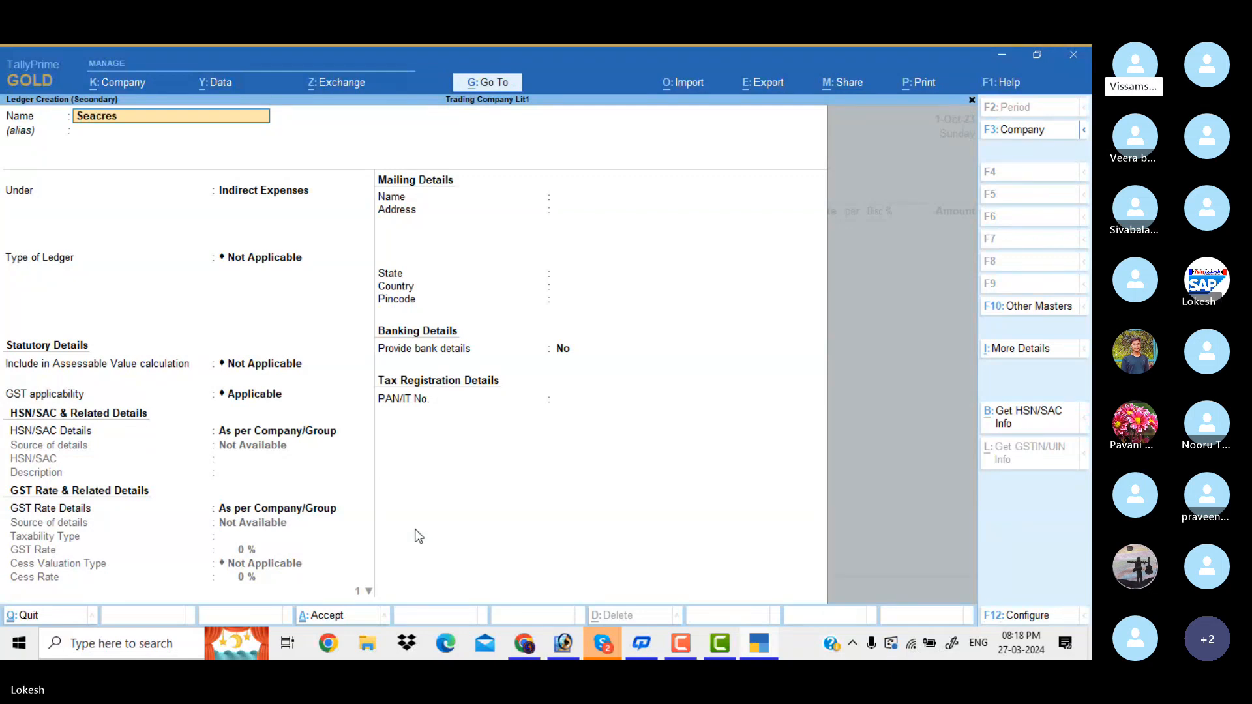
type("t Trading Cp")
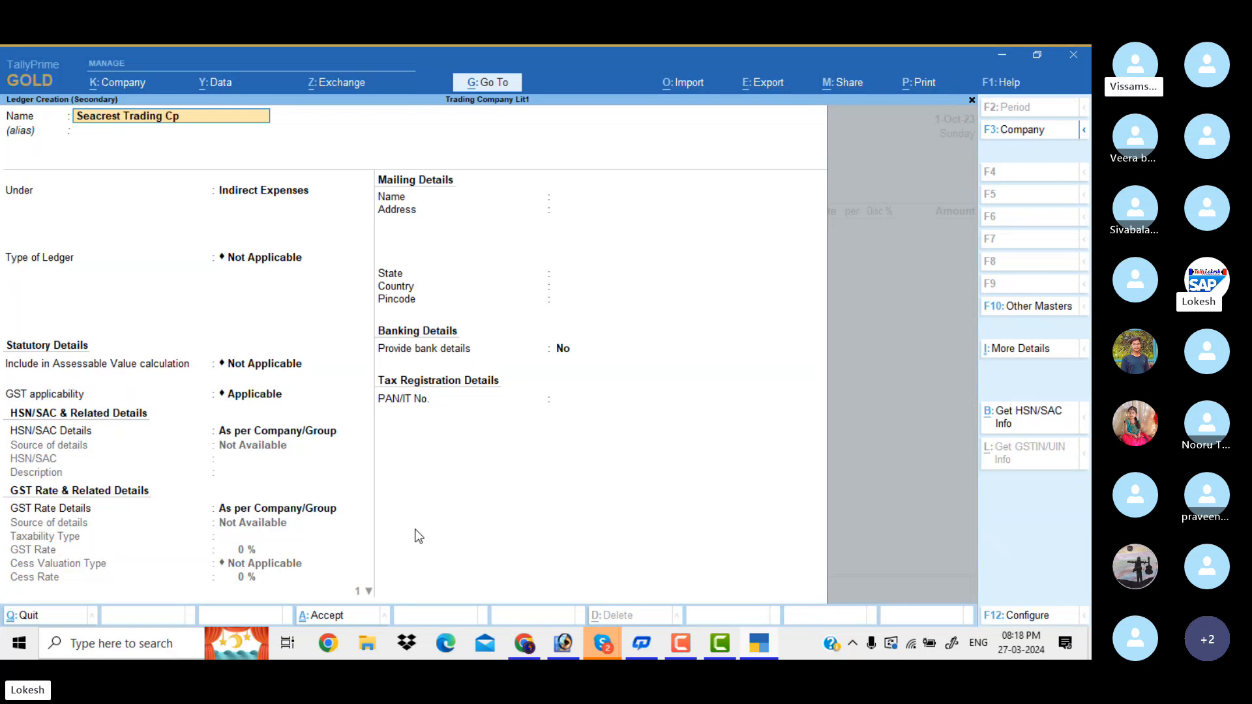
key("BackSpace")
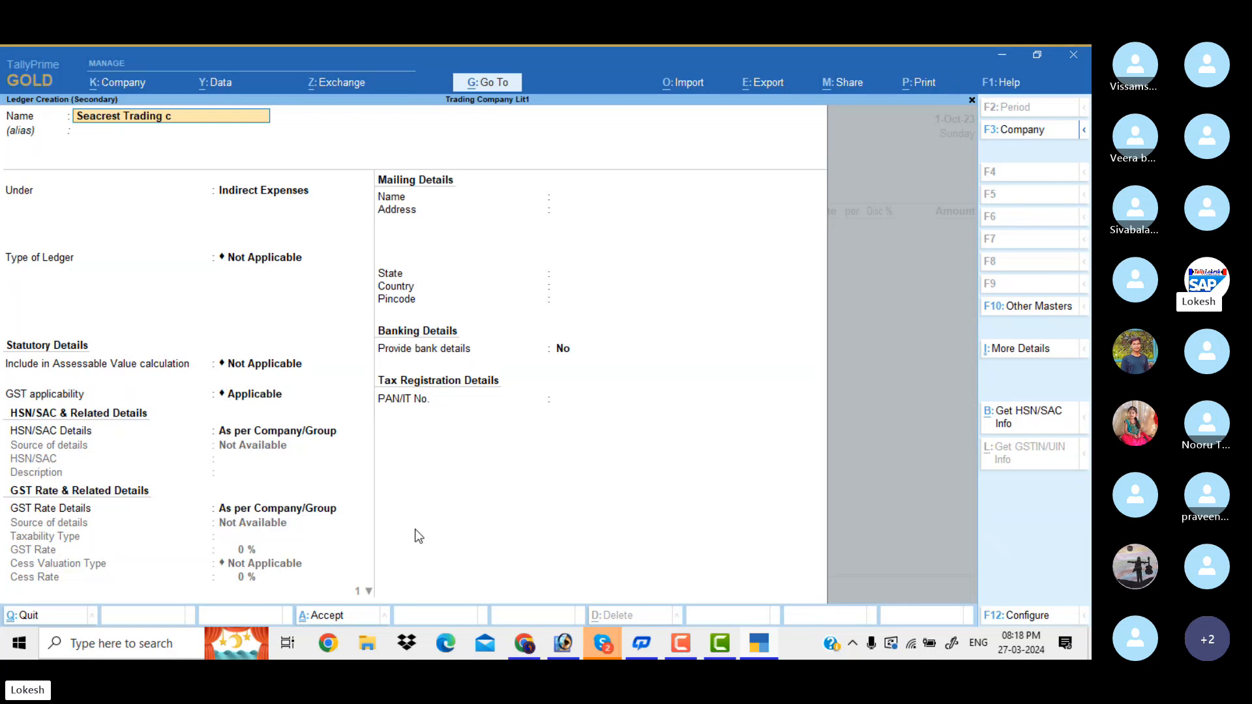
type("orp")
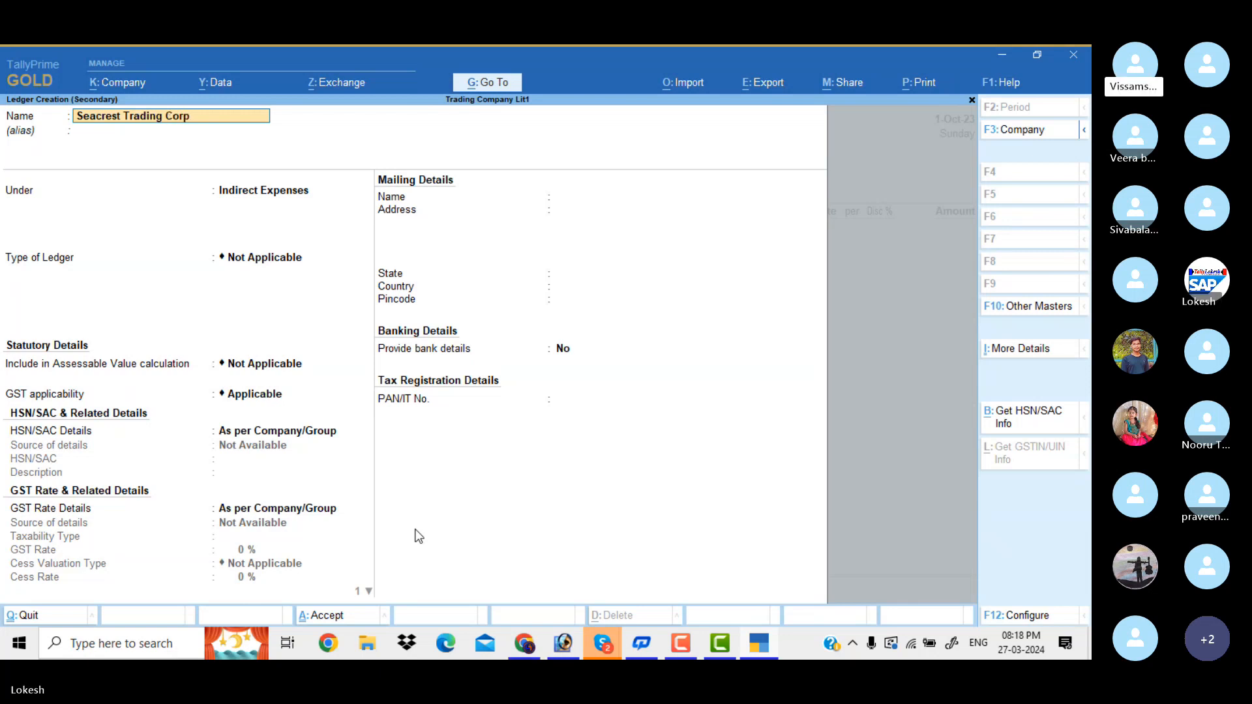
type("oration")
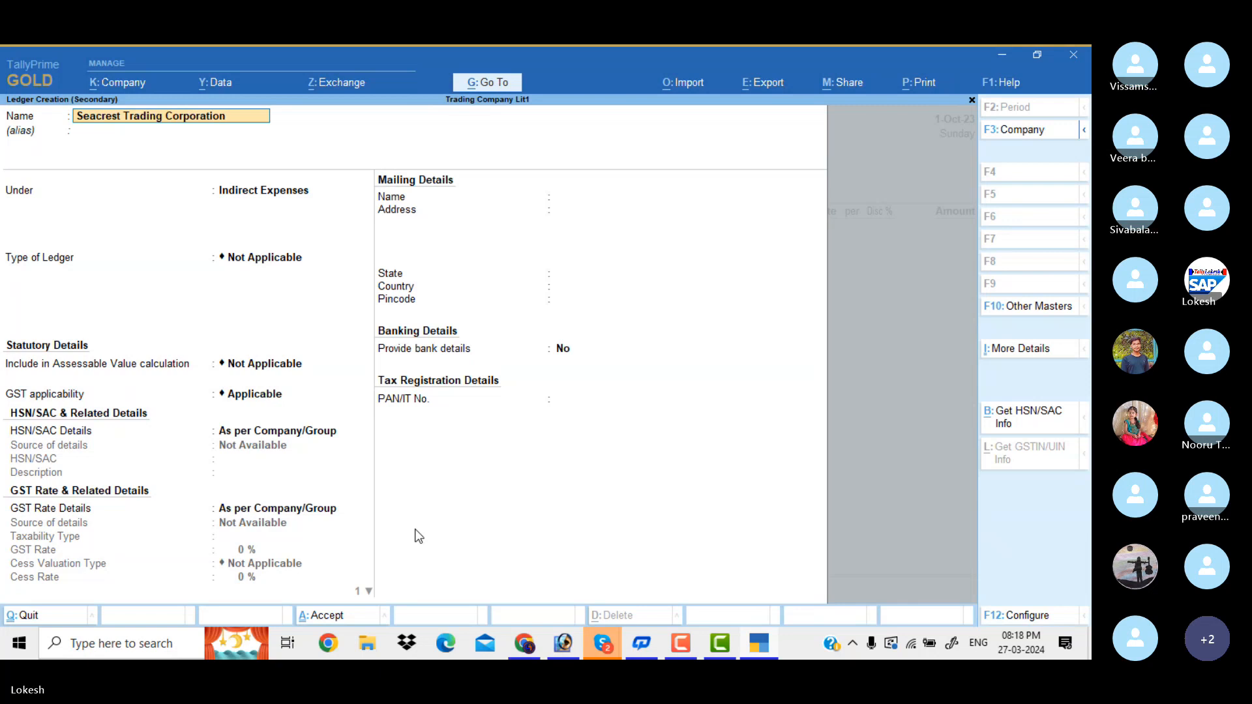
key("Return")
key("Return")
type("Sun")
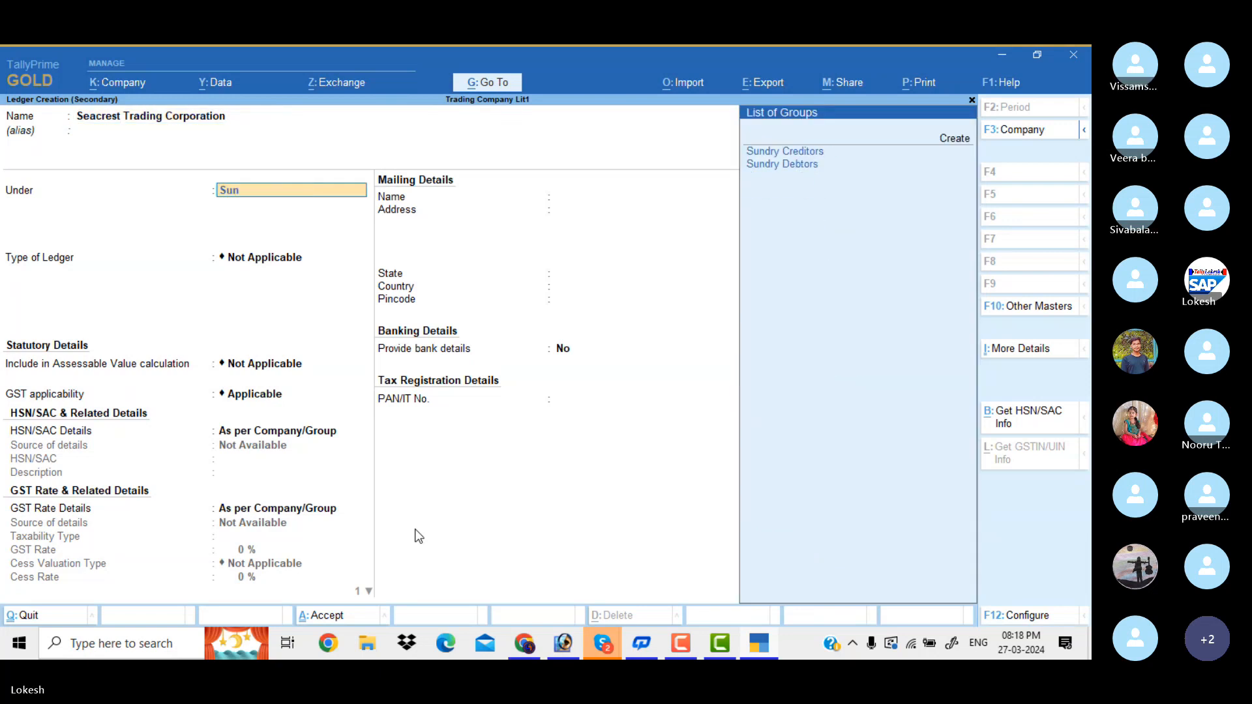
key("Down")
key("Return")
key("Return")
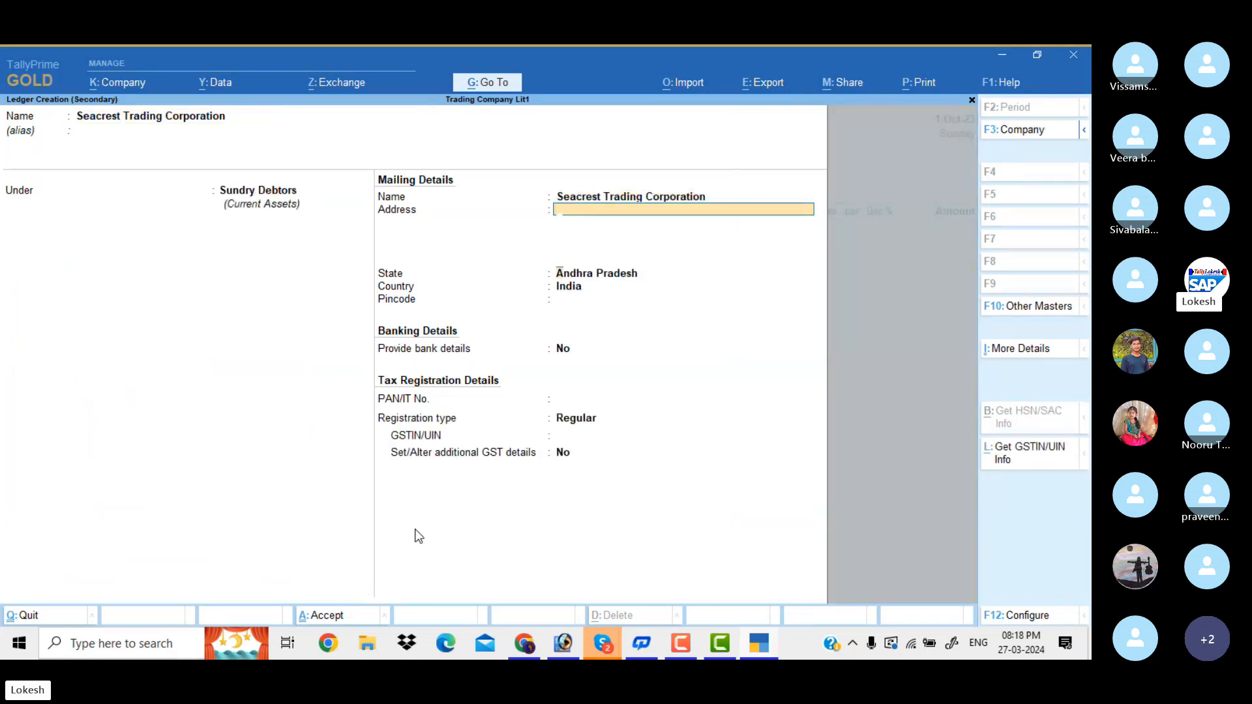
Keep the ledger's default mailing, banking and registration details, enter 37 as the GSTIN/UIN, and save the ledger
key("Return")
key("Return")
key("Return")
key("Return")
key("Return")
key("Return")
key("Return")
type("37")
key("Return")
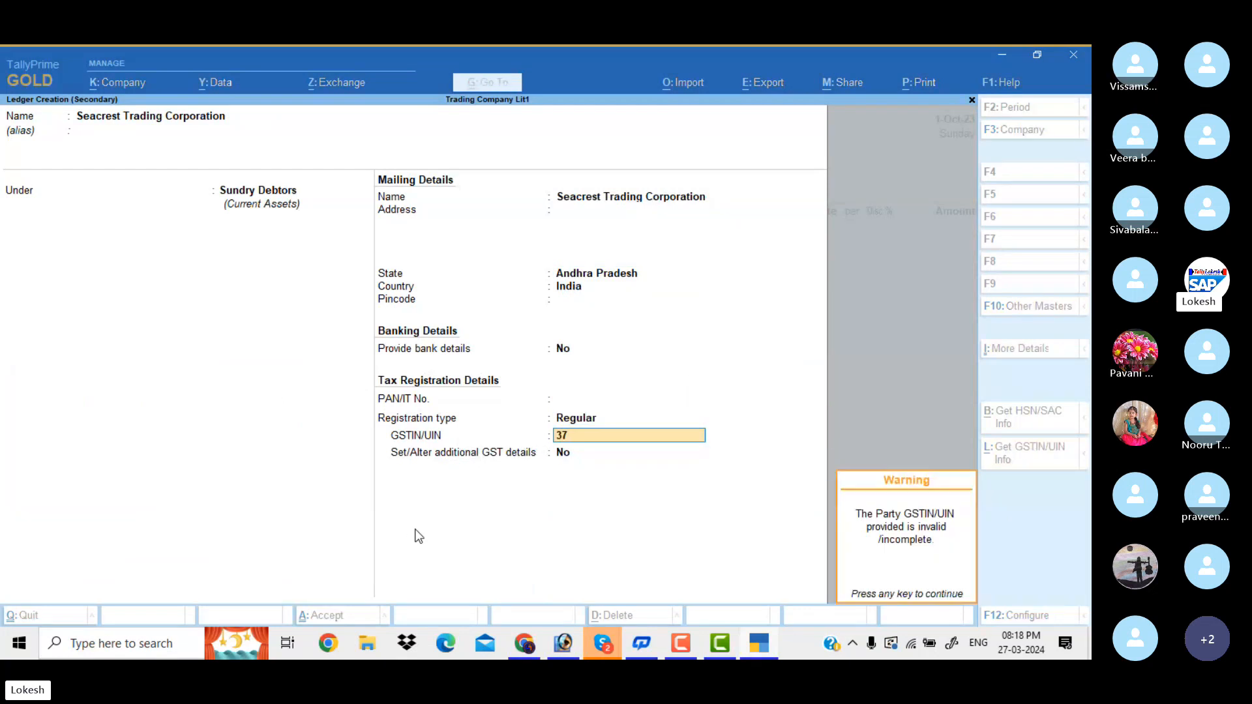
key("Return")
key("Return")
key("Return")
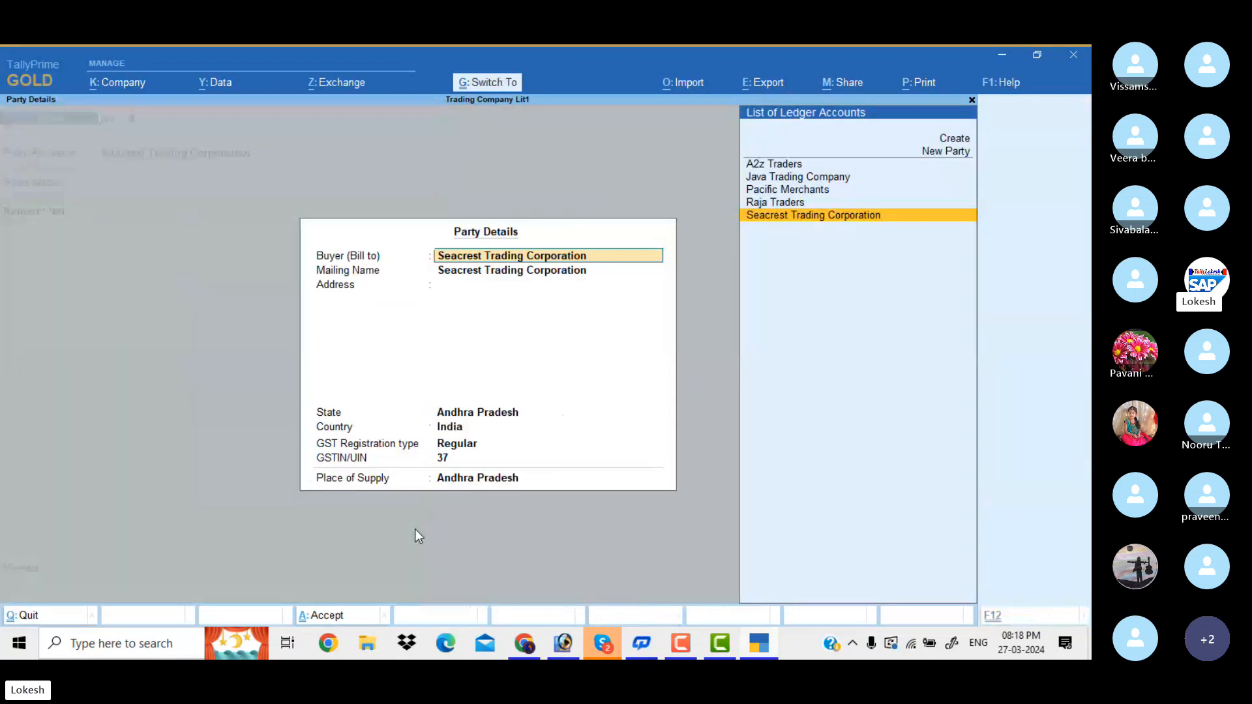
Accept the party details and the Sales ledger, and add 90 nos of High Capacity Stabilizers at 900.00 with a 5% discount
key("Return")
key("Return")
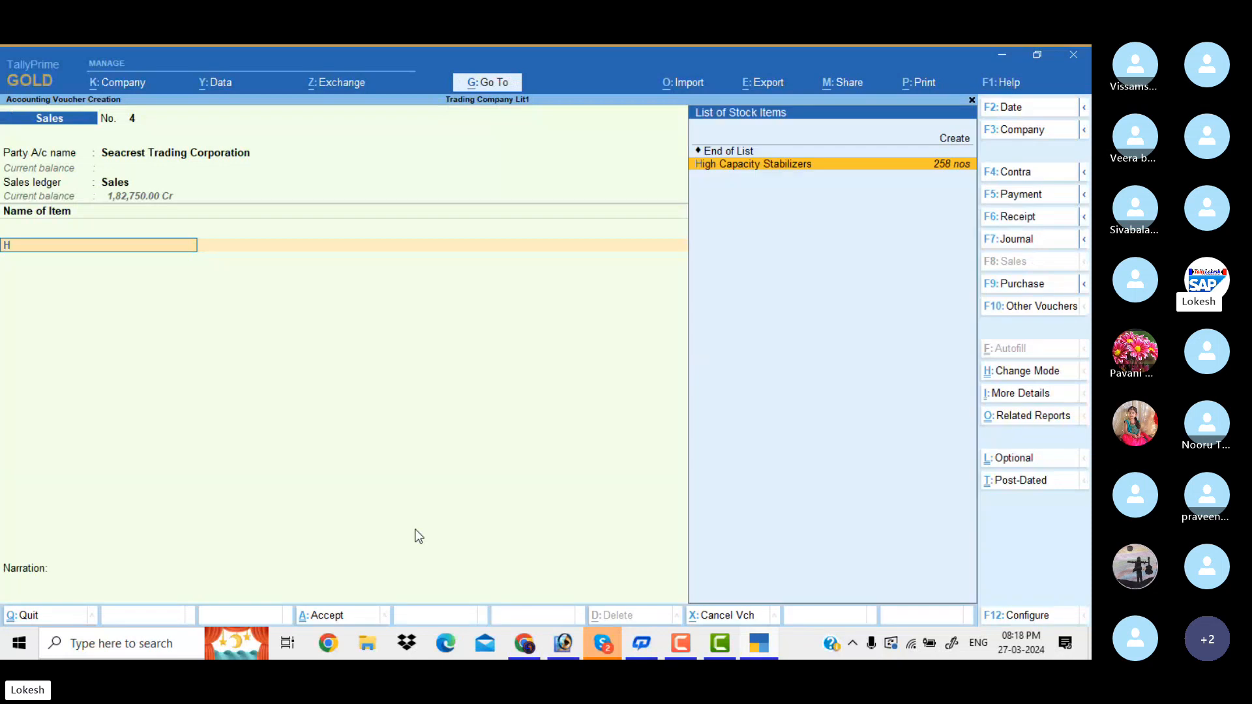
key("Return")
type("90")
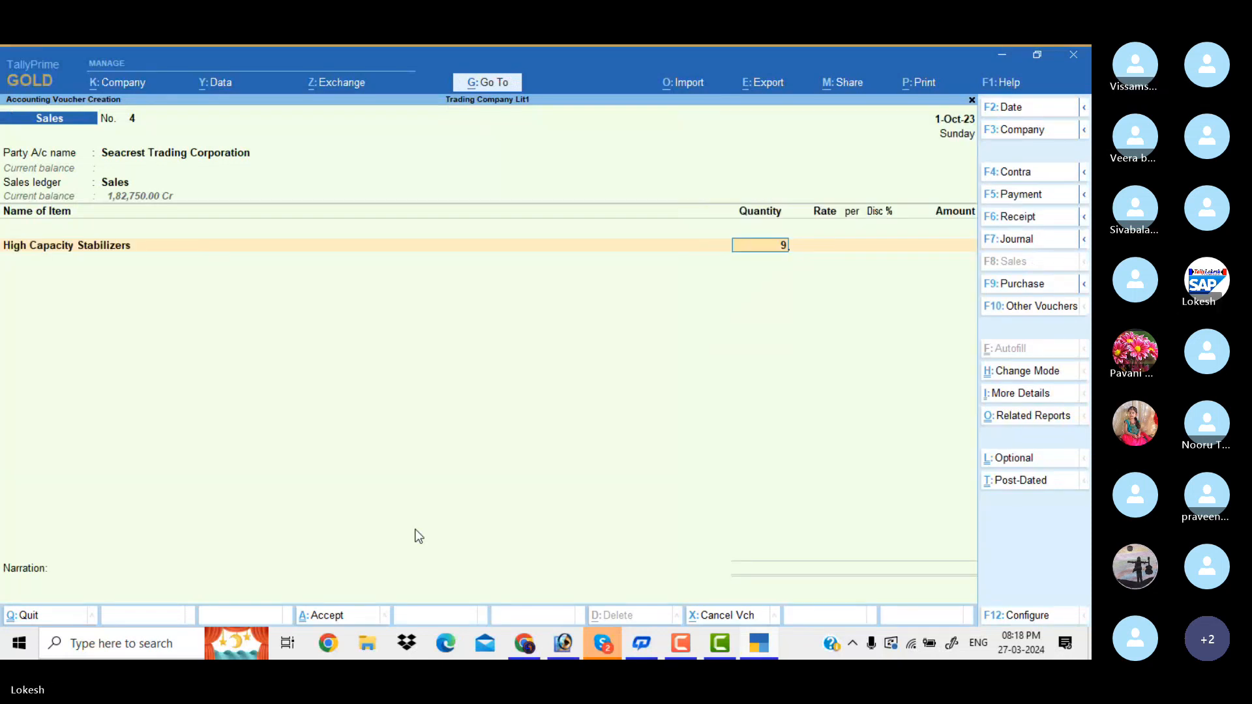
key("Return")
type("900")
key("Return")
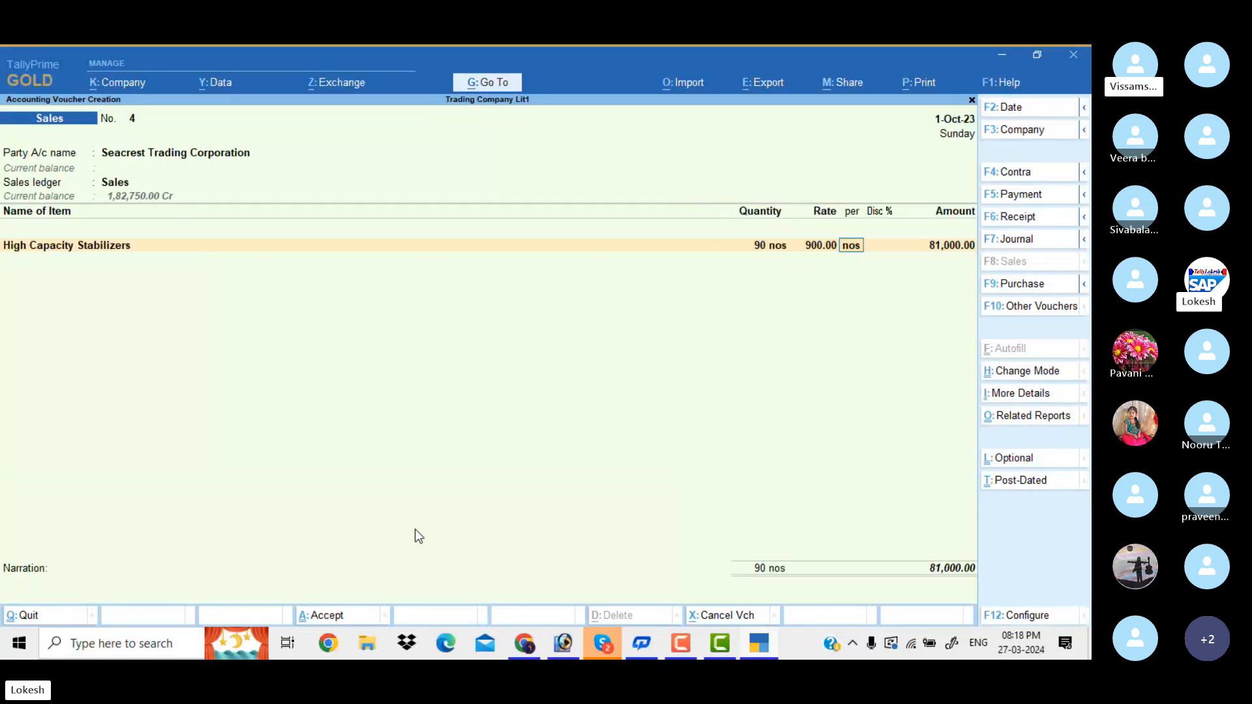
key("Return")
type("5")
key("Return")
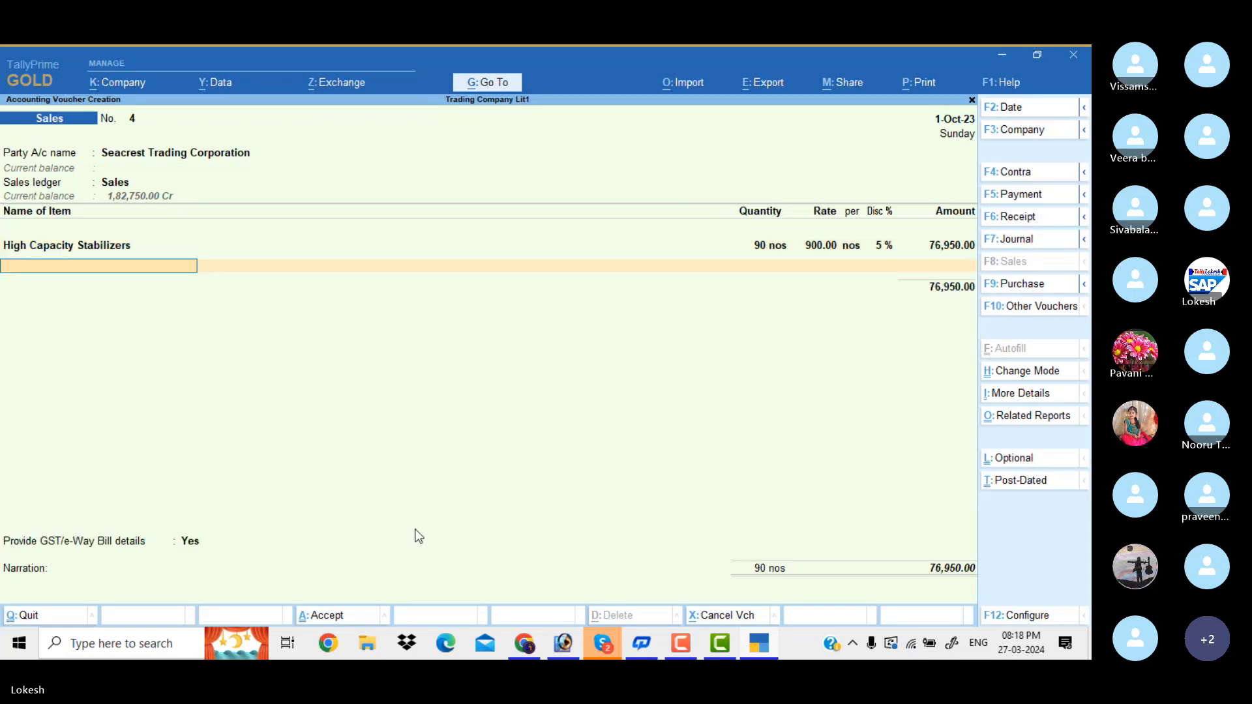
Apply the CGST and SGST ledgers with their calculated amounts to the discounted sale
type("CGST")
key("Return")
key("Return")
type("SGST")
key("Return")
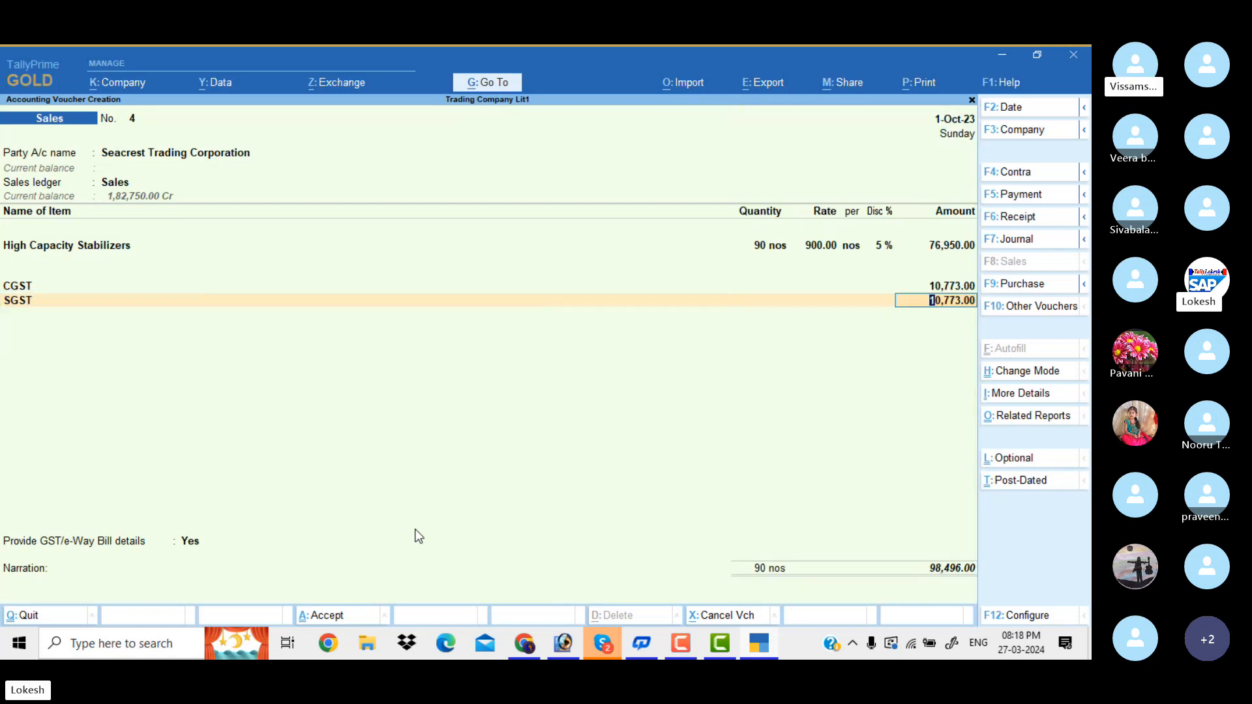
key("Return")
Set Provide GST/e-Way Bill details to No, save the sales voucher without a narration, and decline sending it for e-Way Bill generation
key("Return")
type("n")
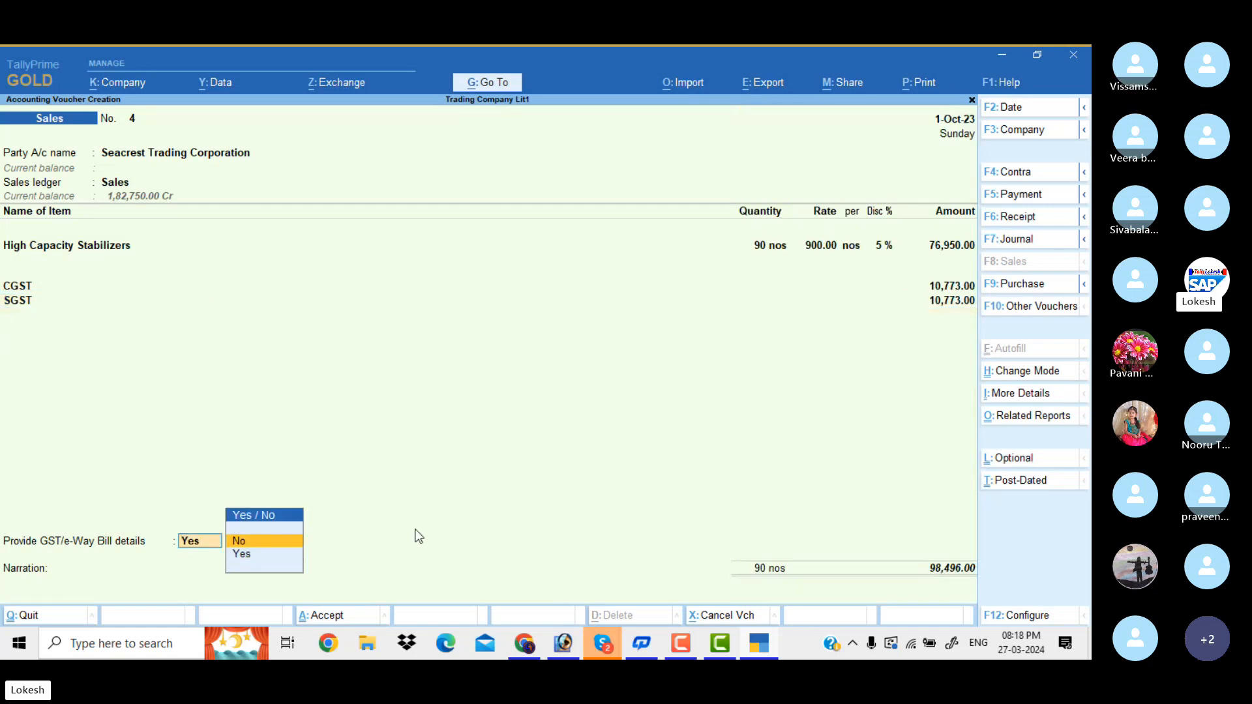
key("Return")
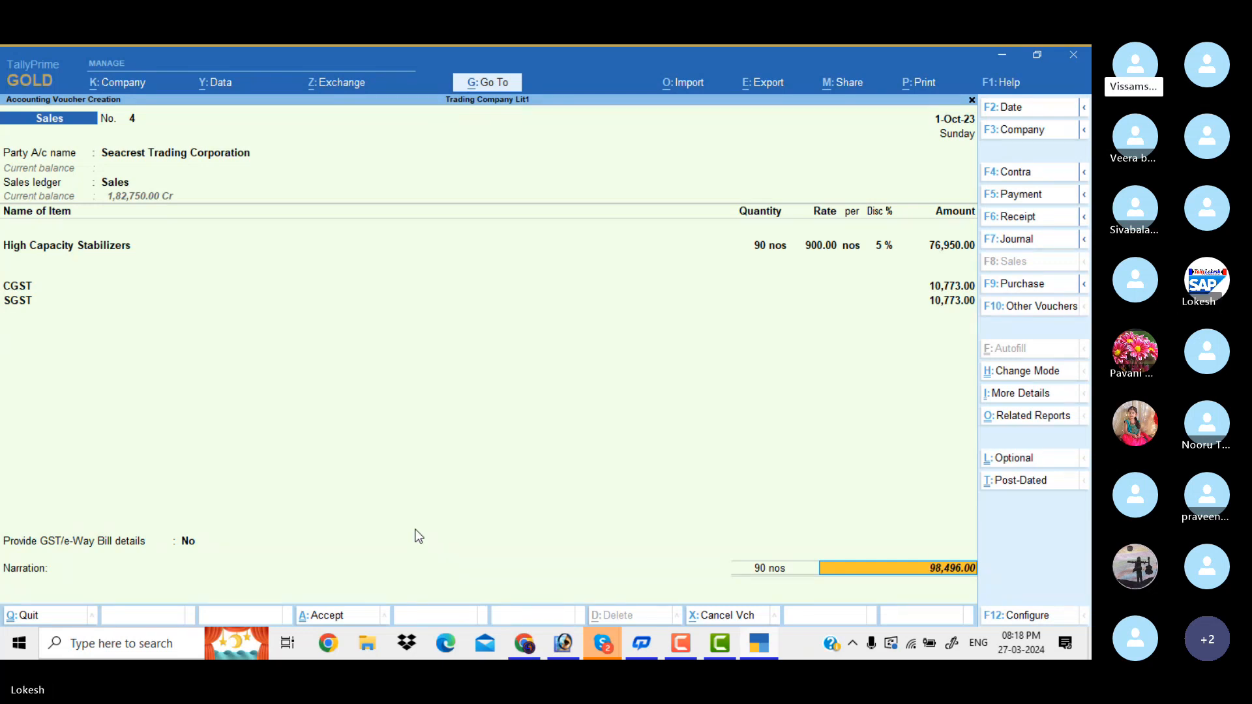
key("Return")
key("Return")
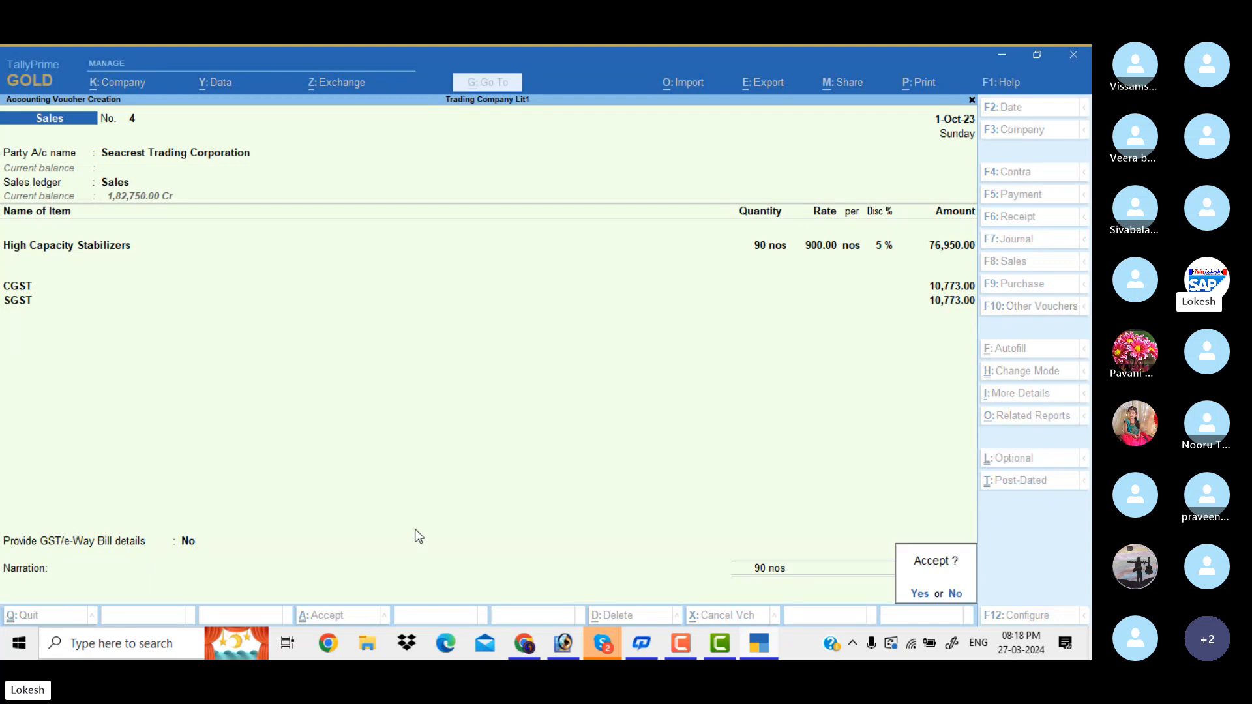
key("Return")
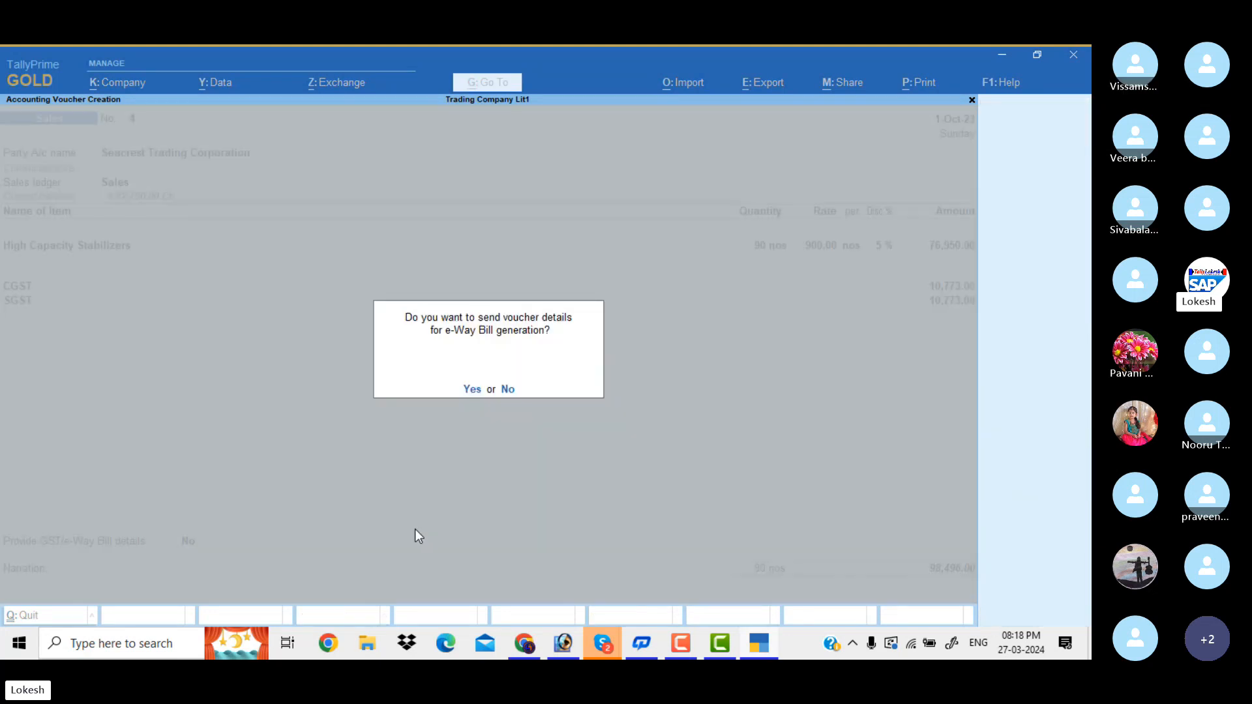
key("n")
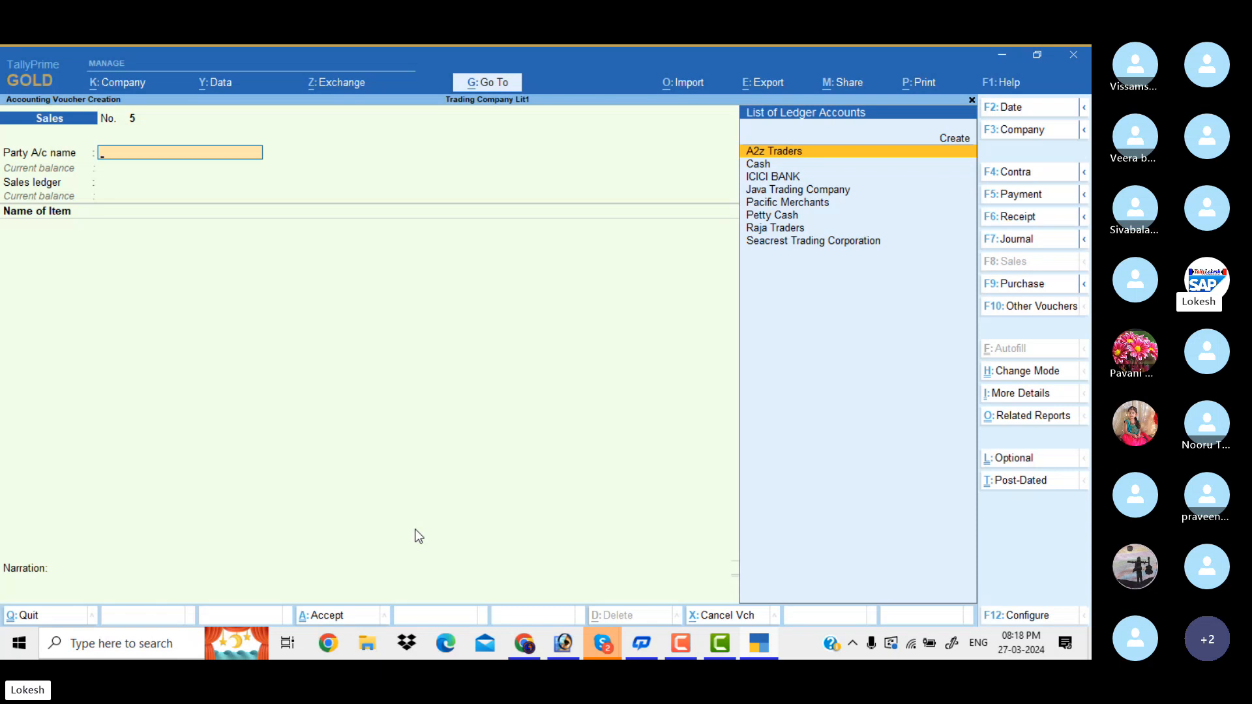
Start a receipt voucher and credit Java Trading Company with 1,03,313.00
left_click(1030, 217)
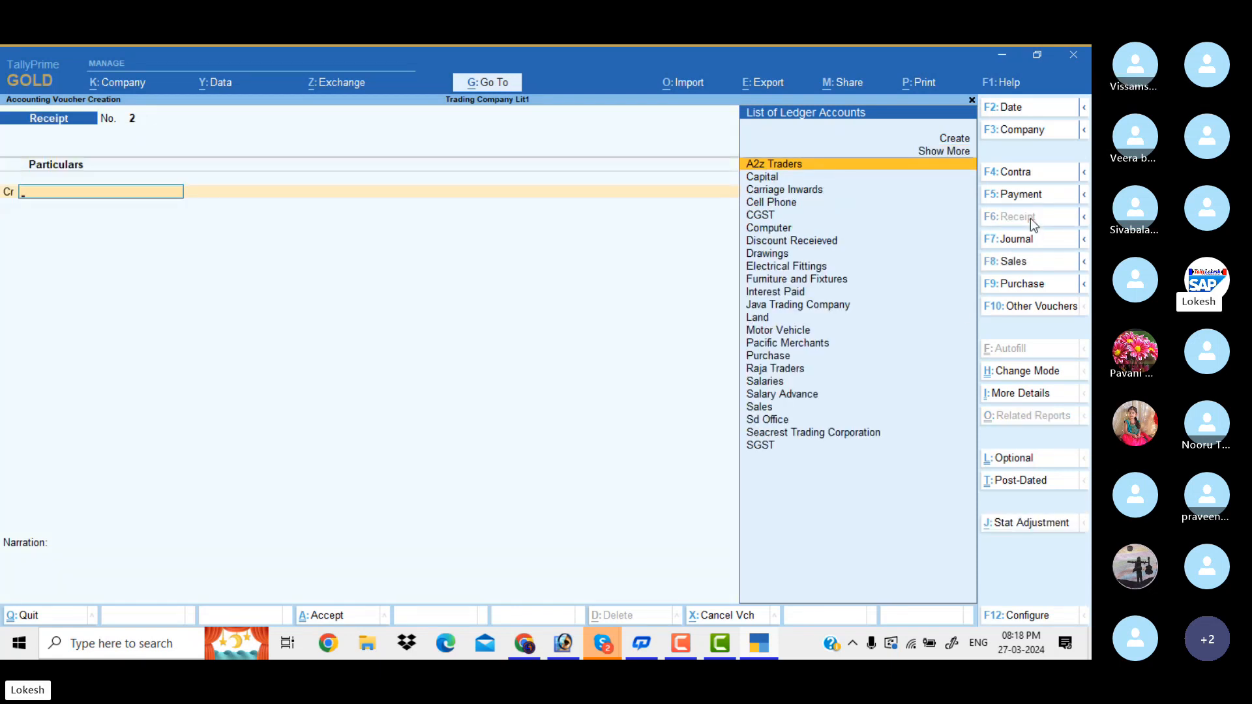
type("ja")
key("Return")
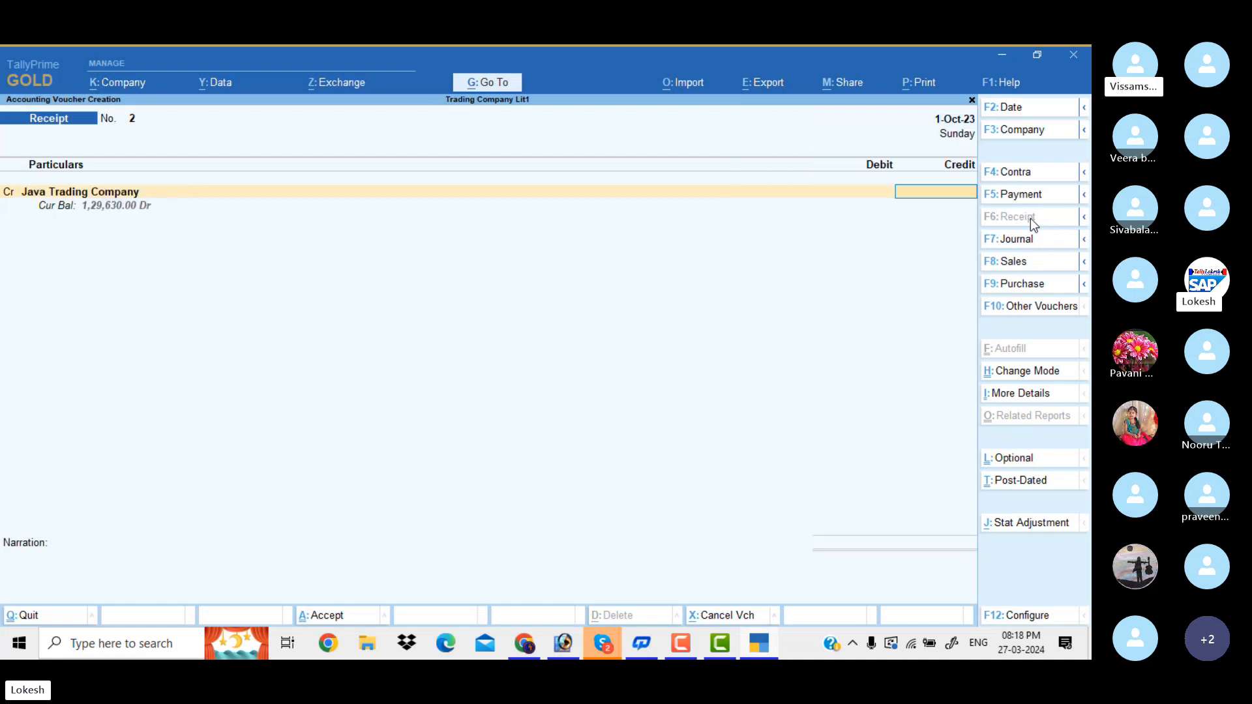
type("1,03,")
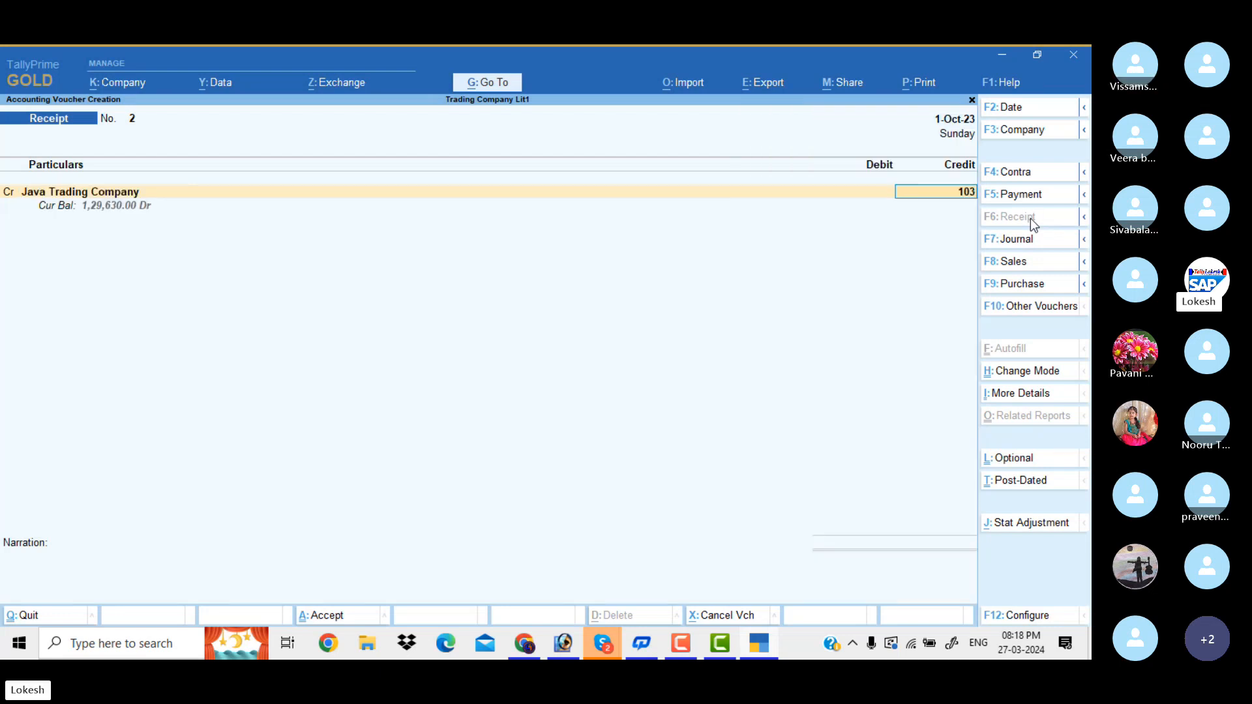
type("313")
key("Return")
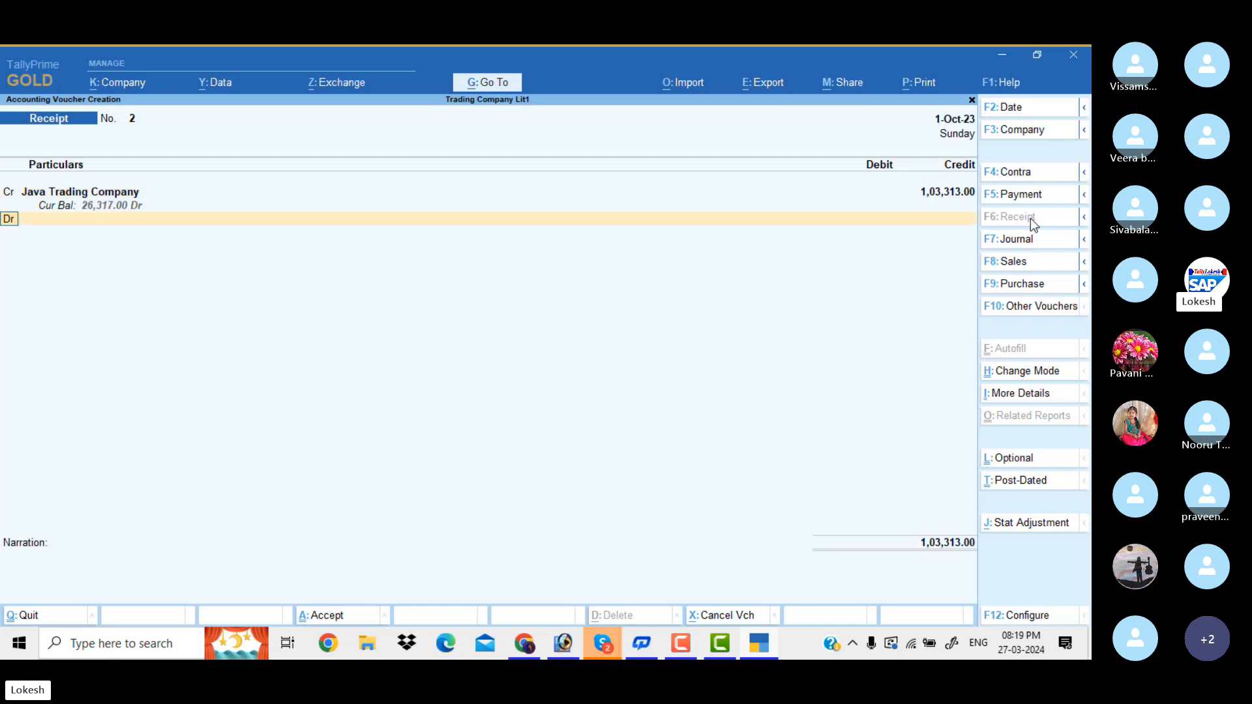
Add a second credit line to the receipt and start a new ledger for it named Interest Received
key("c")
key("Return")
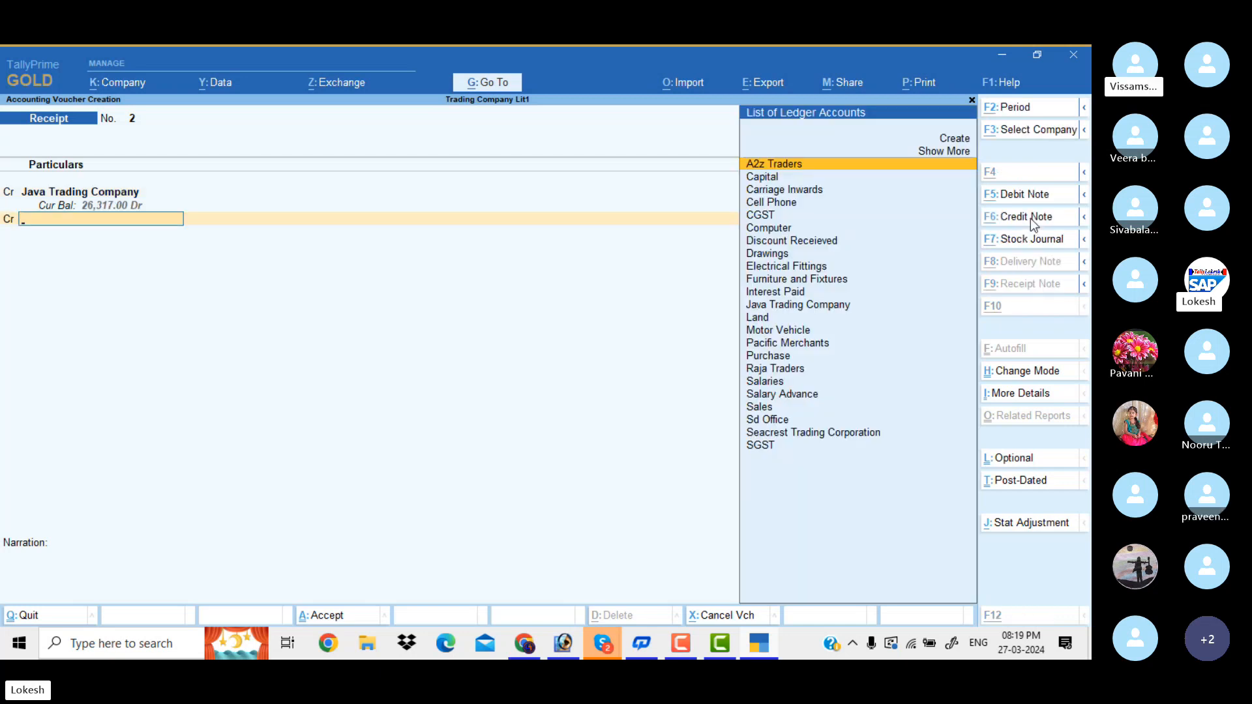
key("alt+c")
type("Interest")
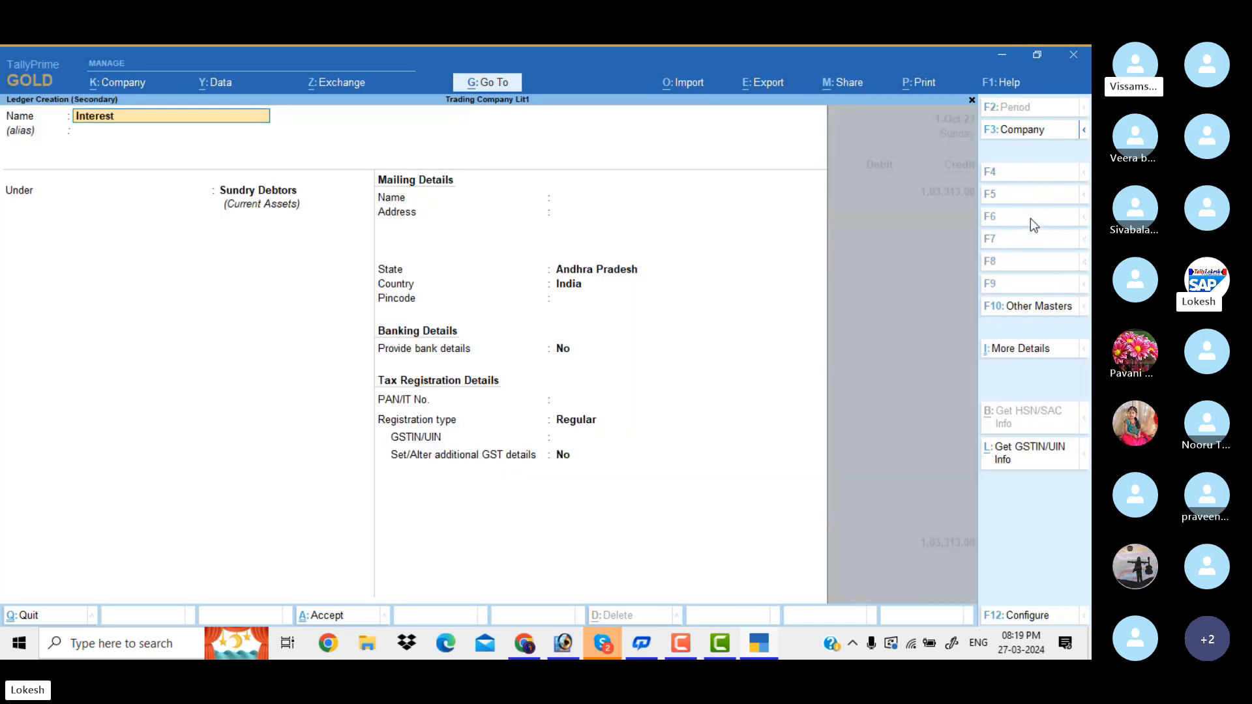
type(" Rec")
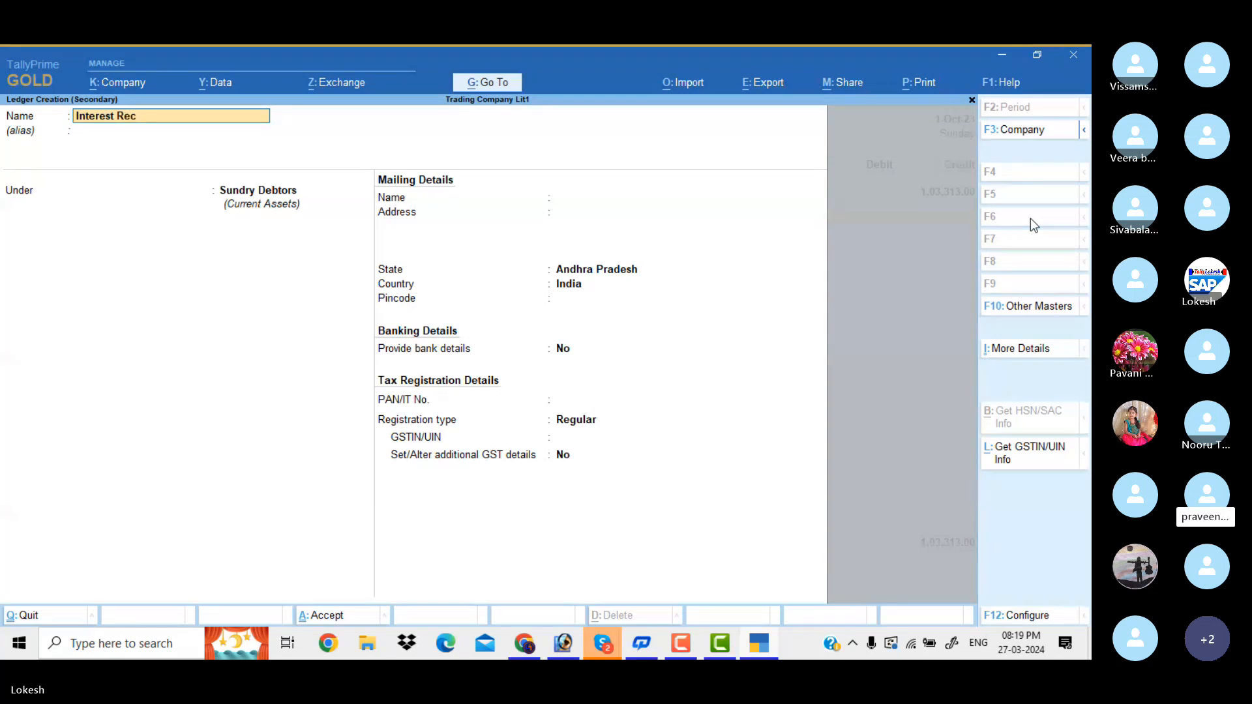
type("eived")
key("Return")
key("Return")
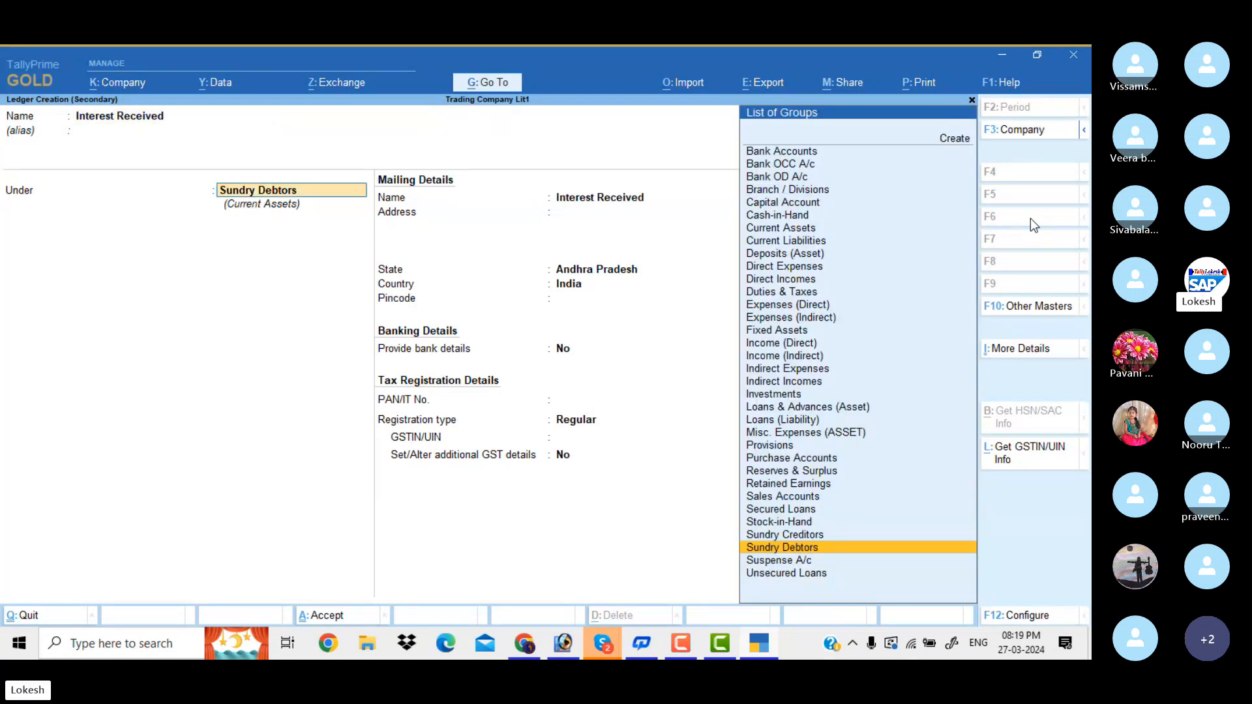
Place the new ledger under Indirect Incomes and save it
type("Ind")
key("Down")
key("Down")
key("Return")
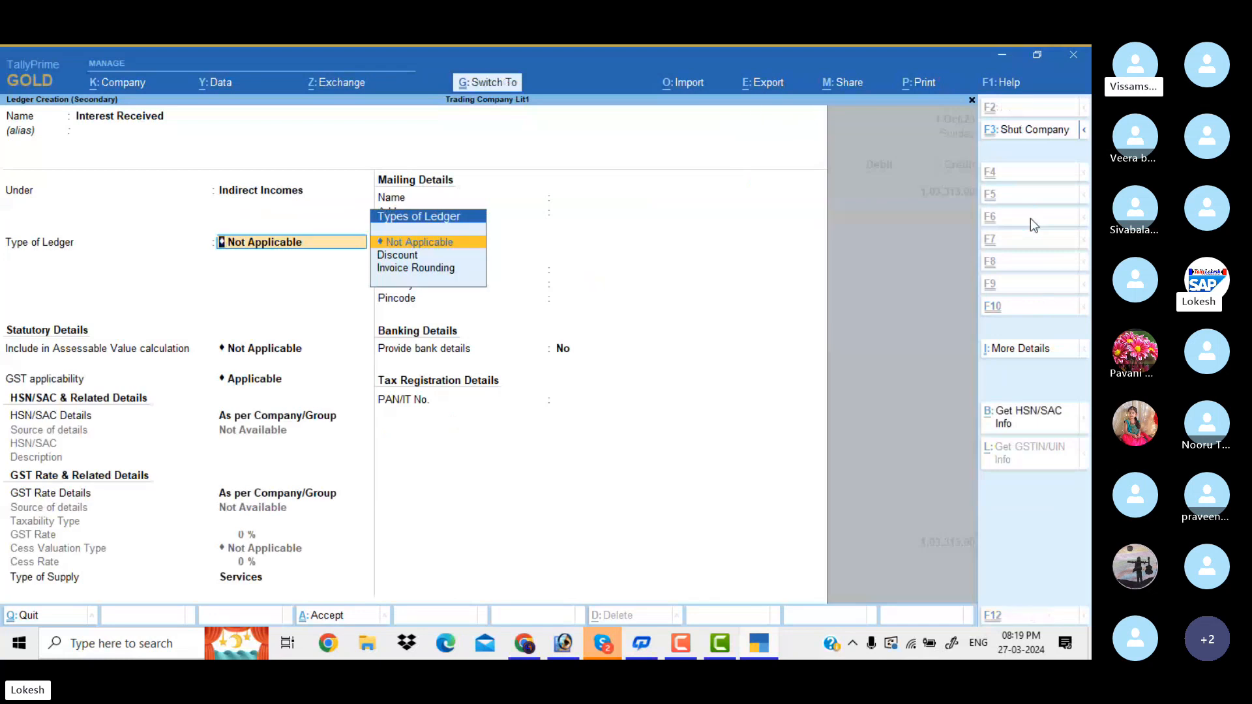
key("ctrl+a")
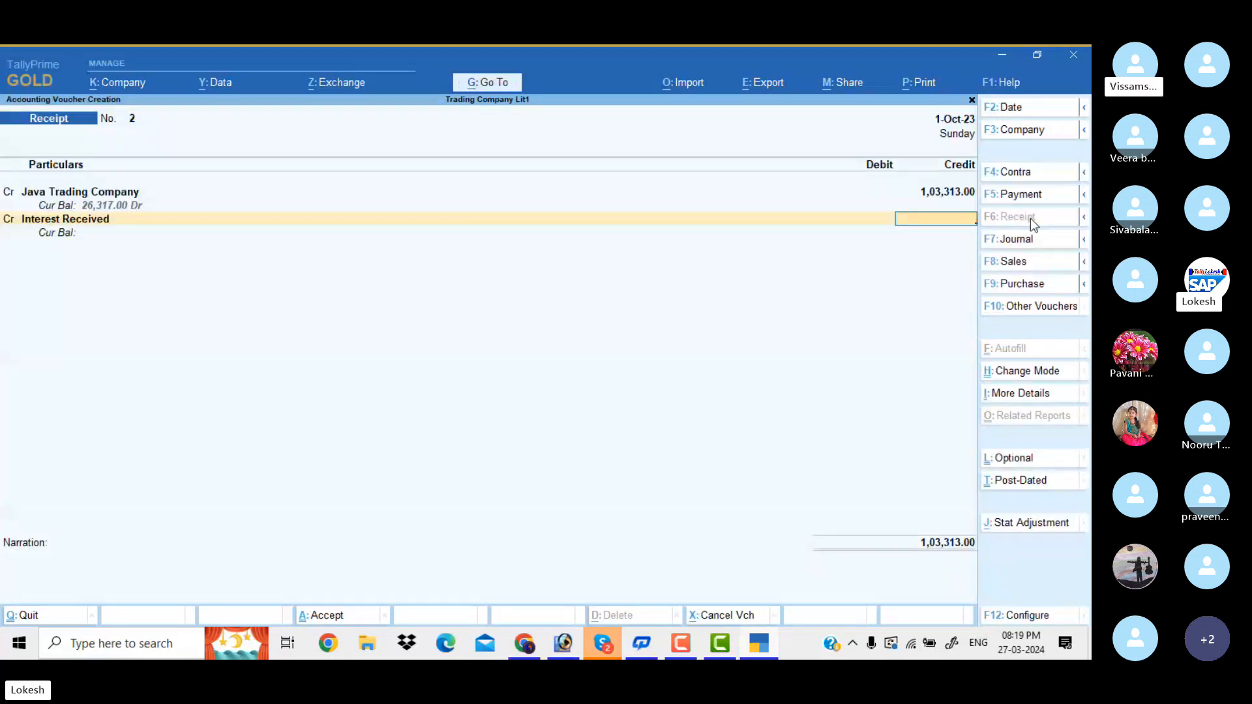
Credit Interest Received with 1,359.00 and debit ICICI BANK with 1,04,672.00
type("1359")
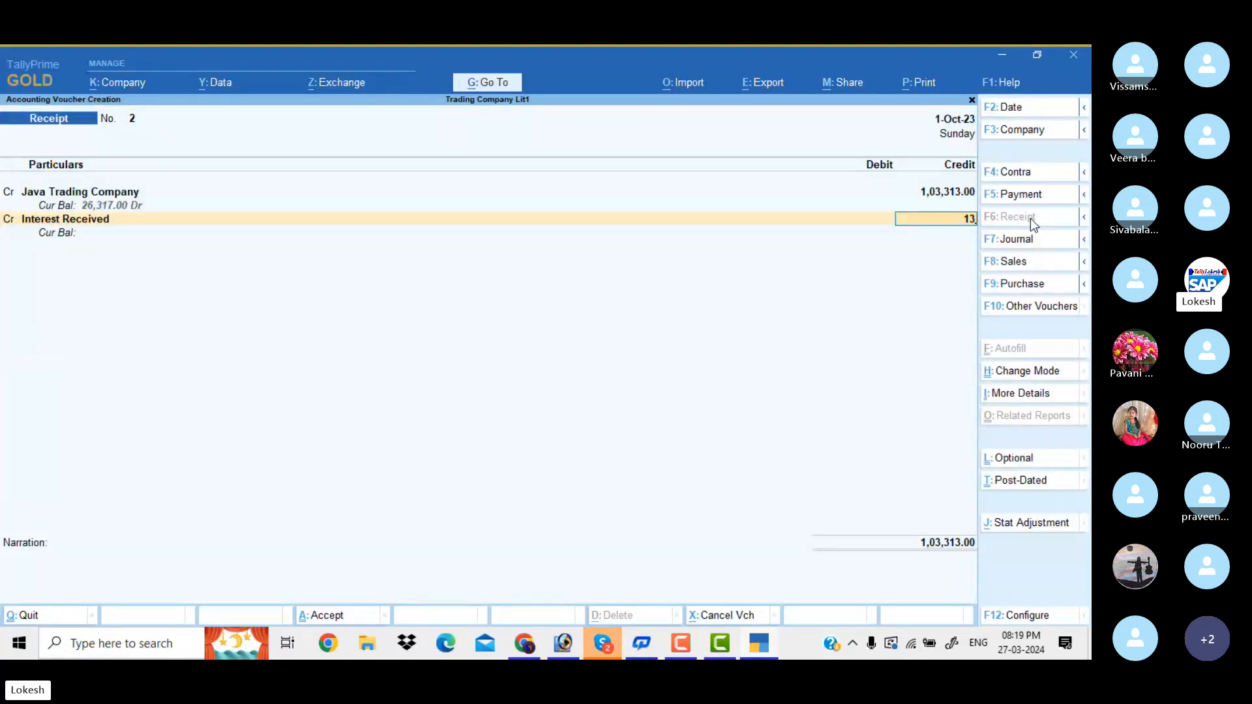
key("Return")
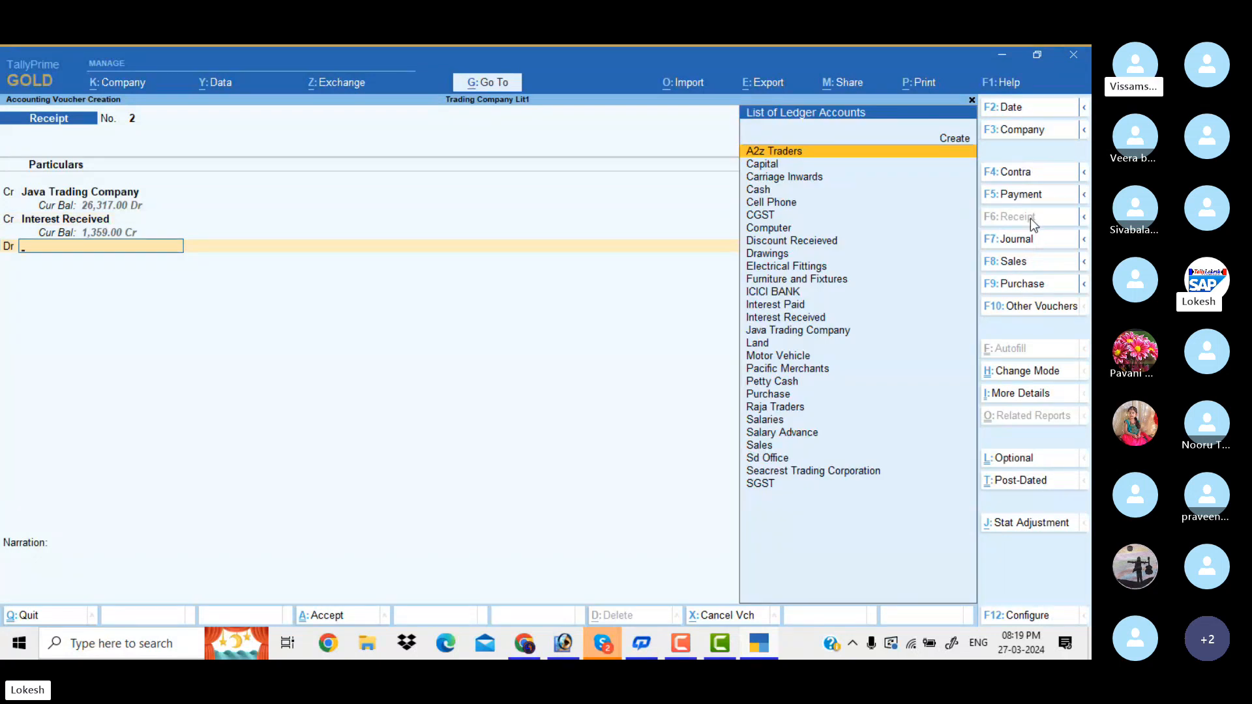
type("i")
key("Return")
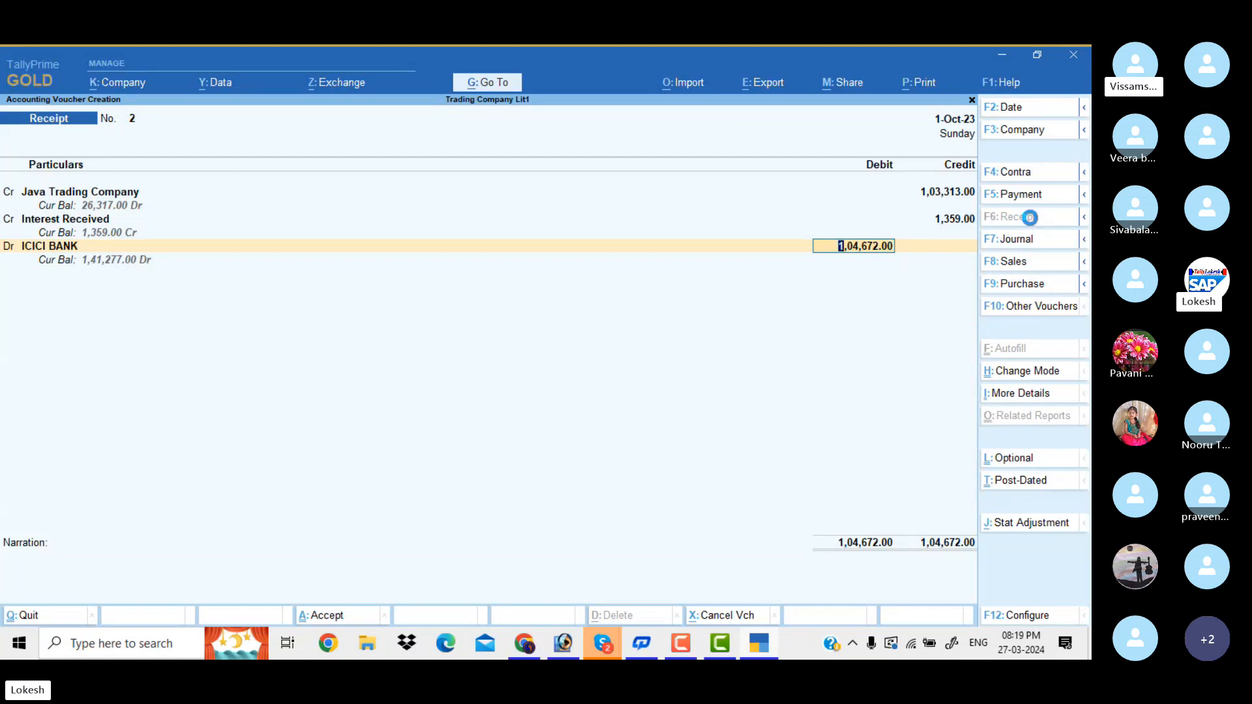
key("Return")
Leave the narration empty and save the receipt voucher
key("Return")
key("Return")
key("Return")
key("Return")
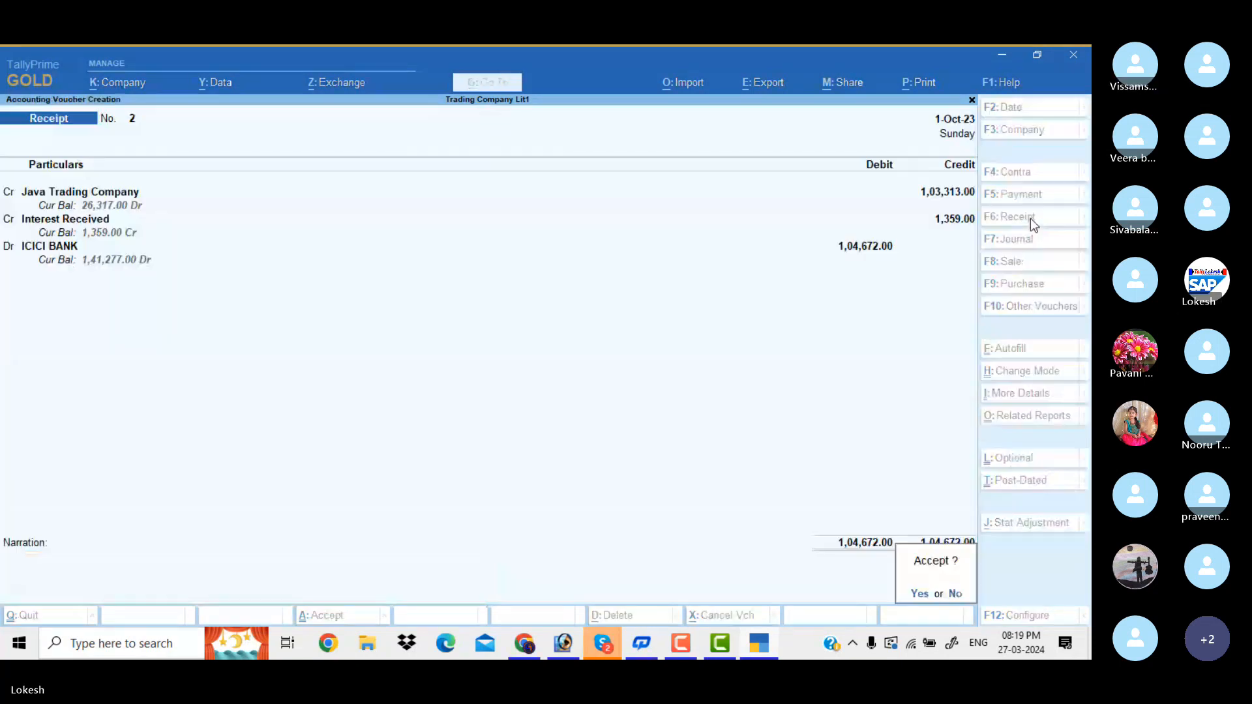
key("Return")
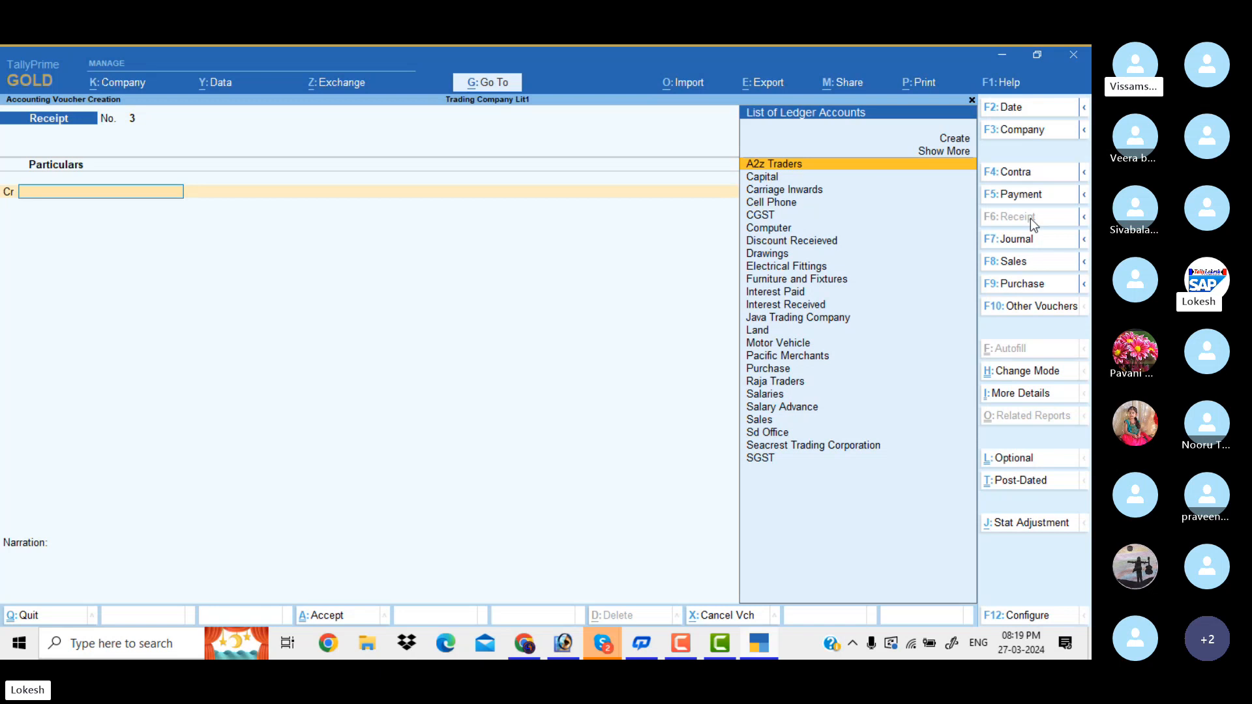
Start a new Debit Note voucher from the list of voucher types
left_click(1033, 287)
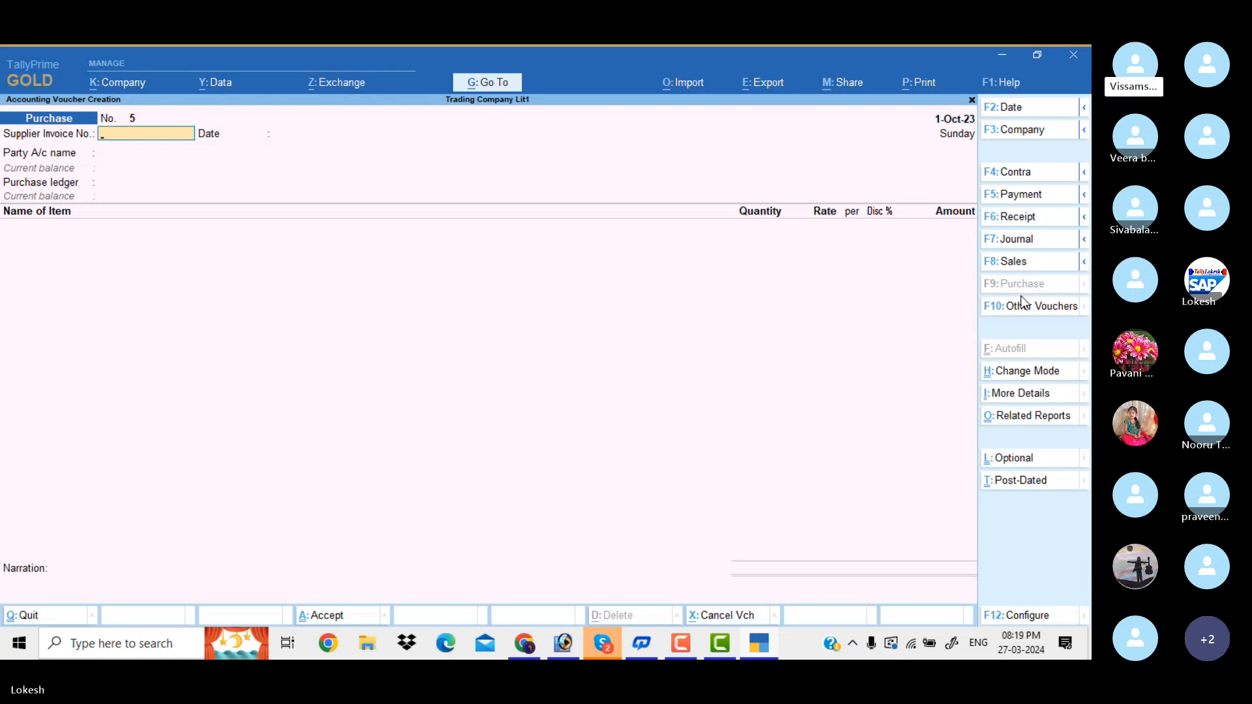
left_click(1029, 305)
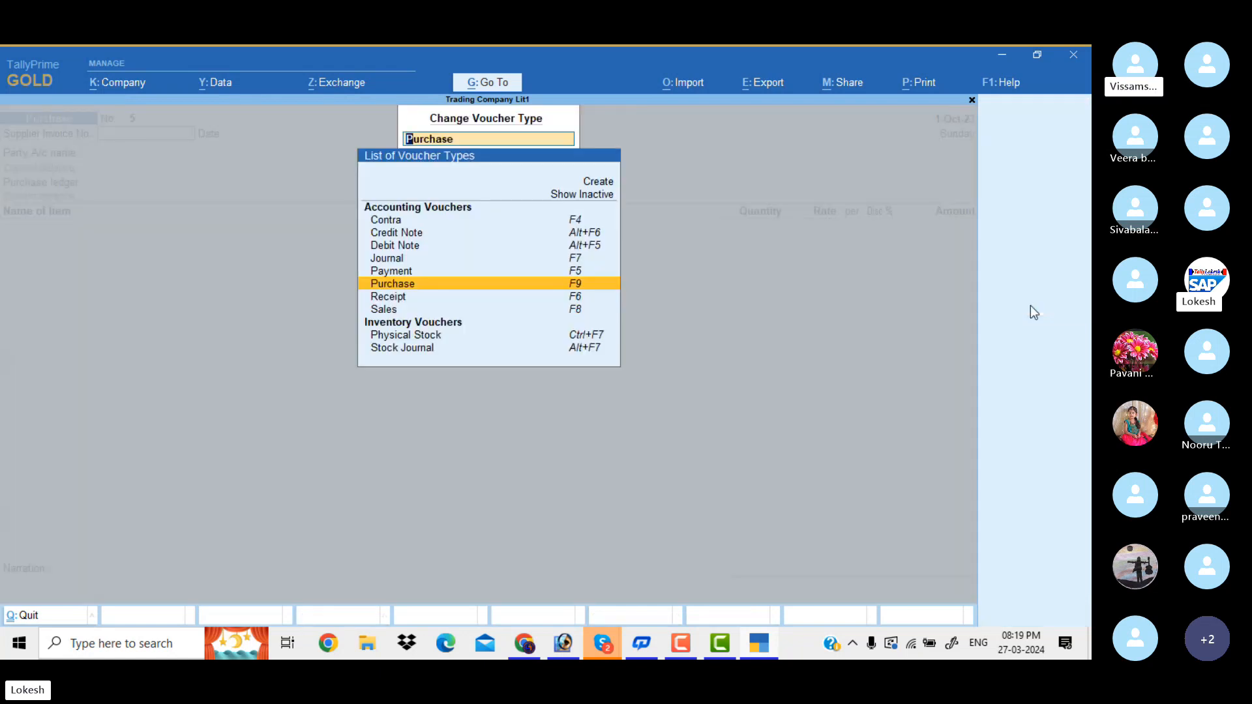
key("Up")
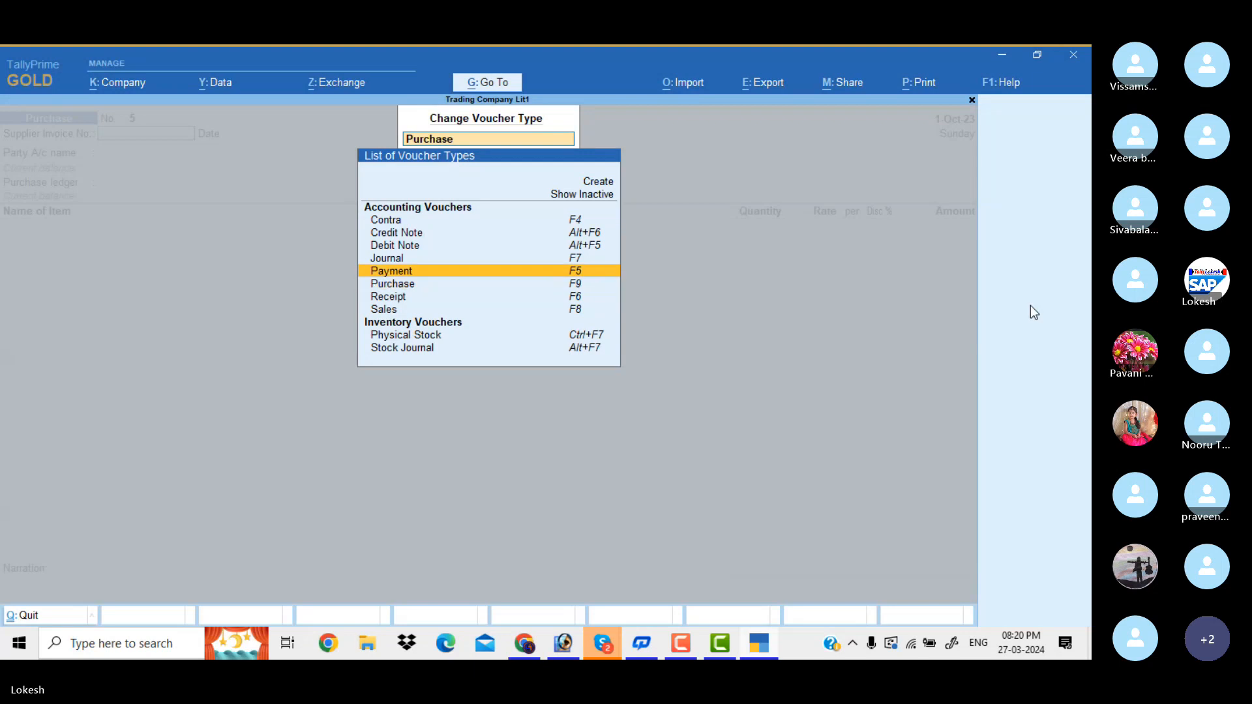
key("Up")
key("Up")
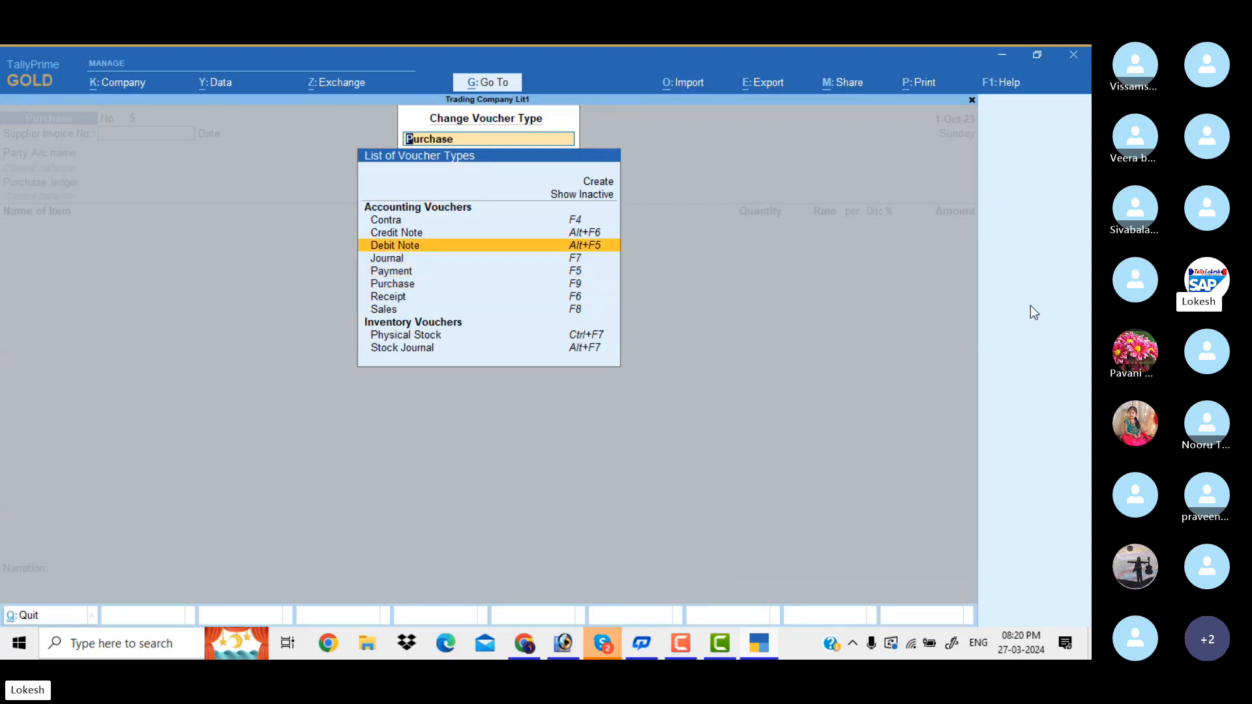
key("Return")
Set A2z Traders as the debit note's party and Purchase as its ledger account, leaving the dispatch and original invoice details blank
key("Return")
key("Return")
key("Return")
key("Return")
key("Return")
key("Return")
key("Return")
key("Return")
key("Return")
key("Return")
key("Return")
key("Return")
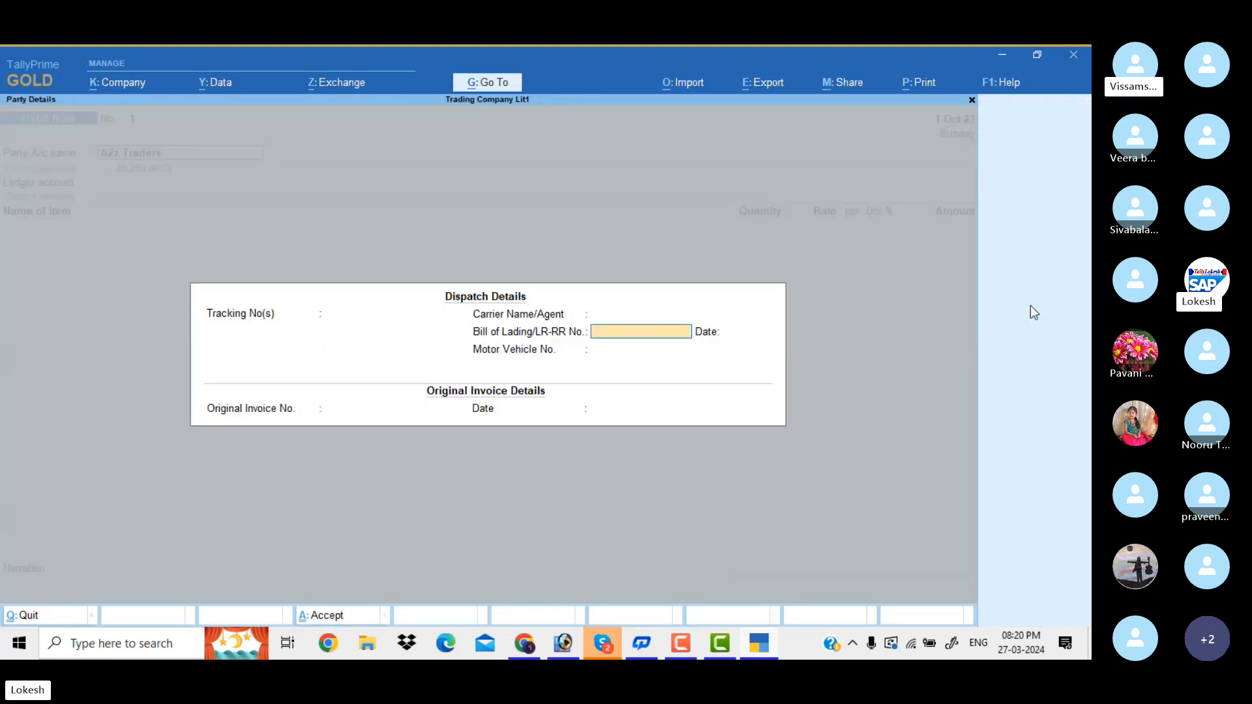
key("Return")
key("Return")
key("Return")
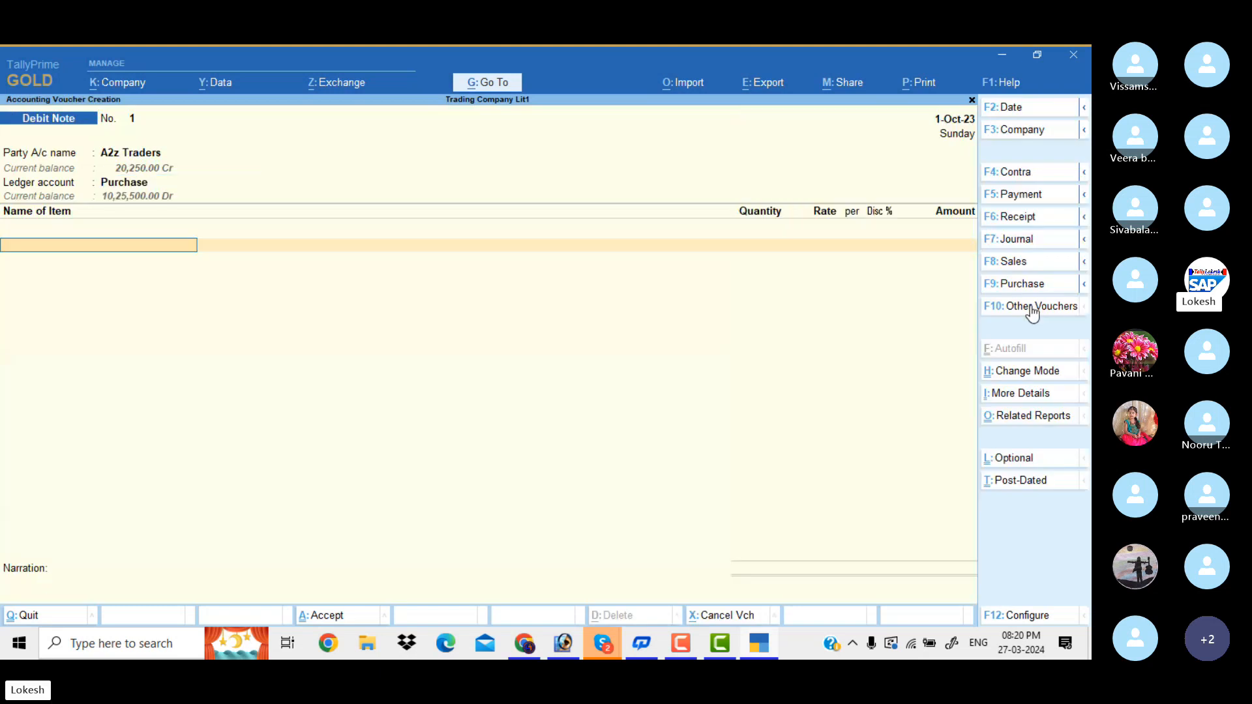
Add 10 nos of Low Capacity Stabilizers at a rate of 400.00 to the debit note, without a discount
type("l")
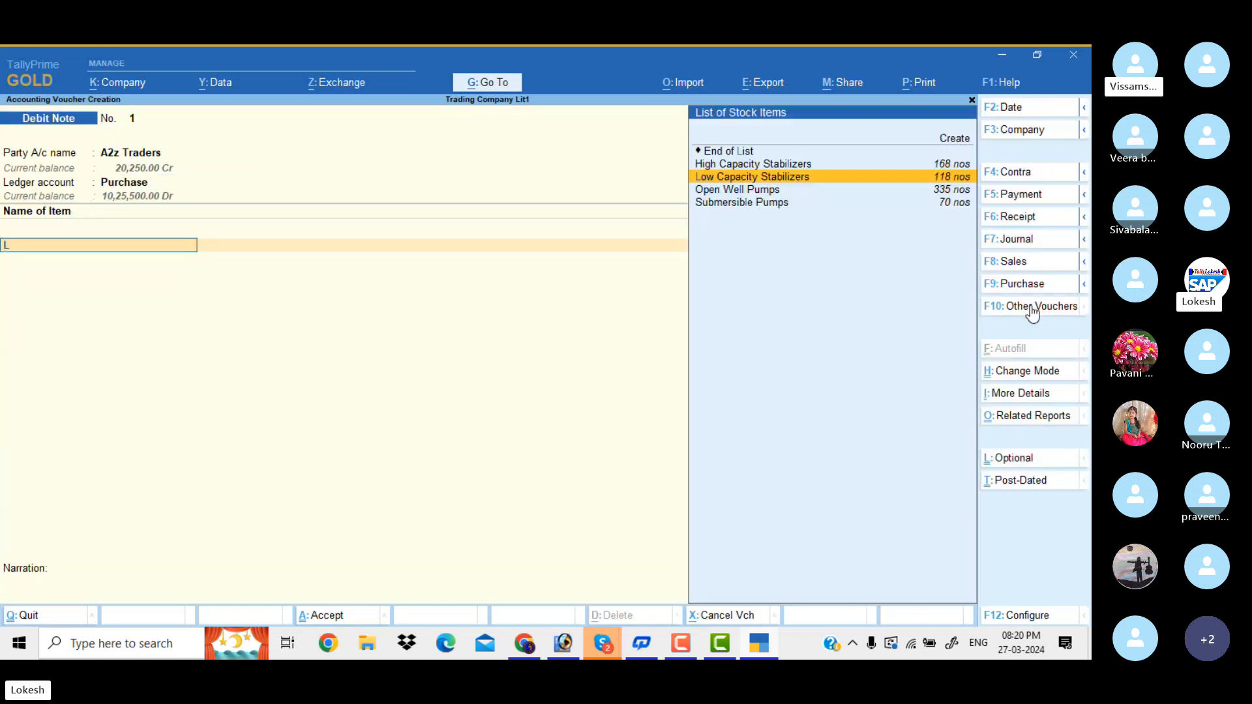
key("Return")
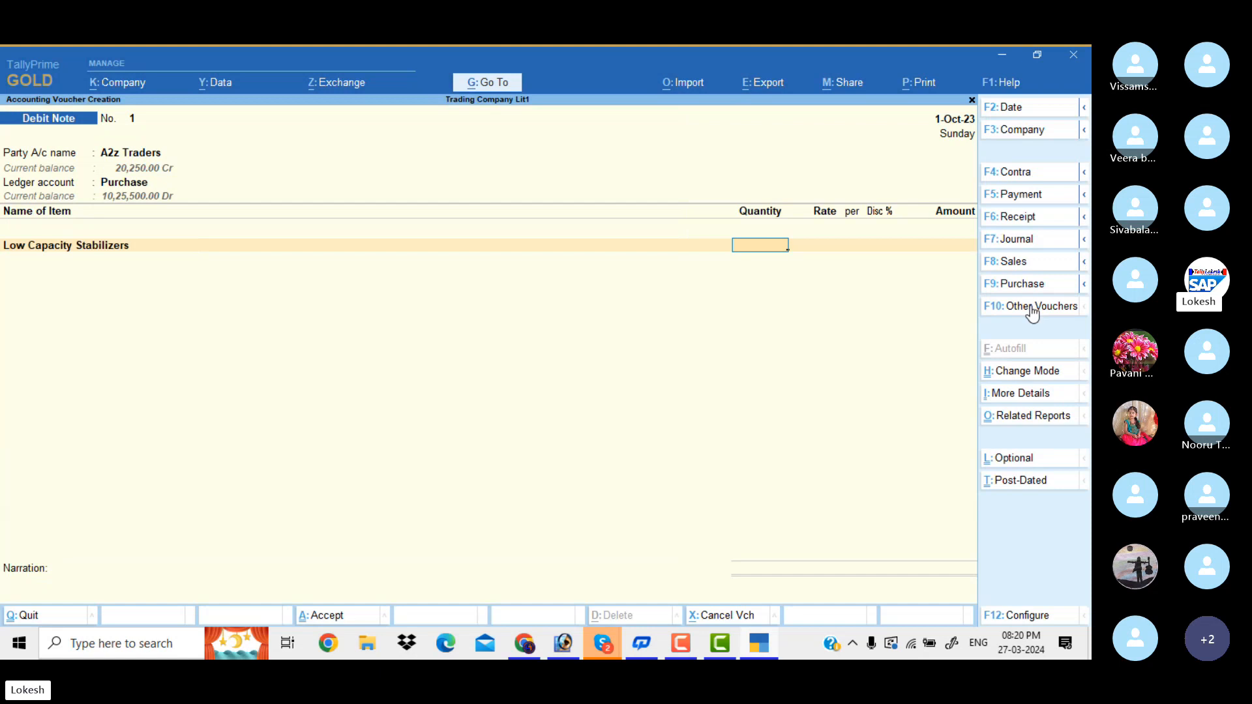
type("10")
key("Return")
key("Return")
key("Return")
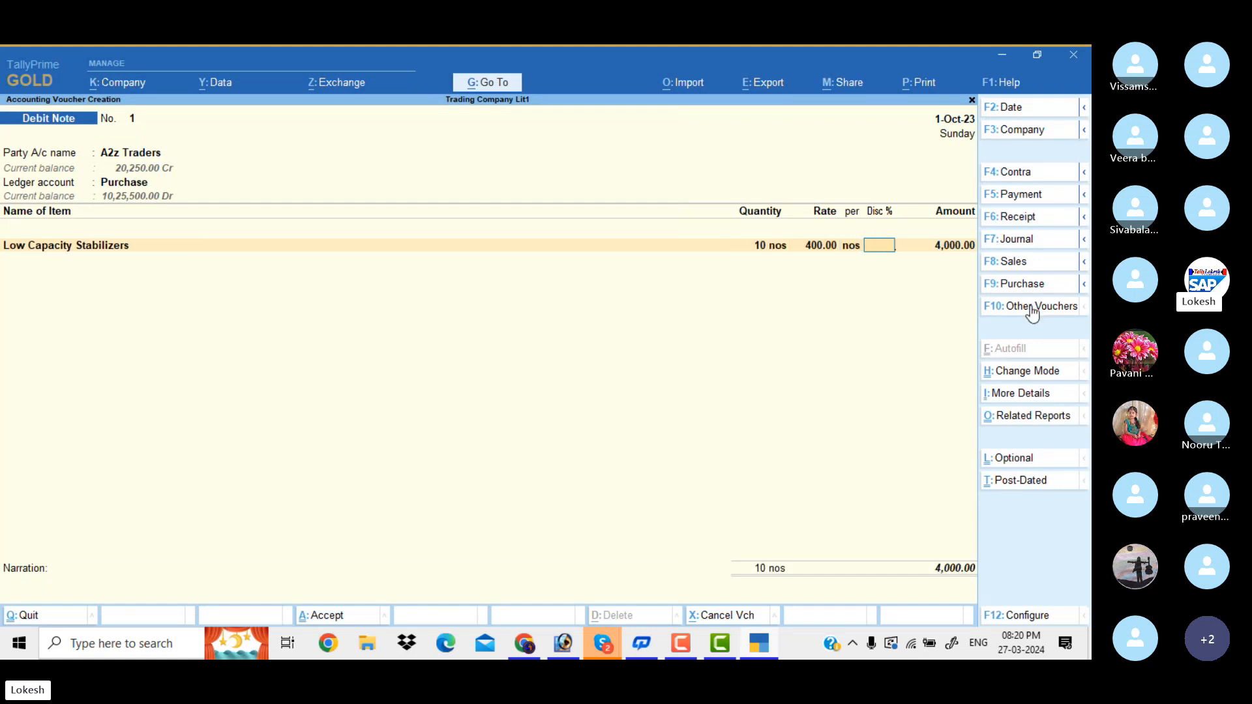
key("Return")
key("Return")
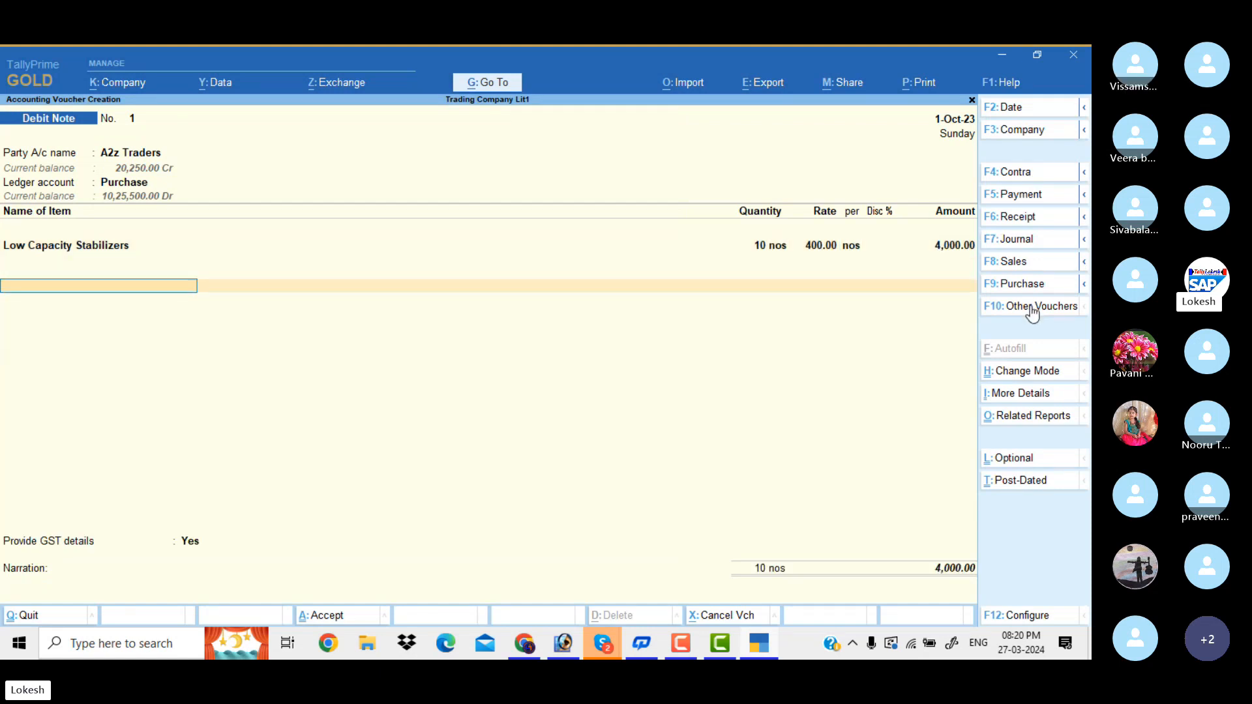
Add the CGST and SGST ledgers below the debit note's item and finish the ledger list
type("cg")
key("Return")
key("Return")
type("sg")
key("Return")
key("Return")
key("Return")
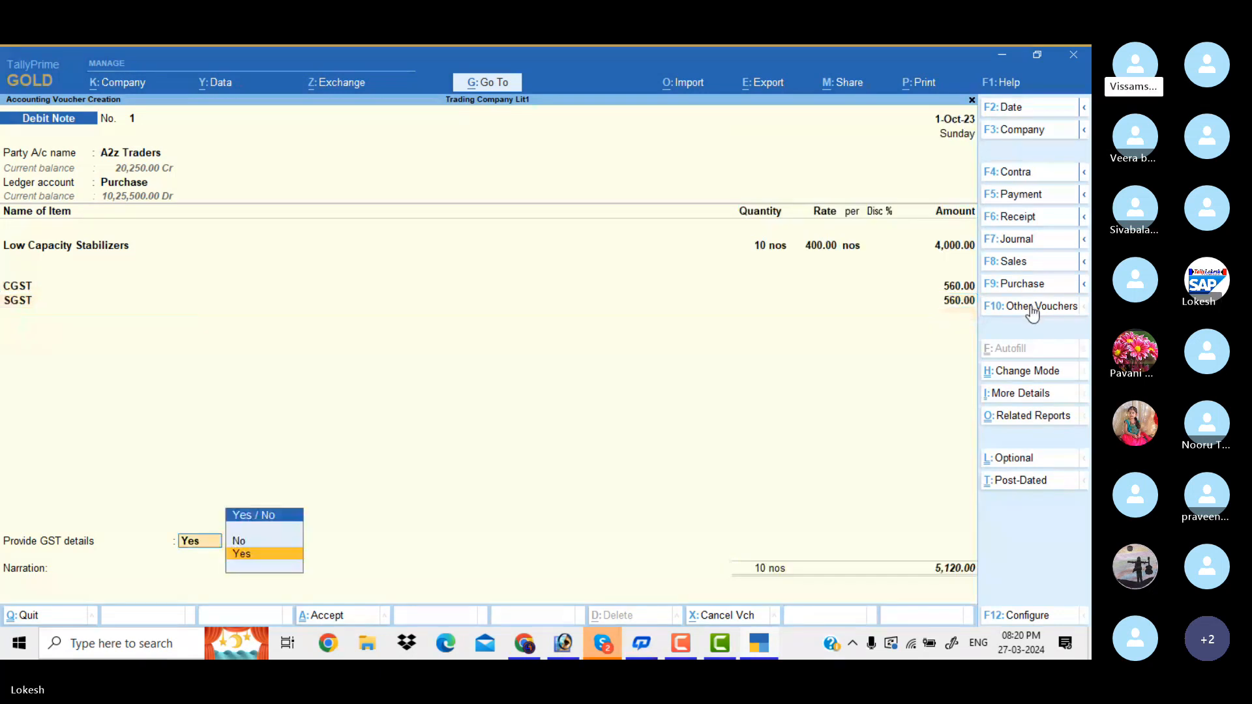
Set Provide GST details to No, leave the narration empty and save the debit note
key("Up")
key("Return")
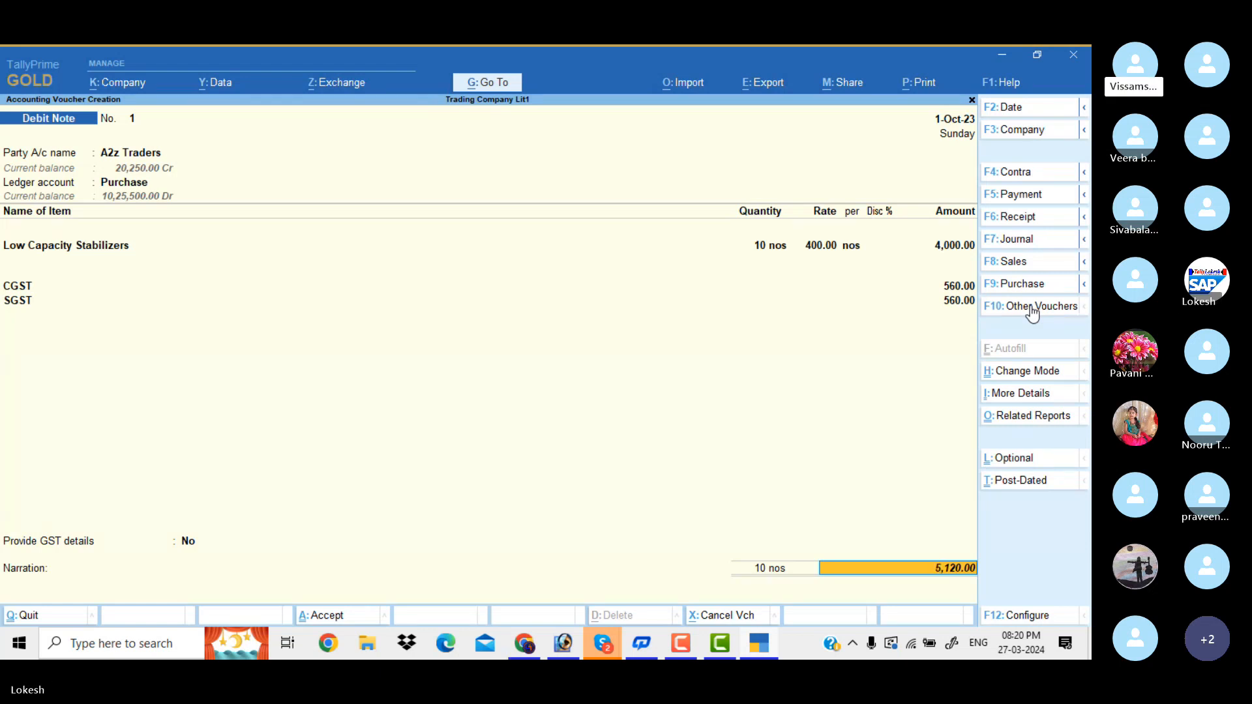
key("Return")
key("Return")
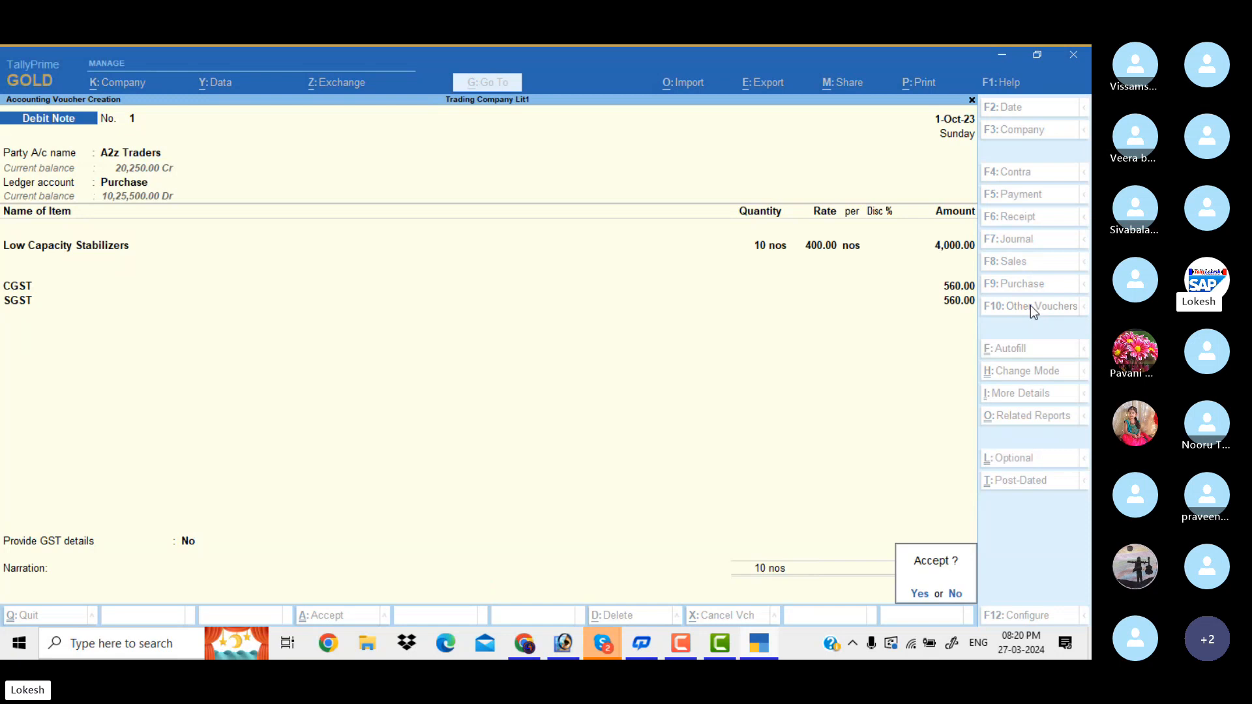
key("Return")
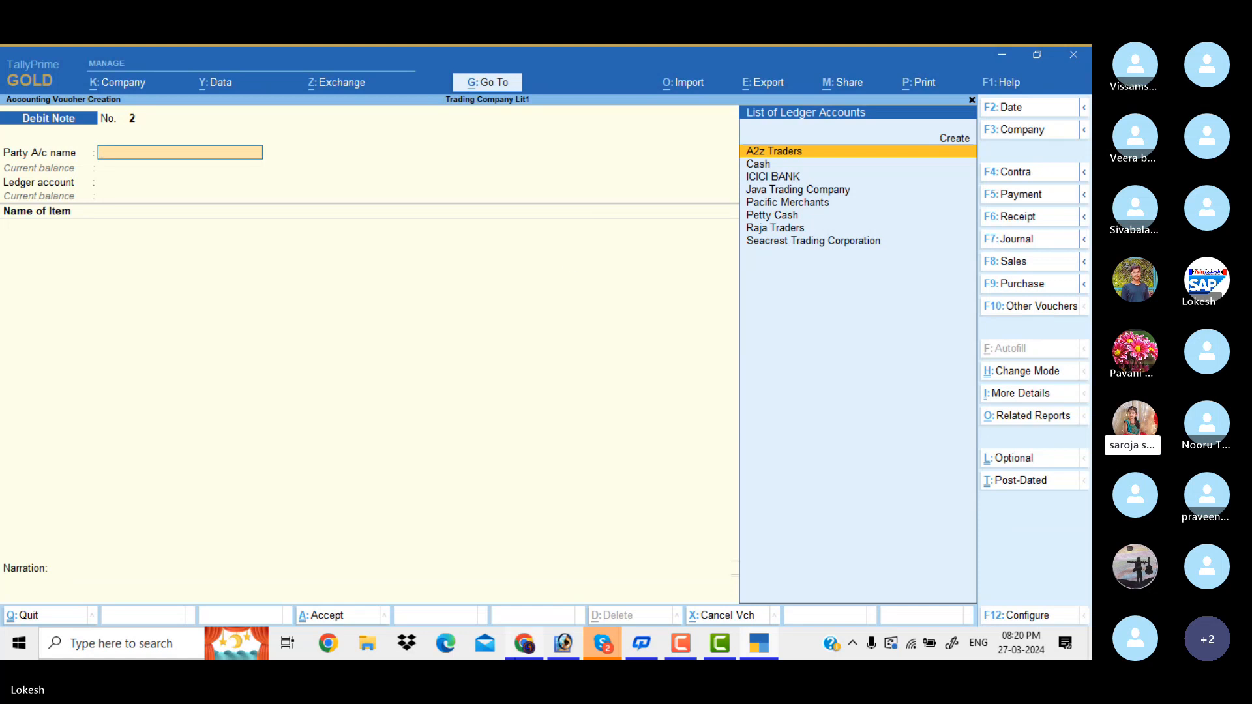
Switch to the Skype call, check its participants list, and return to TallyPrime
left_click(616, 644)
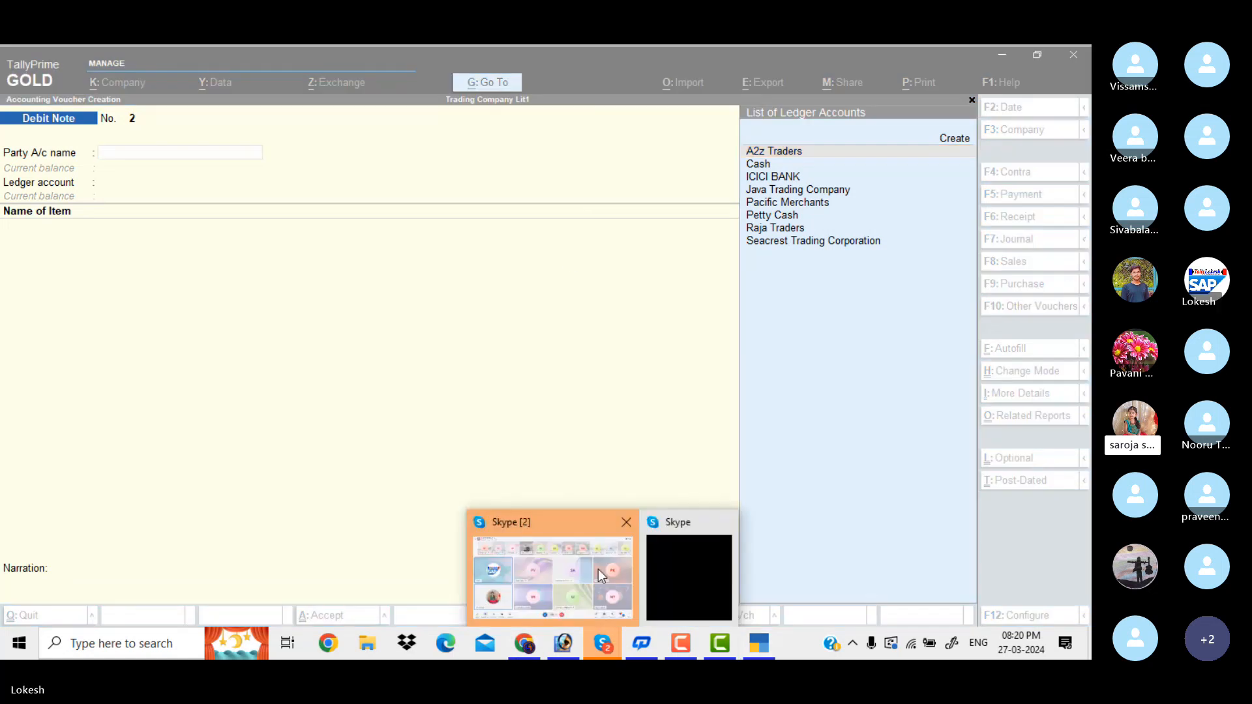
left_click(597, 569)
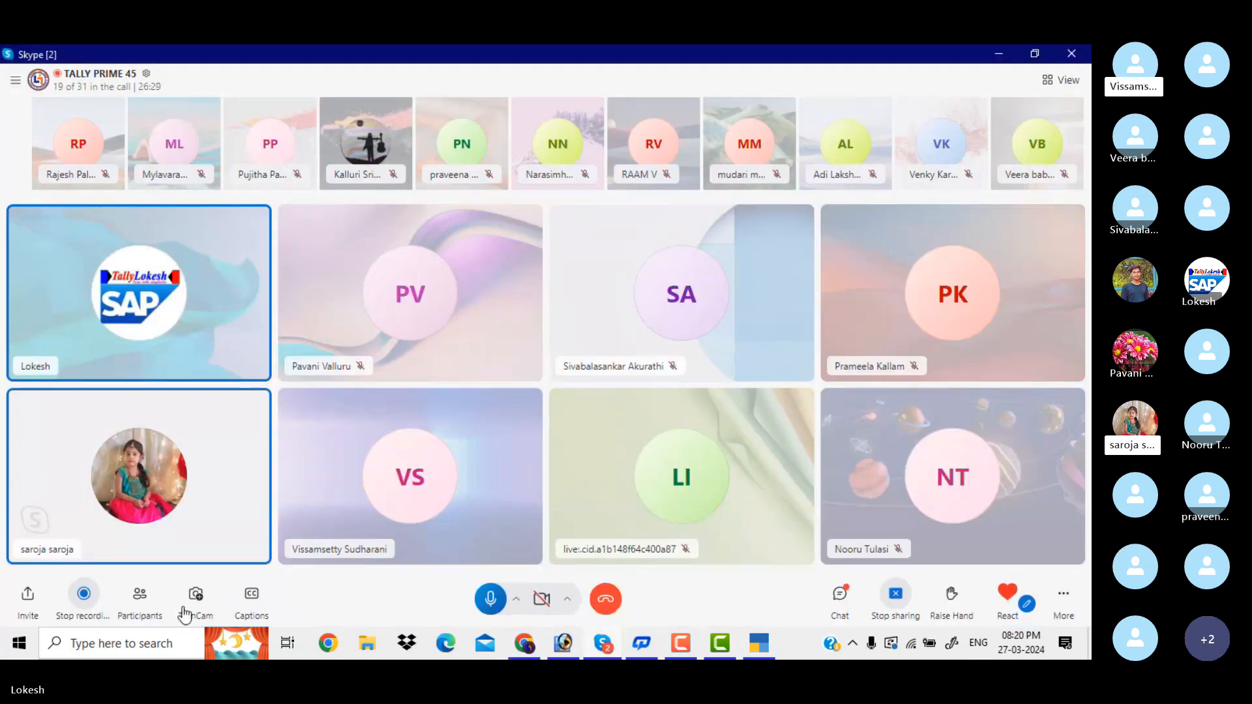
left_click(141, 603)
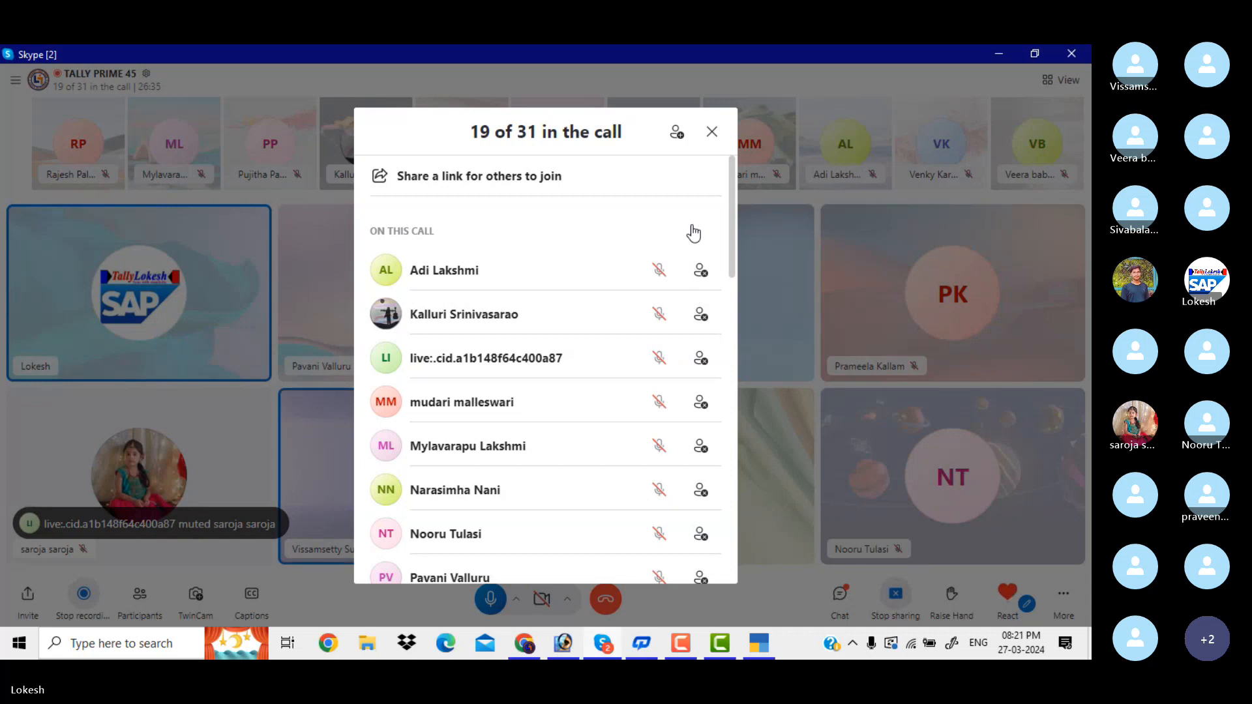
left_click(713, 135)
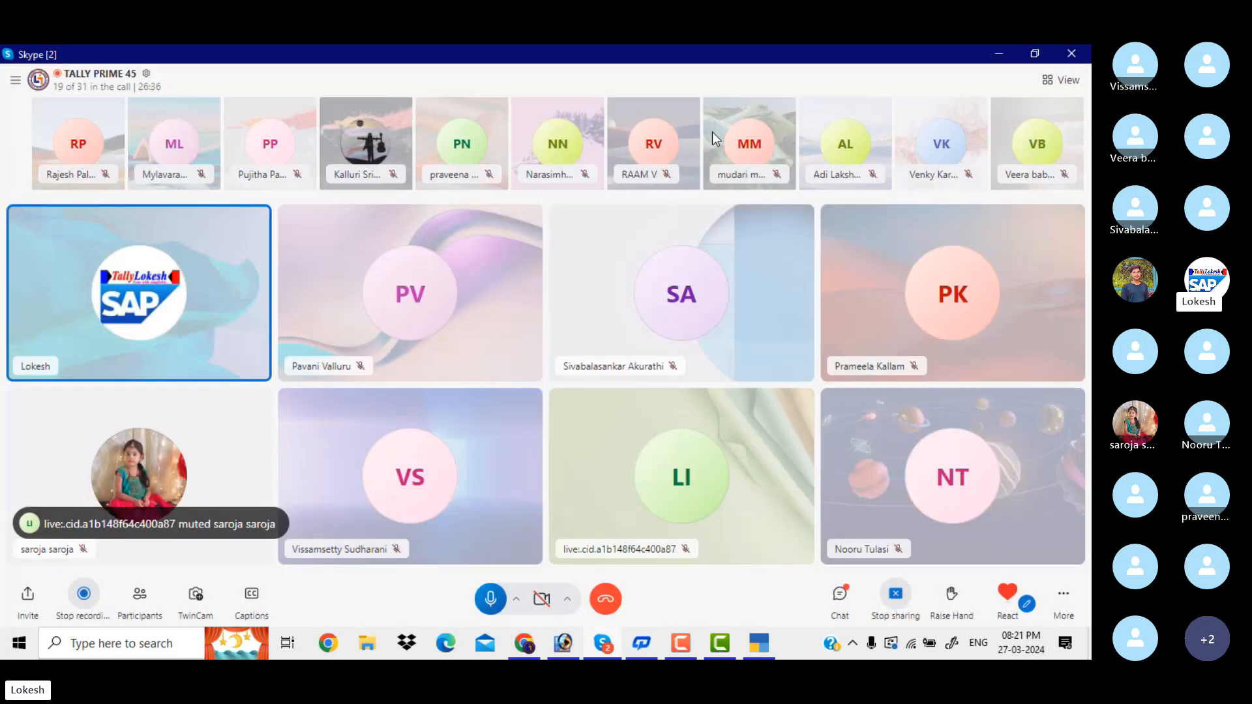
left_click(998, 57)
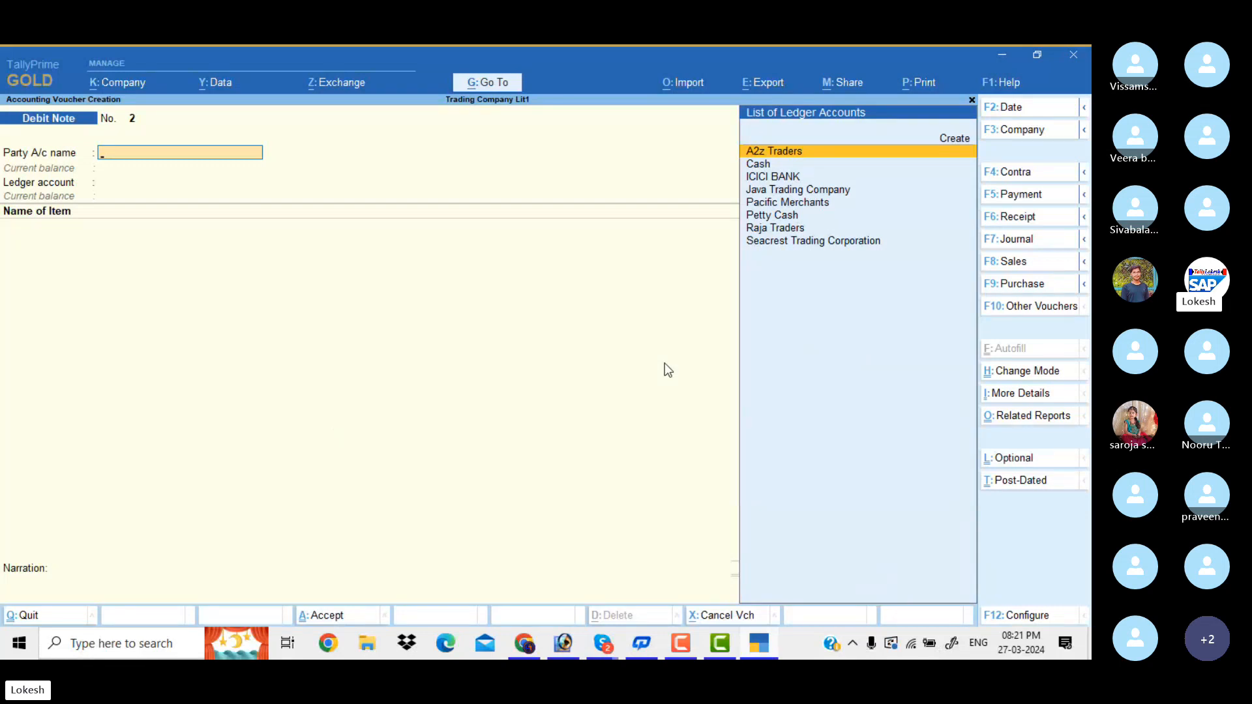
Change the voucher type to Credit Note
left_click(1040, 306)
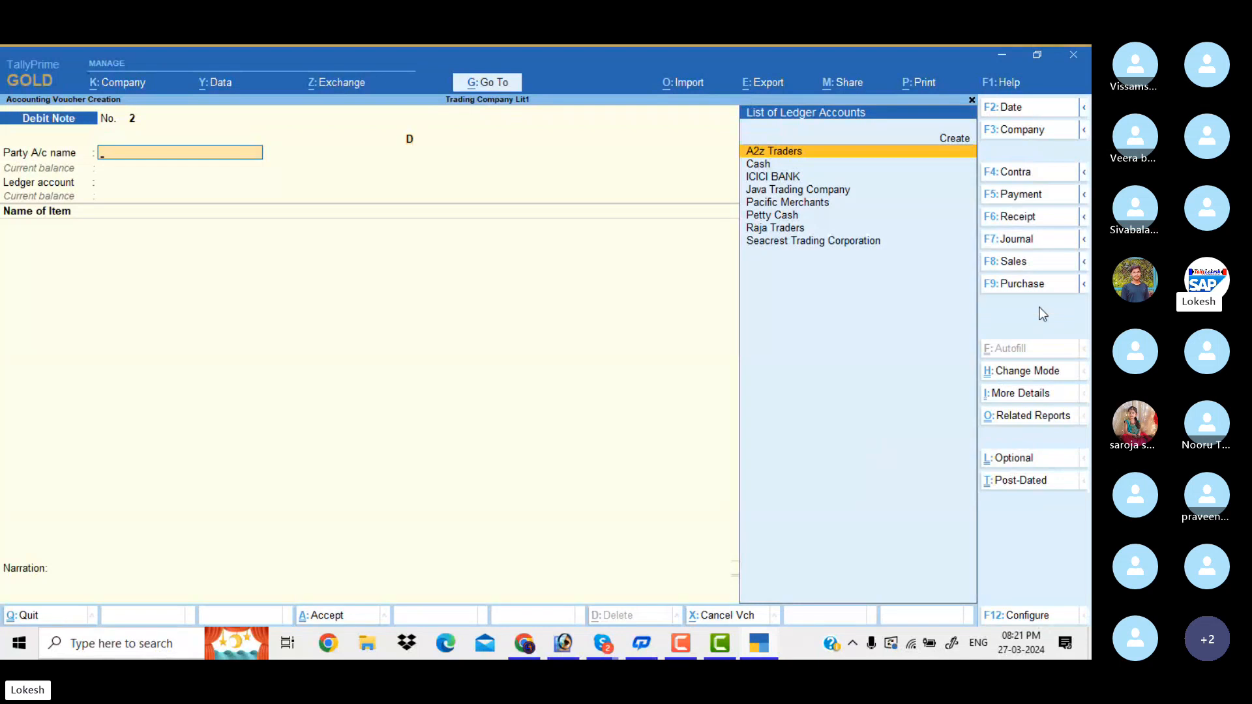
key("Up")
key("Return")
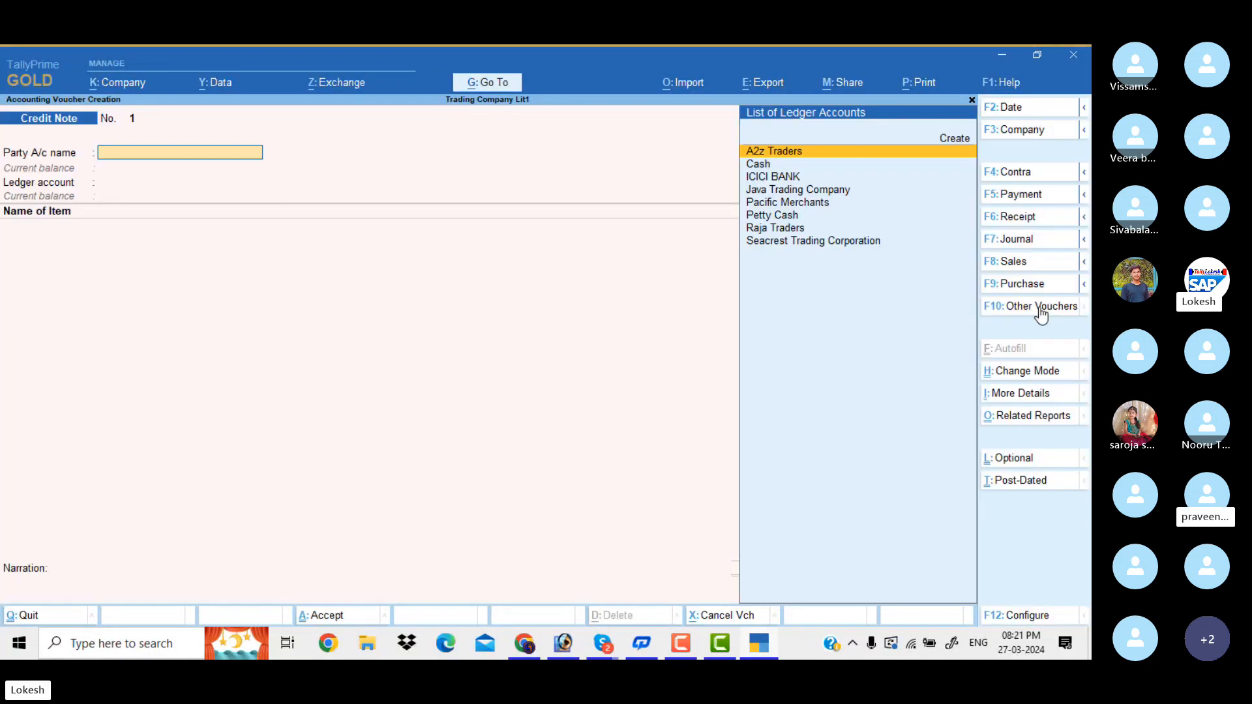
Set Java Trading Company as the credit note's party and Sales as its ledger account, leaving the receipt and original invoice details blank
type("ja")
key("Return")
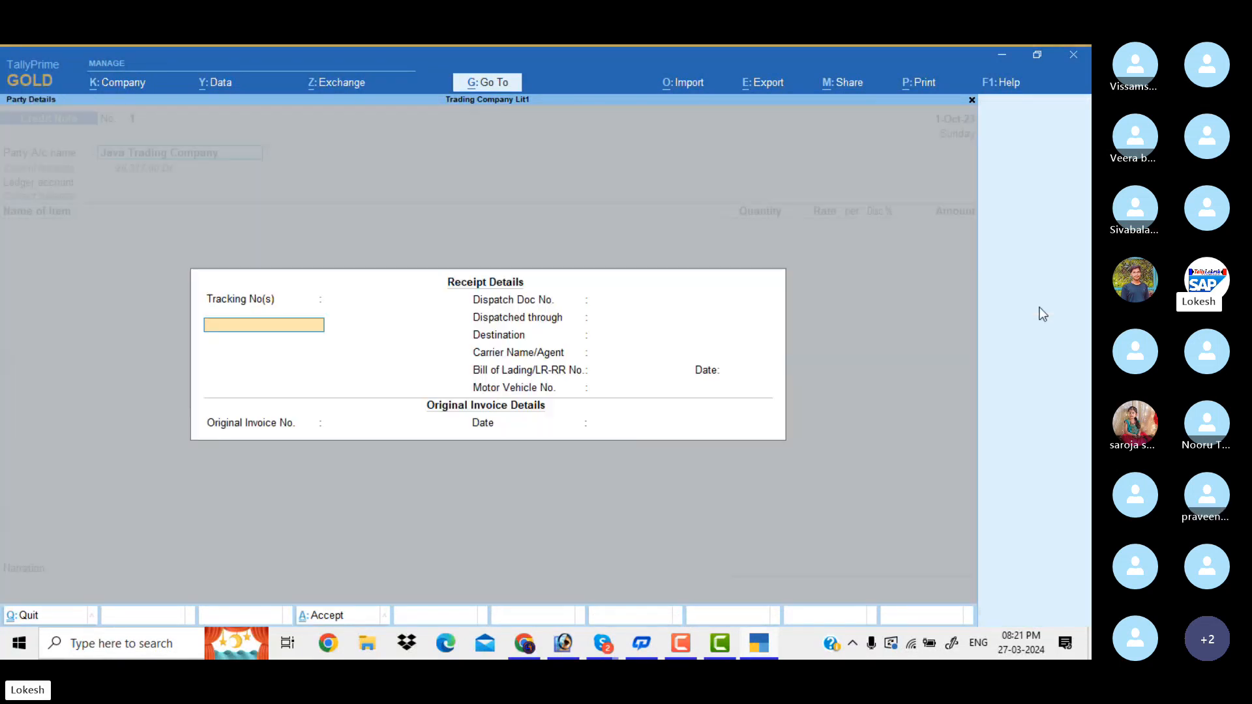
key("Return")
key("Return")
key("Return")
key("Return")
key("Return")
key("Return")
key("Return")
key("Return")
key("Return")
key("Return")
key("Return")
key("Return")
key("Return")
key("Return")
key("Return")
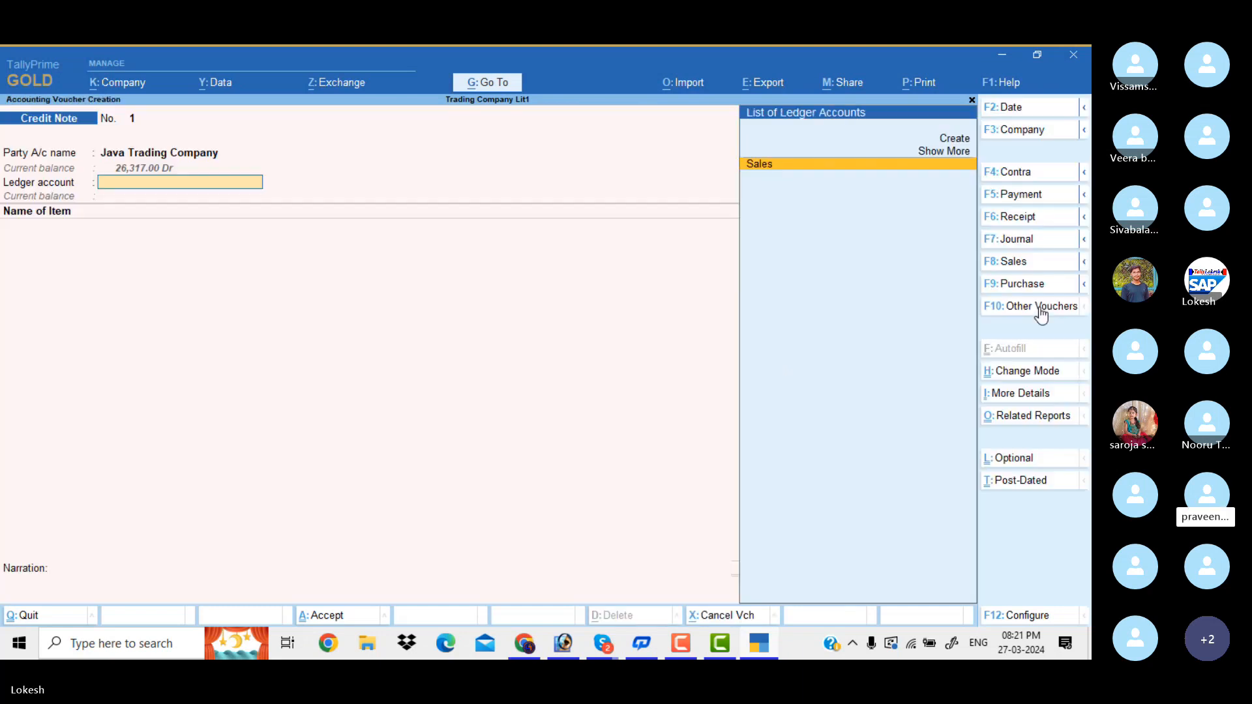
Add 15 nos of High Capacity Stabilizers at a rate of 700.00 to the credit note
type("h")
key("Return")
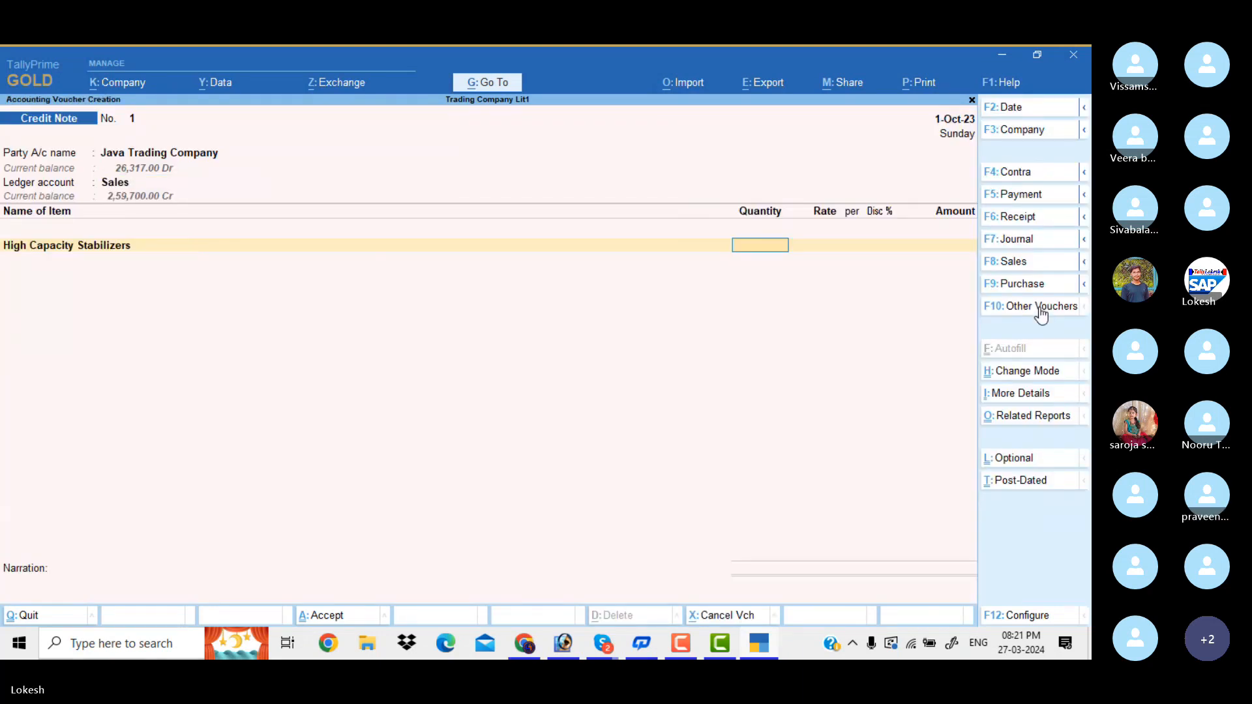
type("15")
key("Return")
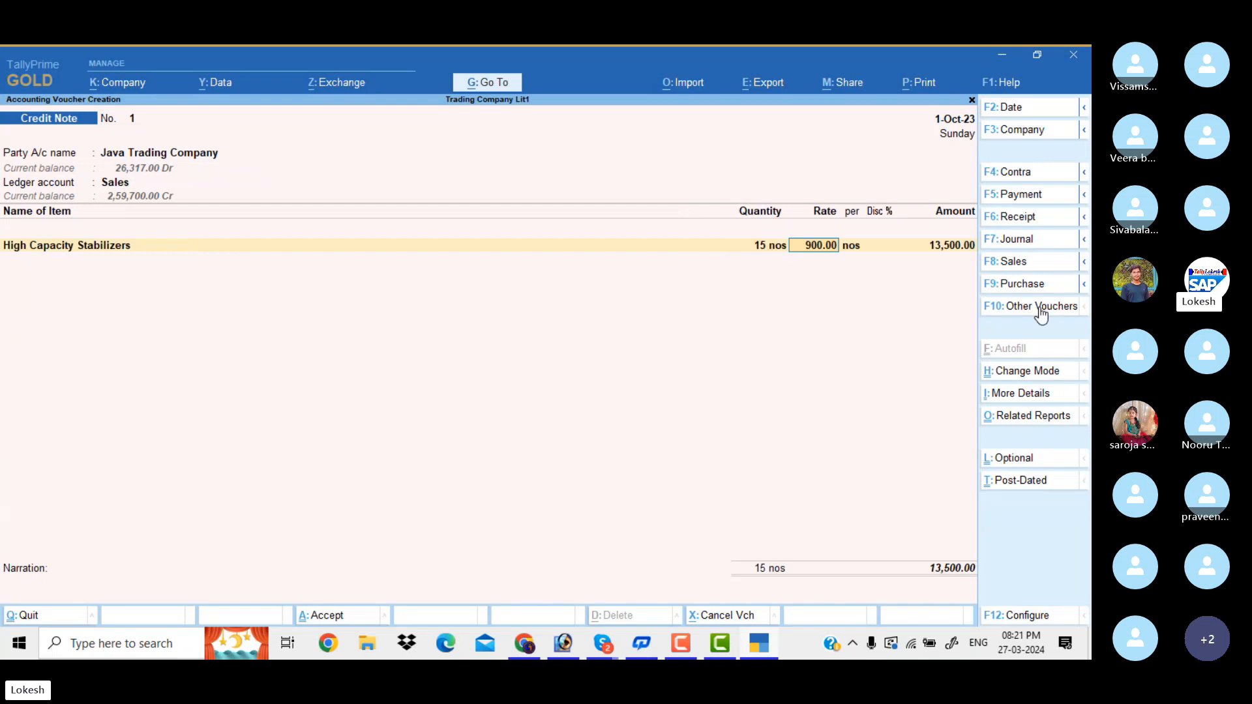
type("70")
key("Return")
key("Return")
key("Return")
Add 10 nos of Submersible Pumps at a rate of 2,300.00 and finish the credit note's item list
type("S")
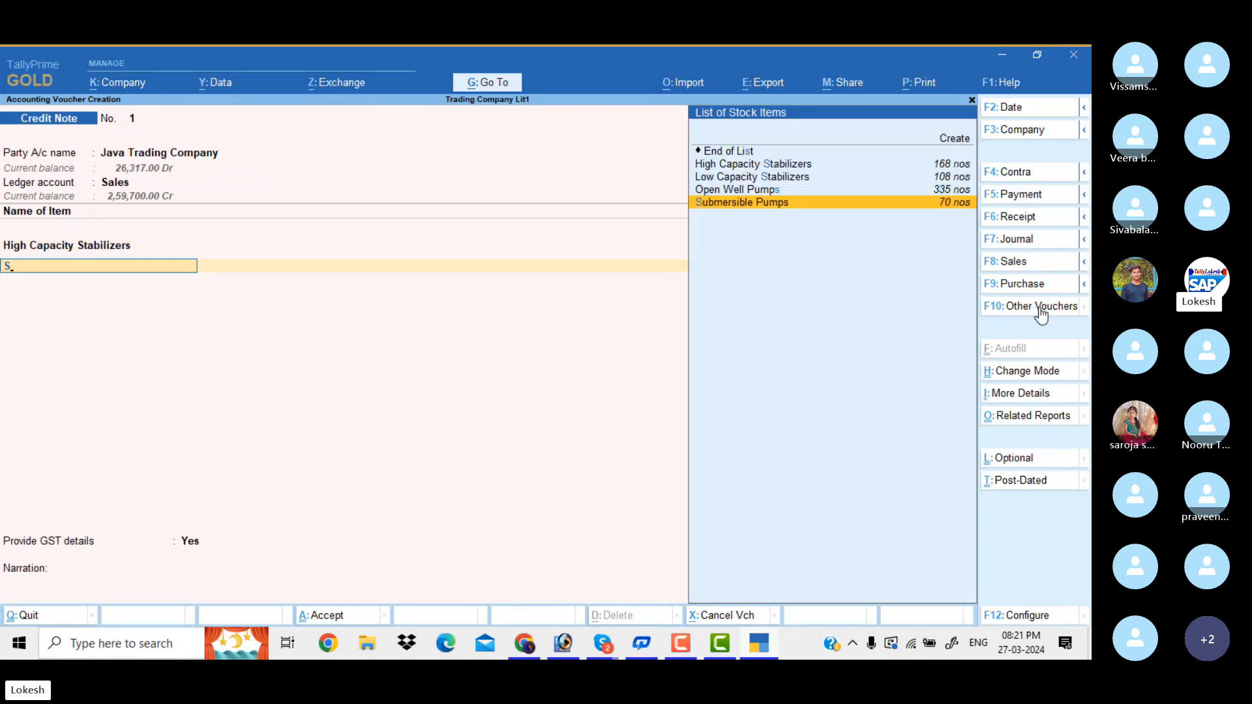
key("Return")
type("10")
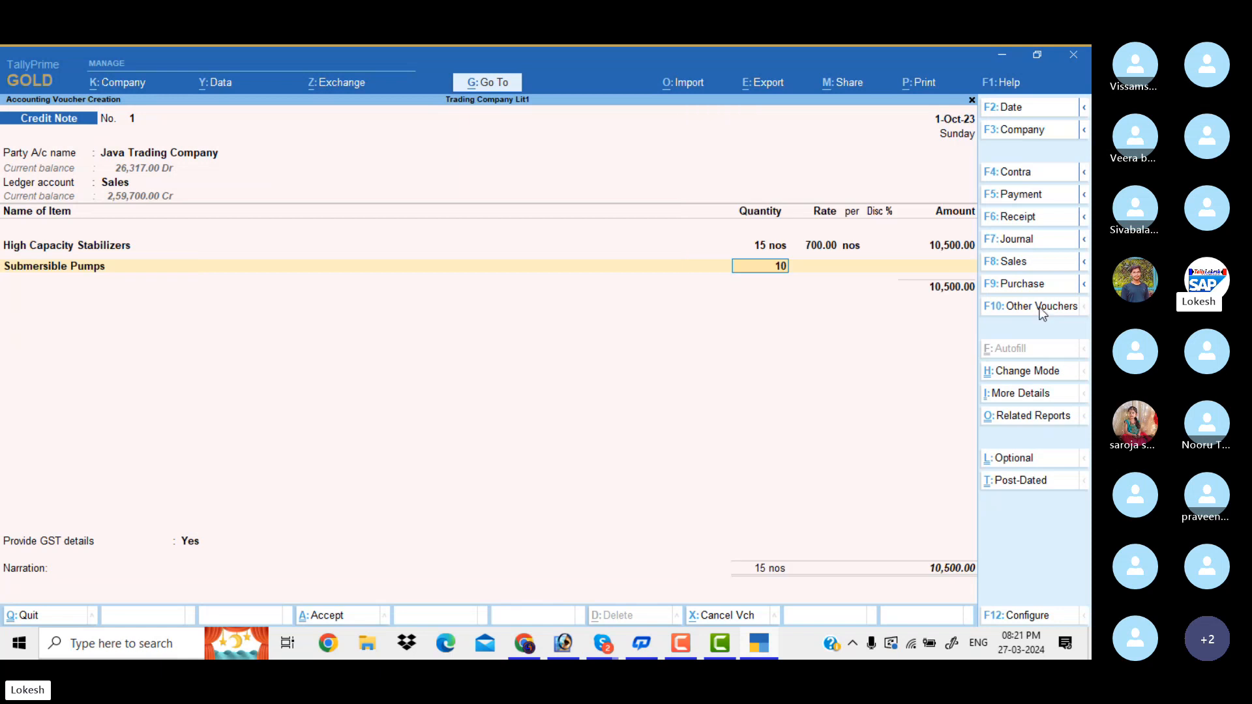
key("Return")
type("2,300")
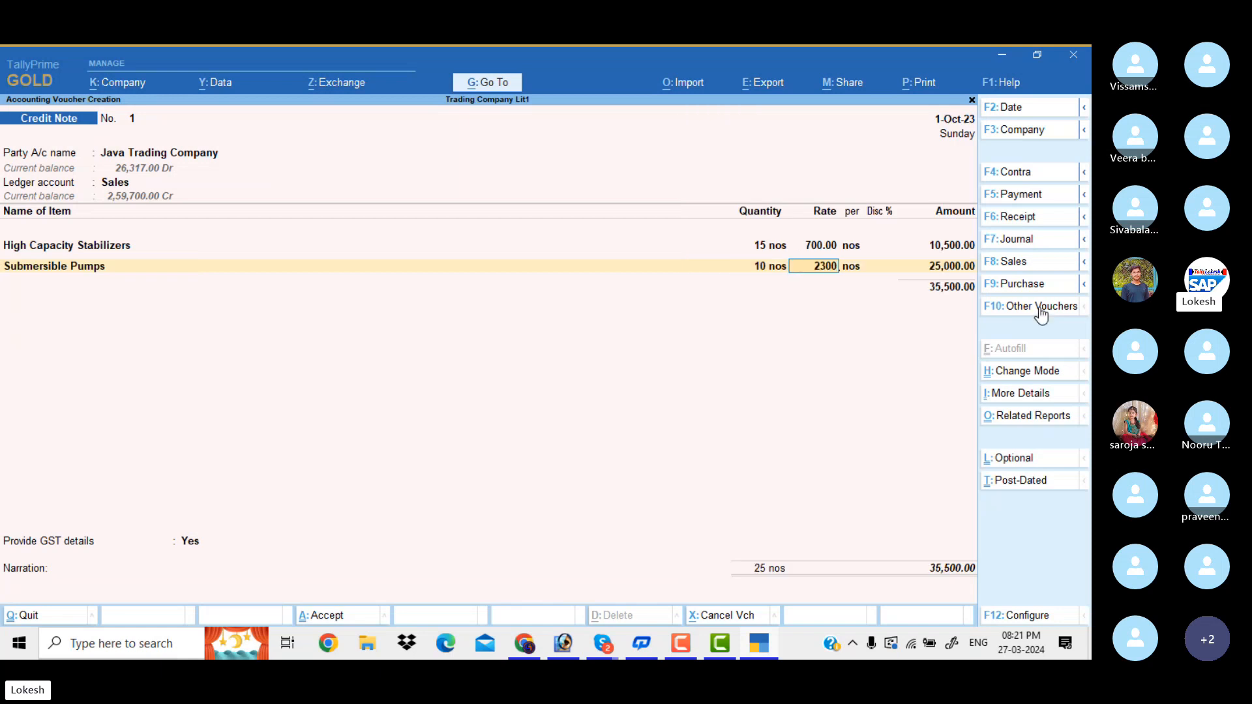
key("Return")
key("Return")
key("Return")
key("Return")
Add the CGST and SGST ledgers below the credit note's two items and finish the ledger list
type("cg")
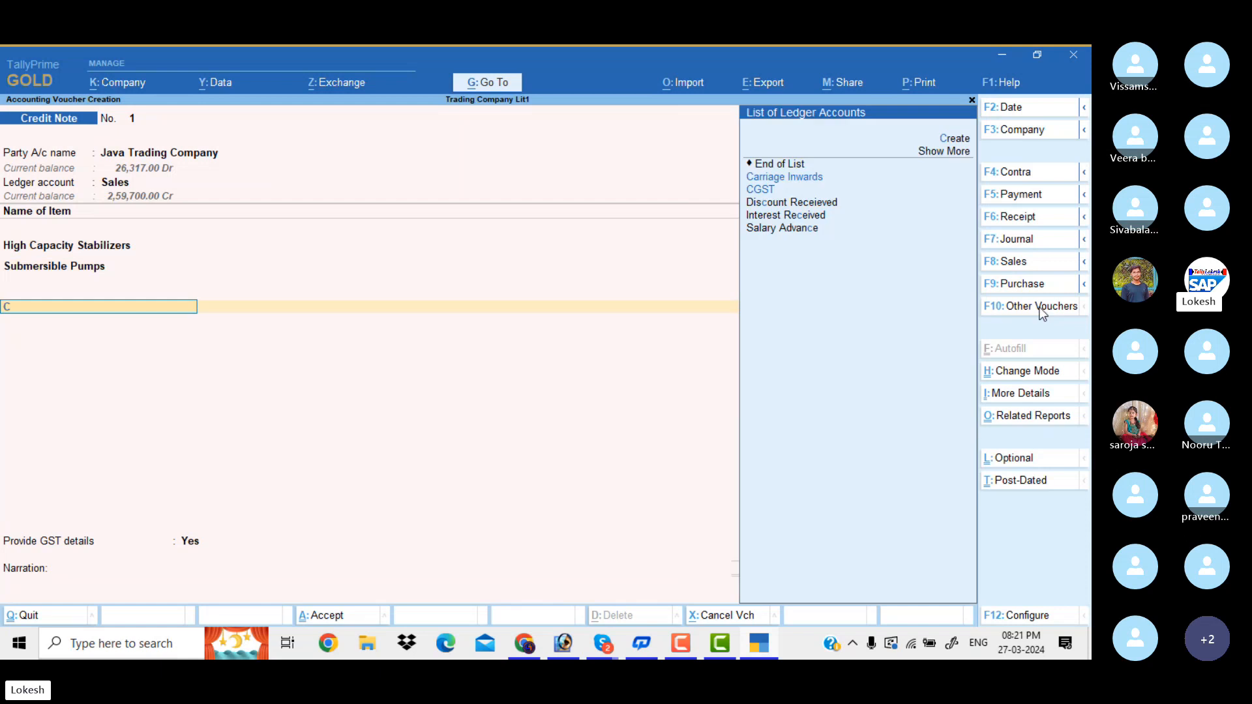
key("Return")
key("Return")
type("sg")
key("Return")
key("Return")
key("Return")
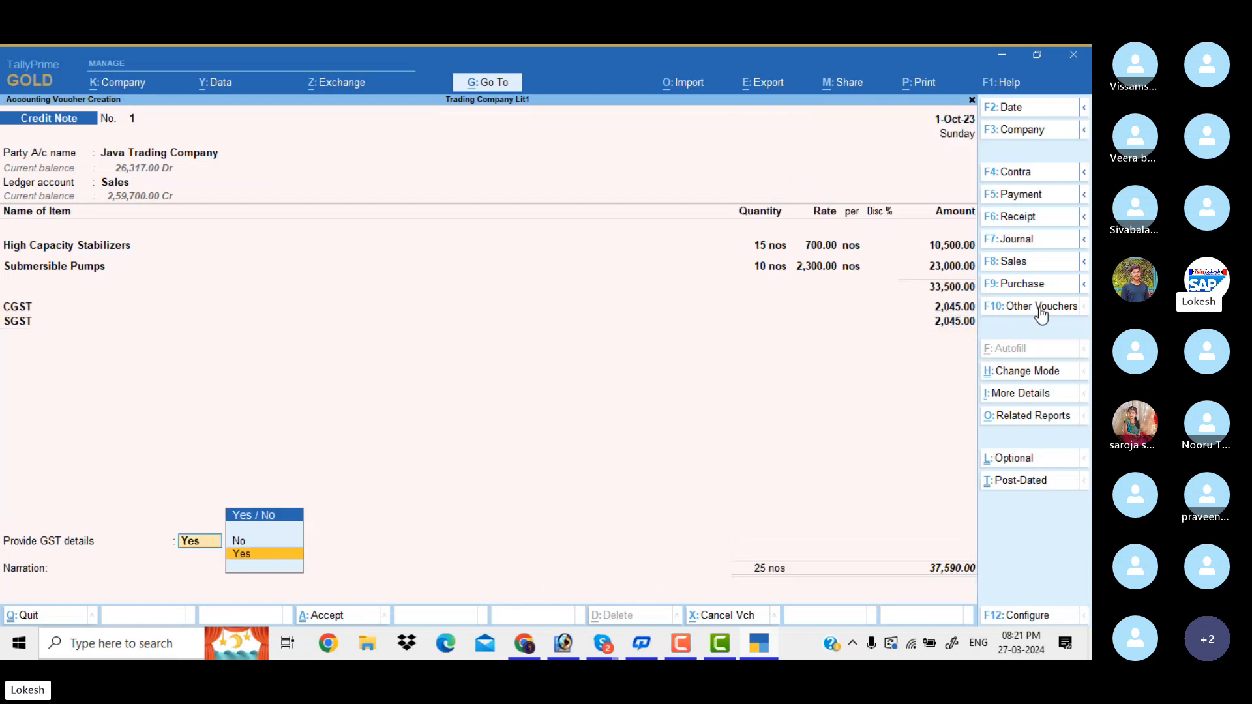
Set Provide GST details to No, leave the narration empty and save the credit note
key("Up")
key("Return")
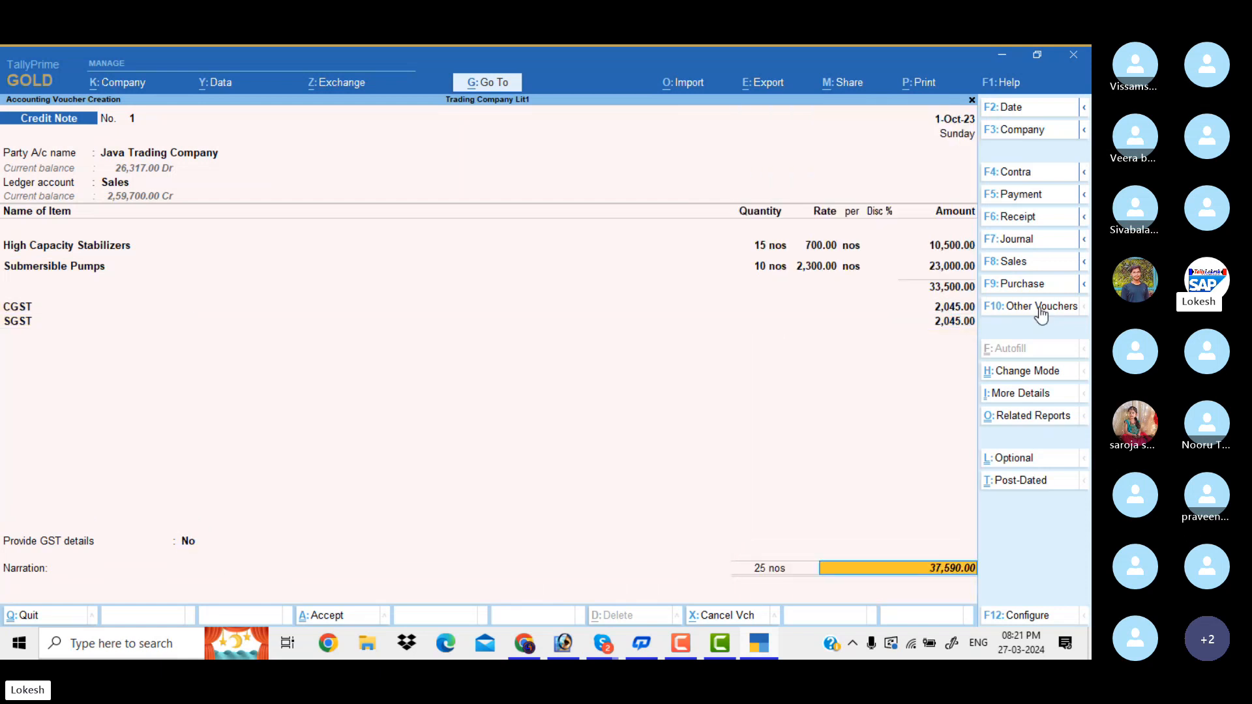
key("Return")
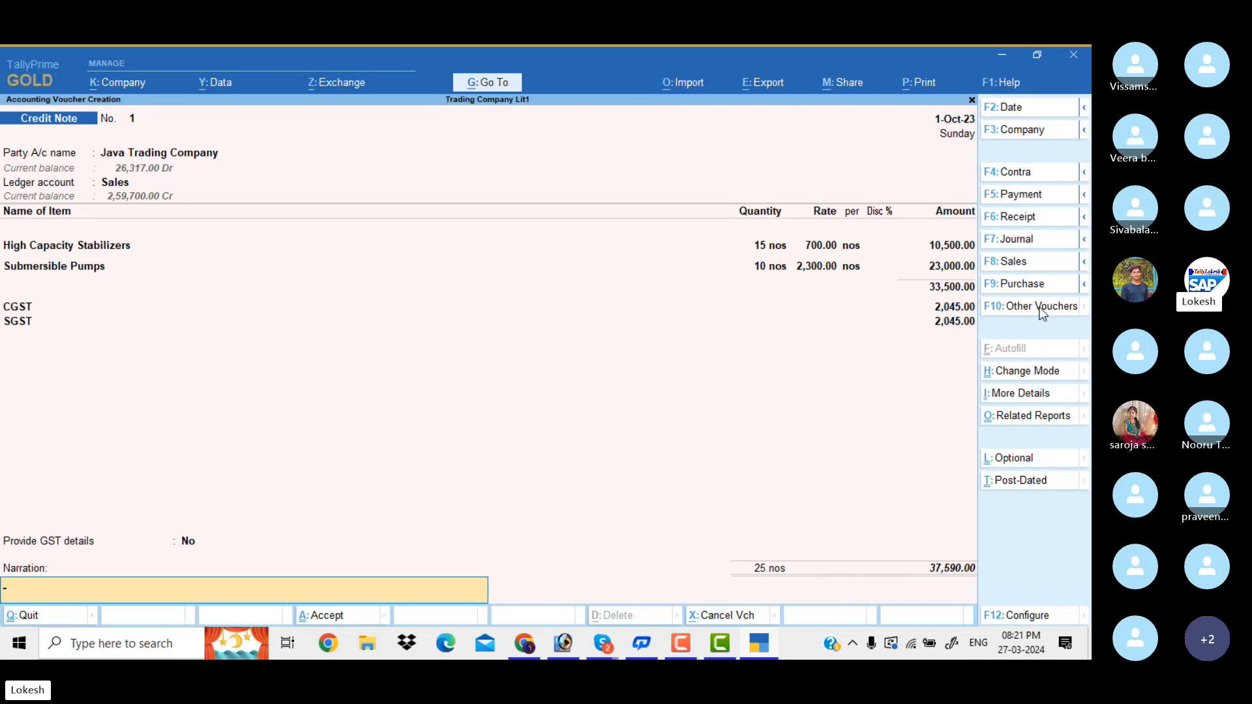
key("Return")
key("Return")
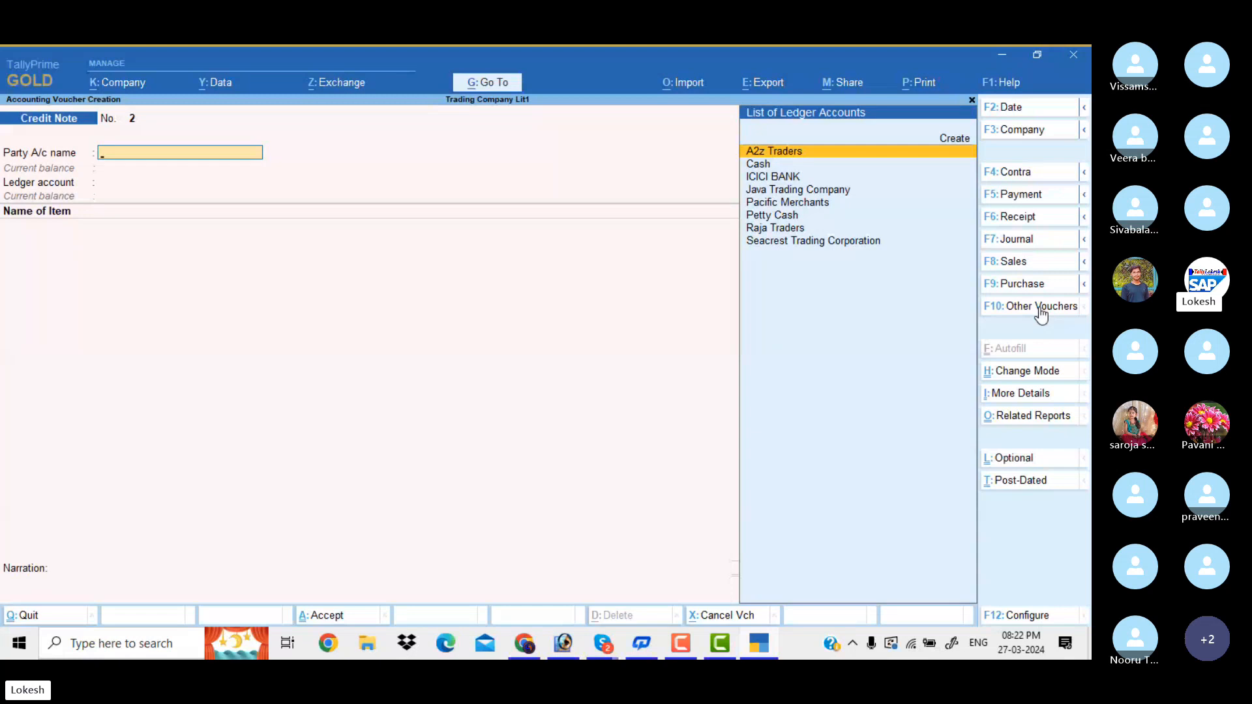
Start a journal voucher and debit 3,500 to a new Rent ledger created under Indirect Expenses
left_click(1034, 242)
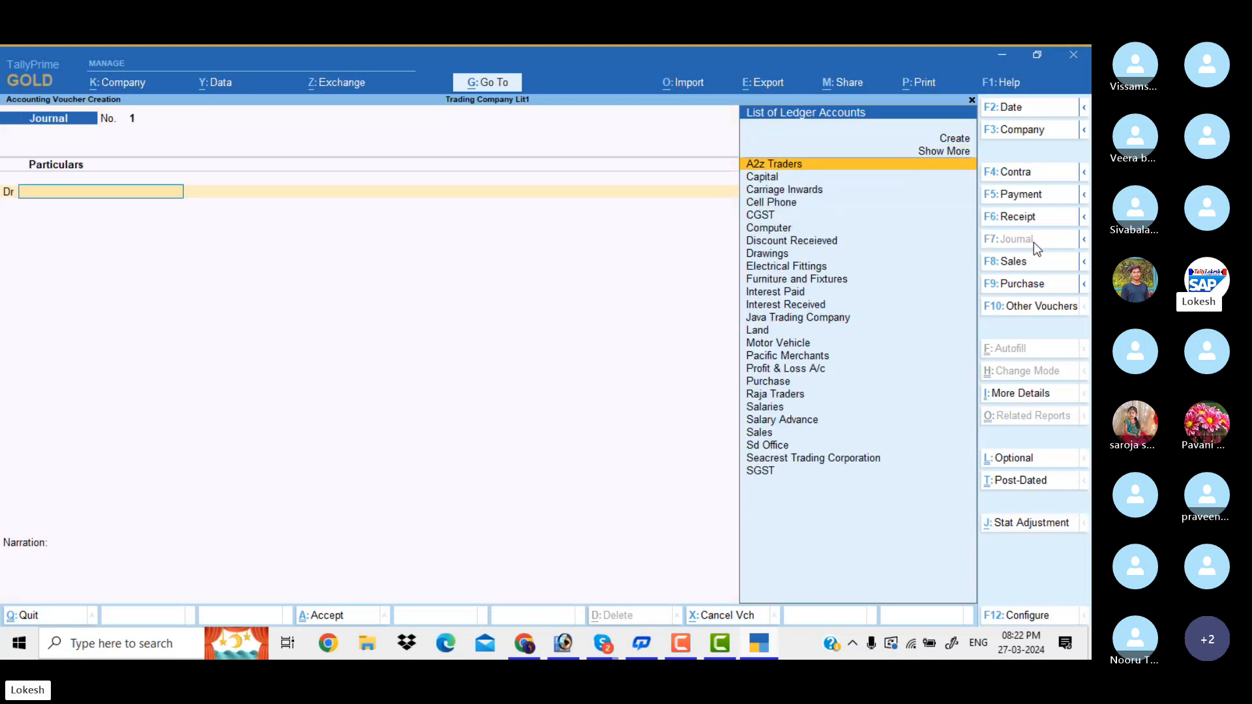
type("R")
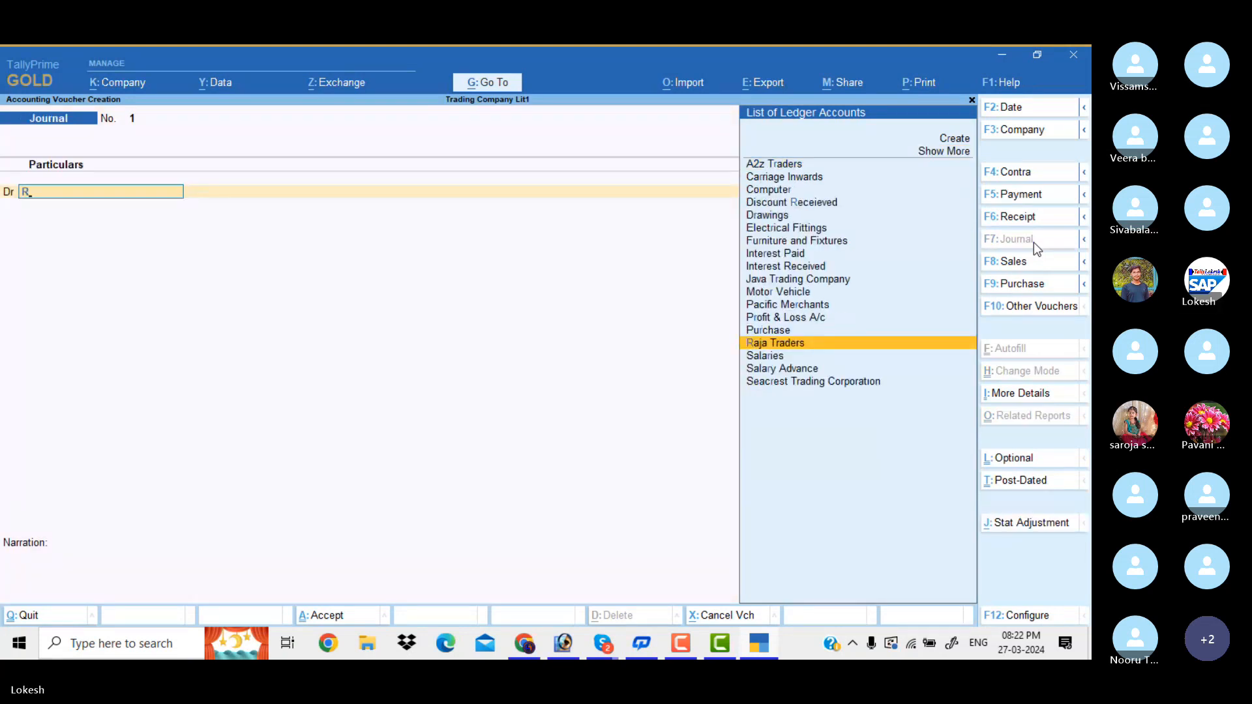
key("alt")
key("alt+c")
type("Rent")
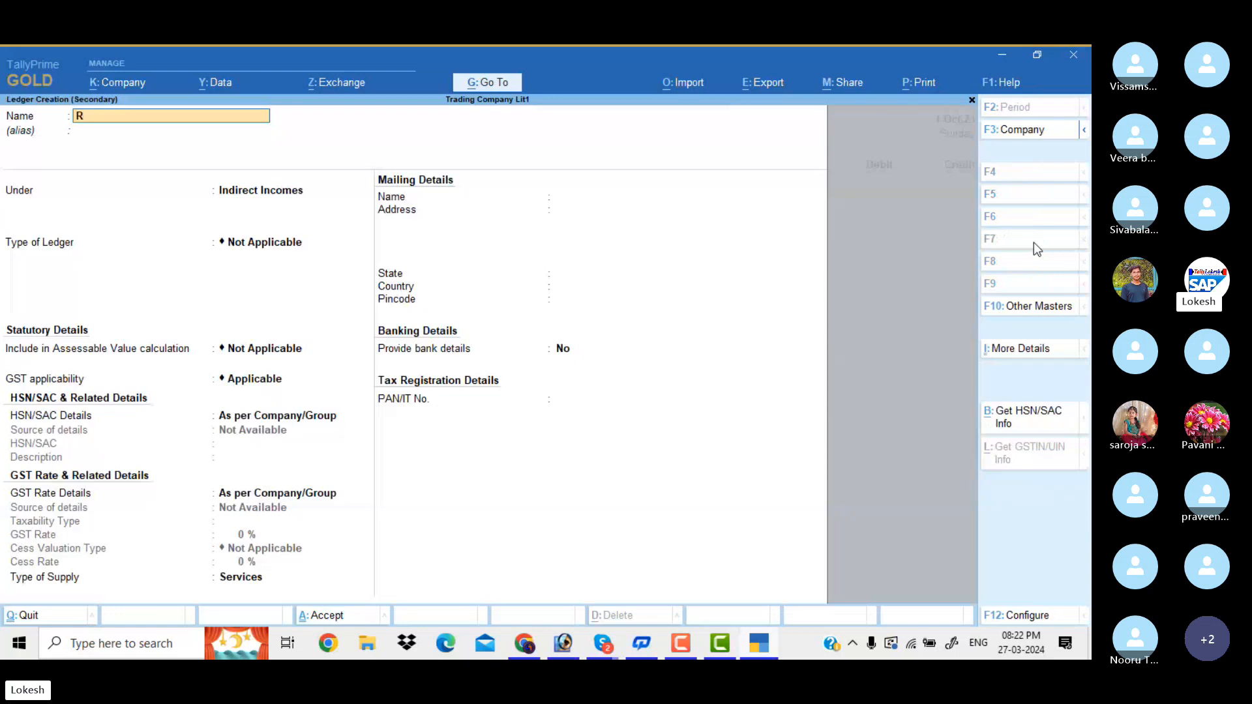
key("Return")
key("Return")
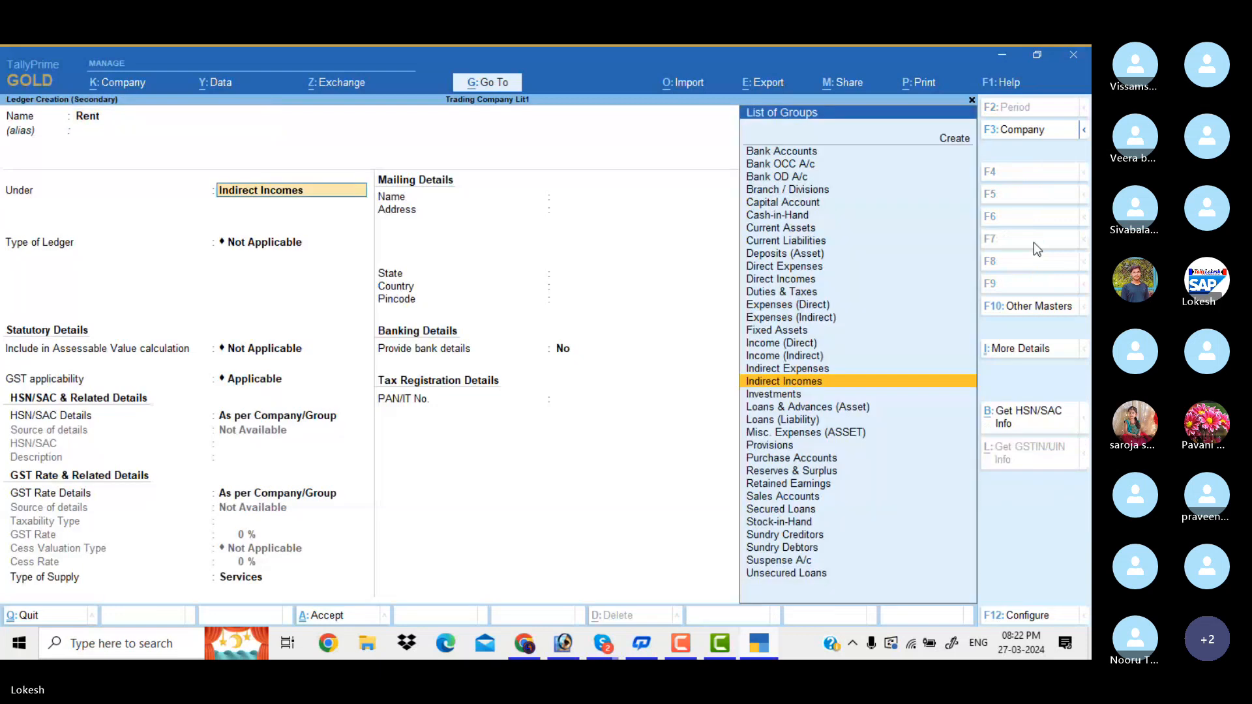
key("Up")
key("Return")
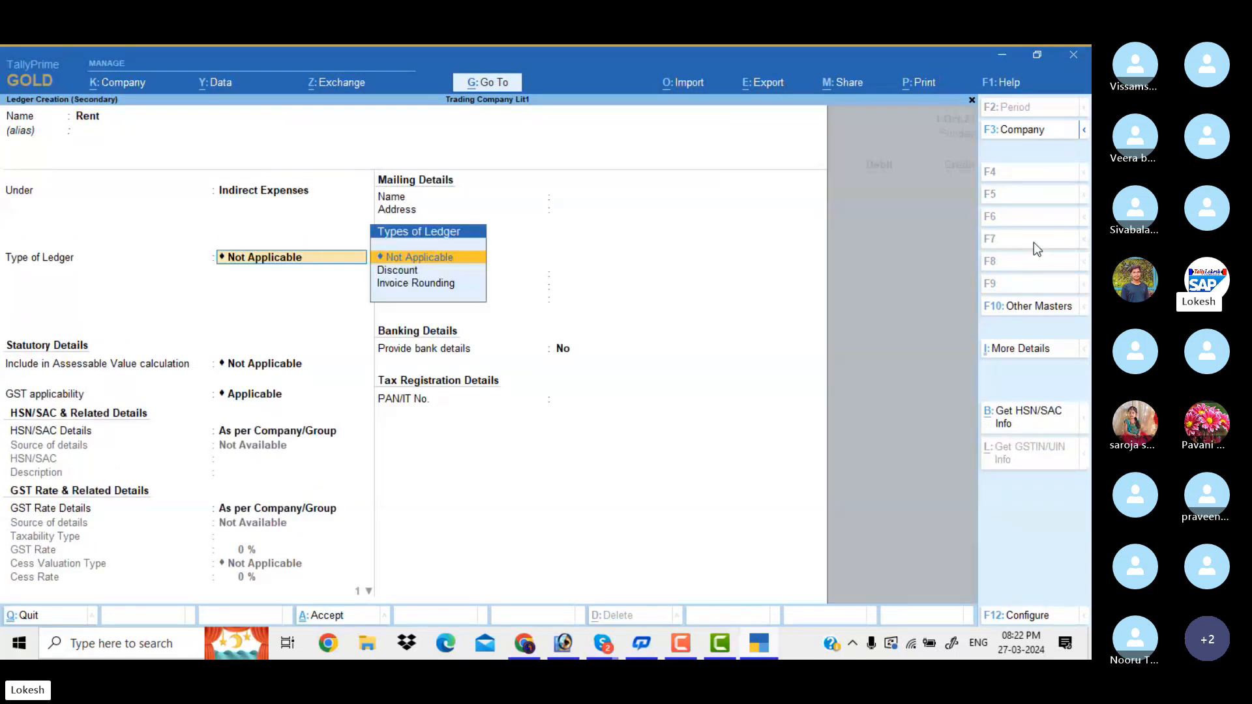
key("ctrl+a")
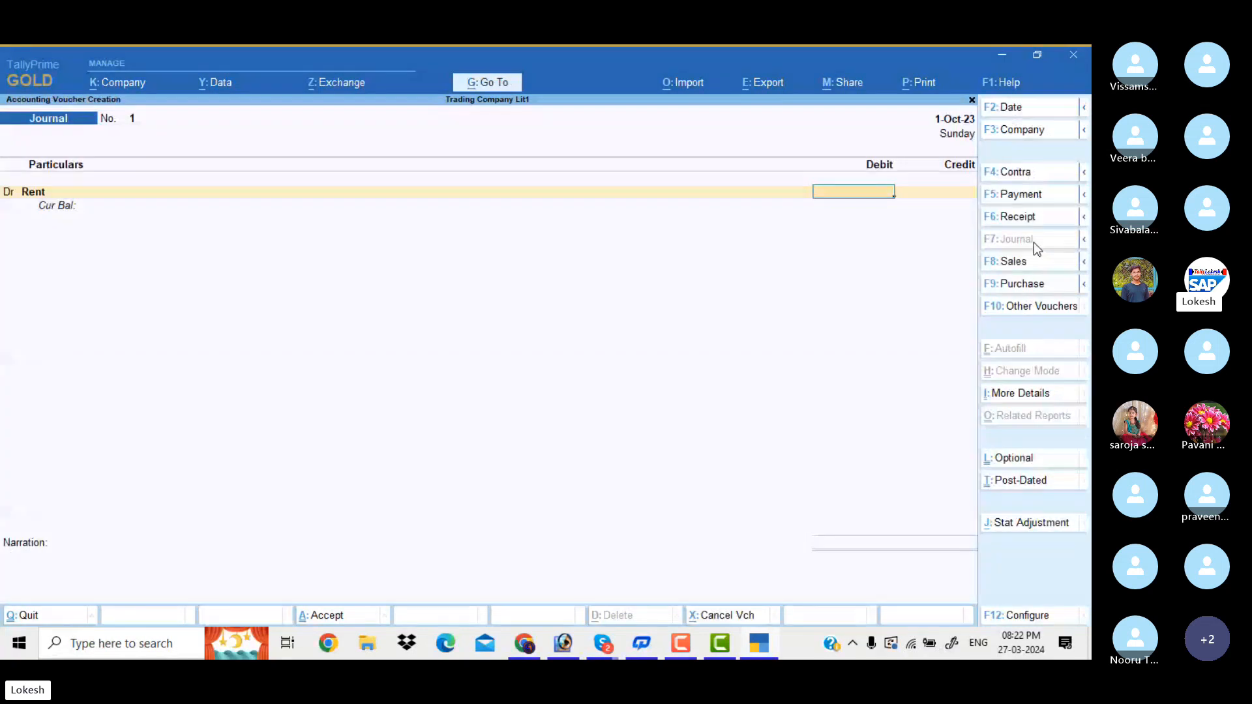
type("3500")
key("Return")
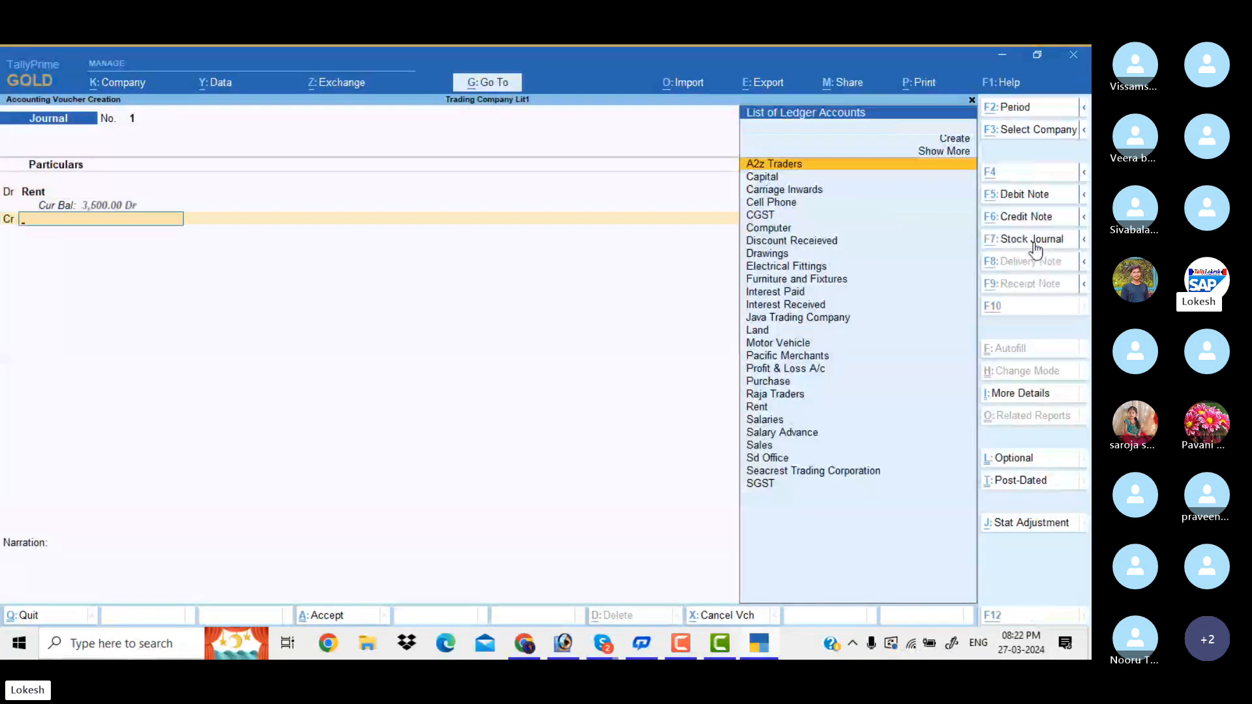
Create a Rent Payable ledger under Provisions as the journal's credit account and save the rent voucher
key("alt+c")
type("Rent")
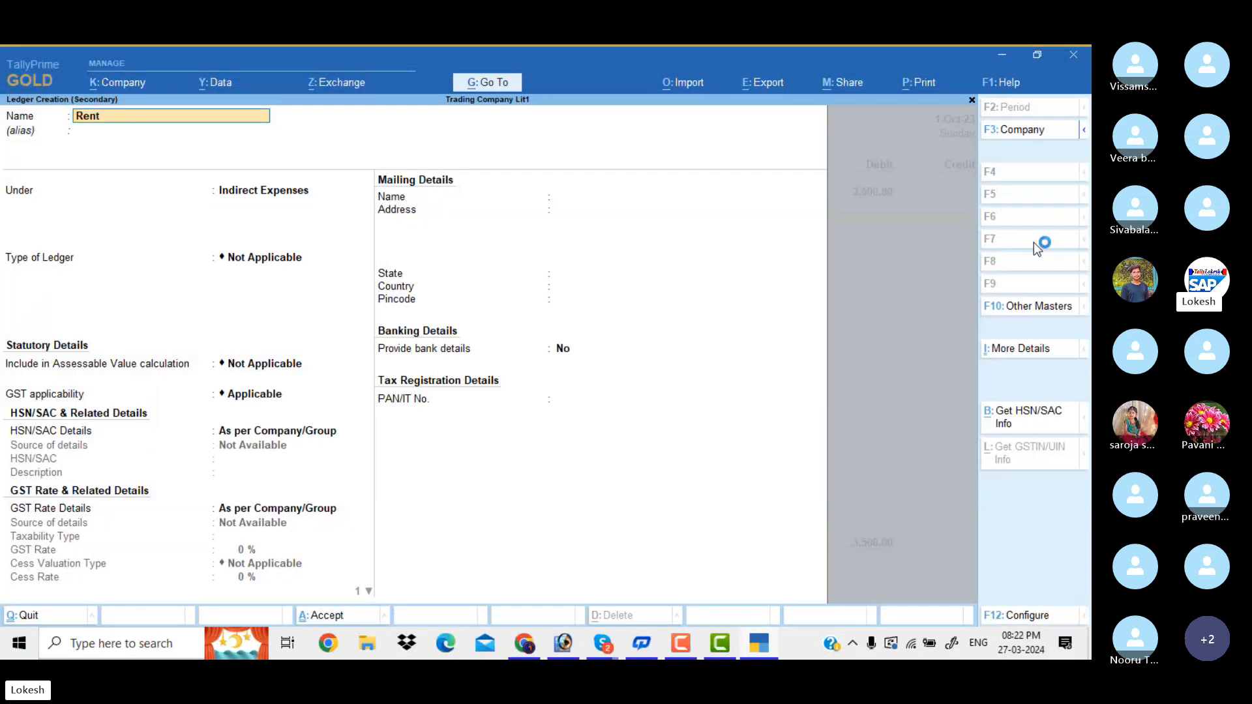
type(" Payable")
key("Return")
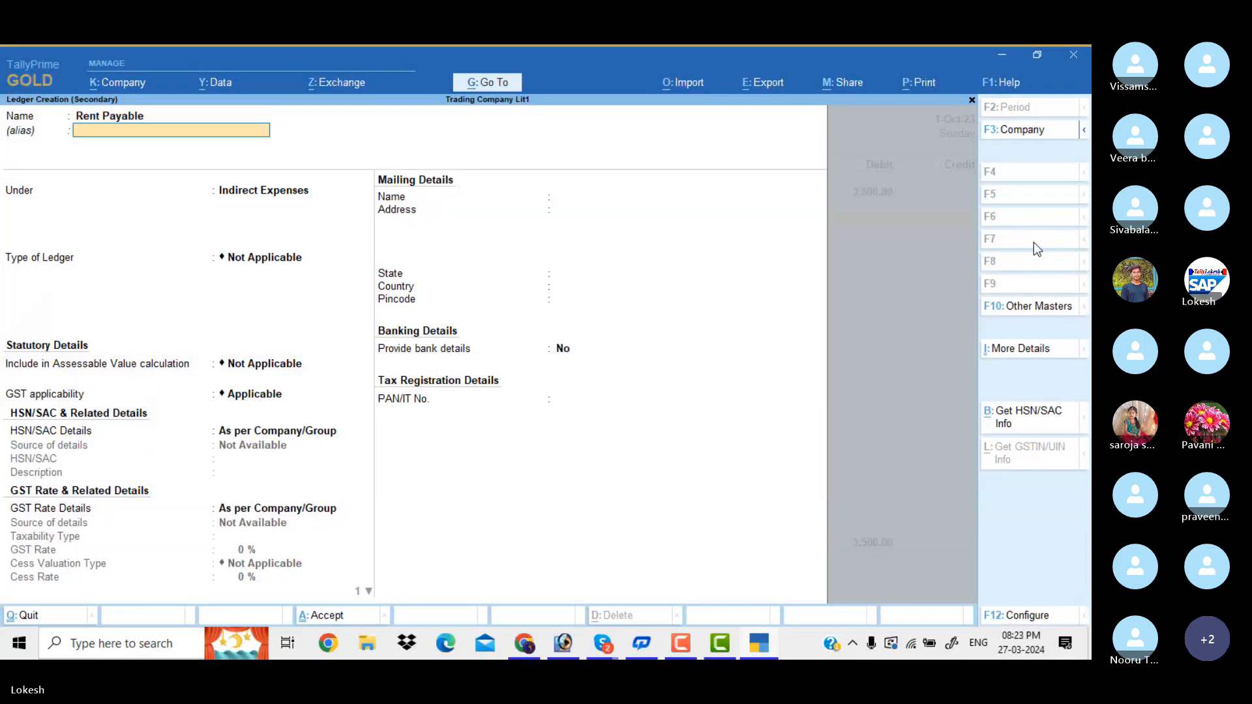
key("Return")
type("Pr")
key("Return")
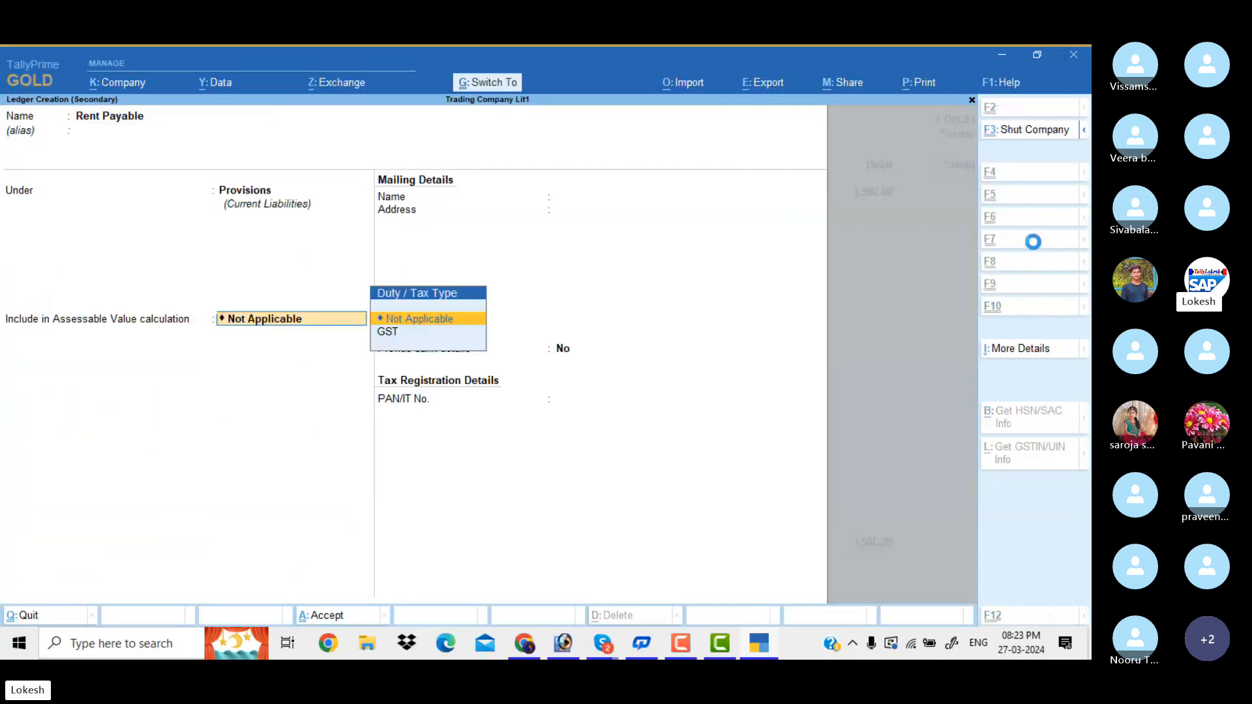
key("ctrl+a")
key("ctrl+a")
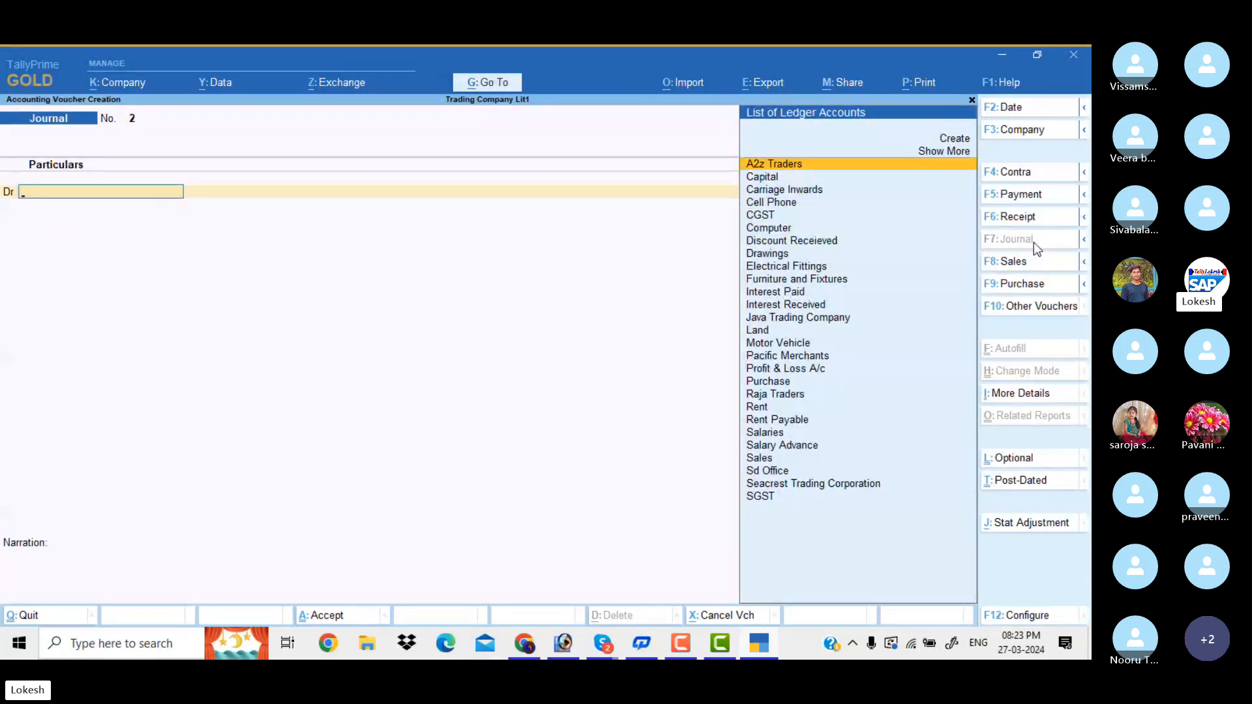
Debit 11,500 to the Salaries ledger in the new journal voucher
type("sal")
key("Return")
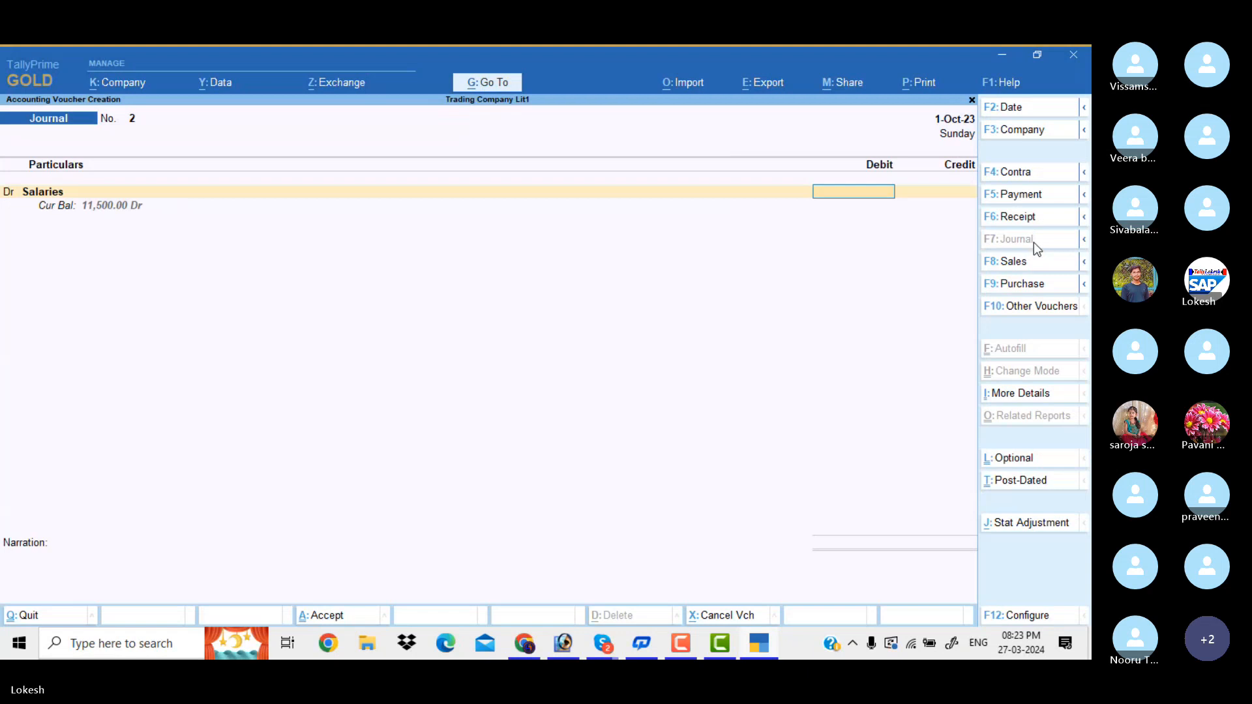
type("11500")
key("Return")
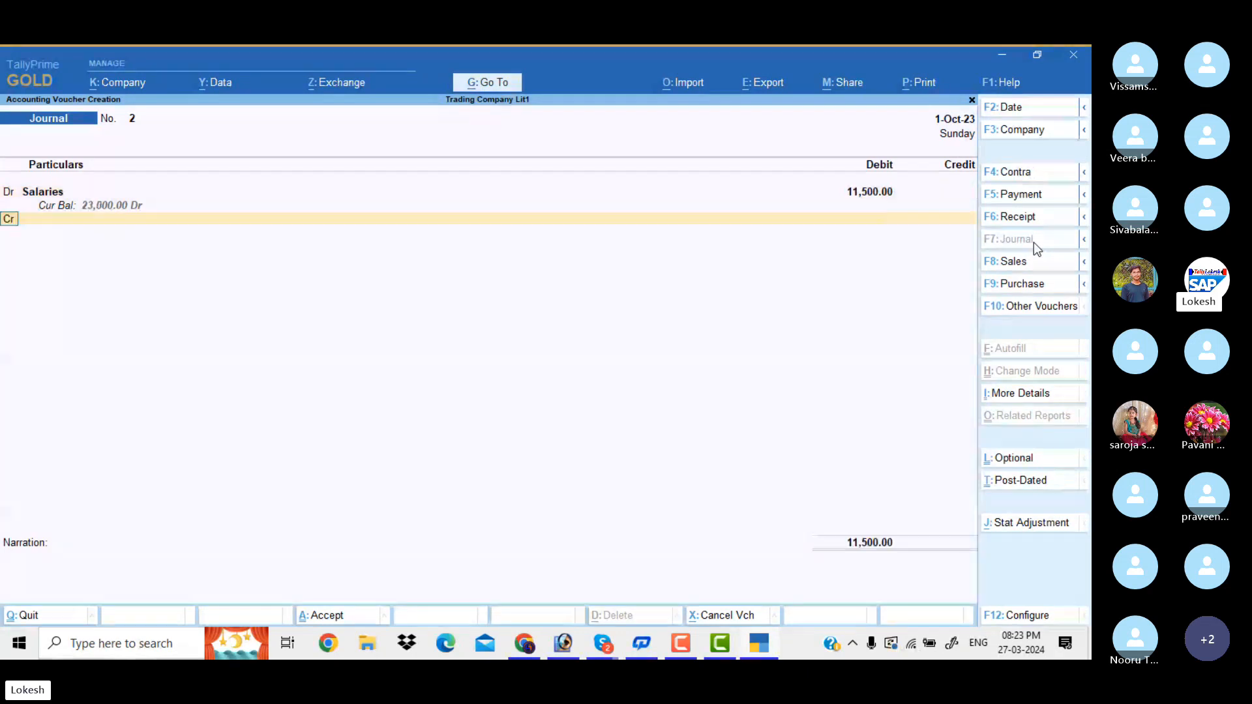
key("Return")
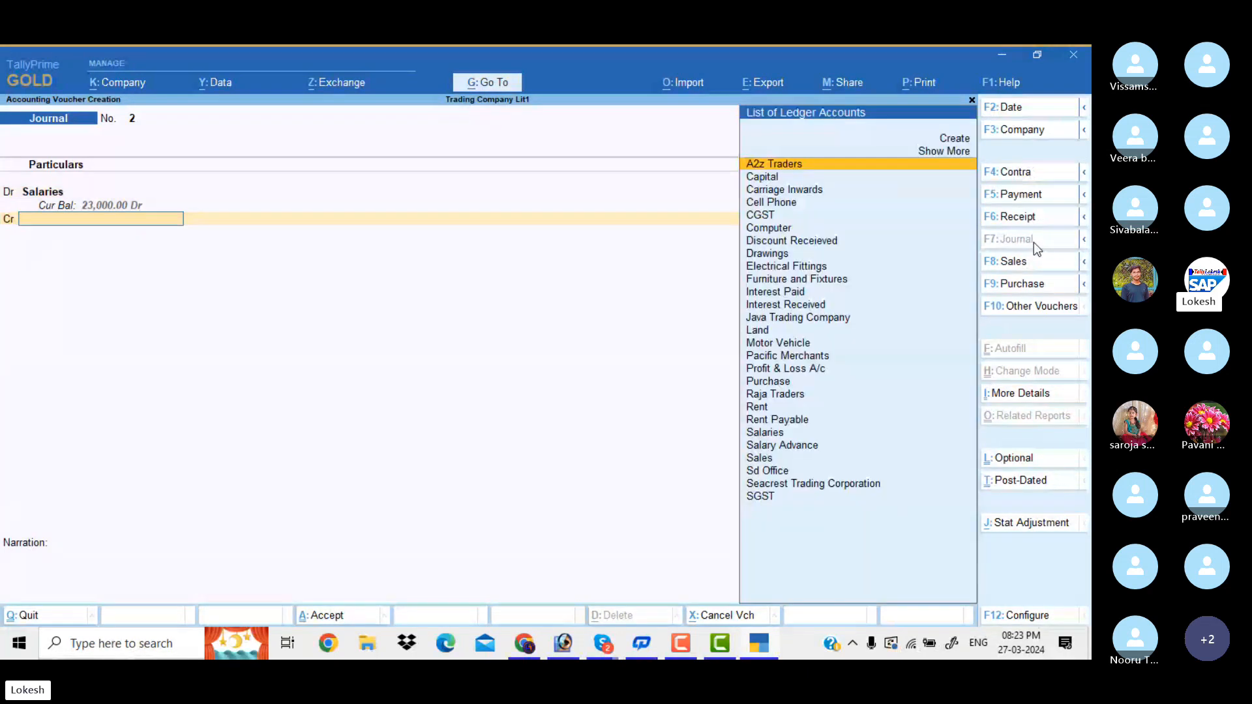
Create a Salary Payable ledger under Provisions as the credit account and save the salaries journal
key("alt+c")
type("Salary Pa")
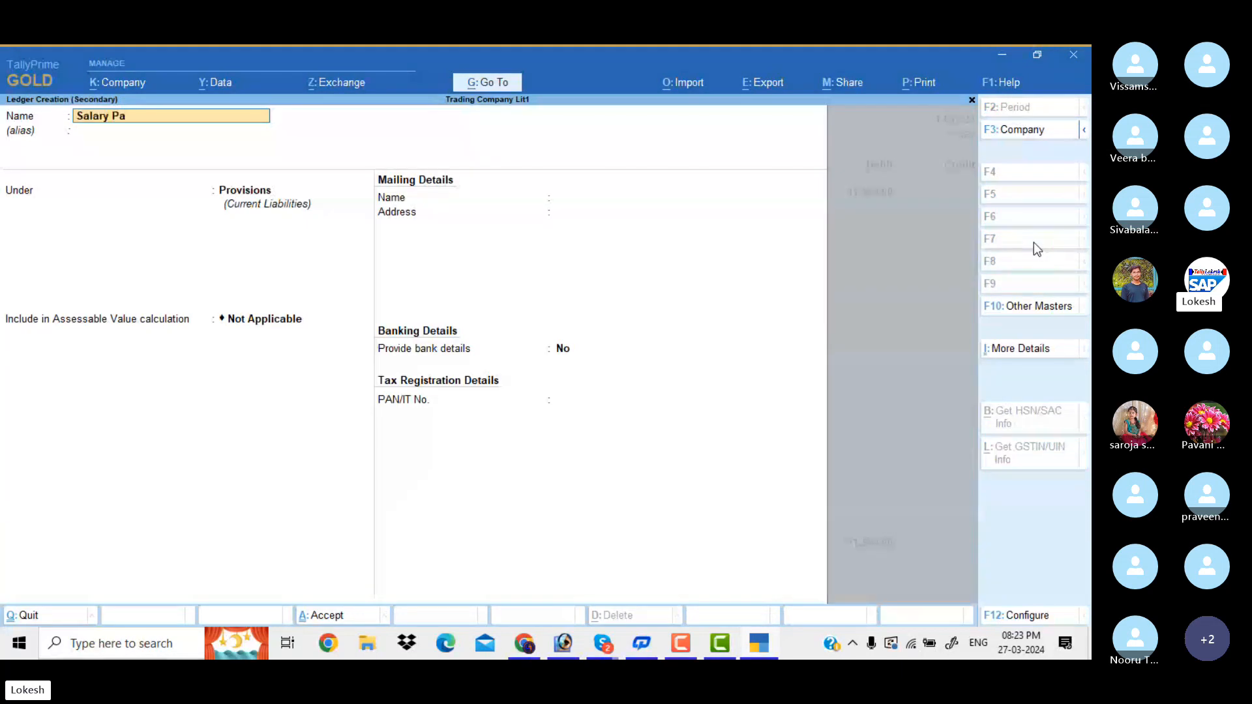
type("yable")
key("Return")
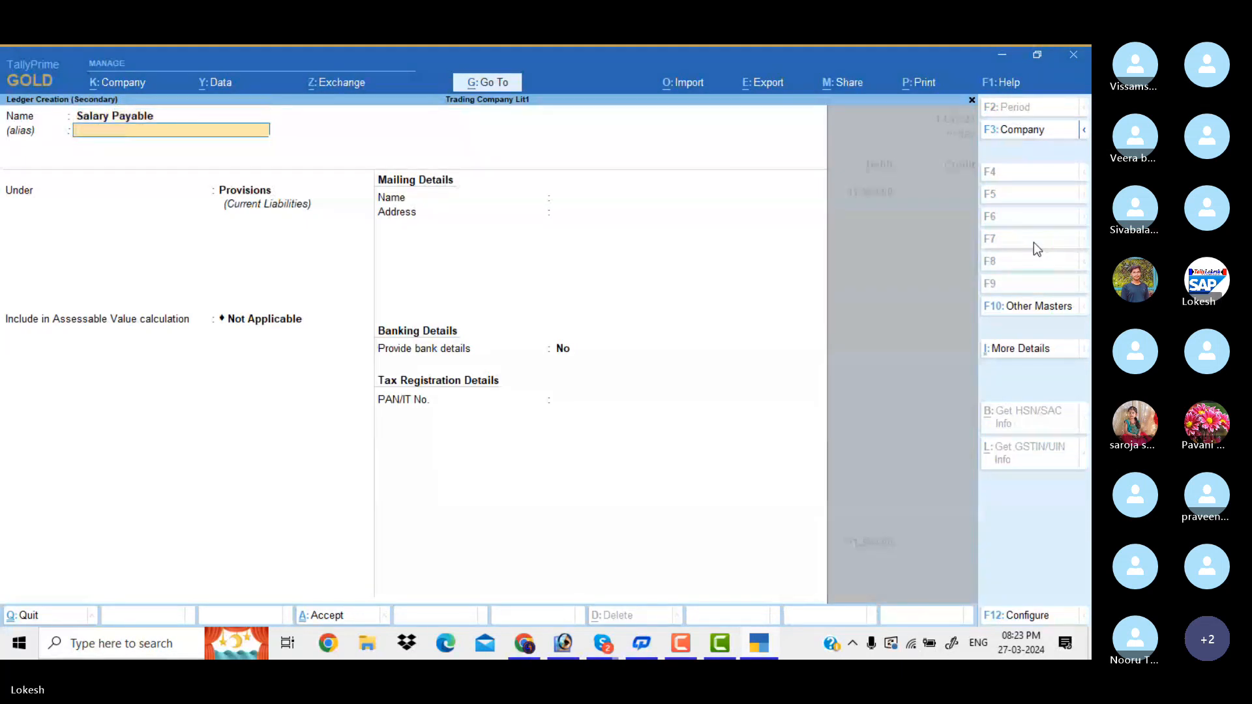
key("Return")
key("Return")
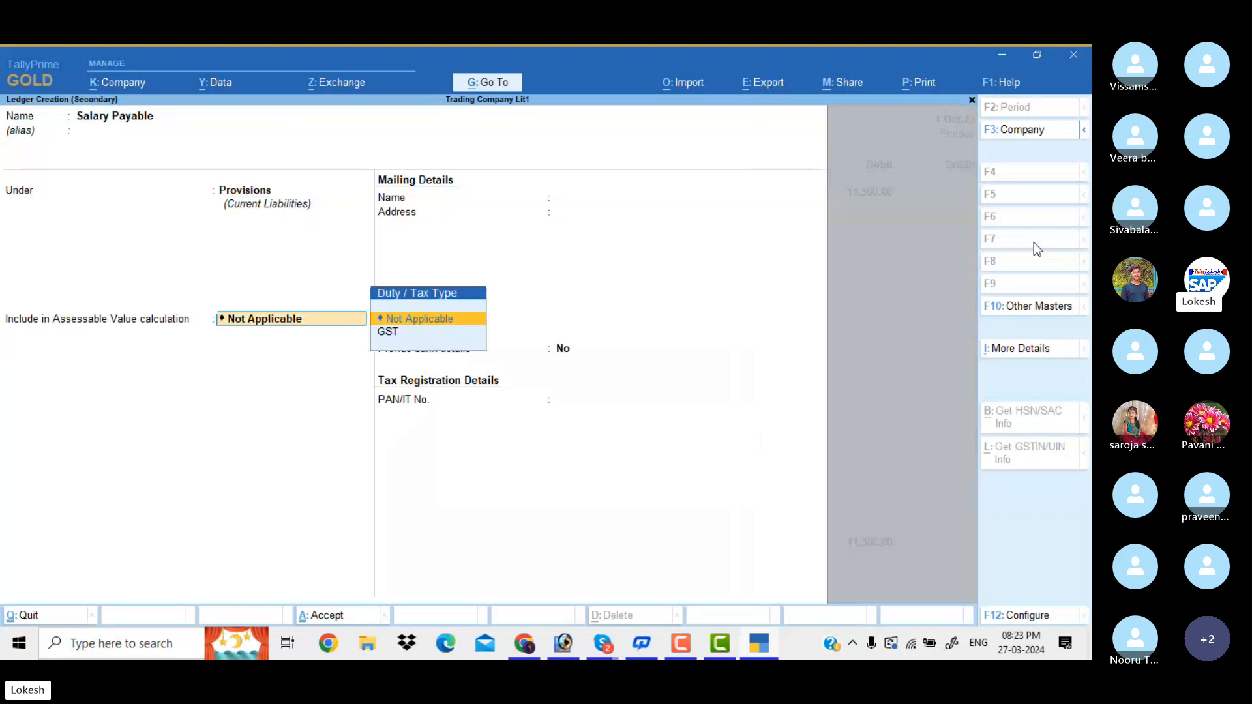
key("ctrl+a")
key("ctrl+a")
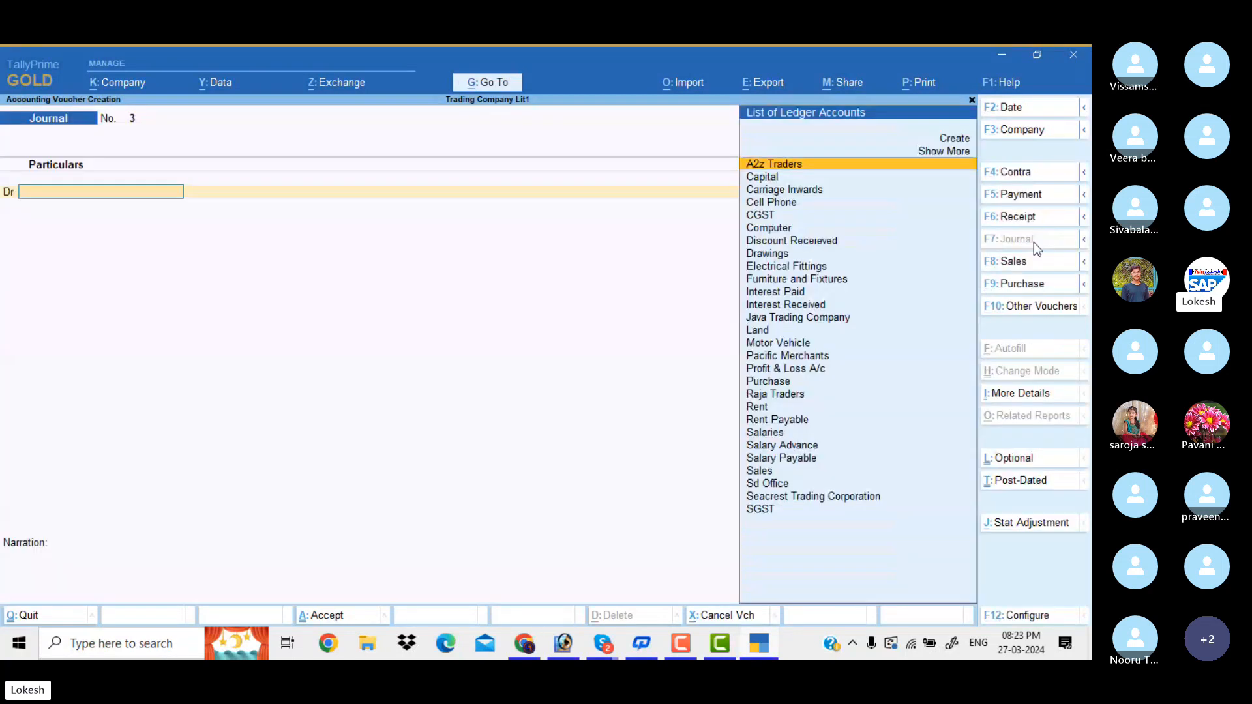
Debit 500 in the new journal voucher to an Electricity Exp ledger created under Indirect Expenses
type("El")
key("alt+c")
type("Elec")
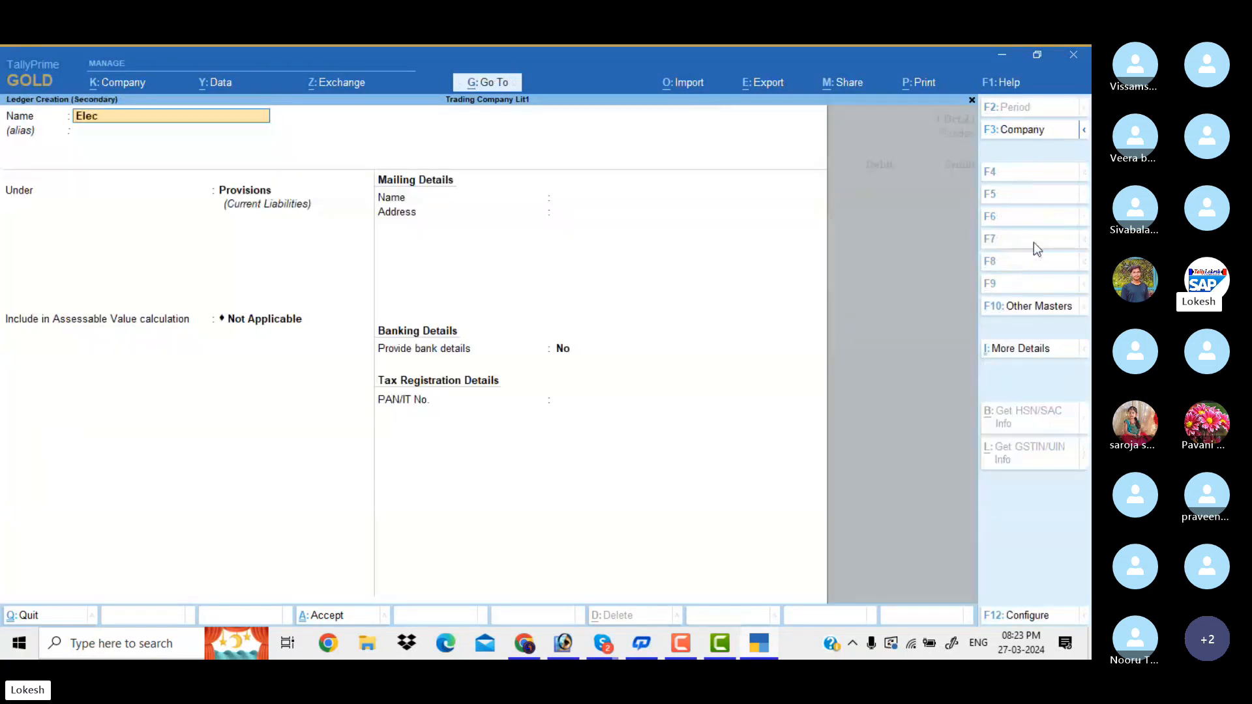
type("tricity Exp")
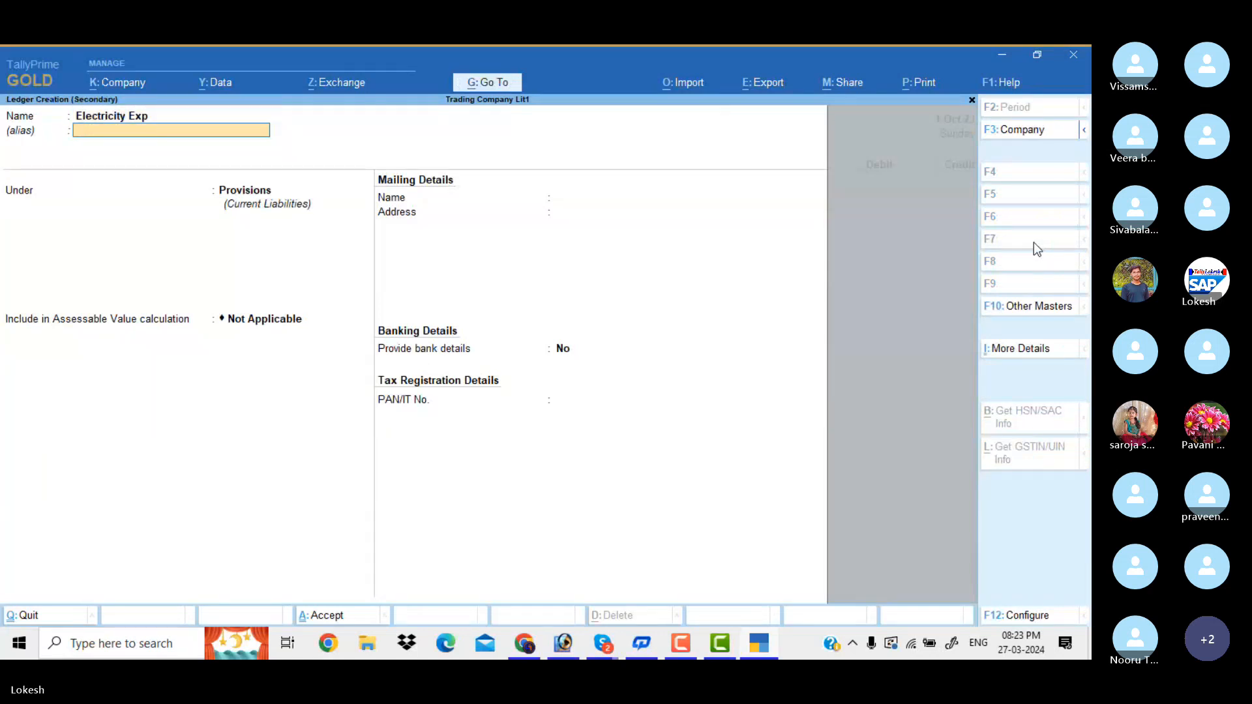
key("Return")
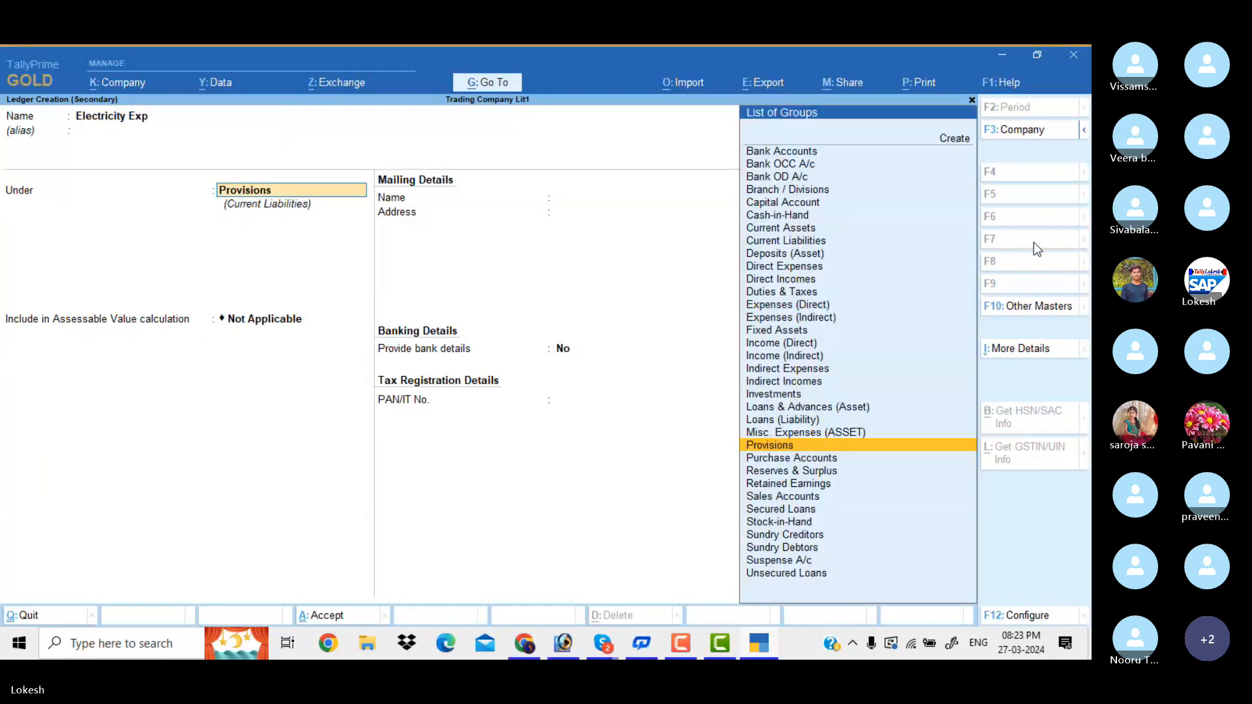
type("Ind")
key("Return")
key("Return")
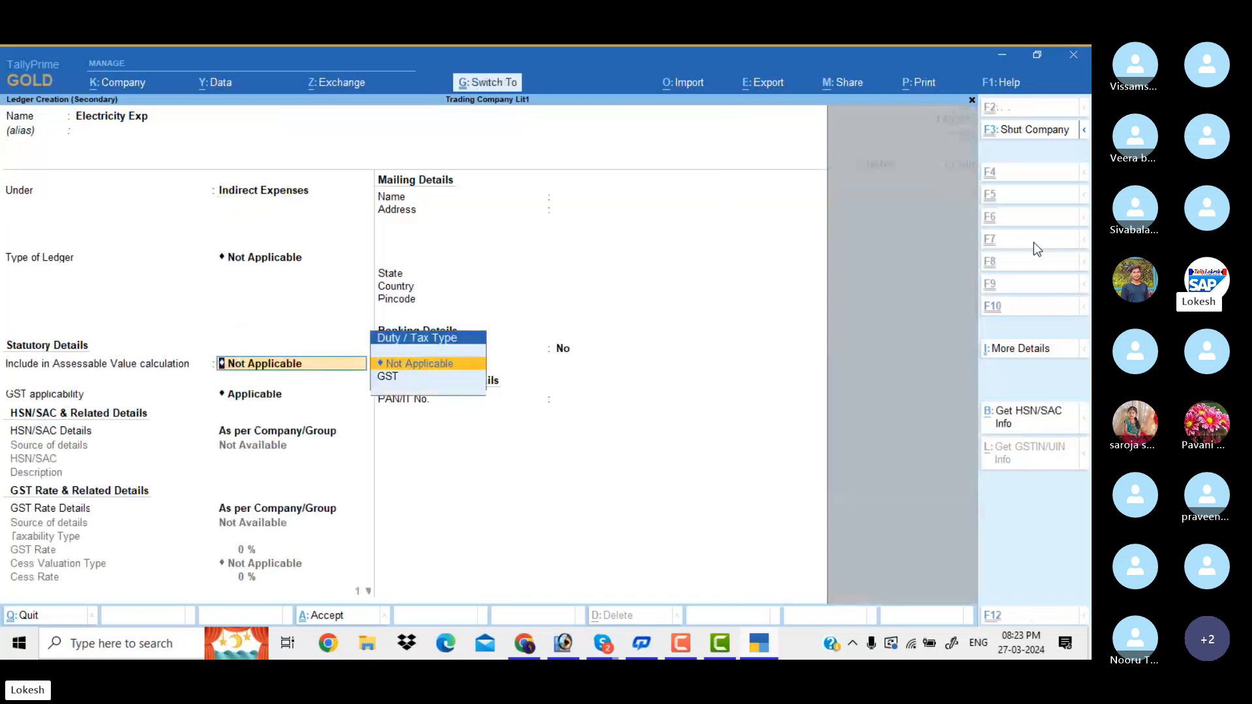
key("ctrl+a")
type("50")
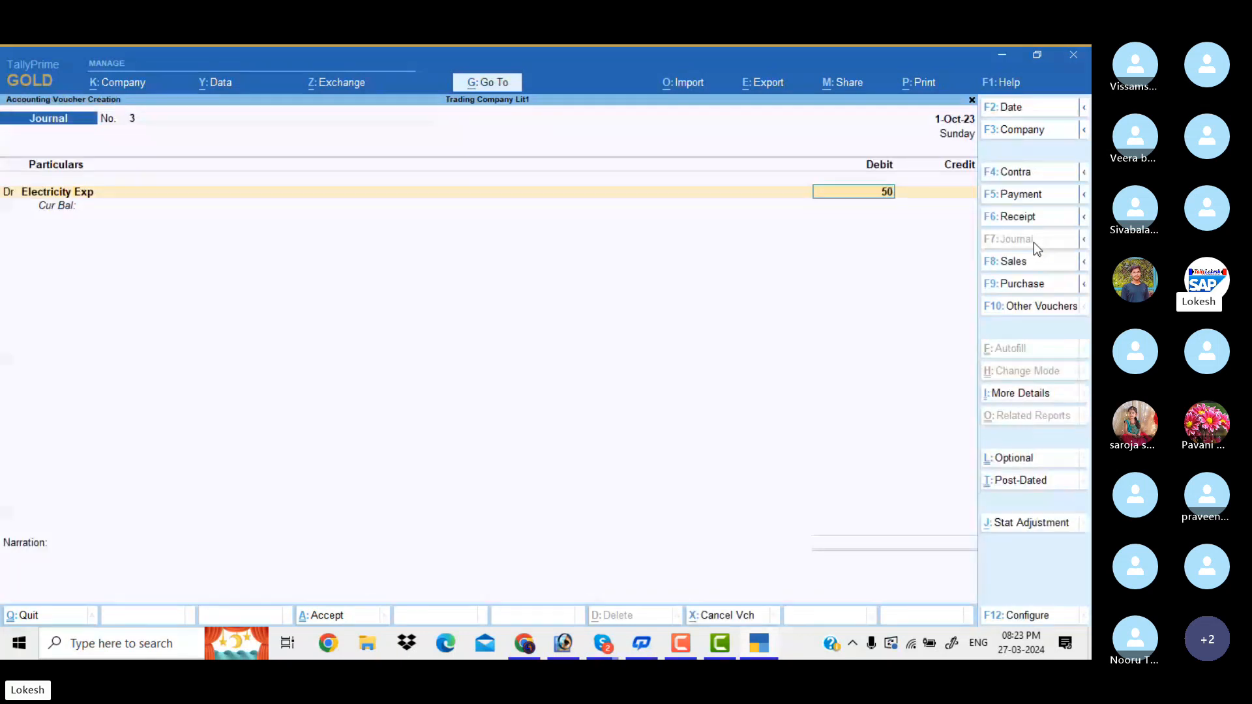
type("0")
key("Return")
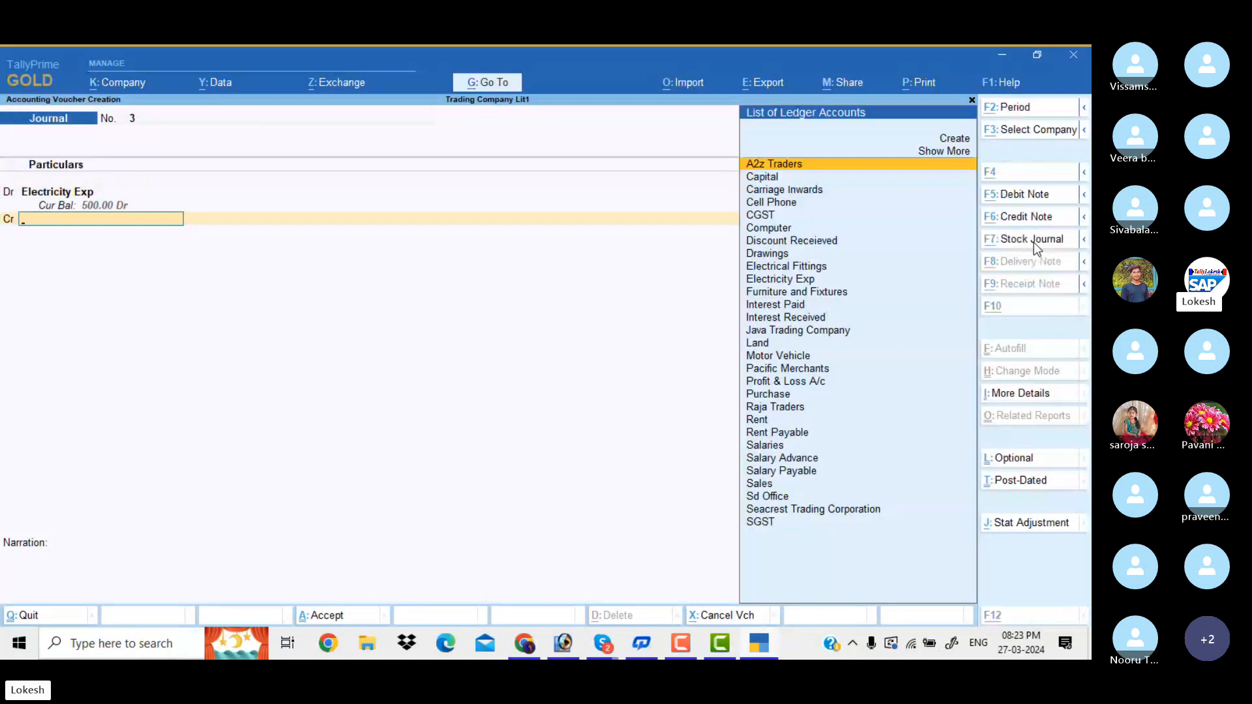
Create an Electricity Exp Payable ledger under Provisions as the credit account and save the electricity journal
key("alt+c")
type("Electrici")
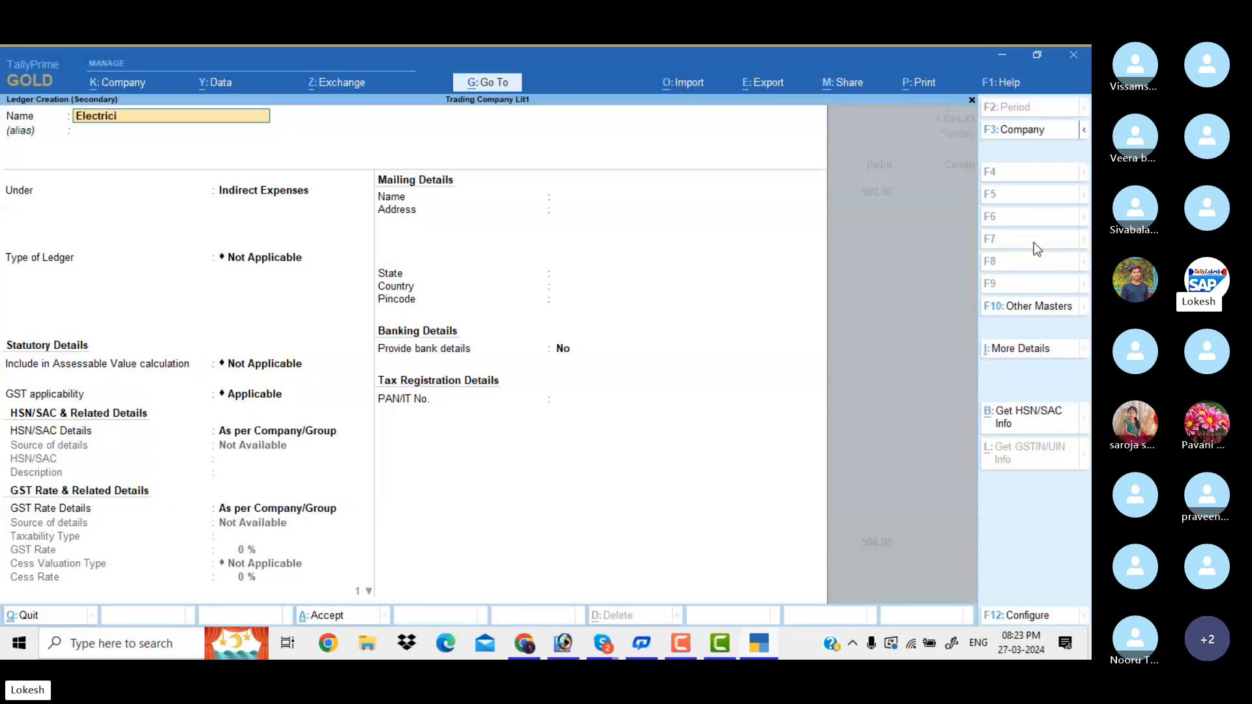
type("ty exp Payable")
key("Return")
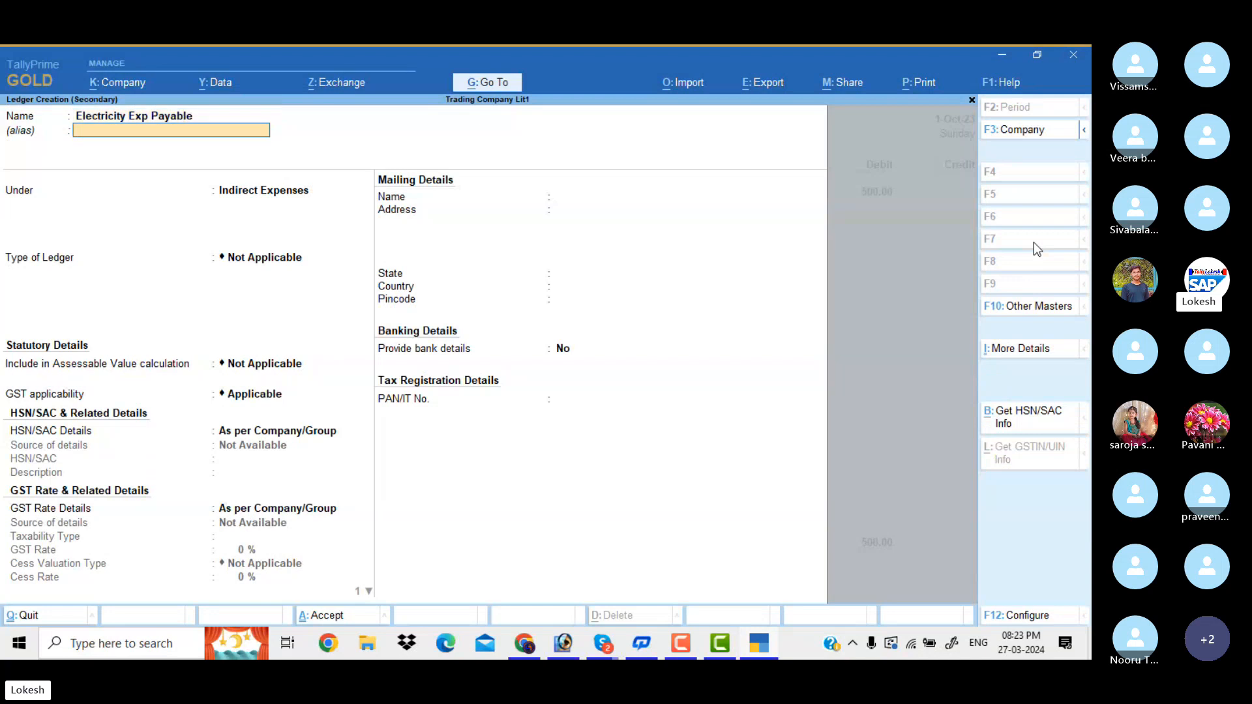
key("Return")
type("pr")
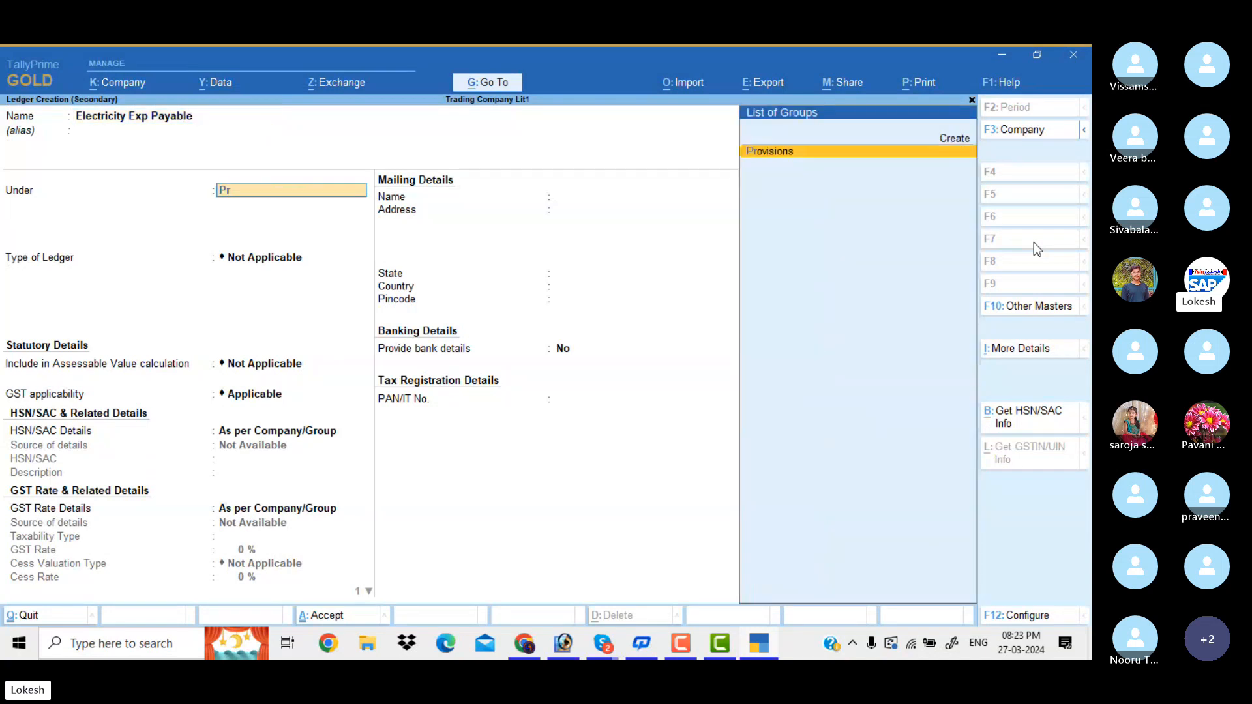
key("Return")
key("ctrl+a")
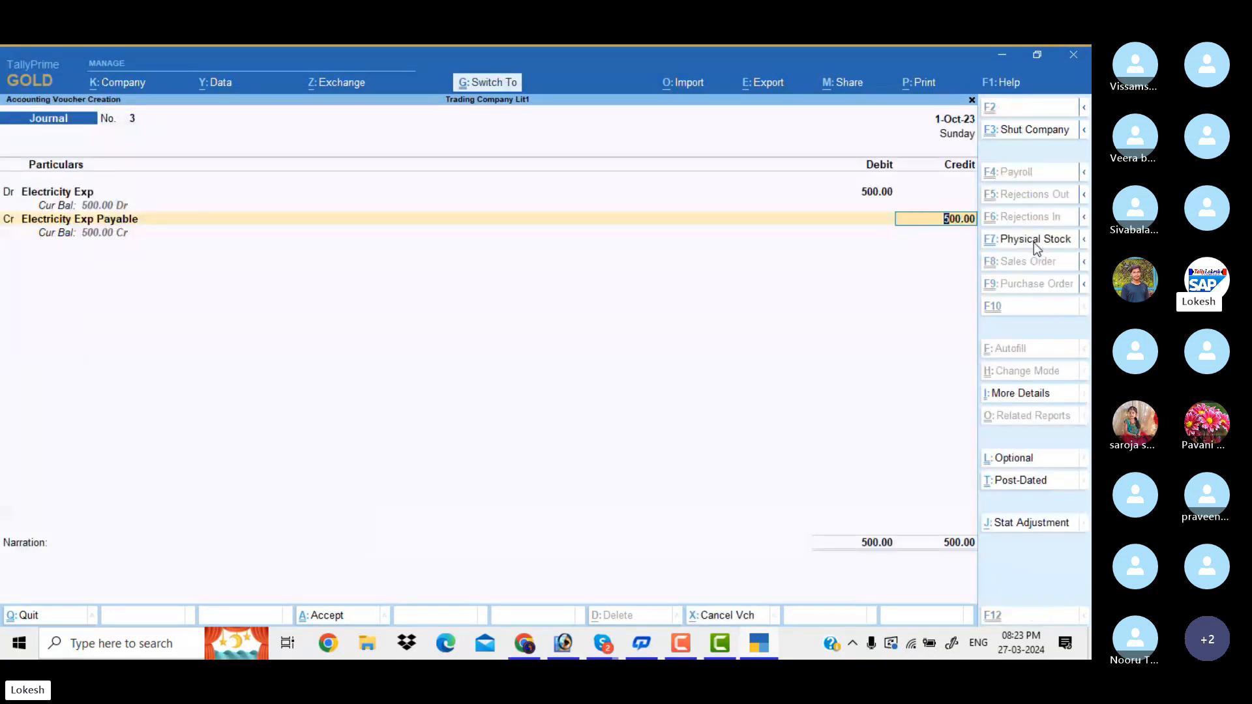
key("ctrl+a")
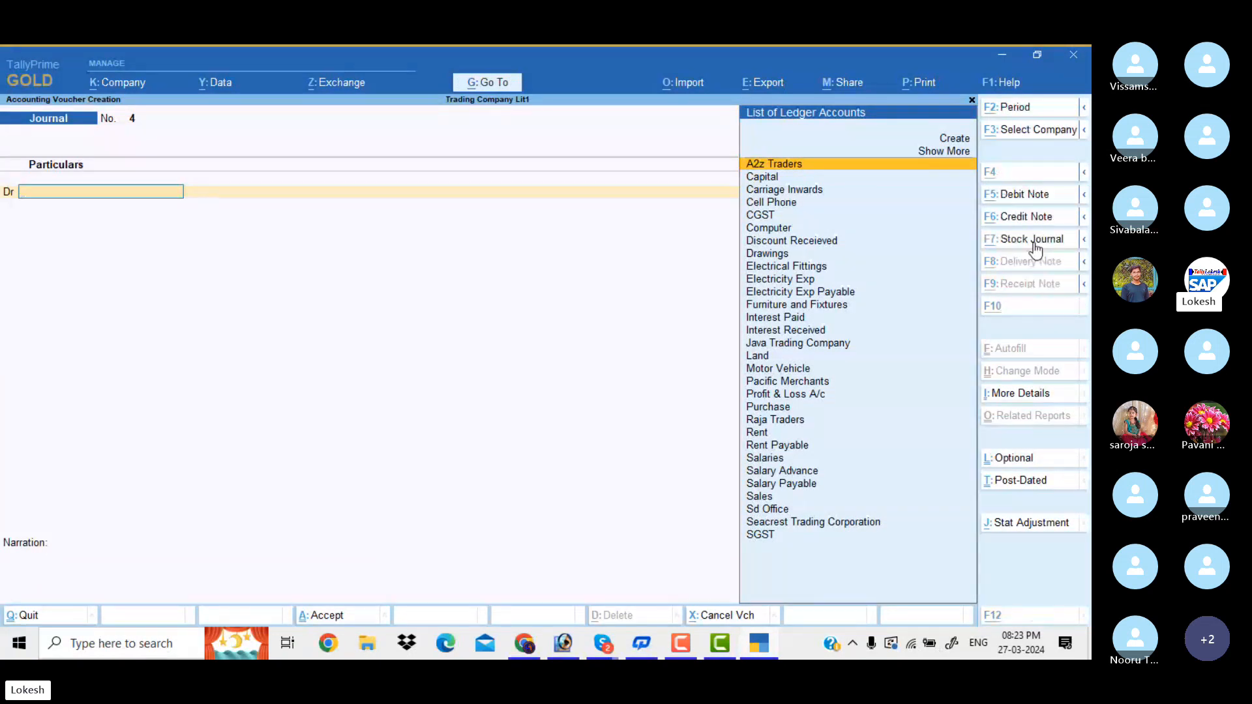
Debit 37,300 in the new journal voucher to a Depreciation ledger created under Indirect Expenses
key("alt+c")
type("Depreciation")
key("Return")
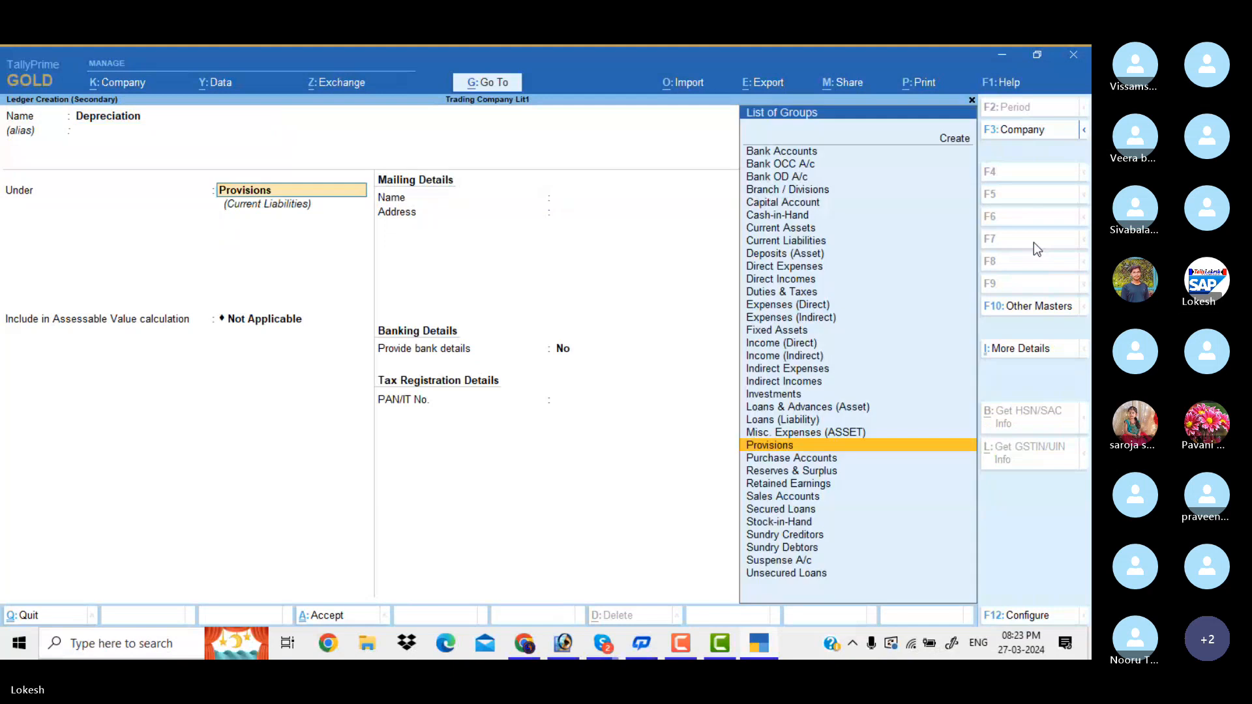
type("Ind")
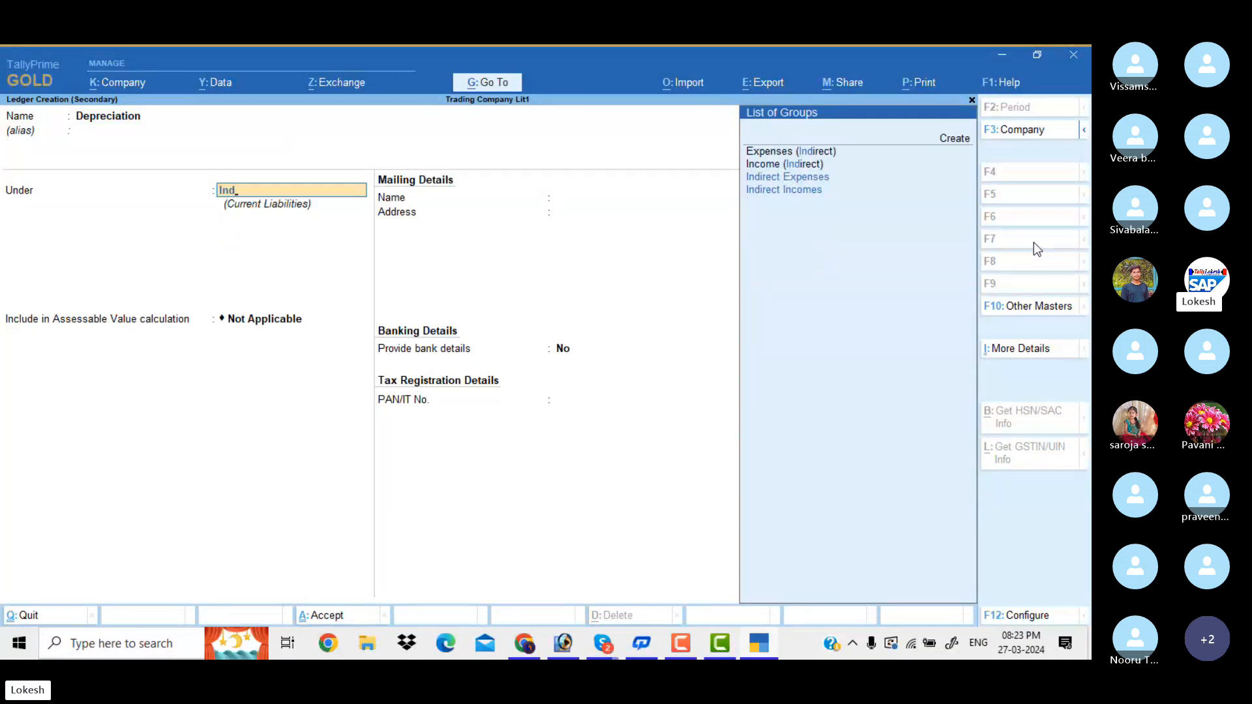
key("Return")
key("ctrl+a")
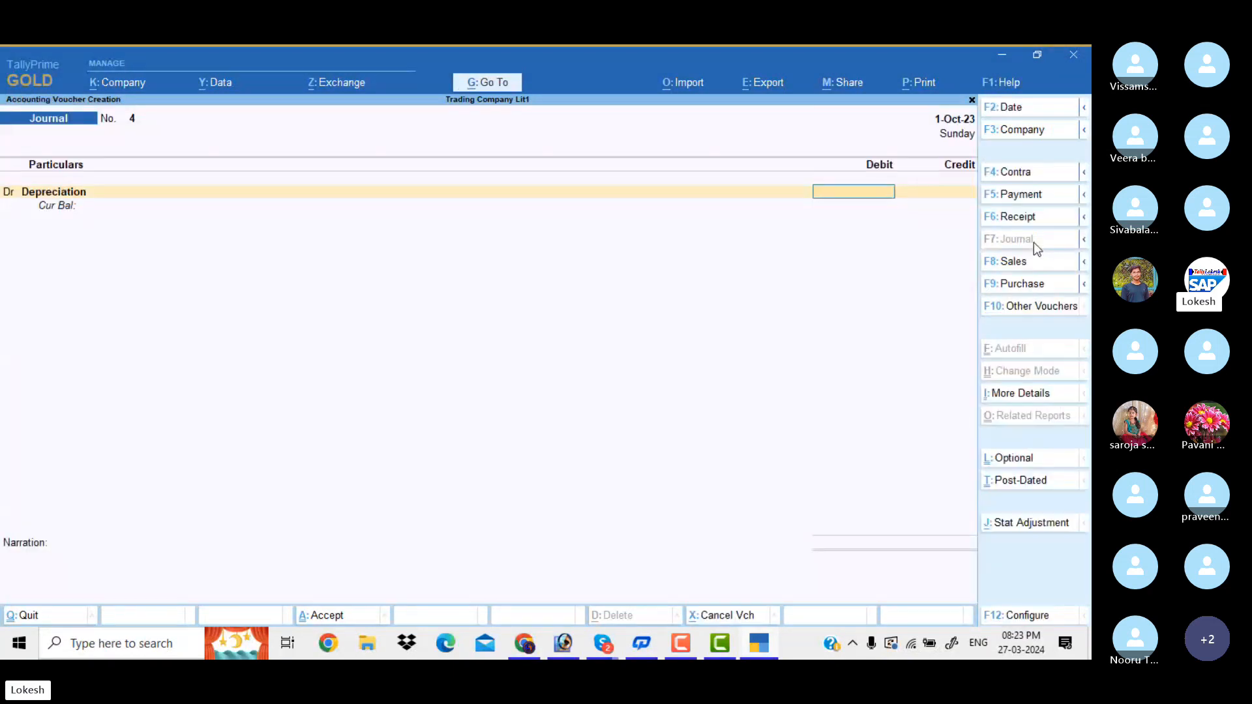
type("37300")
key("Return")
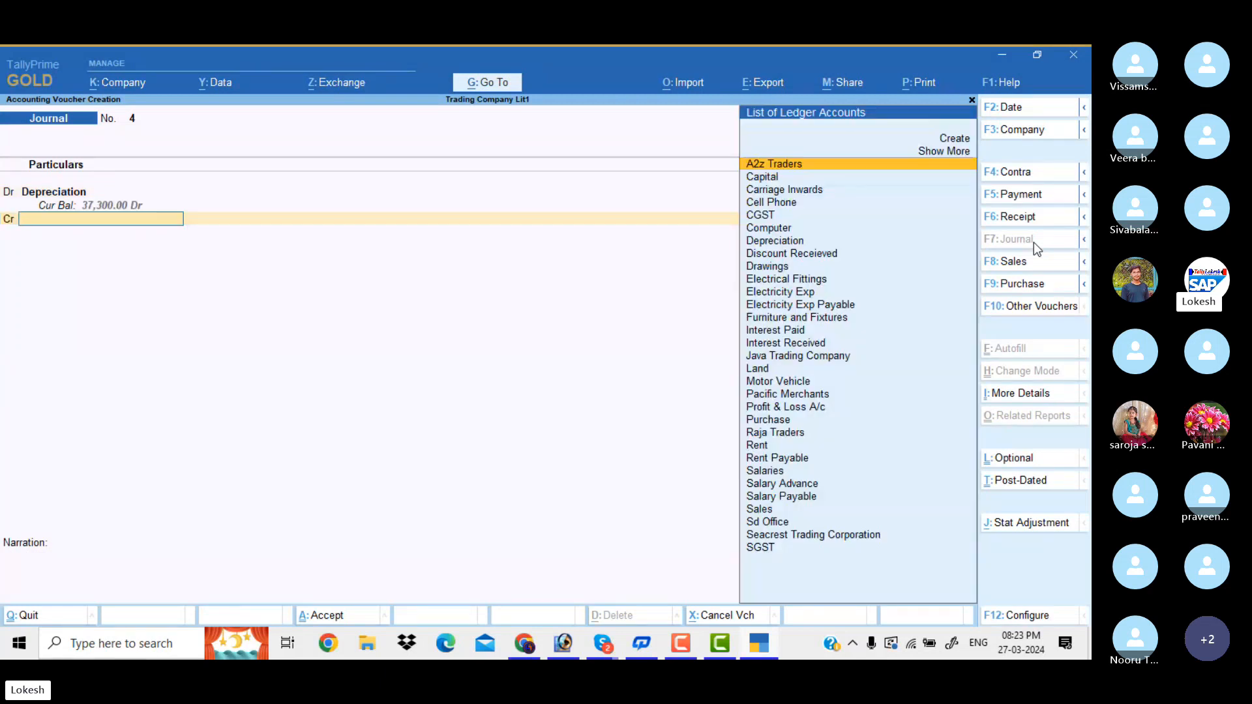
Credit 1,800 to Cell Phone and 15,000 to Computer in the depreciation journal
type("cel")
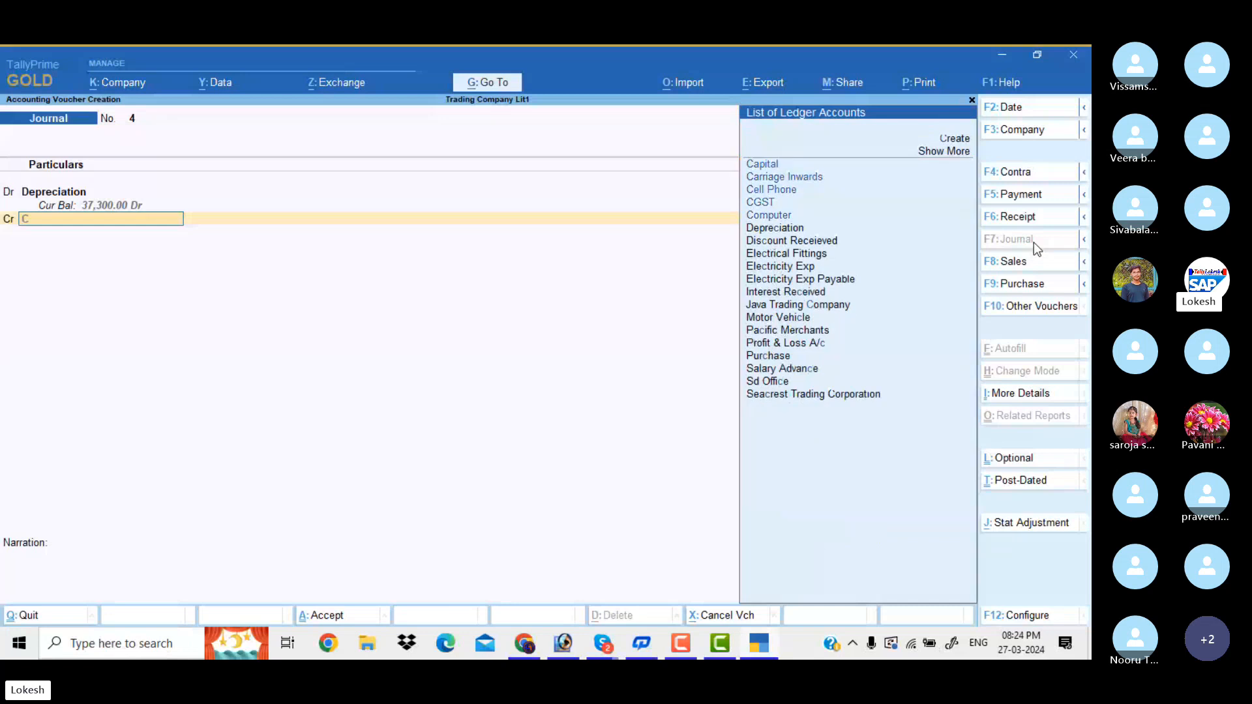
key("Return")
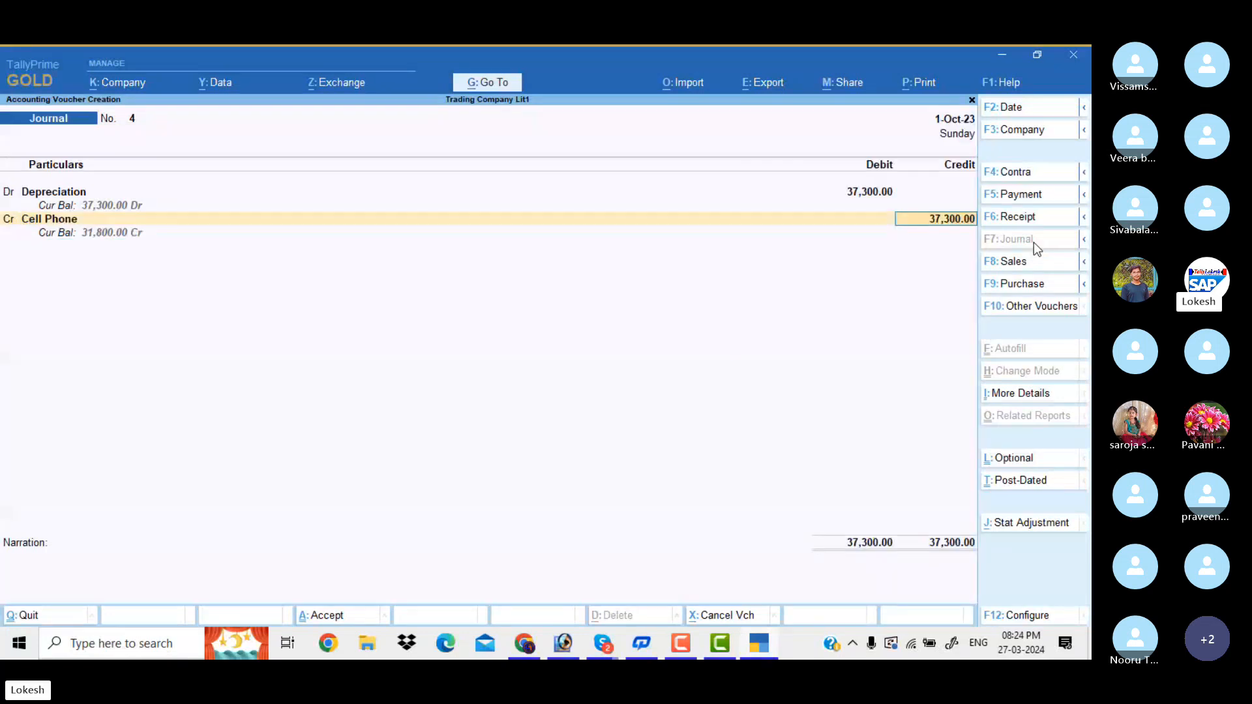
type("1800")
key("Return")
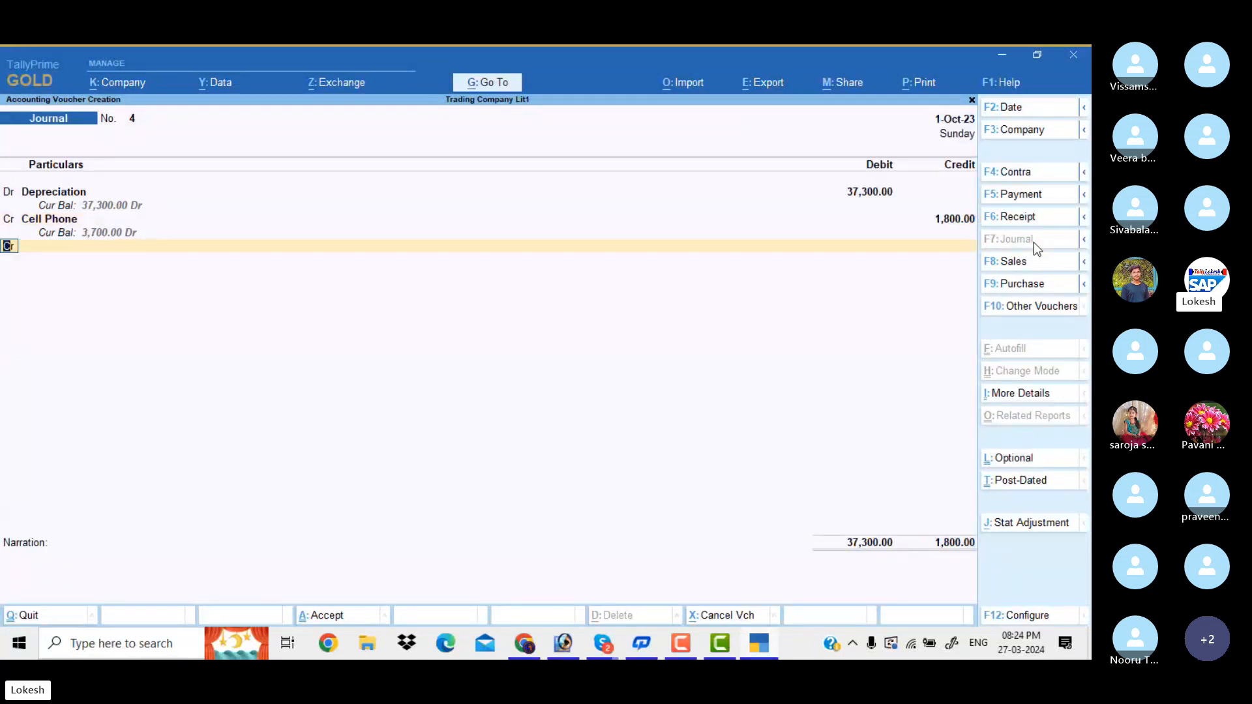
type("com")
key("Return")
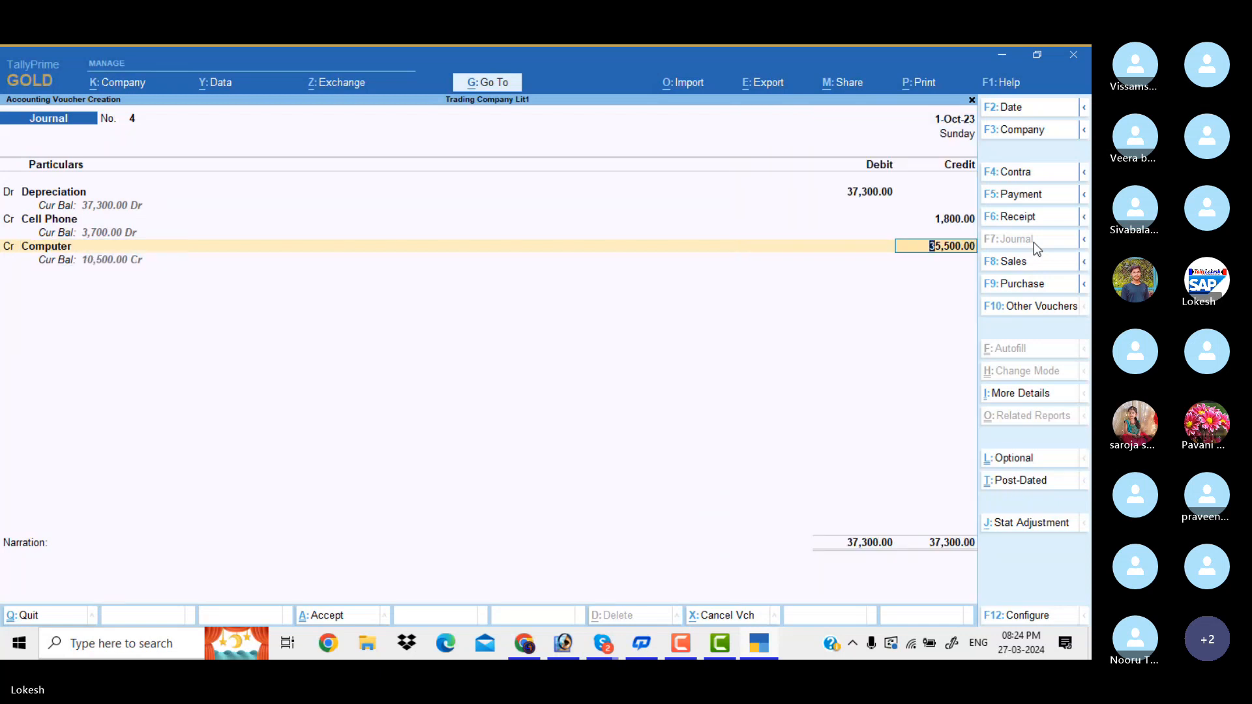
type("15000")
key("Return")
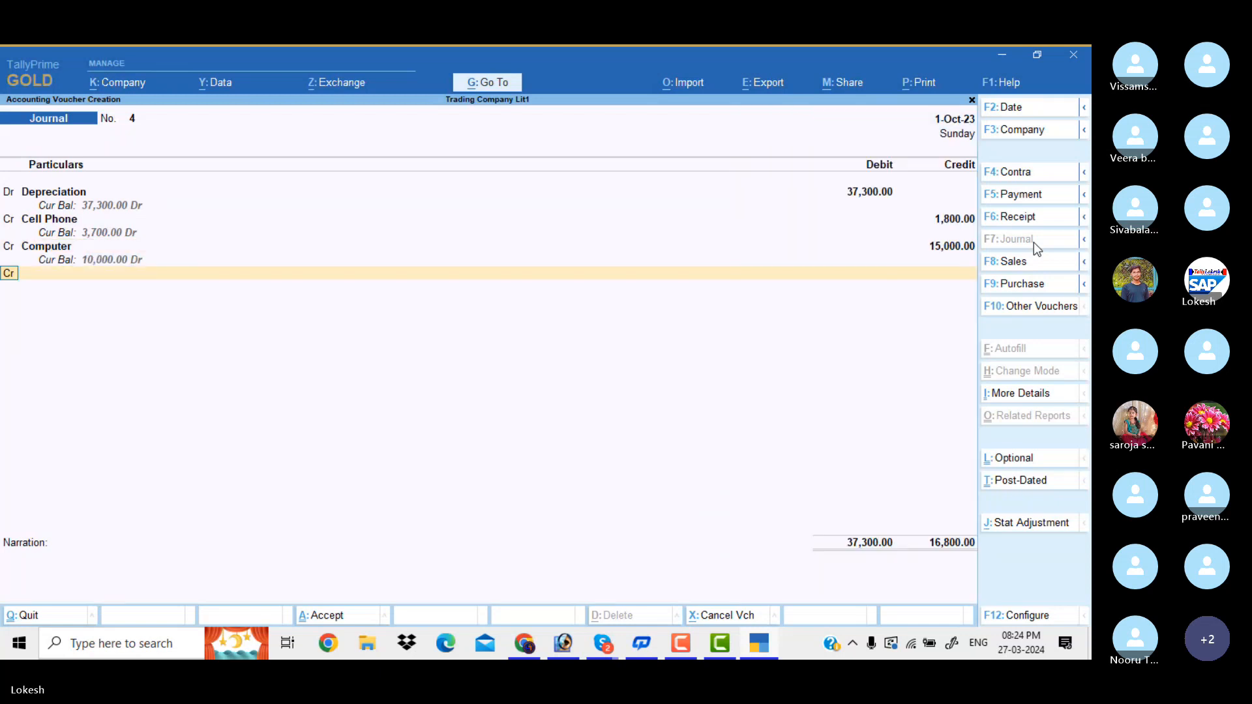
Credit 500 to Electrical Fittings and 15,000 to Furniture and Fixtures in the depreciation journal
key("Return")
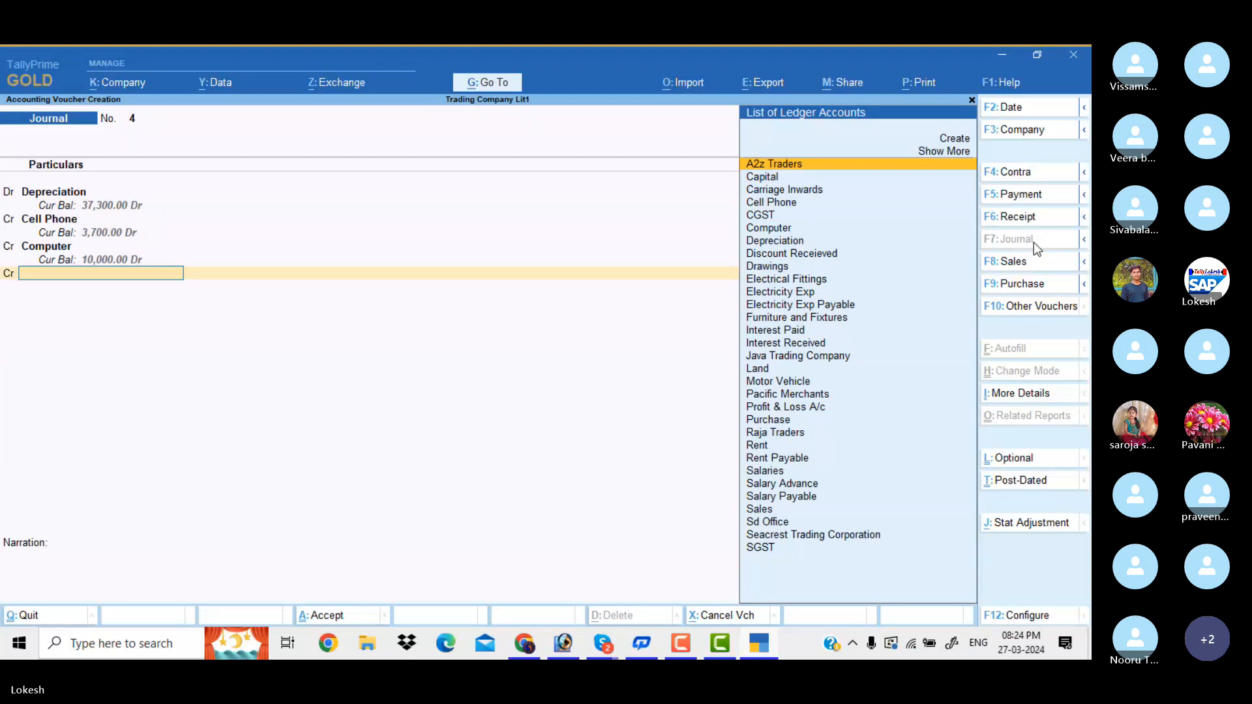
type("El")
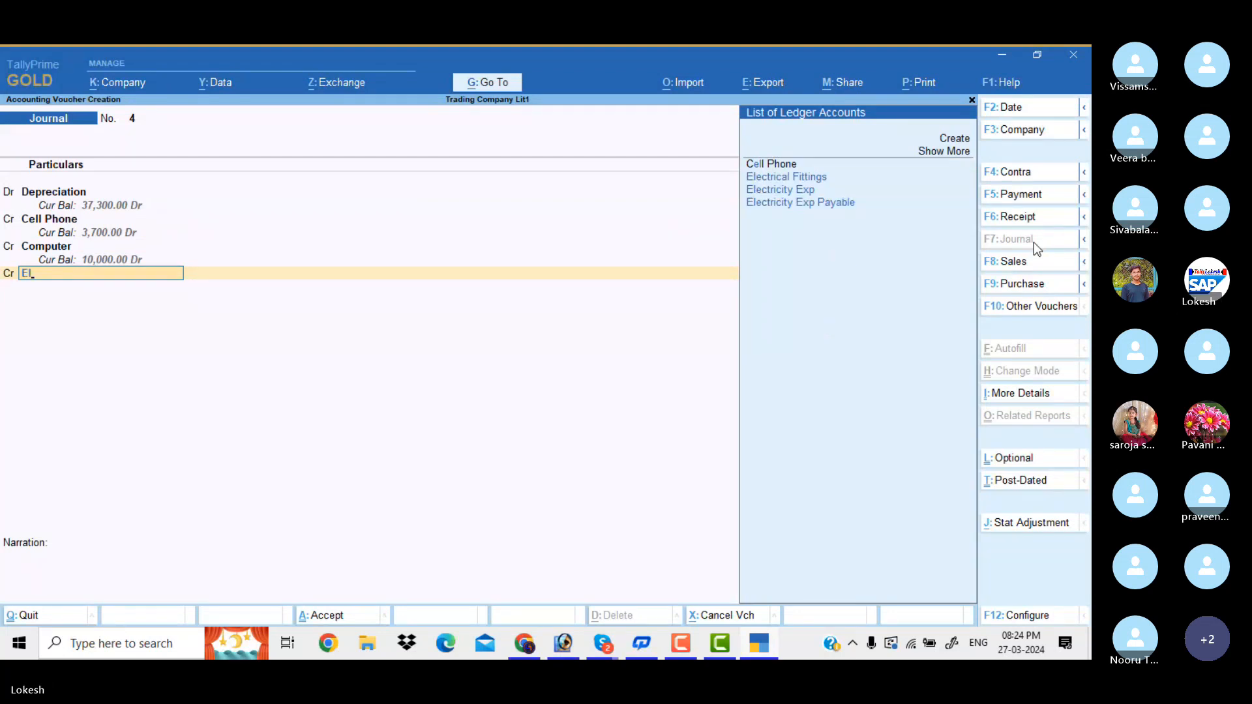
key("Down")
key("Return")
type("50")
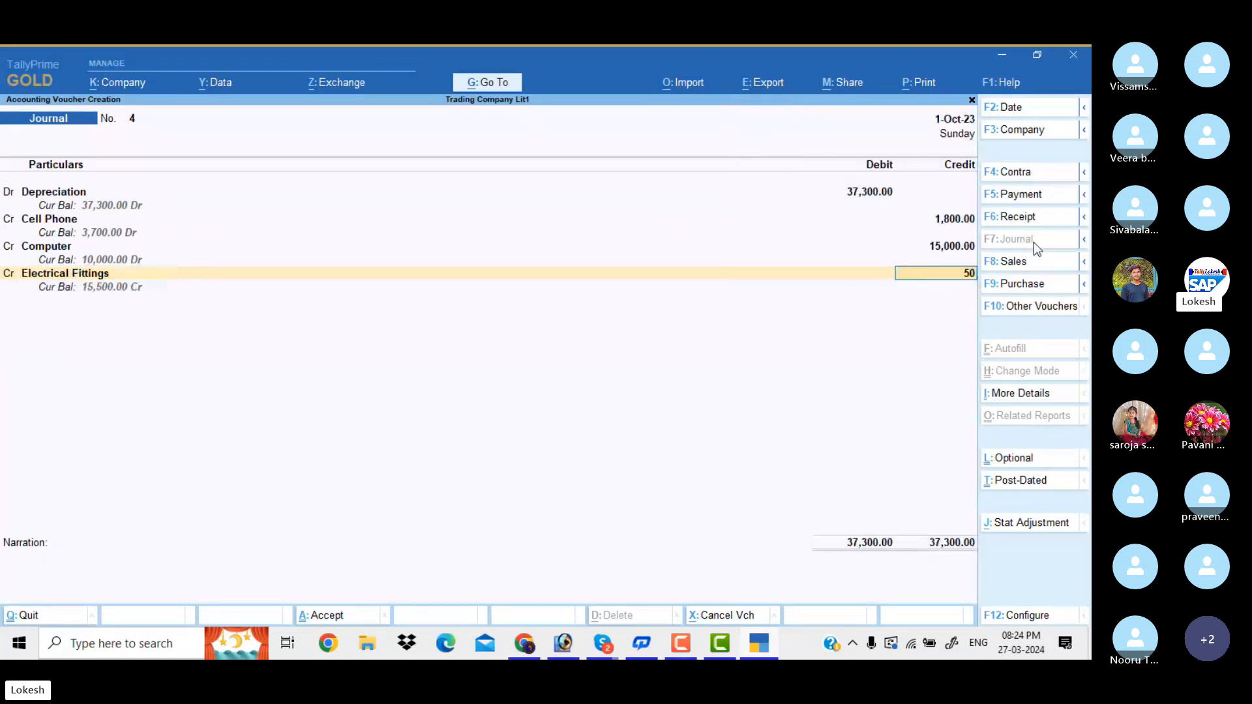
type("0")
key("Return")
key("Return")
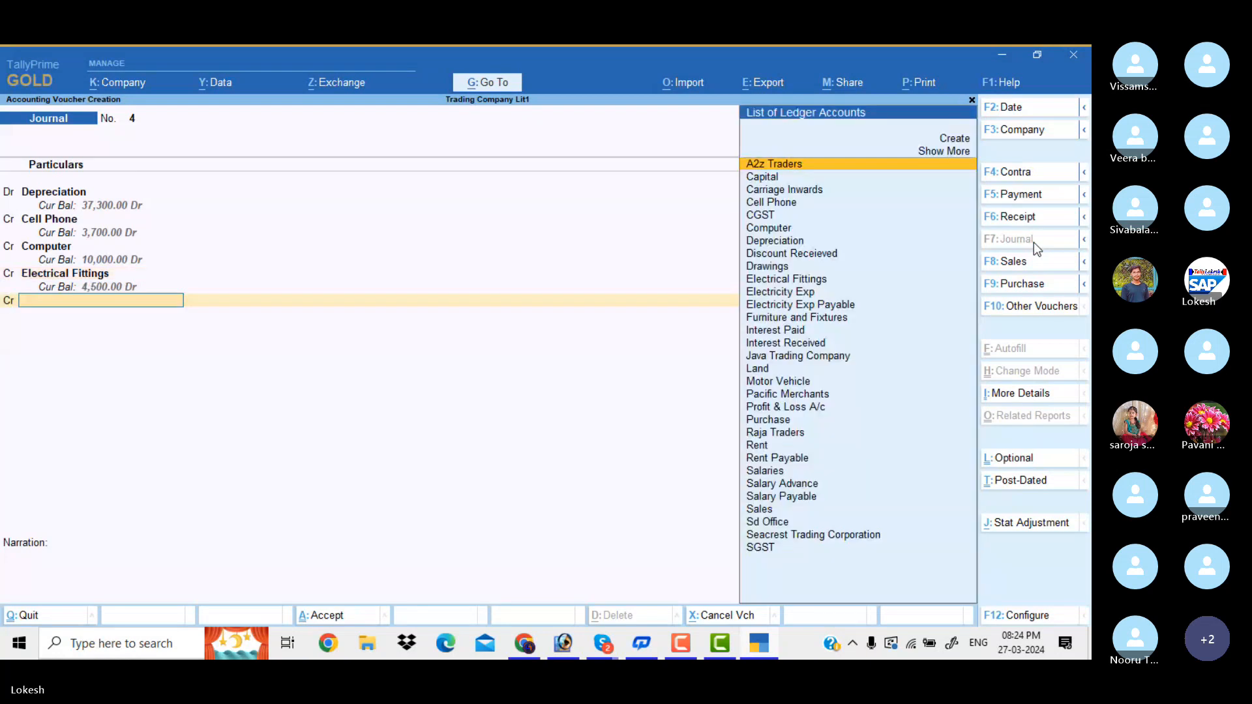
type("fu")
key("Return")
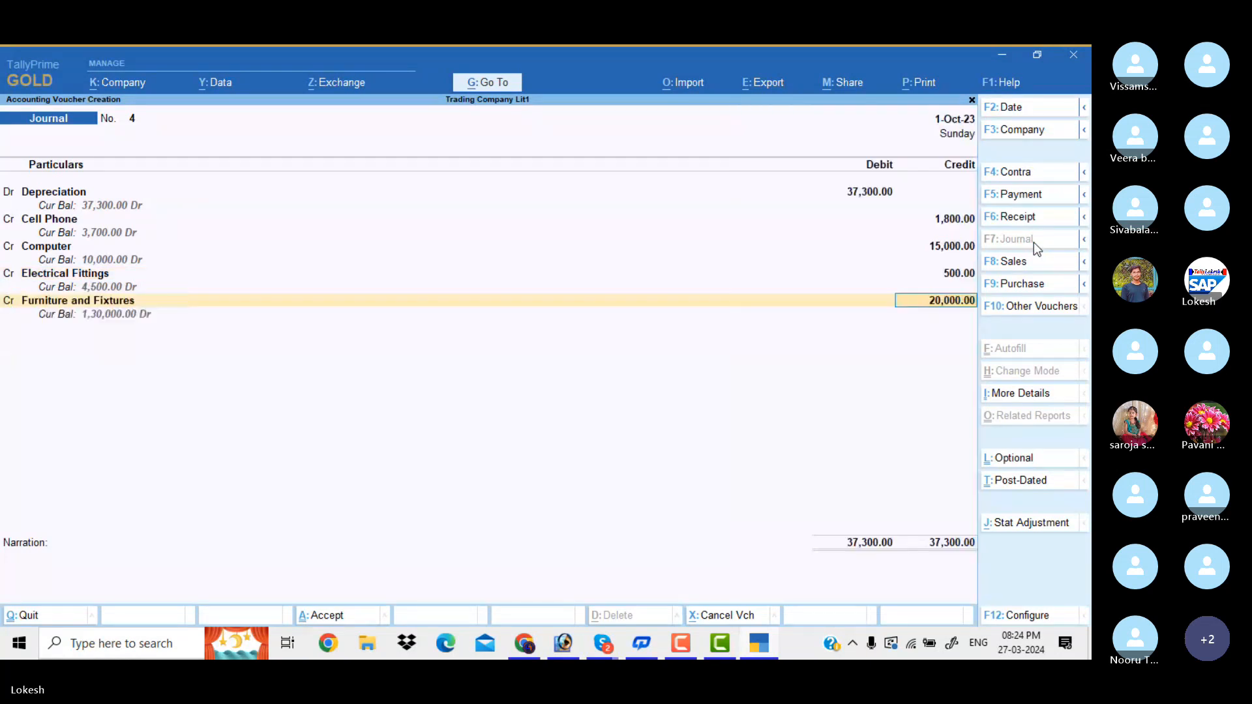
type("15000")
key("Return")
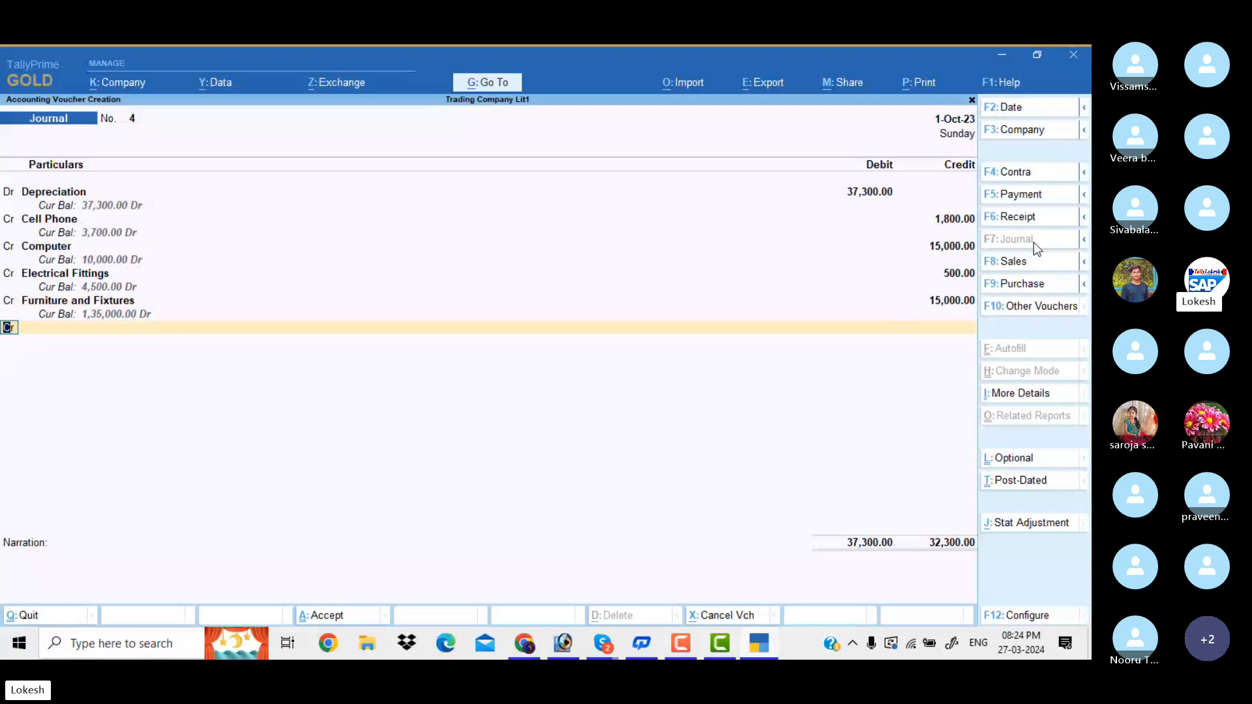
Credit the remaining 5,000 to Motor Vehicle and save the depreciation journal
key("Return")
type("mo")
key("Return")
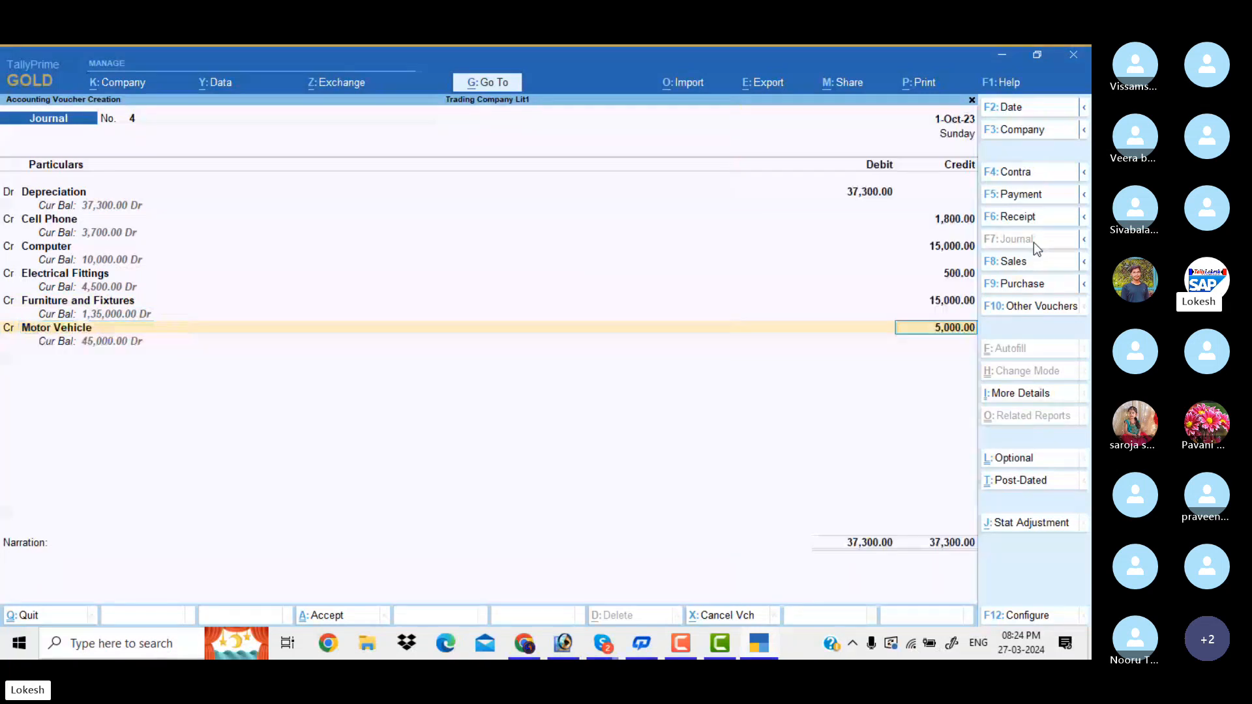
key("Return")
key("Return")
key("Return")
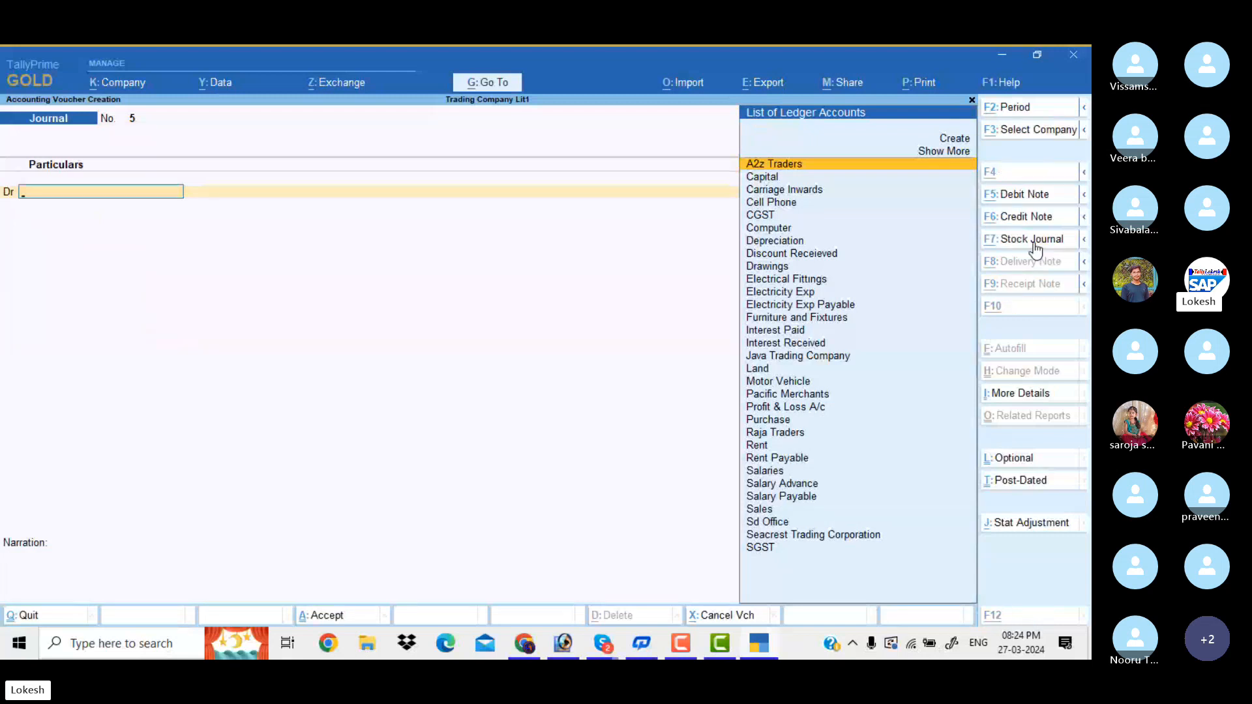
Debit 1,800 in the new journal voucher to an Insurance Exp ledger created under Indirect Expenses
key("alt+c")
type("Insurance Exp")
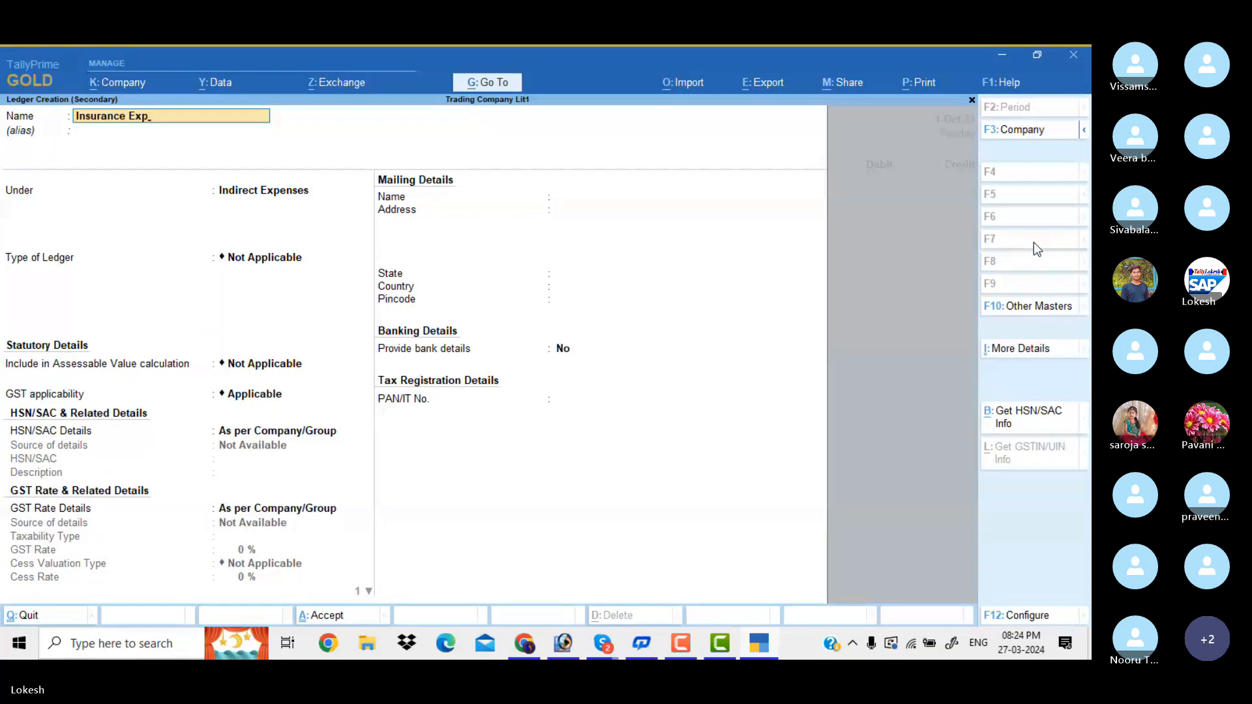
key("Return")
key("Return")
key("ctrl+a")
type("1")
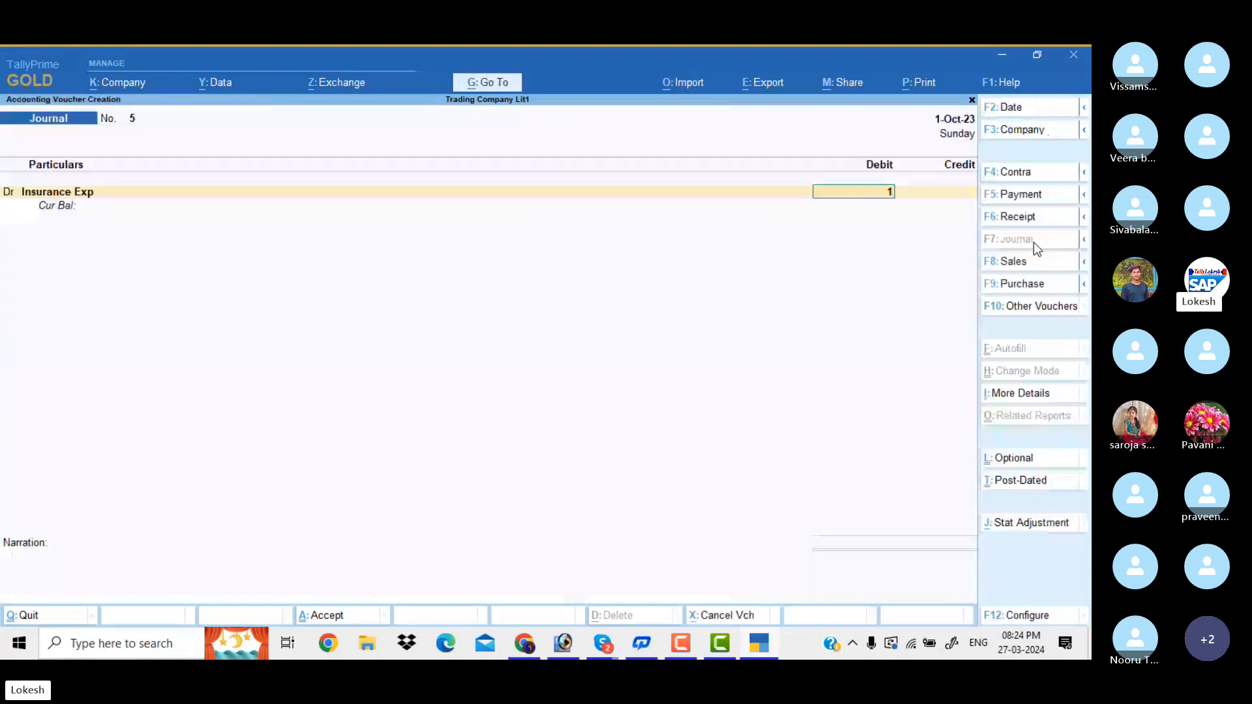
type(",800")
key("Return")
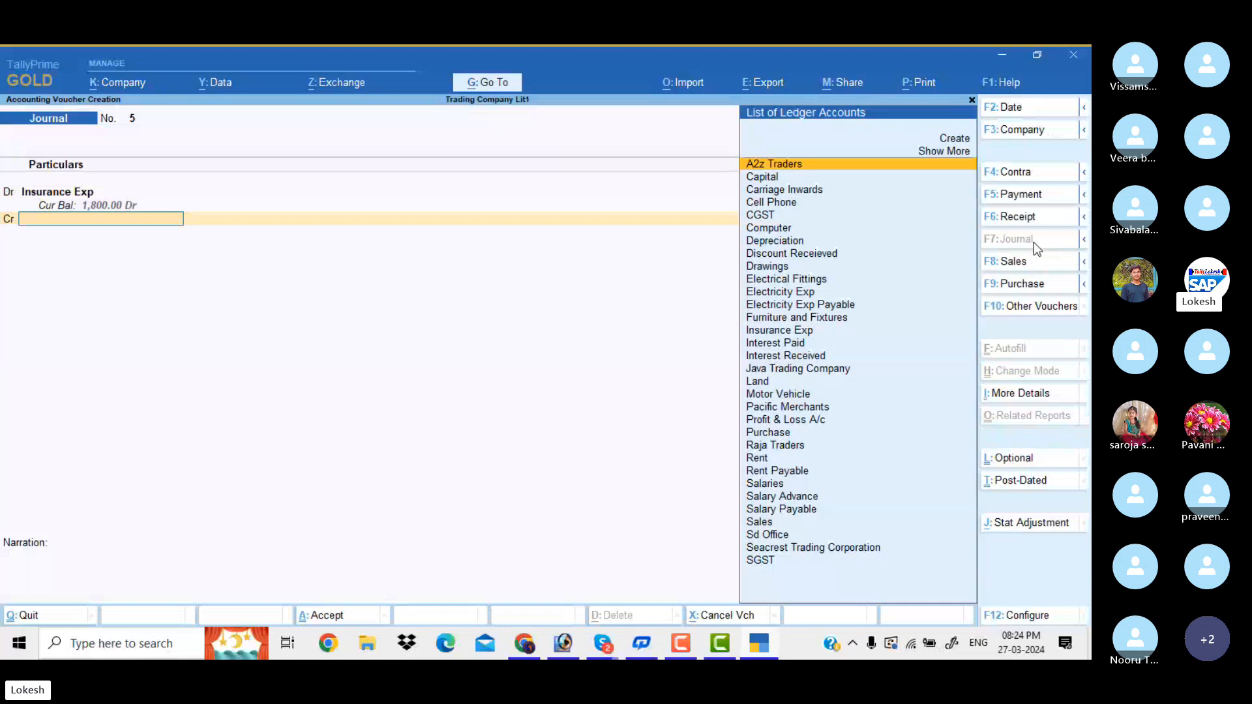
Create a Prepaid Insurance ledger under Current Assets as the credit account of the insurance journal
type("Pr")
key("BackSpace")
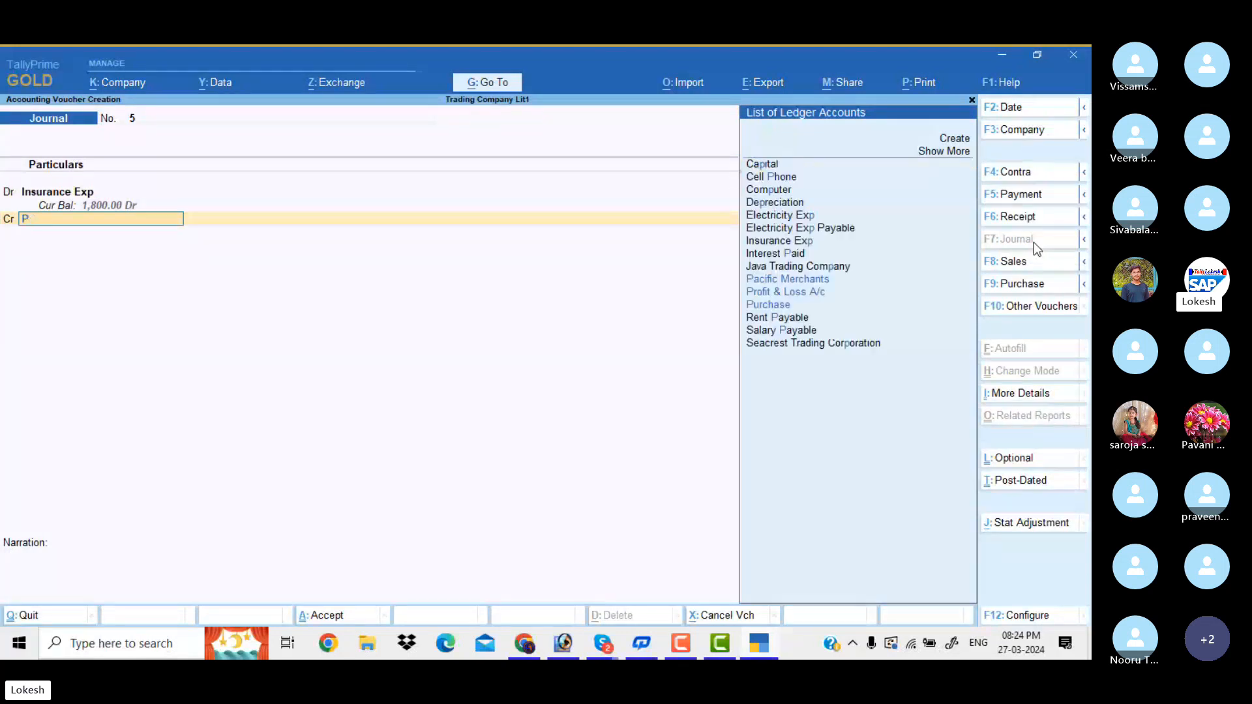
key("BackSpace")
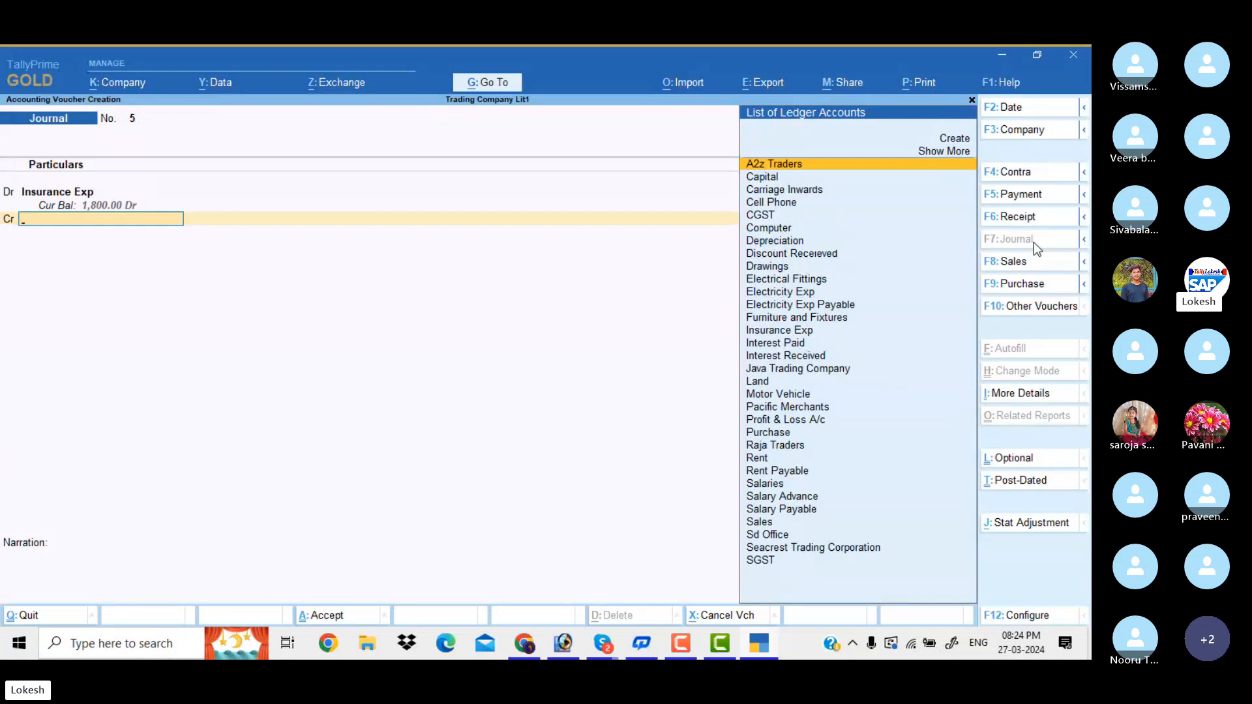
key("alt+c")
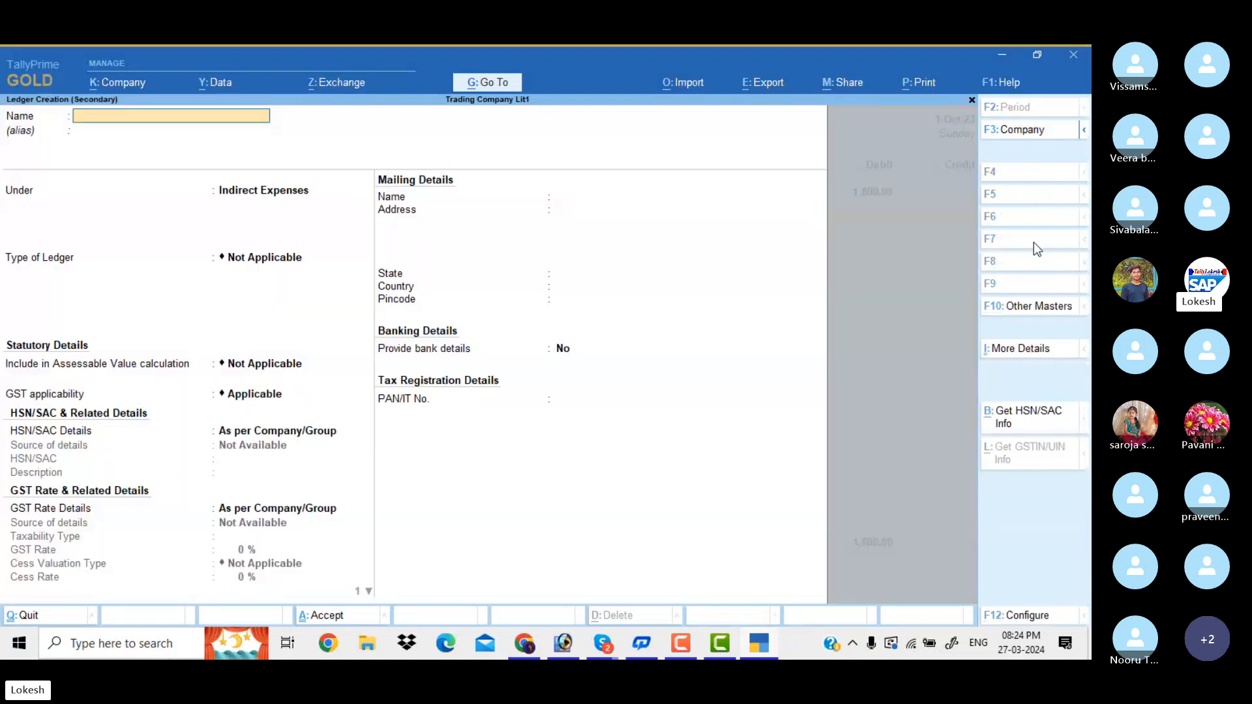
type("Prepaid Insurance")
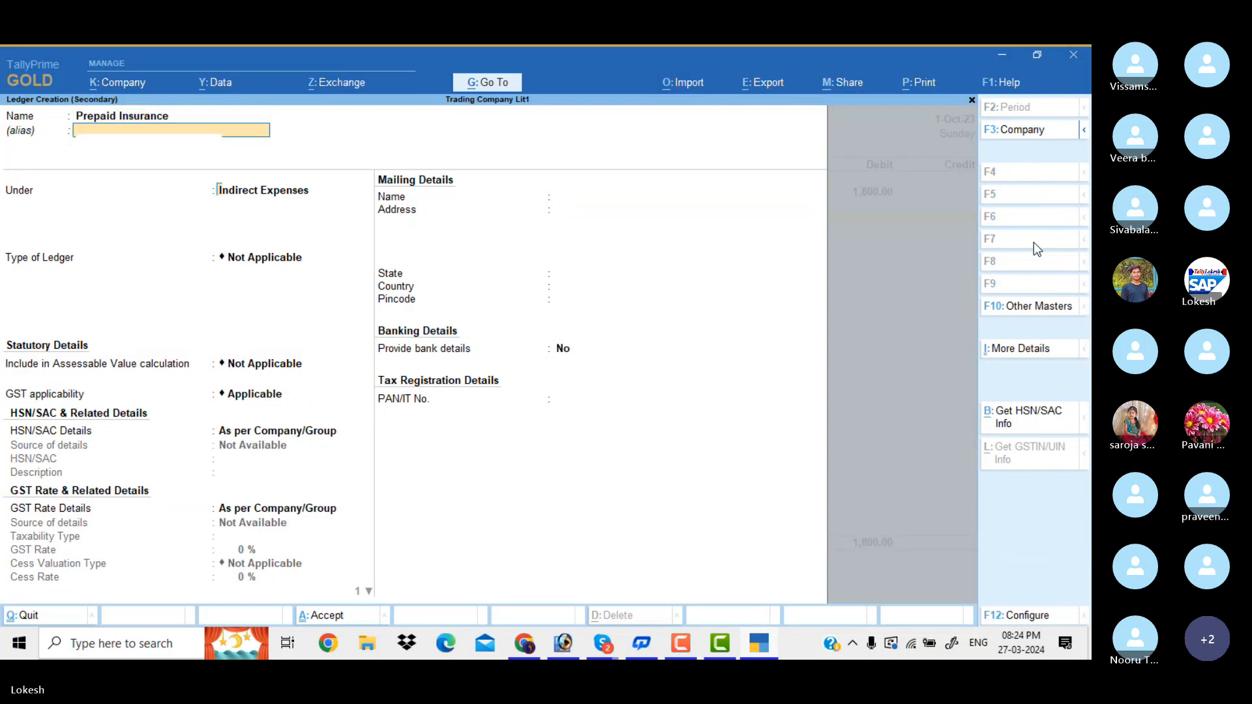
key("Return")
type("cu")
key("Down")
key("Return")
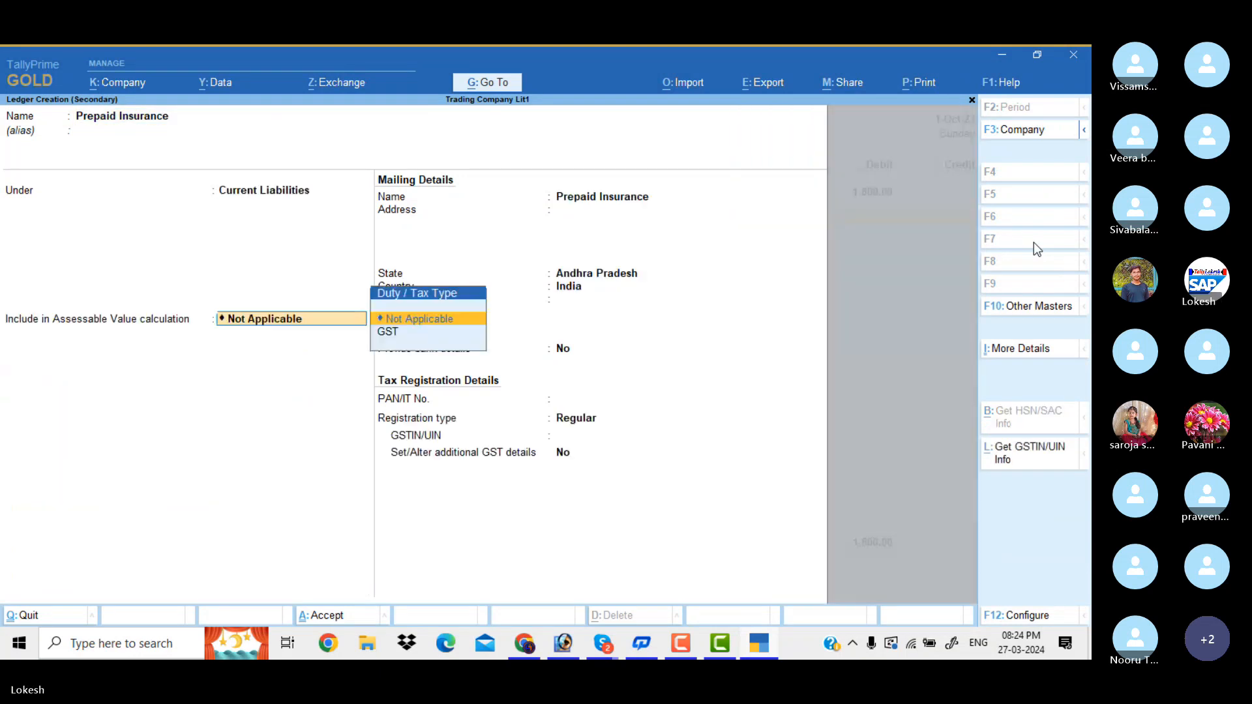
key("BackSpace")
key("Up")
key("Return")
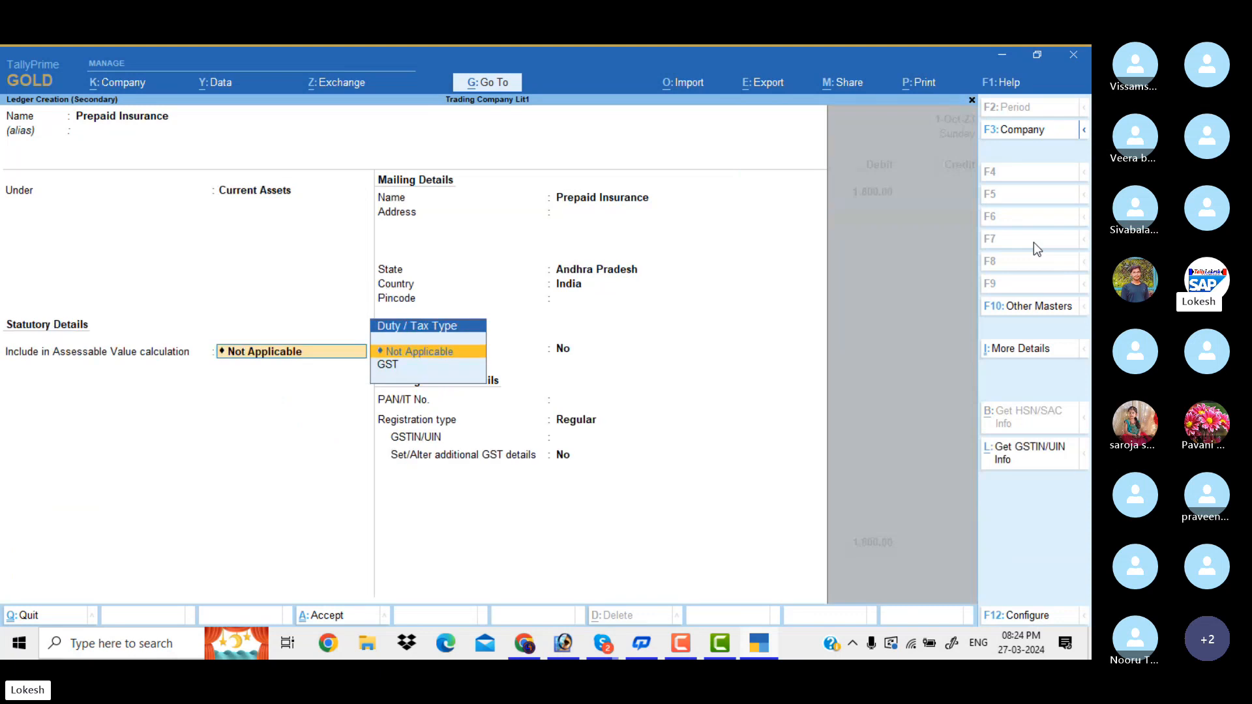
key("ctrl+a")
Credit 1,800 to Prepaid Insurance and save the insurance journal
key("Return")
key("Return")
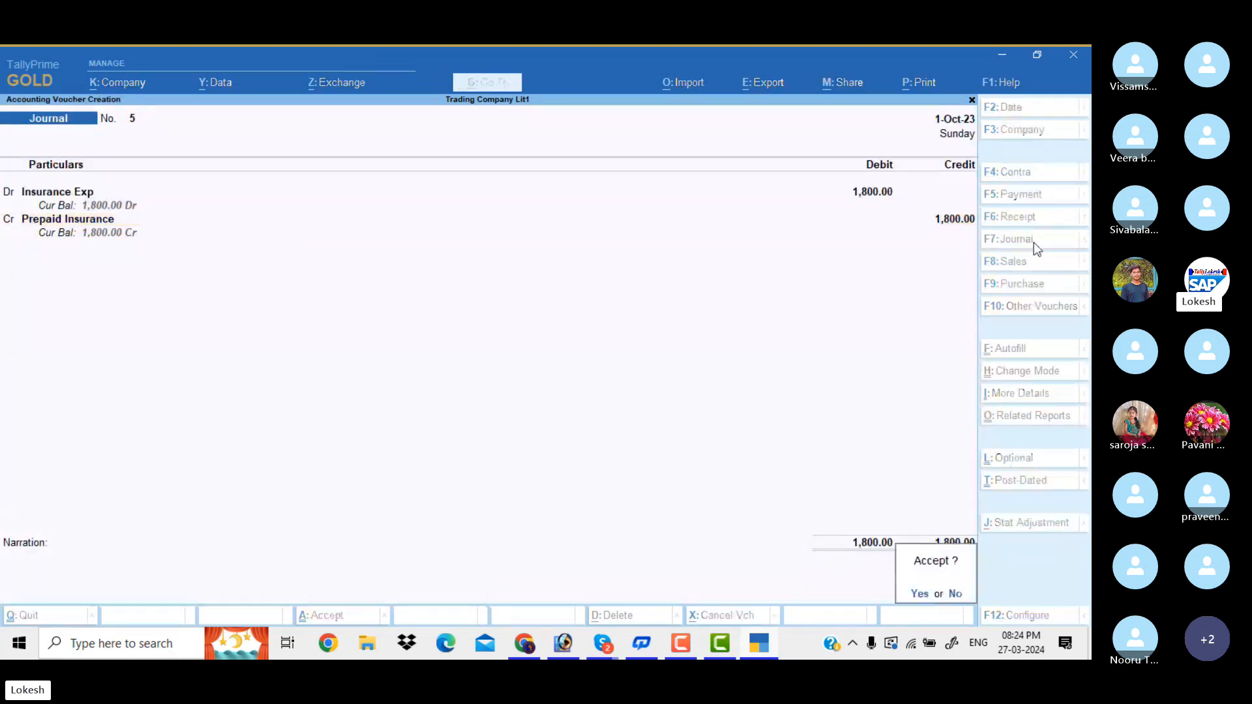
key("Return")
Record and save a journal voucher debiting Drawings and crediting Capital with 53,000
type("dr")
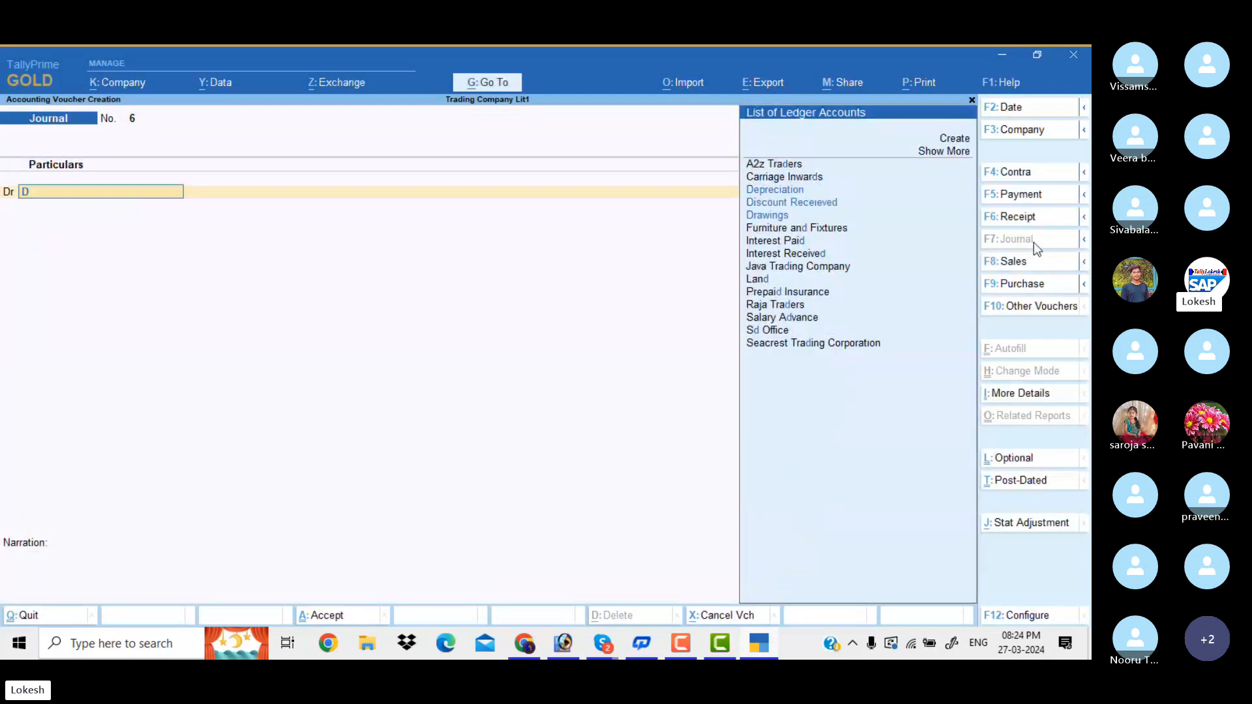
key("Return")
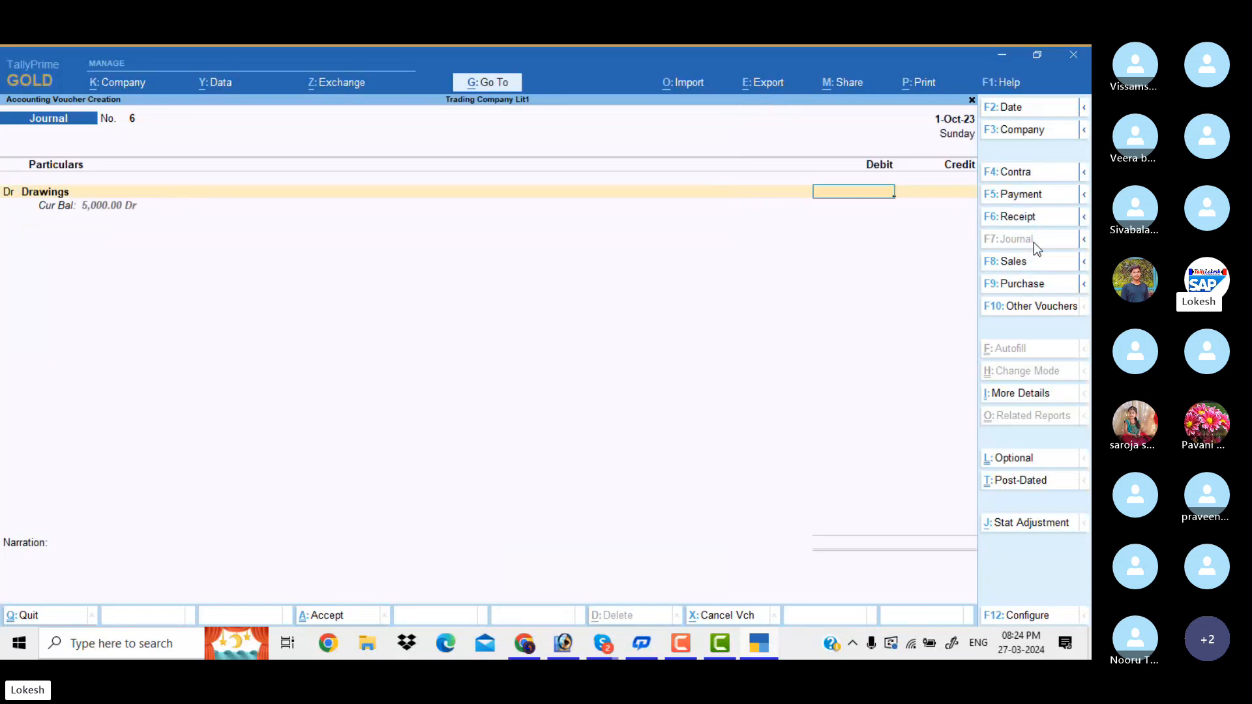
type("53000")
key("Return")
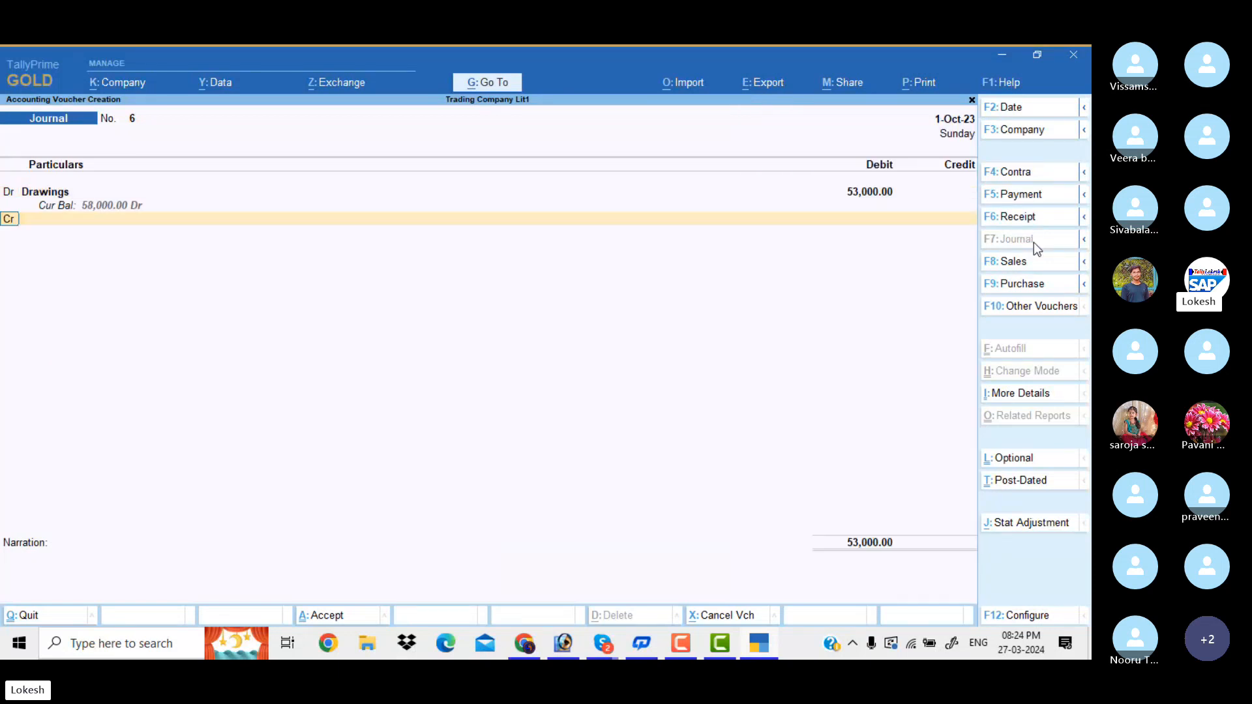
type("ca")
key("Return")
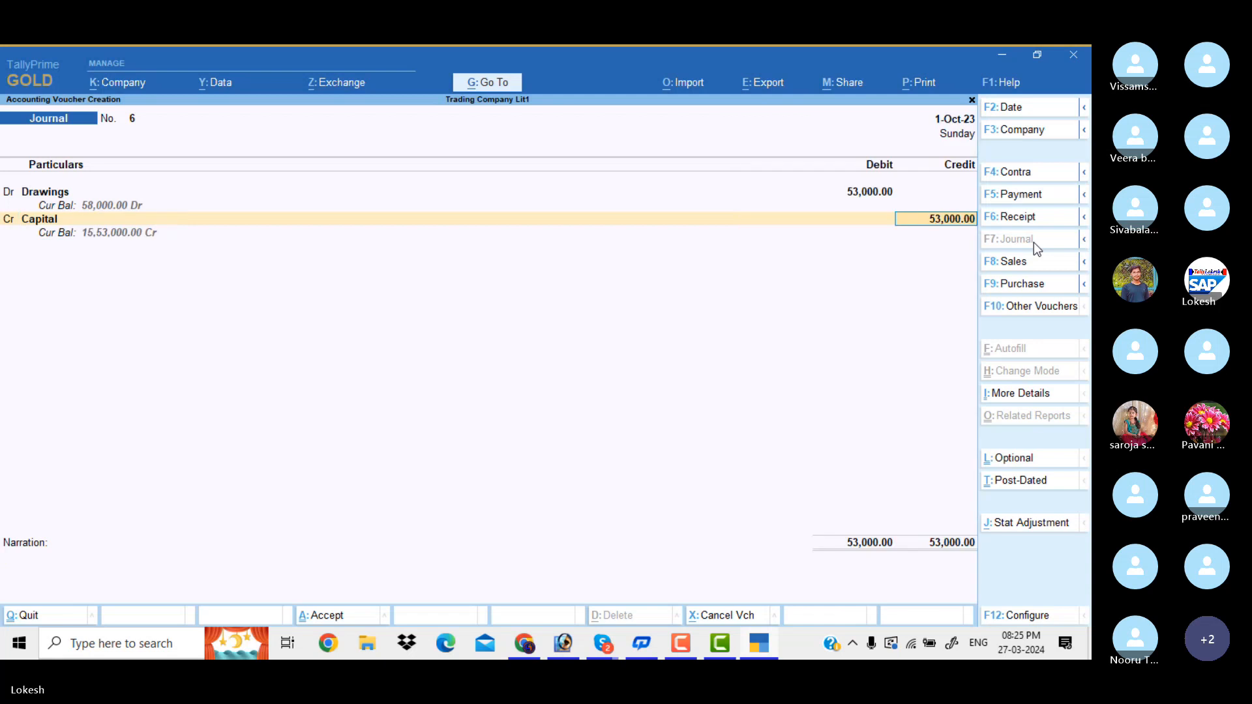
key("Return")
key("Return")
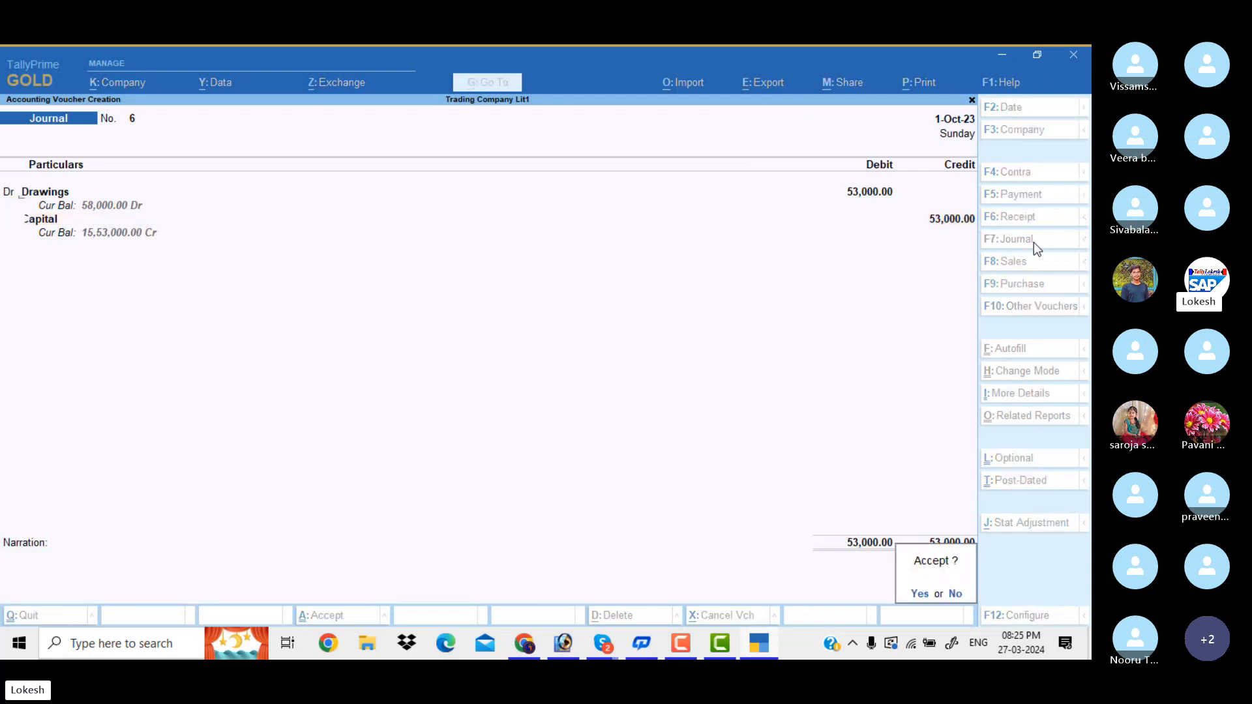
key("Return")
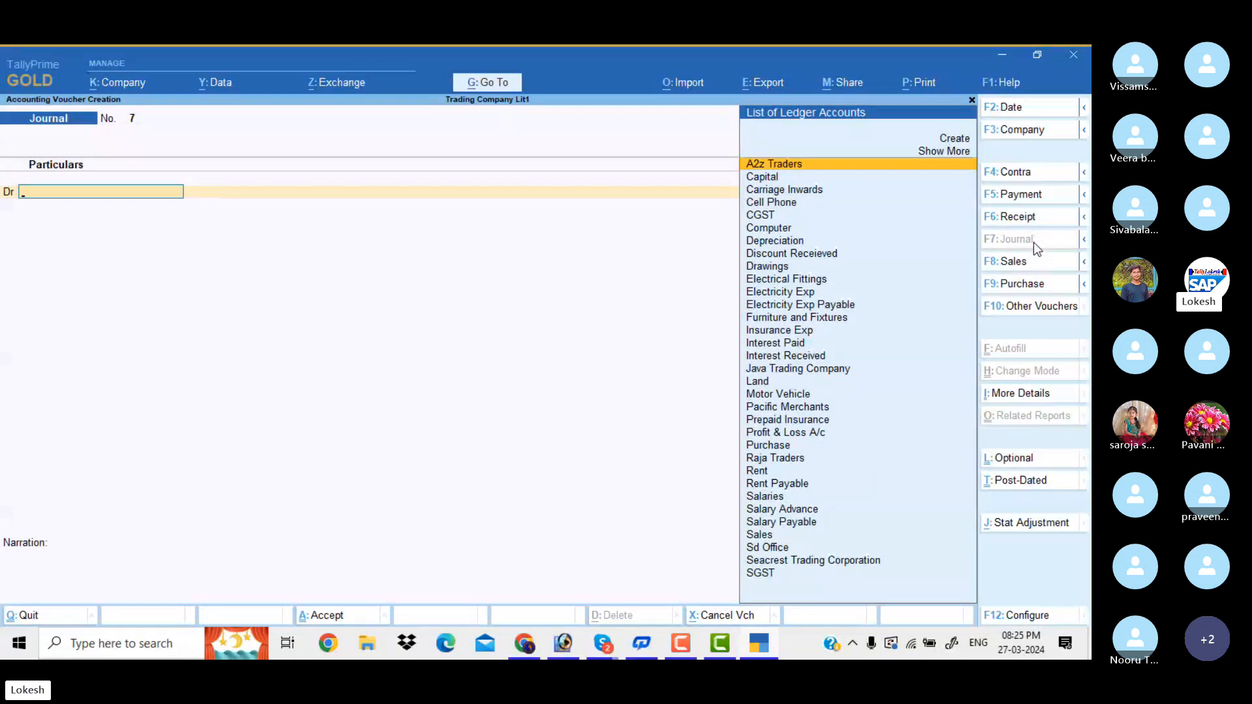
Debit 12,890.33 to Profit & Loss A/c in the new journal voucher and go on to its credit account
type("ca")
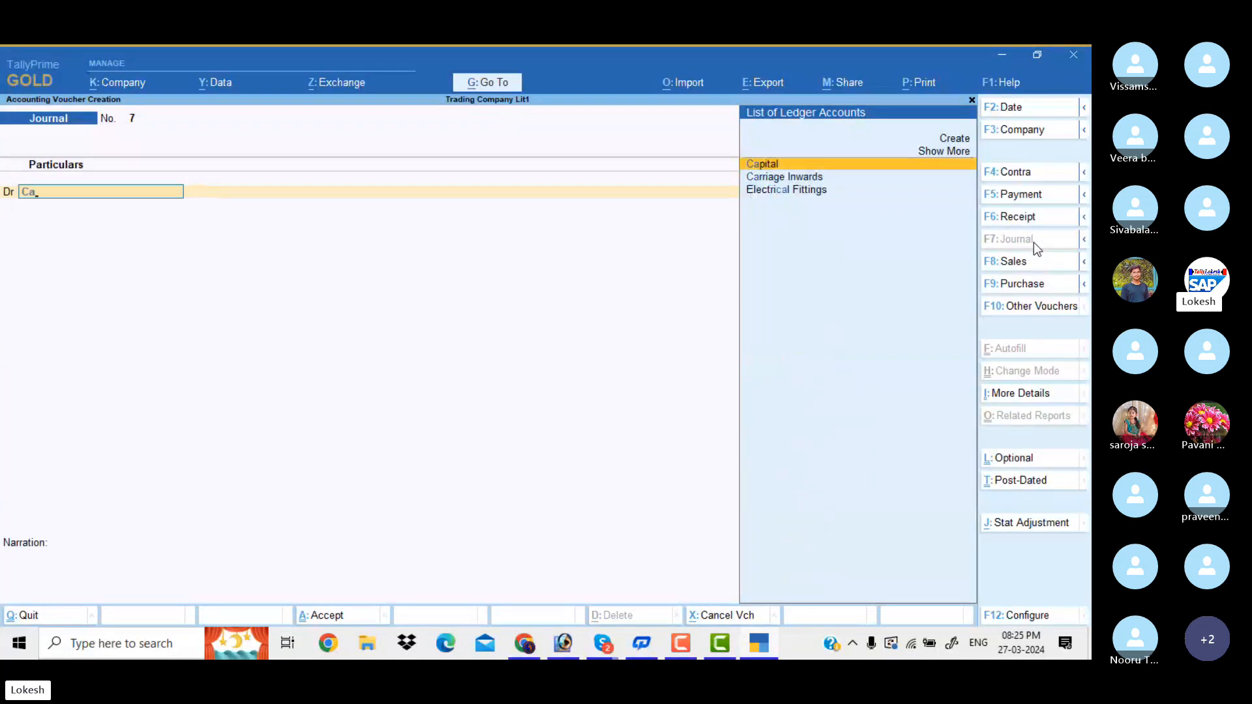
key("Return")
key("BackSpace")
type("Pr")
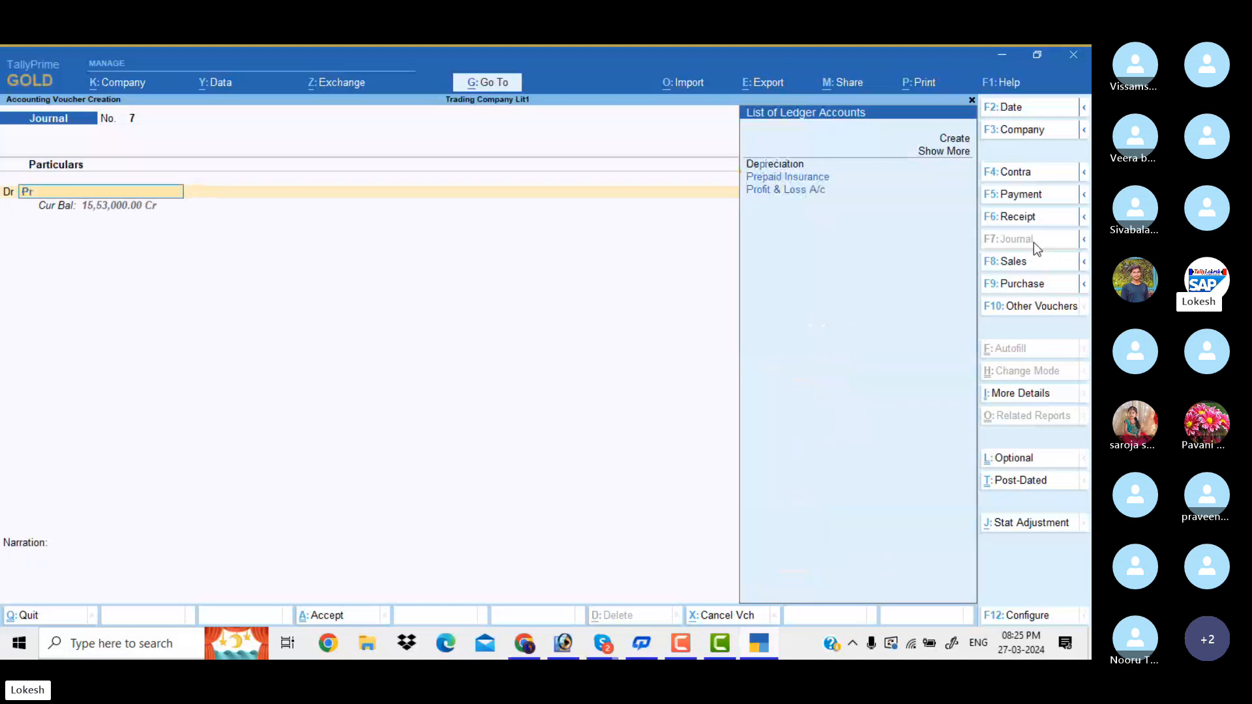
key("Return")
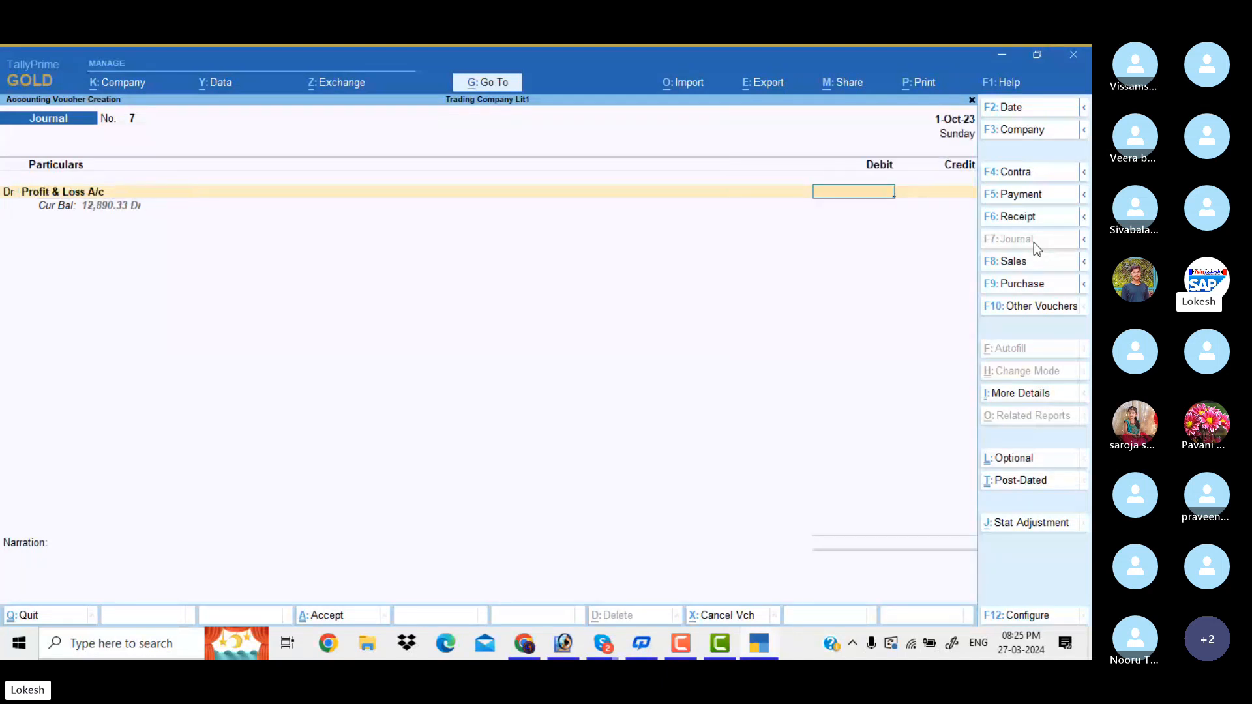
type("12")
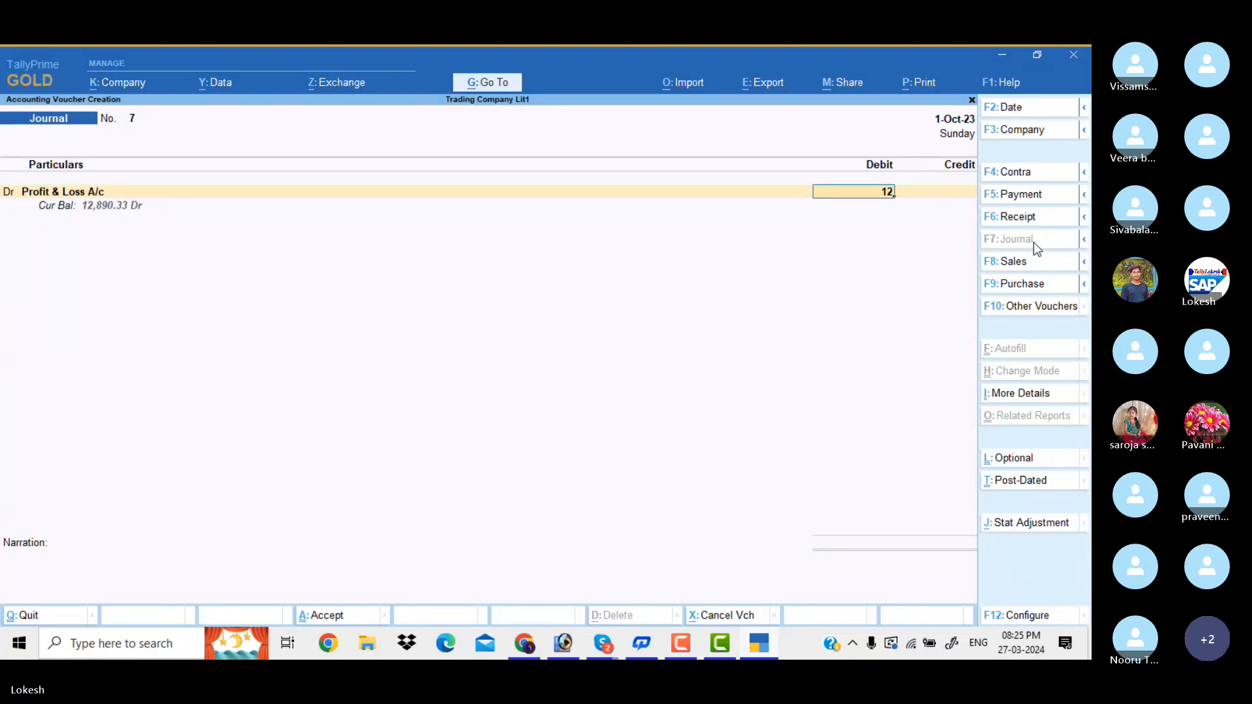
type("890.33")
key("Return")
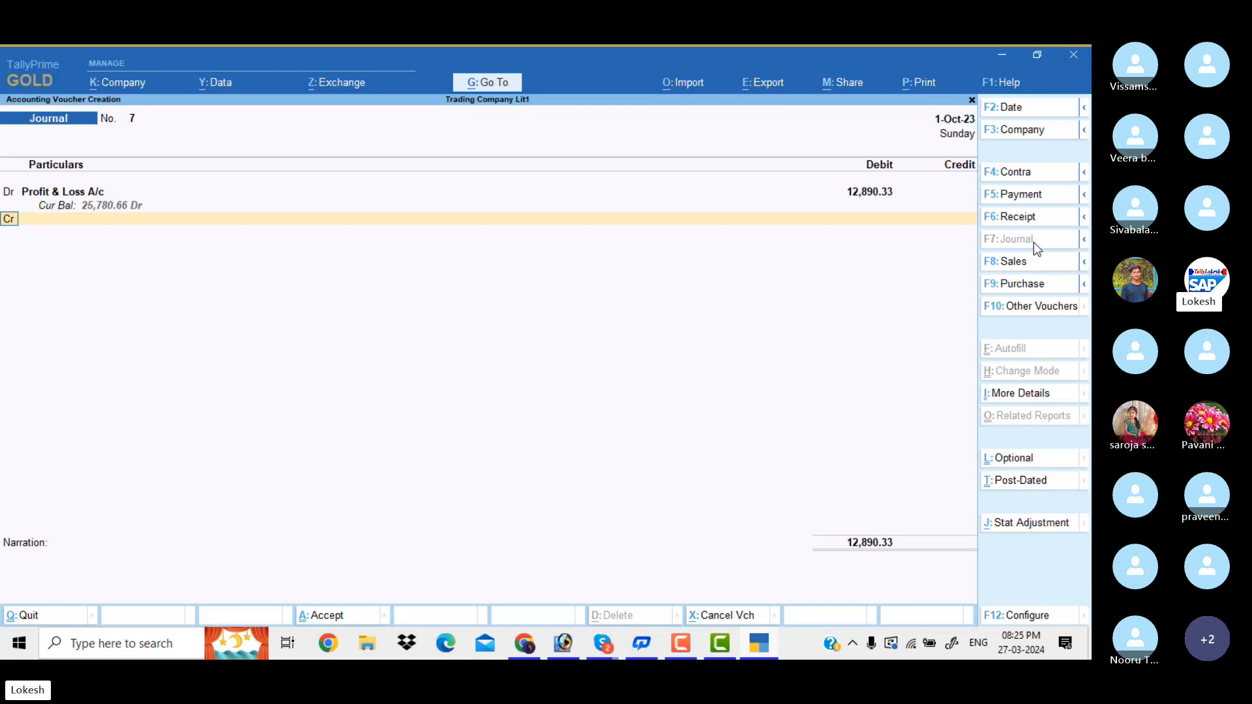
key("Return")
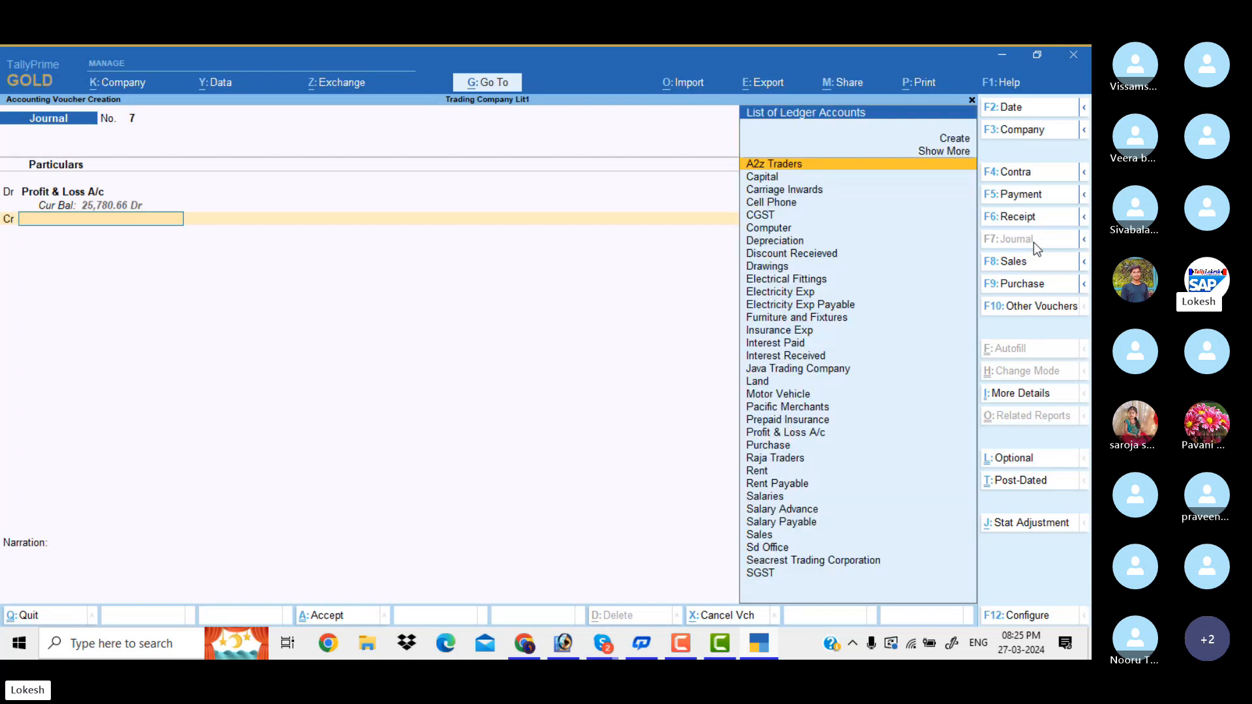
Credit 12,890.33 to Capital, save the Profit & Loss transfer journal and leave voucher entry
type("ca")
key("Return")
key("Return")
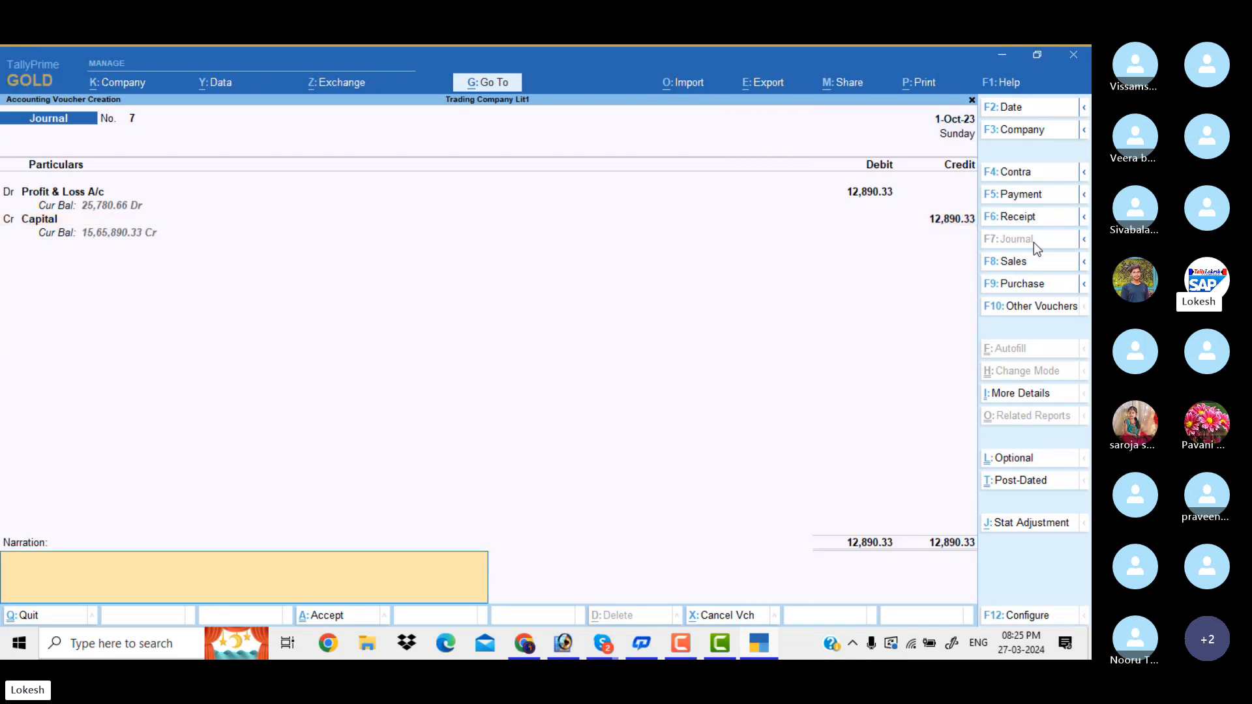
key("Return")
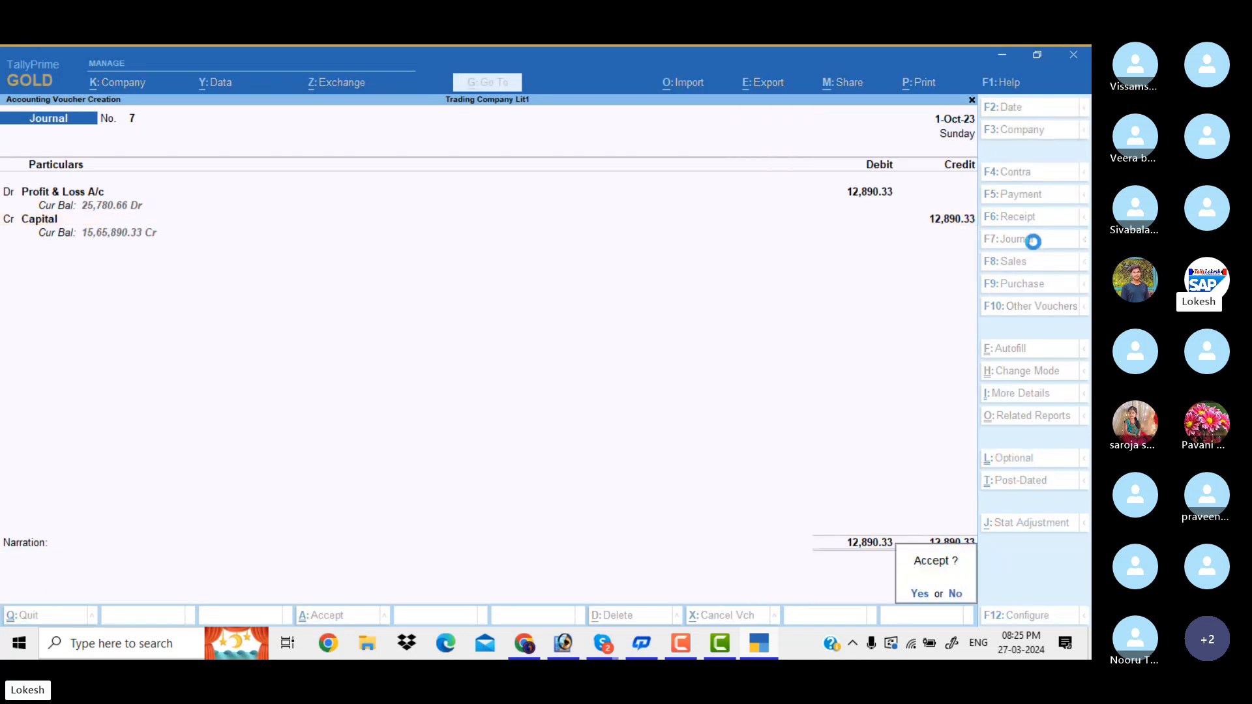
key("Return")
key("Escape")
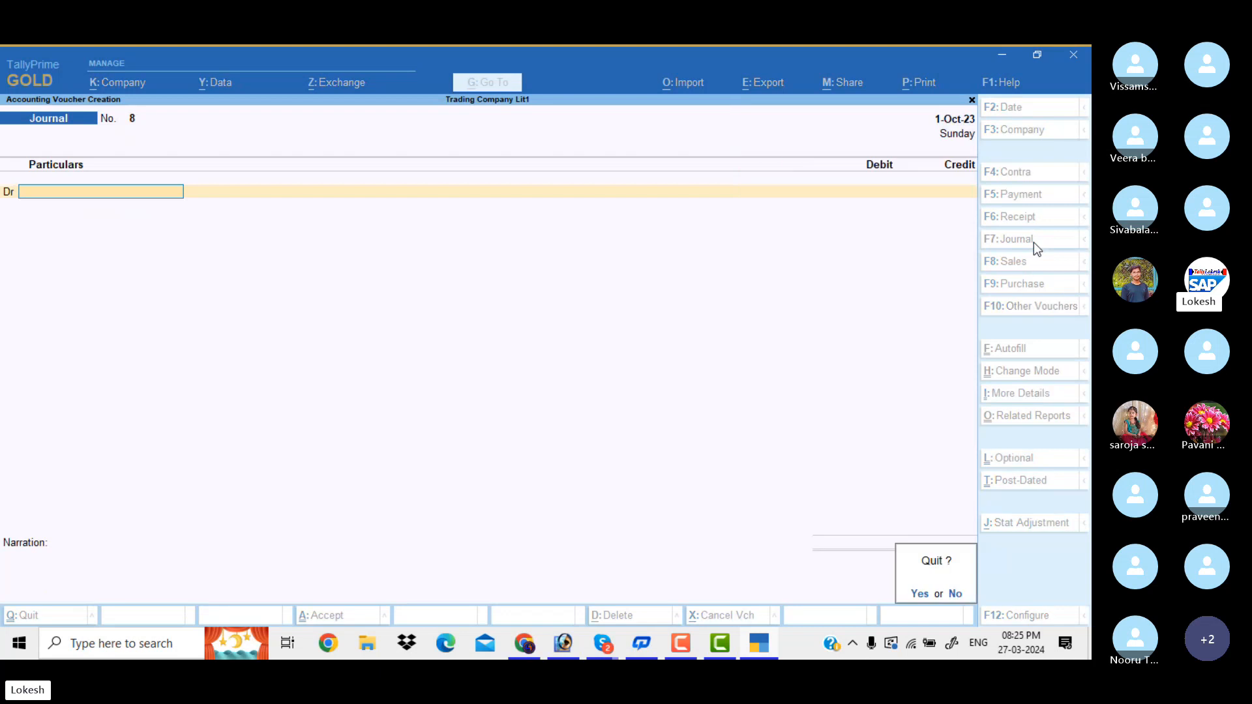
key("Return")
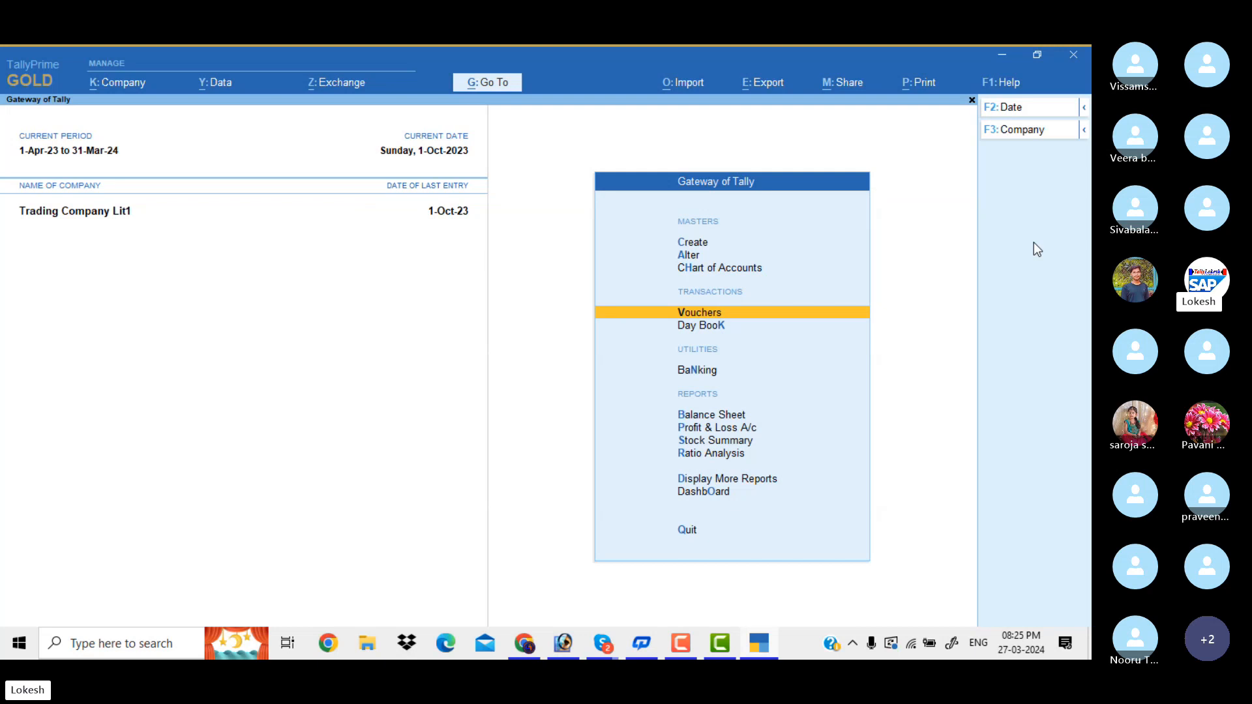
Review Trading Company Lit1's Balance Sheet in detailed view and return to the Gateway of Tally
key("Down")
key("Down")
key("Down")
key("Return")
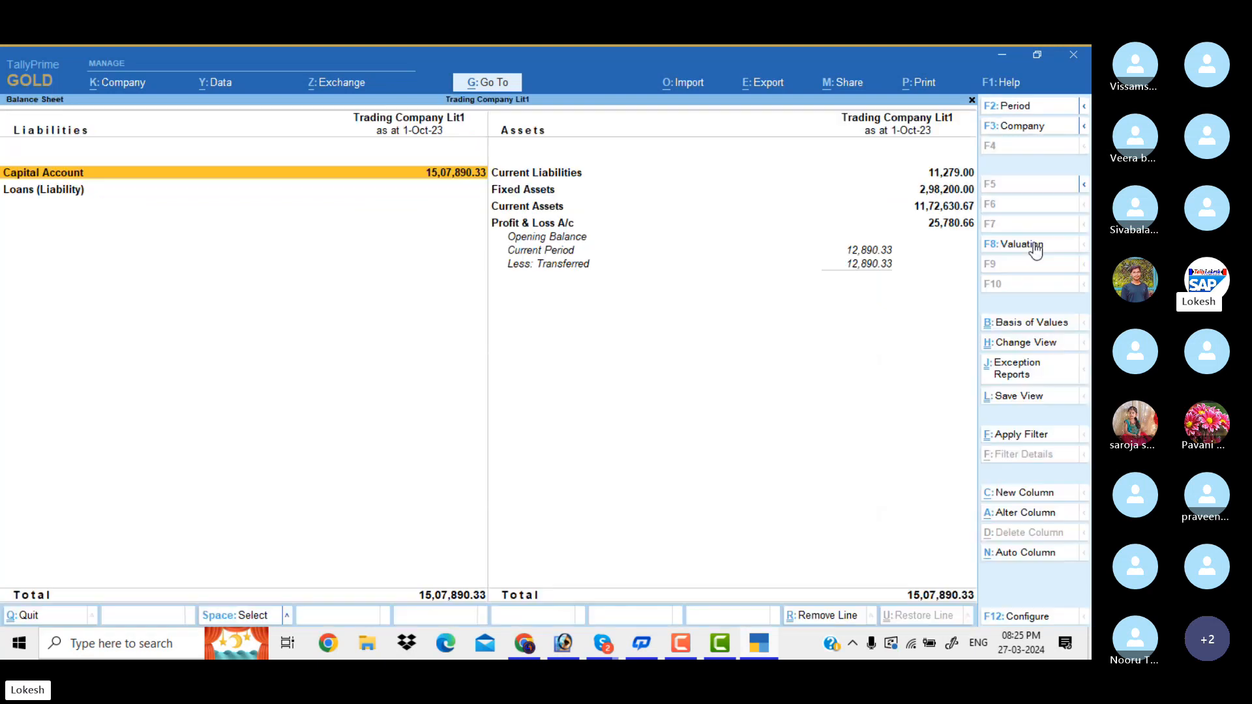
key("alt+F1")
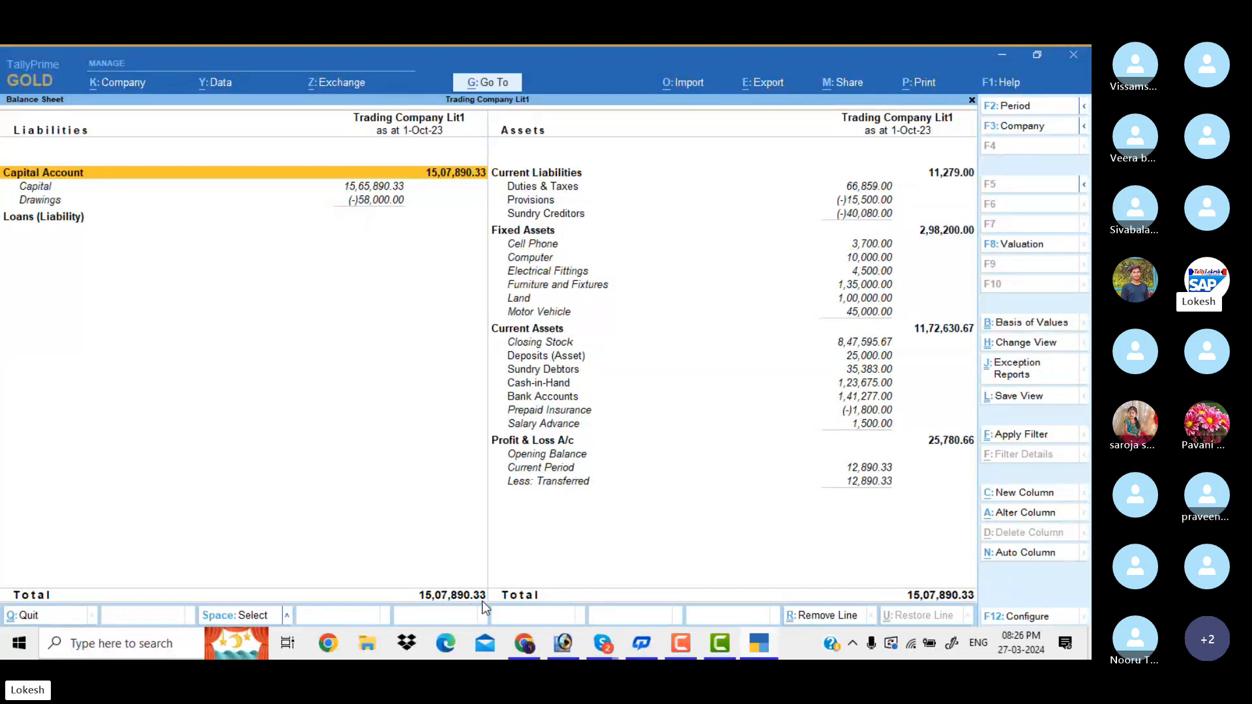
key("Escape")
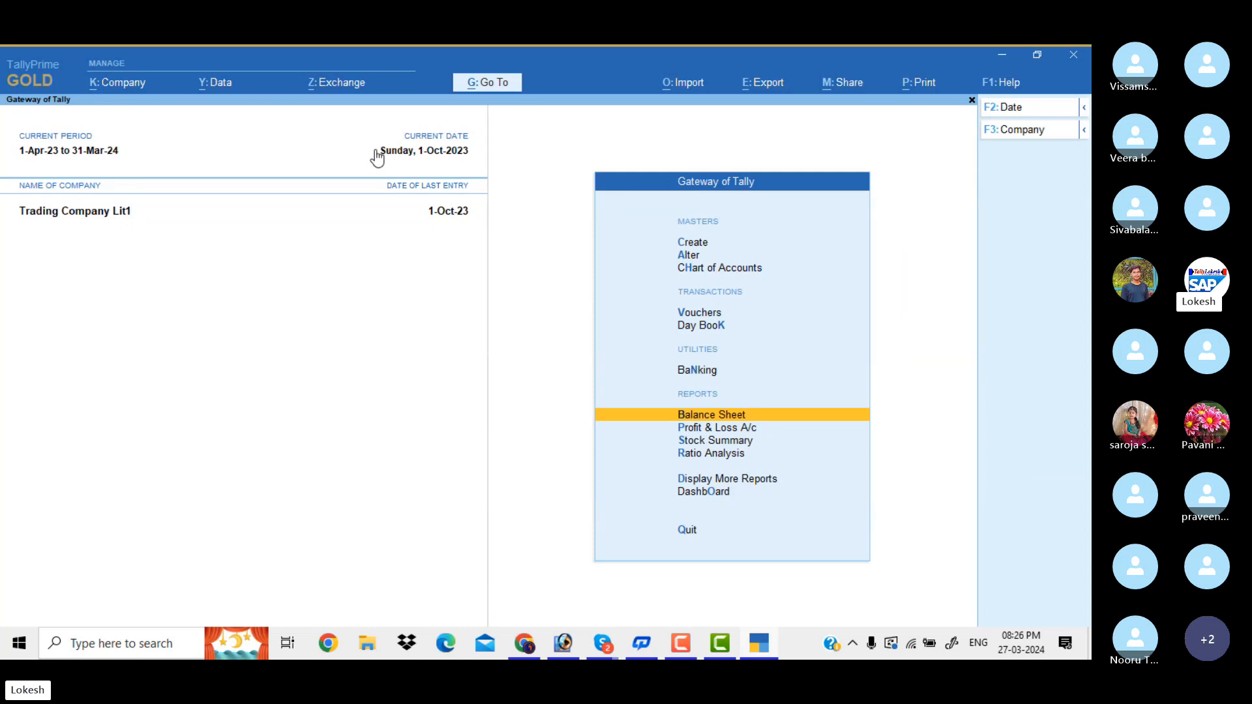
Split Trading Company Lit1's data from 1-Apr-24 and confirm creation of the split companies
left_click(226, 84)
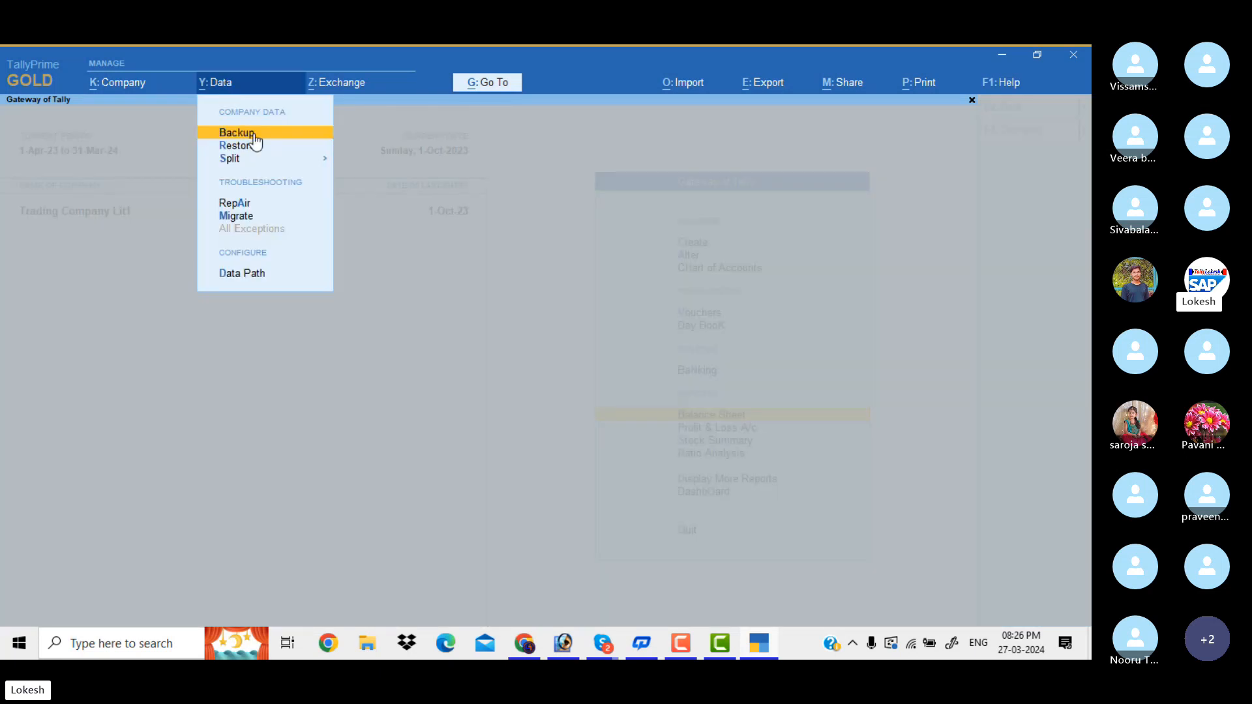
left_click(322, 164)
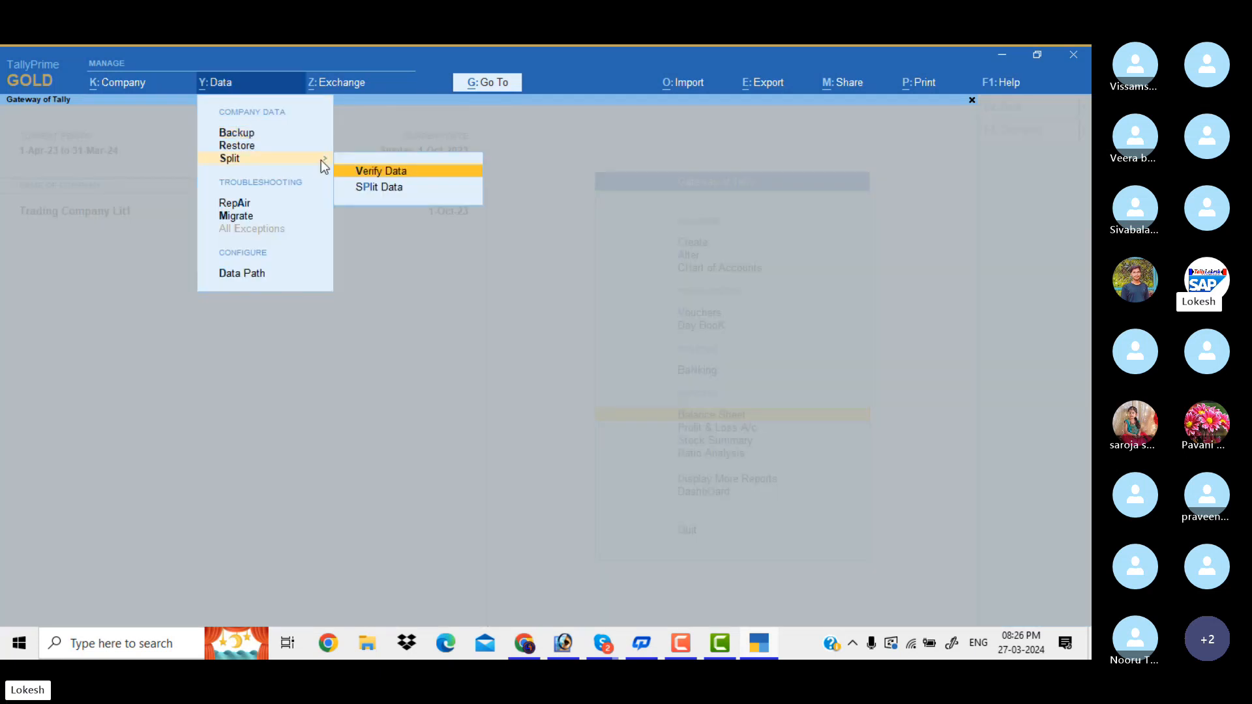
left_click(384, 186)
key("Return")
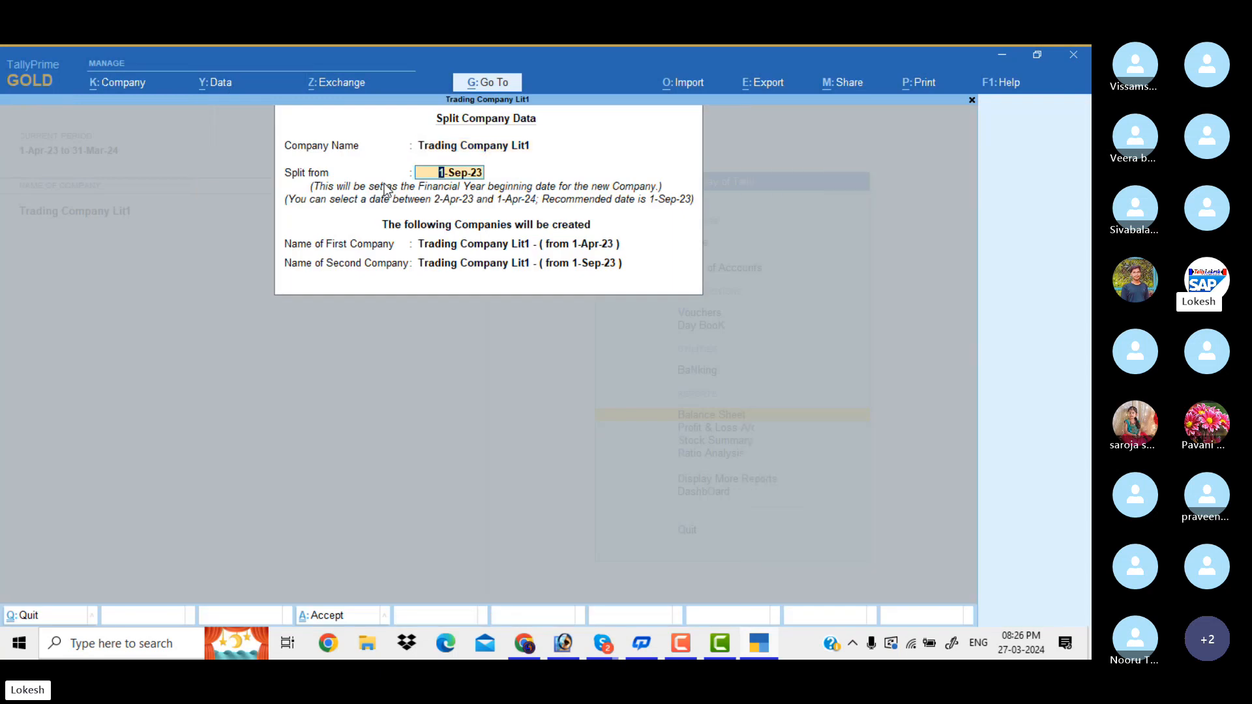
type("1-4-24")
key("Return")
key("Return")
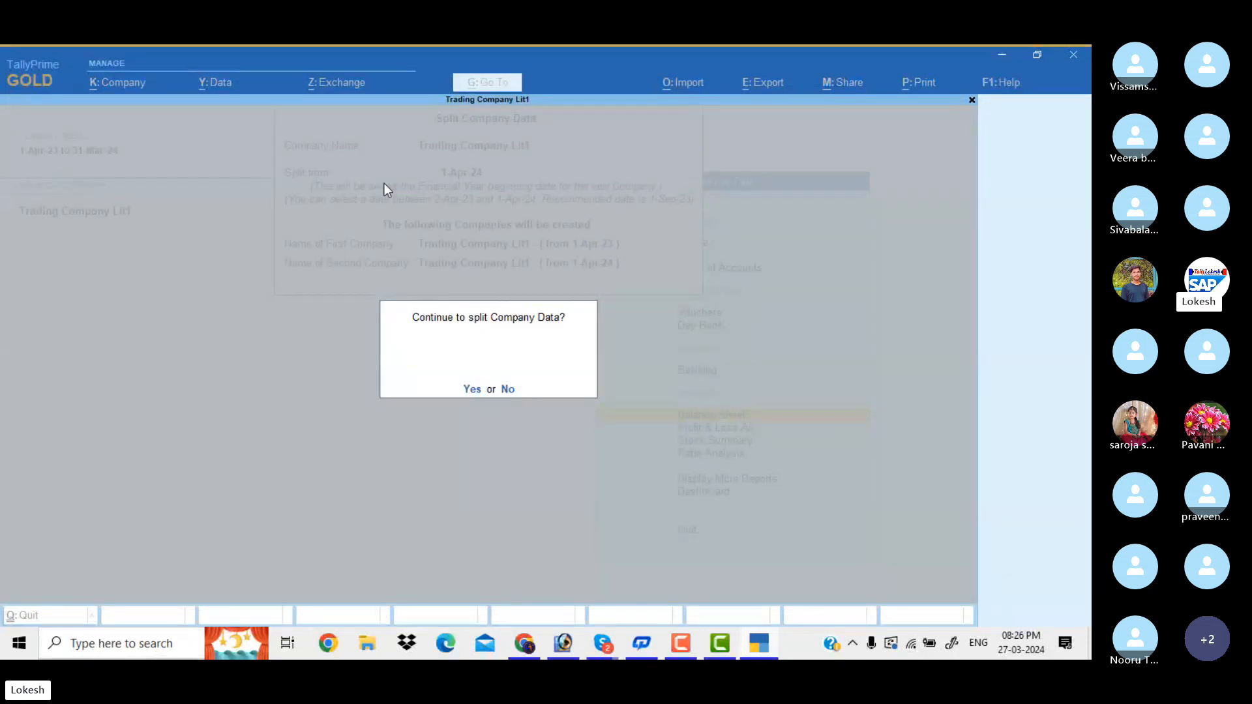
key("Return")
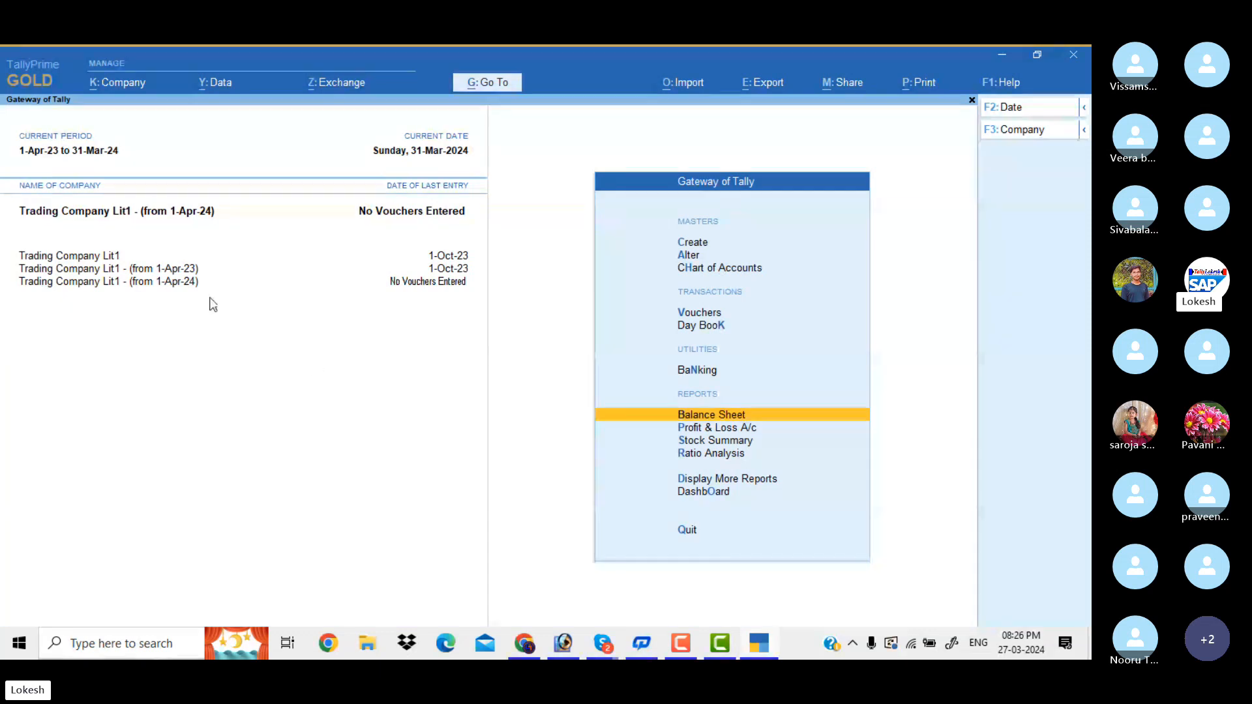
Delete the split company Trading Company Lit1 - (from 1-Apr-23)
left_click(135, 91)
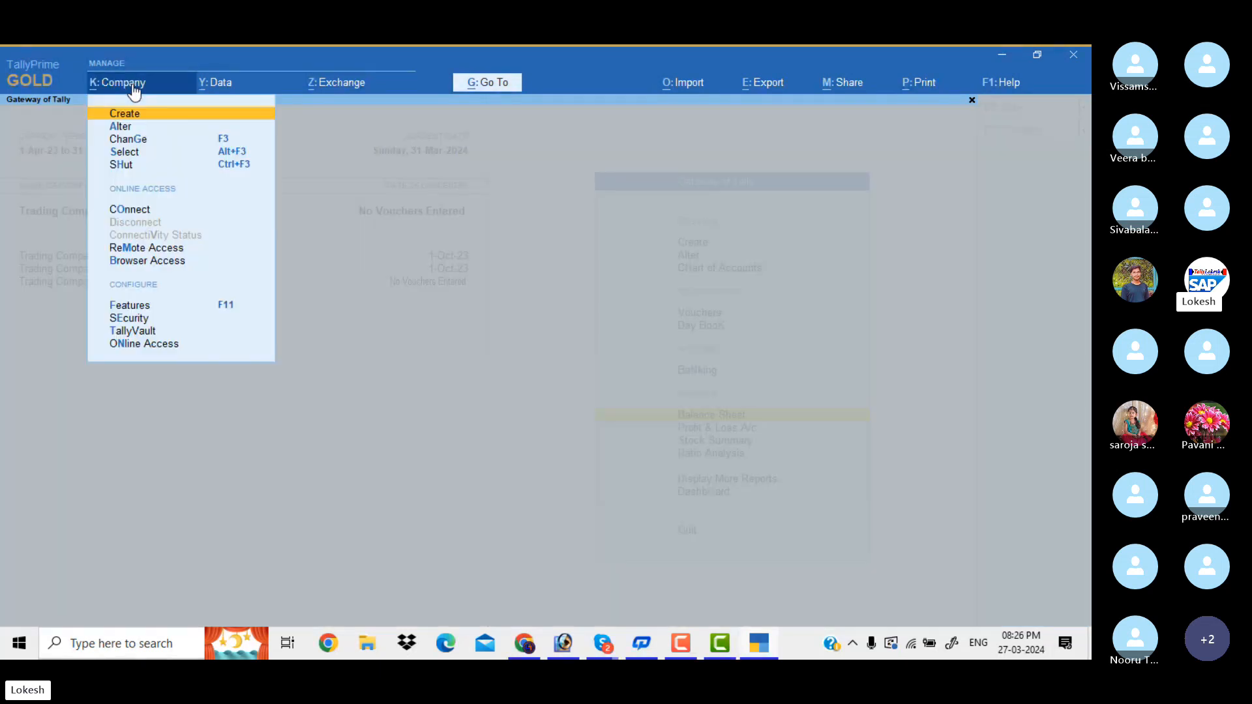
key("Down")
key("Return")
key("Up")
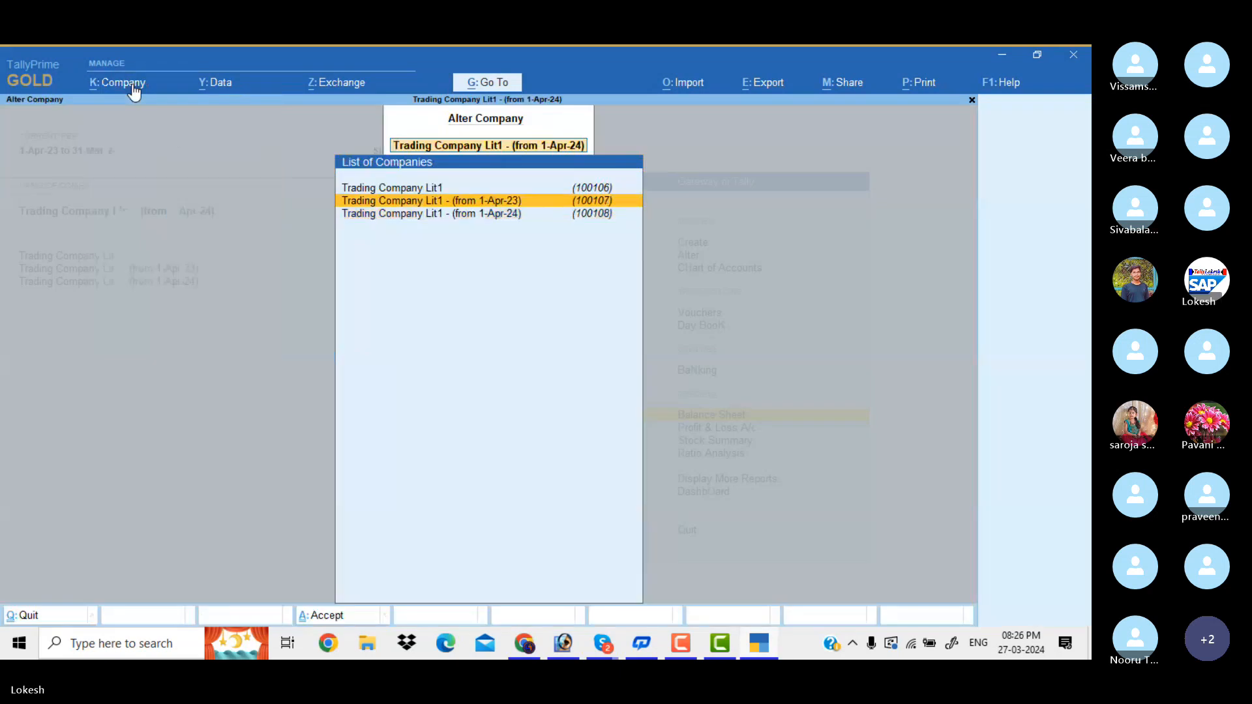
key("Return")
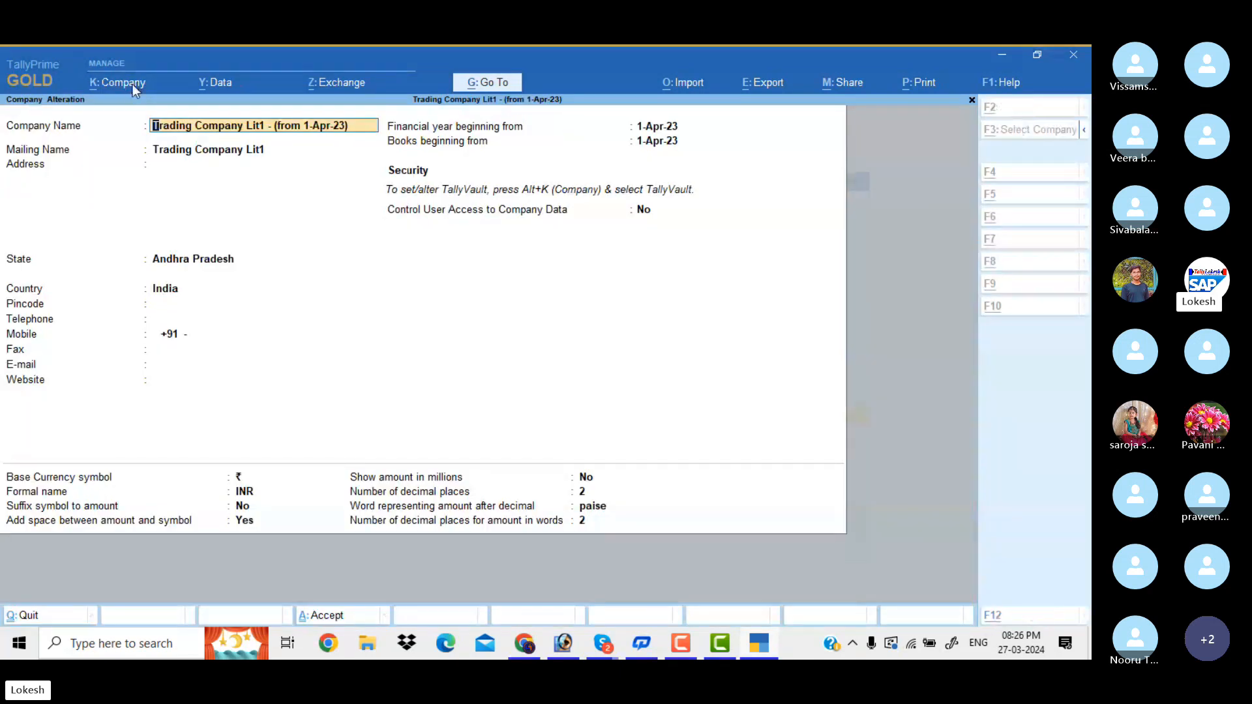
key("alt+d")
key("y")
key("y")
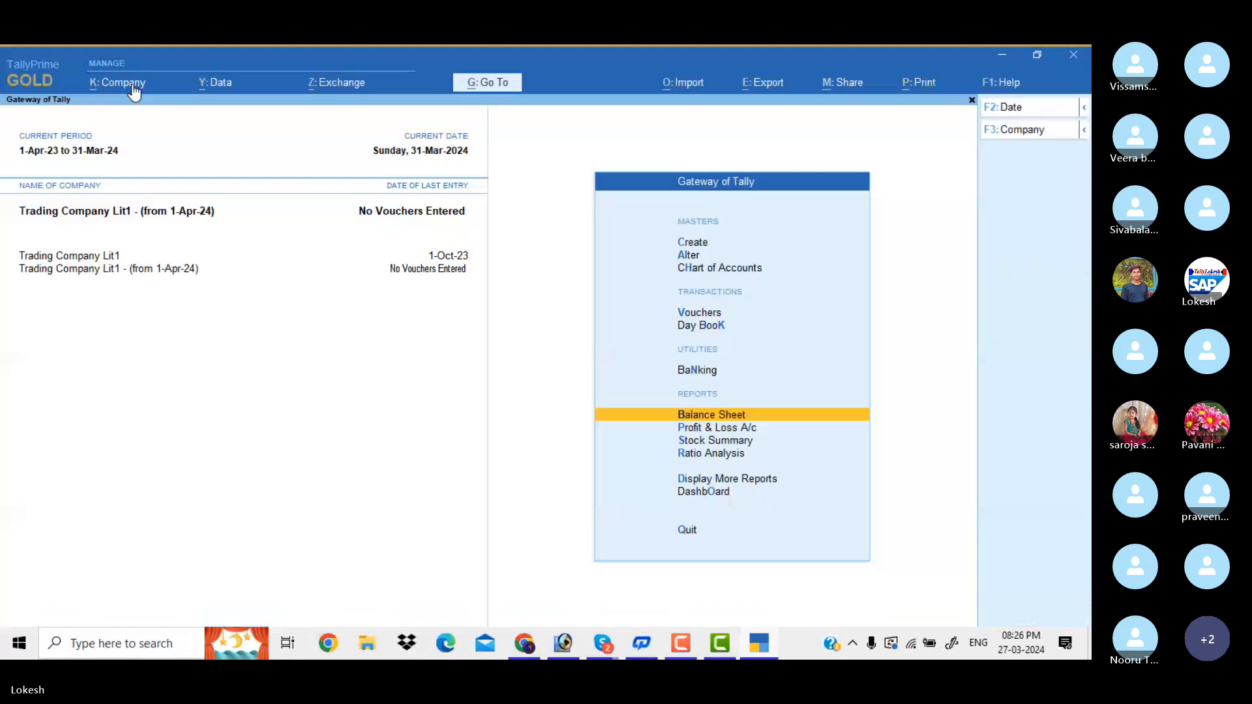
Rename the original company as Trading Company Lit1 (23-24) and save the alteration
left_click(134, 83)
key("Down")
key("Return")
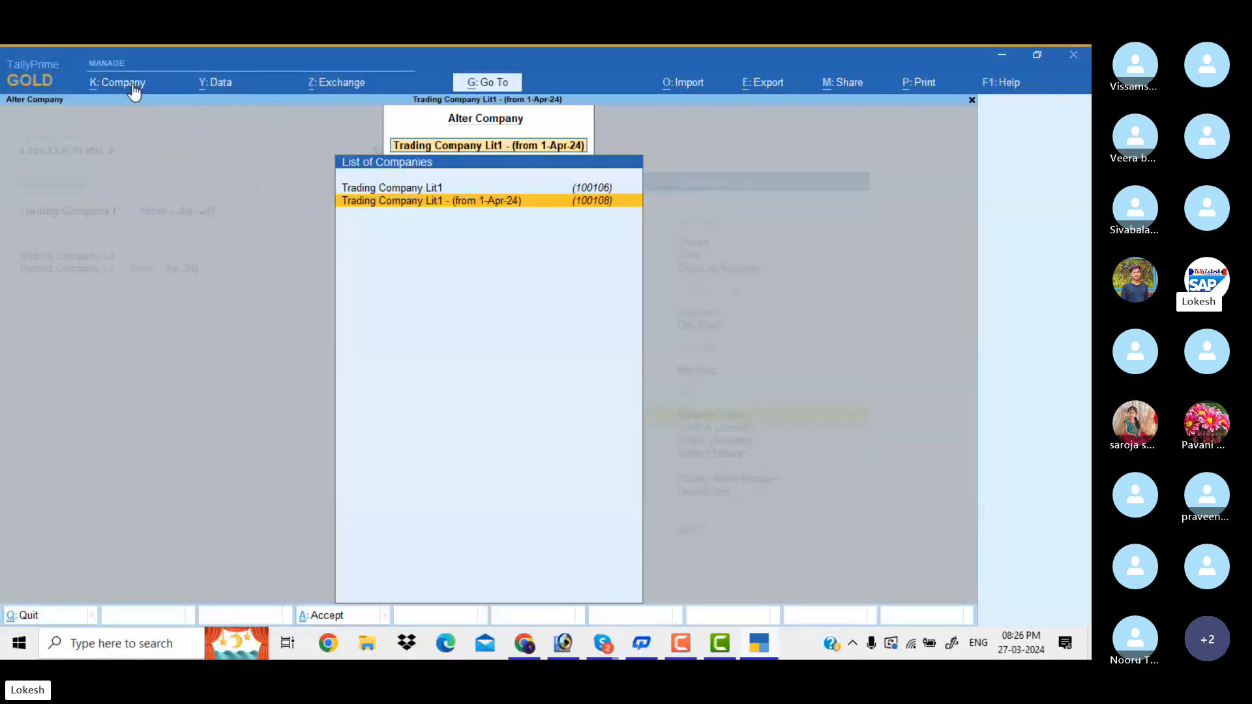
key("Up")
key("Return")
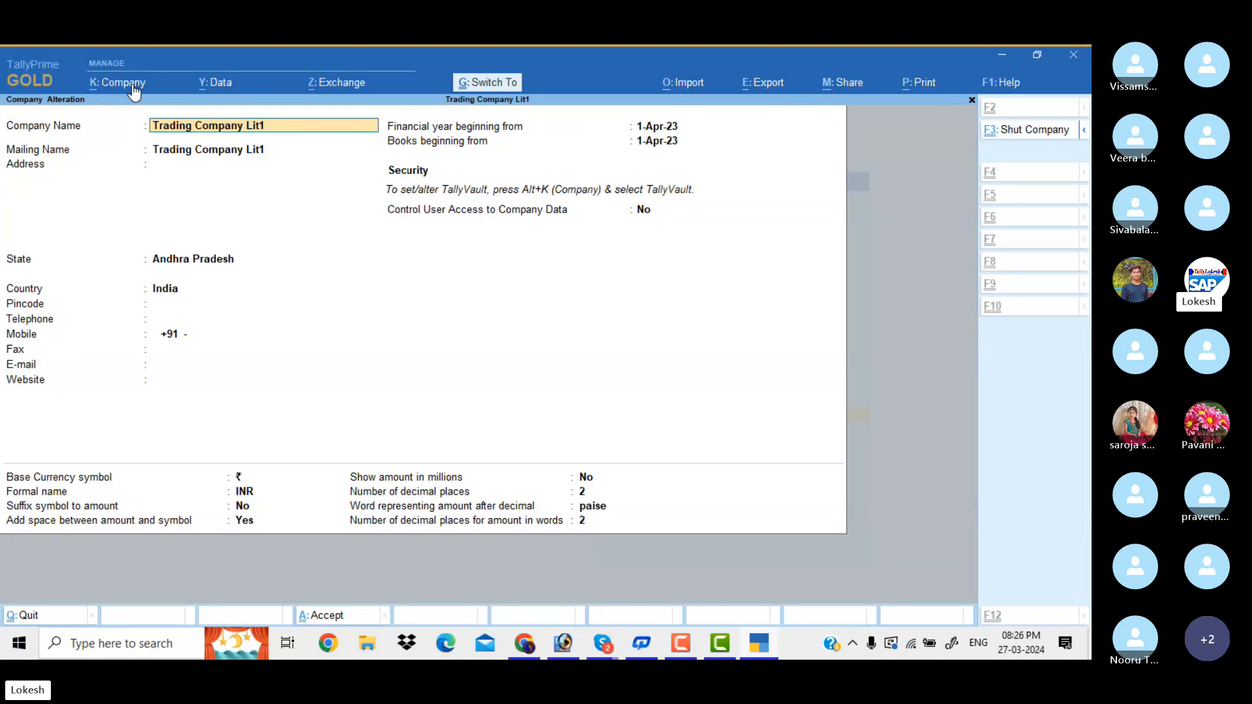
type("(")
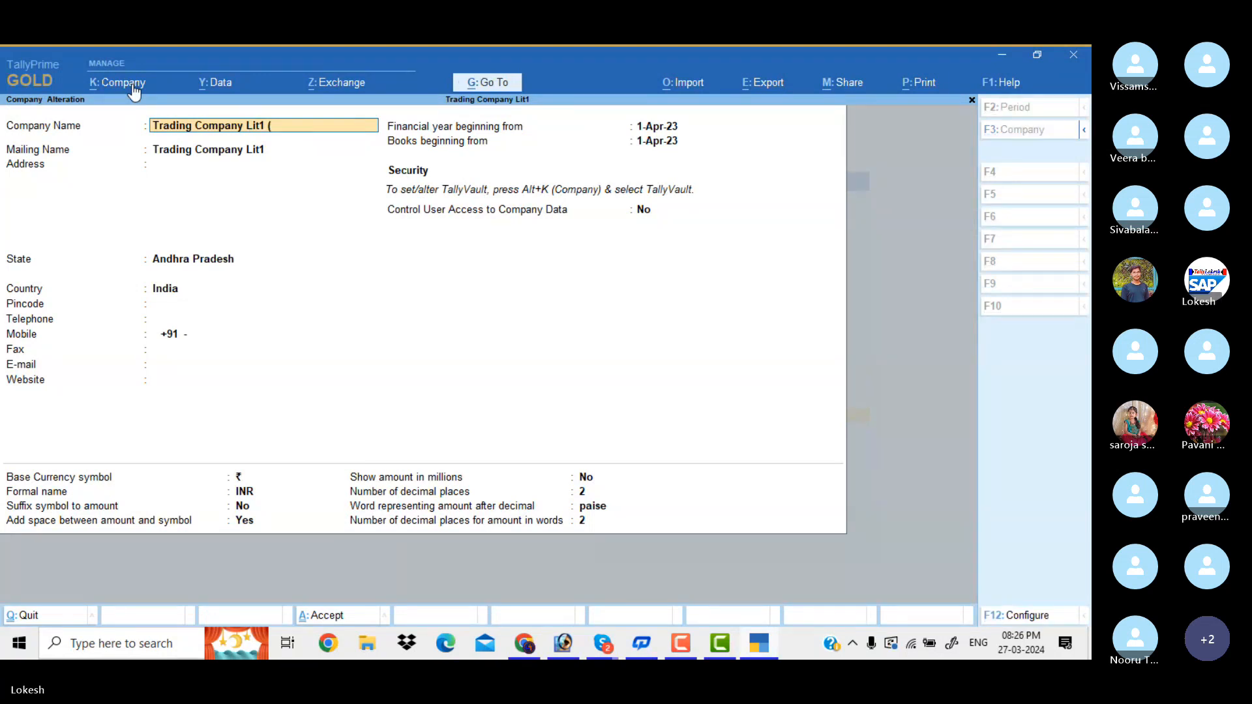
type("23-")
type("24")
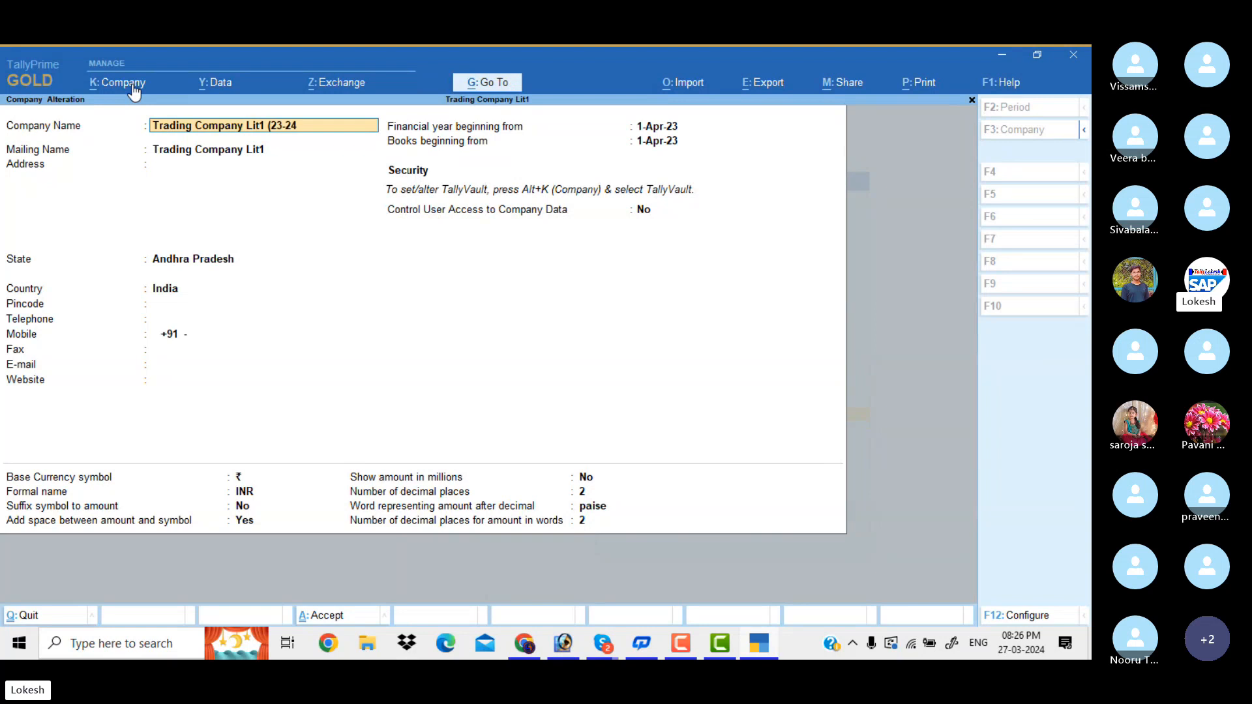
type(")")
key("Return")
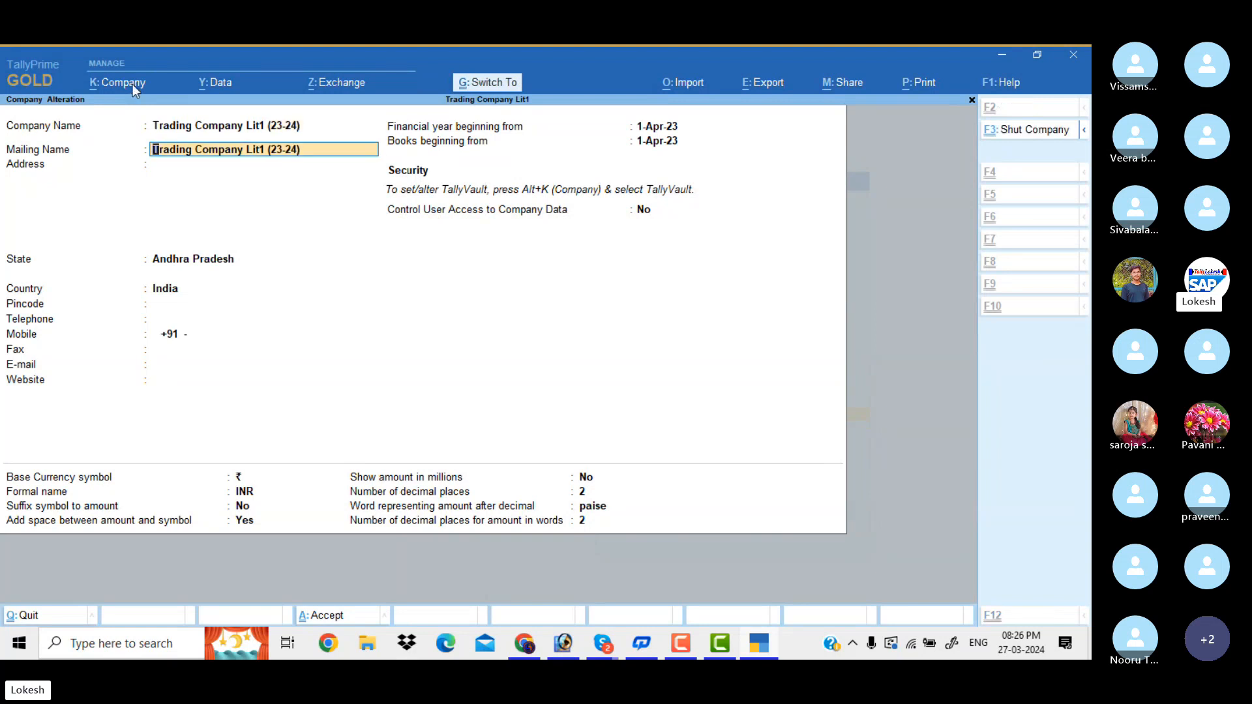
key("ctrl+a")
Rename Trading Company Lit1 - (from 1-Apr-24) as Trading Company Lit1 ( 24-25) and save the alteration
key("Down")
key("Return")
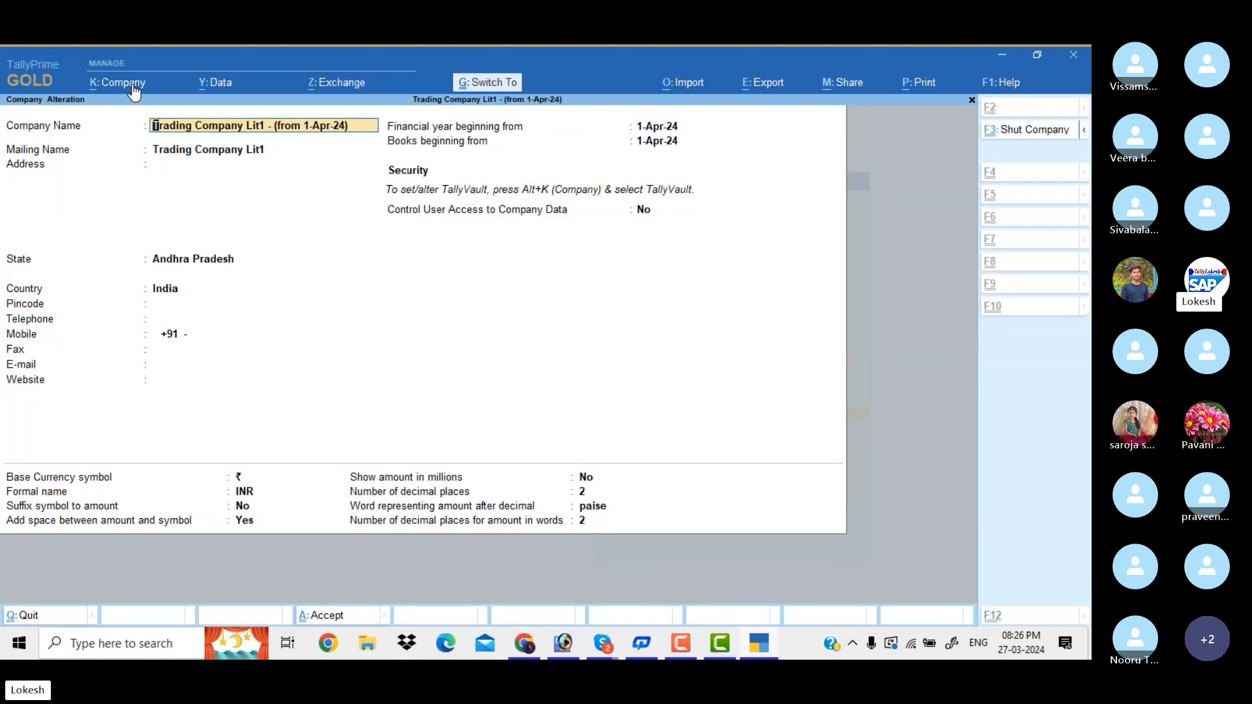
key("BackSpace")
key("BackSpace")
key("BackSpace")
key("BackSpace")
key("BackSpace")
key("BackSpace")
key("BackSpace")
key("BackSpace")
key("BackSpace")
key("BackSpace")
key("BackSpace")
key("BackSpace")
key("BackSpace")
key("BackSpace")
key("BackSpace")
key("BackSpace")
key("BackSpace")
key("BackSpace")
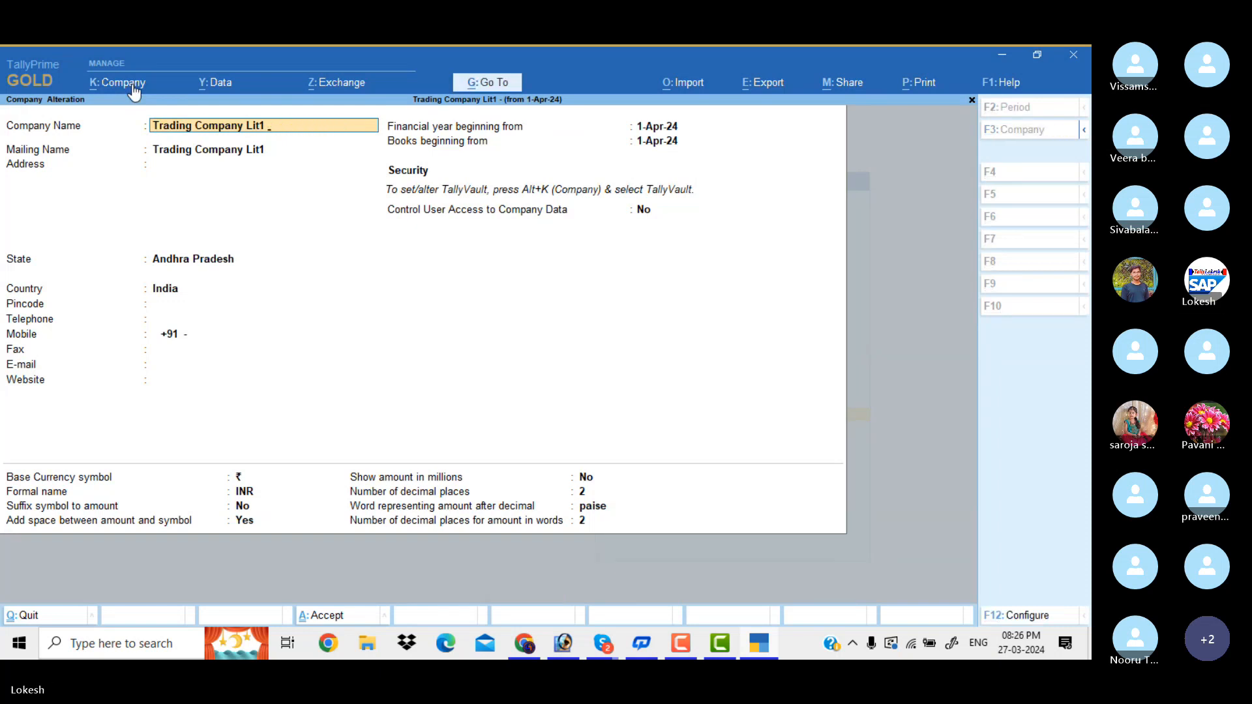
type("( 24-25")
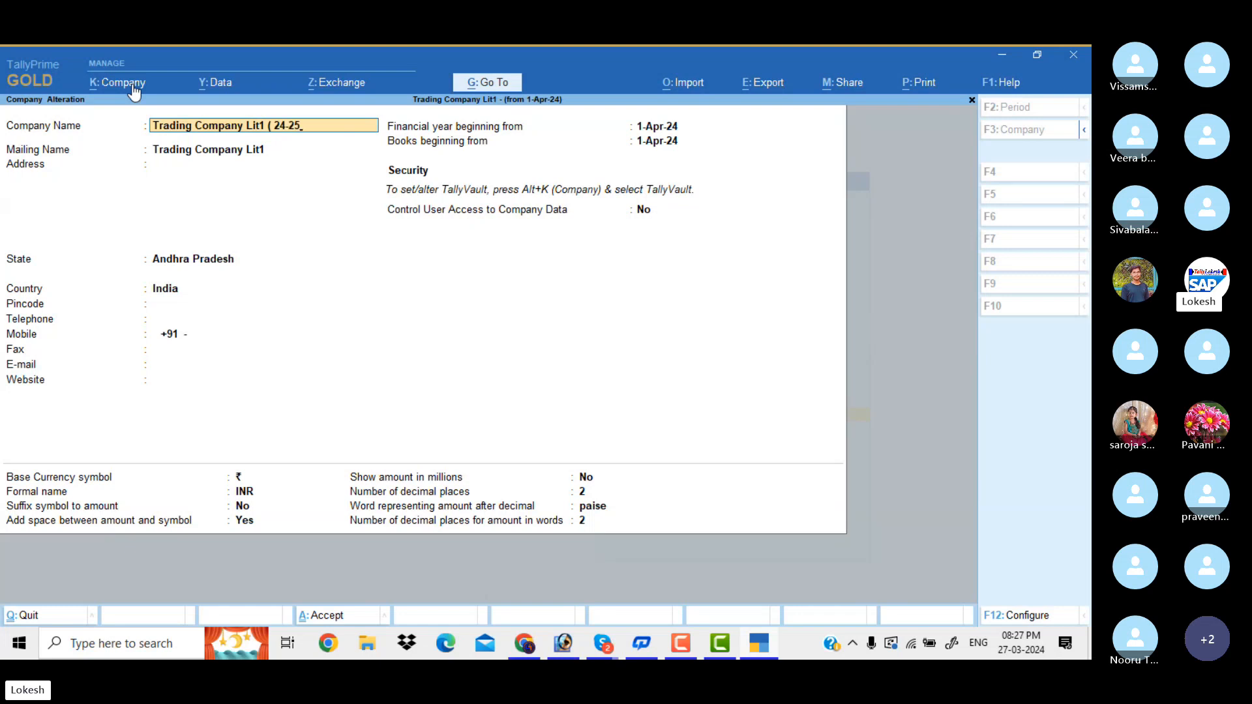
key("Return")
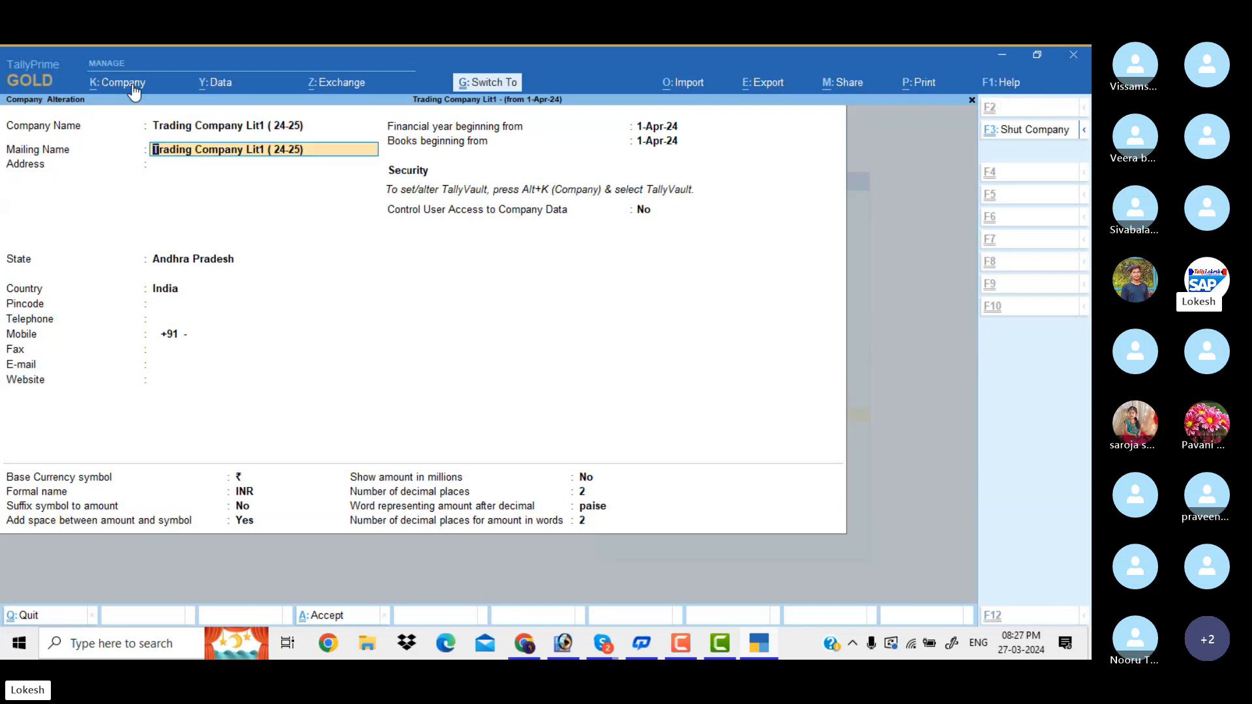
key("ctrl+a")
key("Escape")
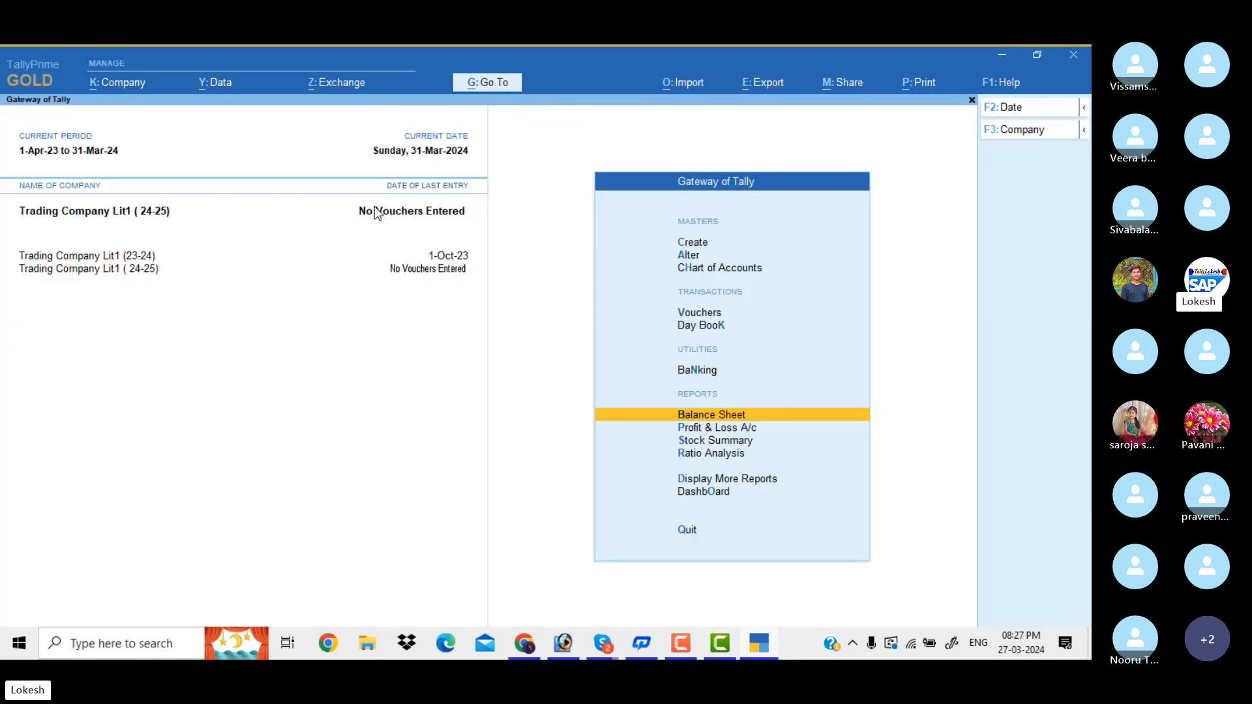
Check the 24-25 company's opening Balance Sheet in detailed view
key("Return")
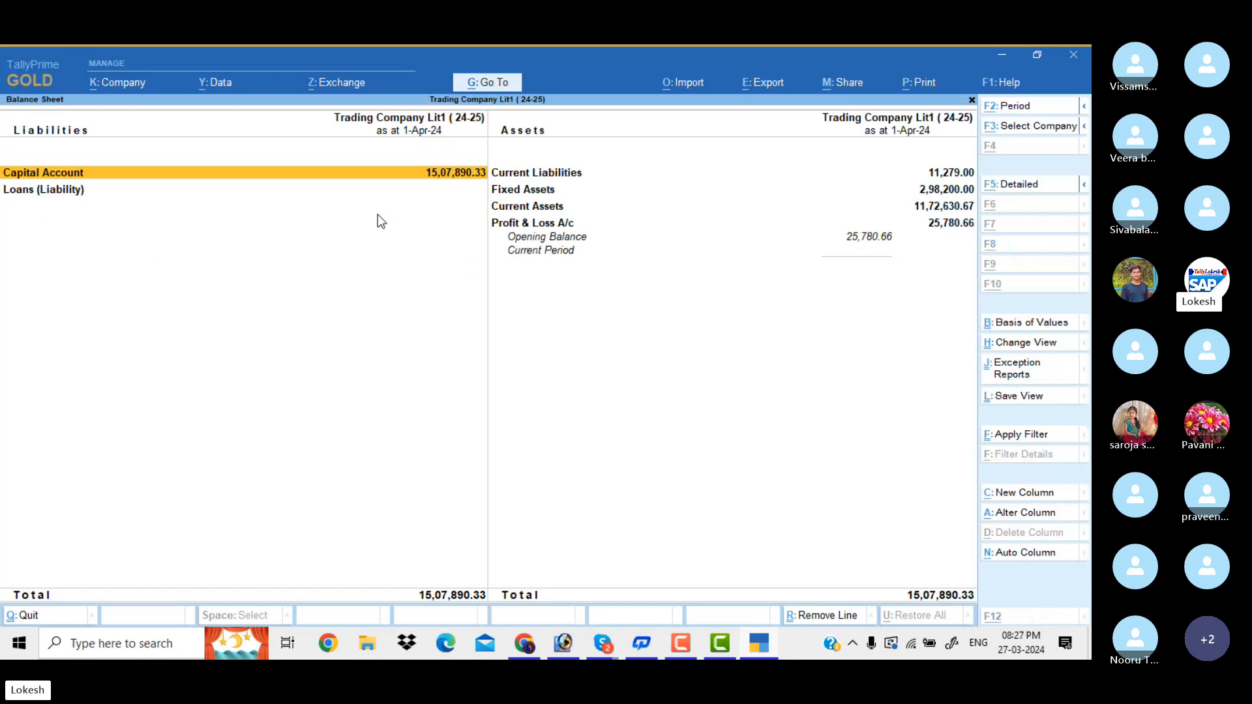
key("alt+F5")
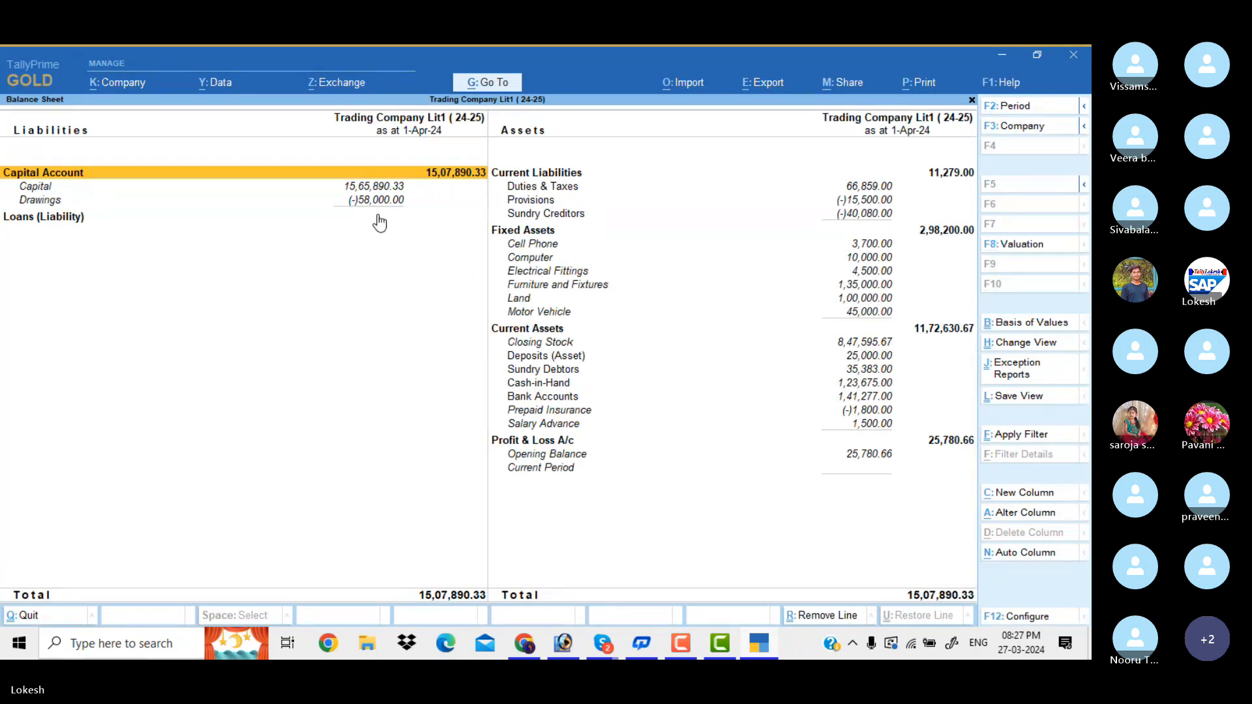
key("Escape")
Start a payment voucher in the 24-25 company and debit 3,500 to Rent Payable
key("Up")
key("Up")
key("Up")
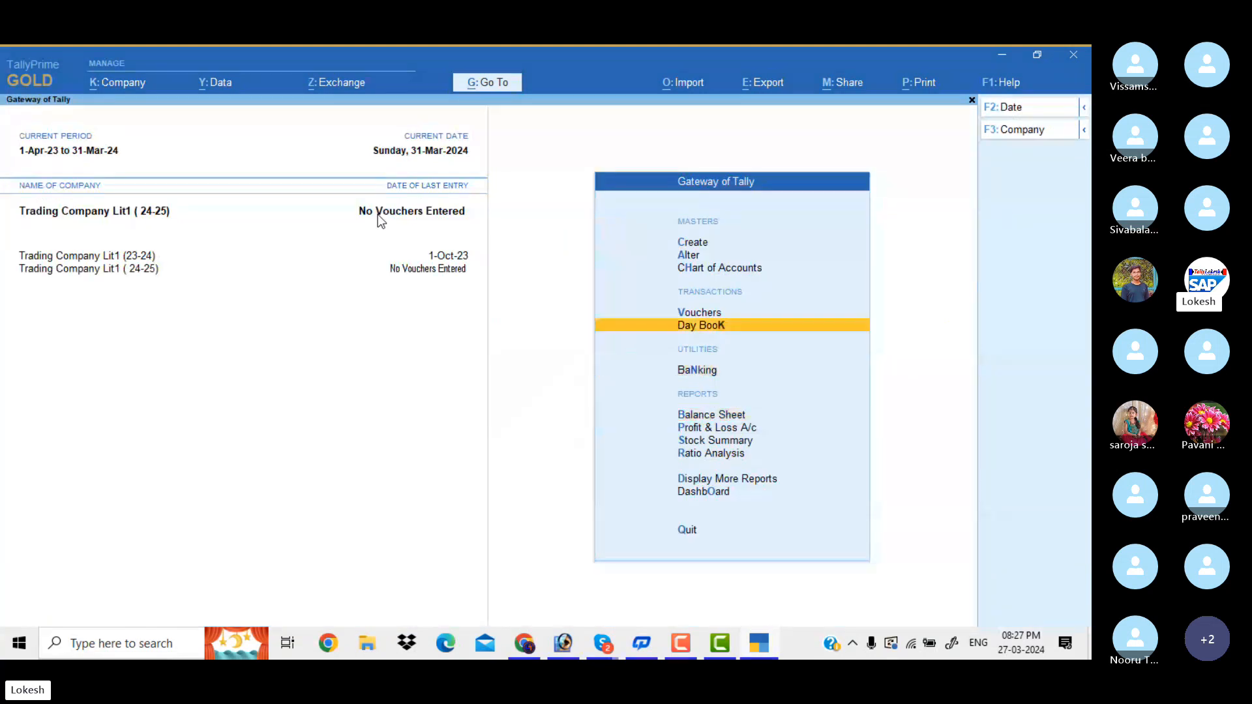
key("Return")
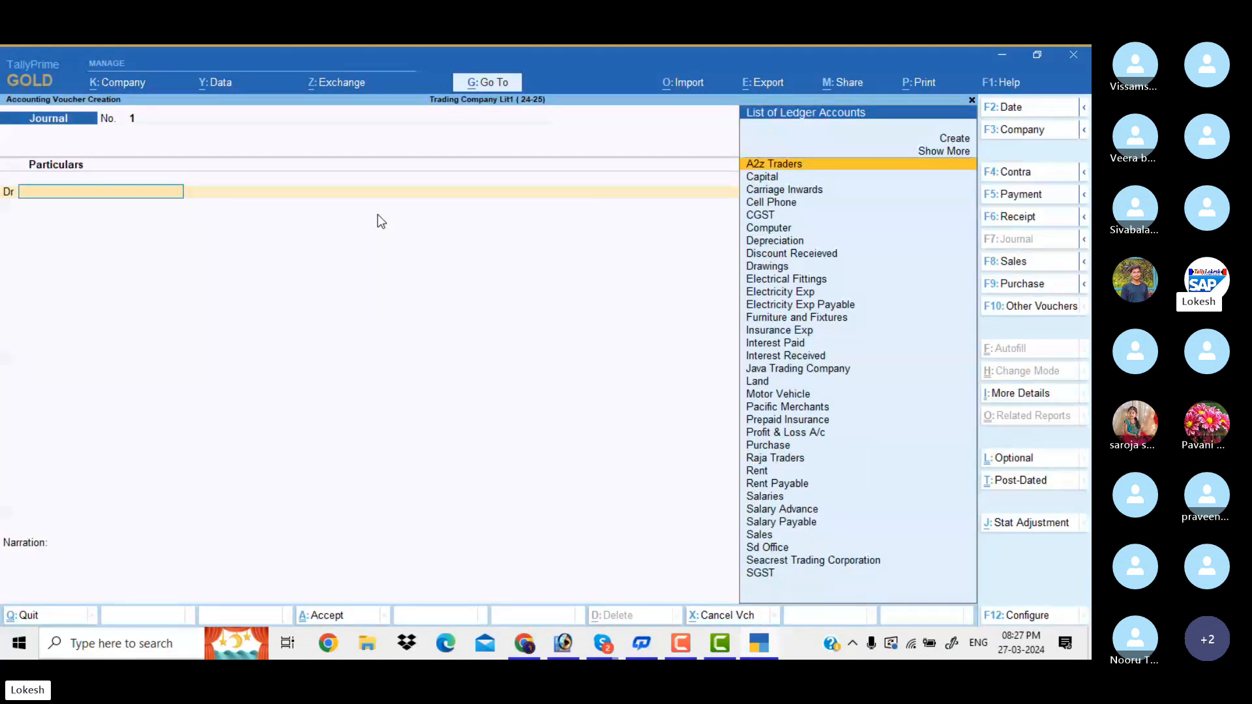
left_click(1020, 194)
type("Re")
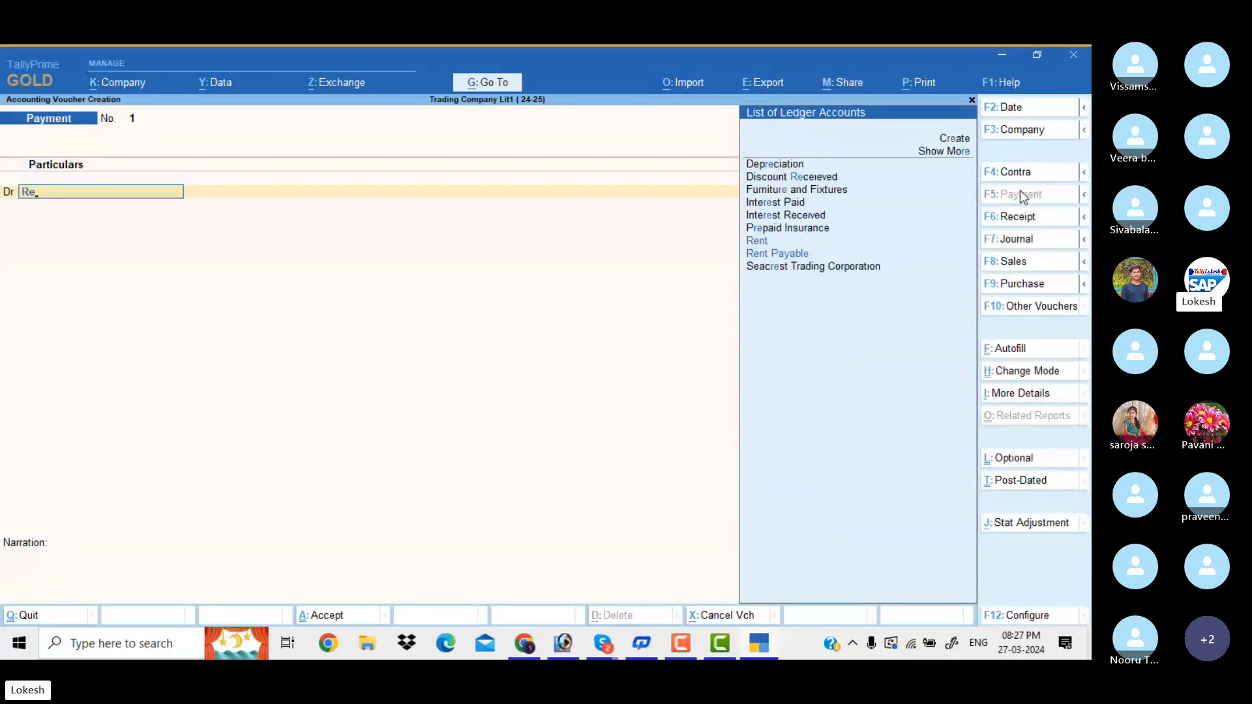
type("n")
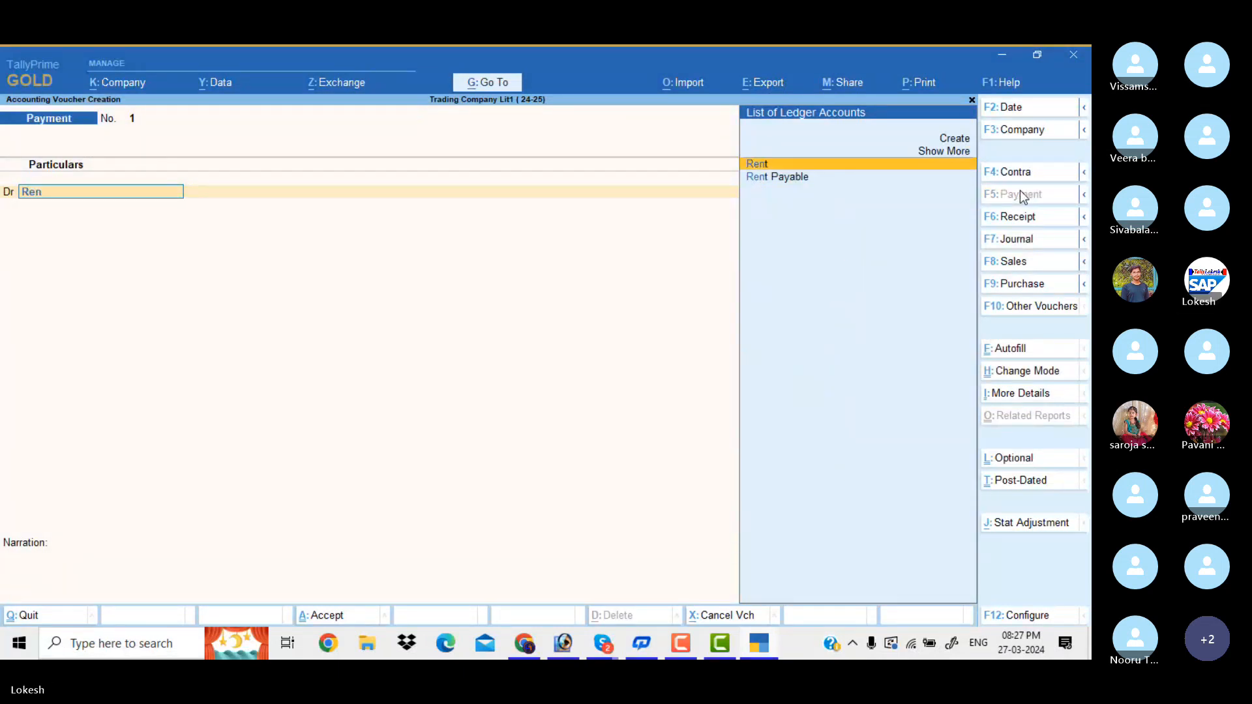
key("Down")
key("Return")
type("3500")
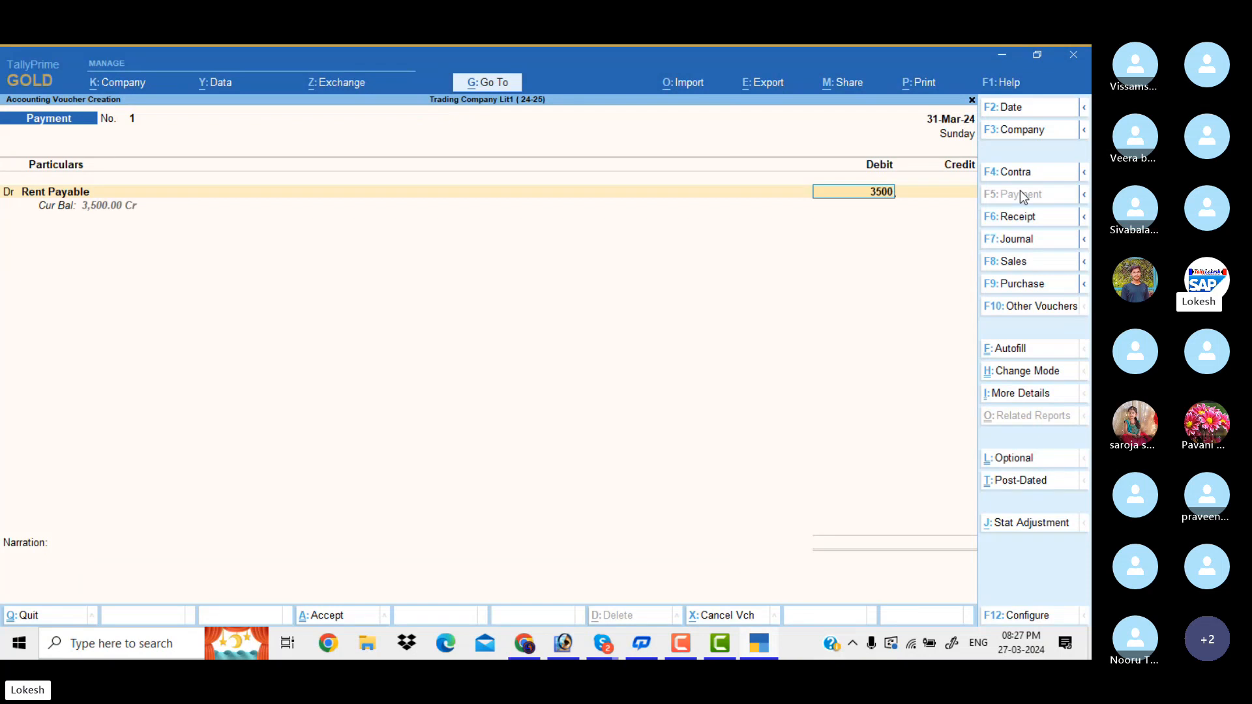
key("Return")
Credit 3,500 to Cash and try to save the rent payment voucher
key("Down")
key("Down")
key("Down")
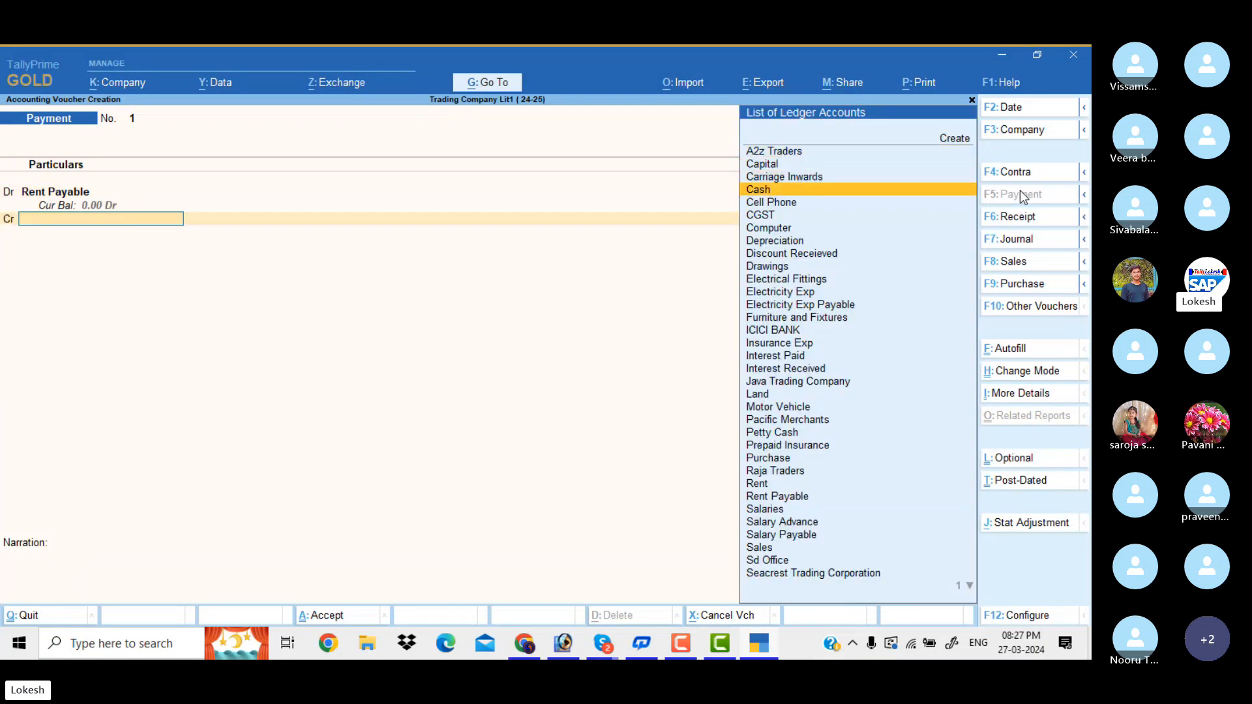
key("Return")
key("Return")
key("Return")
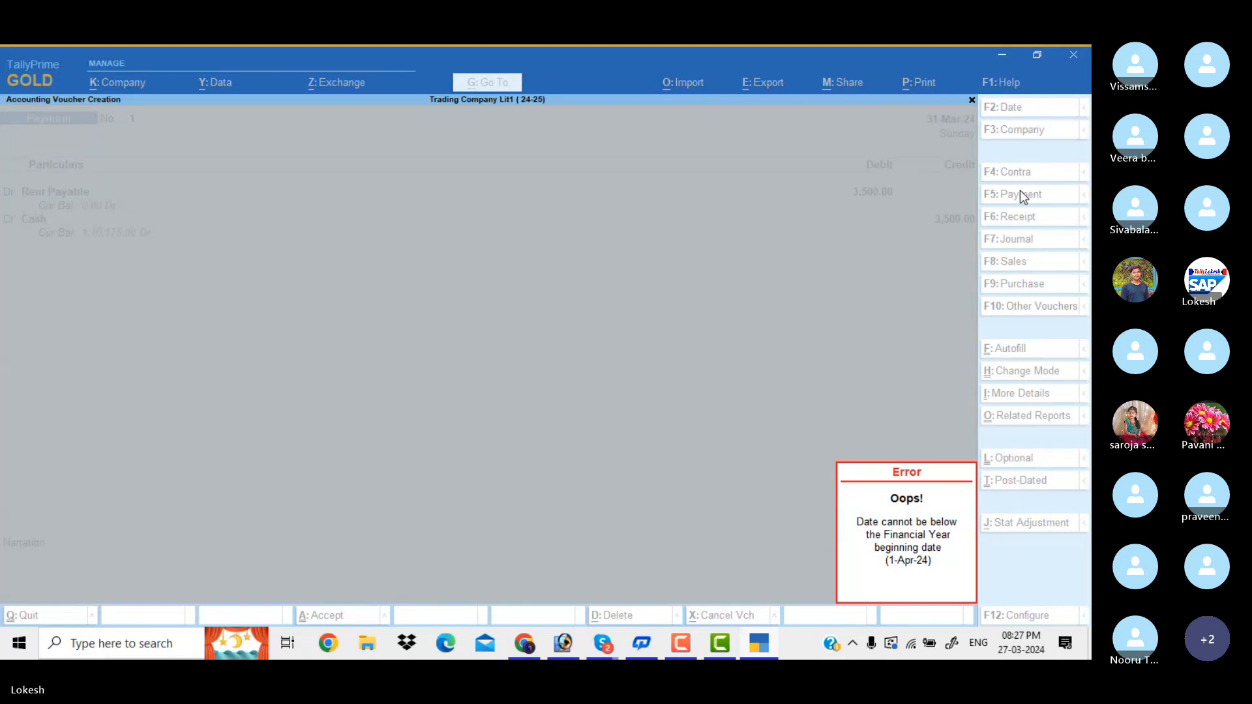
Discard the unsaved rent payment voucher and set the 24-25 company's period from 1-4-24 to 31-3-25
key("Escape")
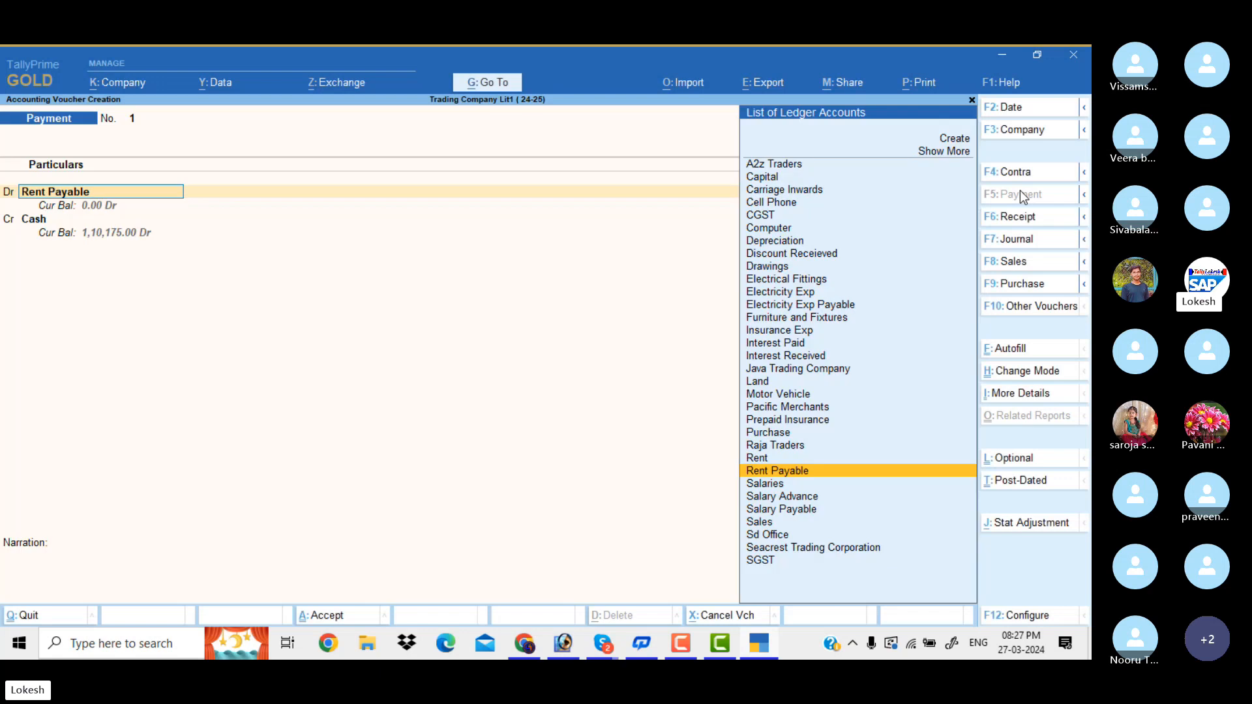
key("Escape")
key("y")
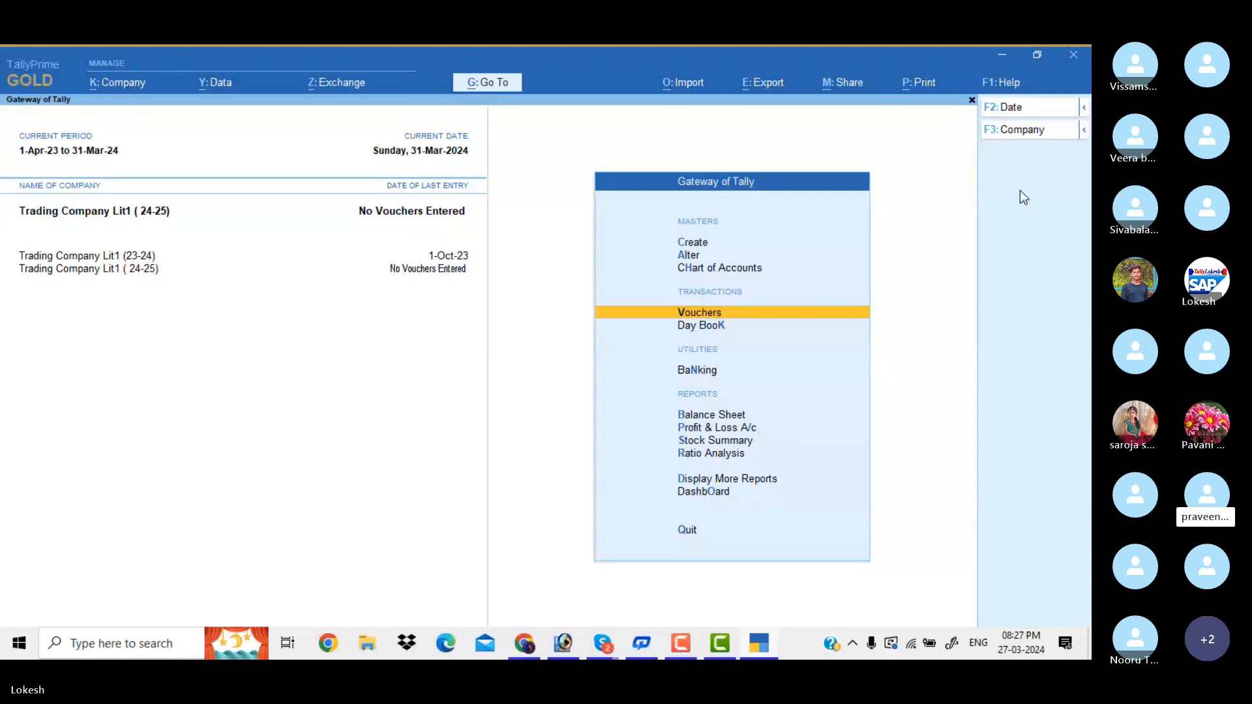
key("alt")
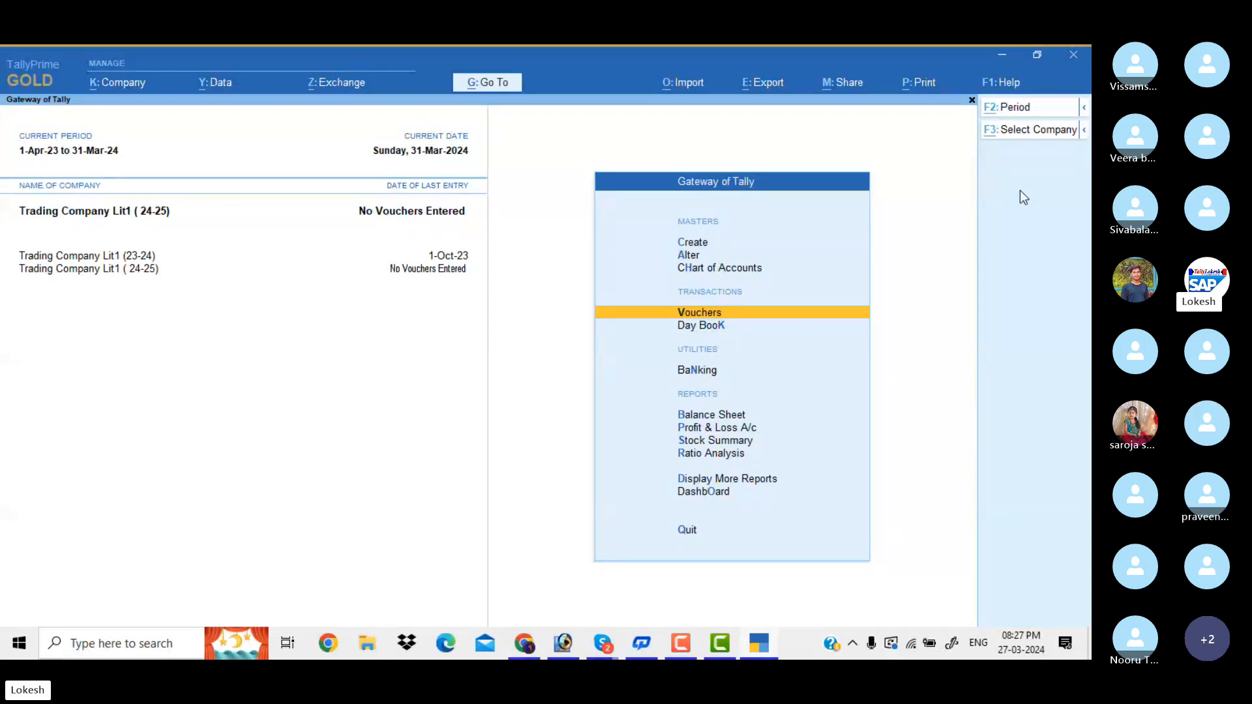
key("alt+F2")
type("1-4-24")
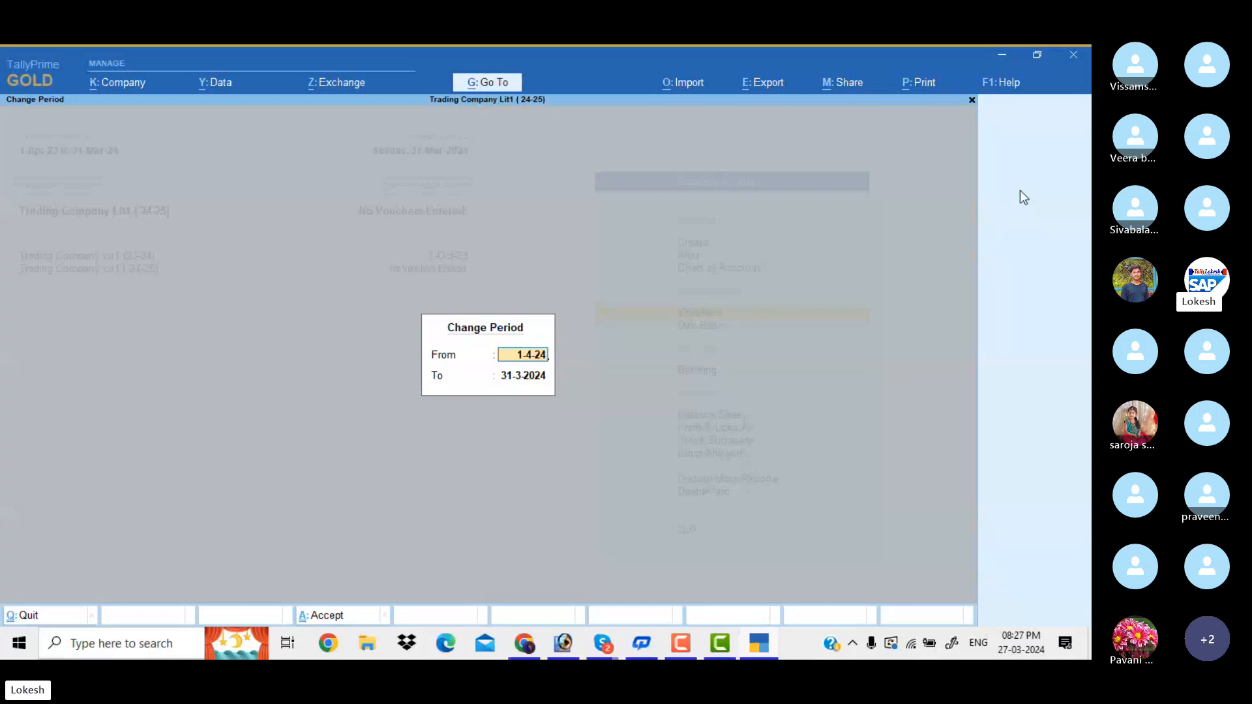
key("Return")
type("31-")
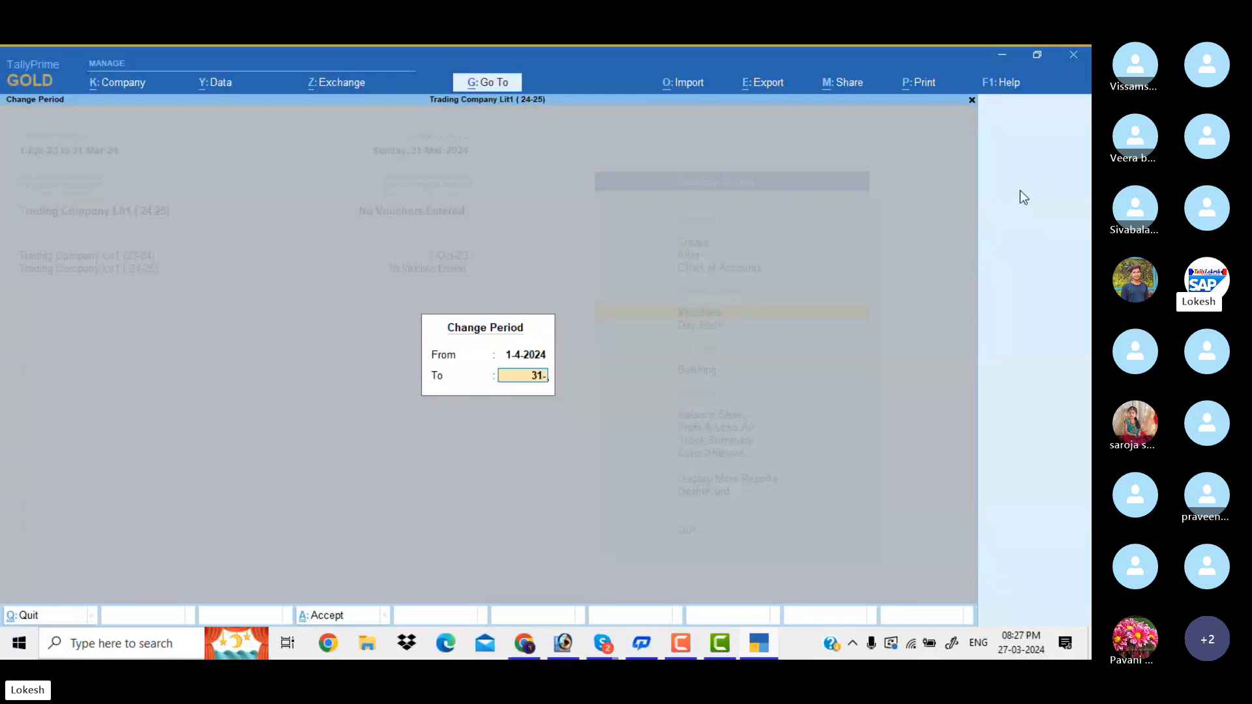
type("3-25")
key("Return")
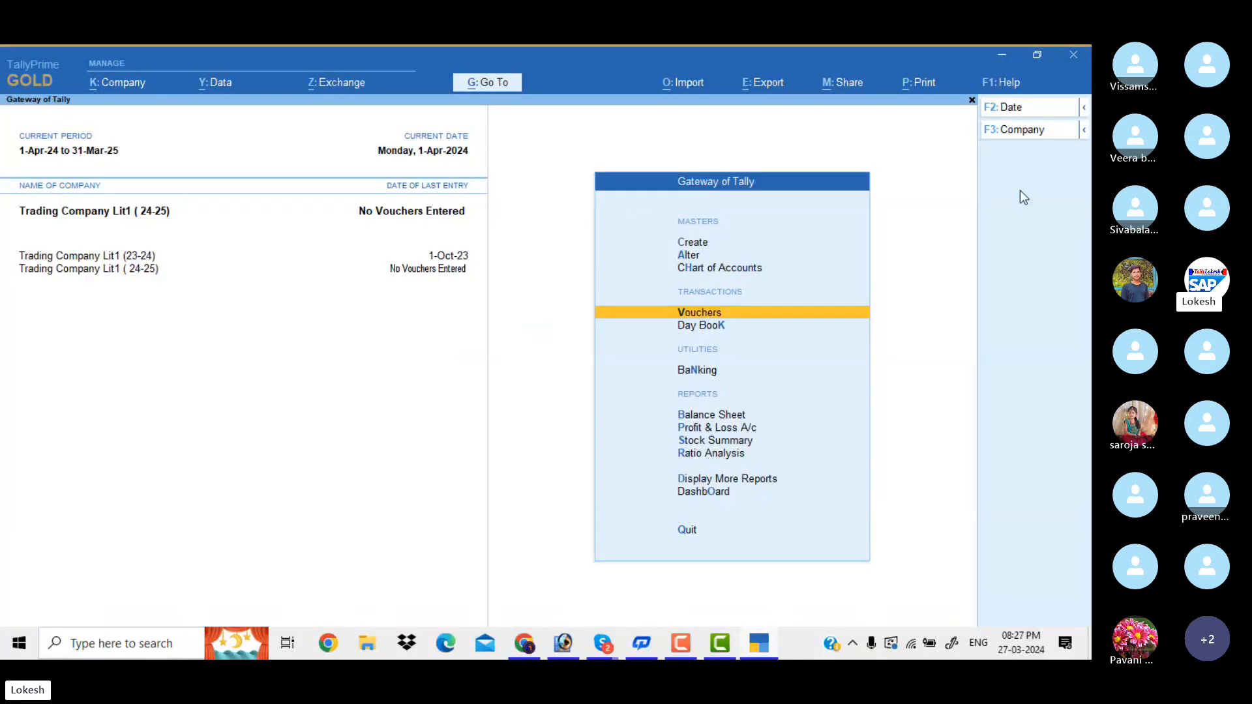
Start a new payment voucher dated 1-Apr-24 and debit 3,500 to Rent Payable
key("Return")
type("Rent")
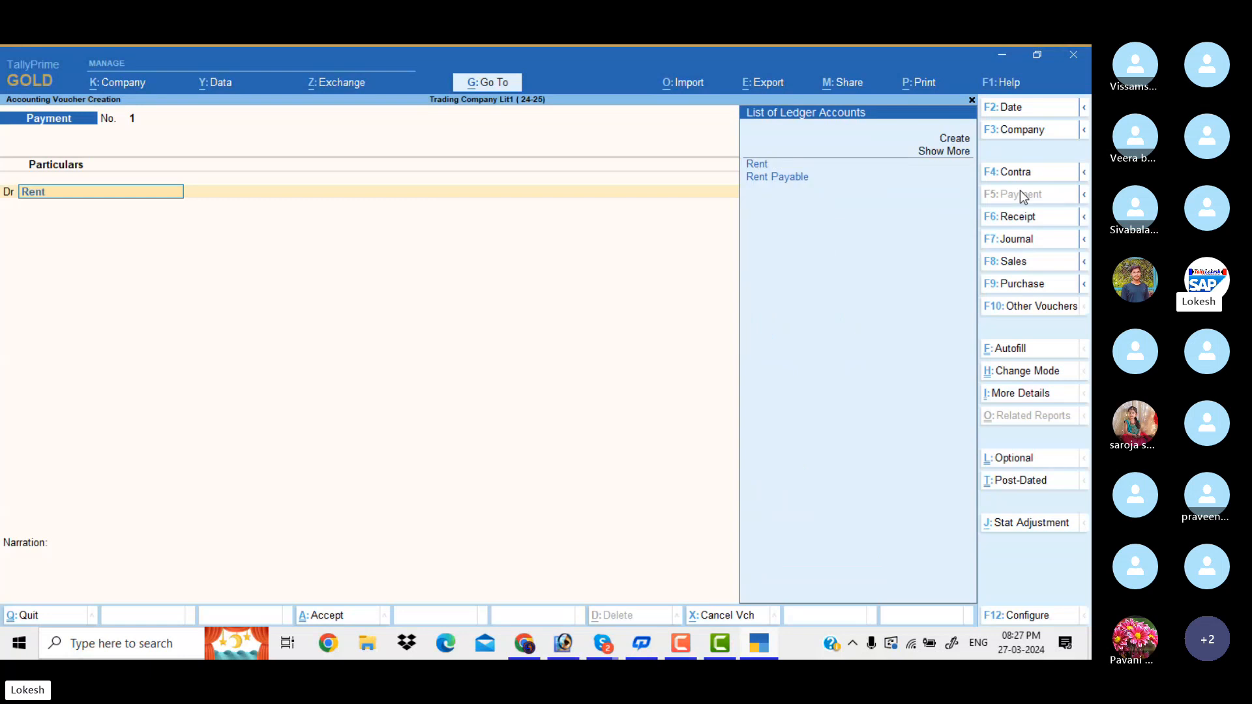
key("Down")
key("Return")
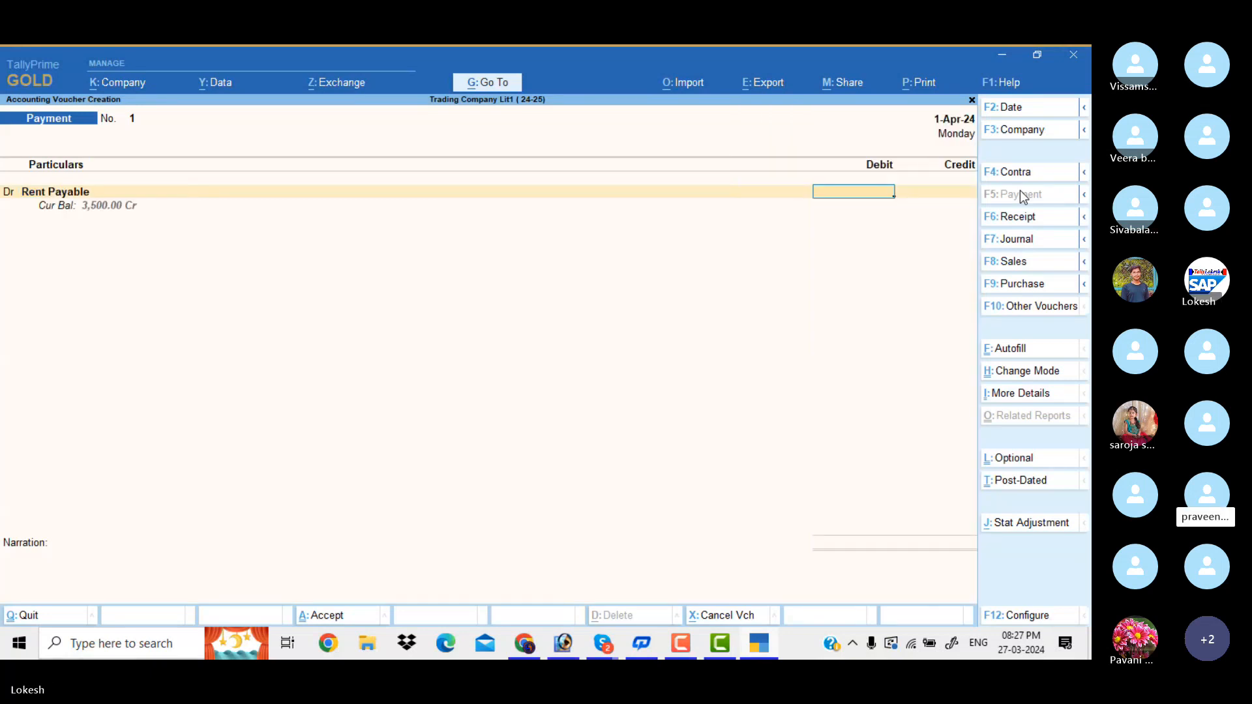
type("3500")
key("Return")
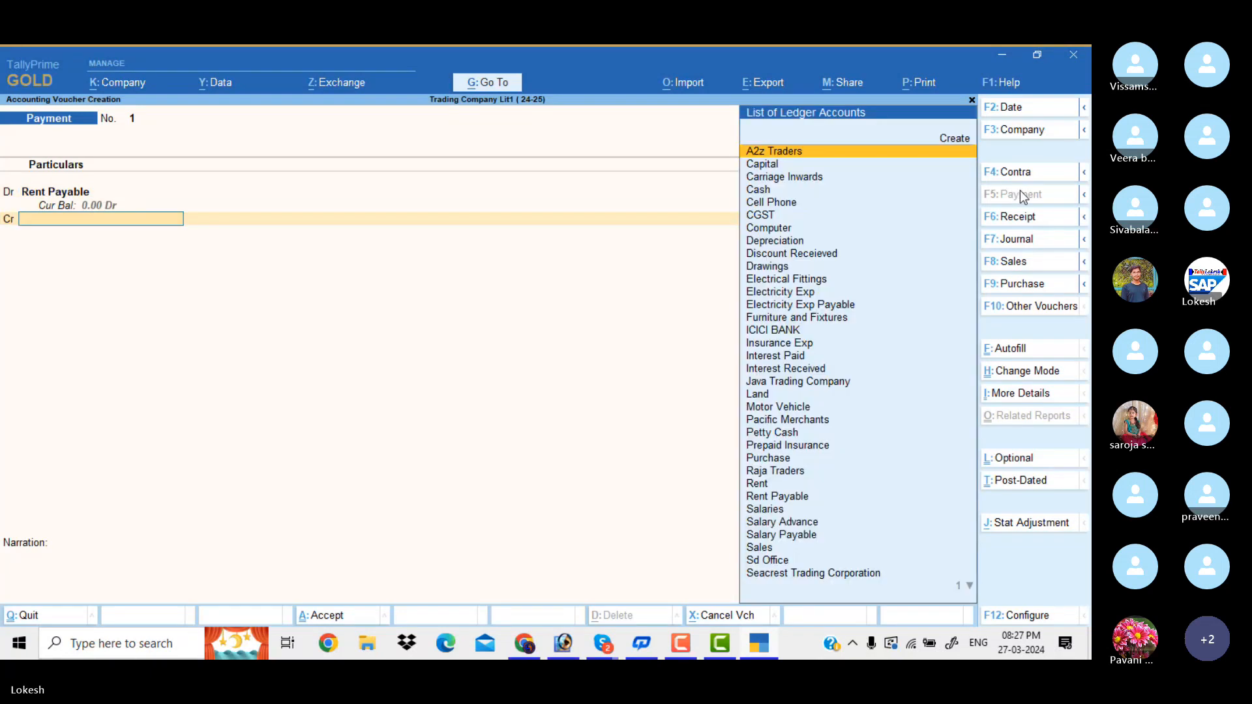
Credit 3,500 to Cash and save the rent payment voucher
key("Down")
key("Down")
key("Down")
key("Return")
key("Return")
key("Return")
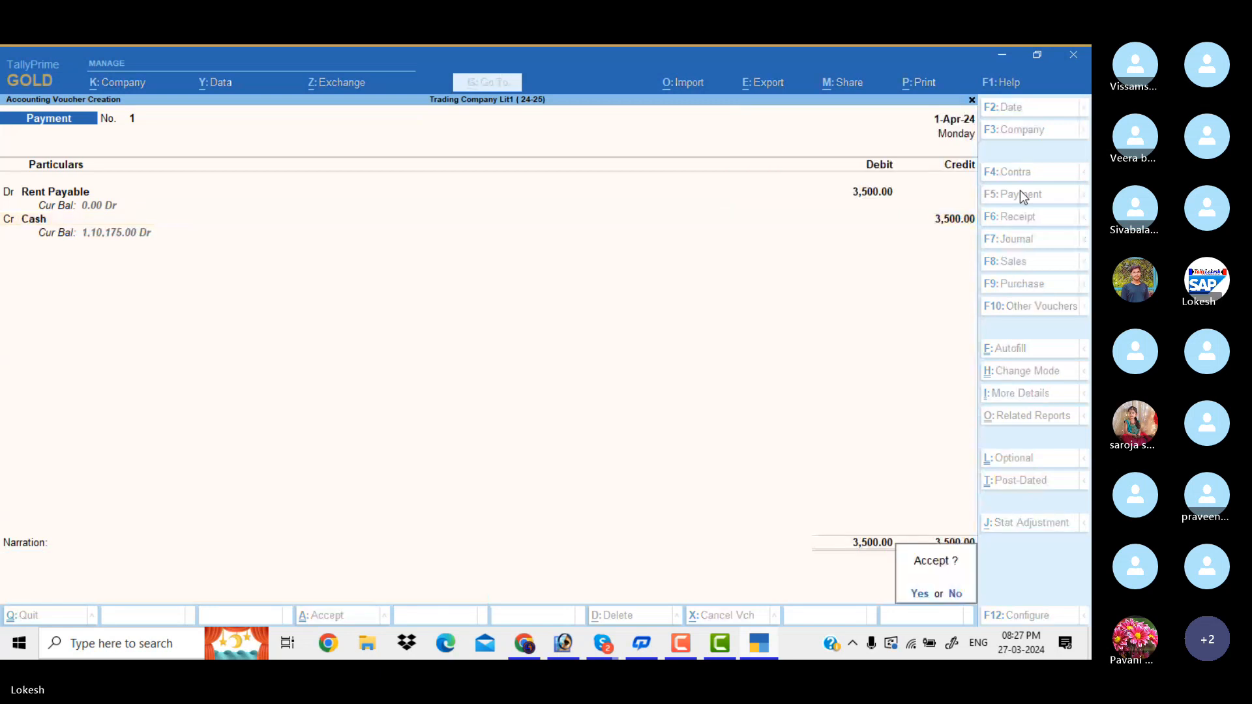
key("Return")
Debit 11,500 to Salary Payable in the second payment voucher
type("Sa")
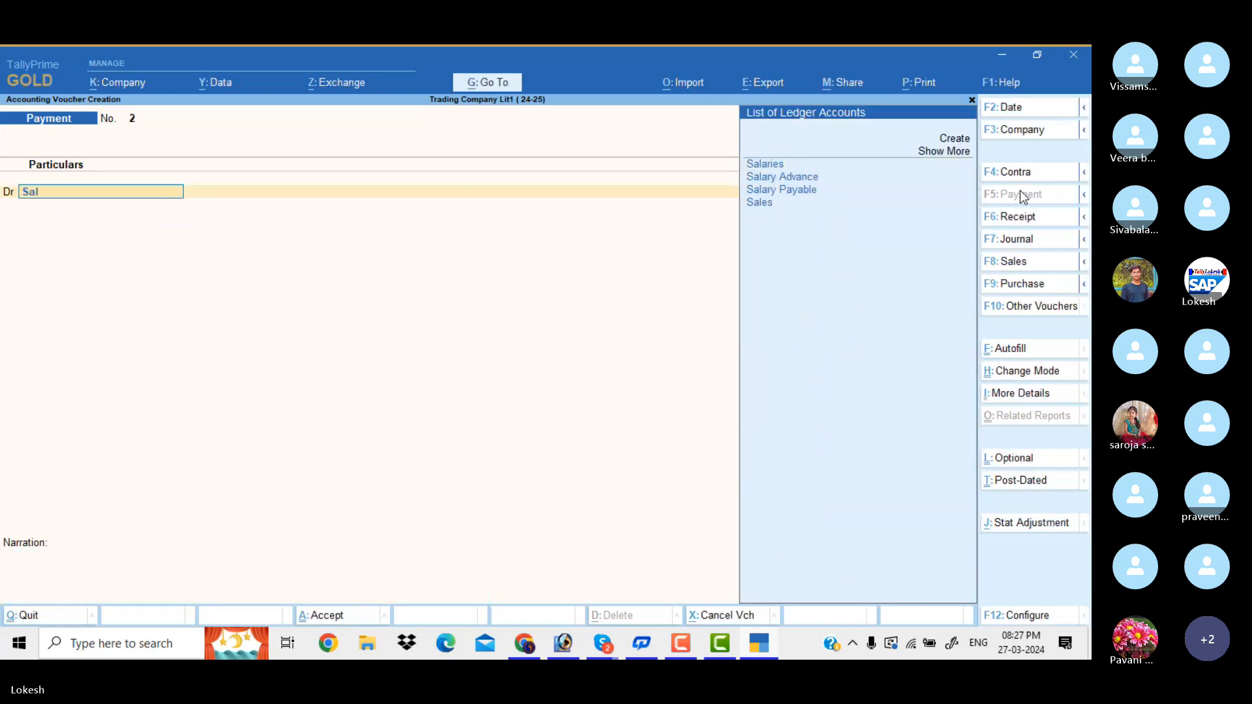
type("l")
key("Down")
key("Down")
key("Return")
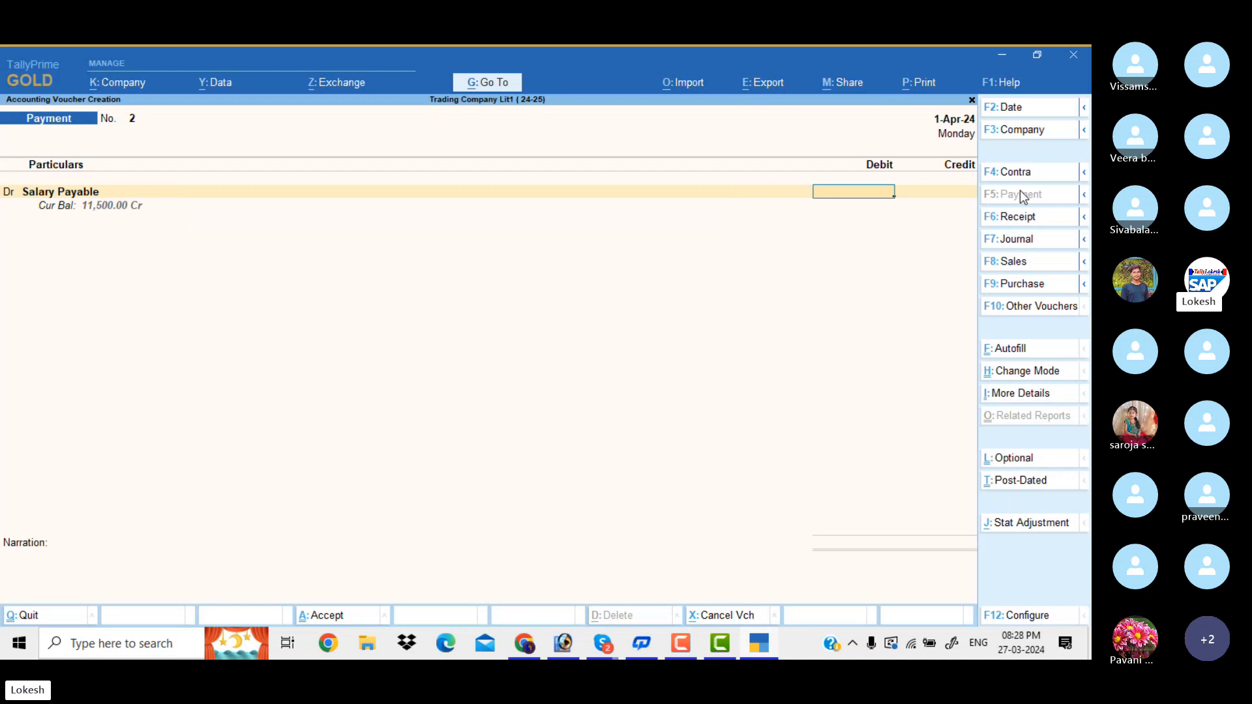
type("11500")
key("Return")
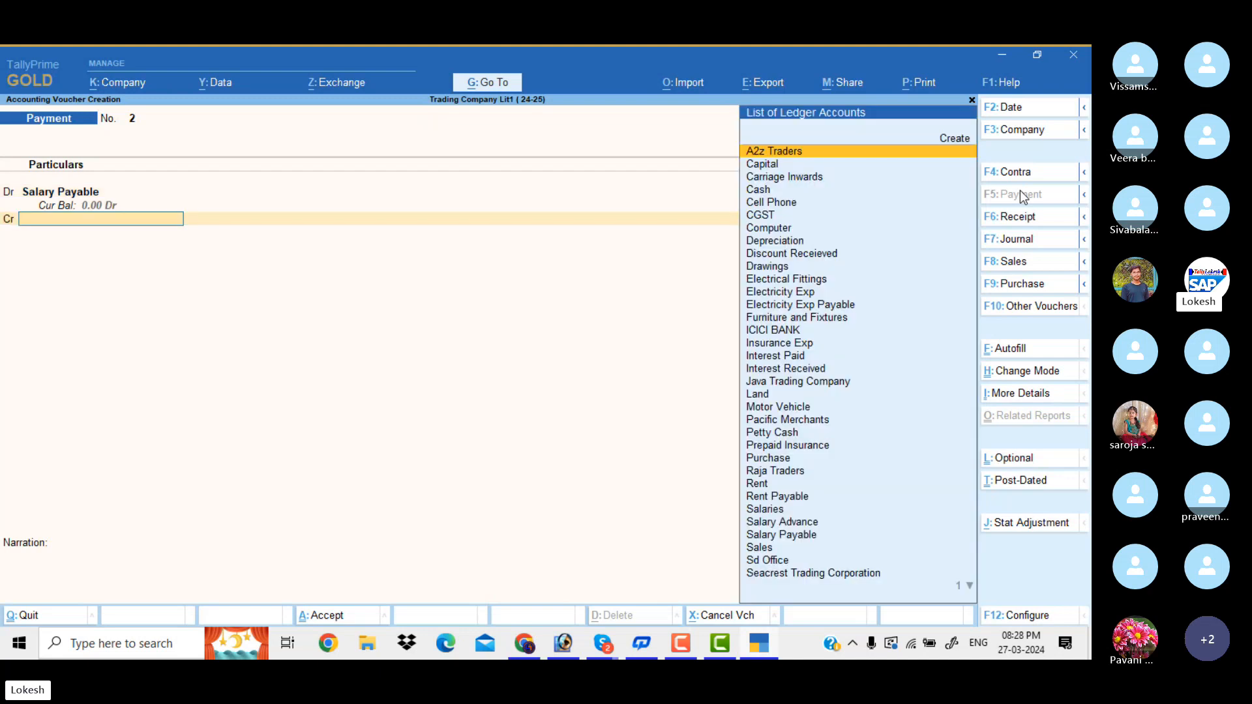
Credit 11,500 to Cash, save the salary payment voucher and leave voucher entry
type("cash")
key("Return")
key("Return")
key("Return")
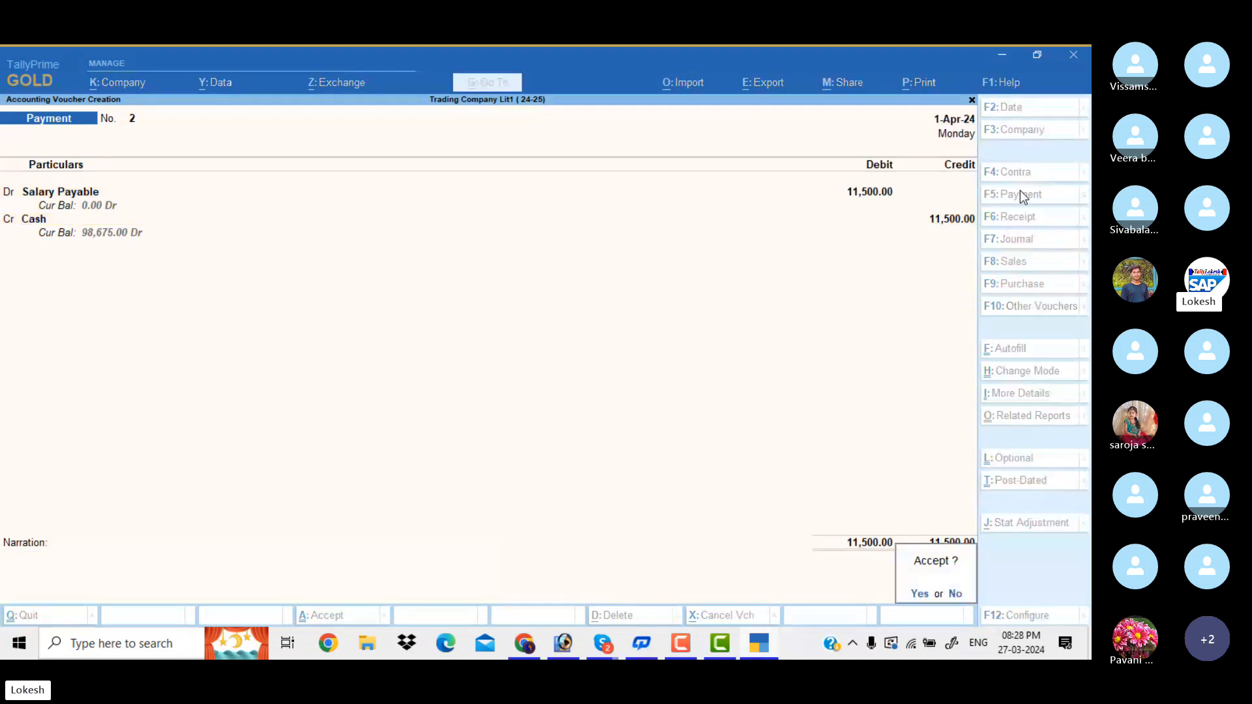
key("Return")
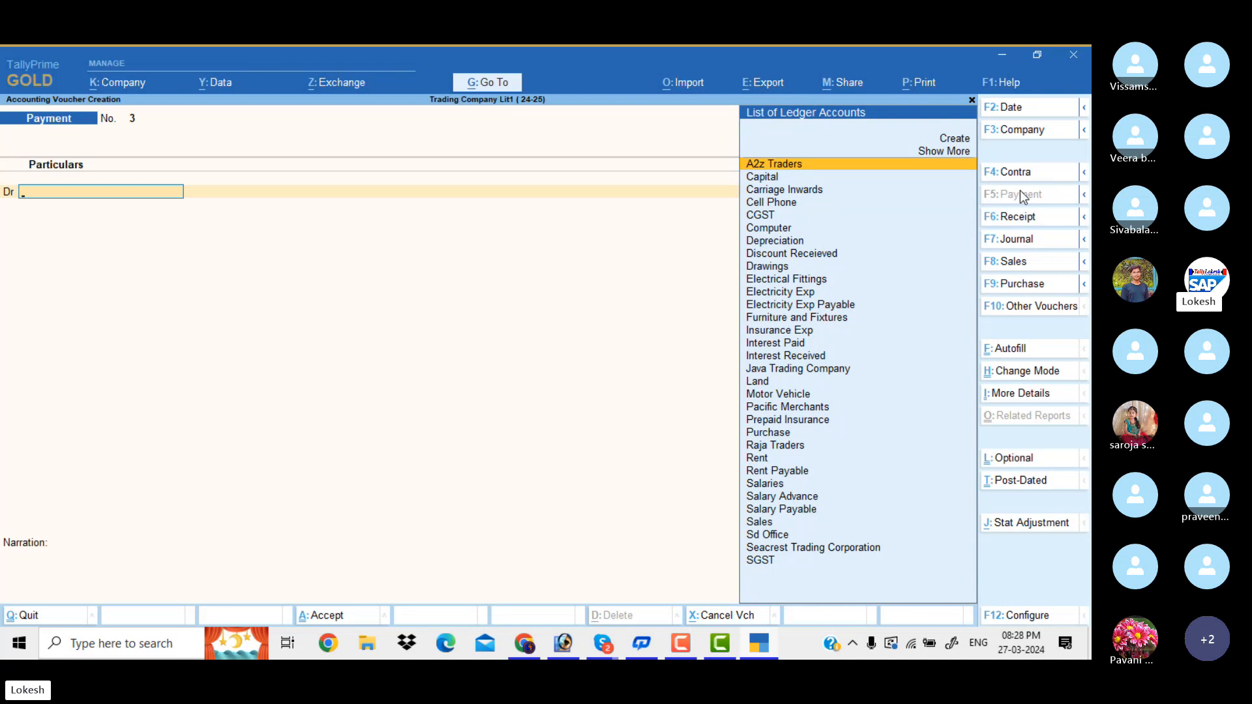
key("Escape")
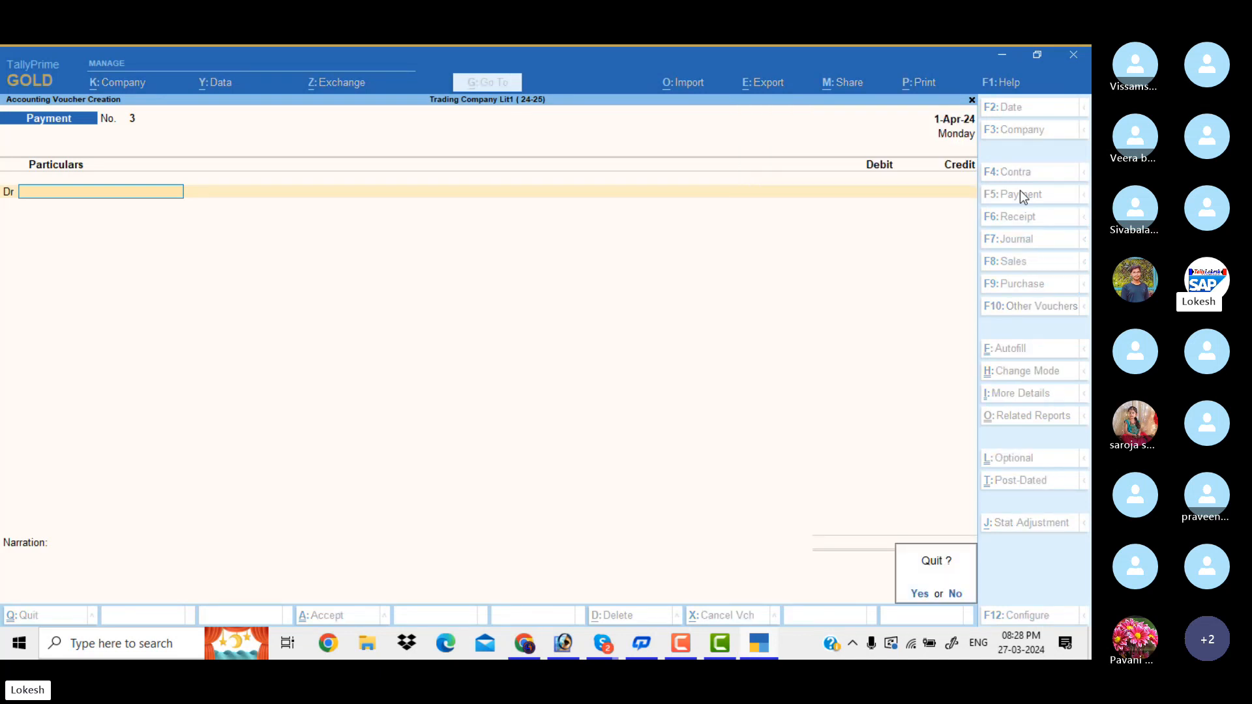
key("Return")
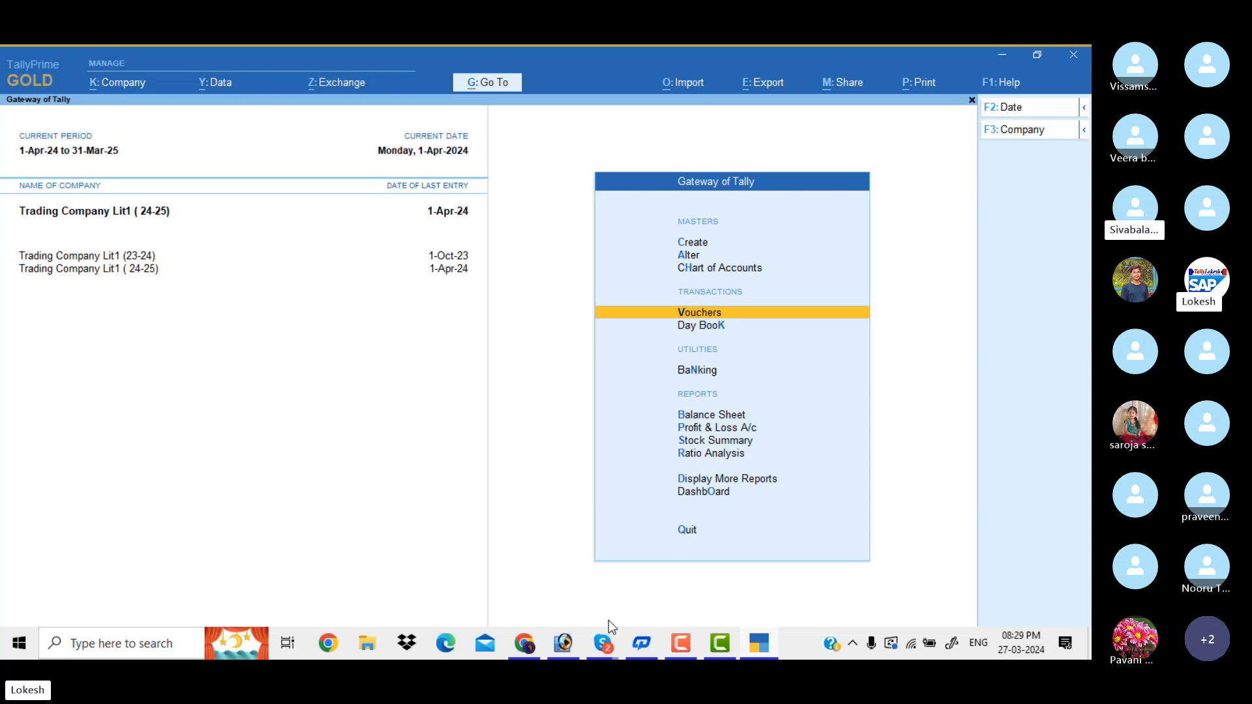
mouse_move(606, 636)
left_click(591, 578)
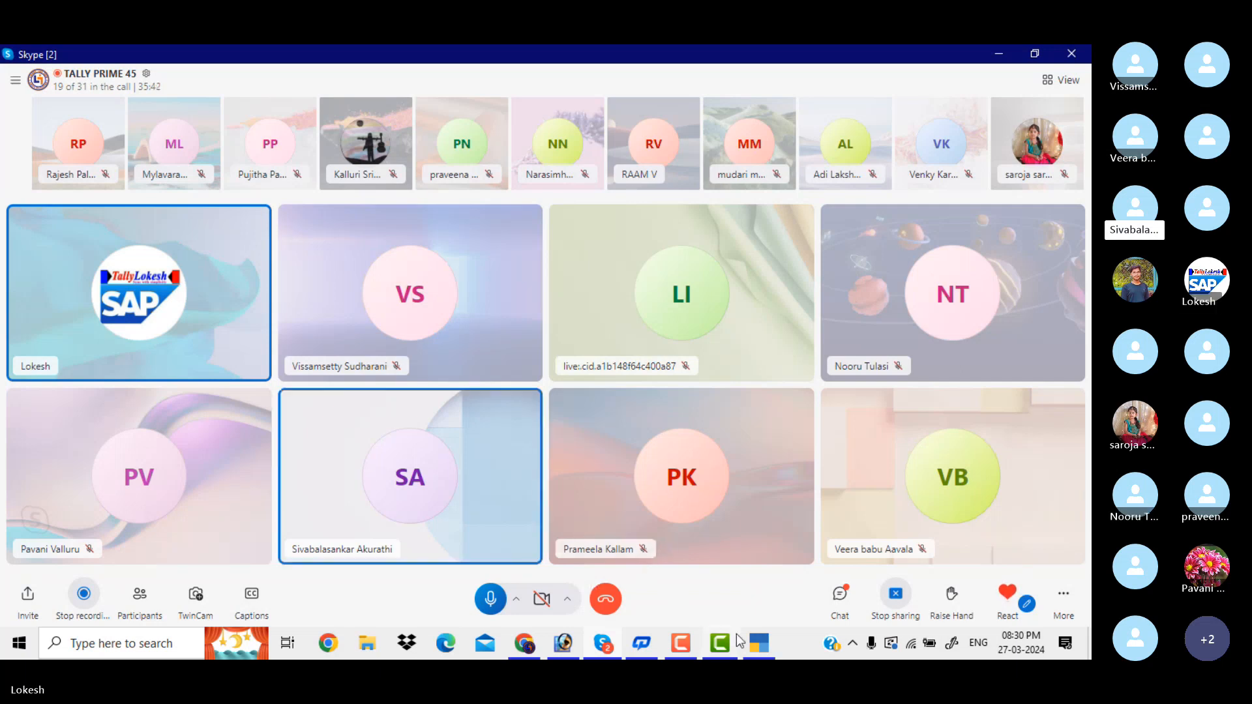
mouse_move(756, 642)
left_click(737, 570)
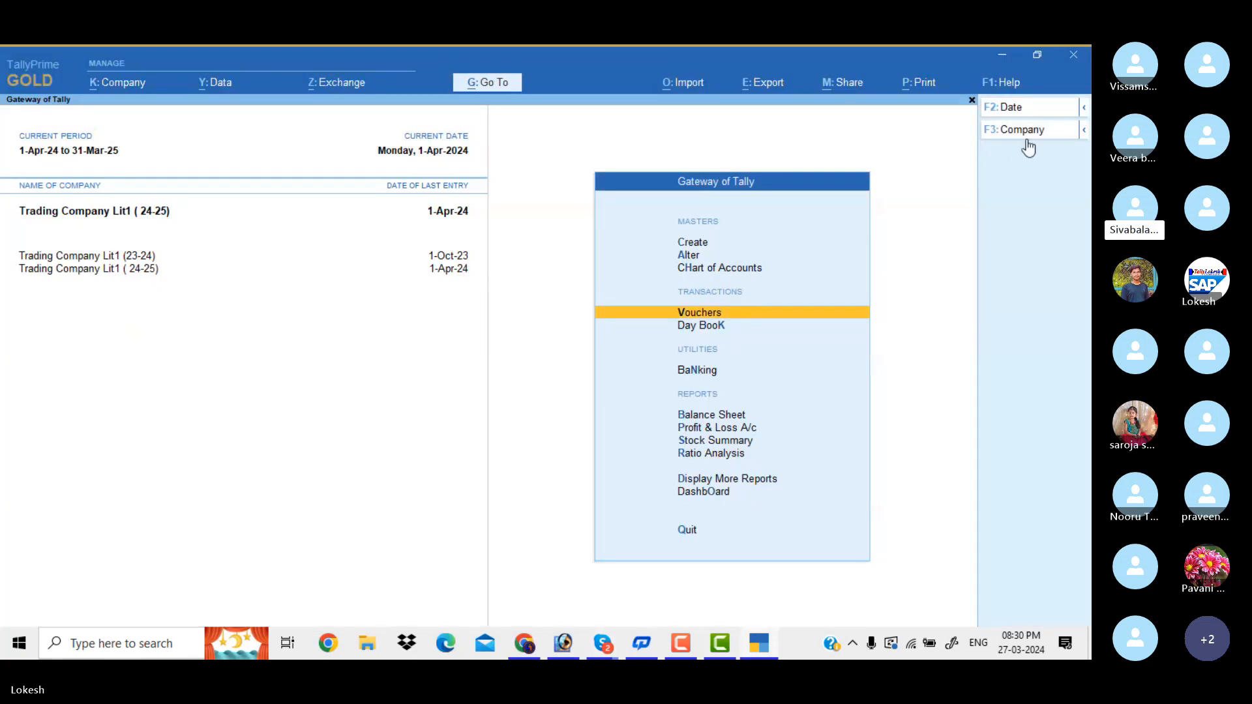
Load the company LOKESH INFOTECH (23-24) from the Tally Prime 4 data folder
left_click(1026, 139)
key("Up")
key("Up")
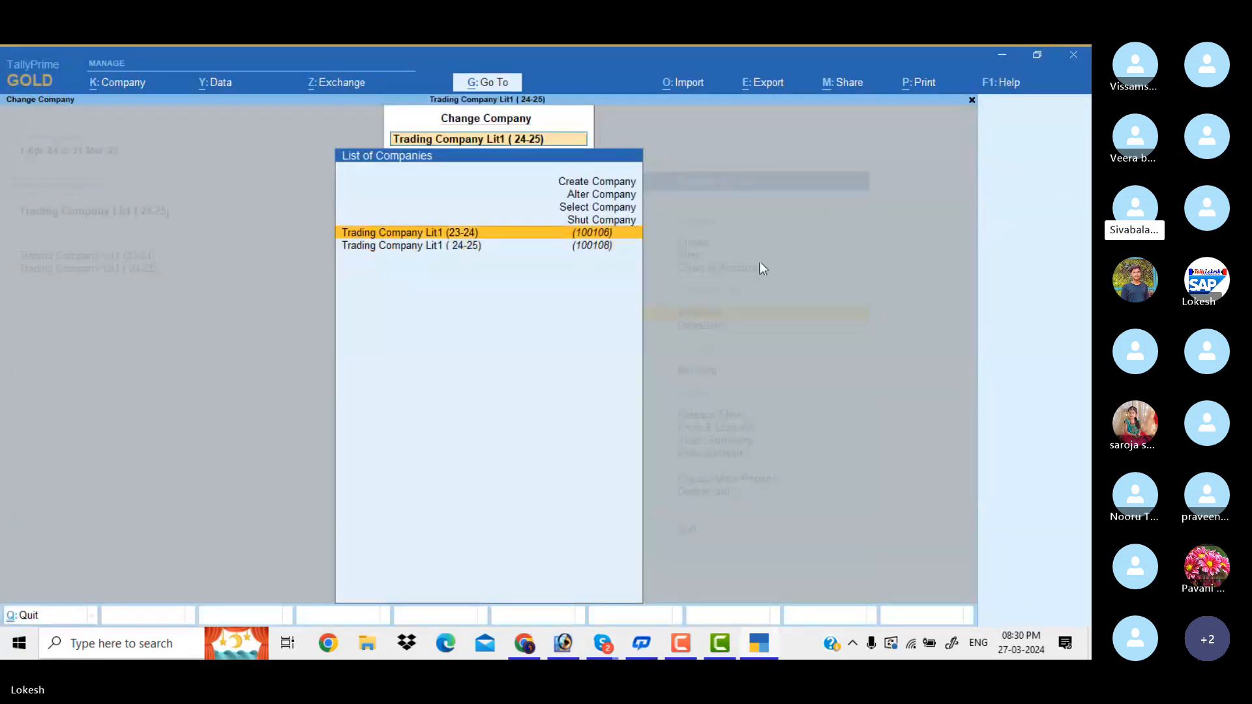
key("Return")
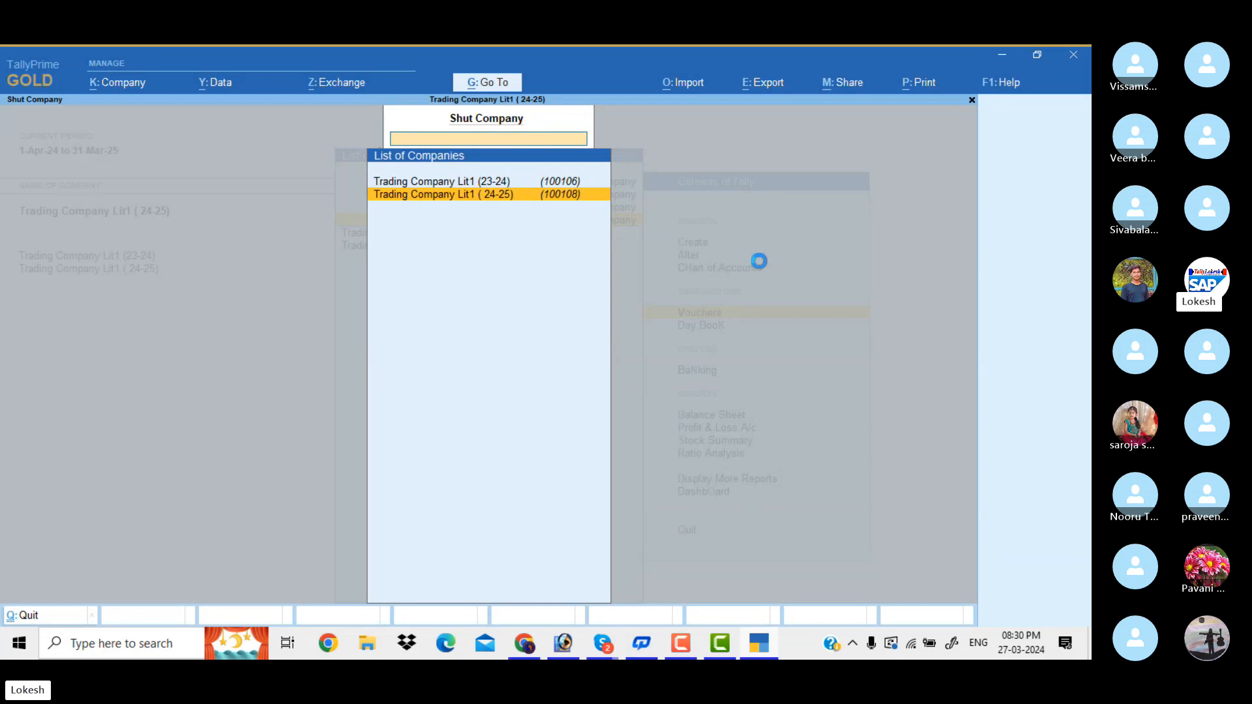
key("Escape")
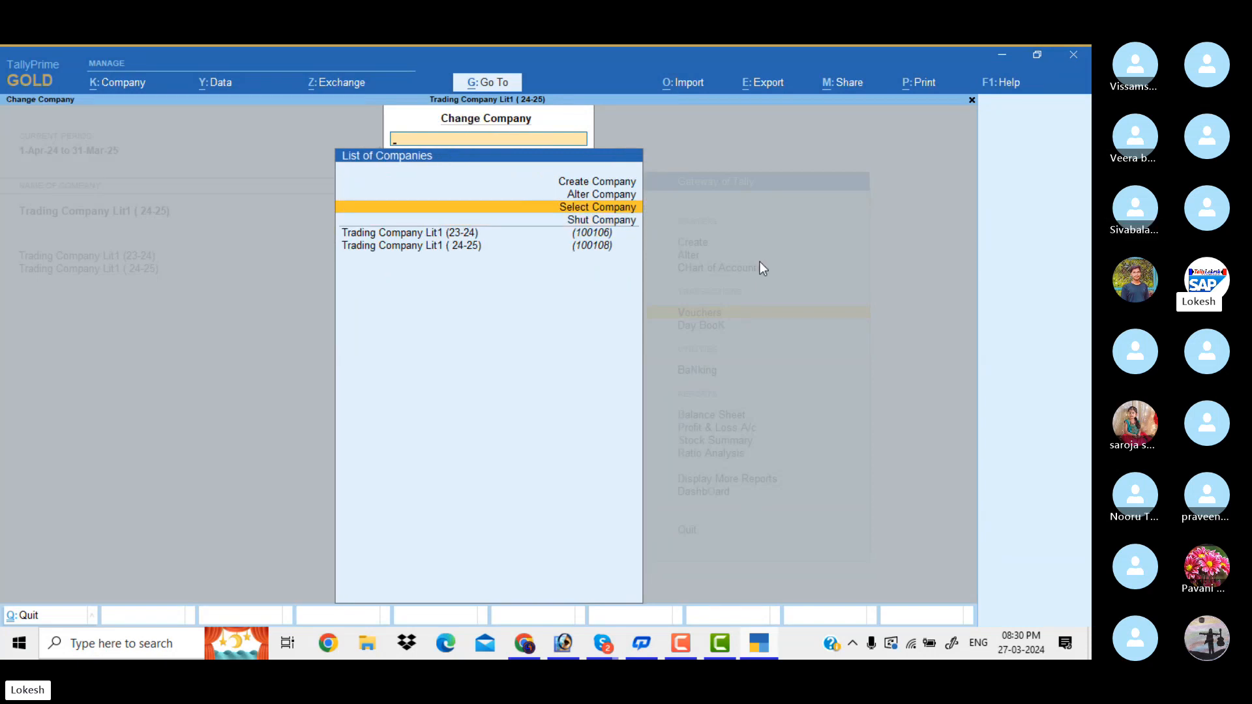
key("Return")
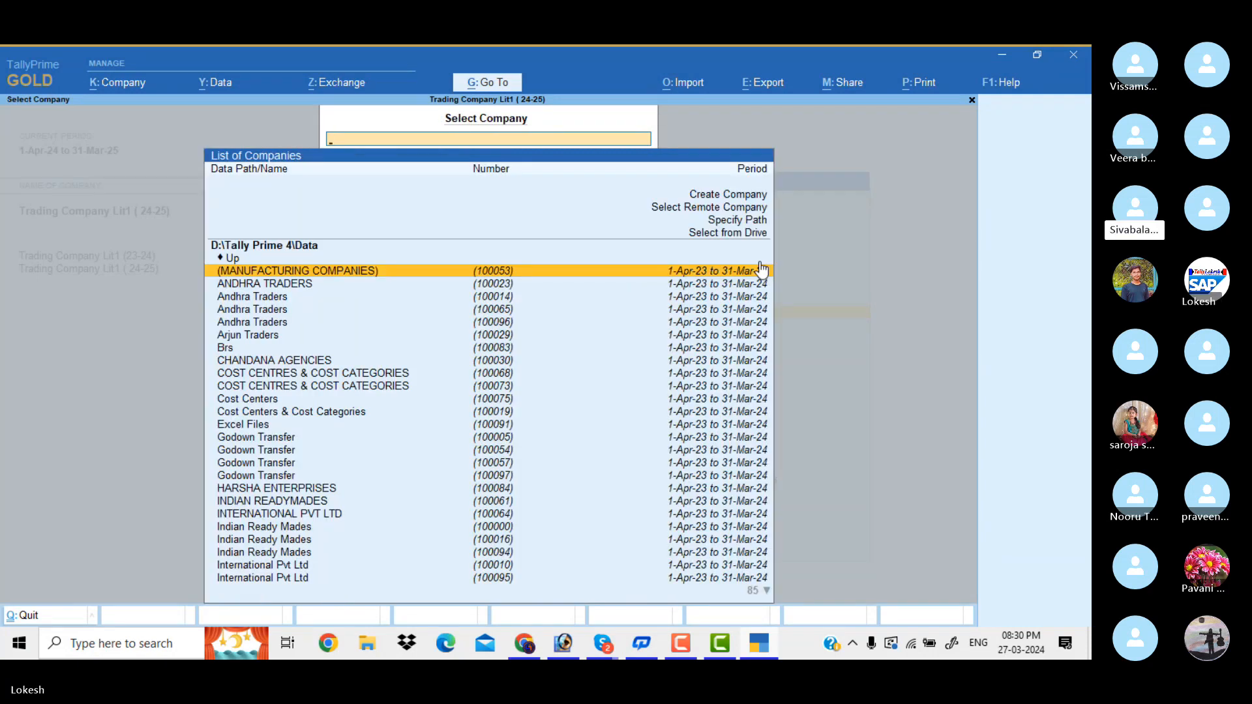
type("lok")
key("Return")
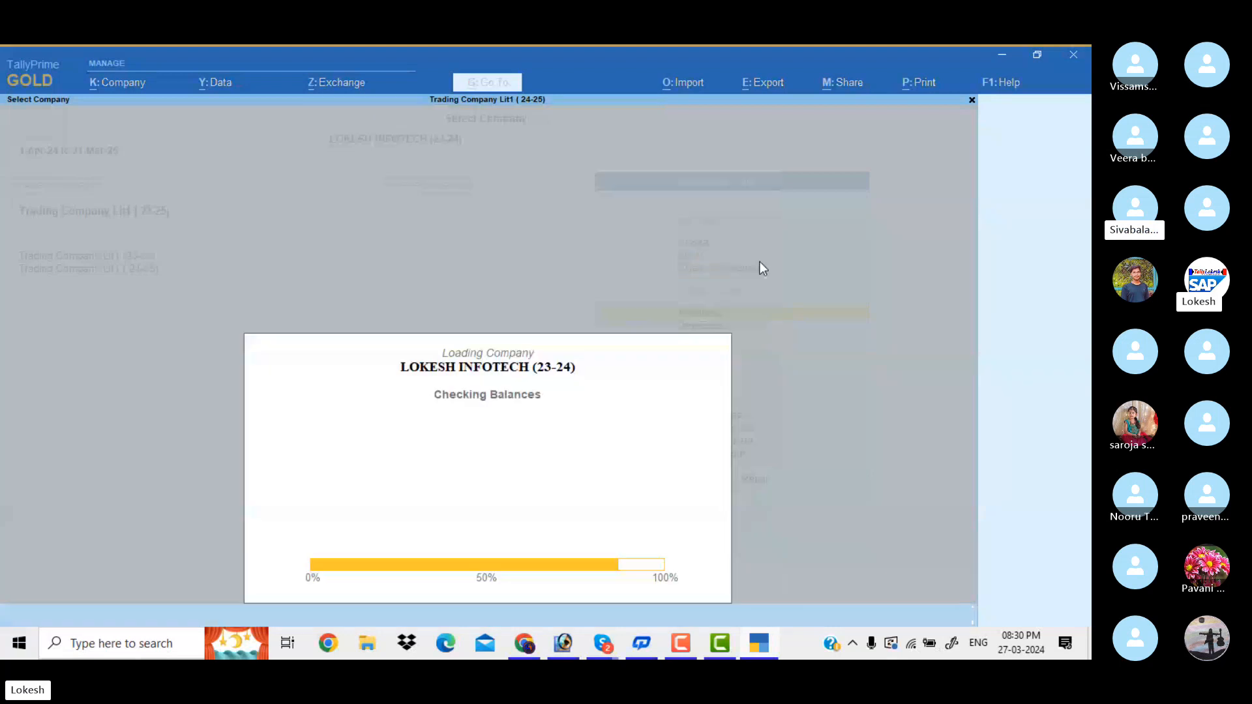
Open the GSTR-1 report of LOKESH INFOTECH (23-24) and show it in Nature View
key("Down")
key("Down")
key("Down")
key("Down")
key("Down")
key("Down")
key("Down")
key("Return")
key("Down")
key("Down")
key("Down")
key("Down")
key("Down")
key("Down")
key("Down")
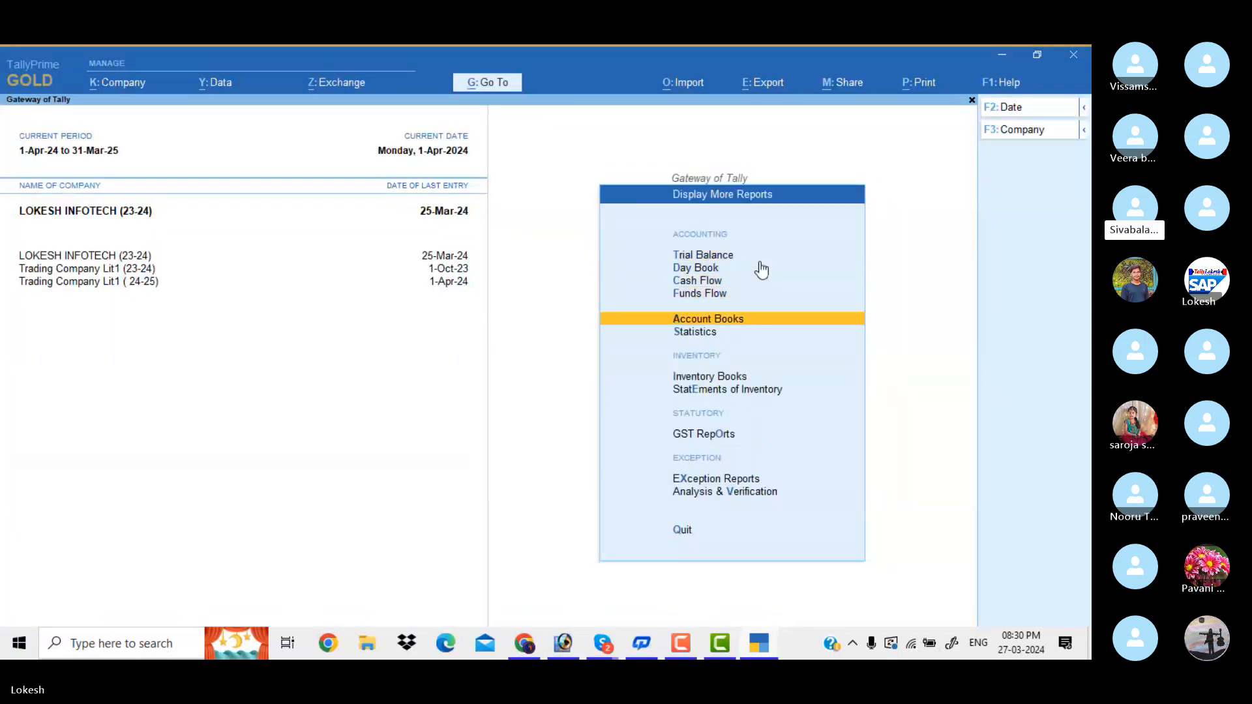
key("Return")
key("Return")
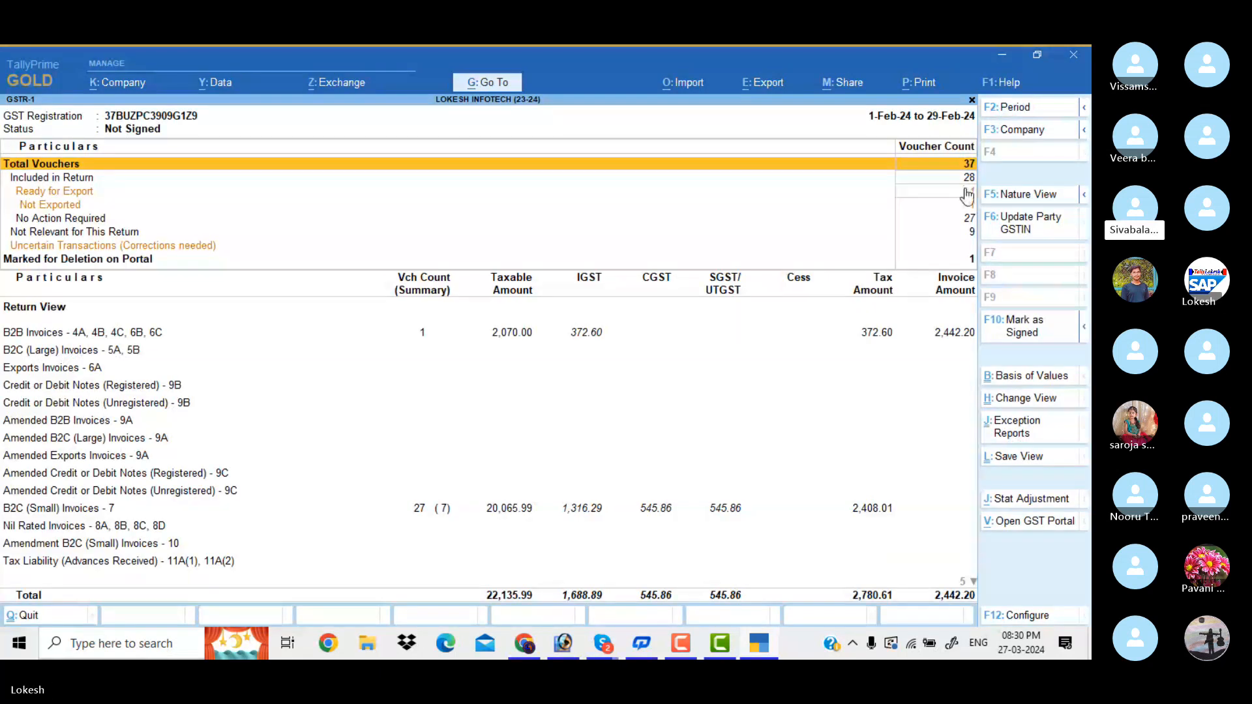
left_click(1038, 198)
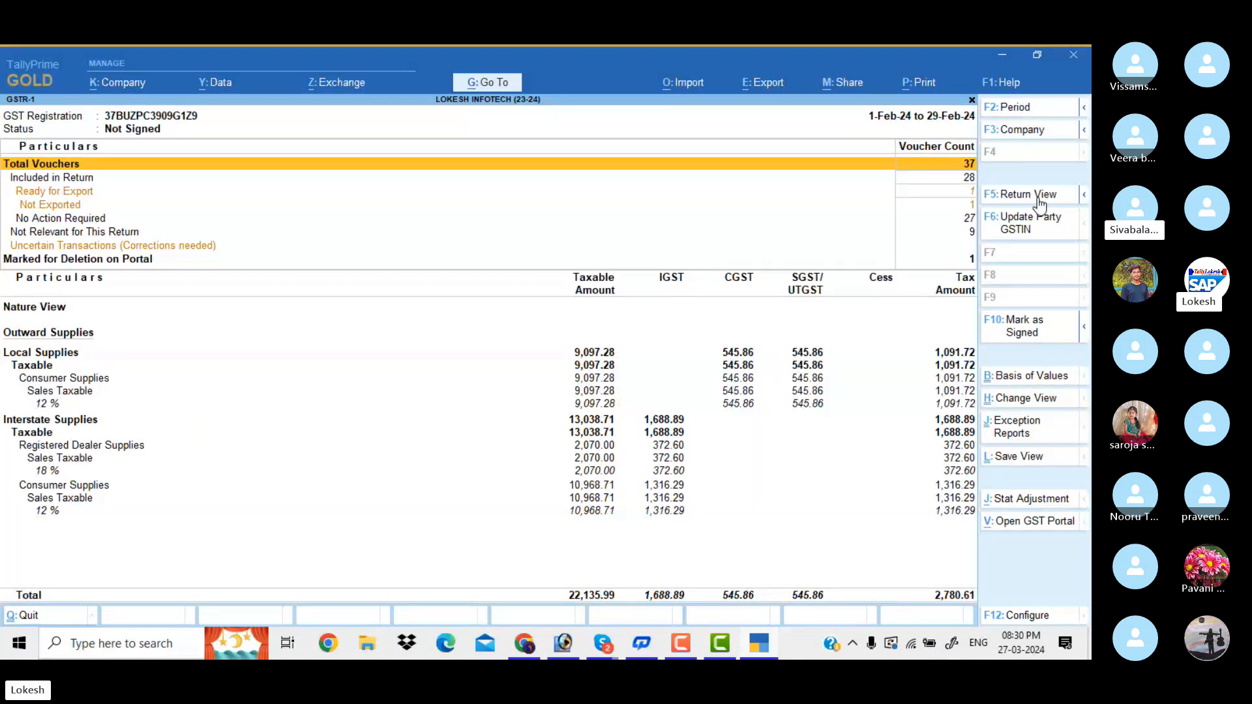
Close GSTR-1 and open the GSTR-3B report in Nature View
key("Escape")
key("Down")
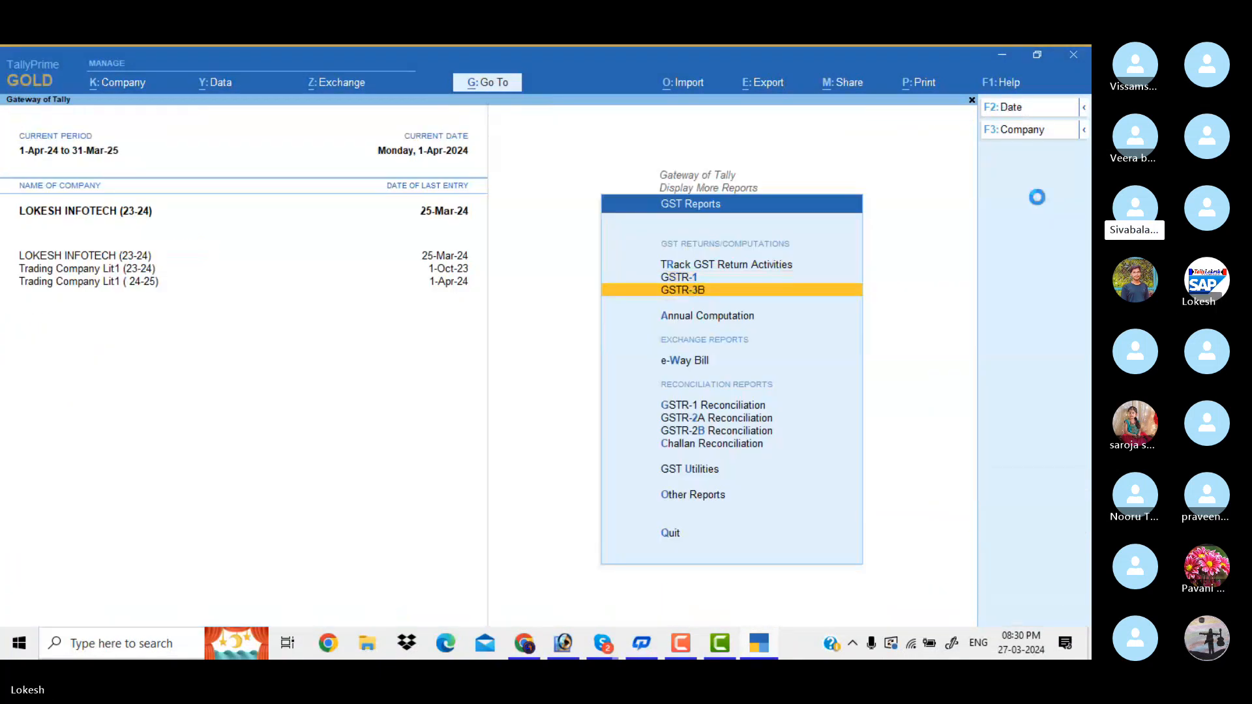
key("Return")
key("alt+F5")
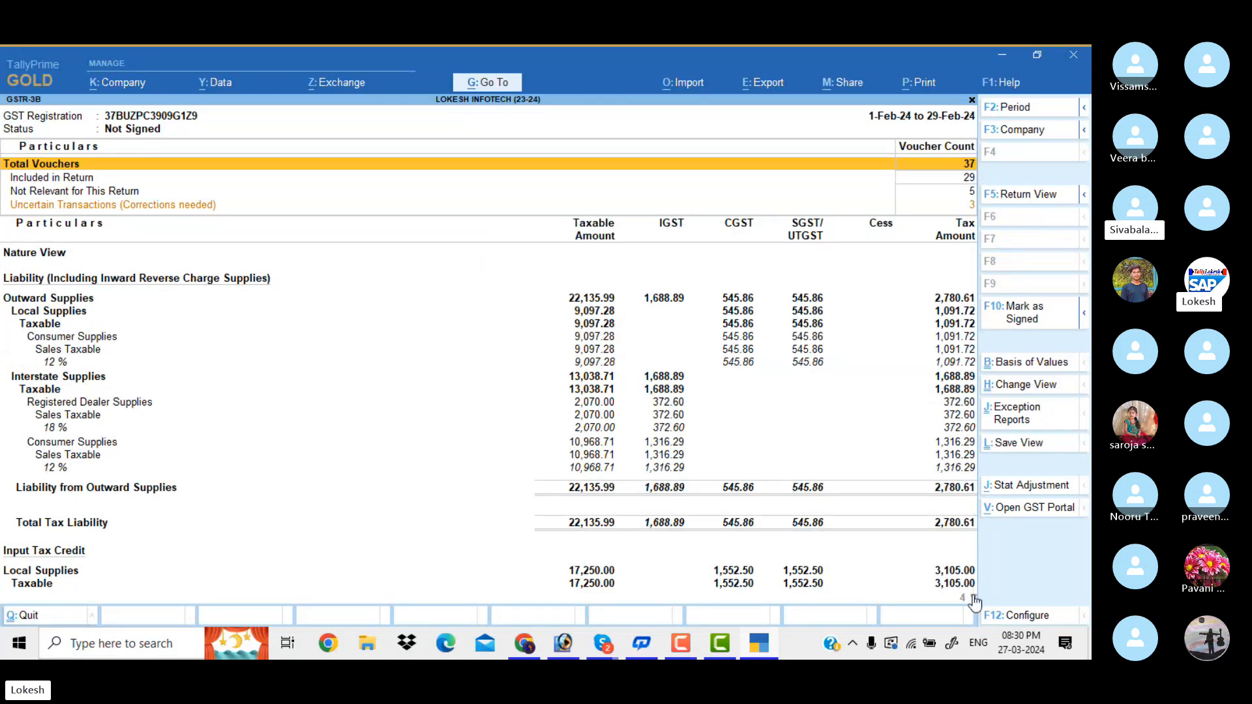
Examine the outward supplies, tax liability and input tax credit in GSTR-3B, and return to the Gateway of Tally
key("Down")
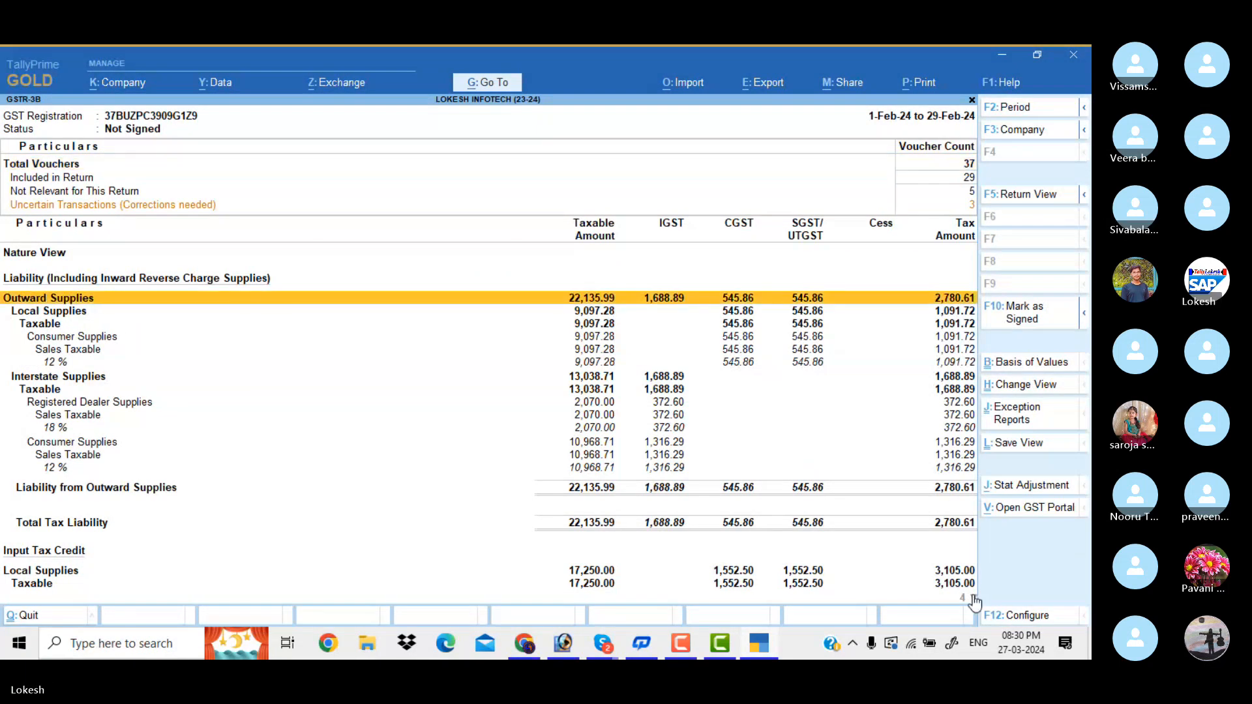
key("Down")
key("Down")
key("Down")
key("Down")
key("Down")
key("Down")
key("Down")
key("Down")
key("Down")
key("Down")
key("Down")
key("Down")
key("Down")
key("Down")
key("Down")
key("Down")
key("Down")
key("Down")
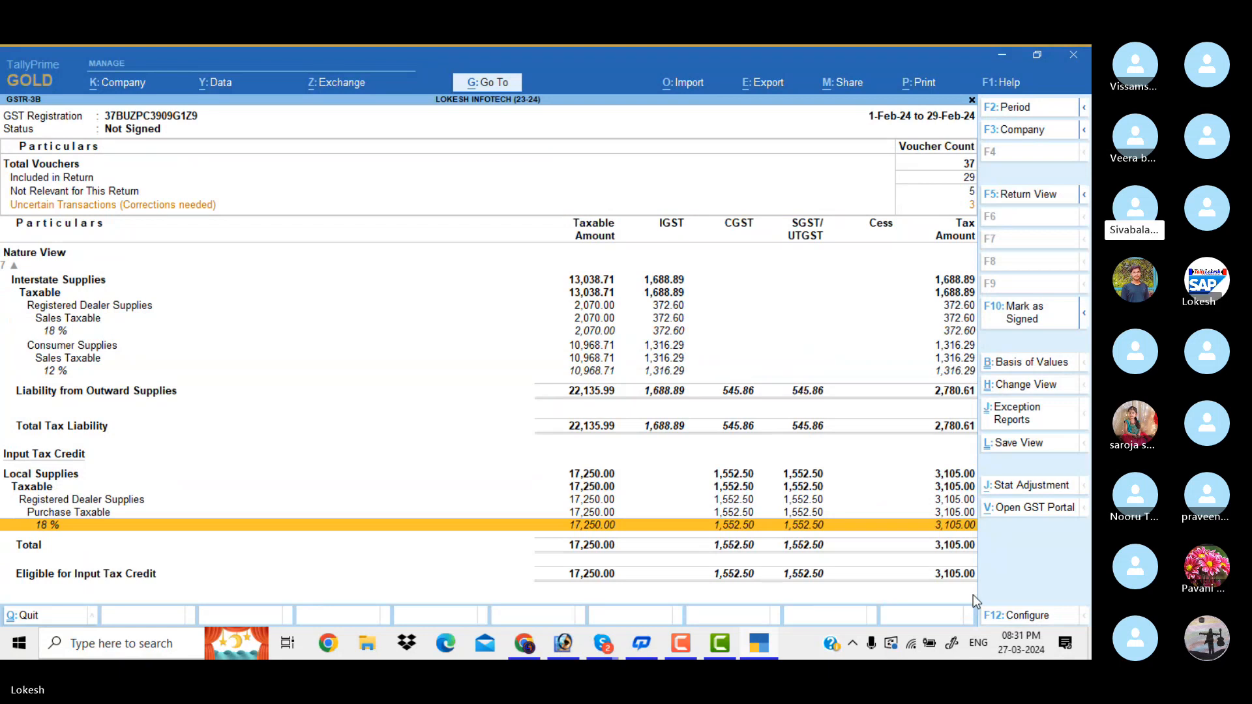
key("Escape")
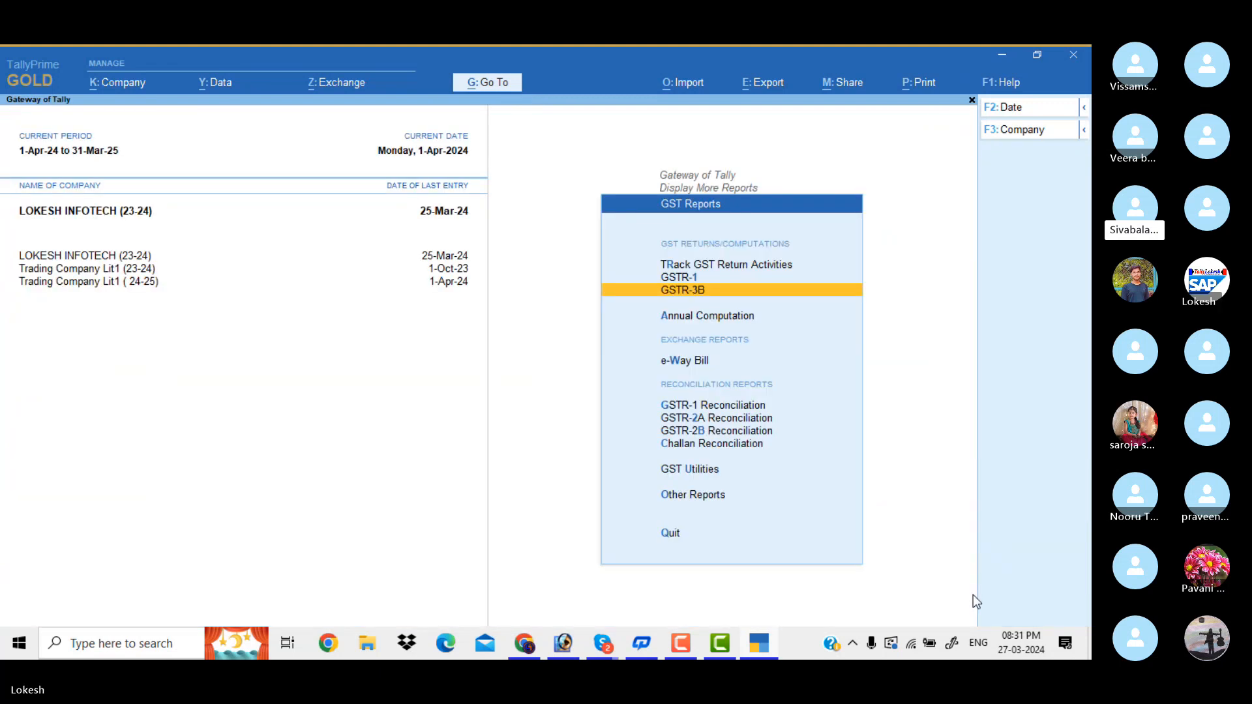
key("Escape")
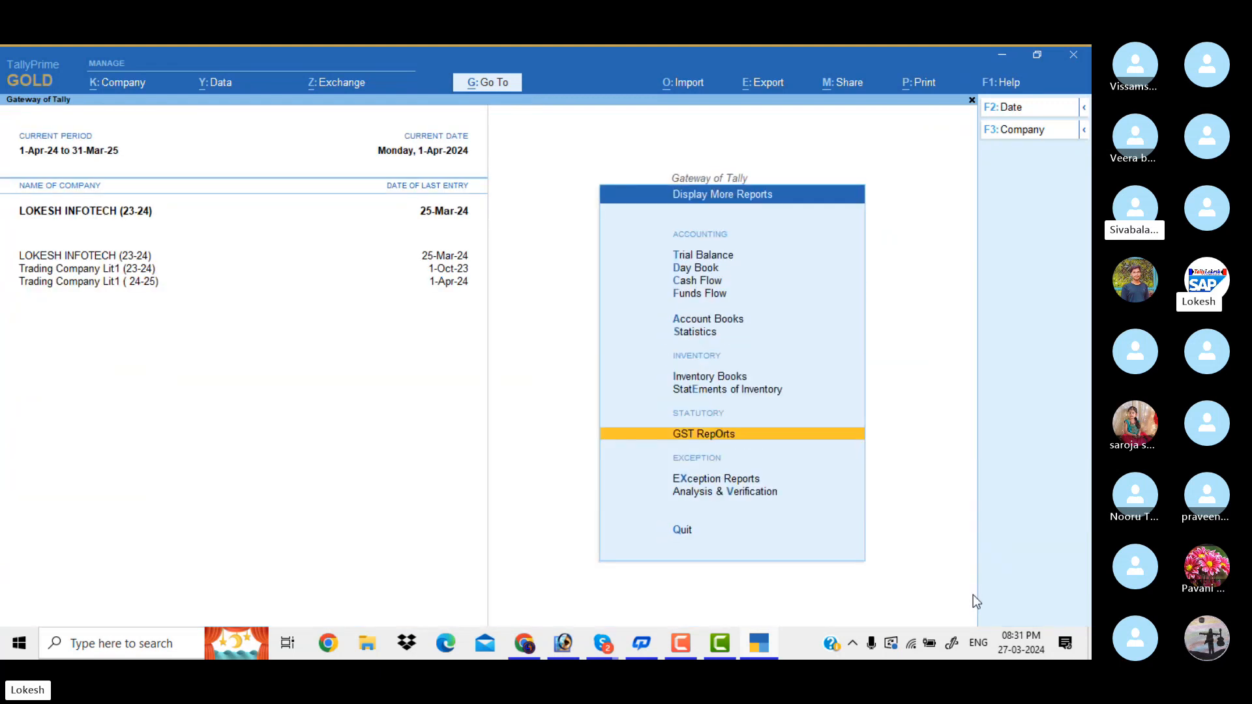
key("Escape")
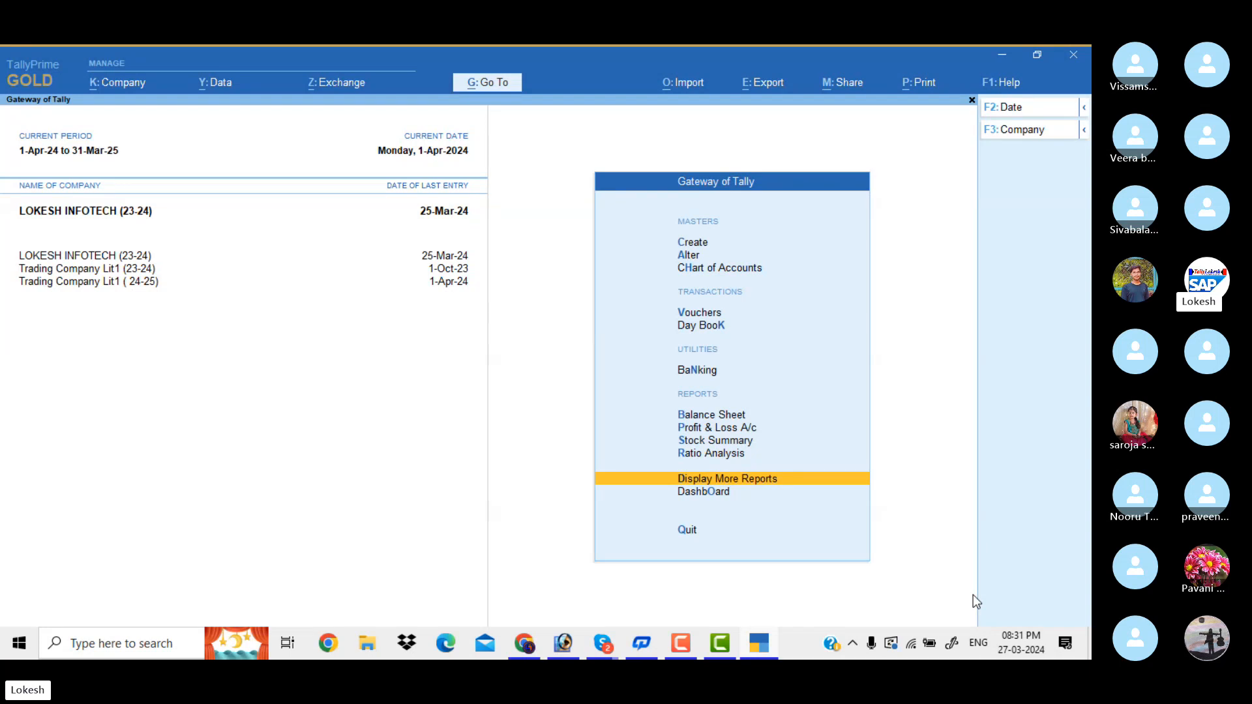
Switch to the Skype call window
mouse_move(608, 647)
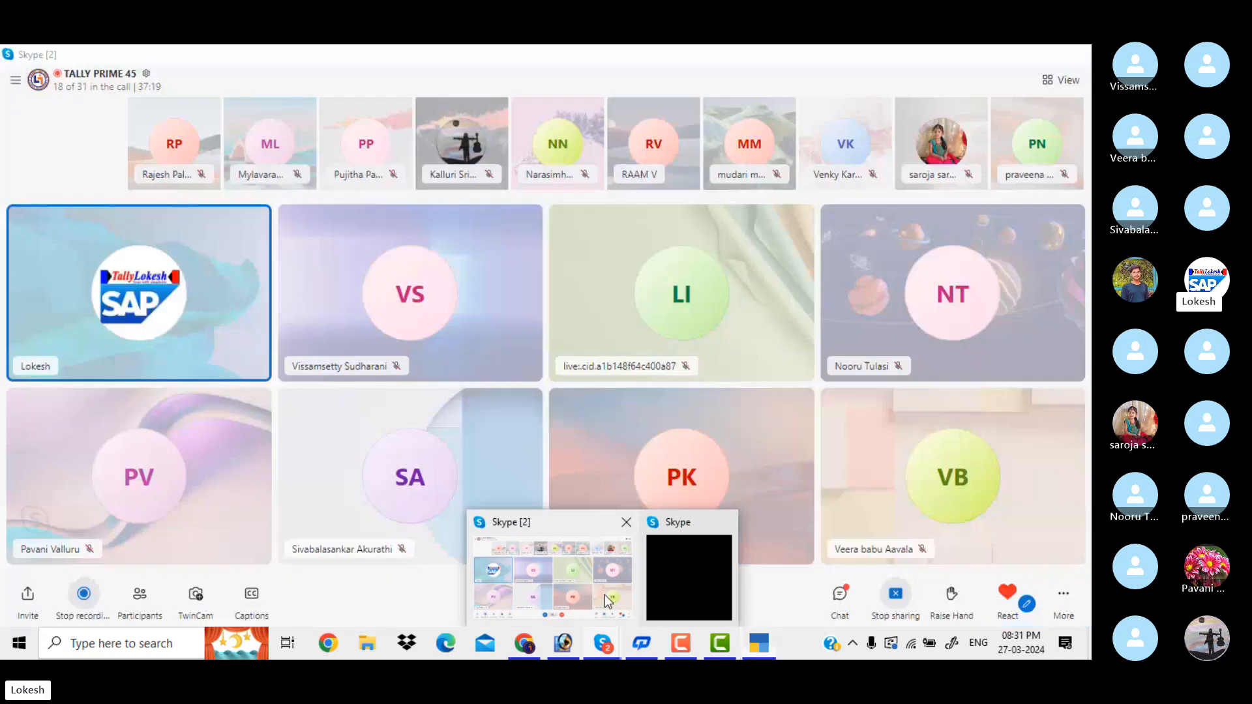
left_click(605, 595)
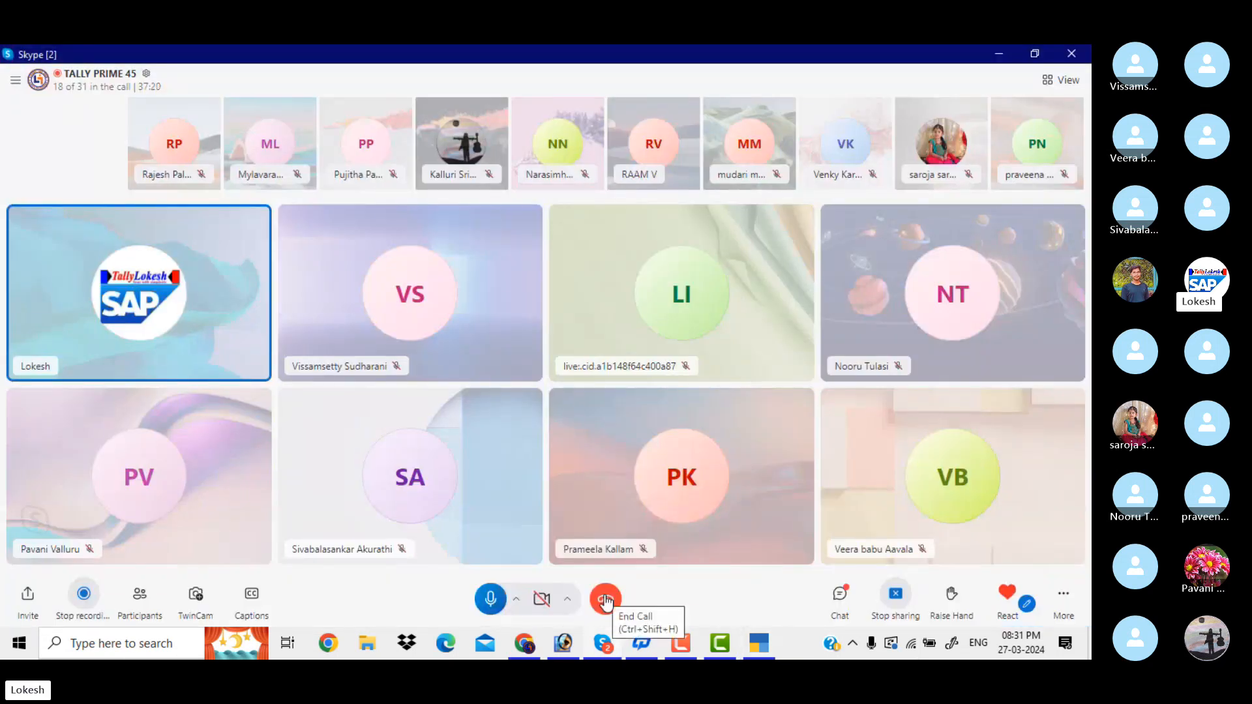